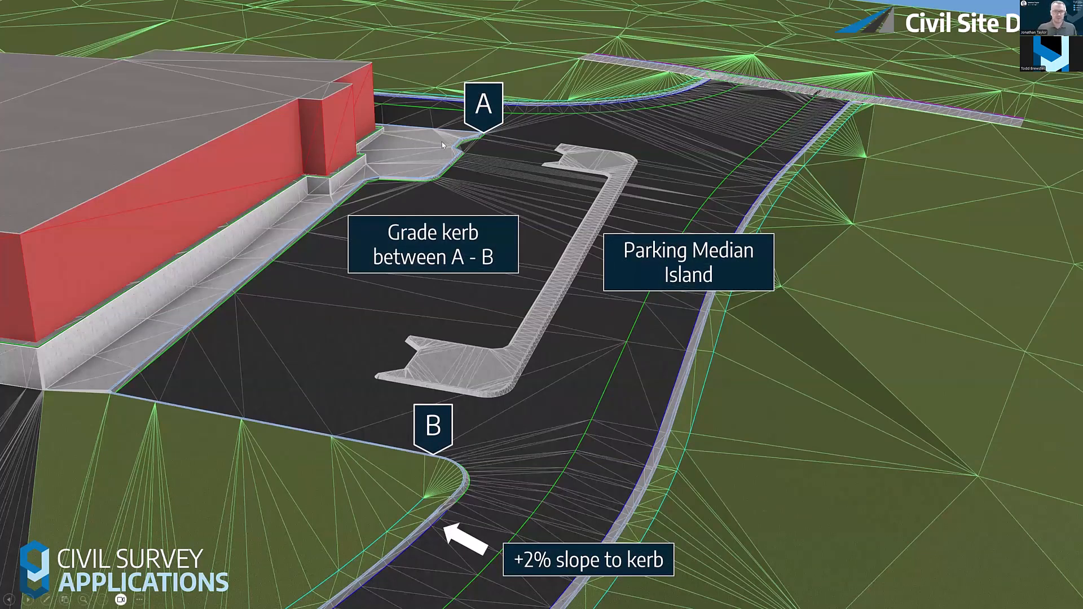
key(ctrl)
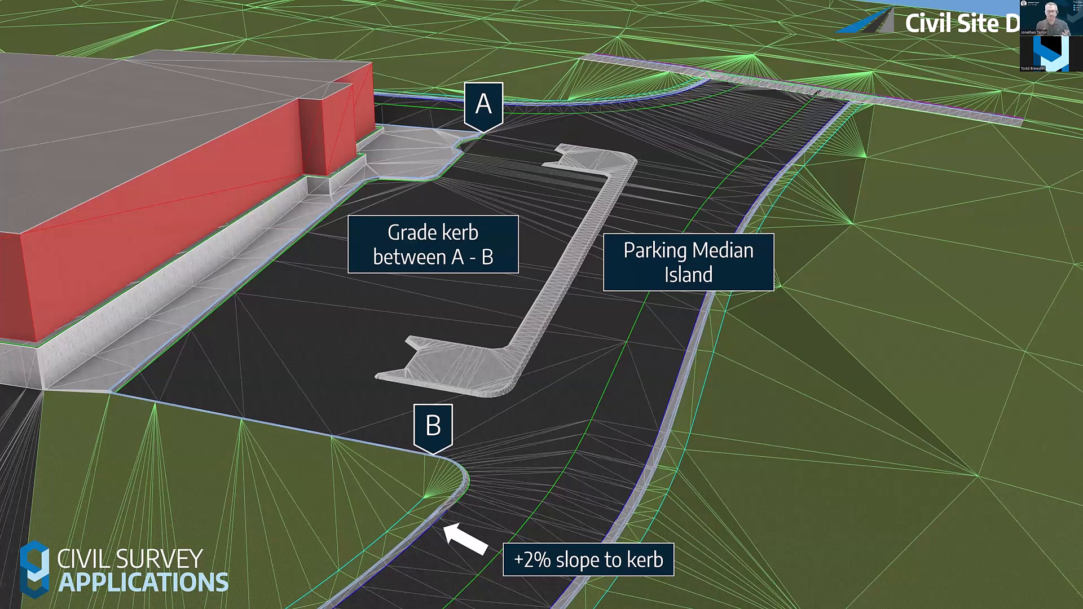
key(Right)
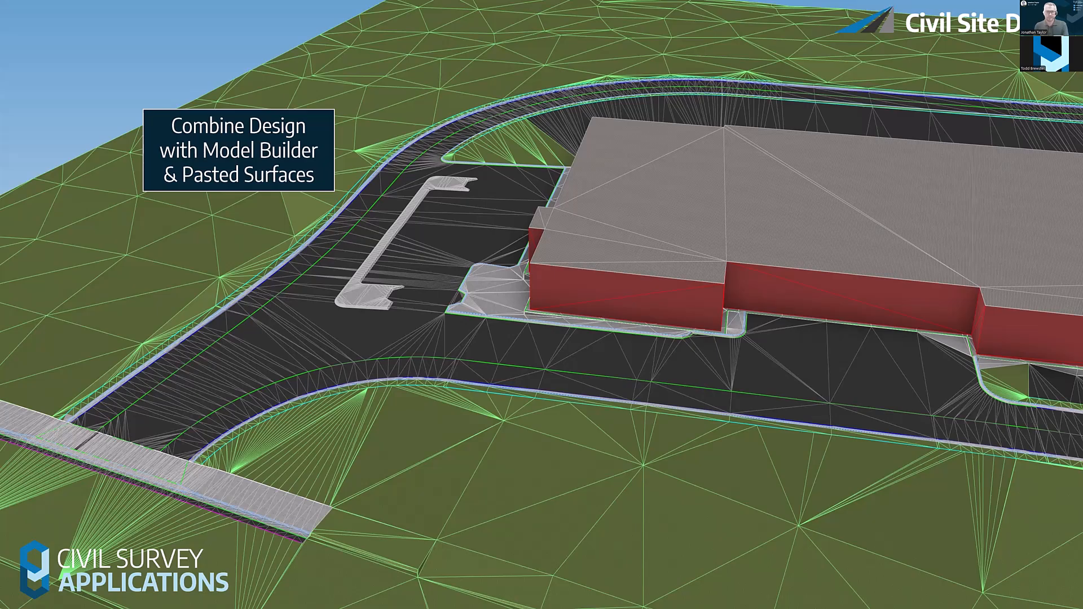
click(340, 519)
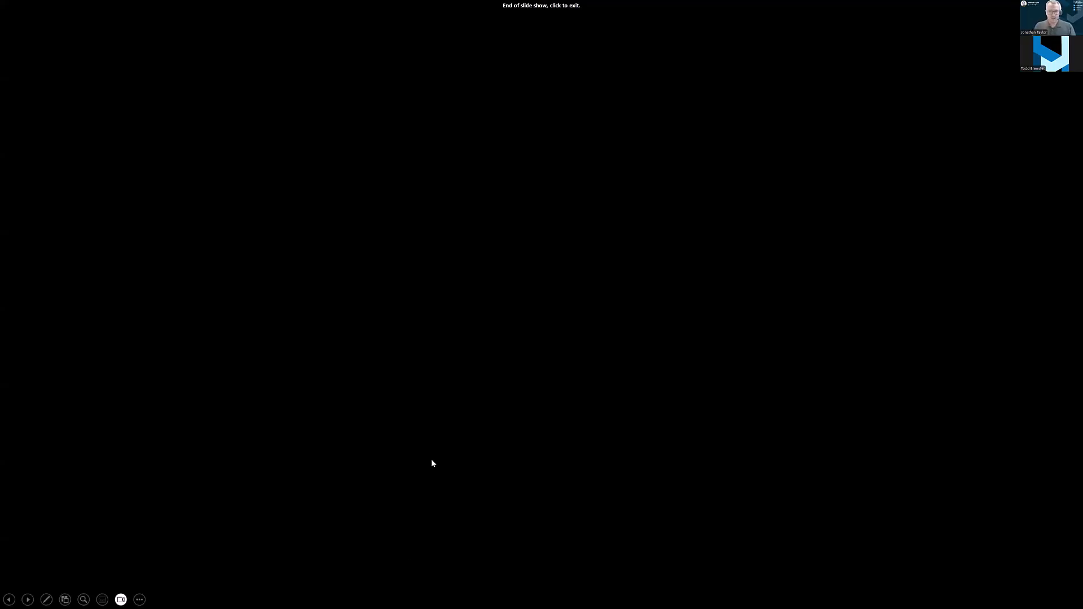
click(475, 404)
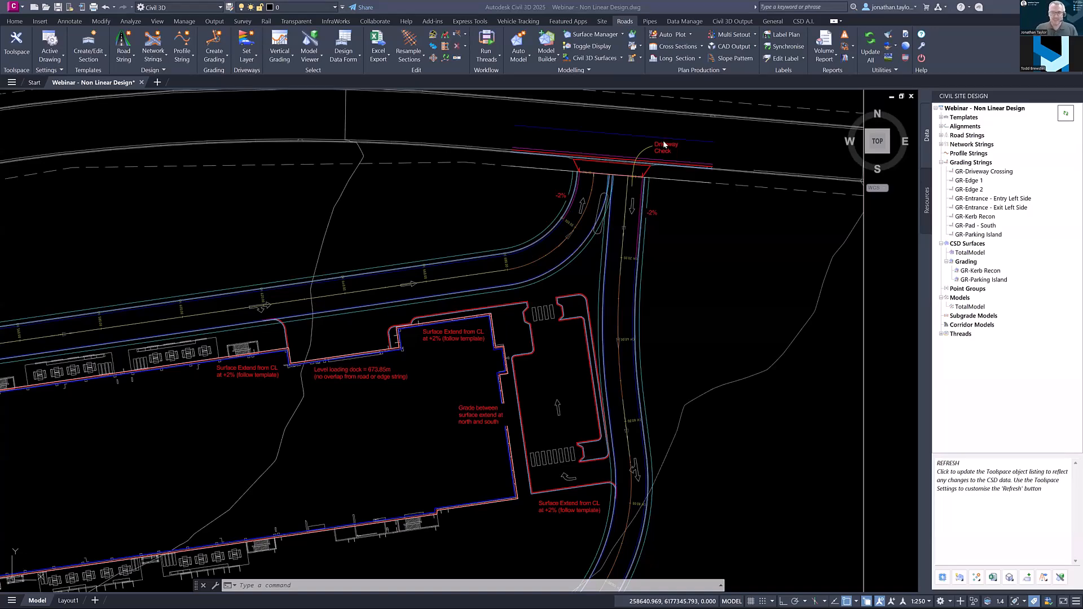
Examine the driveway crossing area and the whole site layout in plan view.
scroll(643, 138, up, 4)
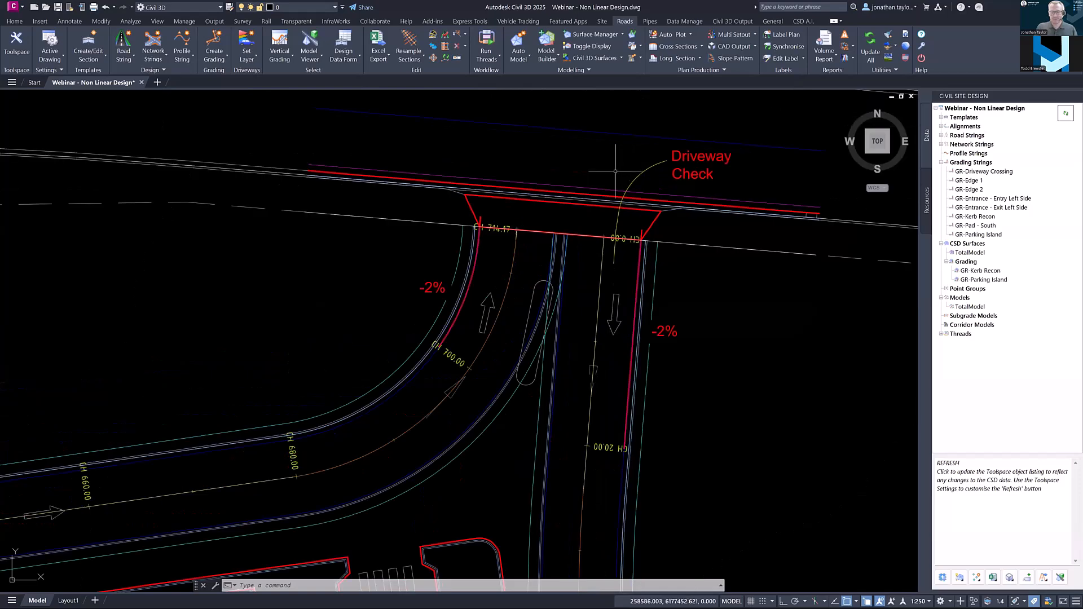
scroll(616, 171, up, 2)
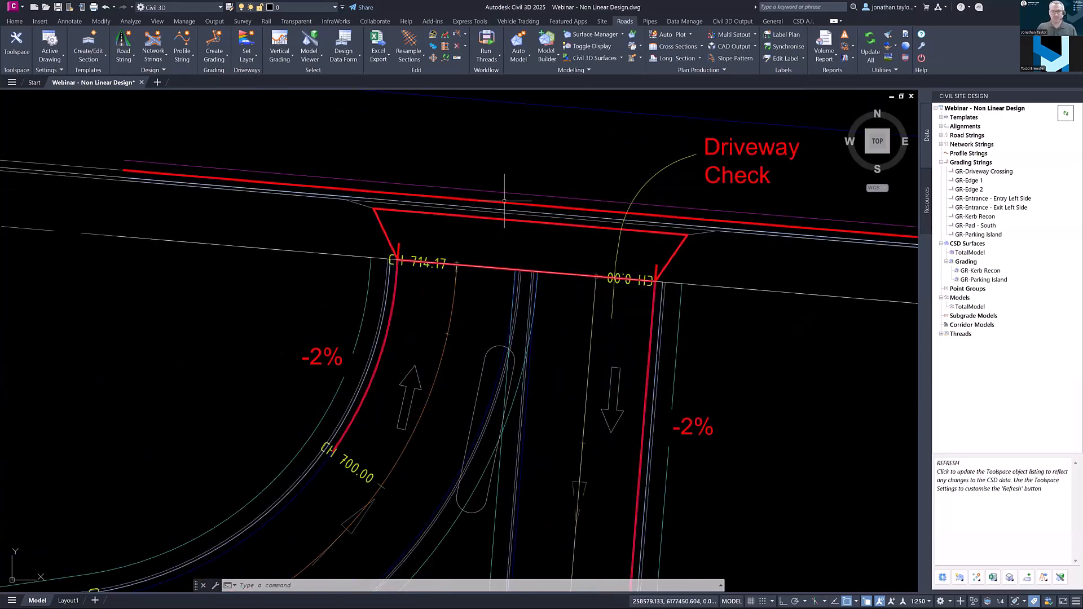
scroll(517, 159, up, 3)
scroll(517, 158, down, 2)
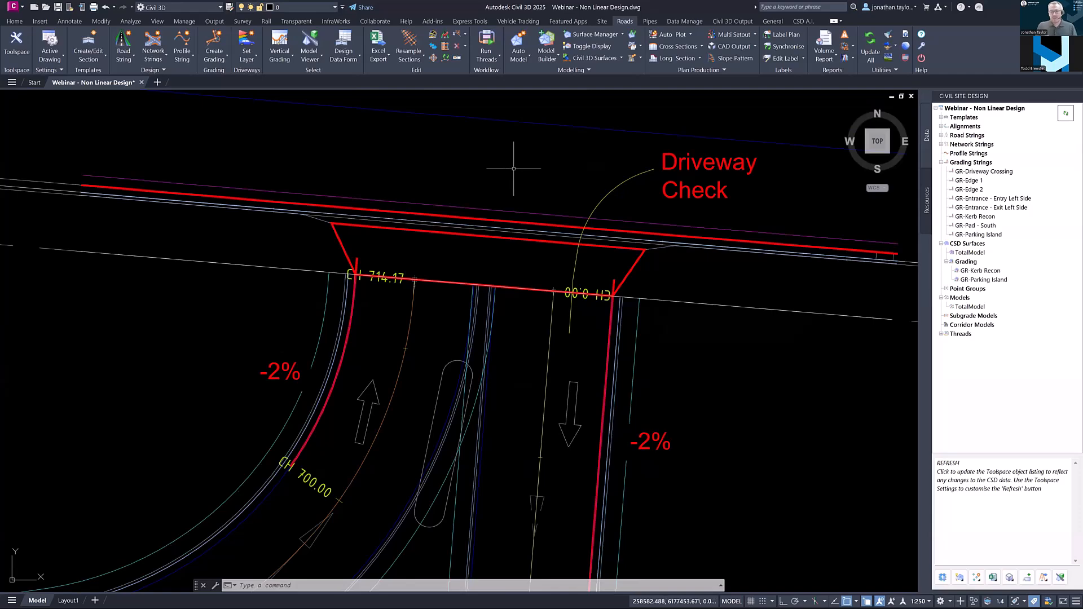
scroll(499, 203, down, 4)
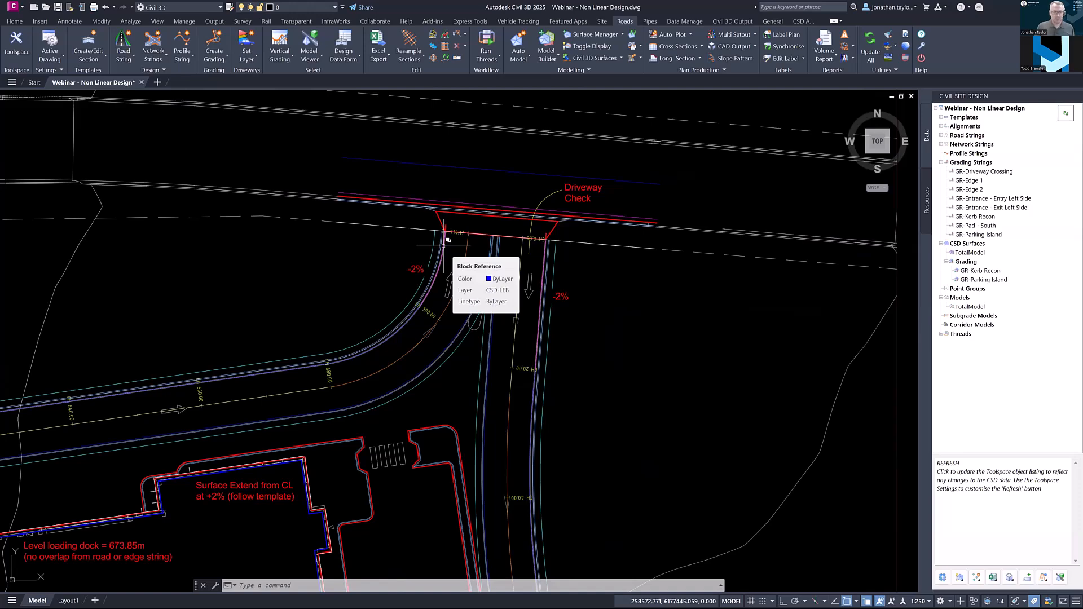
scroll(447, 240, down, 5)
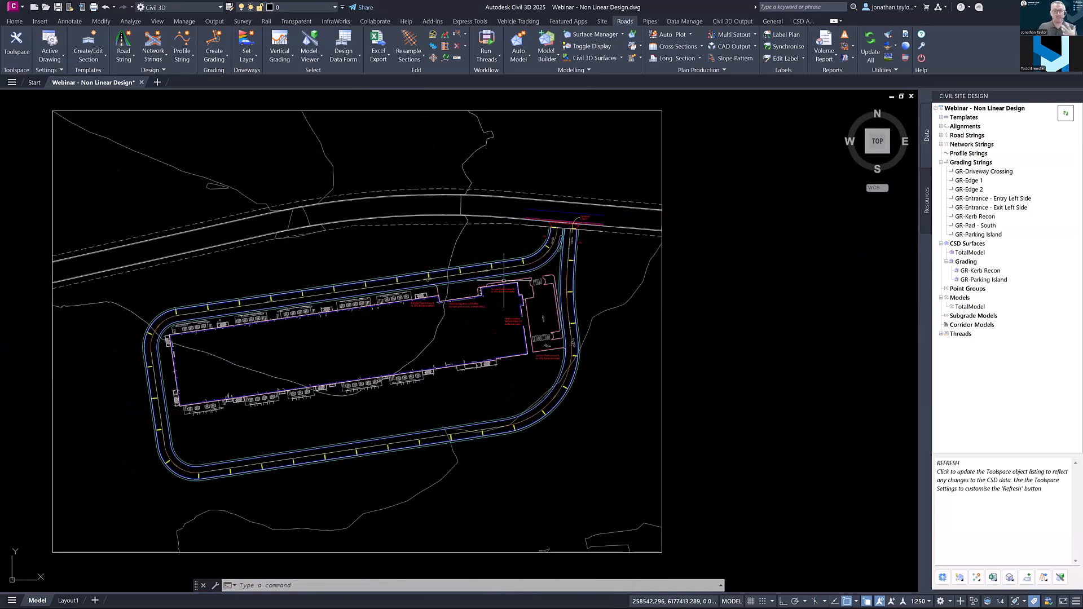
scroll(588, 227, up, 5)
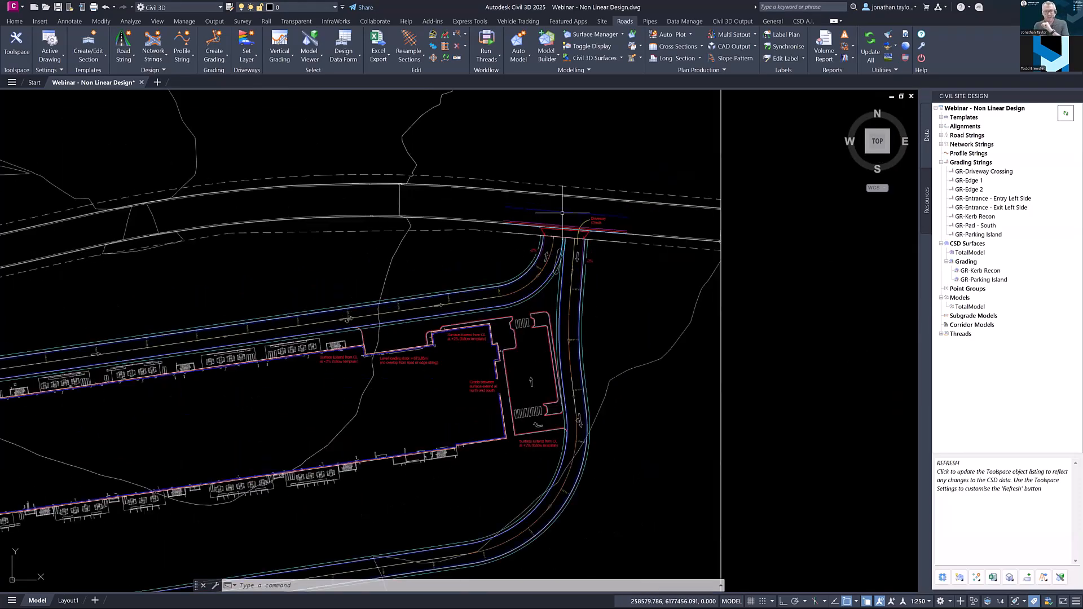
scroll(588, 227, up, 2)
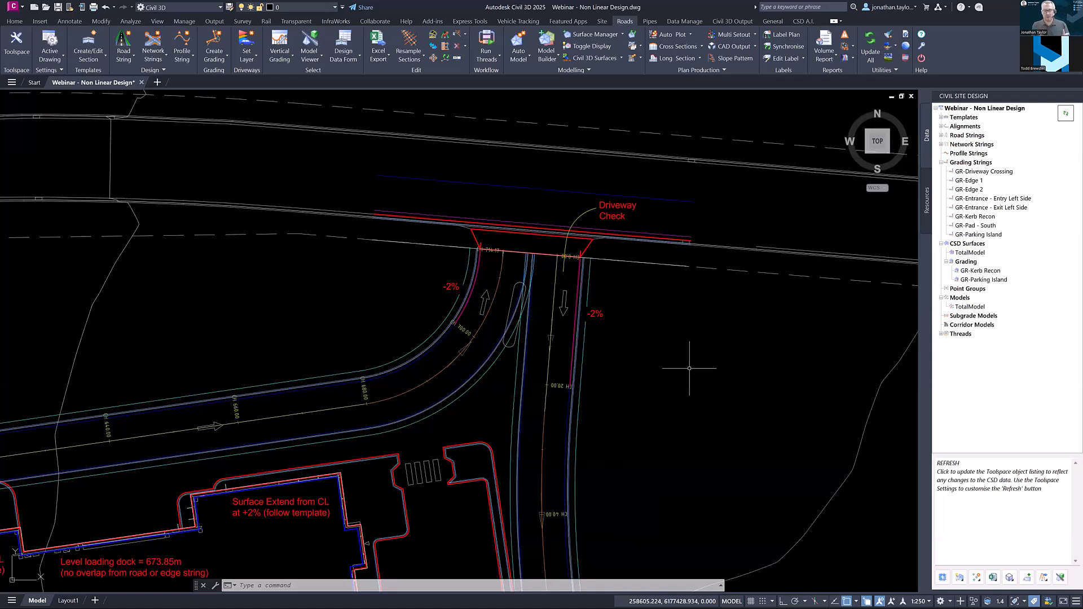
Open the Model Viewer on the driveway crossing and resize its window beside the plan.
mouse_move(689, 369)
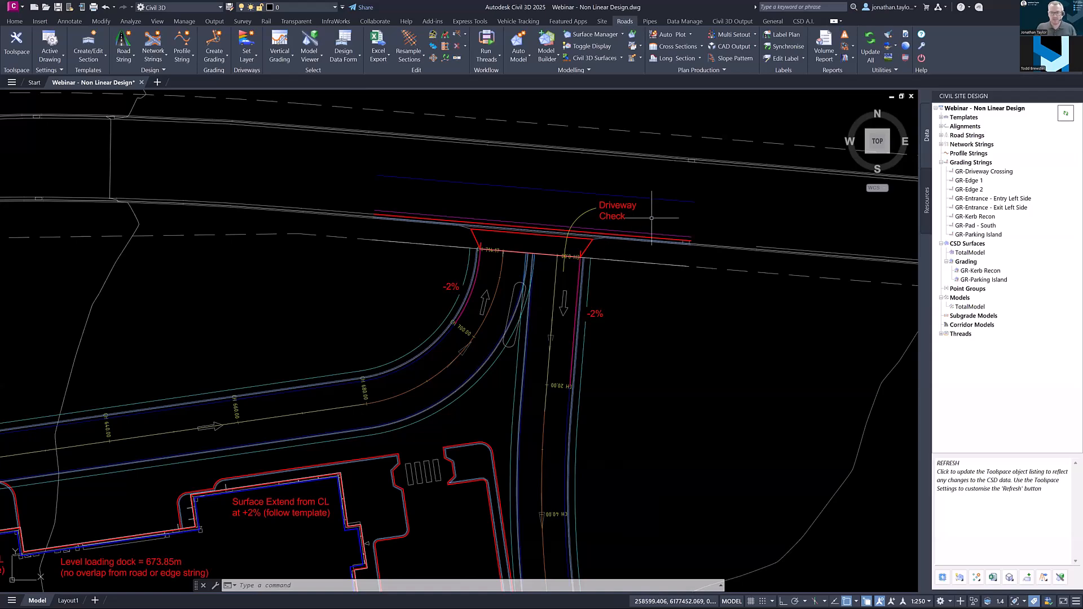
scroll(598, 194, up, 2)
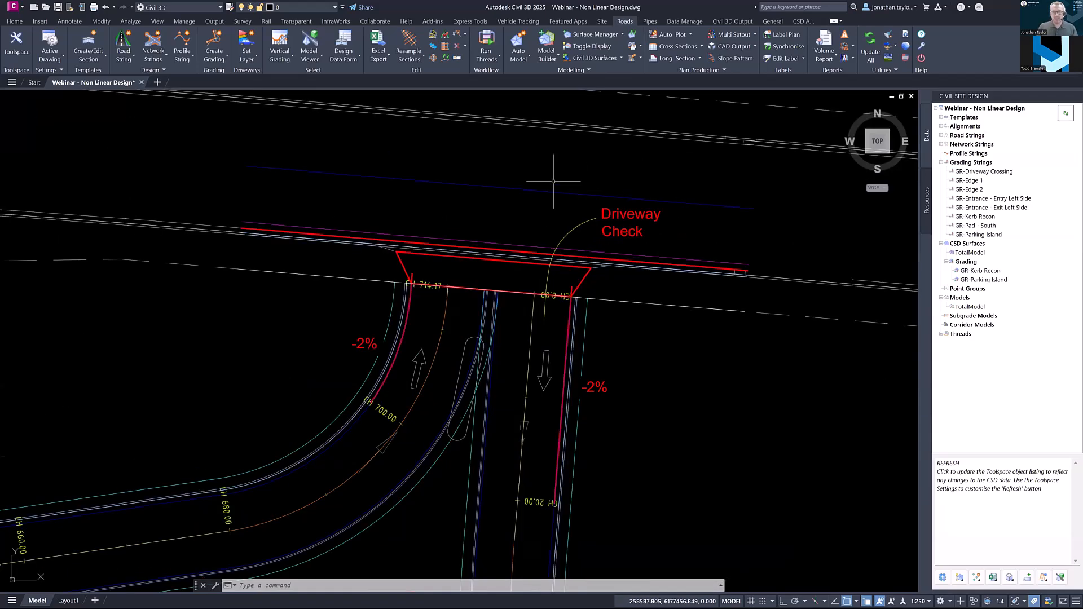
click(1059, 578)
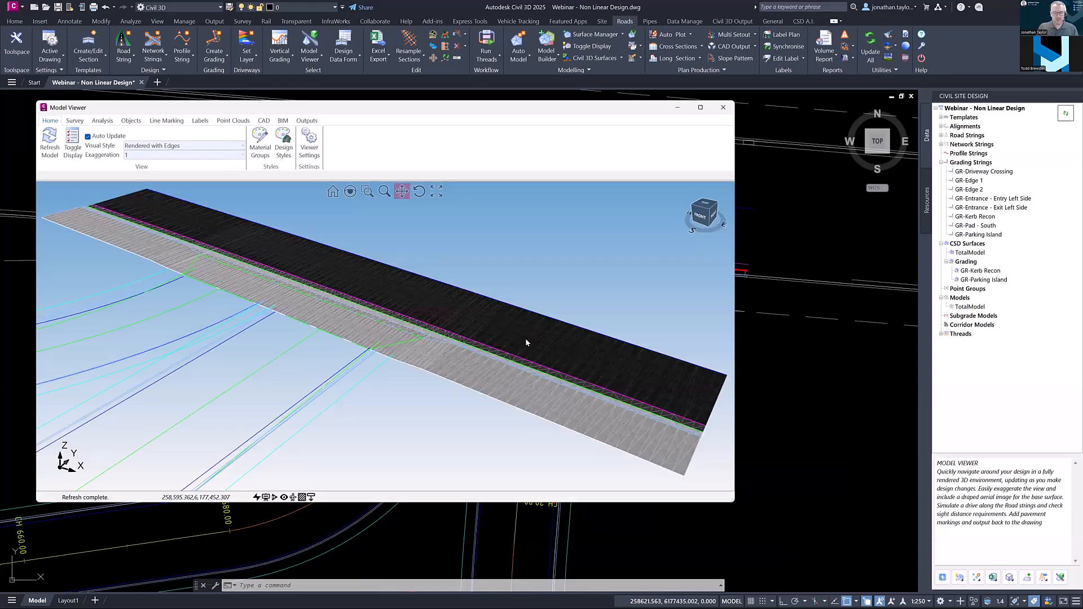
drag(518, 337, 481, 293)
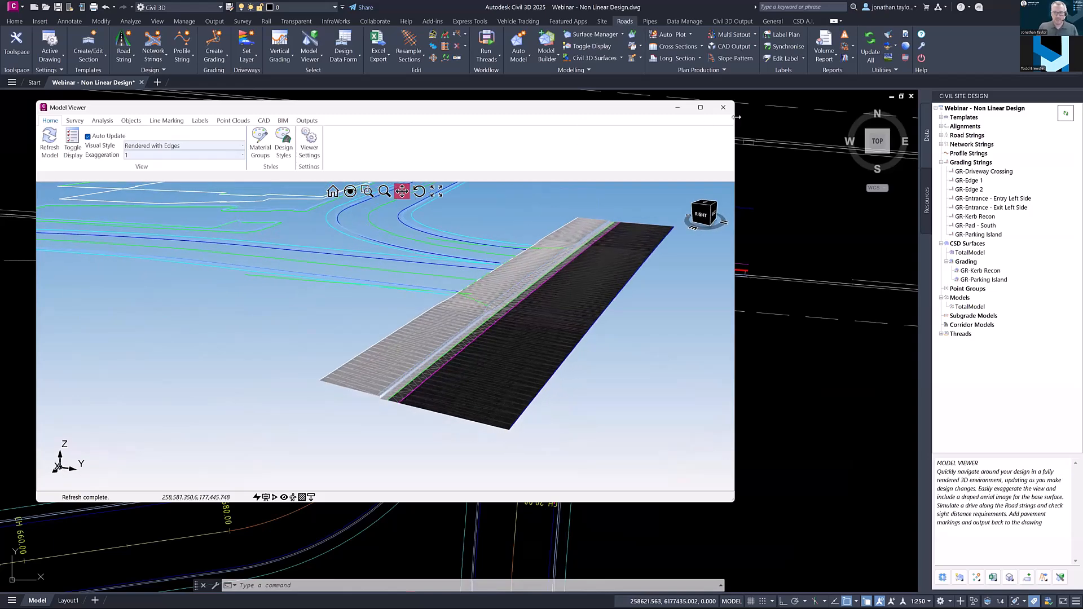
drag(737, 117, 489, 117)
middle_drag(545, 201, 700, 248)
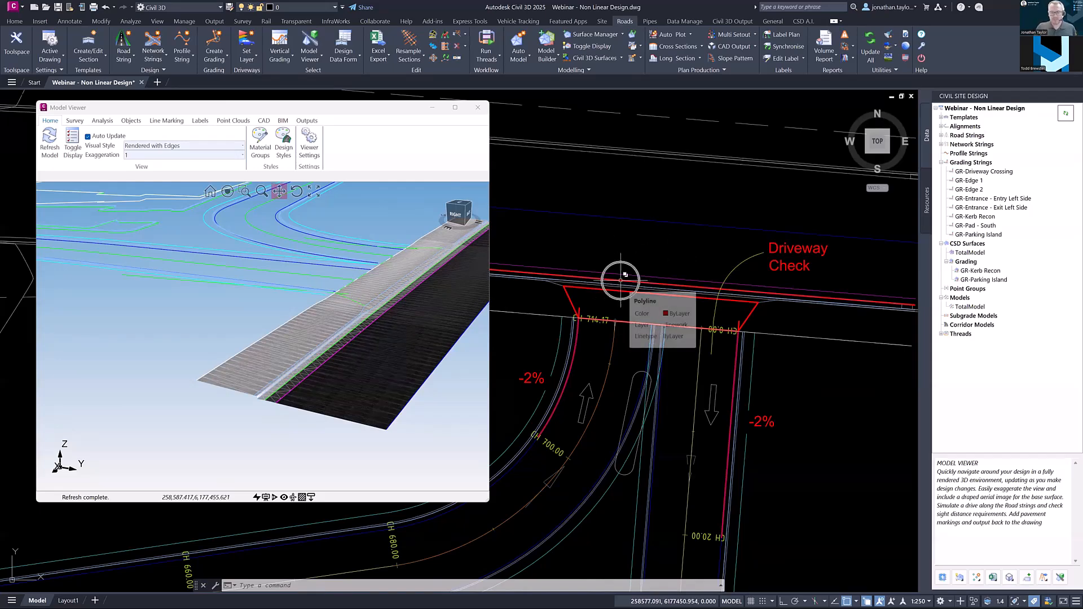
Display the cross section of the GR-Kerb Recon string at the driveway crossing and reposition the section viewer.
right_click(417, 281)
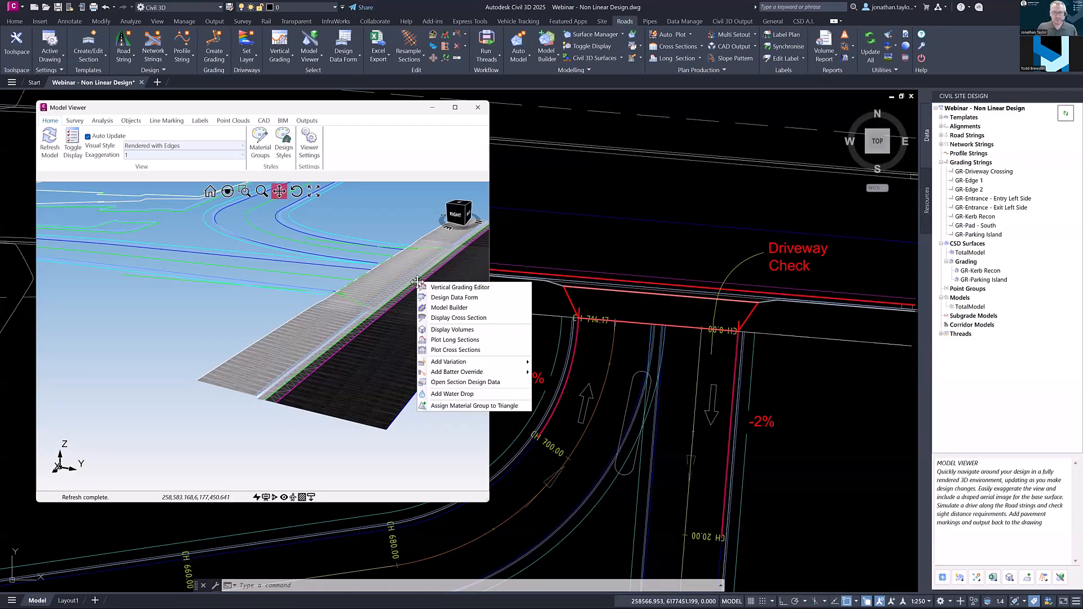
click(434, 317)
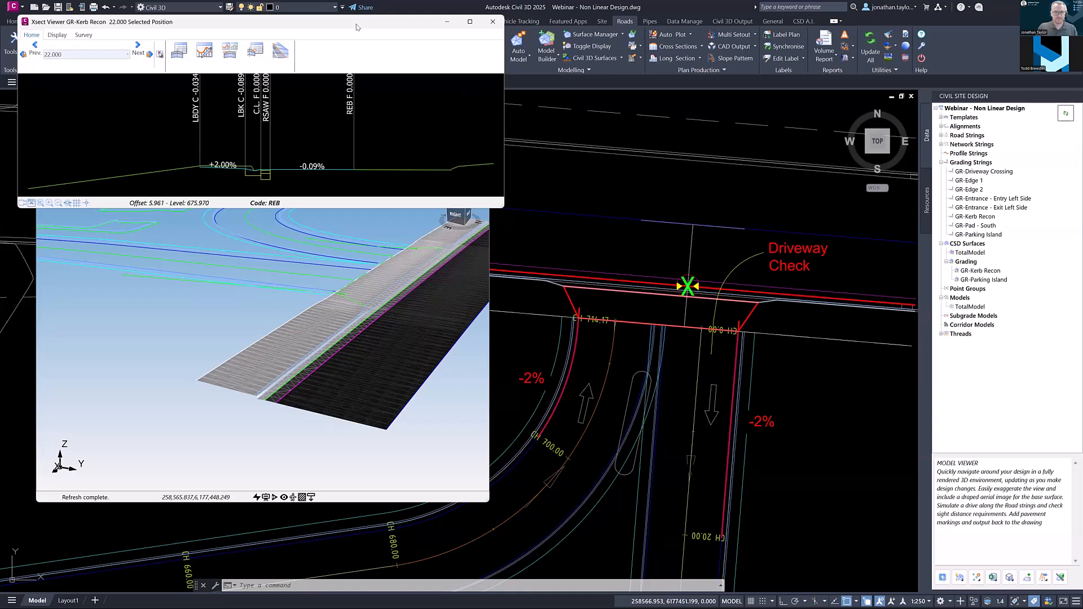
drag(356, 27, 769, 64)
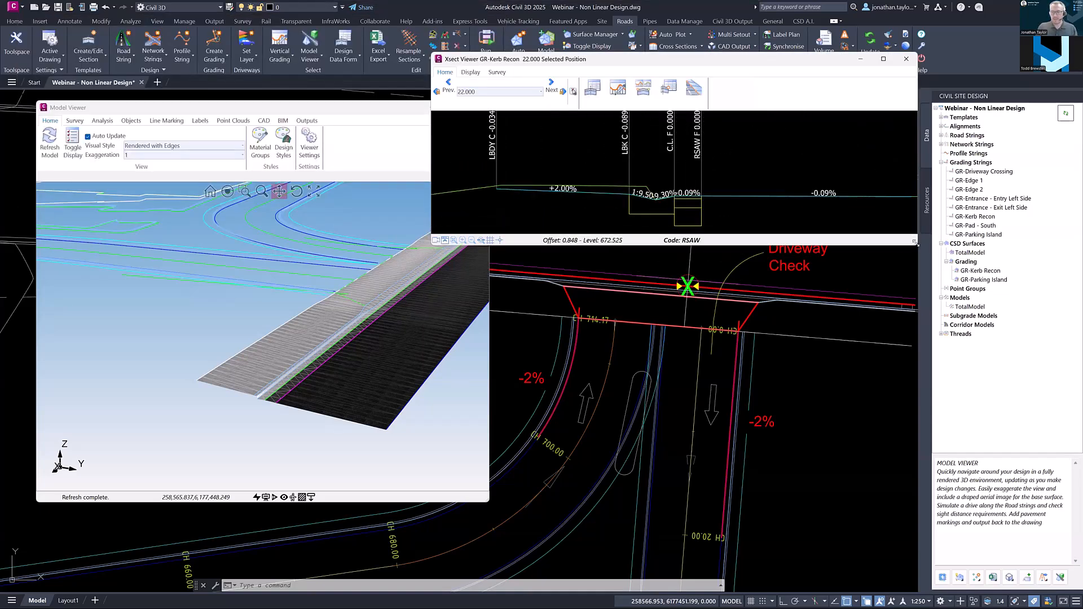
drag(916, 243, 930, 298)
Orbit and zoom the 3D model to inspect the kerb along the driveway crossing.
drag(358, 338, 305, 360)
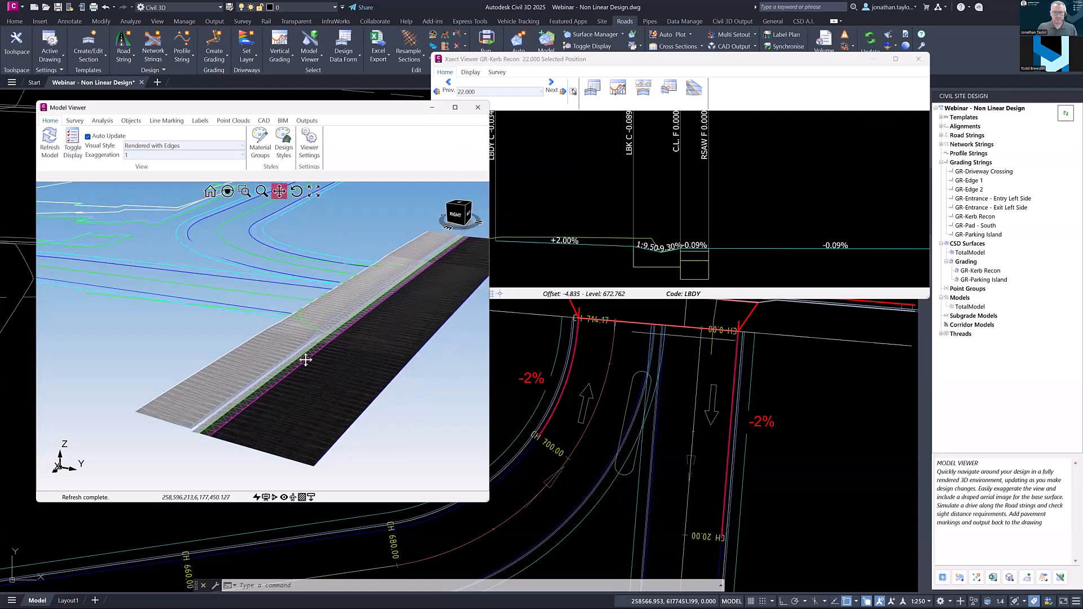
scroll(304, 359, up, 5)
middle_drag(298, 347, 333, 392)
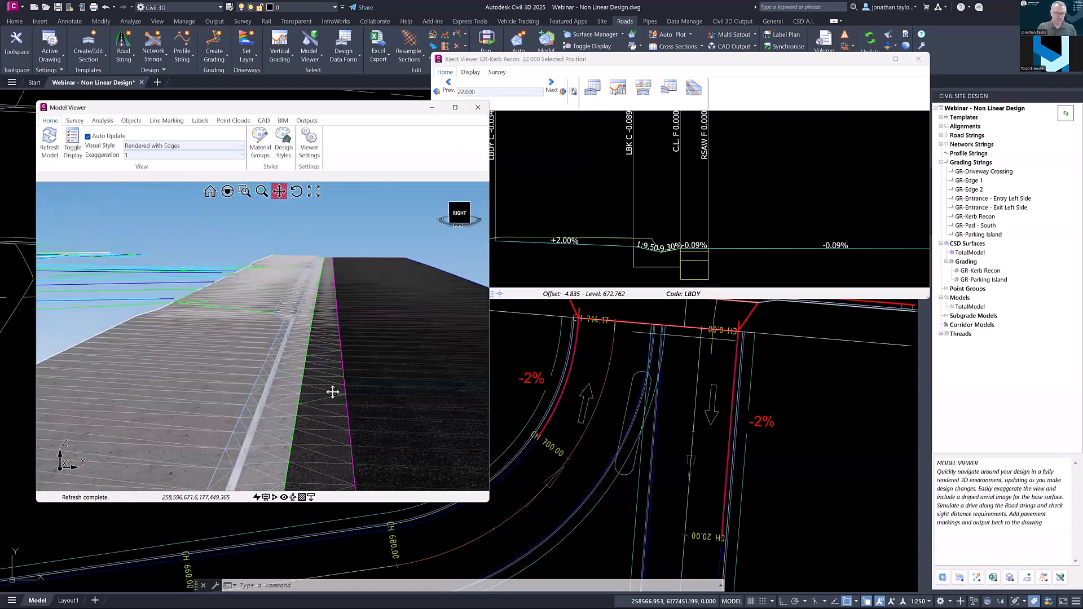
click(435, 397)
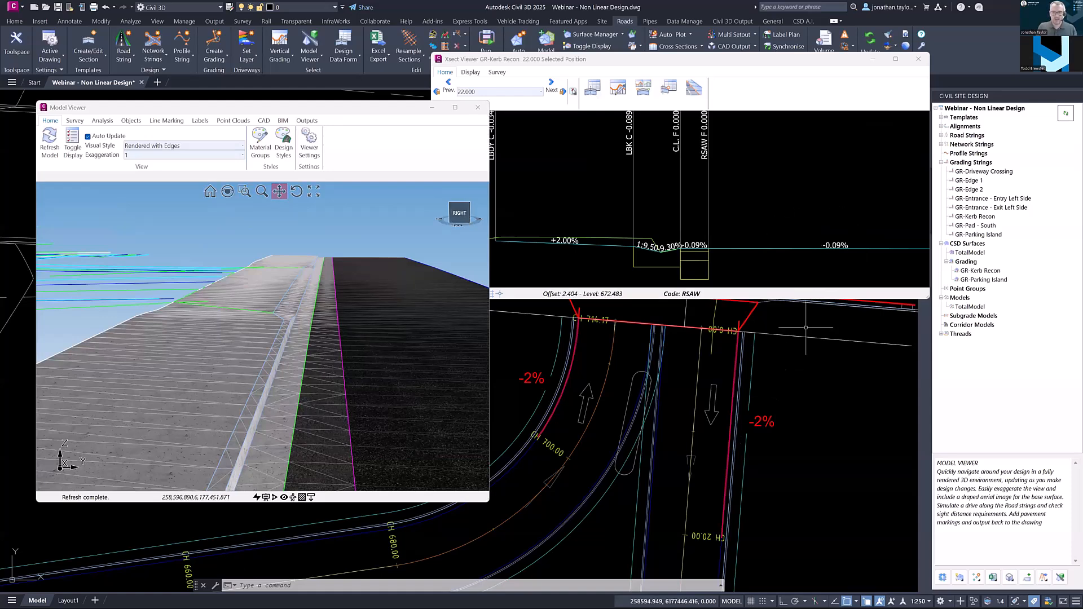
middle_drag(805, 328, 781, 439)
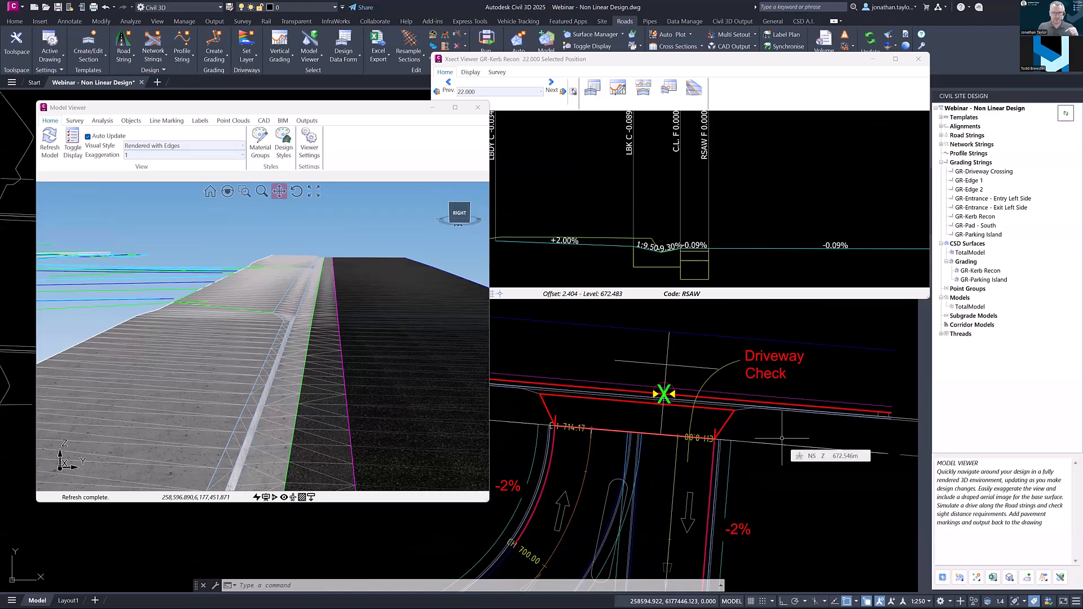
click(782, 248)
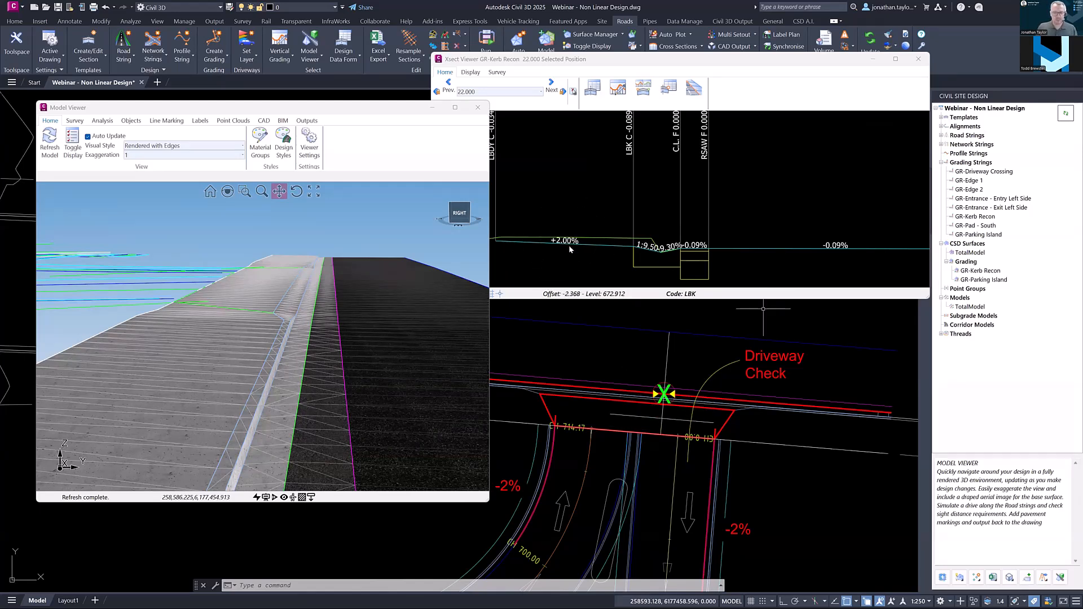
Move the section viewer aside and open the GR-Kerb Recon design data, expanding its Variations.
click(599, 67)
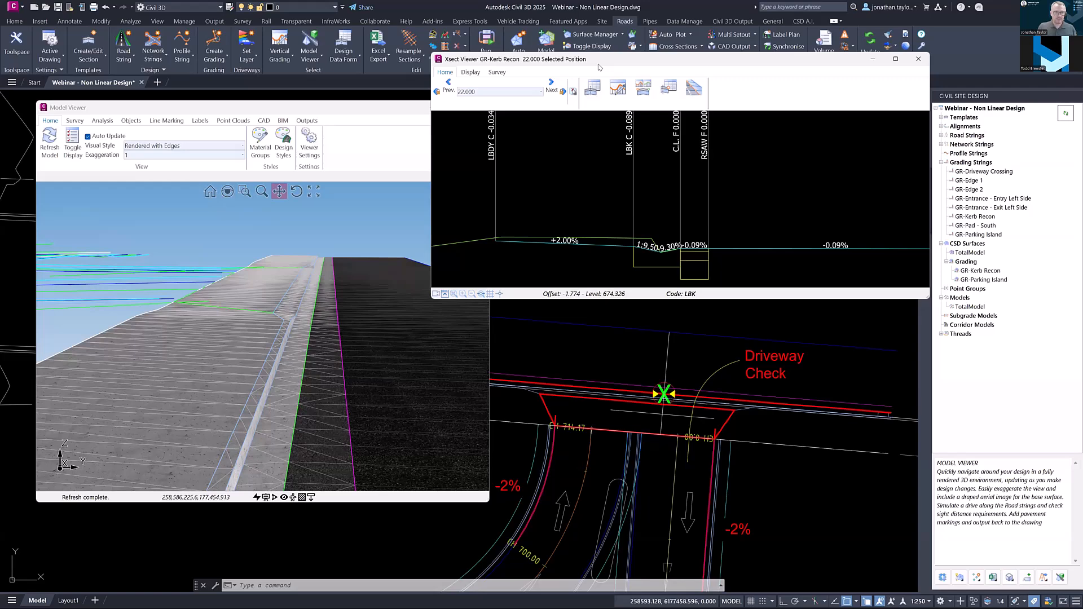
drag(599, 67, 202, 57)
click(195, 78)
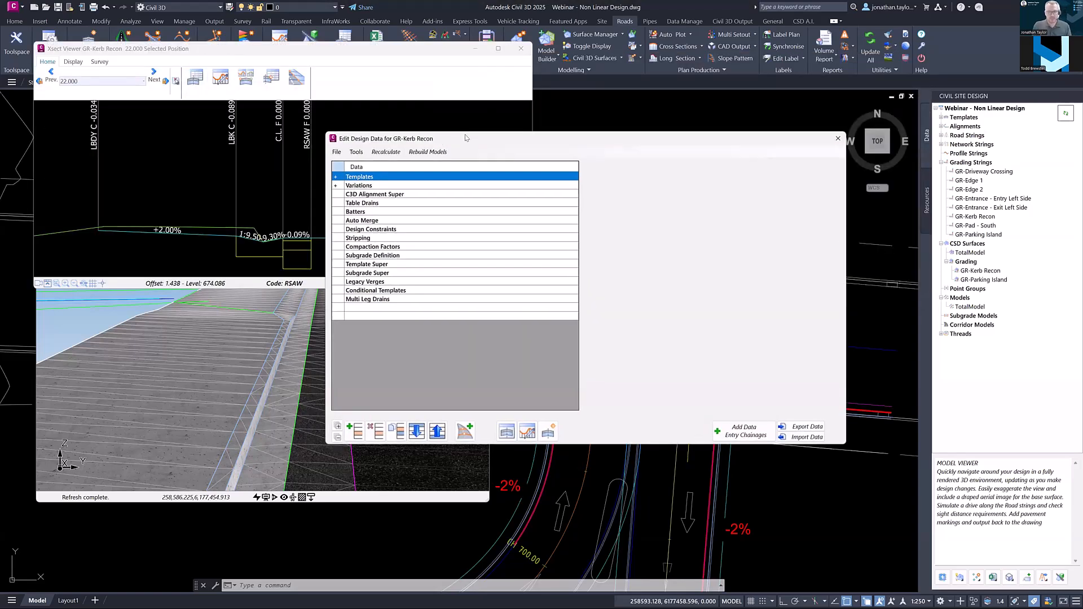
drag(465, 138, 659, 48)
click(530, 96)
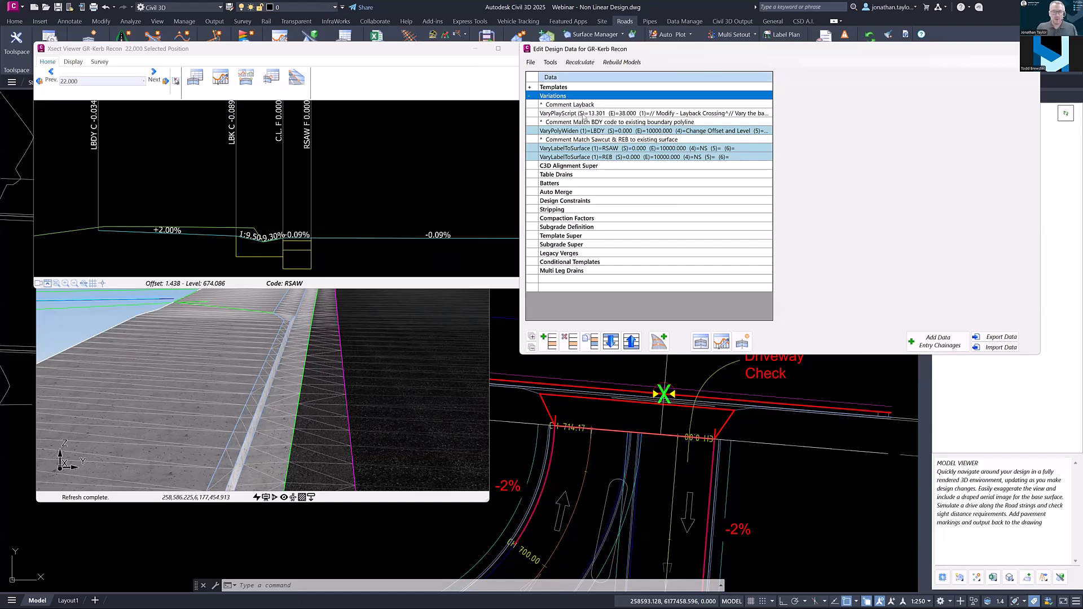
Review the layback, widen-to-polyline and match-surface variations for the RSAW and REB codes, then close the editor.
click(572, 113)
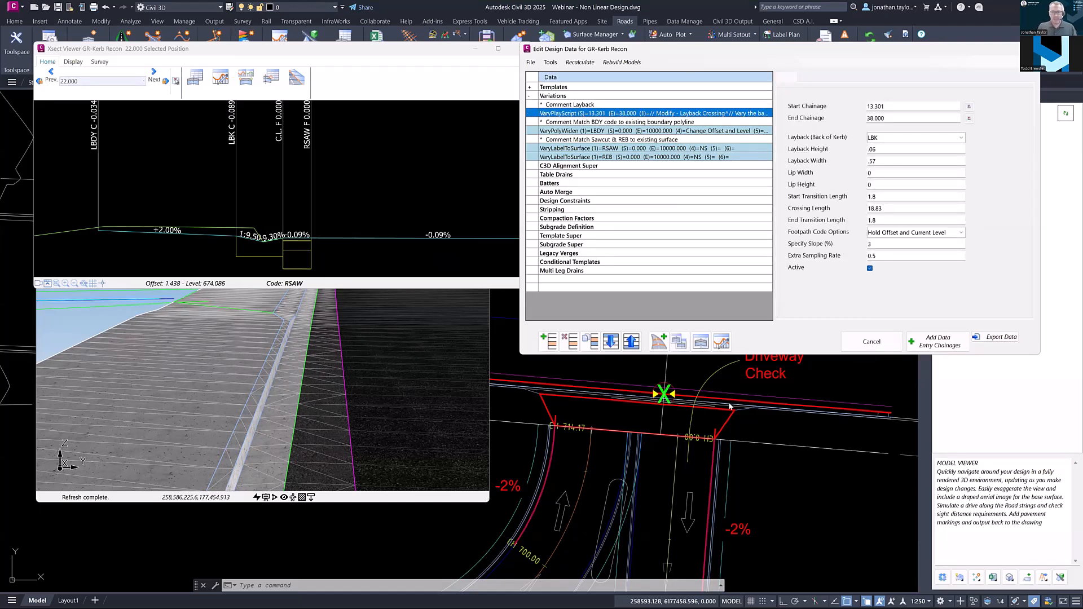
scroll(691, 404, up, 2)
middle_drag(690, 404, 768, 425)
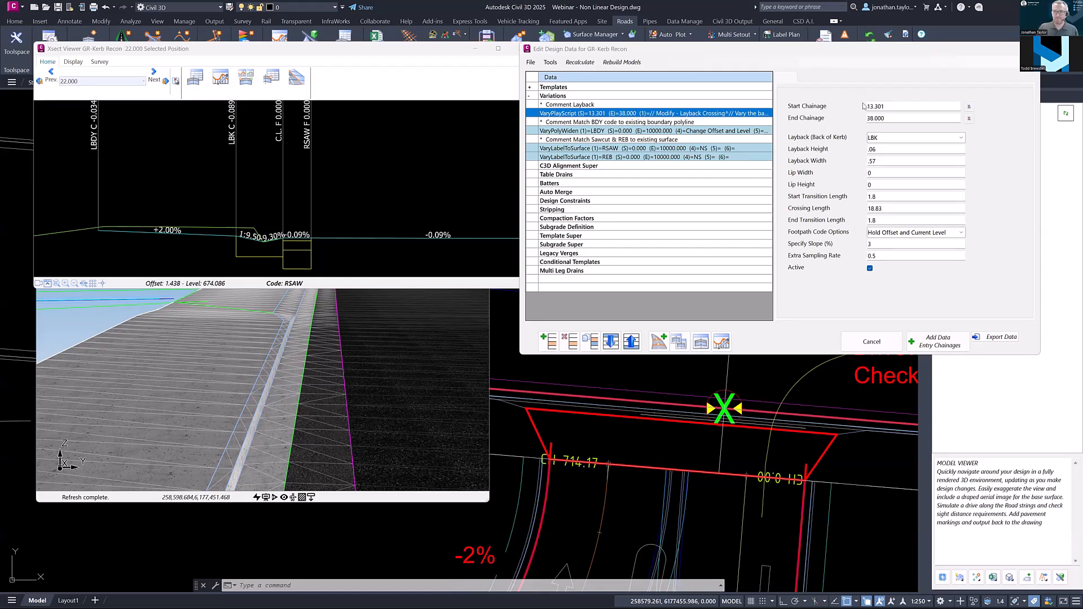
click(736, 131)
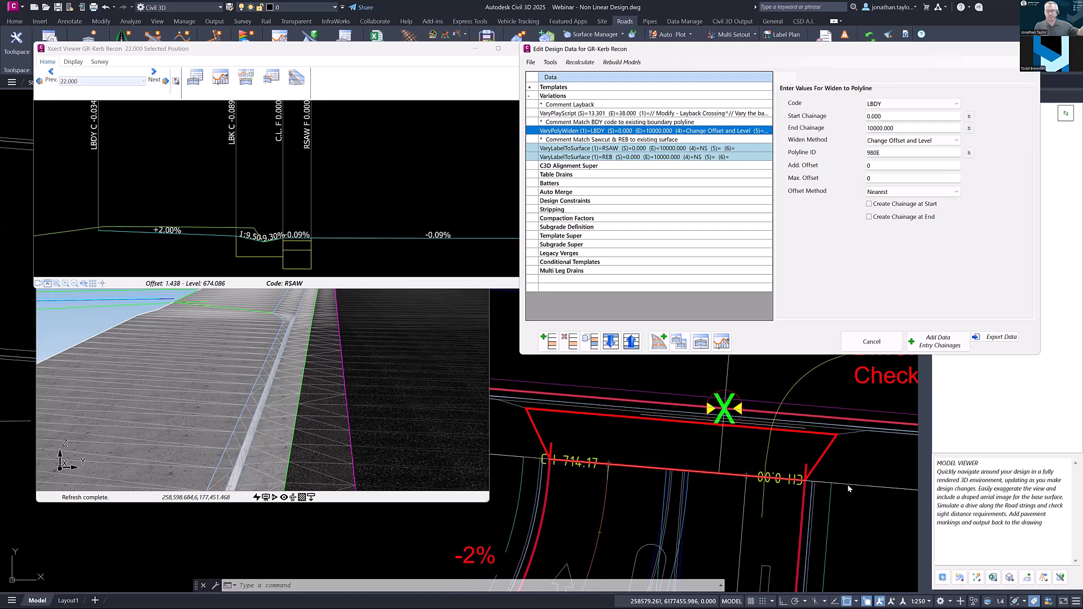
click(658, 147)
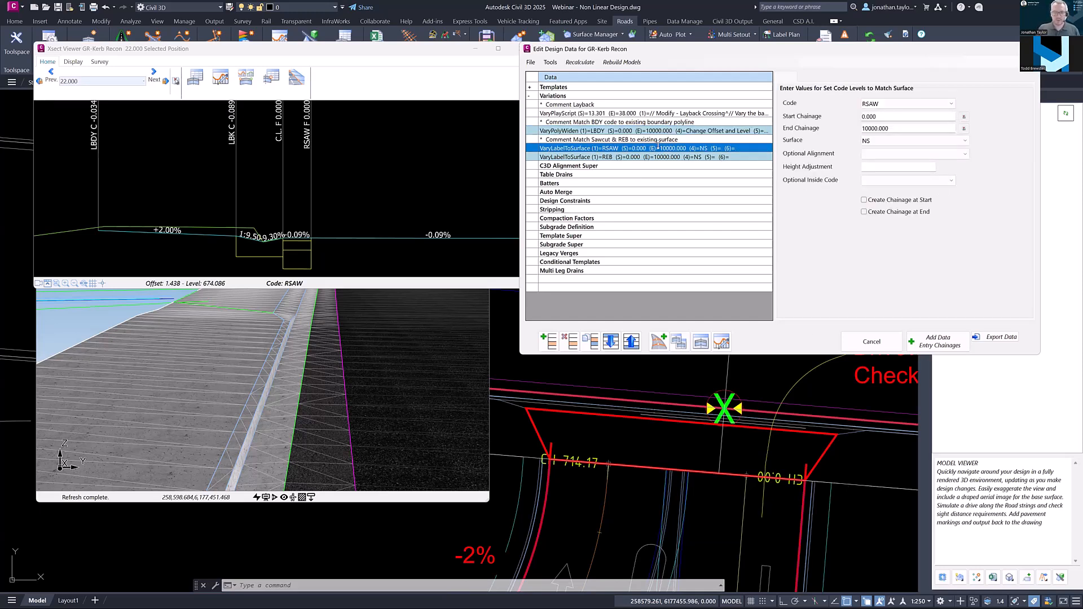
click(311, 235)
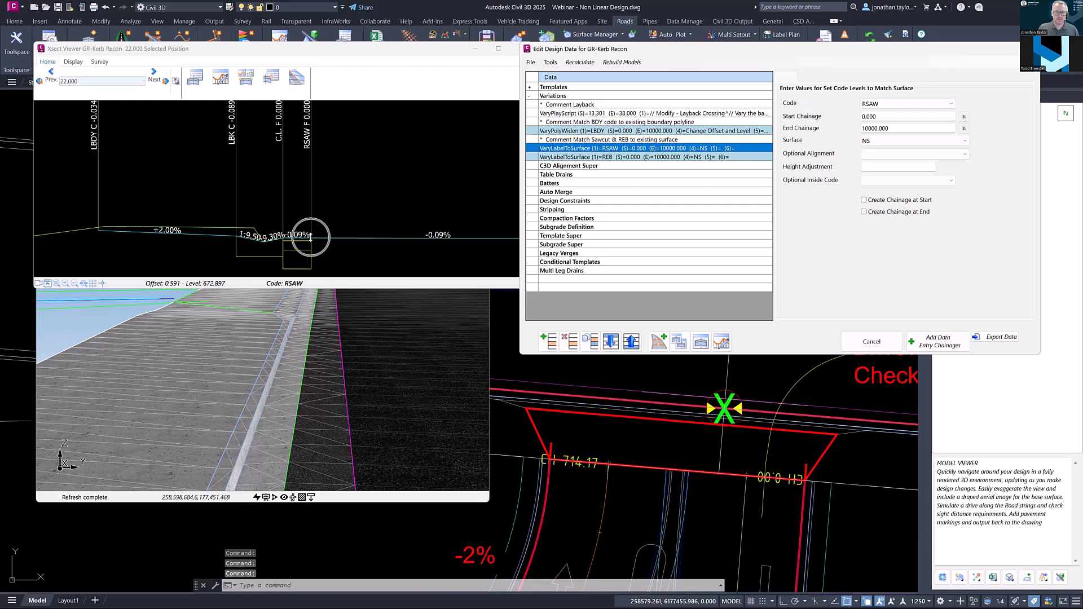
click(715, 158)
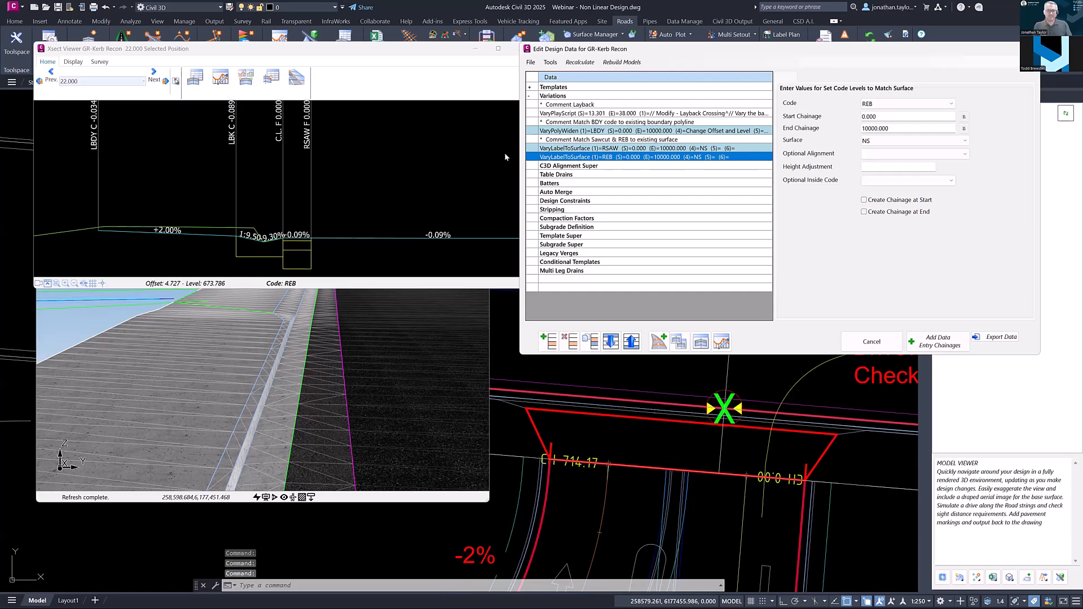
scroll(678, 416, down, 3)
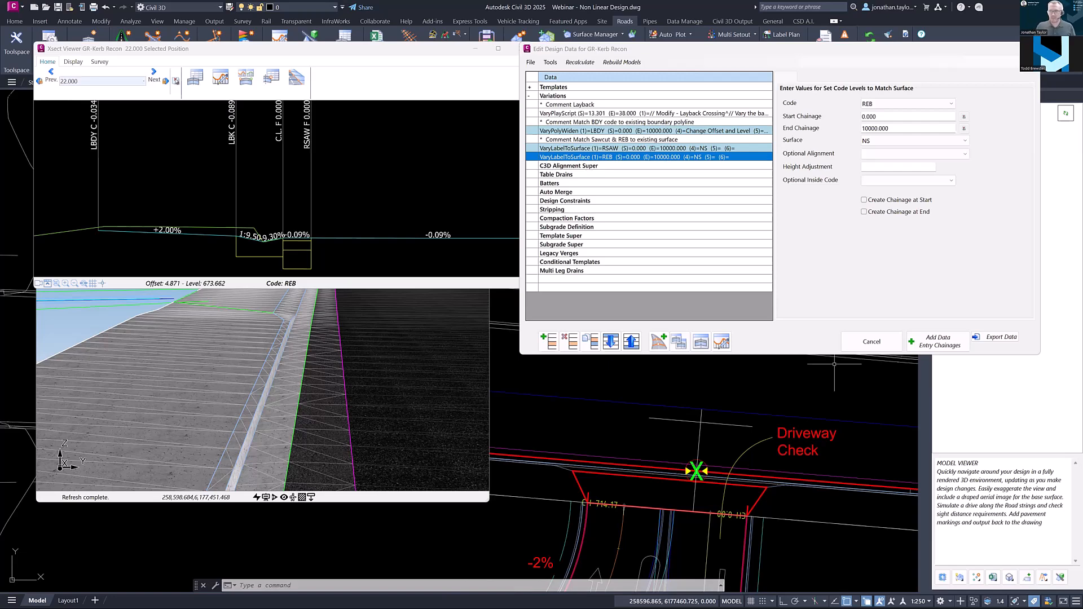
click(872, 341)
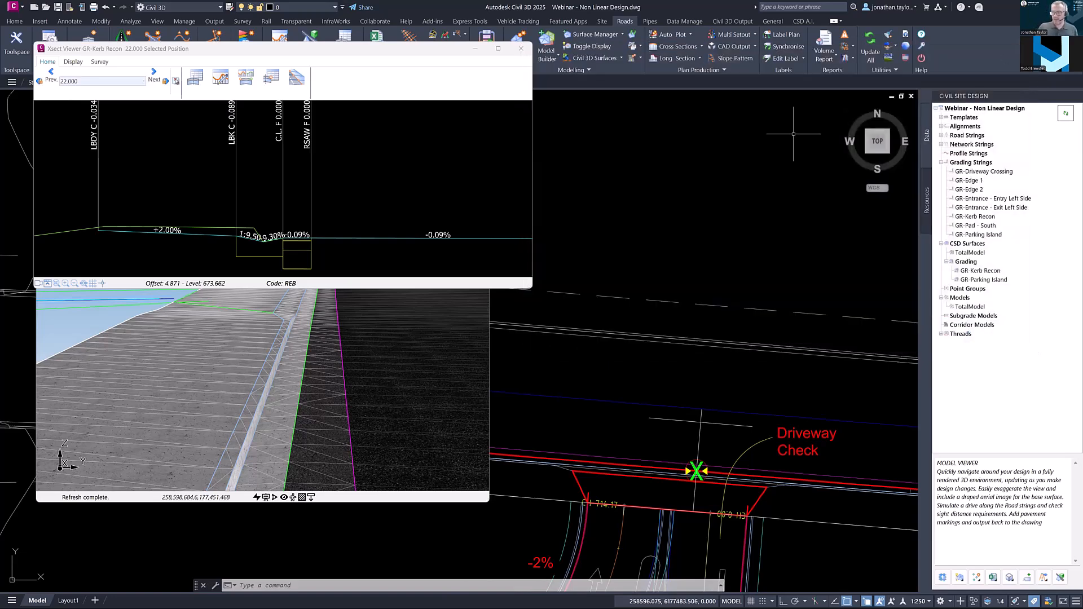
Close the cross section viewer and reposition the Model Viewer window.
click(520, 48)
middle_drag(286, 260, 380, 298)
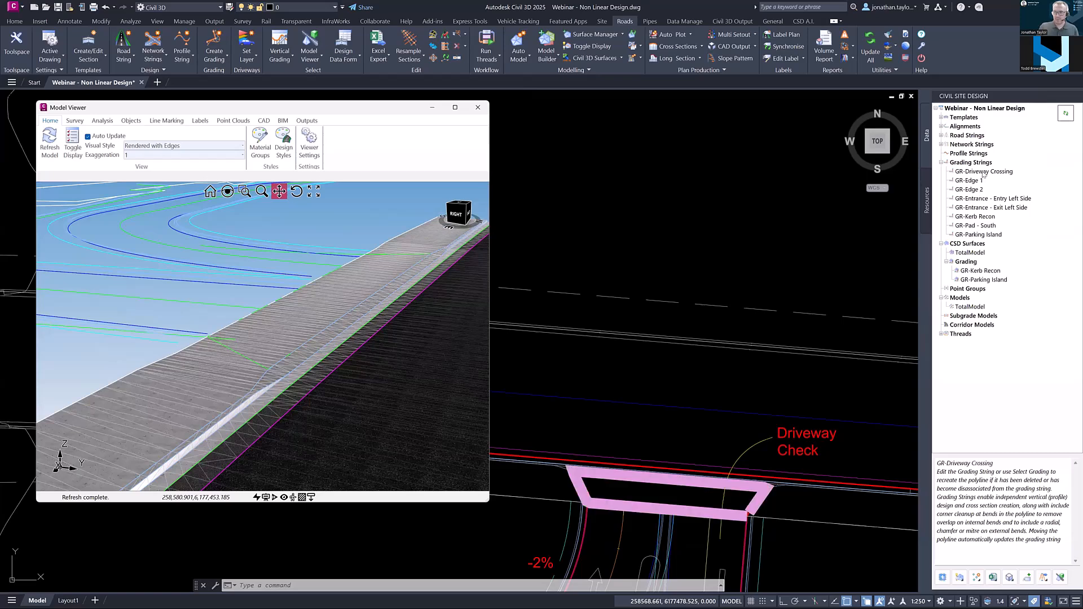
Open the grading settings for the GR-Kerb Recon grading string and move the dialog aside.
right_click(971, 219)
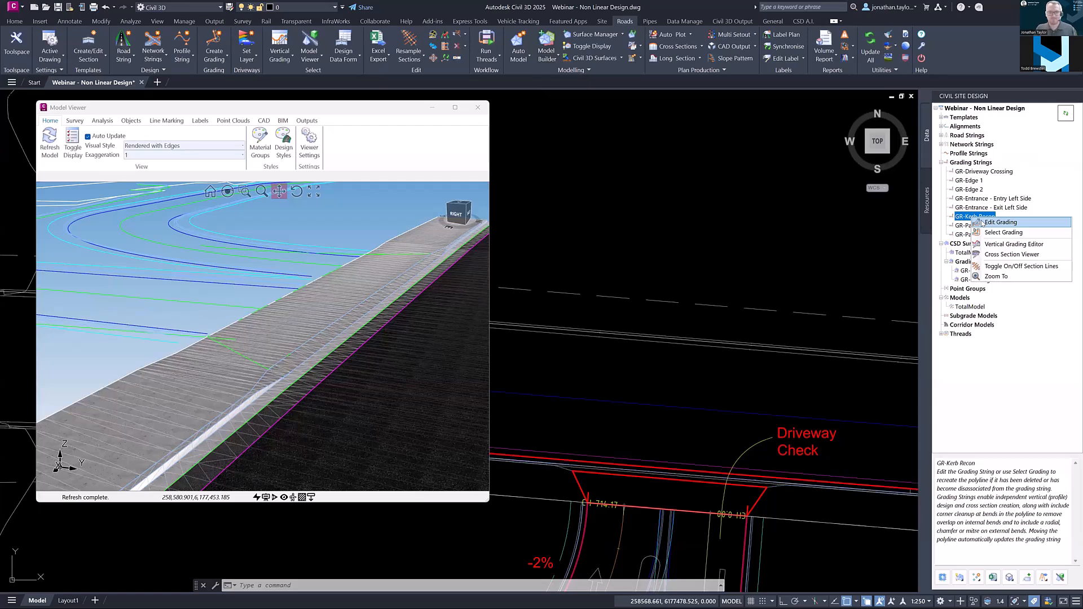
click(998, 222)
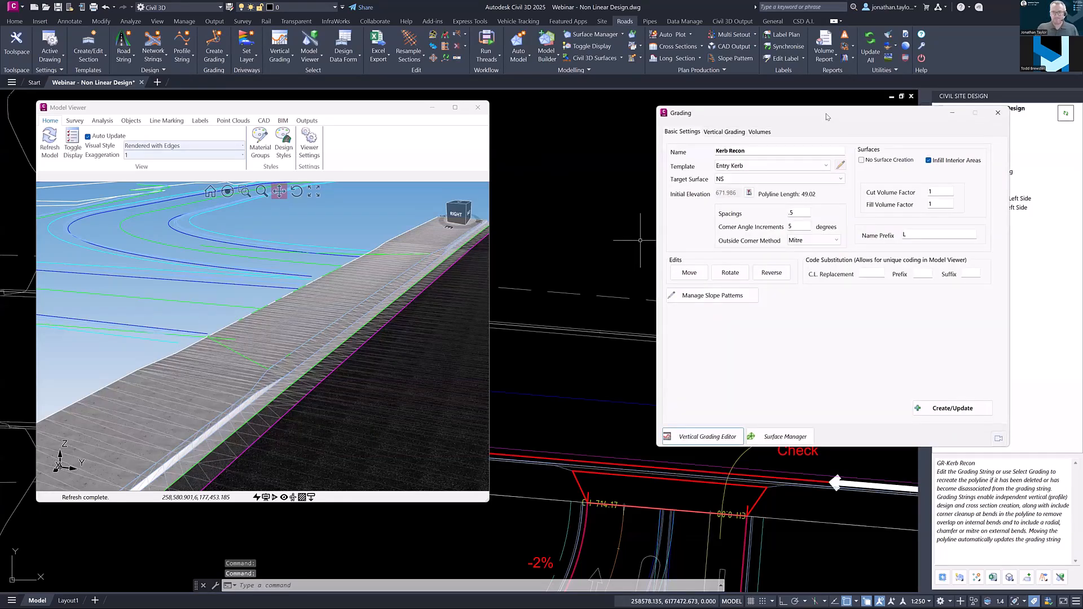
drag(826, 114, 671, 110)
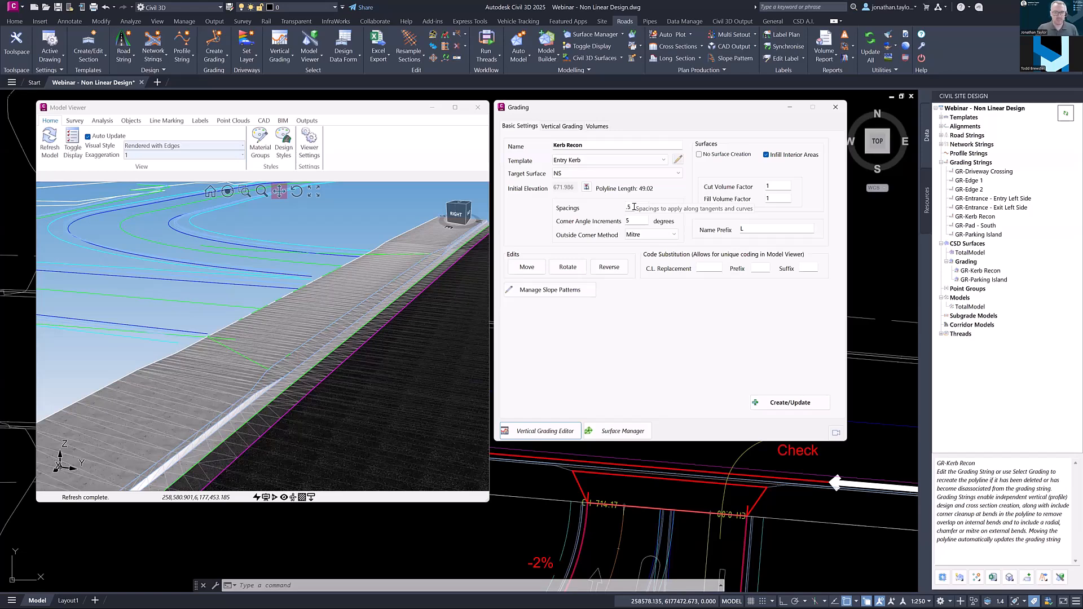
In the vertical grading editor, add sampling at chainage 13.301 along GR-Kerb Recon, then close the editor.
click(532, 432)
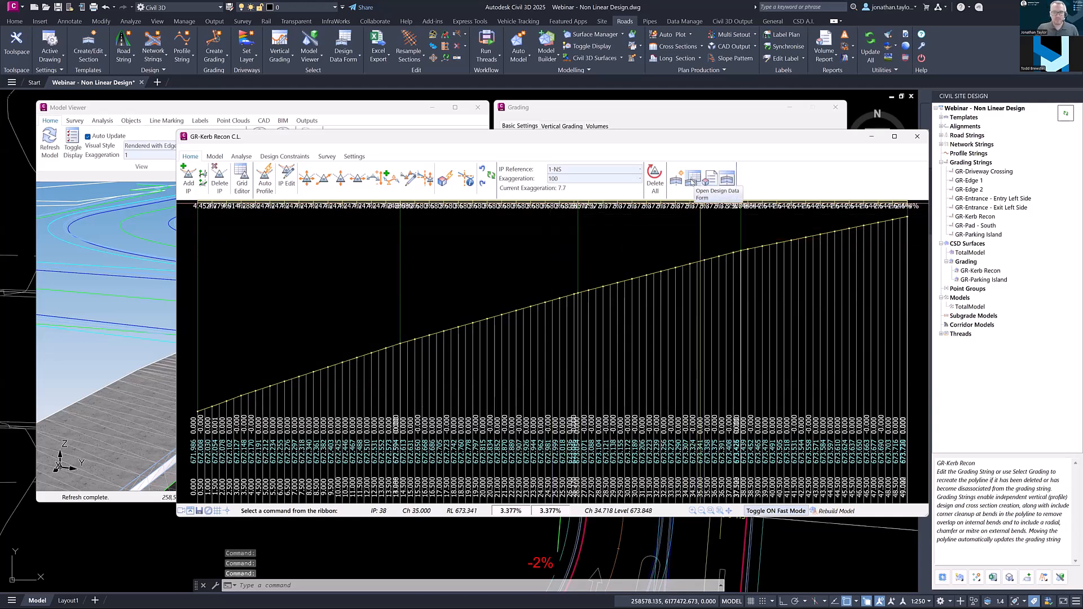
click(215, 156)
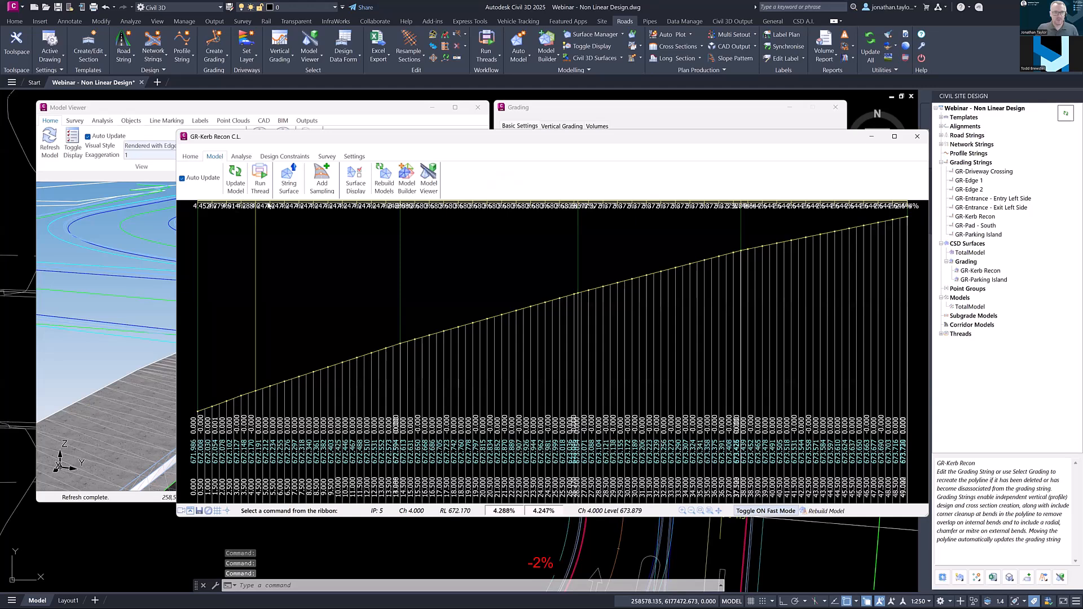
click(322, 182)
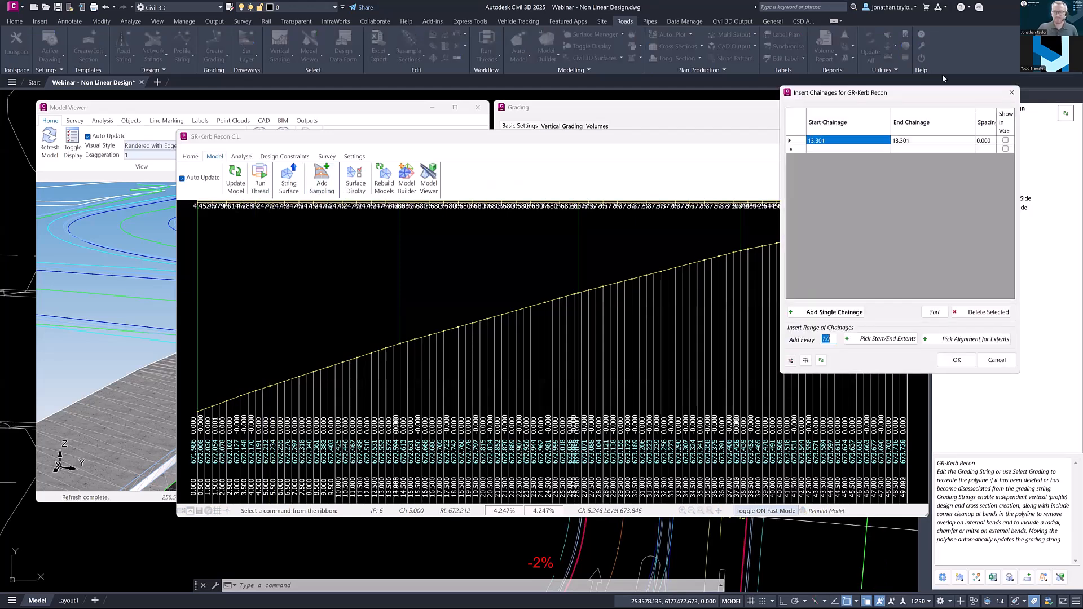
drag(905, 102, 532, 227)
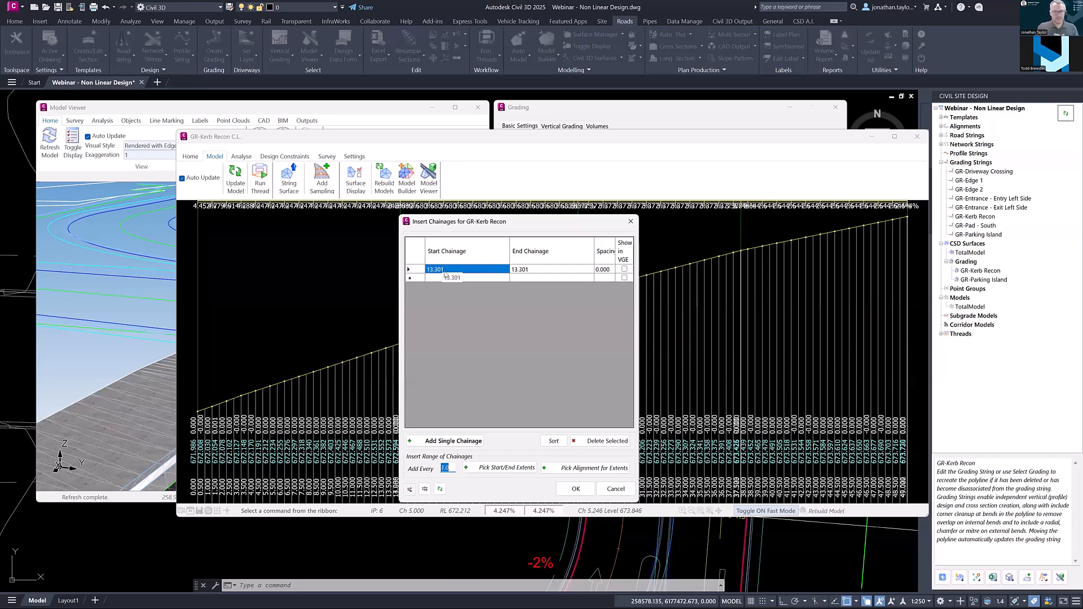
click(575, 488)
click(916, 138)
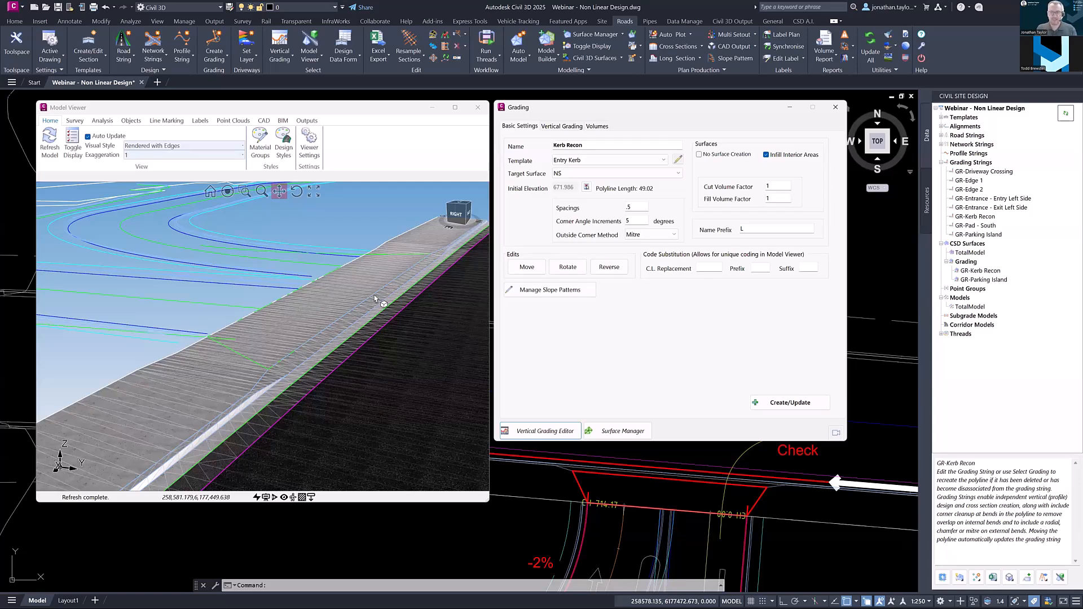
Close the GR-Kerb Recon grading settings dialog.
key(ctrl)
key(ctrl)
key(ctrl)
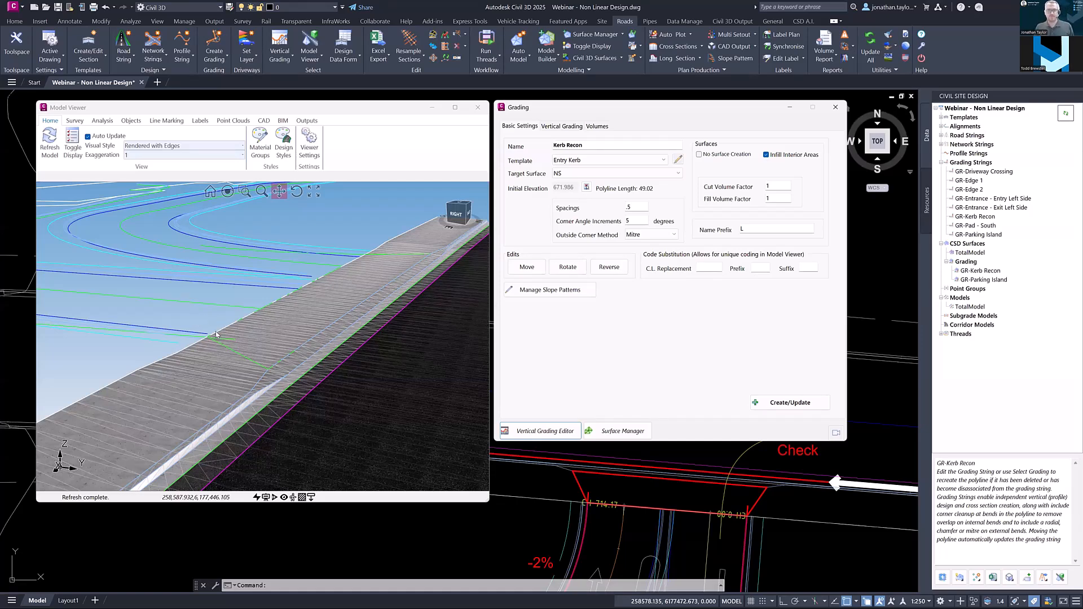
click(835, 108)
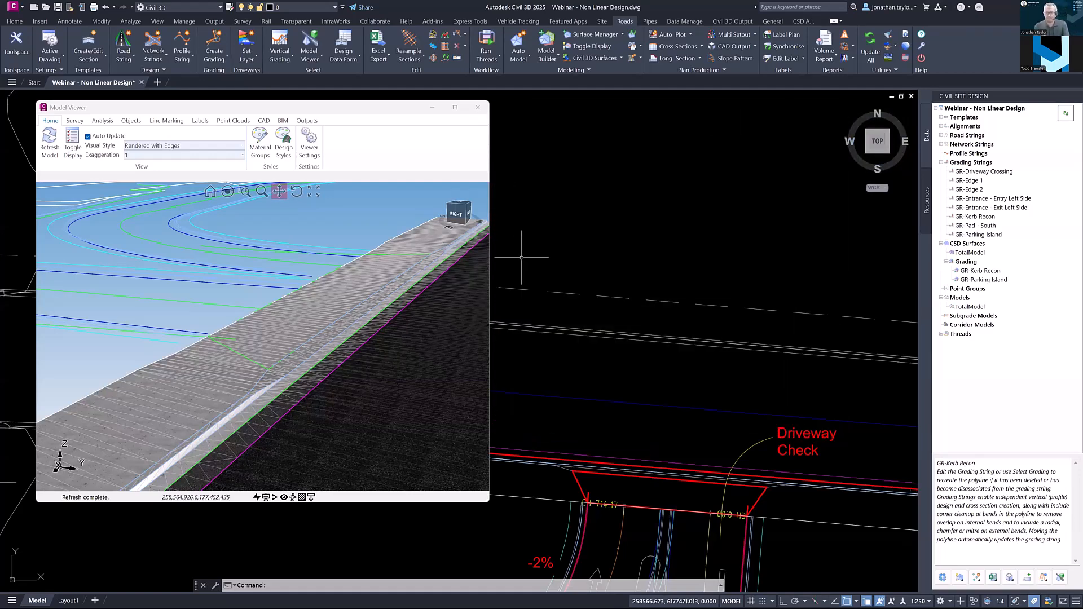
Toggle on the triangles display for the GR-Kerb Recon grading surface.
right_click(980, 272)
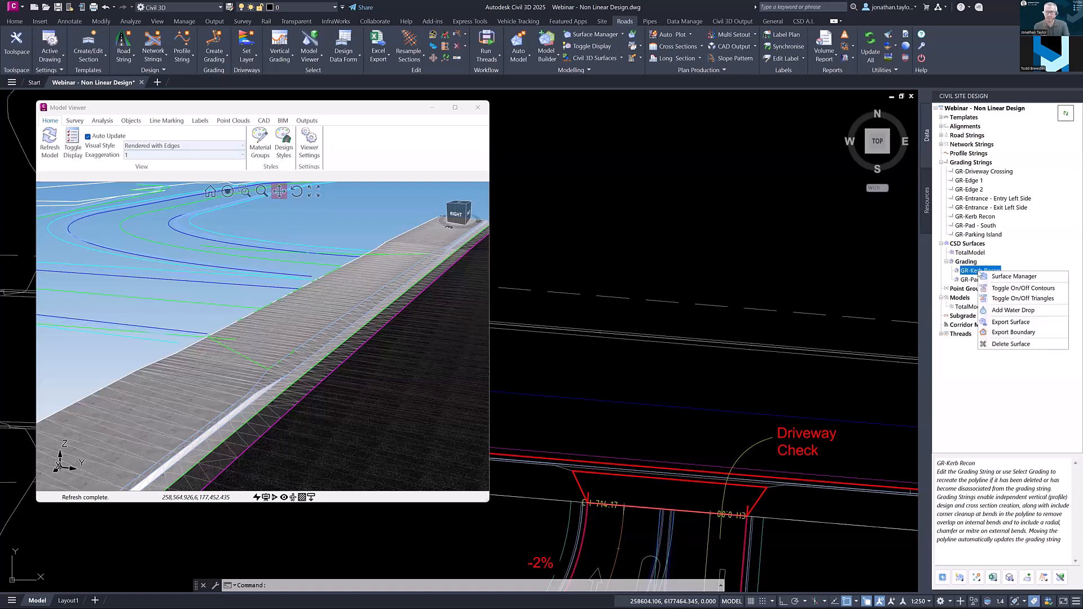
click(992, 294)
mouse_move(537, 469)
middle_down()
mouse_move(602, 374)
mouse_move(548, 362)
middle_up()
scroll(548, 362, up, 4)
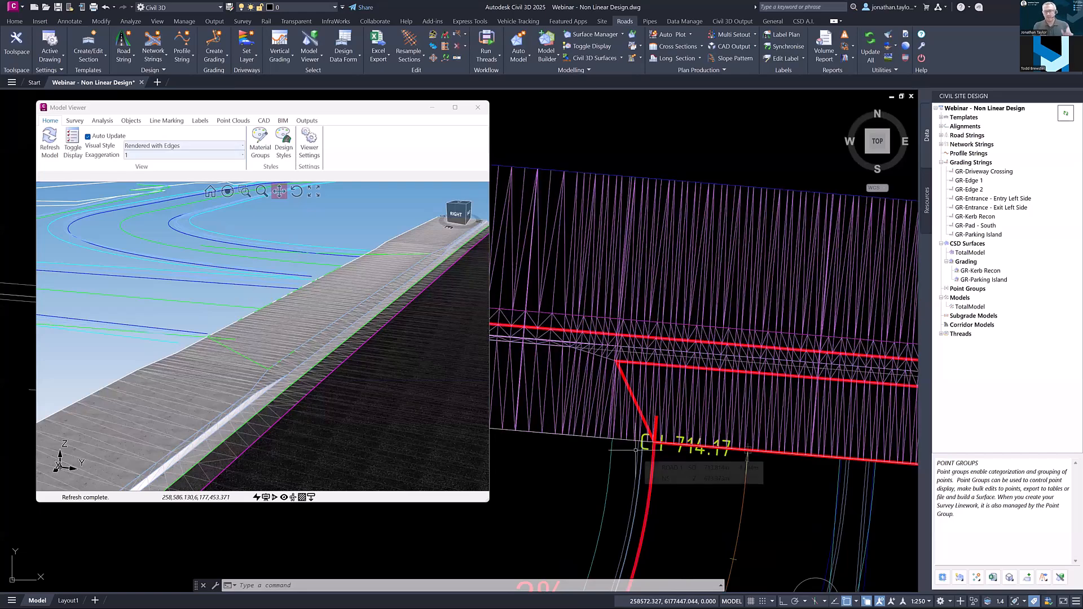
Zoom and pan around the driveway crossing corners to inspect the kerb surface triangulation and boundary.
scroll(643, 446, down, 2)
middle_drag(813, 463, 784, 394)
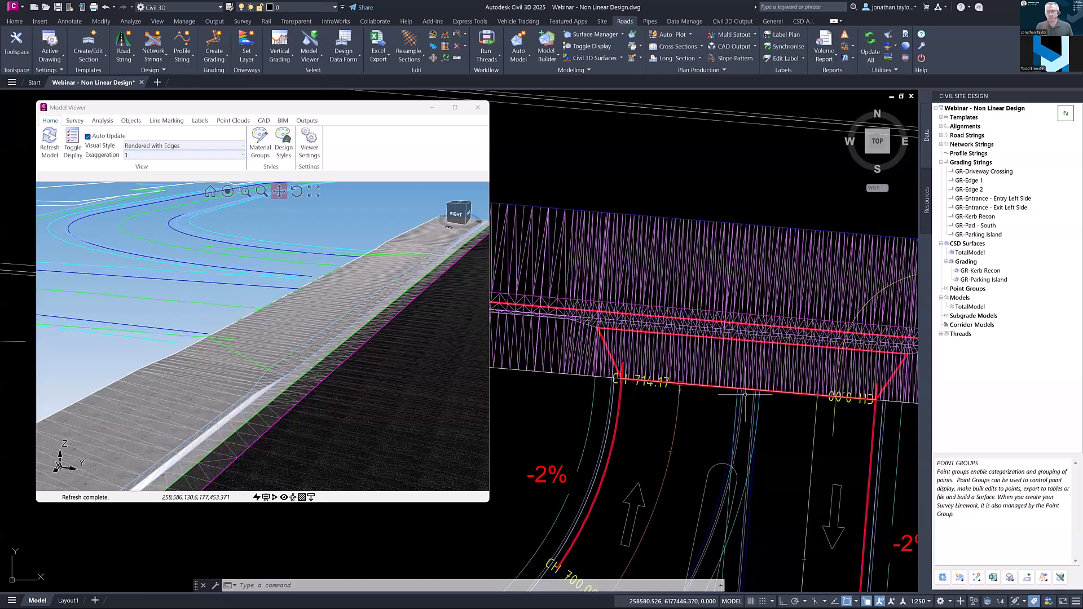
middle_drag(693, 440, 679, 405)
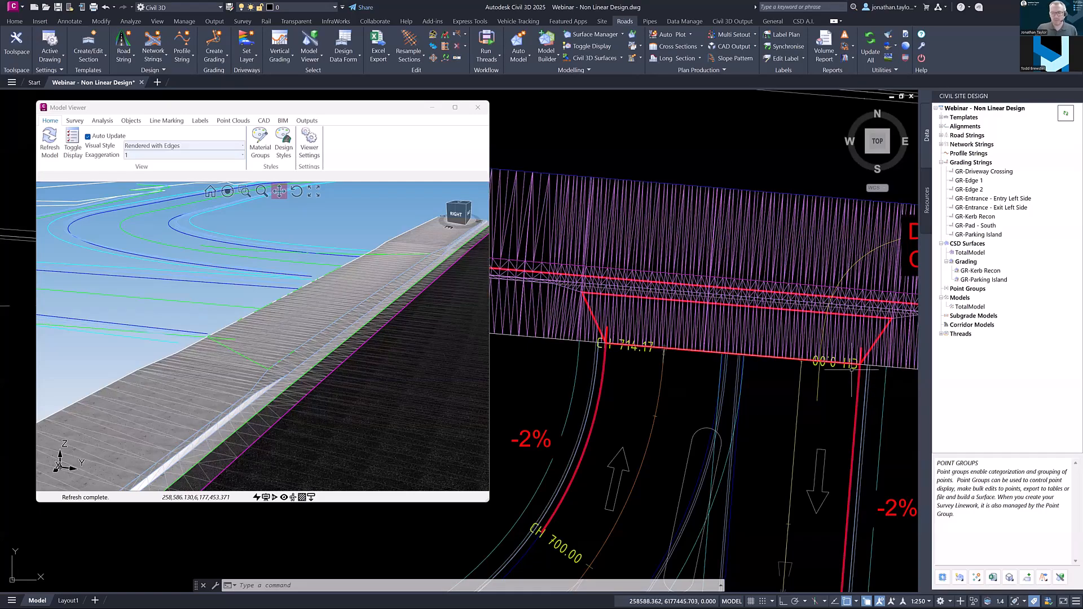
click(762, 337)
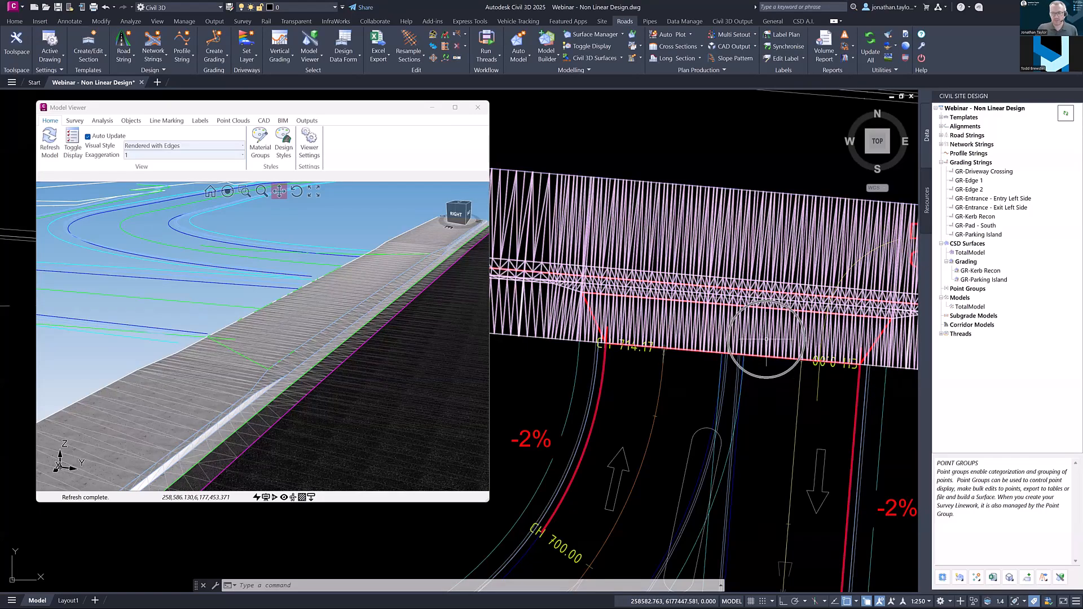
scroll(822, 347, up, 8)
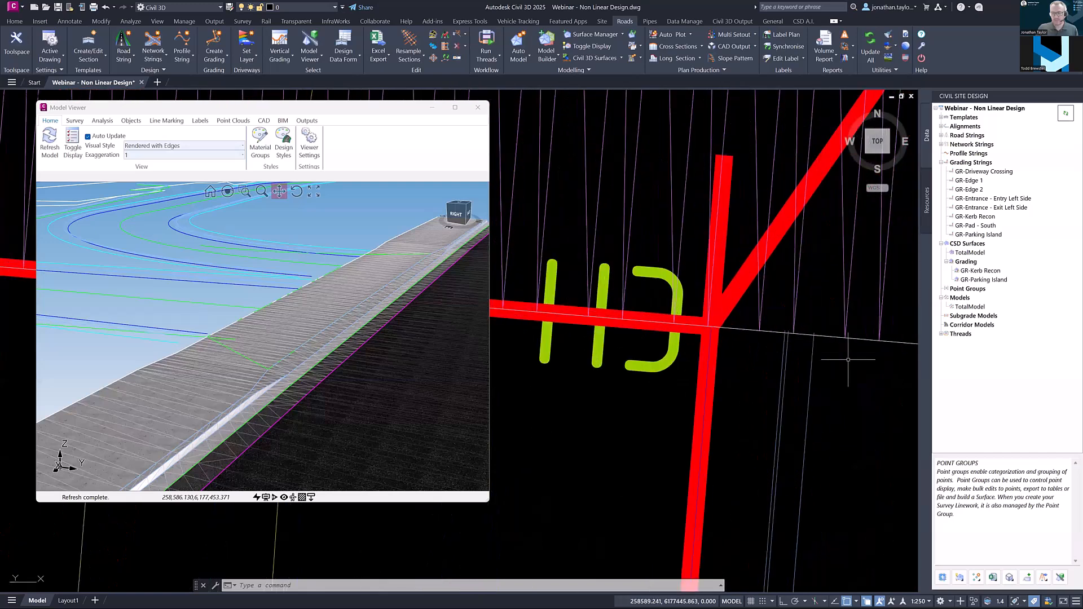
click(796, 316)
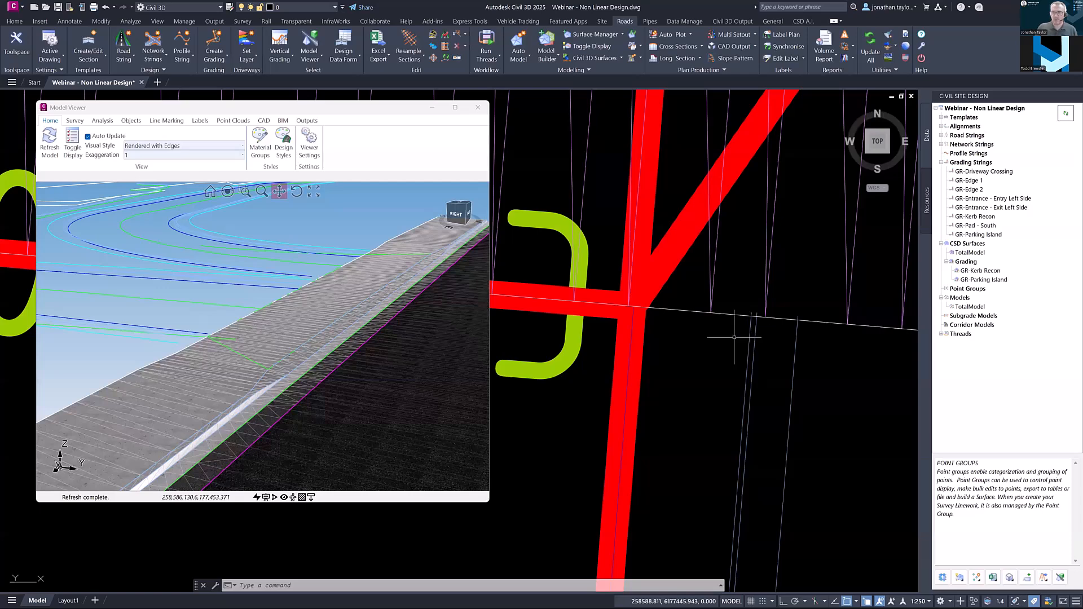
mouse_move(734, 338)
scroll(735, 337, down, 10)
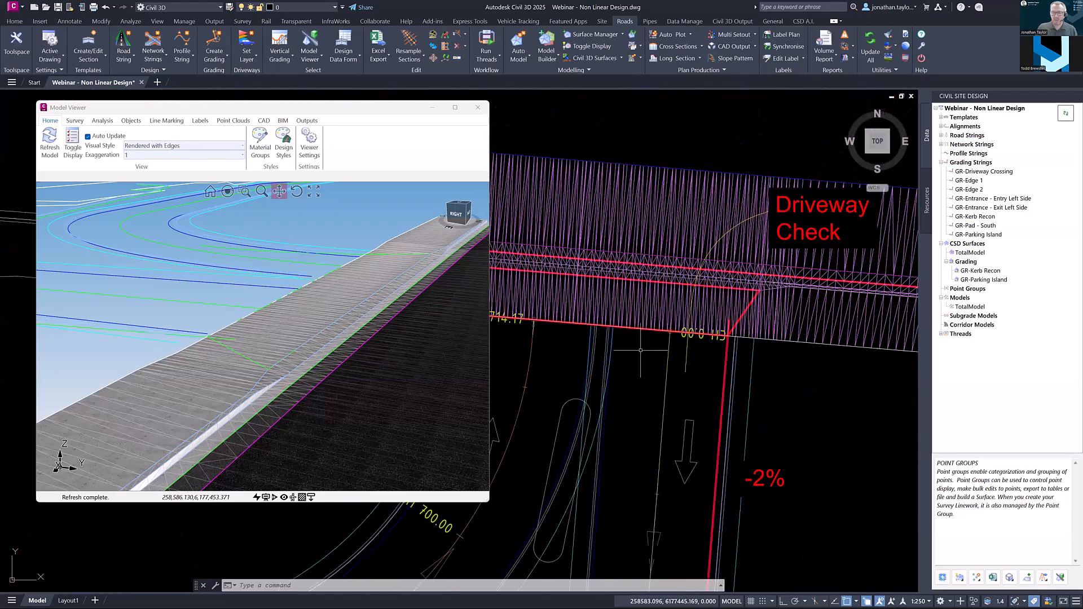
middle_drag(577, 351, 721, 349)
scroll(627, 326, up, 10)
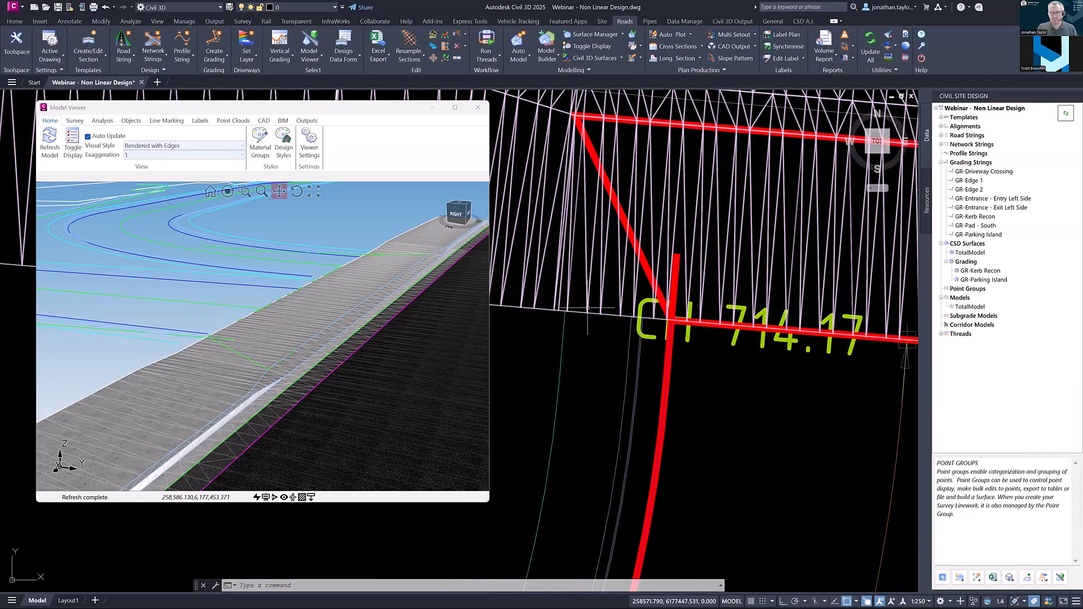
scroll(577, 309, up, 3)
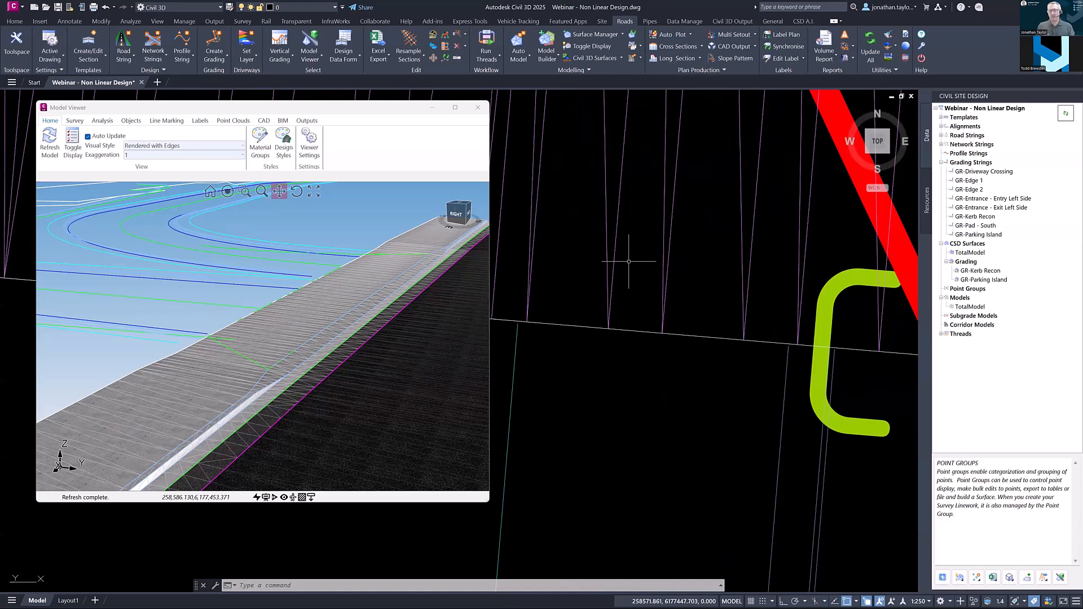
mouse_move(628, 274)
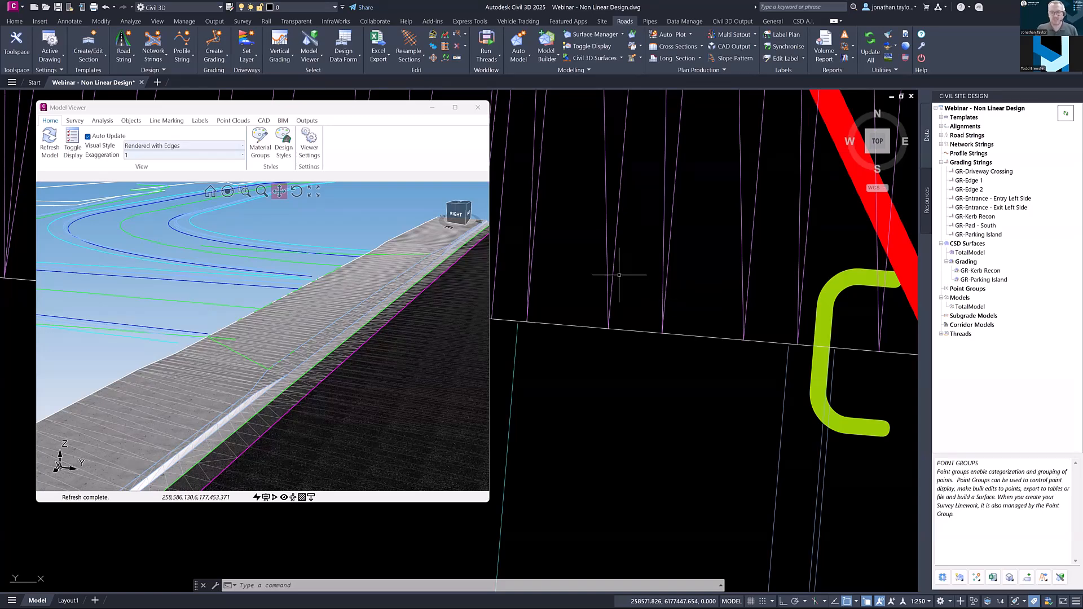
scroll(519, 314, down, 4)
scroll(701, 337, up, 2)
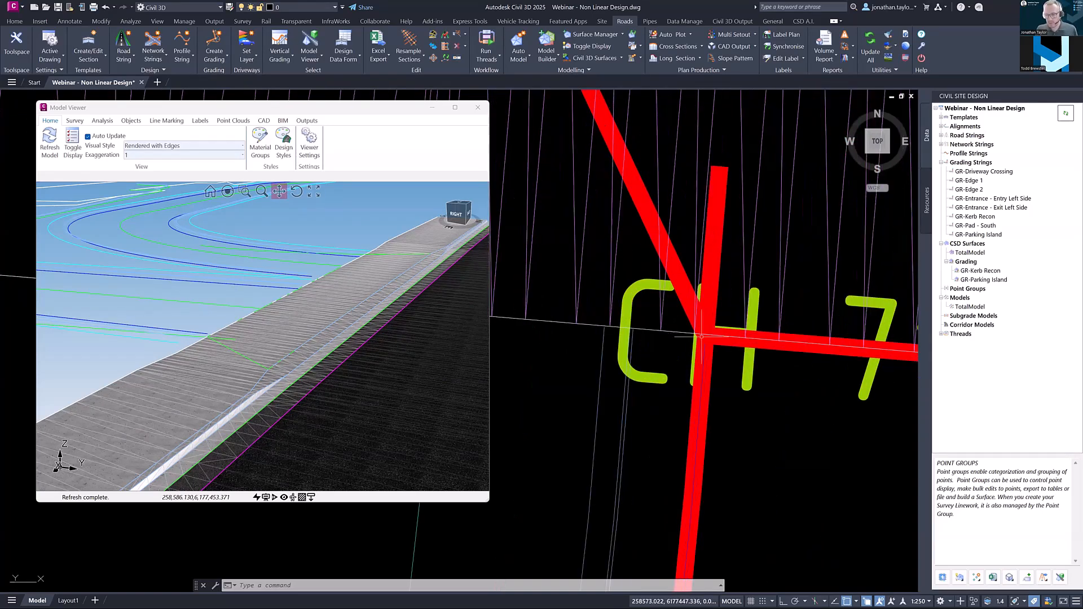
scroll(702, 336, up, 1)
scroll(700, 319, up, 3)
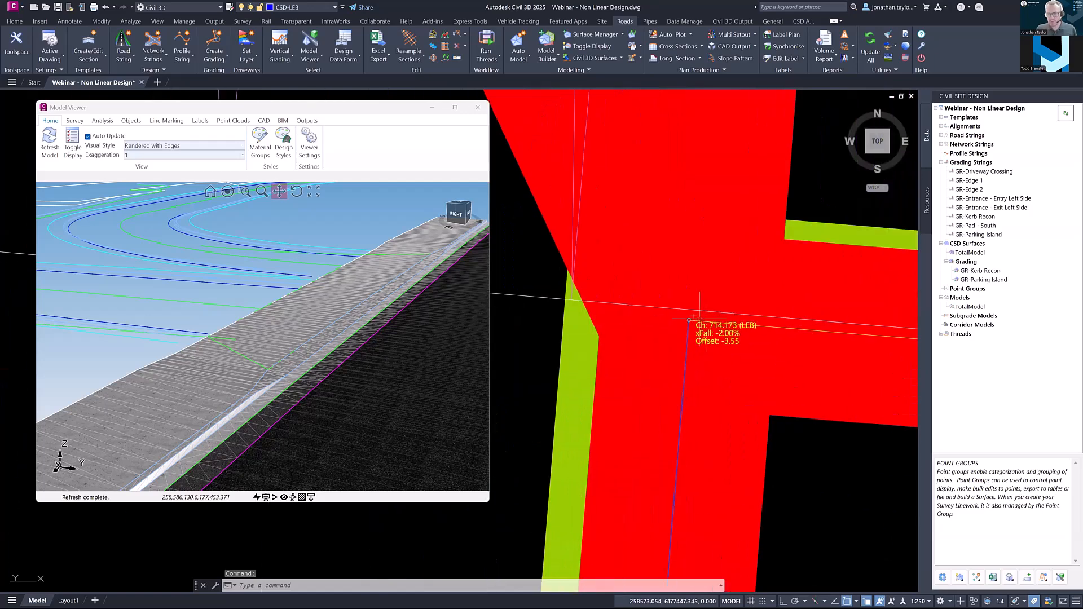
scroll(673, 337, down, 2)
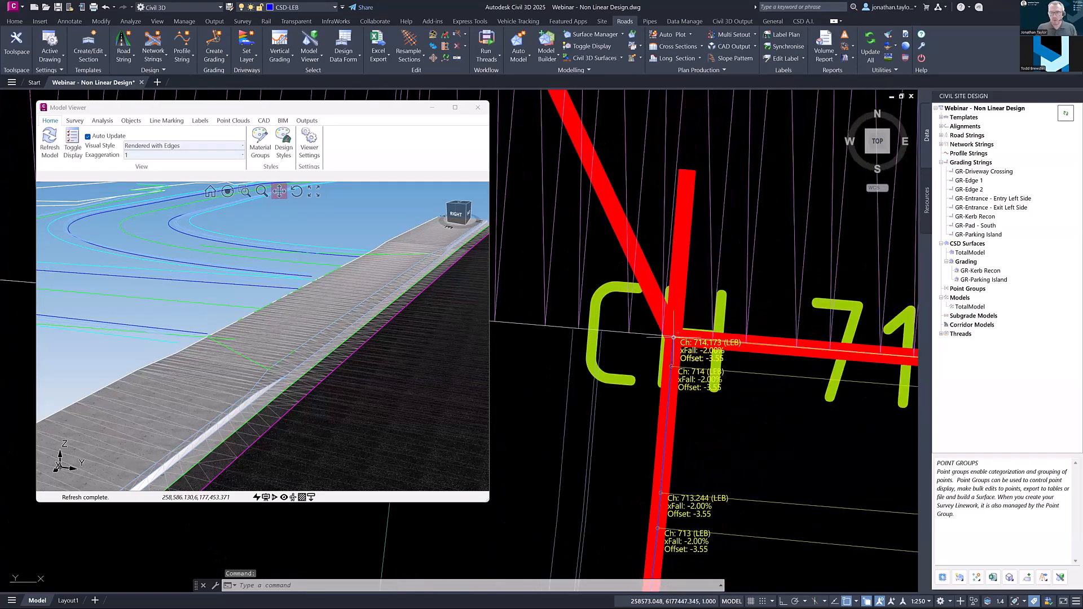
scroll(694, 308, down, 3)
key(Escape)
key(Escape)
key(Escape)
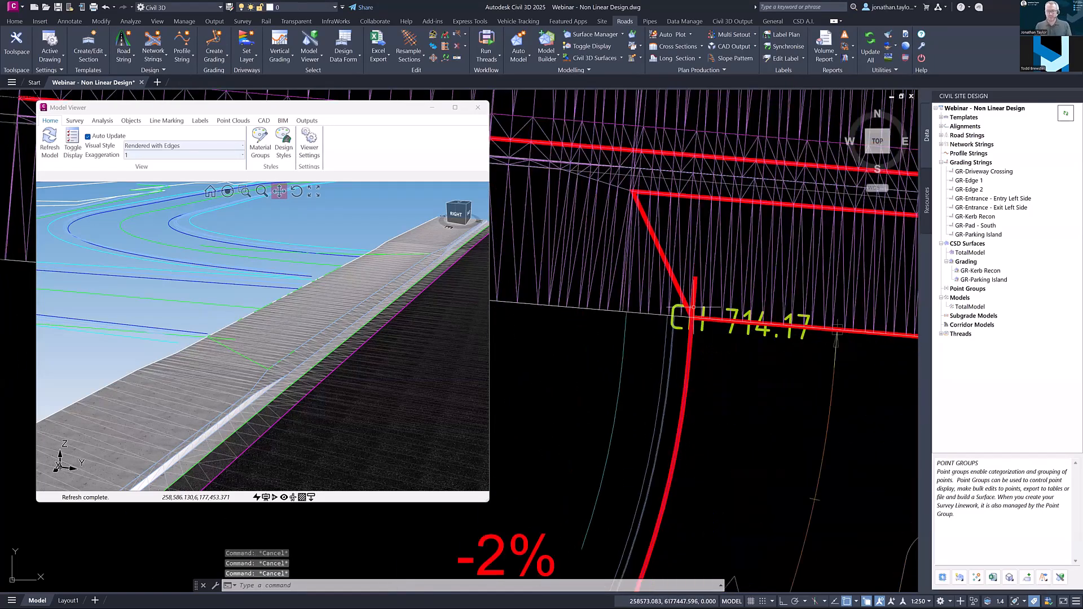
scroll(694, 307, down, 3)
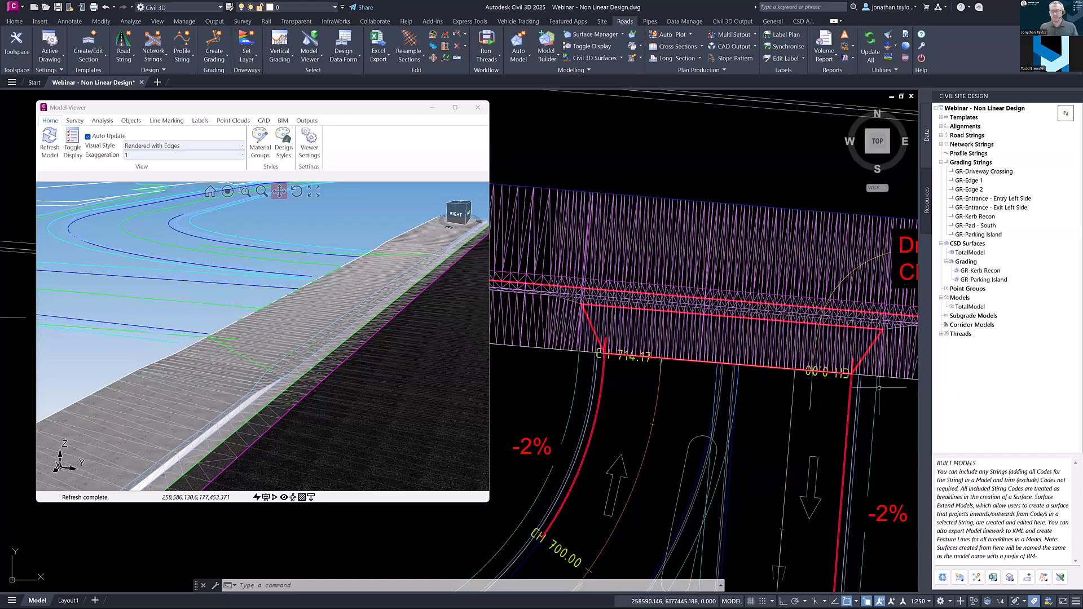
mouse_move(886, 400)
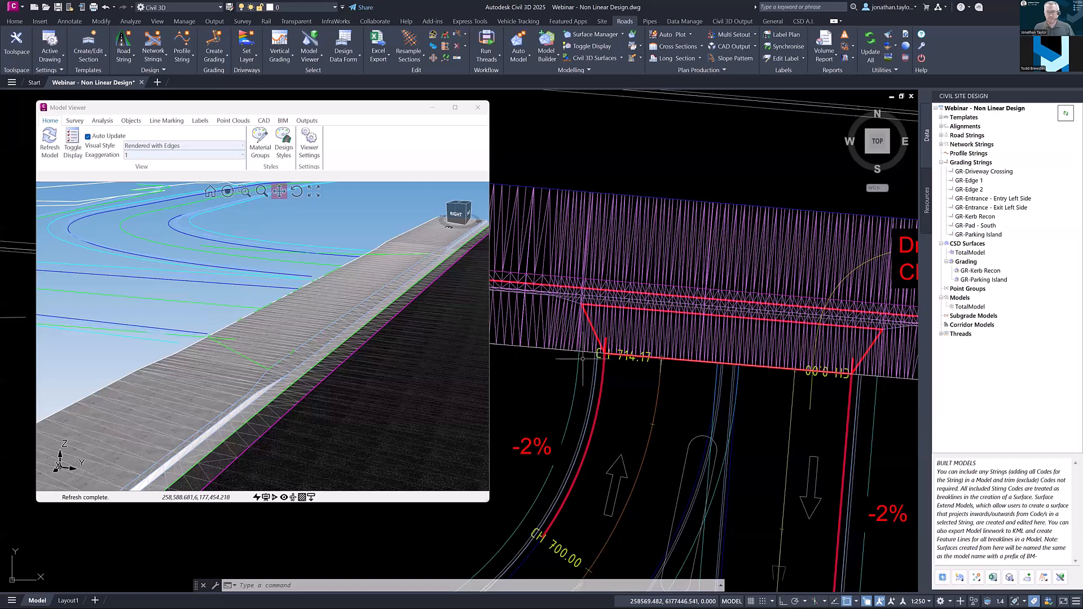
mouse_move(572, 355)
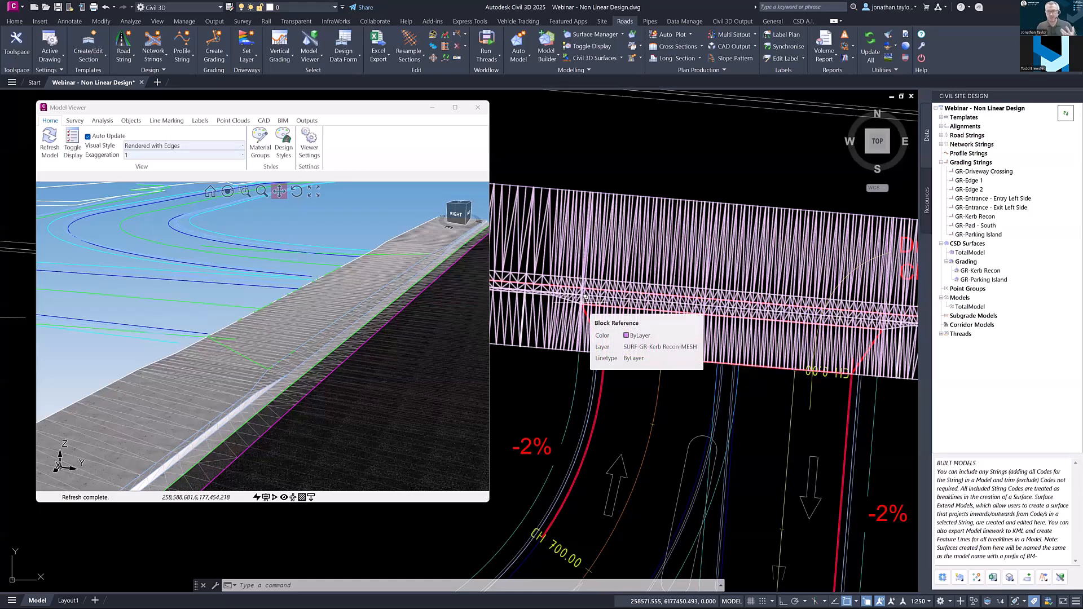
Add a new surface extend model named Crossing Boundary EXT.
right_click(964, 299)
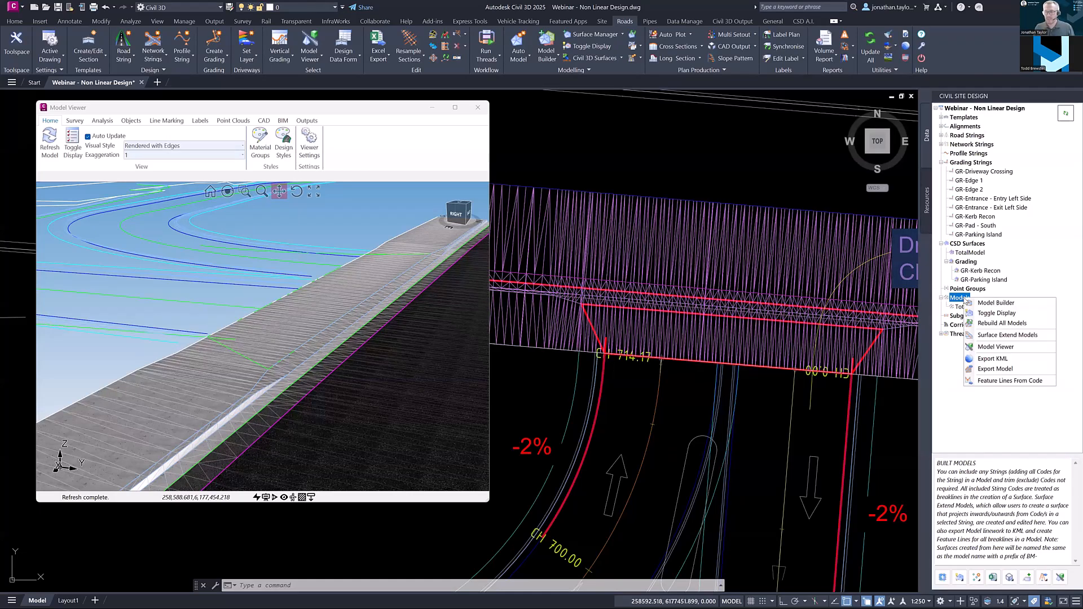
click(994, 335)
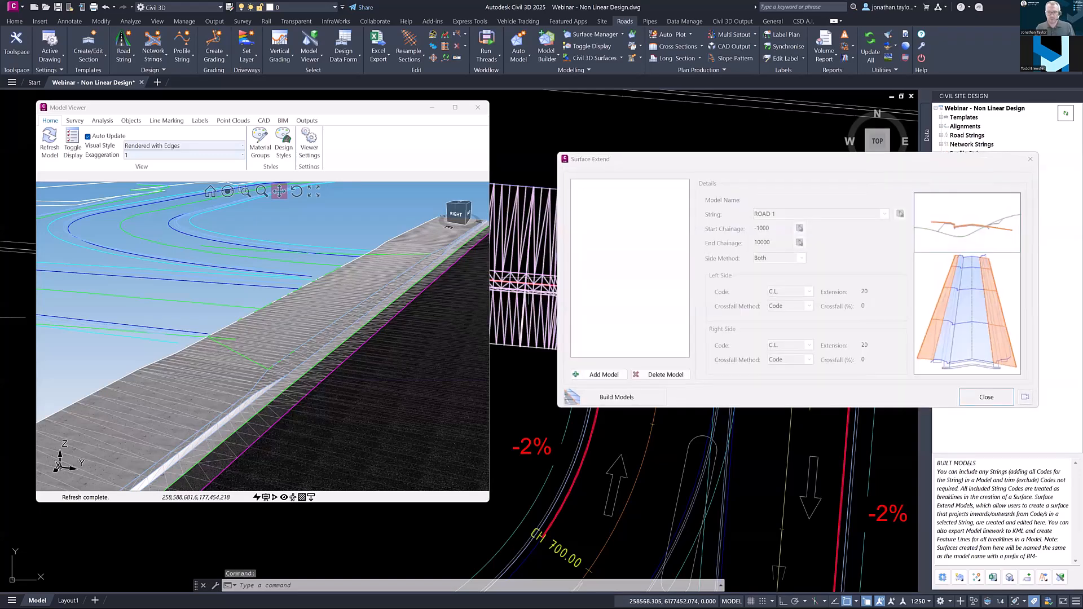
click(604, 374)
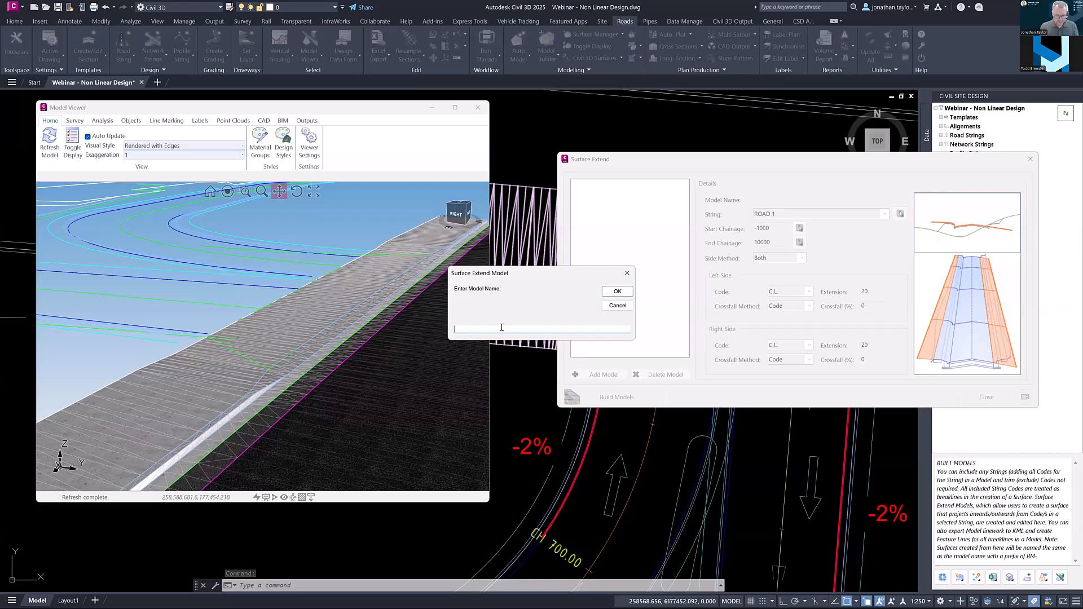
text(Crossing Bounda)
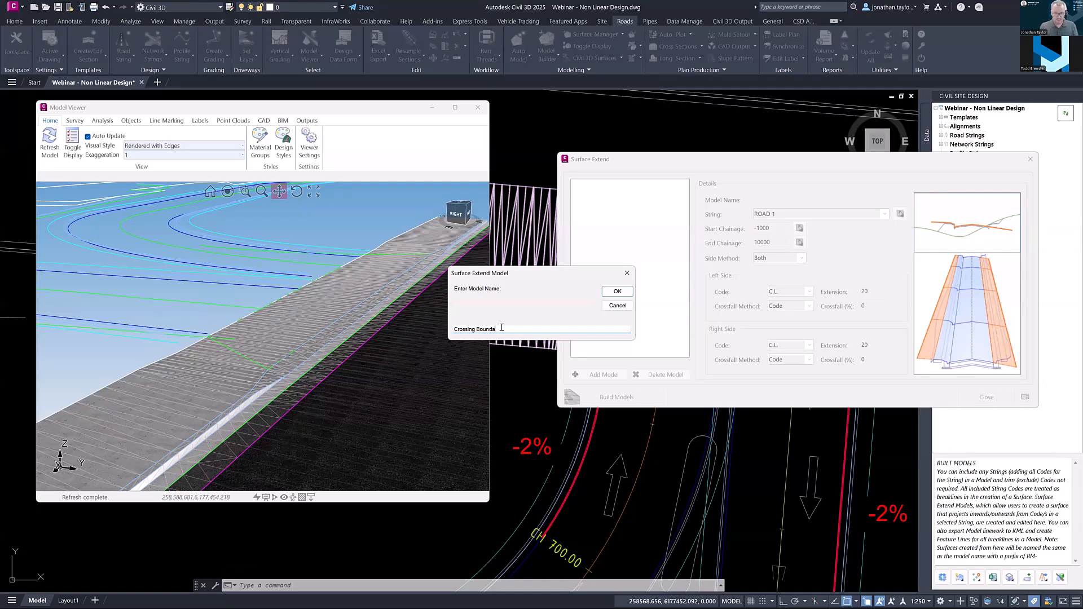
text(ry EXT)
click(612, 292)
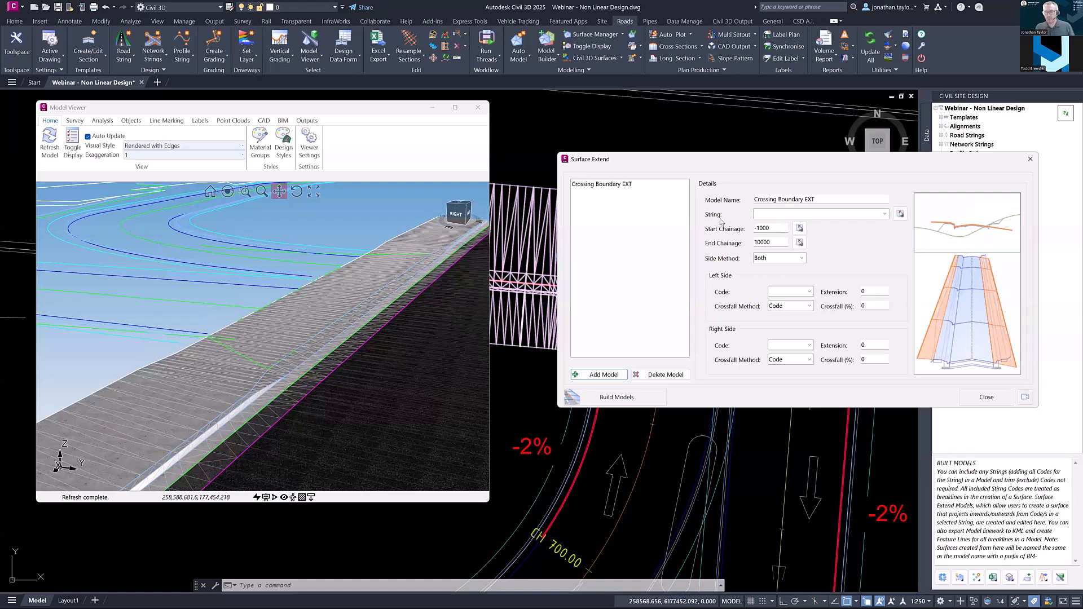
Set the surface extend model's string to GR-Kerb Recon and its side method to Left Only.
drag(737, 161, 223, 85)
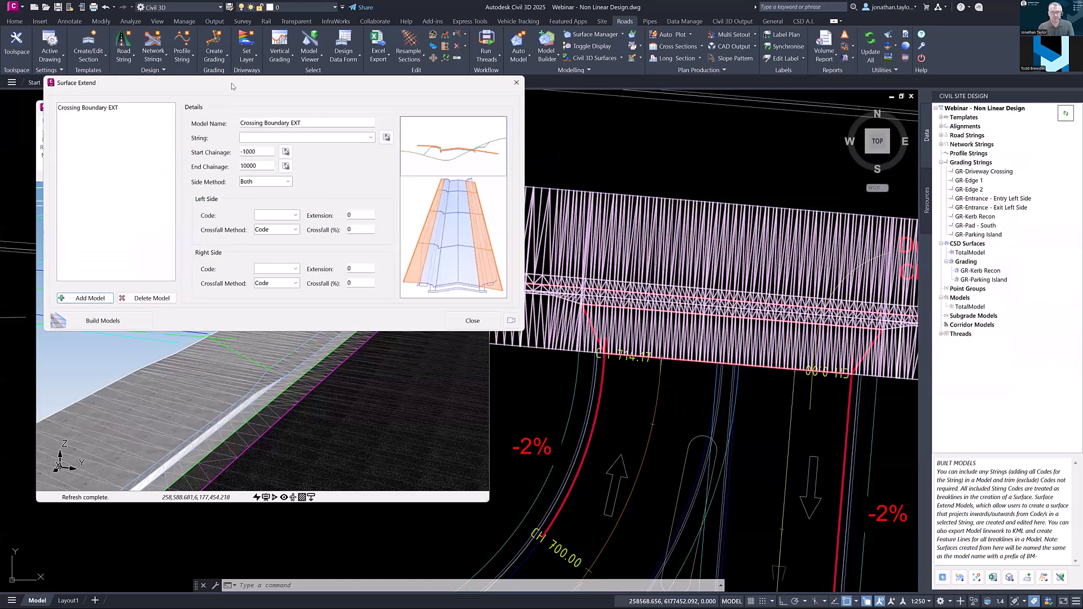
click(371, 138)
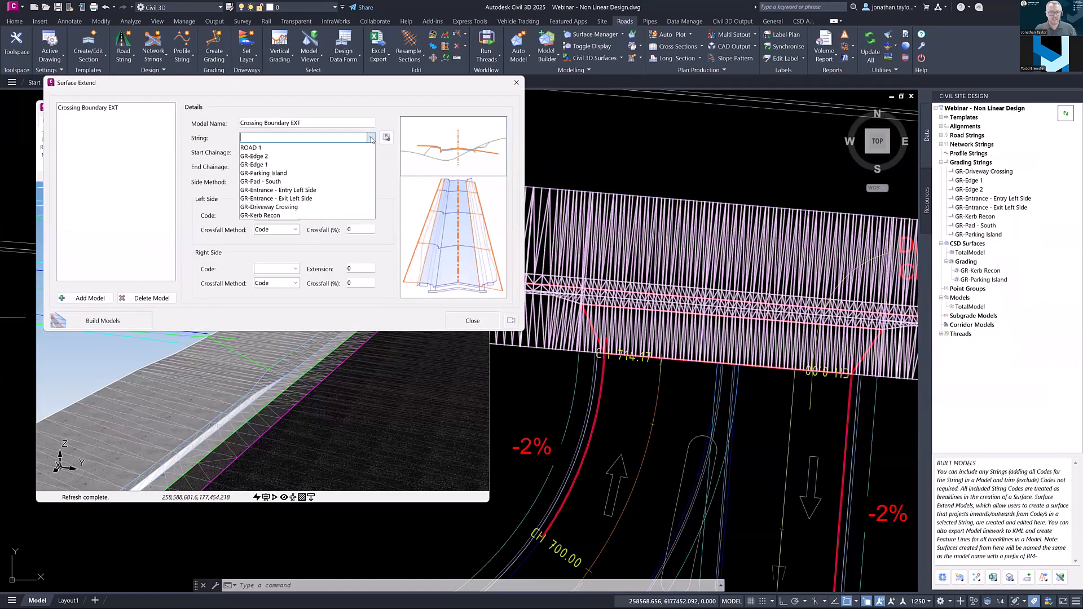
click(267, 216)
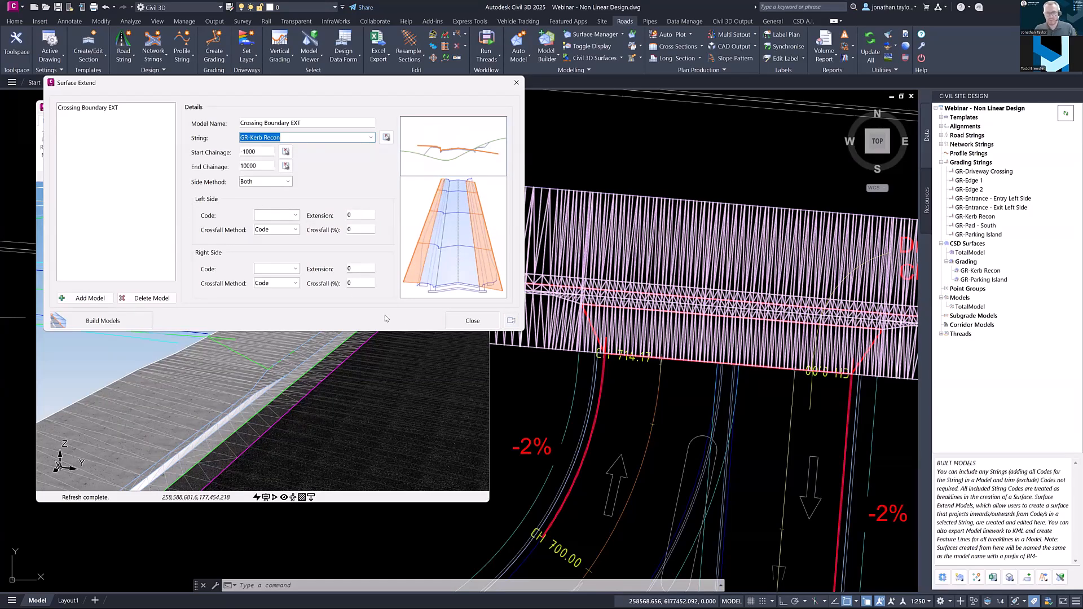
click(276, 181)
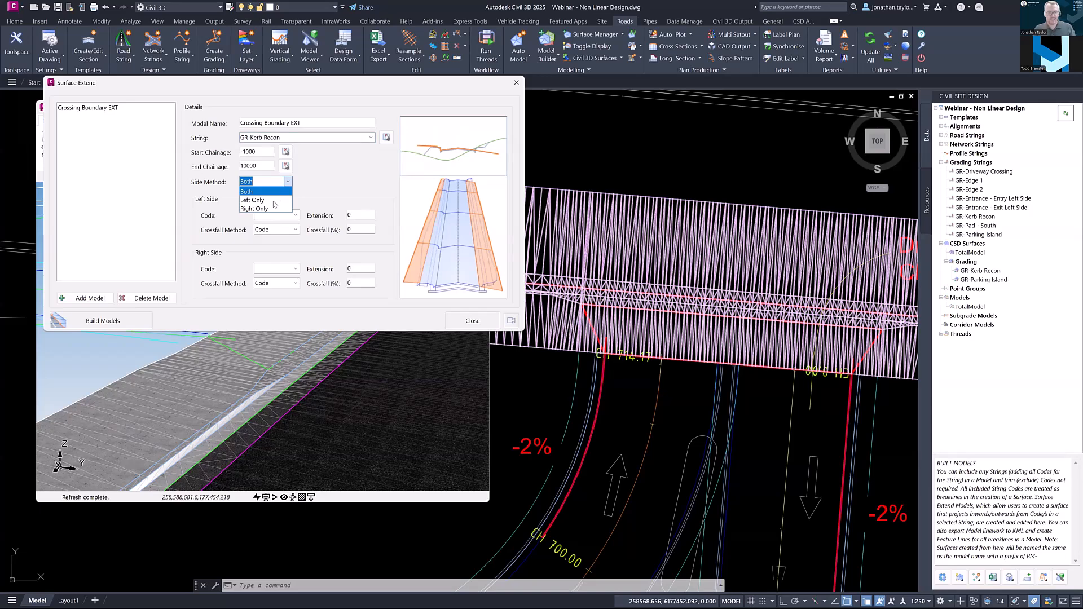
click(265, 201)
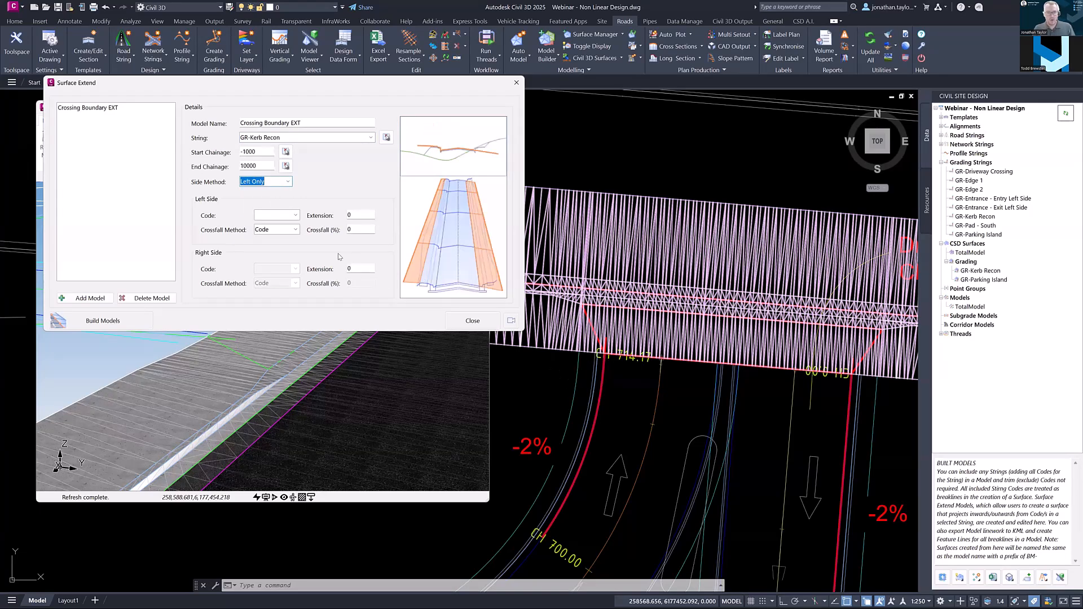
Set the left side code to LBDY with an extension of 0.5.
click(277, 215)
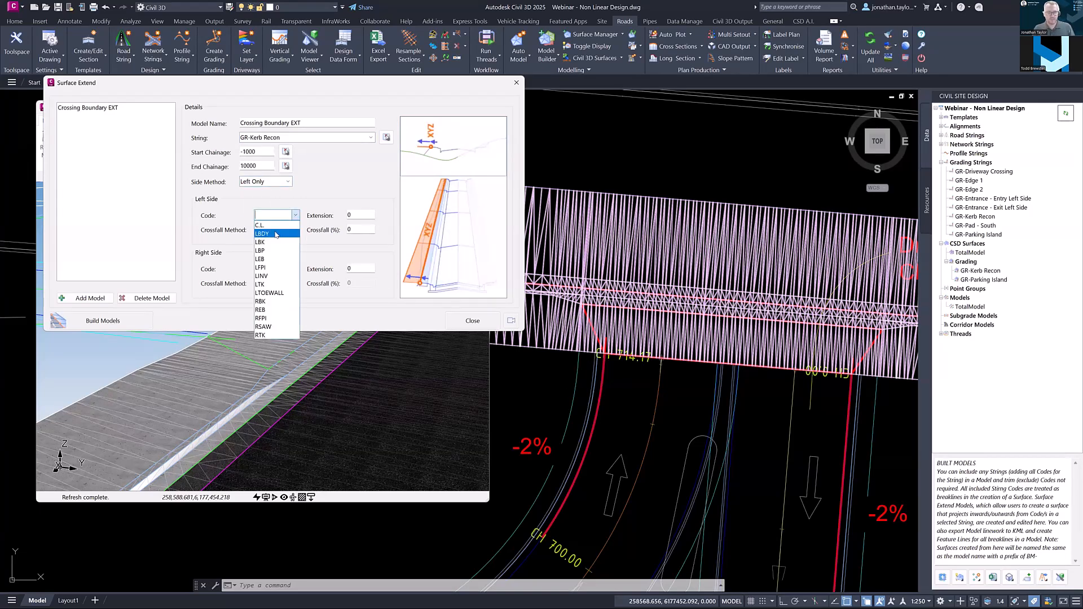
click(276, 234)
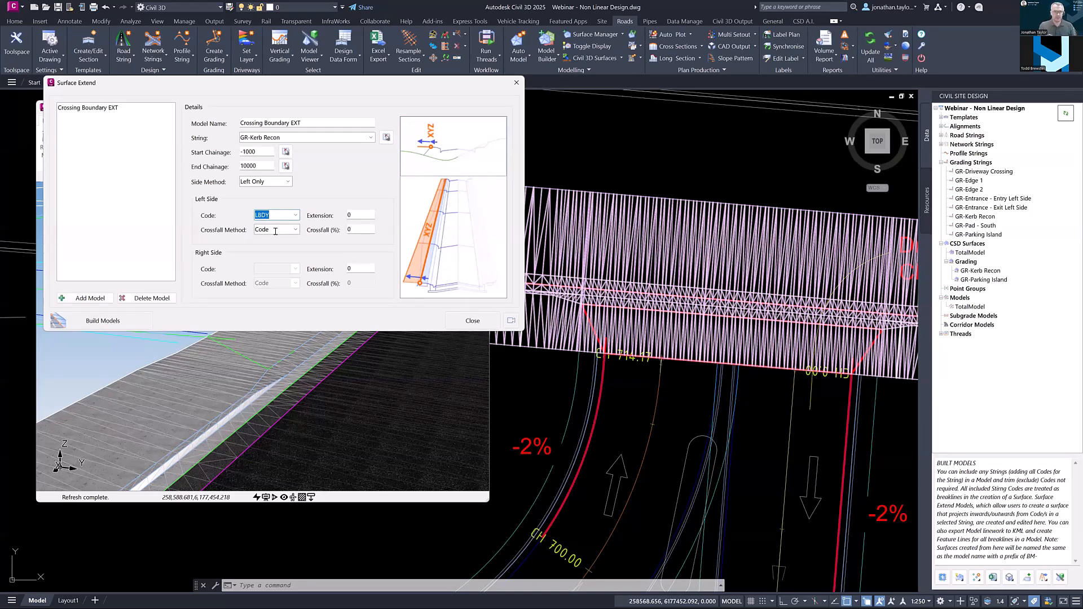
key(Tab)
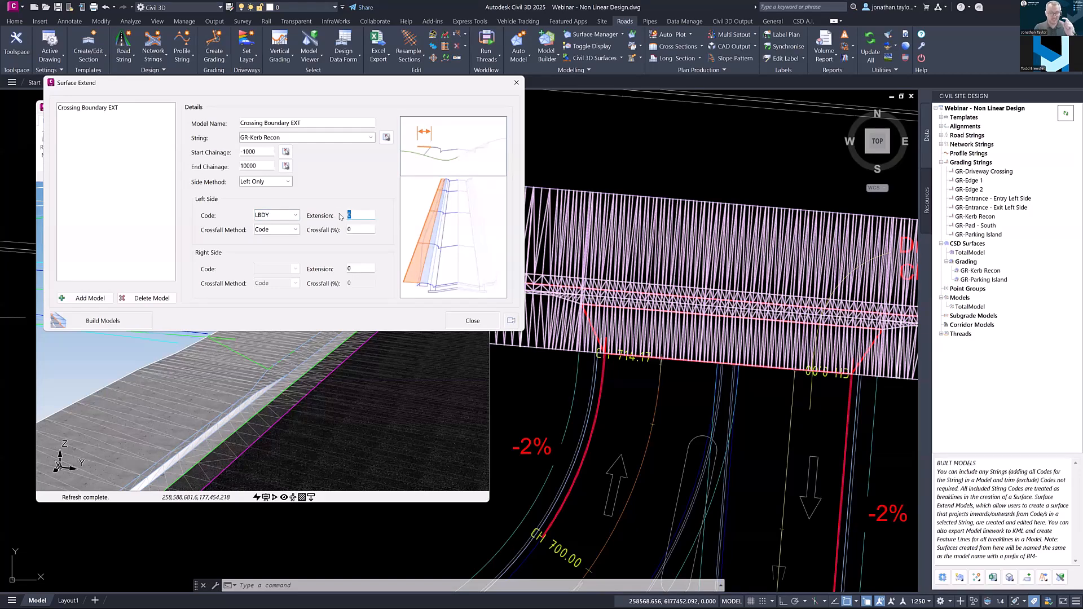
text(.5)
key(ctrl)
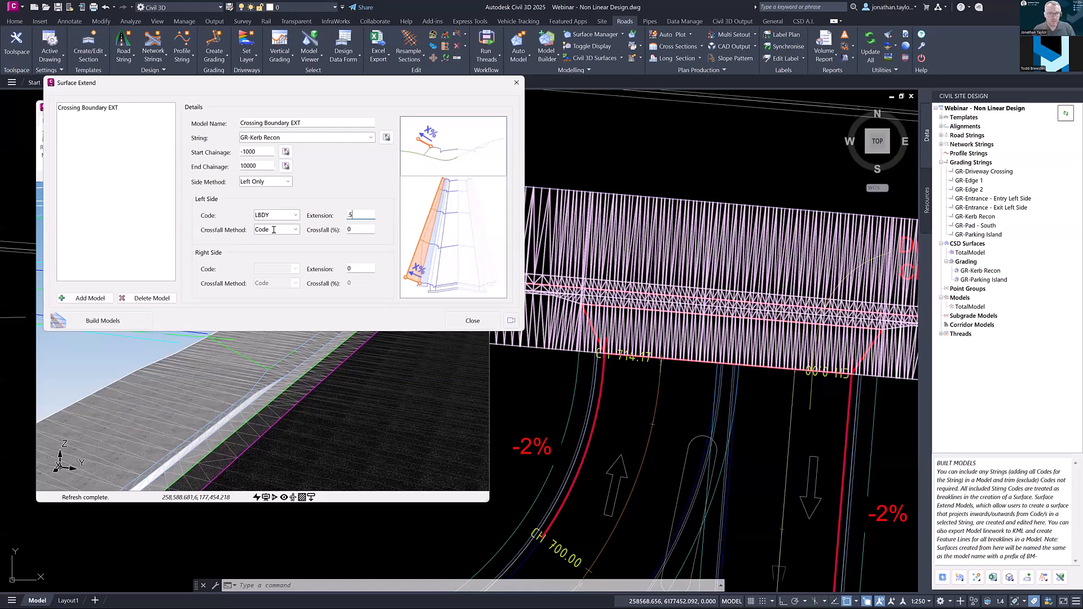
click(294, 229)
click(273, 247)
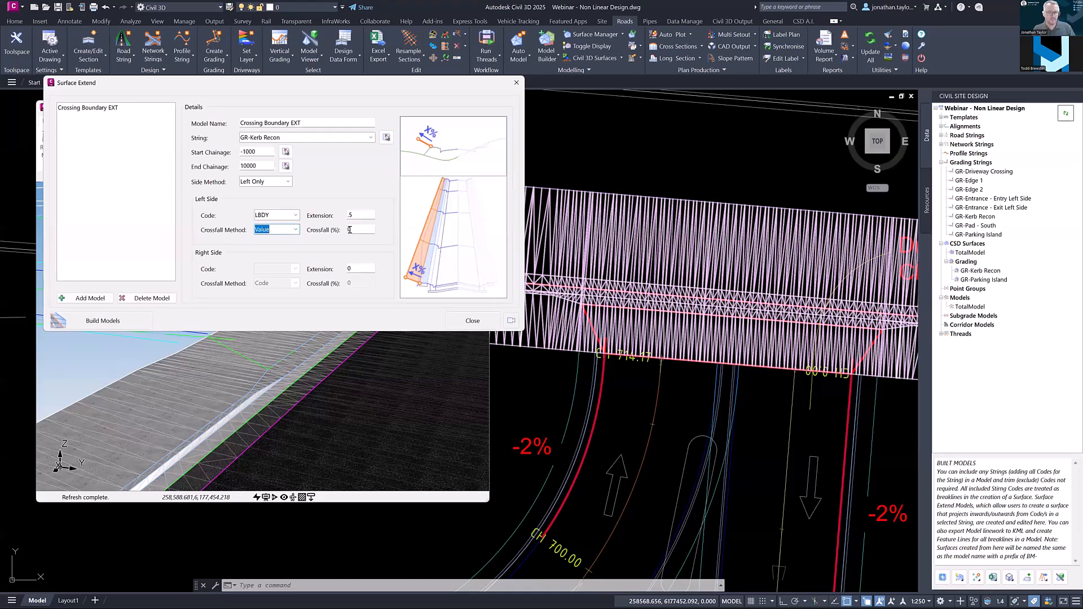
click(350, 230)
click(294, 230)
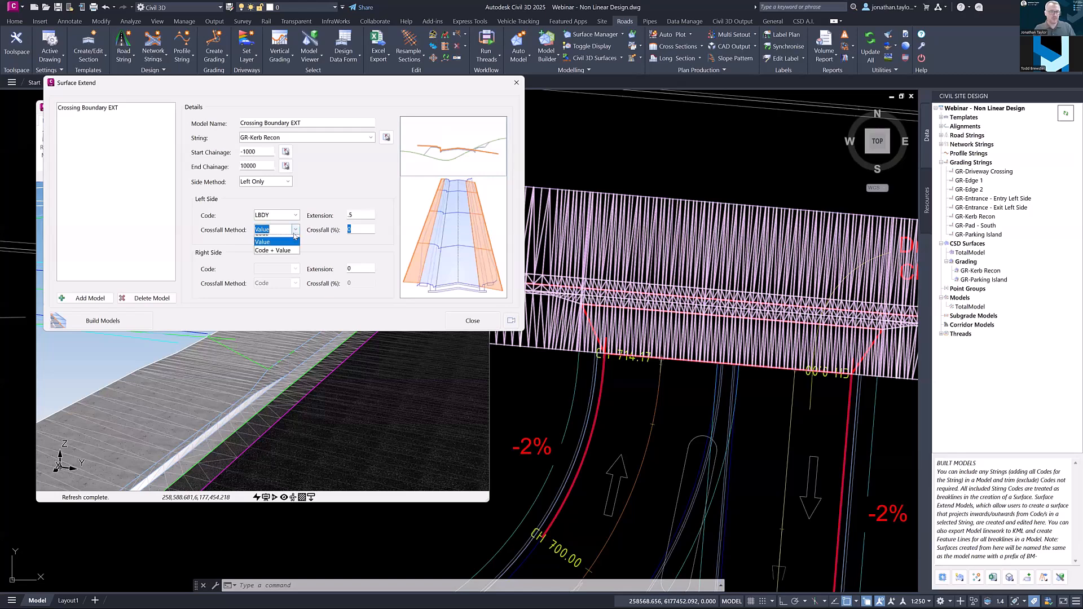
click(284, 246)
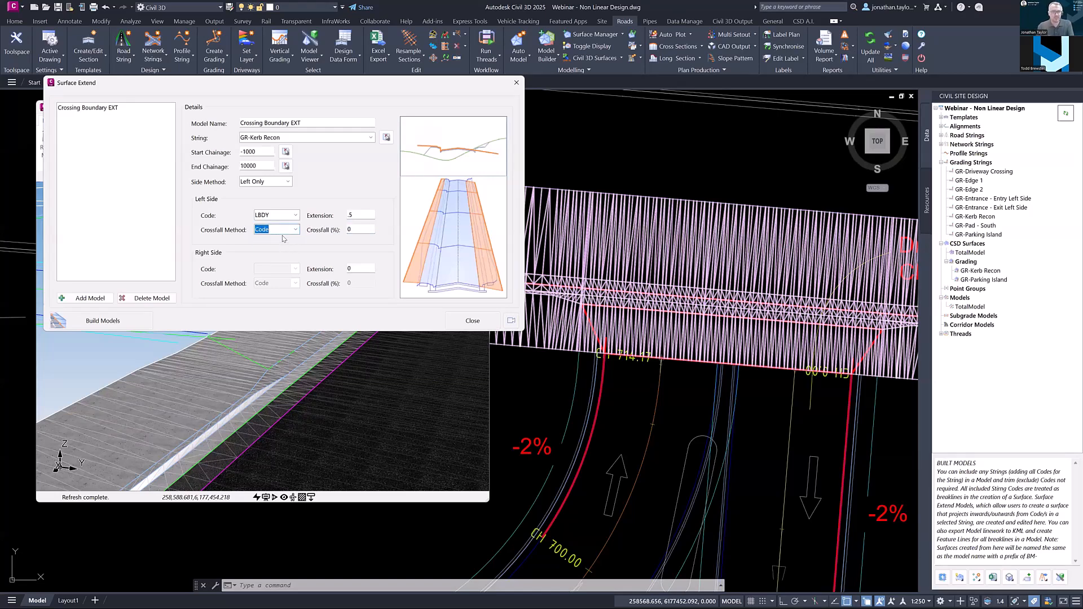
Build the surface extend models.
click(129, 321)
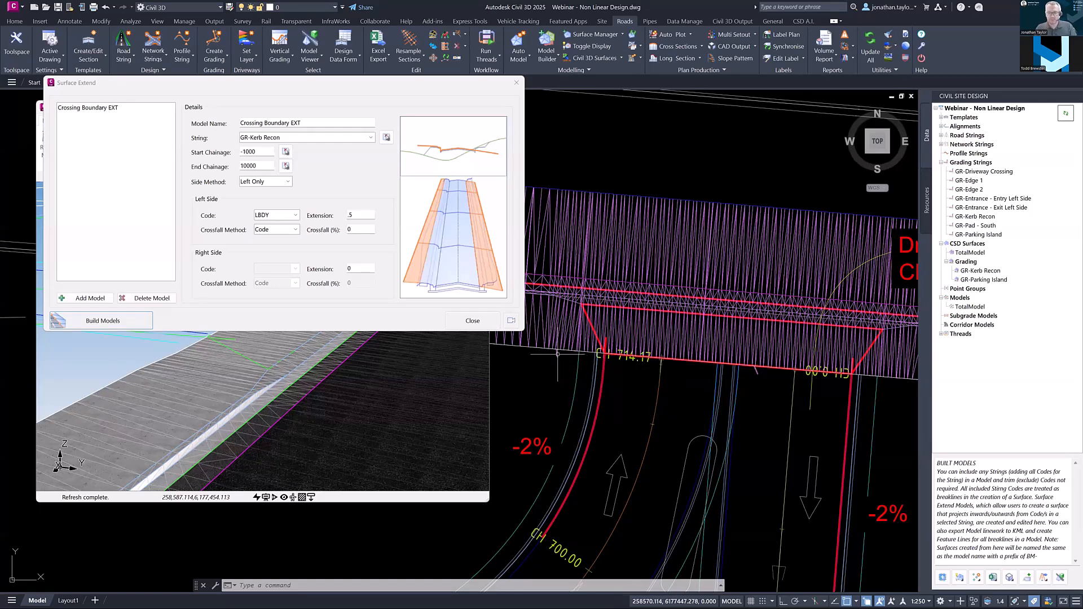
right_click(558, 354)
key(Escape)
key(Escape)
key(Escape)
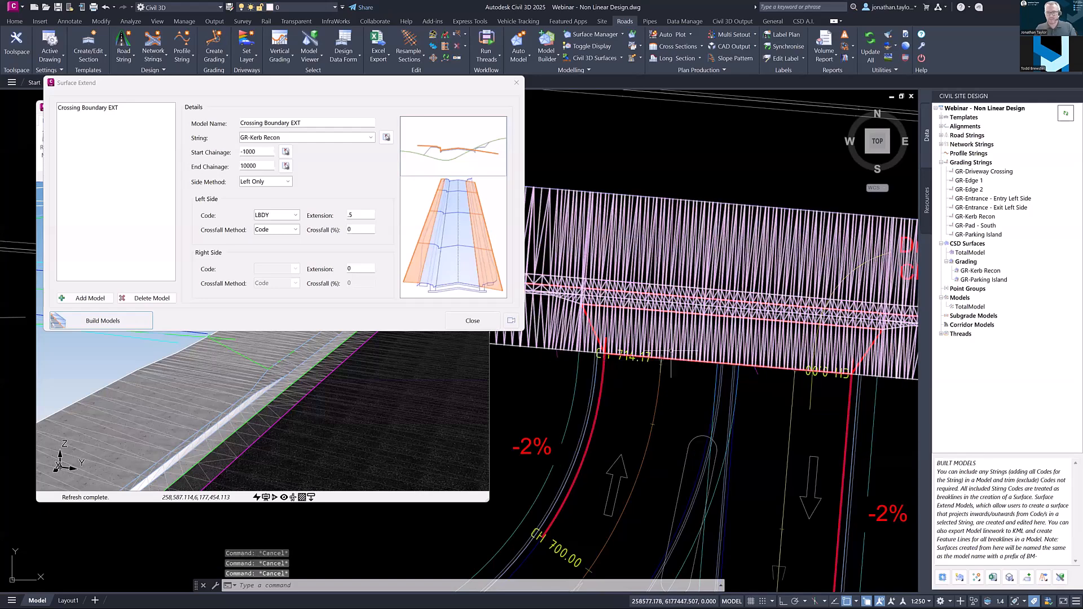
Refresh the toolspace and toggle the display of the SE-Crossing Boundary EXT surface.
click(1065, 115)
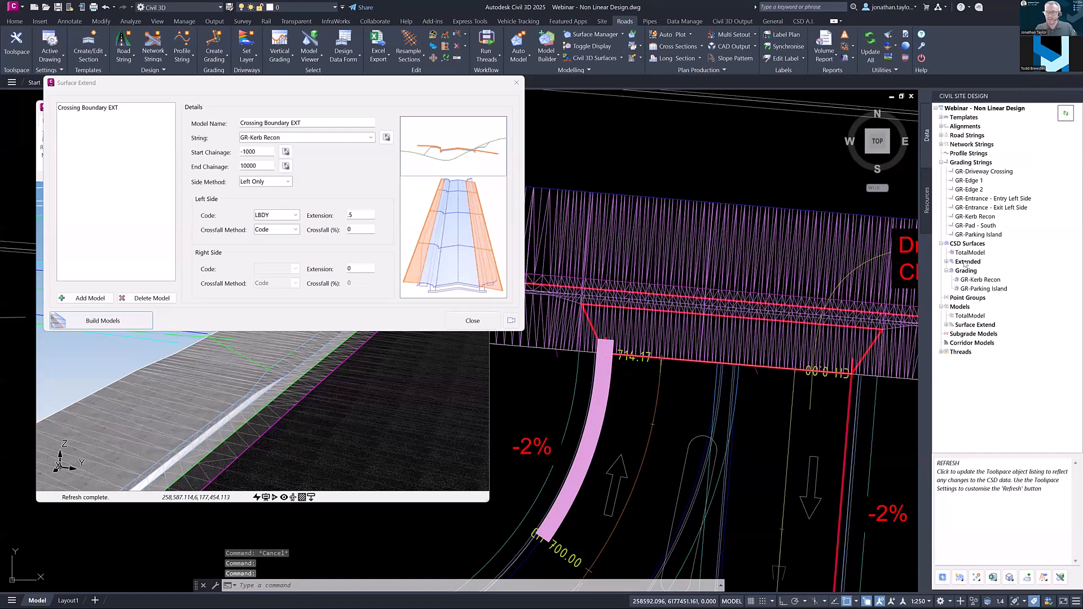
click(947, 262)
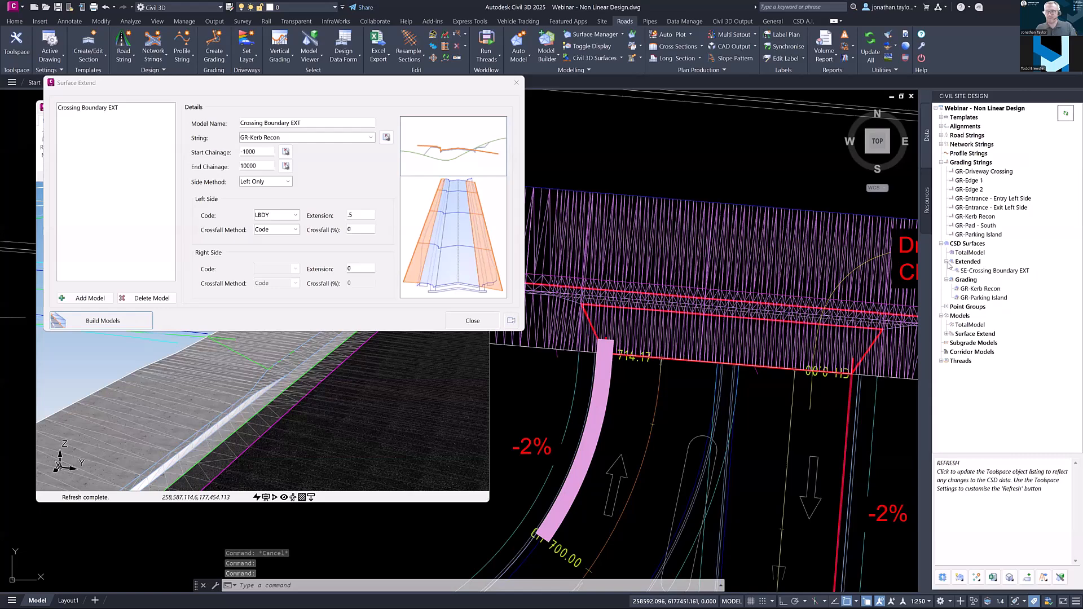
right_click(981, 271)
click(995, 289)
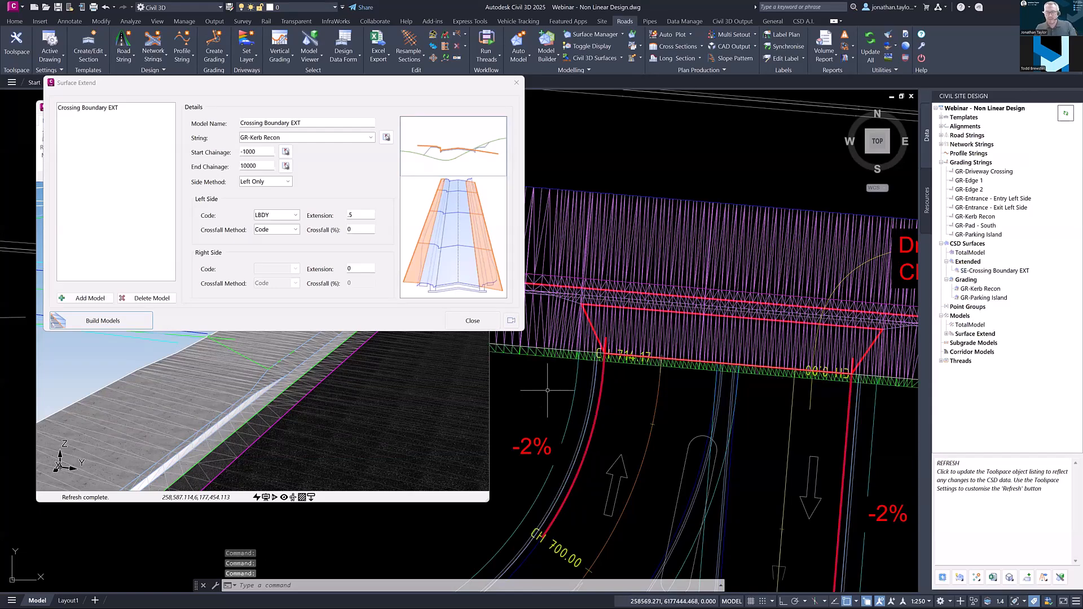
Close the Surface Extend dialog and inspect the extension triangles along the kerb at the crossing corner.
scroll(549, 384, up, 2)
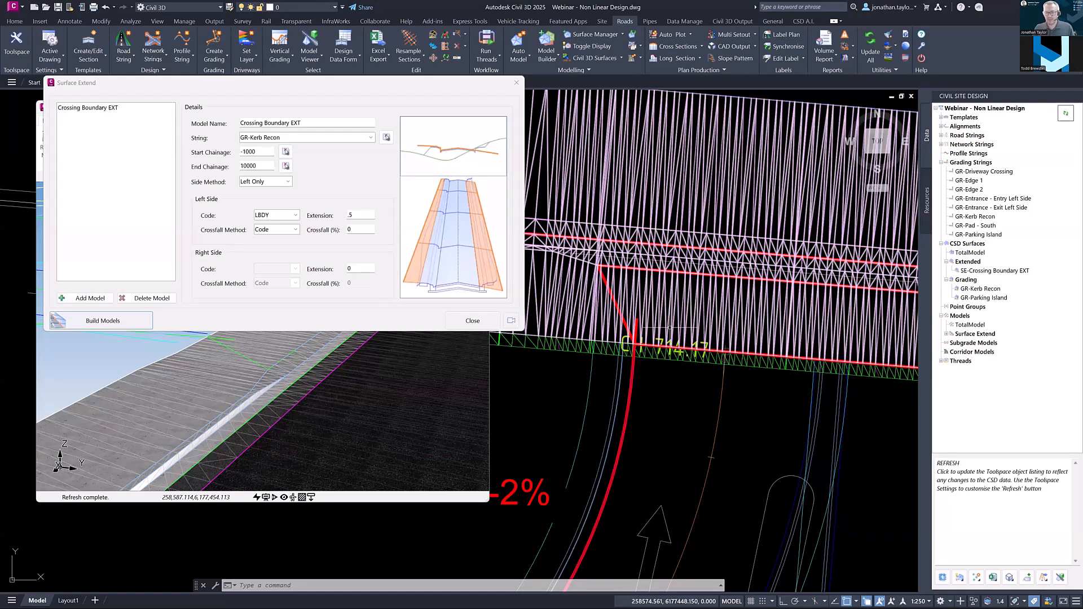
click(667, 342)
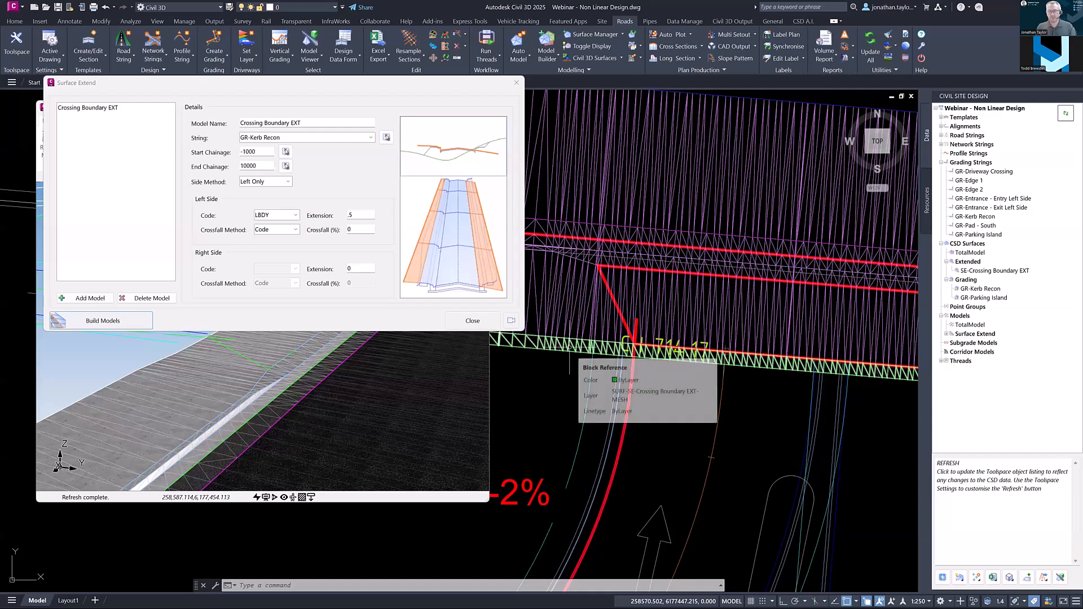
click(472, 319)
drag(359, 113, 346, 114)
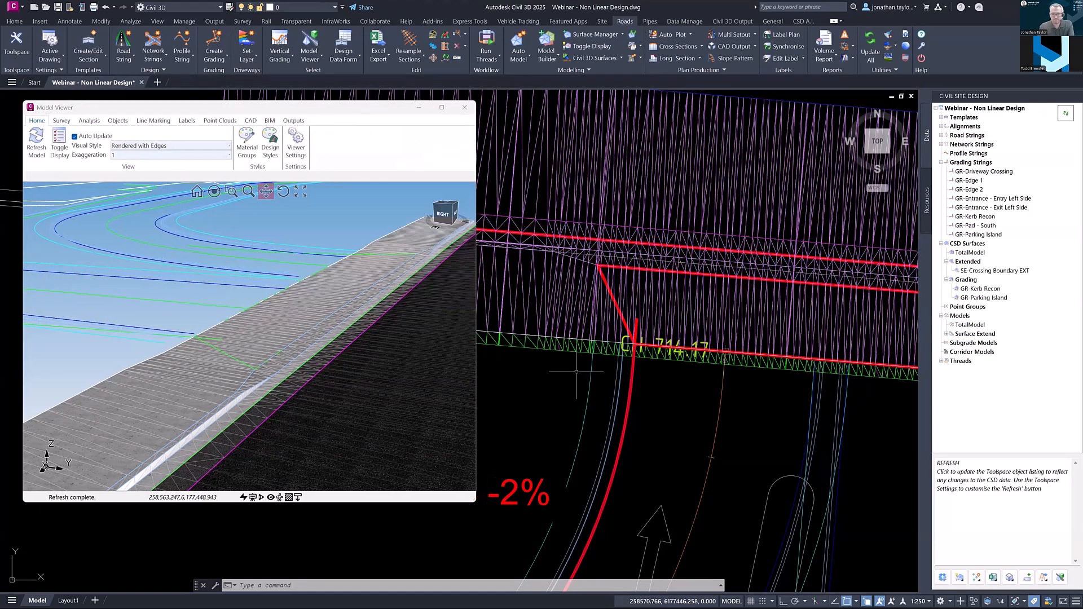
scroll(629, 364, up, 1)
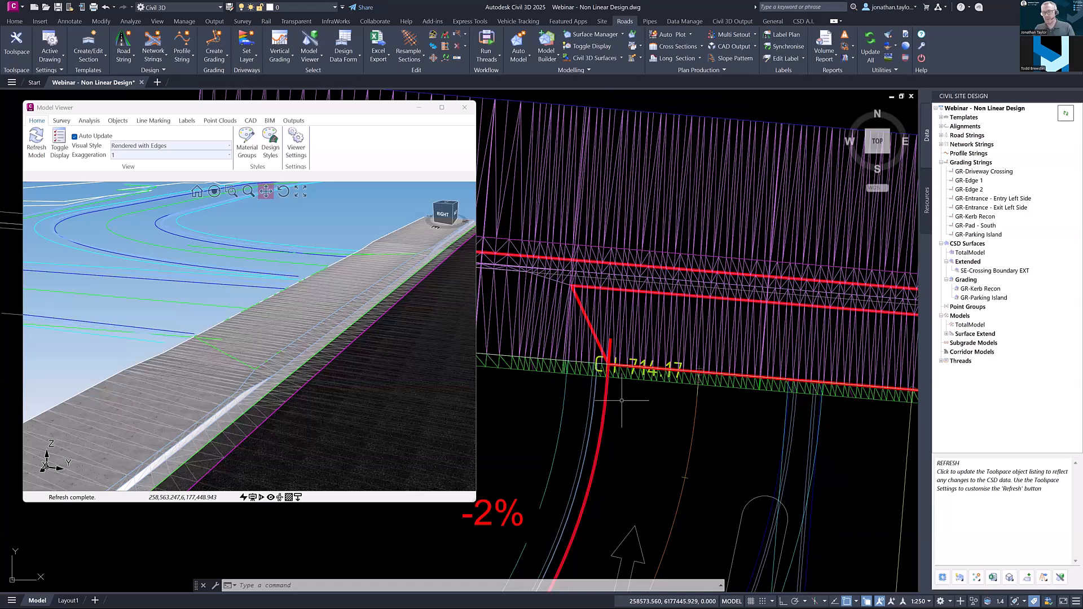
scroll(605, 369, up, 1)
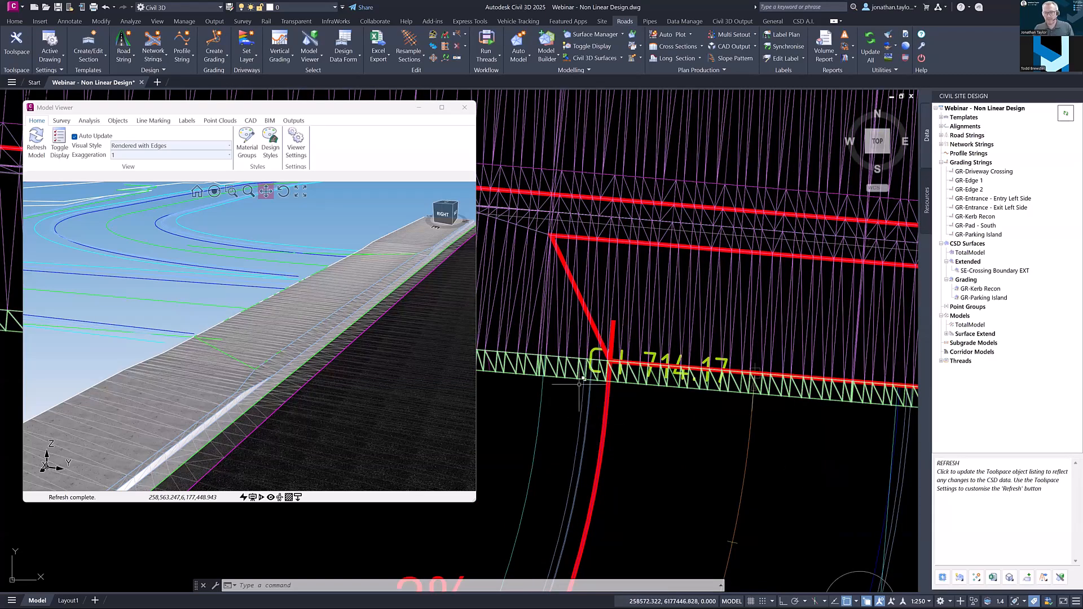
scroll(615, 358, down, 2)
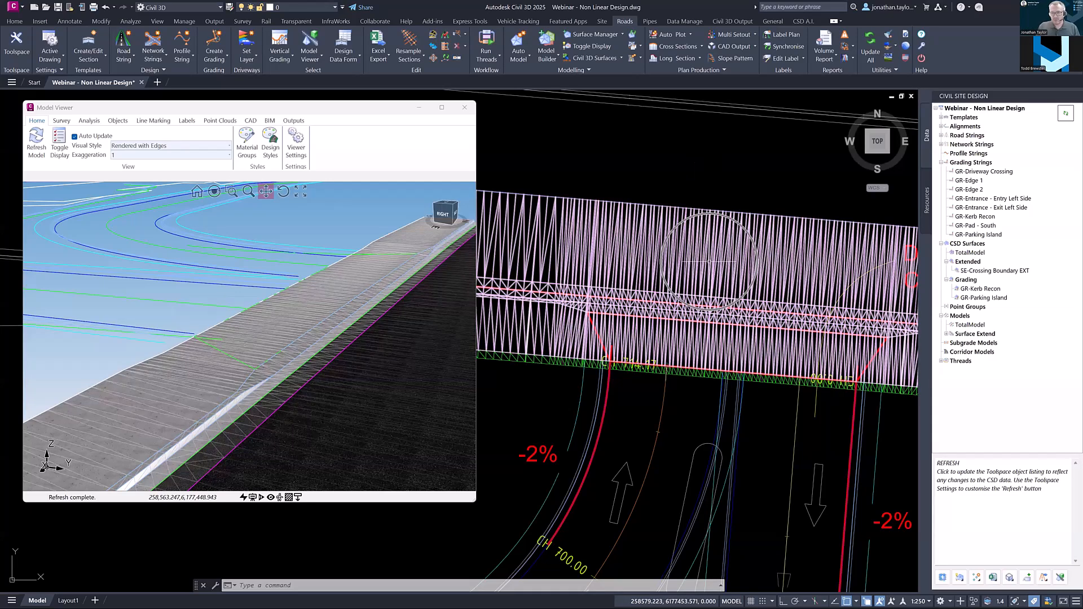
Create a new paste surface group named Boundary Extension.
key(ctrl)
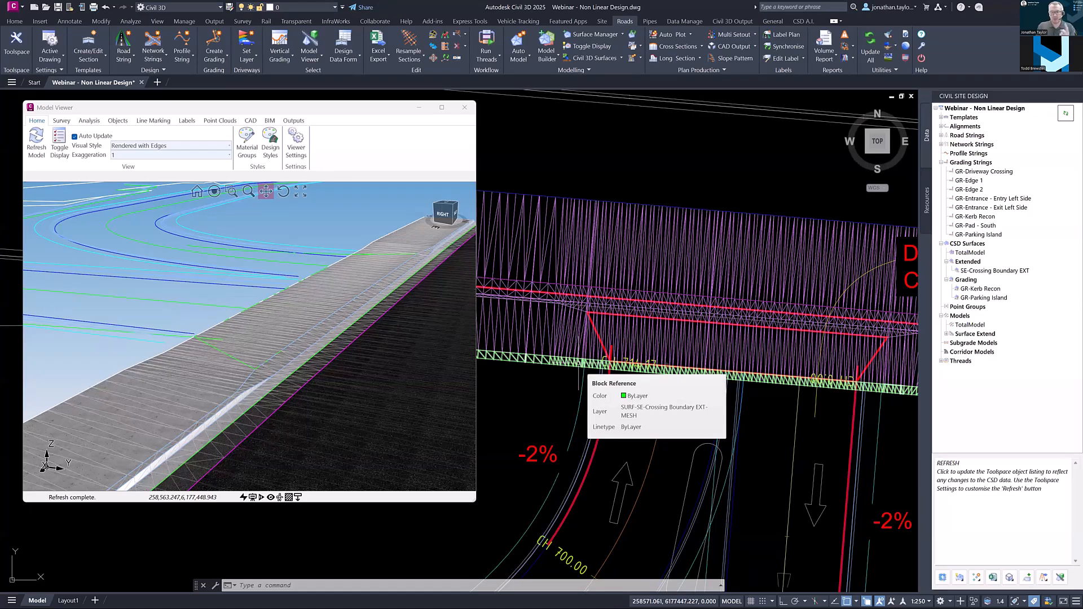
click(966, 244)
right_click(975, 249)
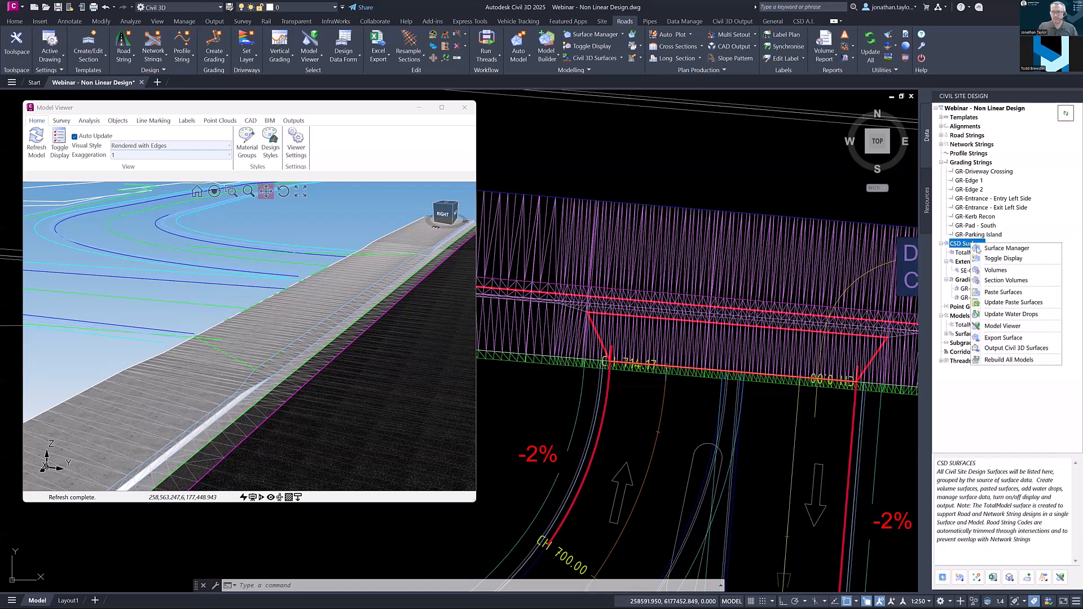
click(1003, 292)
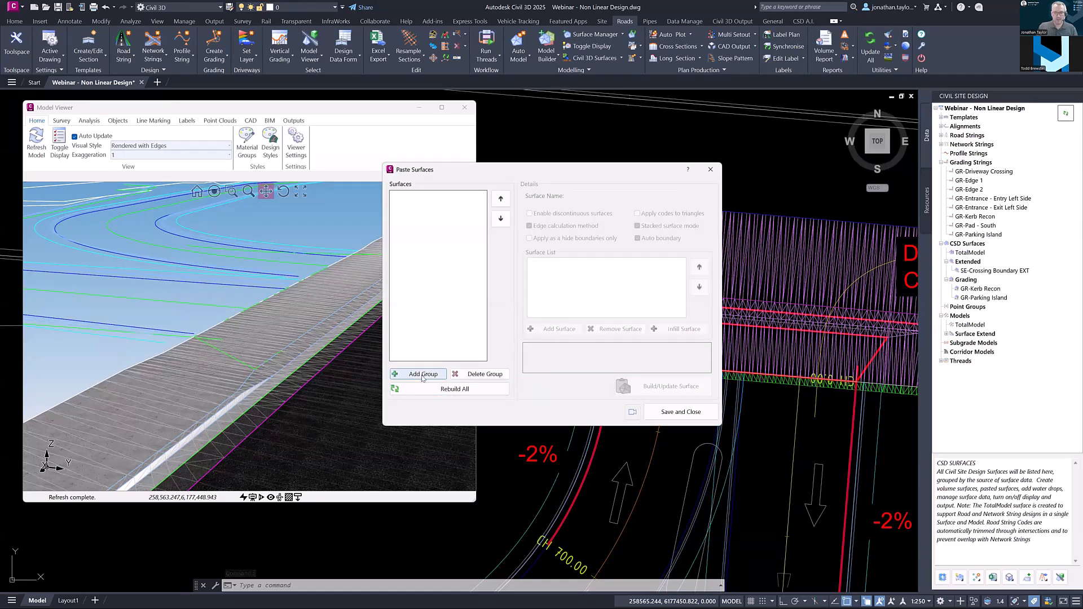
click(422, 373)
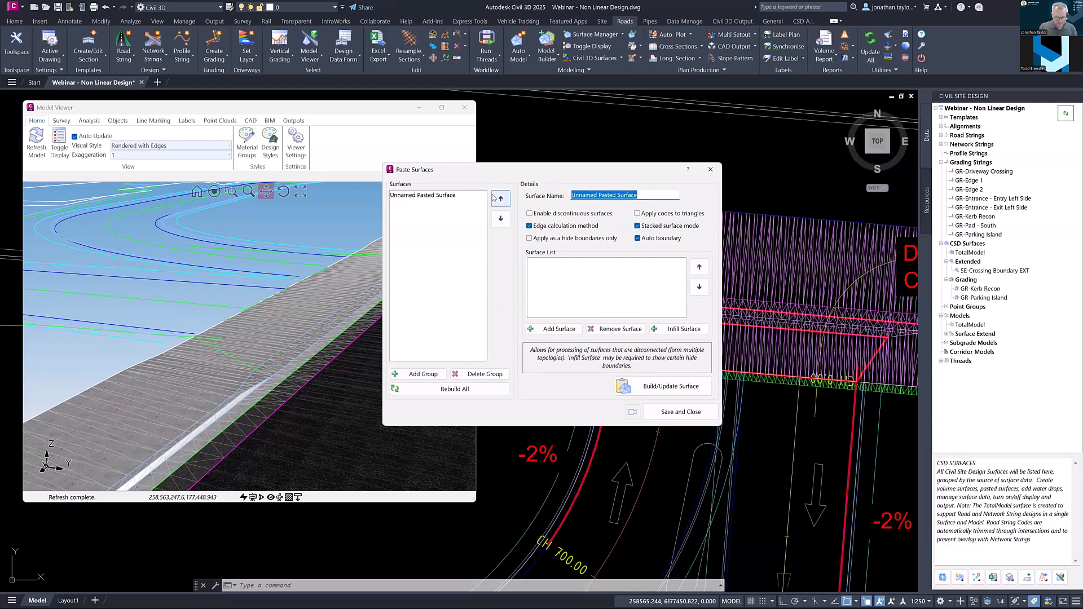
text(Bounda)
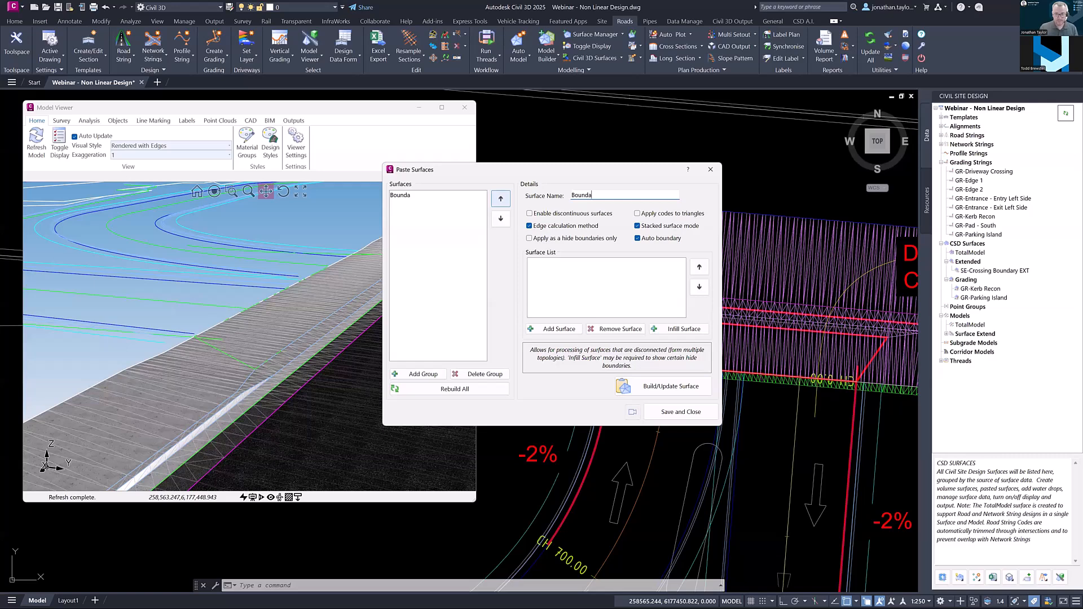
text(ry Extension)
Add GR-Kerb Recon and SE-Crossing Boundary EXT to the Boundary Extension paste group, build the pasted surface and save.
click(561, 331)
click(172, 172)
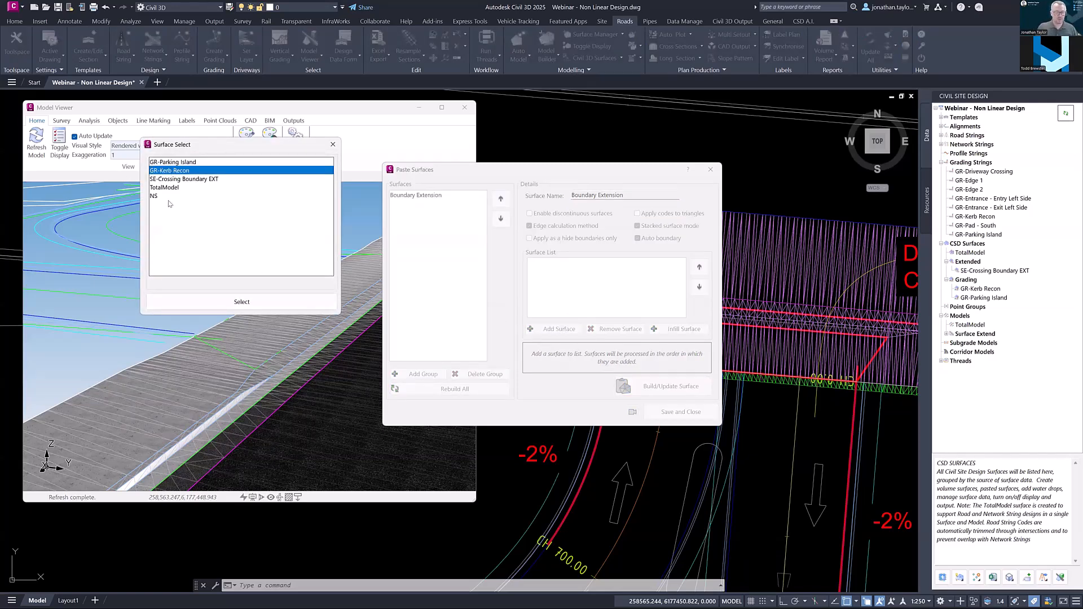
ctrl+click(181, 179)
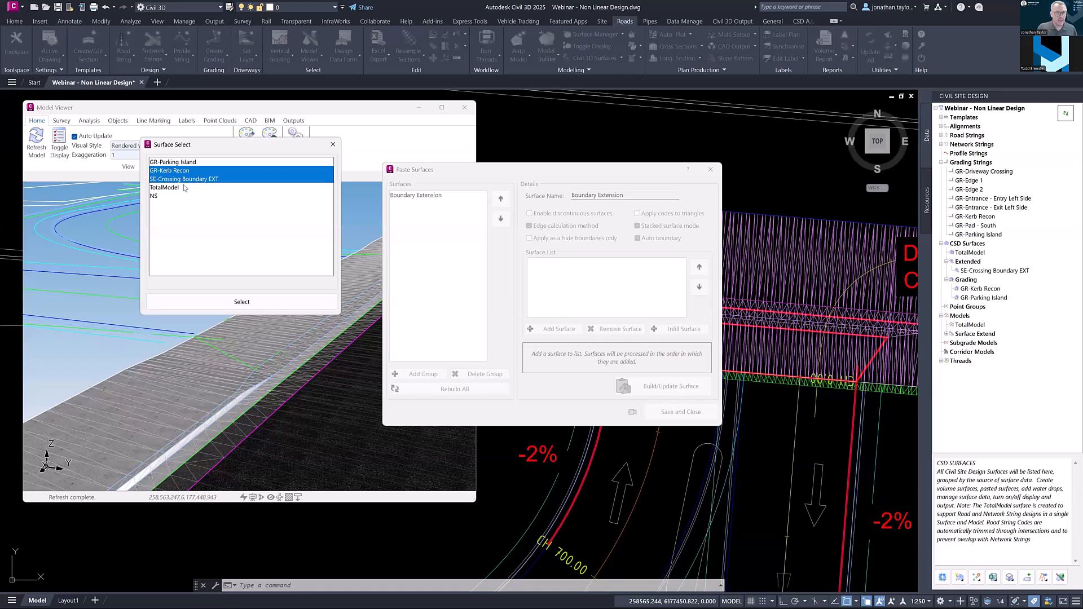
click(252, 303)
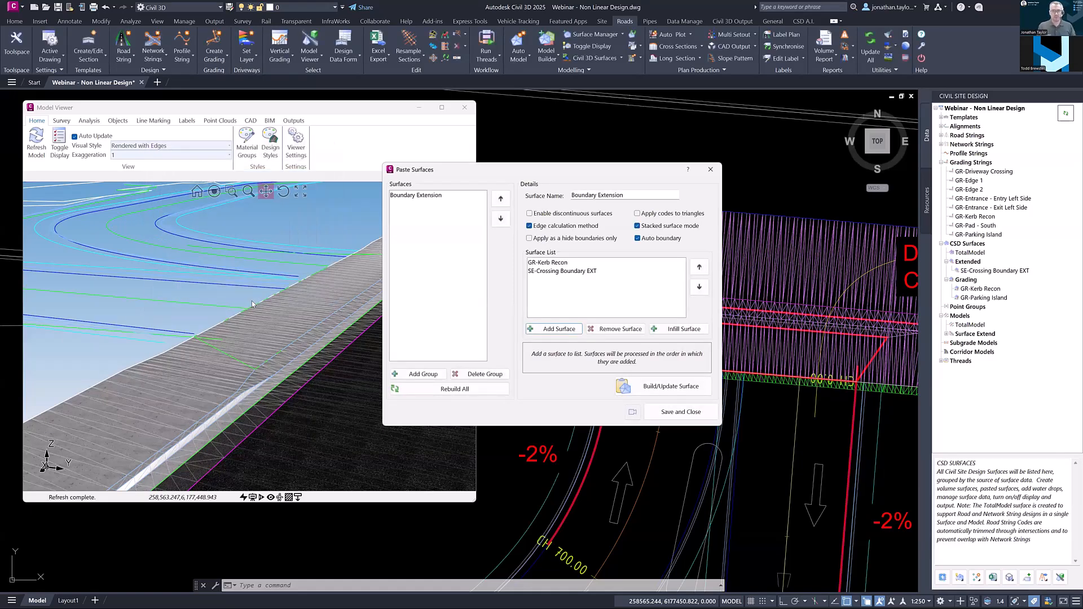
click(666, 394)
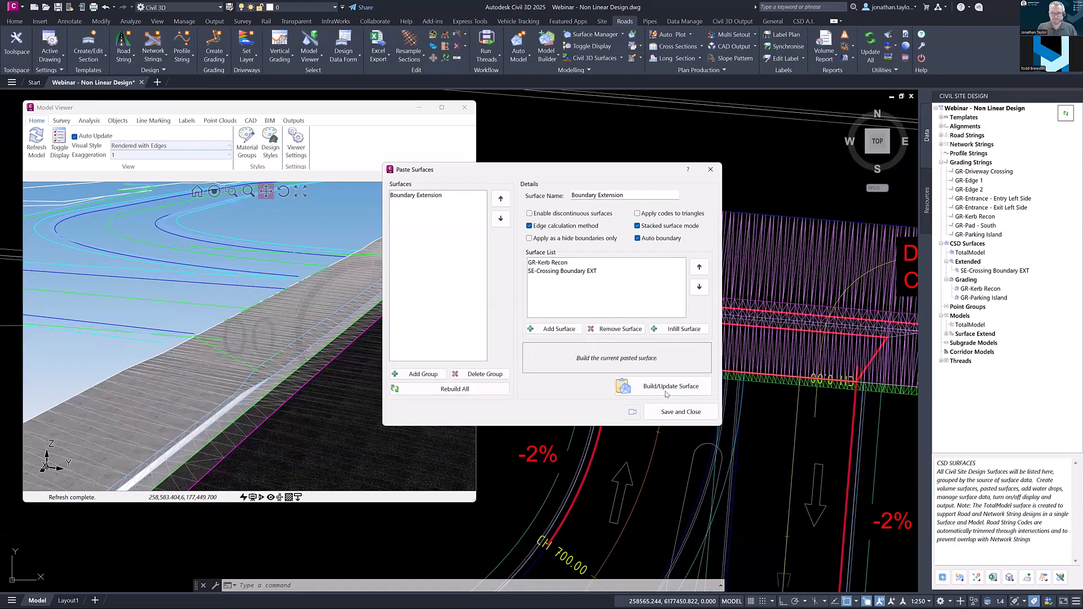
click(670, 416)
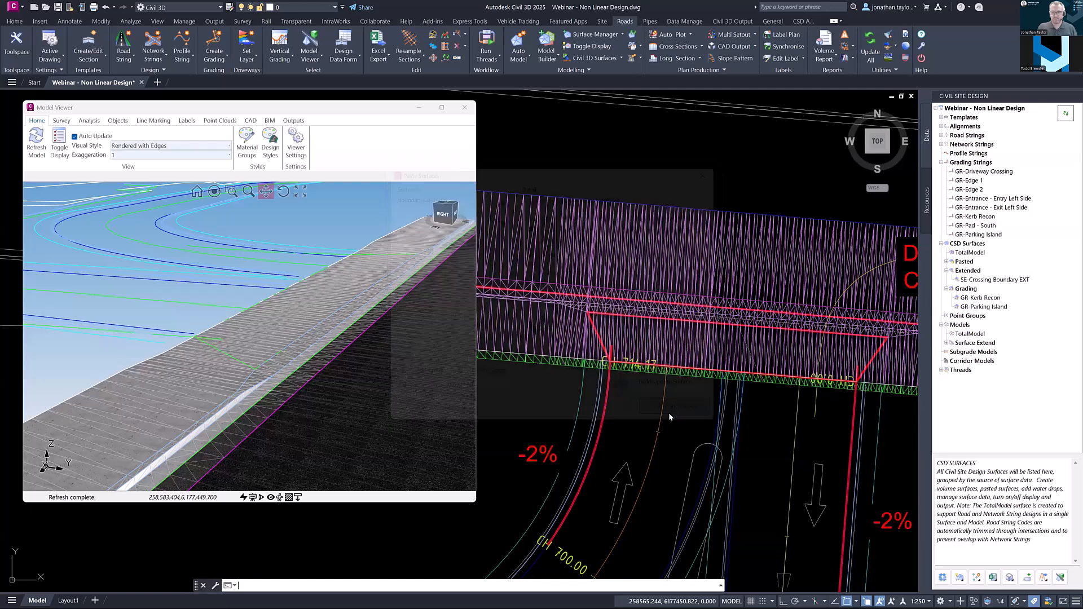
Set the surface display to show only the PST-Boundary Extension mesh, switching off the other surfaces' meshes and contours.
right_click(974, 162)
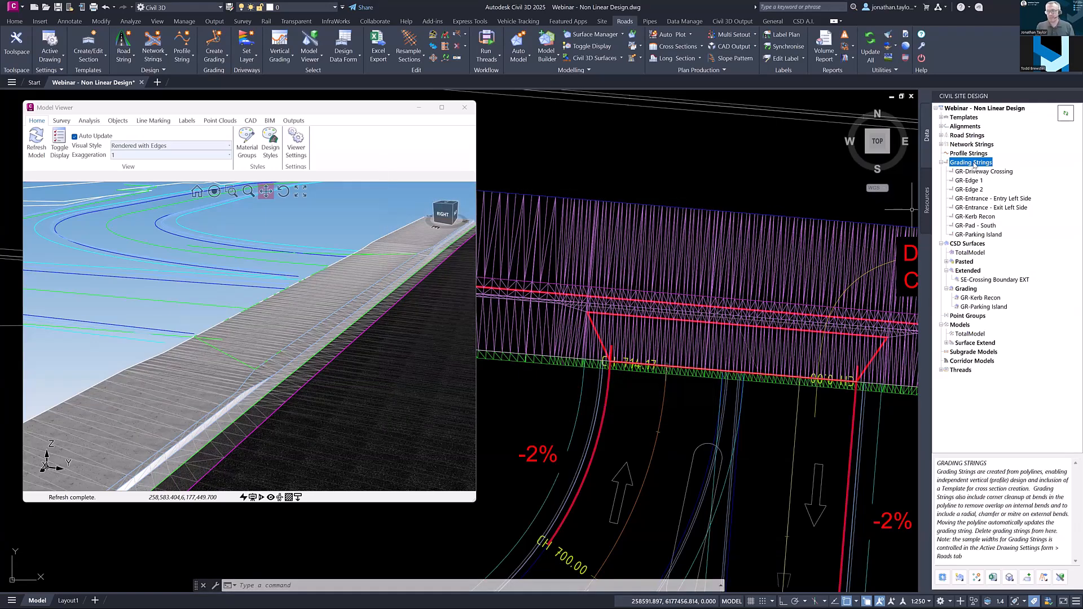
right_click(974, 245)
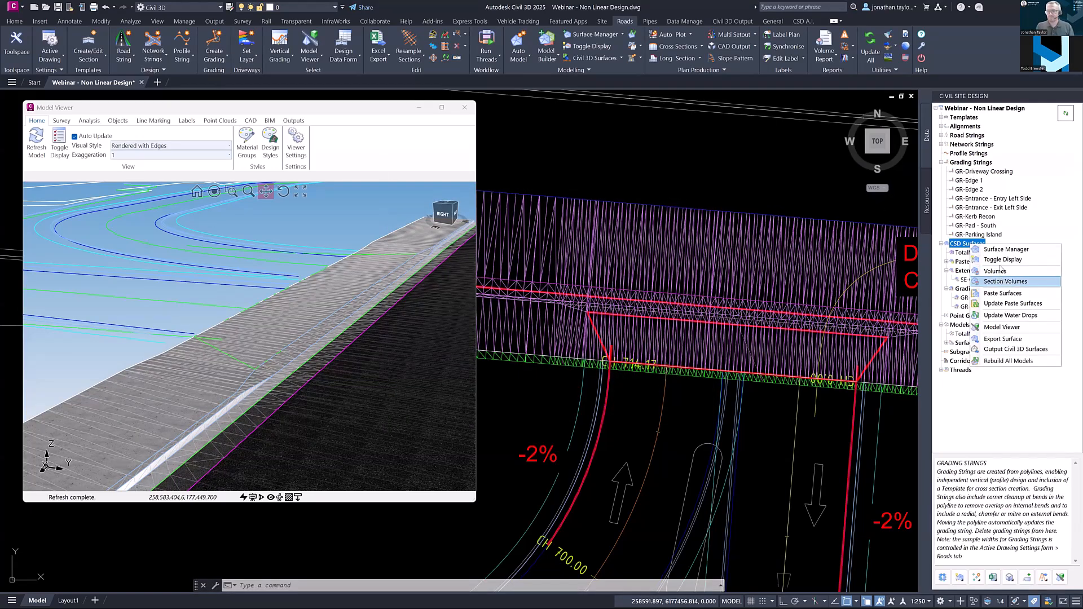
click(1002, 260)
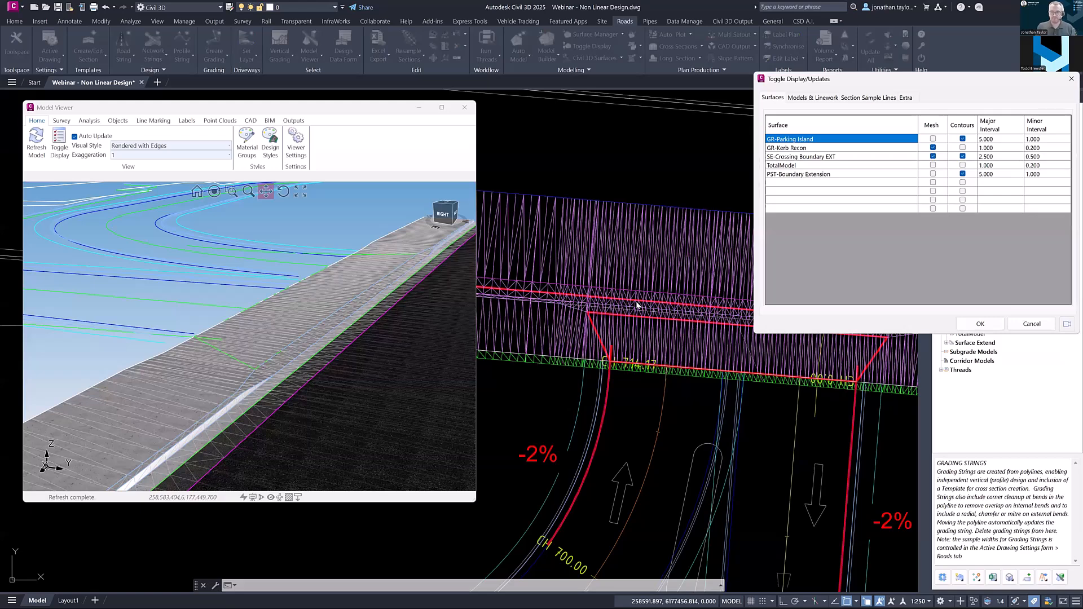
click(962, 138)
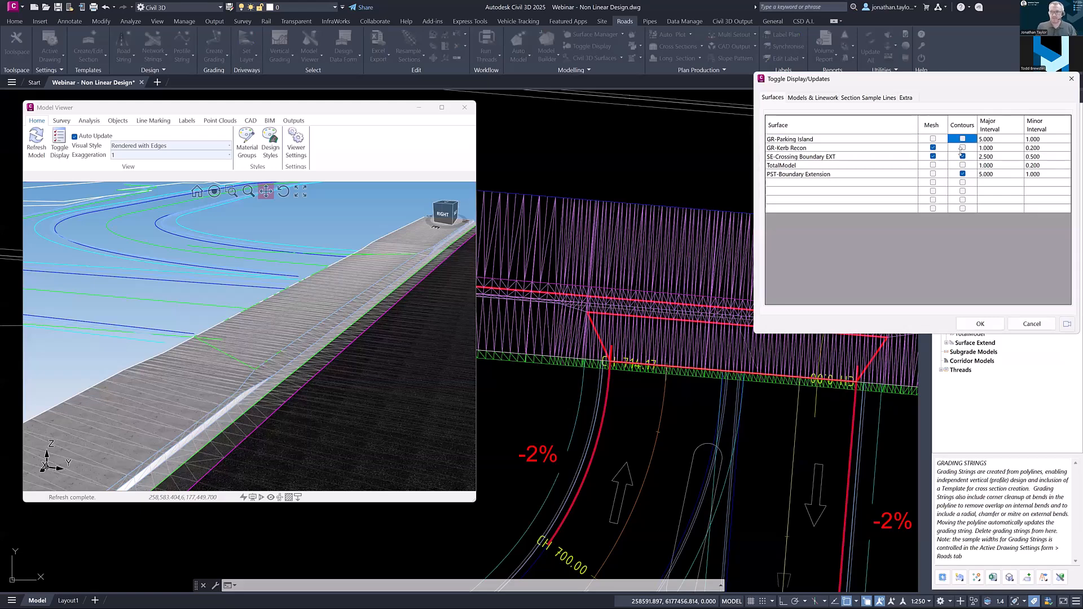
click(962, 156)
click(962, 174)
click(933, 148)
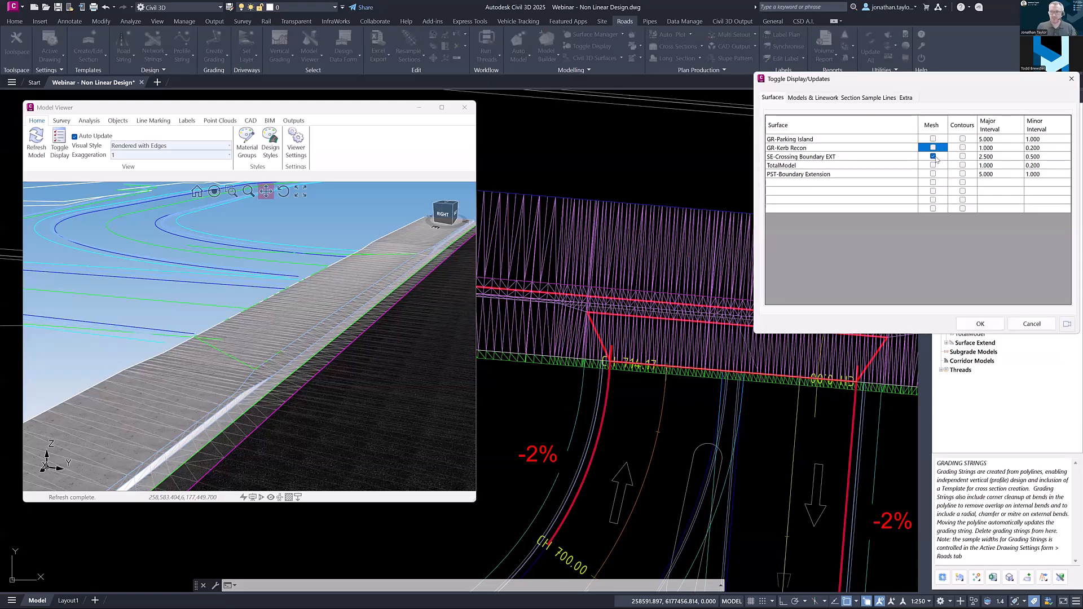
click(932, 156)
click(933, 174)
click(972, 319)
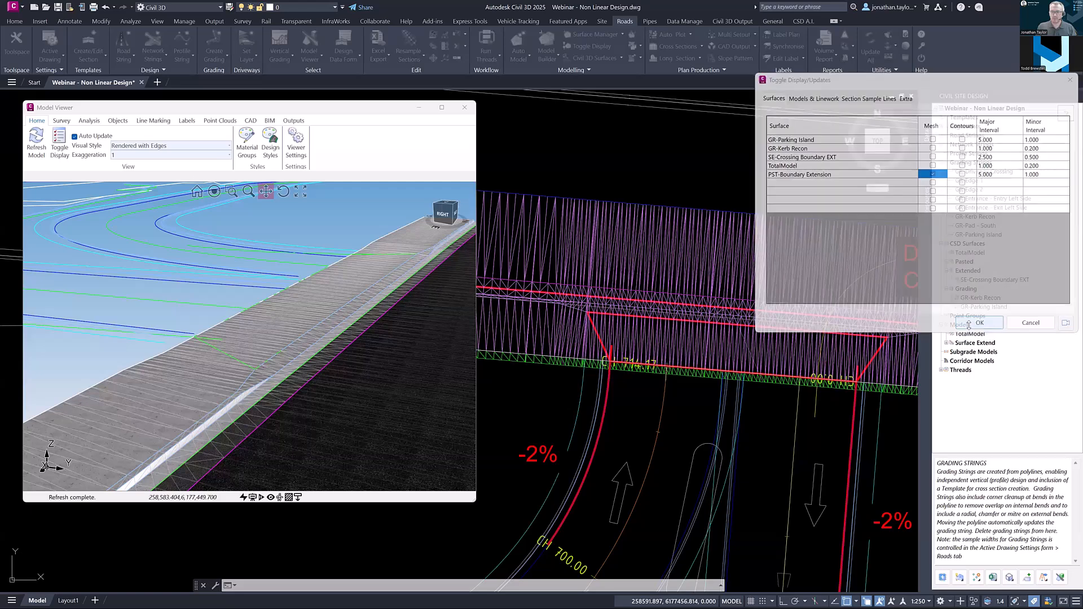
Close the Model Viewer and inspect the pasted Boundary Extension mesh around the driveway crossing.
scroll(598, 412, up, 2)
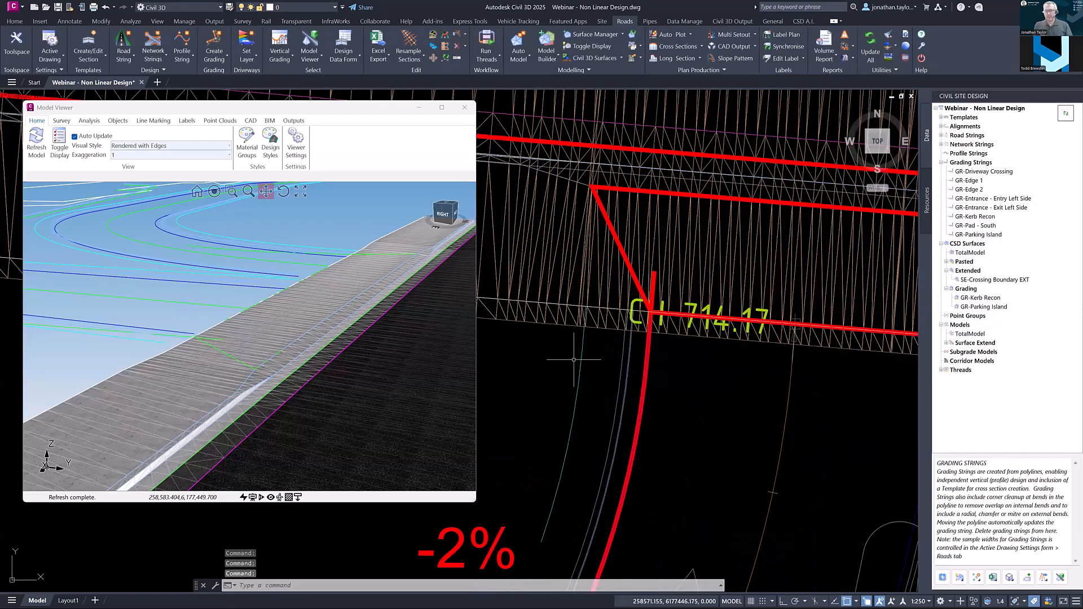
scroll(574, 359, down, 3)
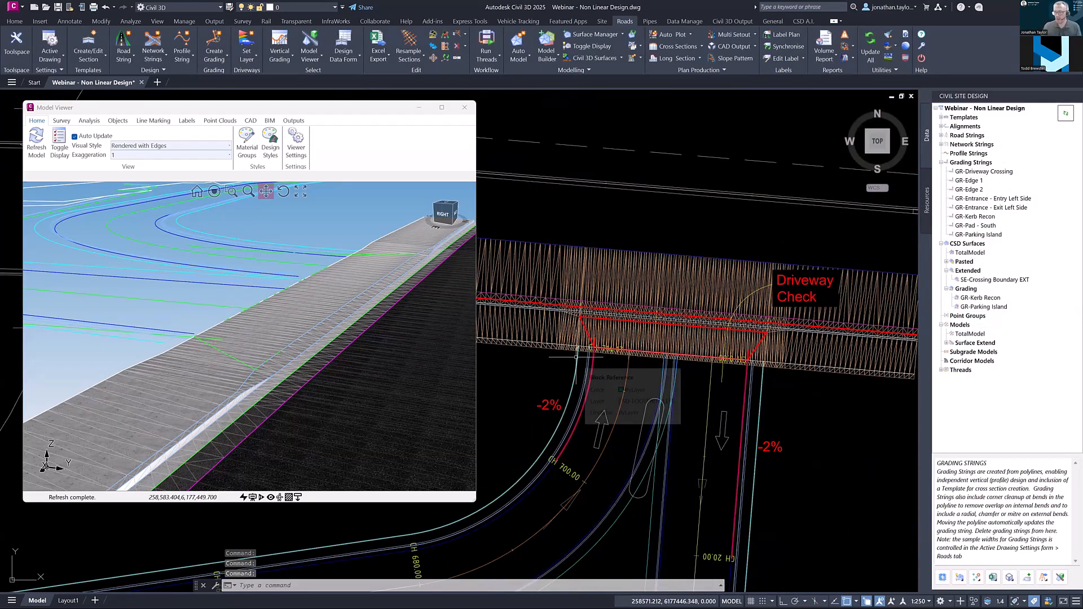
scroll(576, 356, up, 2)
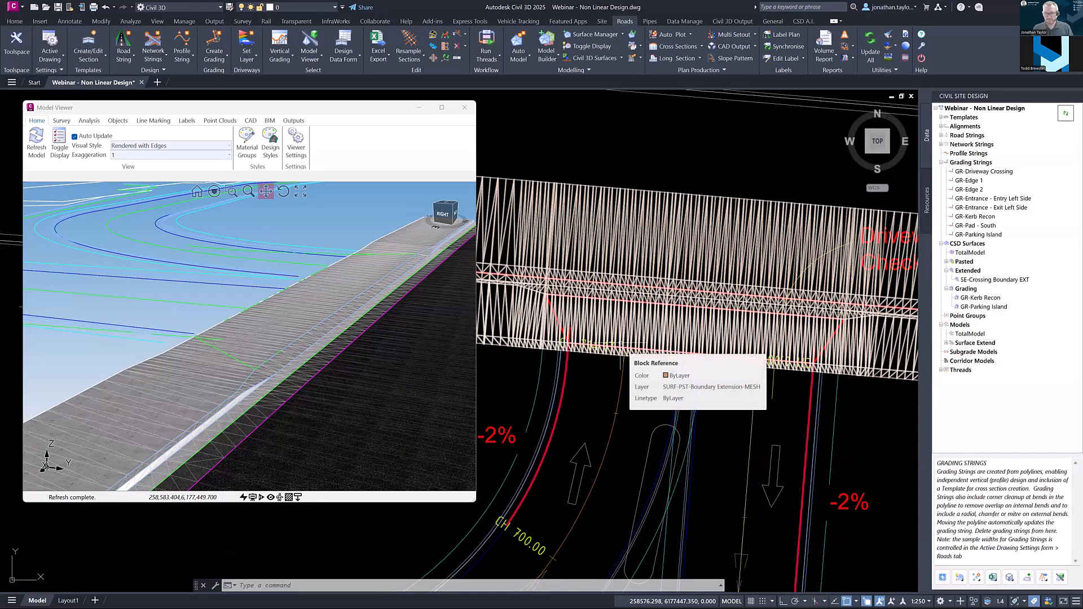
scroll(528, 347, up, 2)
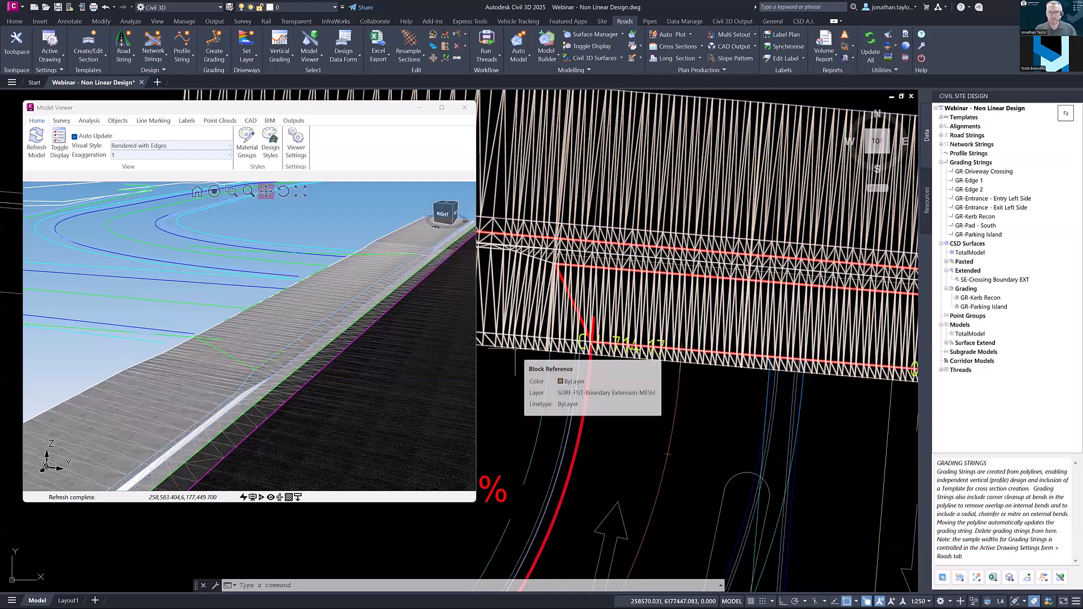
click(465, 108)
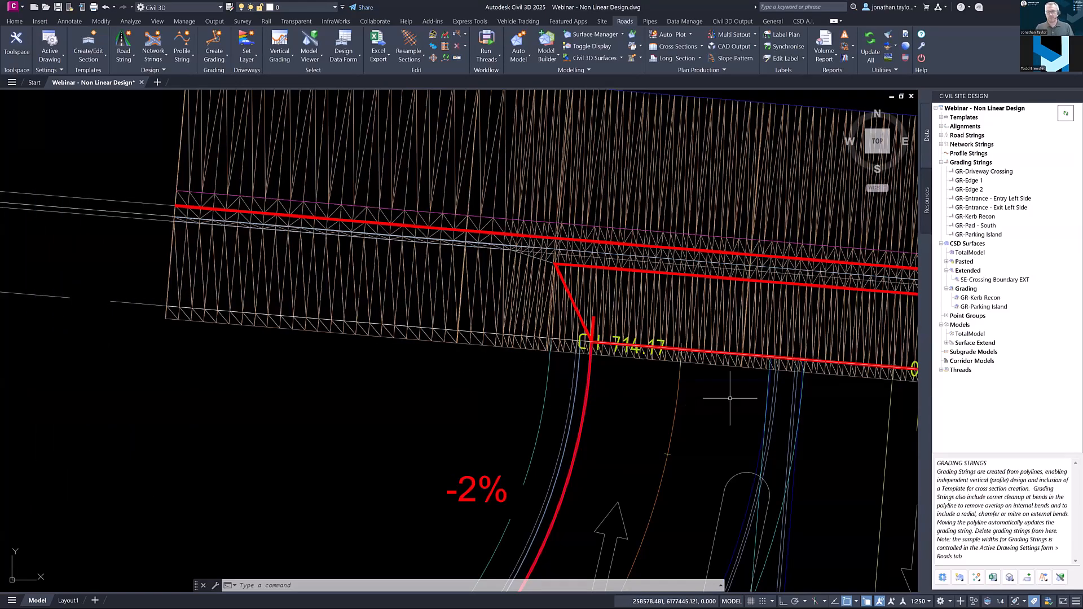
middle_drag(722, 401, 423, 363)
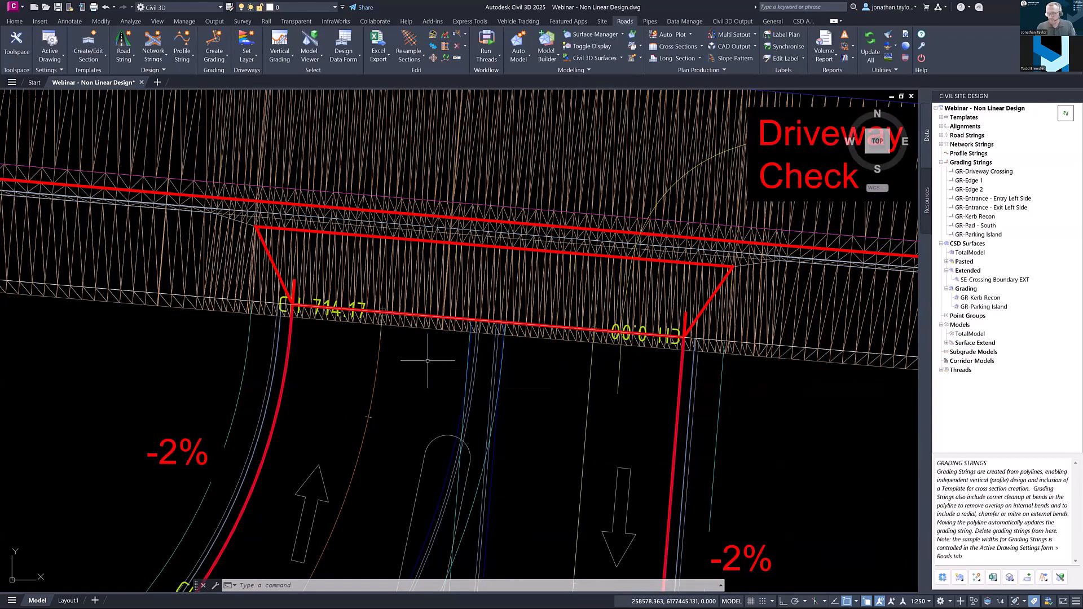
scroll(427, 360, down, 2)
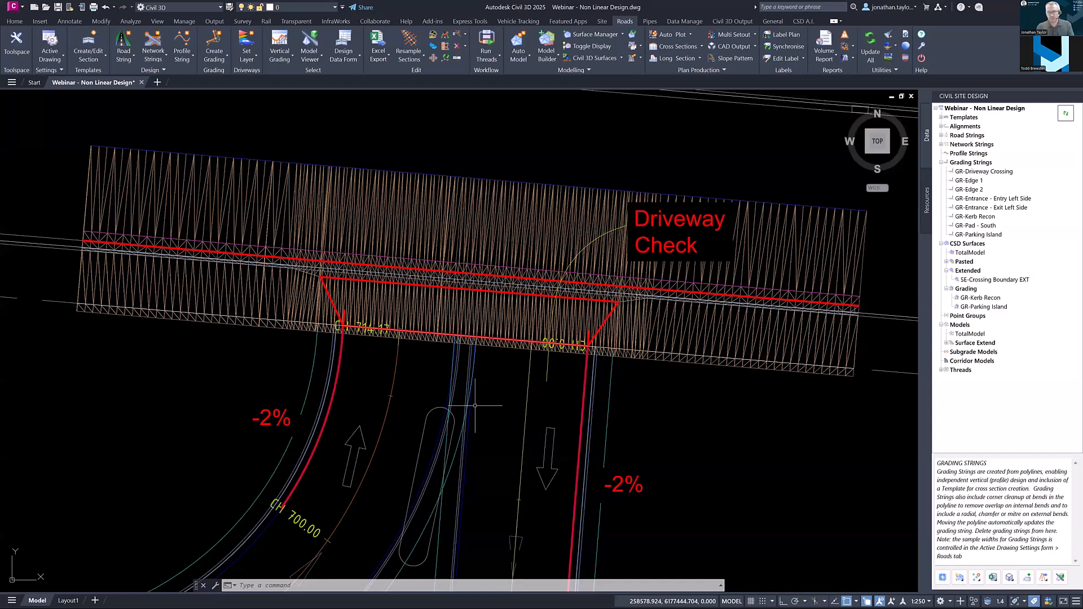
middle_drag(474, 405, 473, 309)
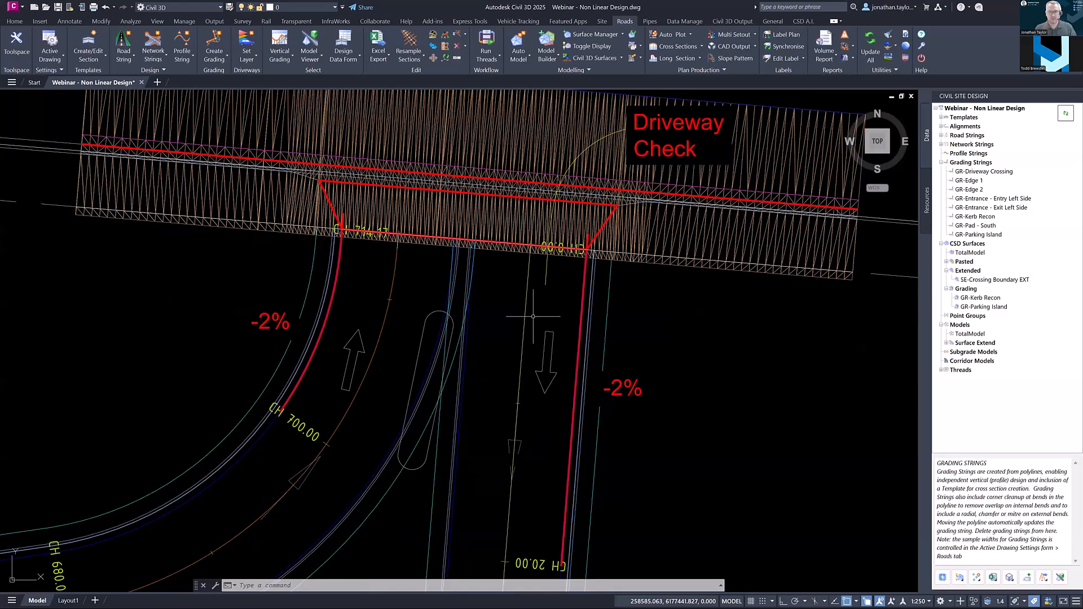
mouse_move(525, 311)
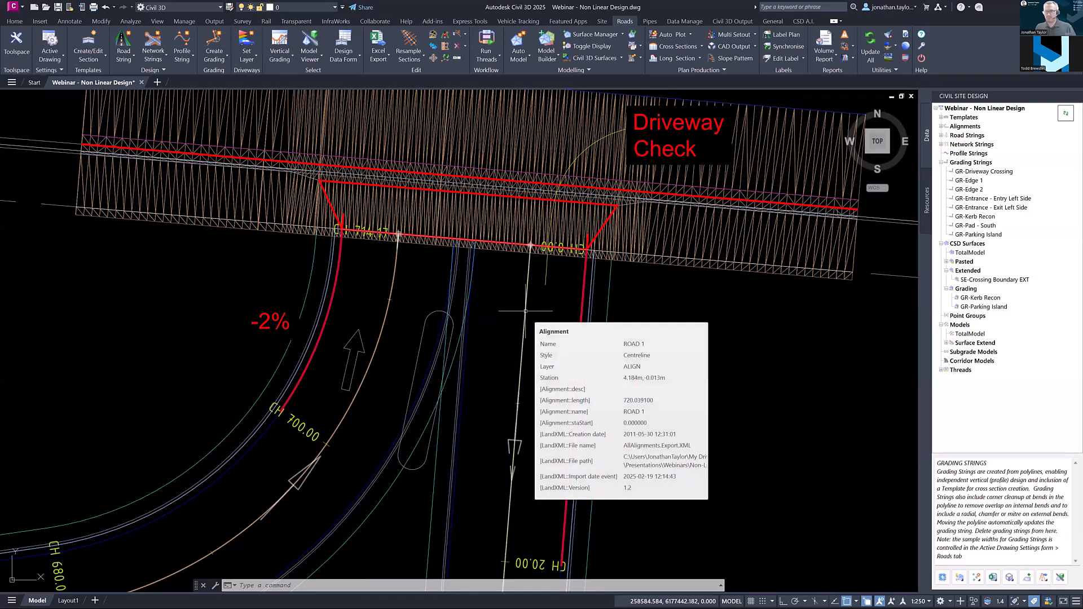
middle_drag(526, 310, 483, 307)
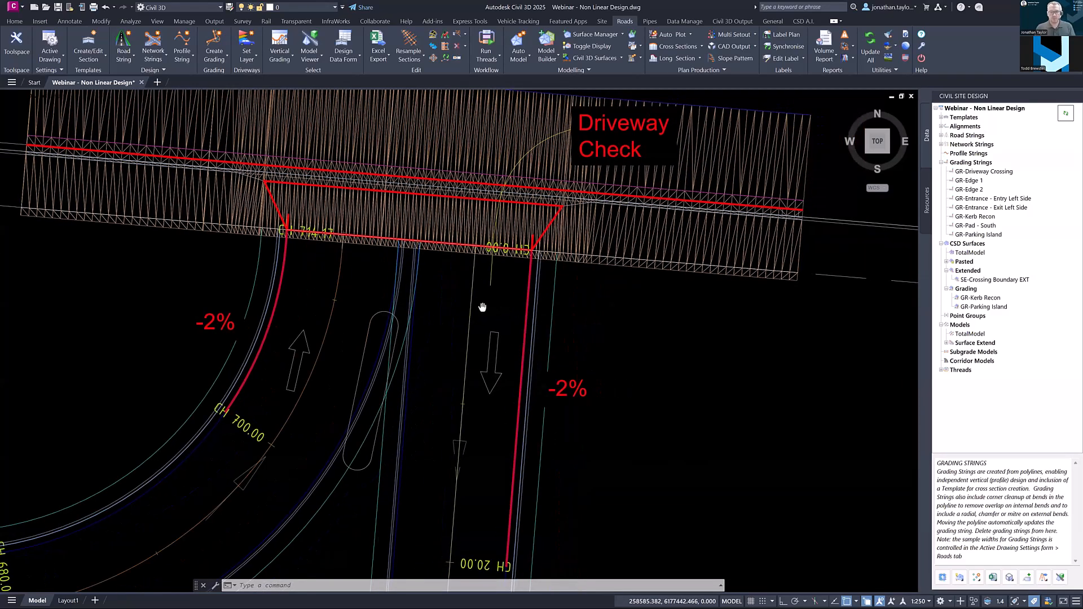
mouse_move(482, 307)
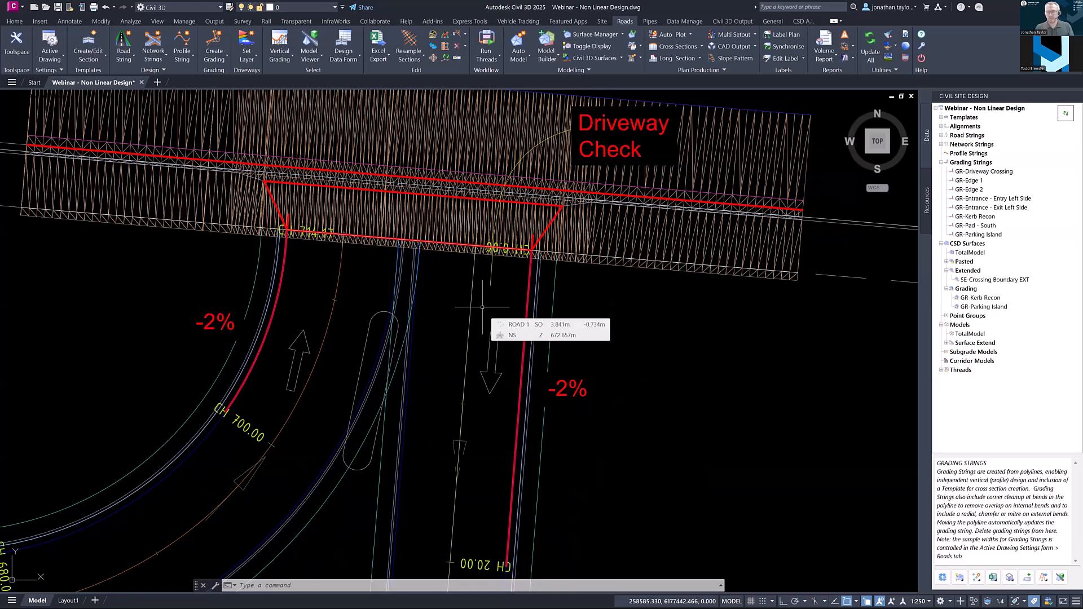
Open the ROAD 1 road string in the vertical grading editor.
click(940, 135)
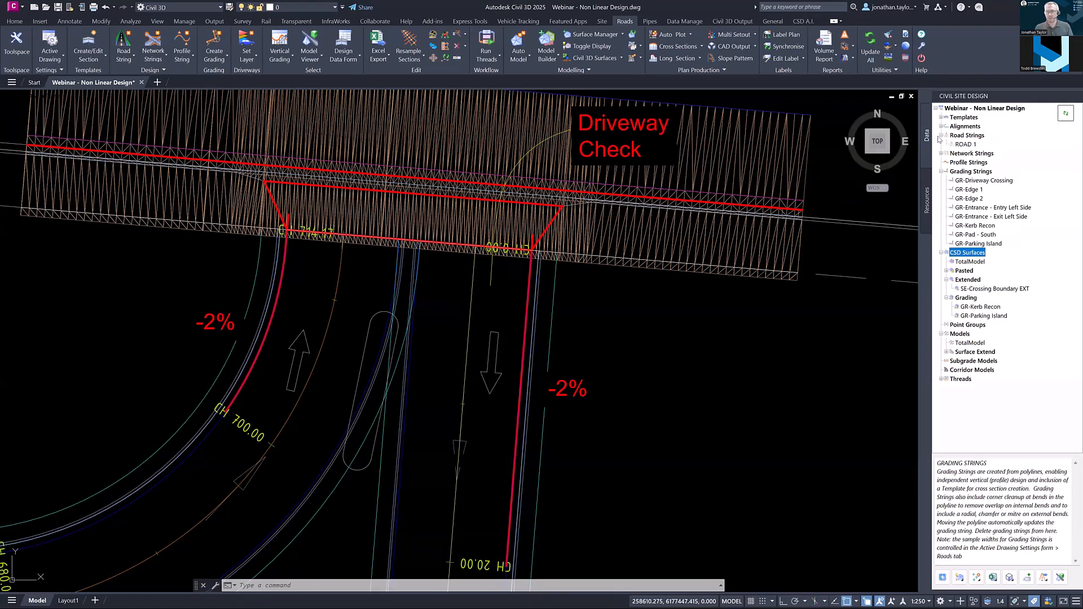
right_click(962, 146)
click(968, 151)
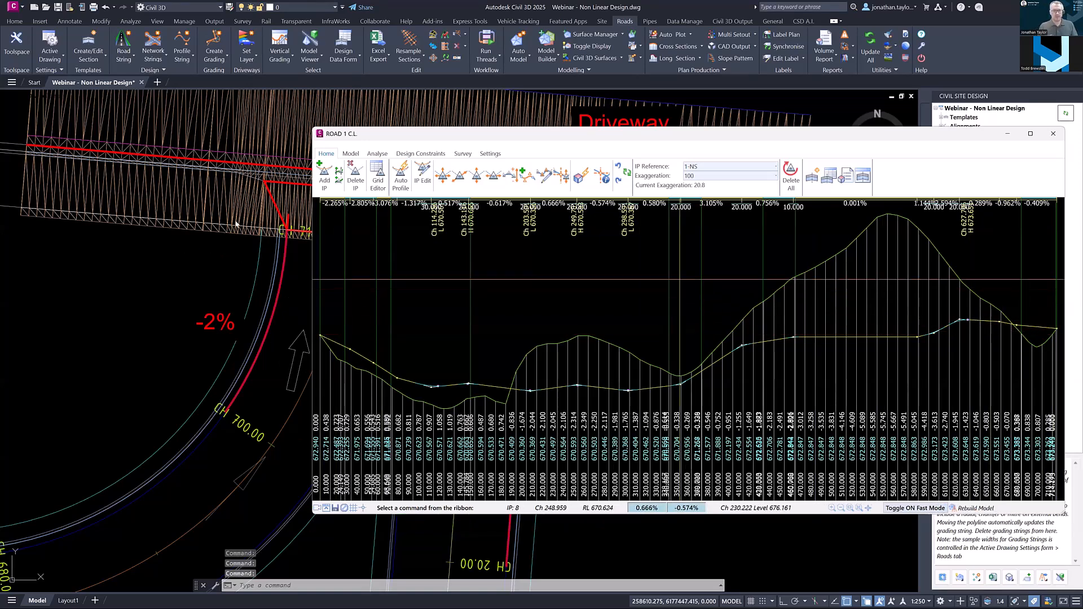
scroll(220, 268, down, 2)
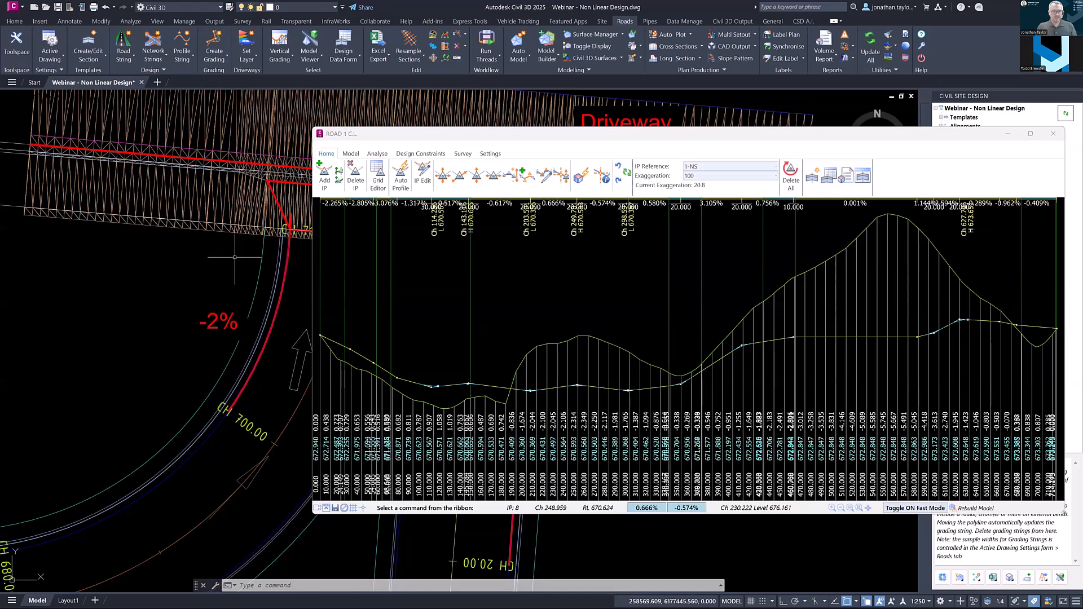
scroll(225, 257, up, 3)
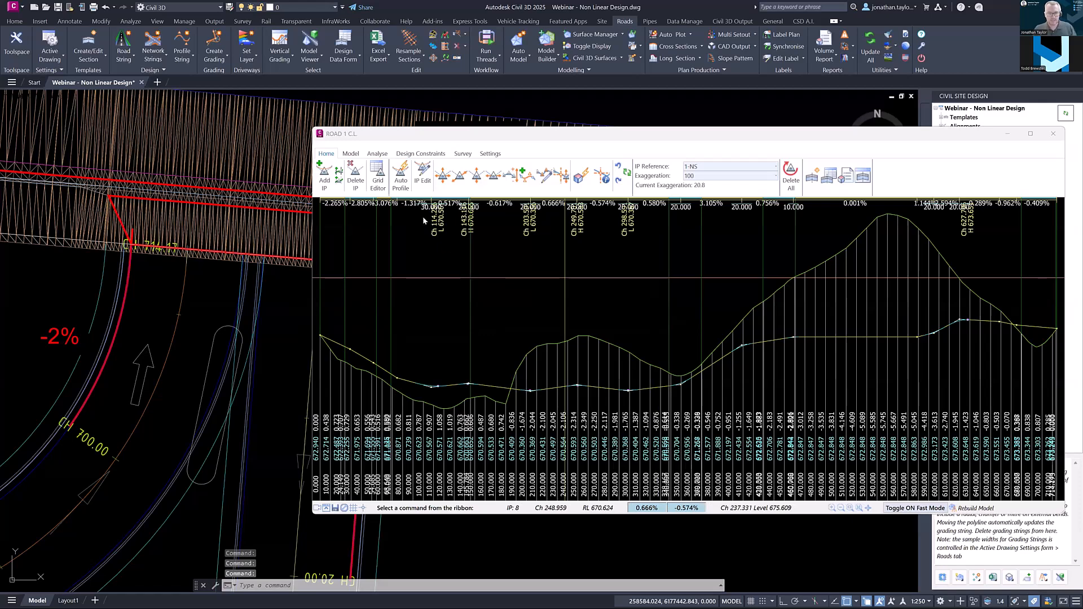
Add an Auto Profile reference-surface entry with end chainage 0.1 using the PST-Boundary Extension surface.
click(400, 179)
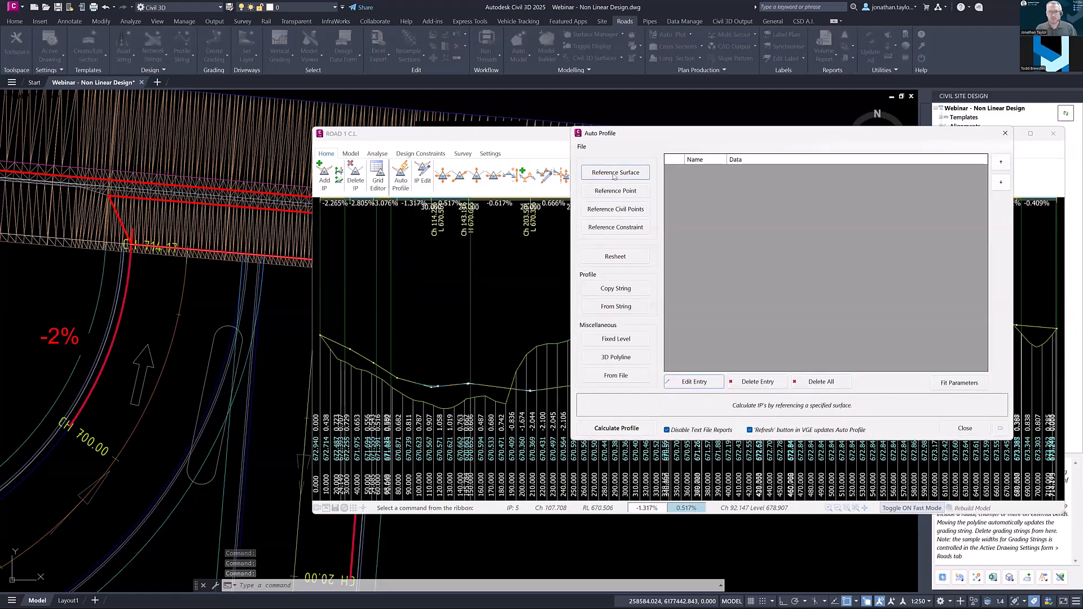
click(616, 172)
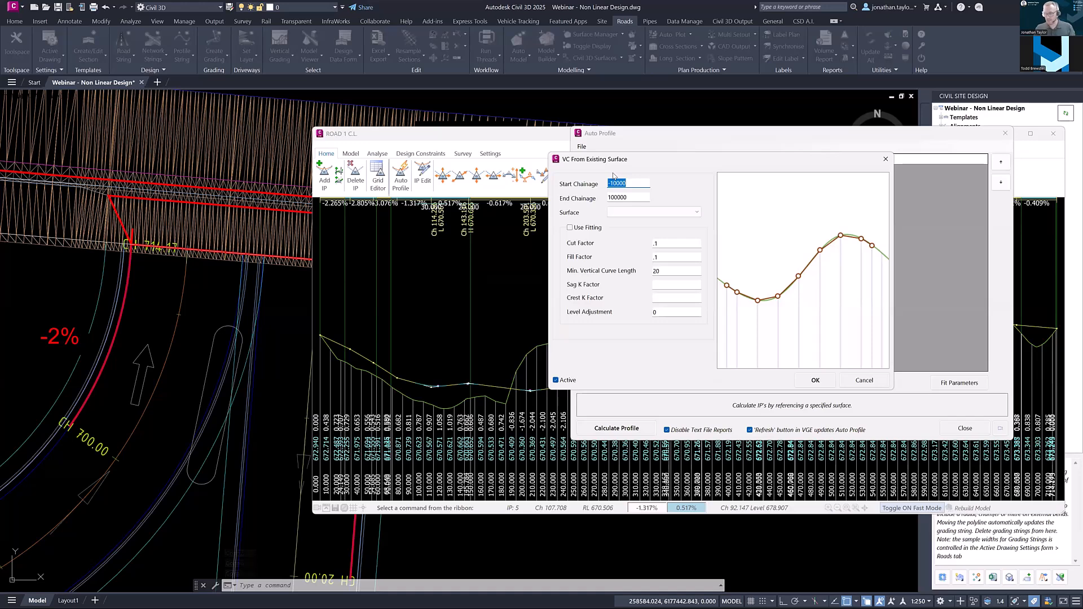
key(Tab)
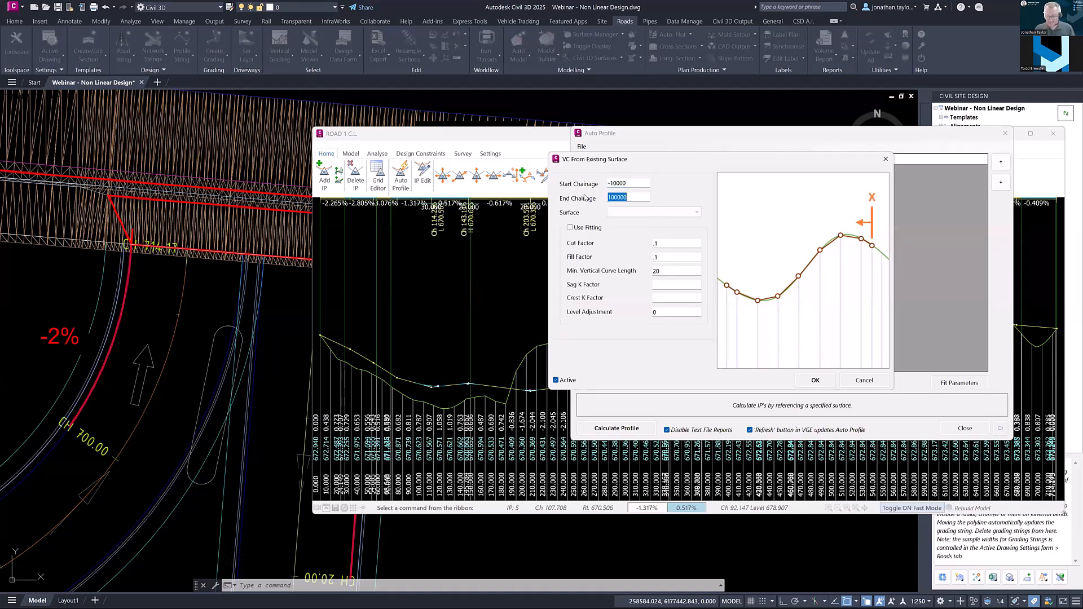
text(0.1)
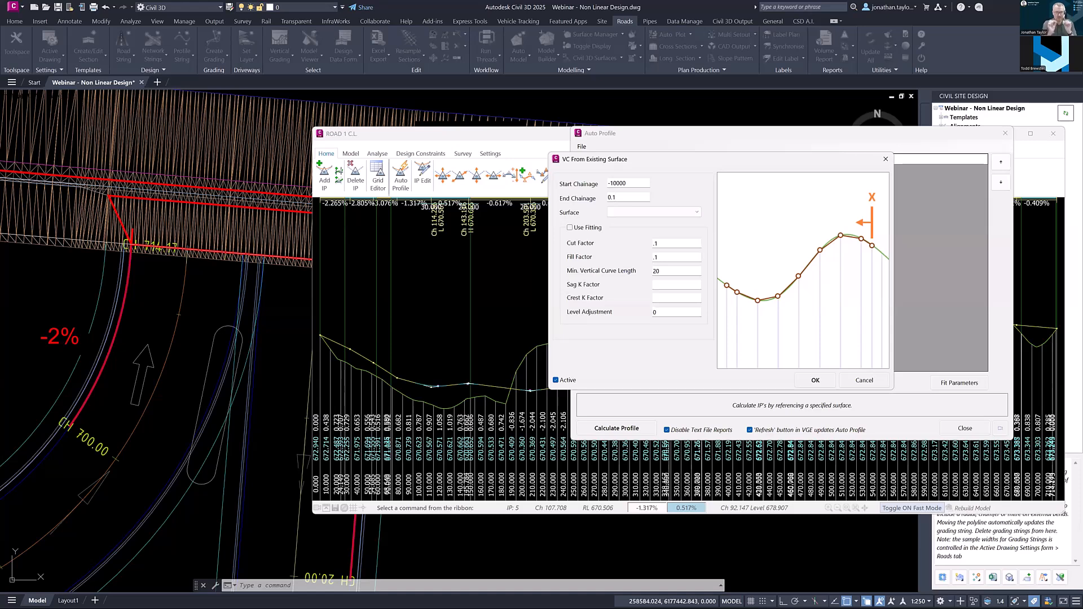
click(619, 213)
click(638, 239)
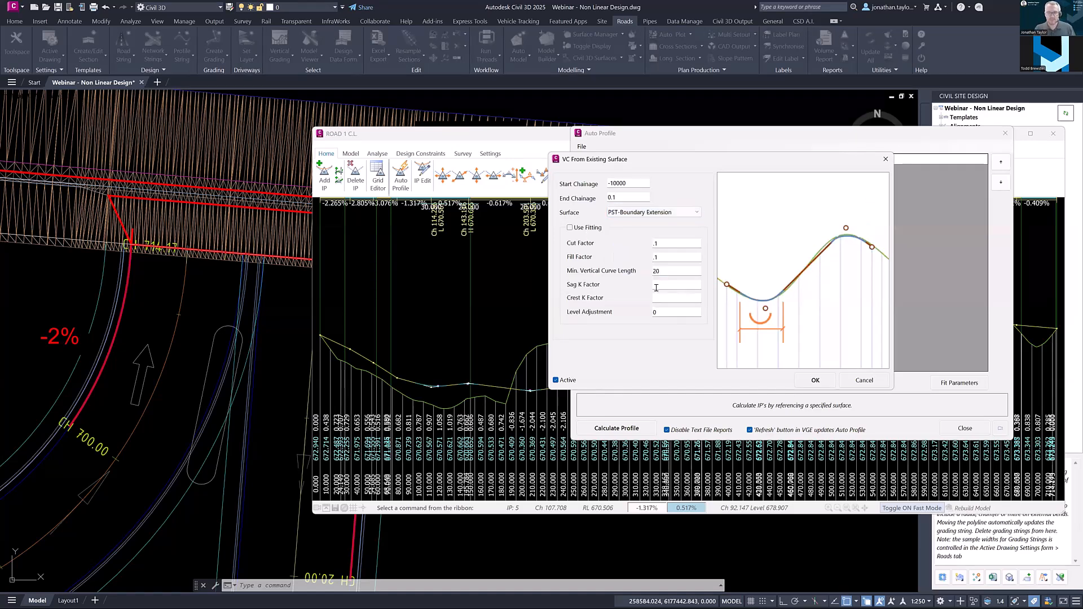
click(811, 381)
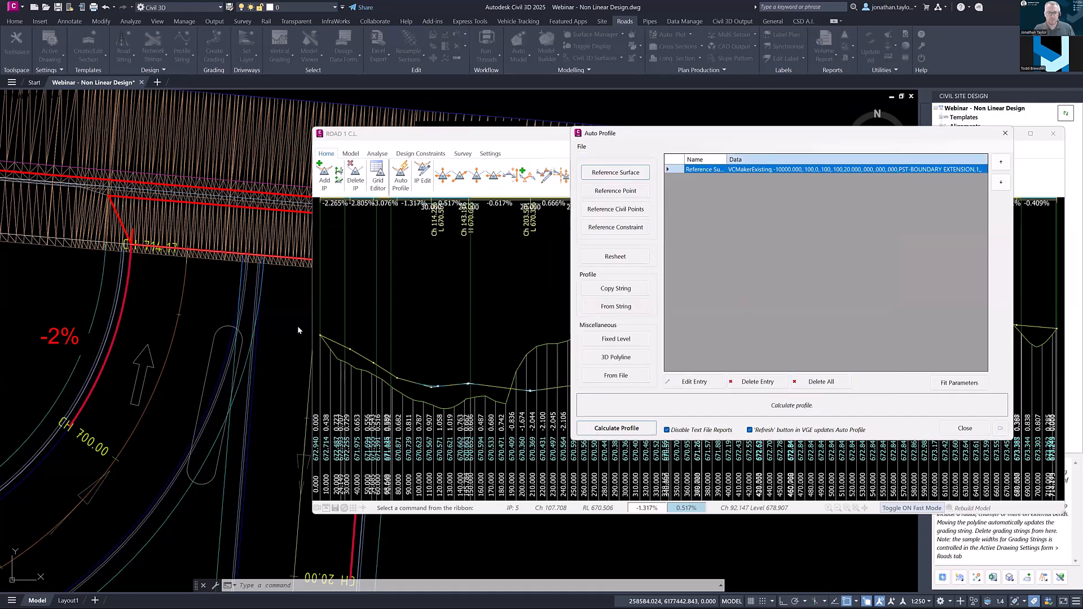
Calculate the auto profile, close the Auto Profile dialog, and check the profile near the road's end.
click(631, 429)
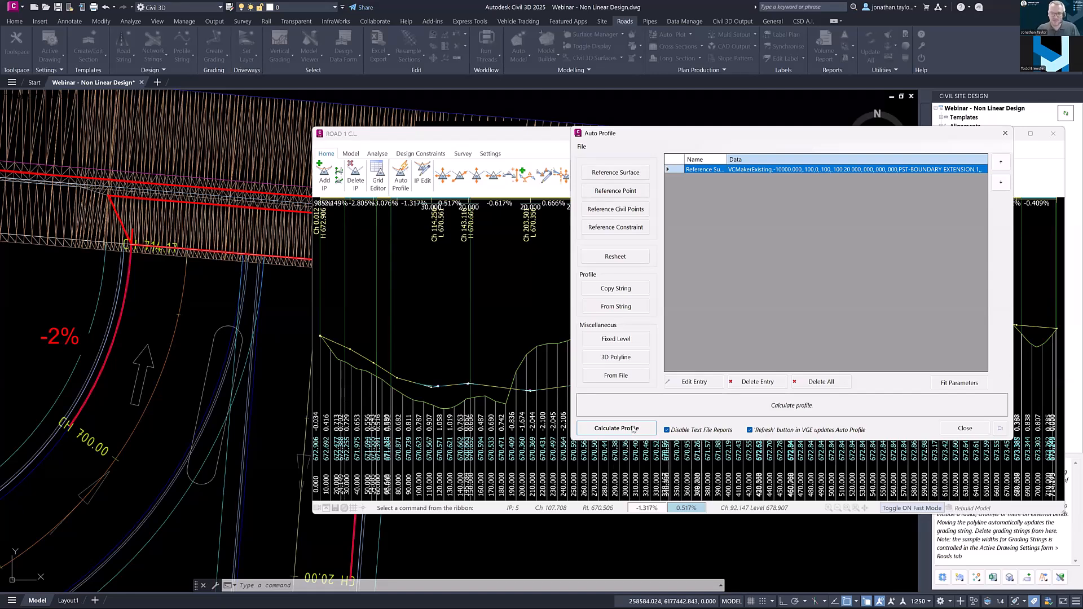
click(965, 429)
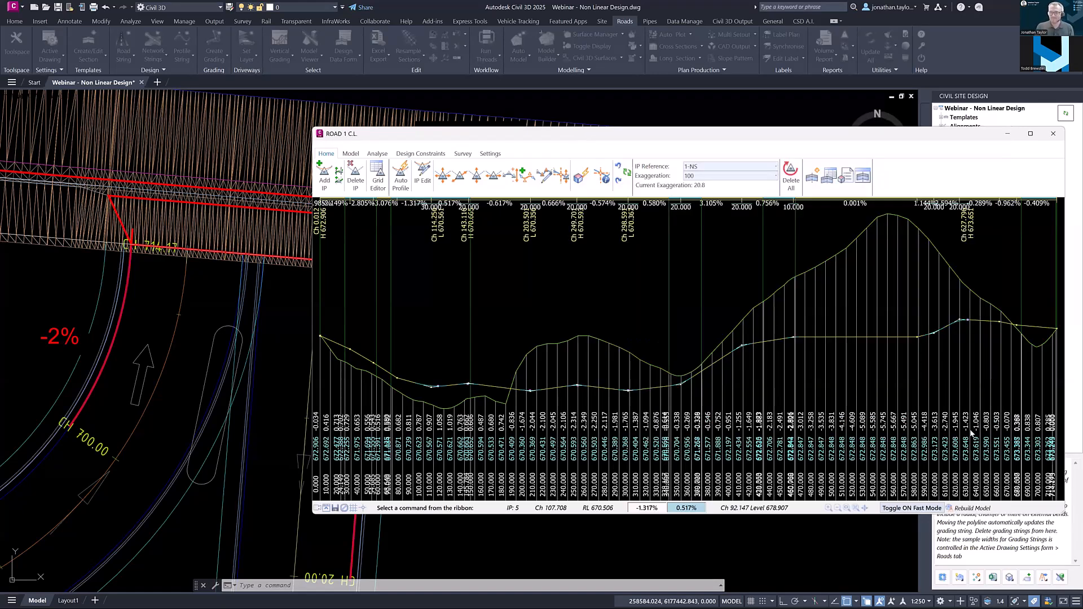
scroll(696, 436, up, 6)
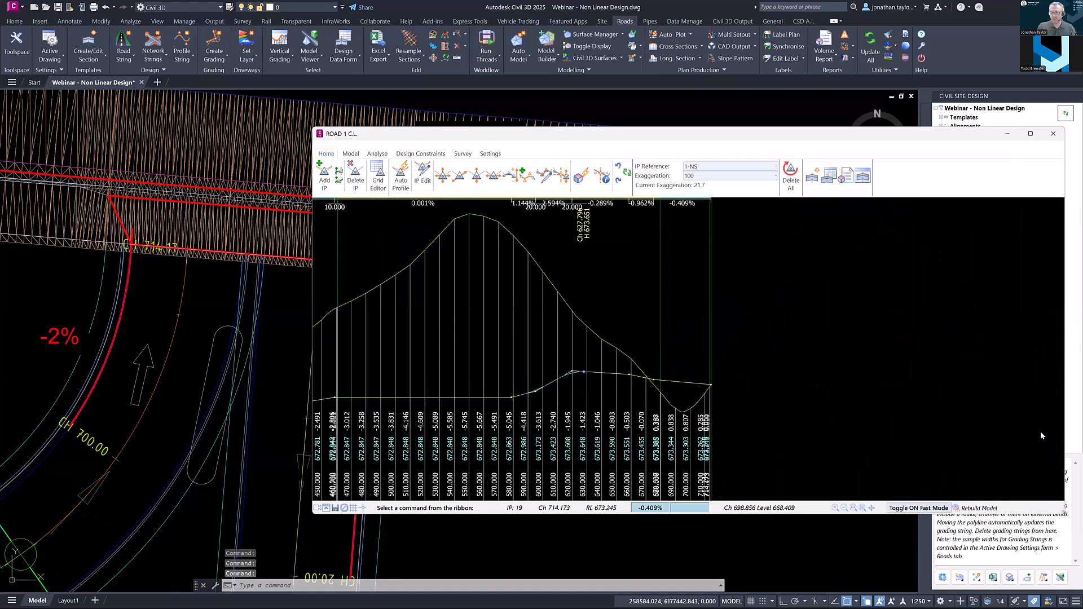
scroll(696, 432, up, 4)
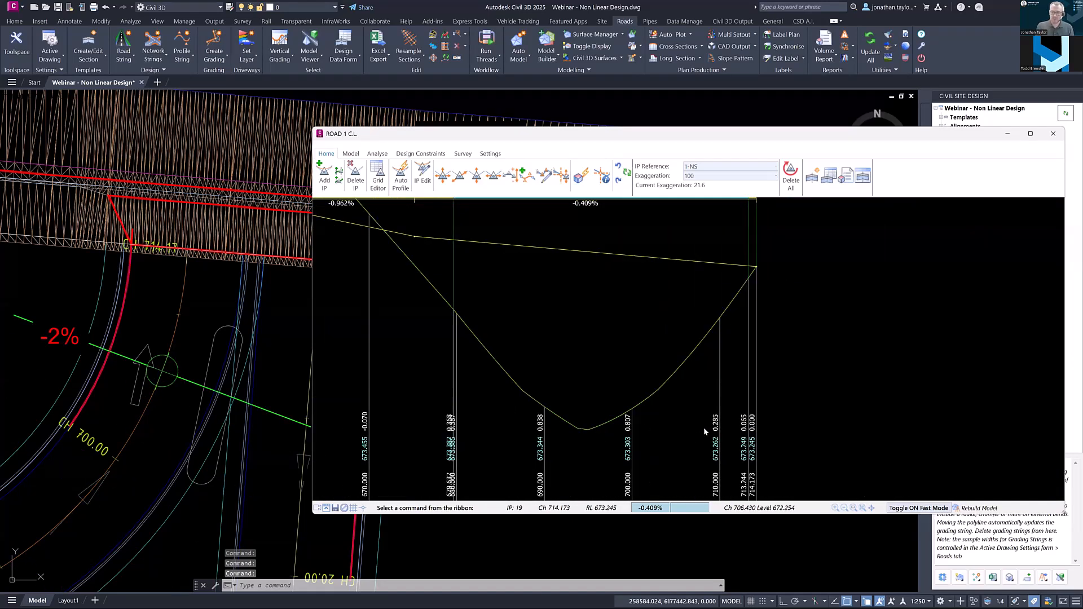
Add a second Auto Profile reference-surface entry starting at chainage 714.1 on PST-Boundary Extension, then close the Auto Profile dialog.
click(400, 175)
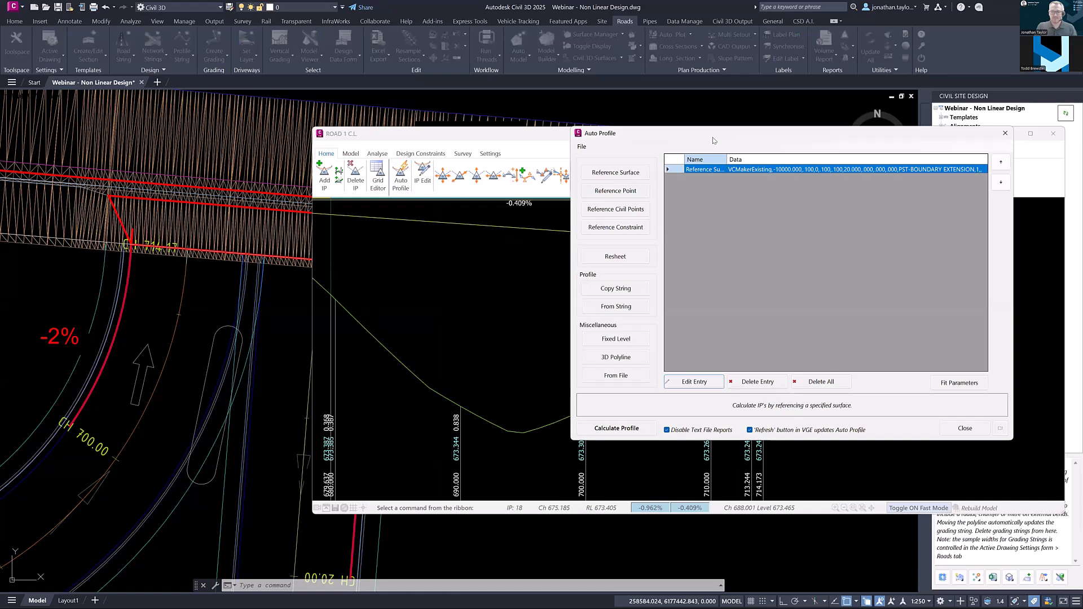
drag(712, 133, 393, 158)
click(324, 203)
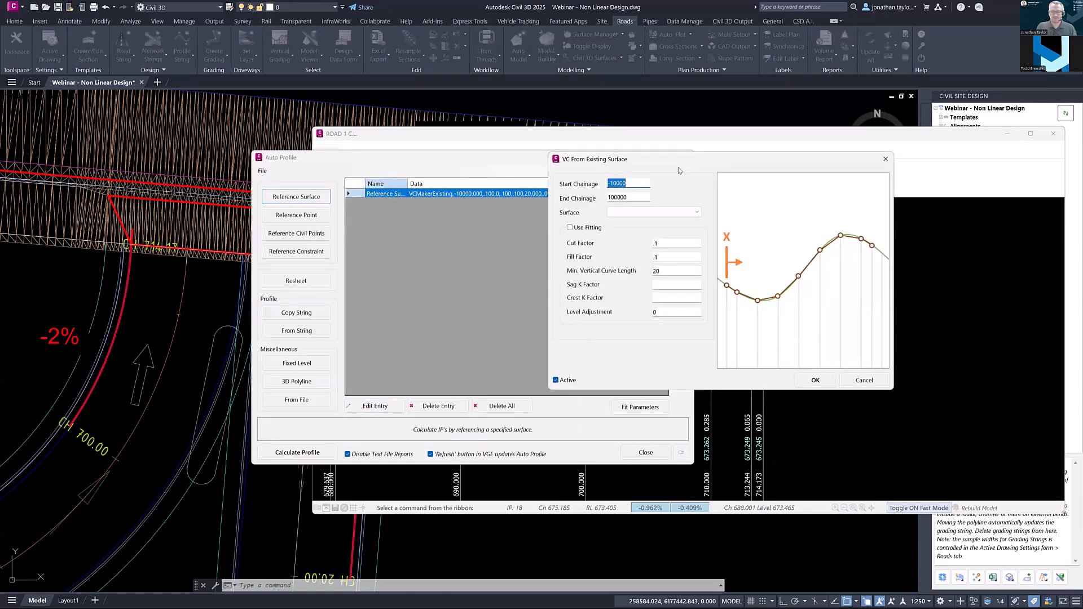
drag(679, 170, 448, 186)
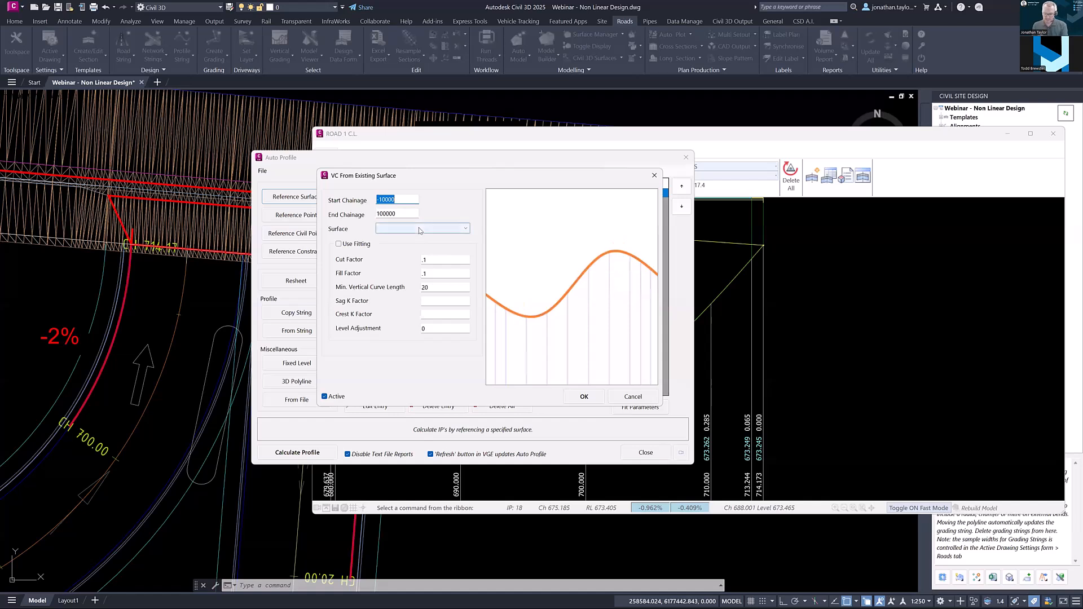
text(714.1)
click(398, 229)
click(408, 256)
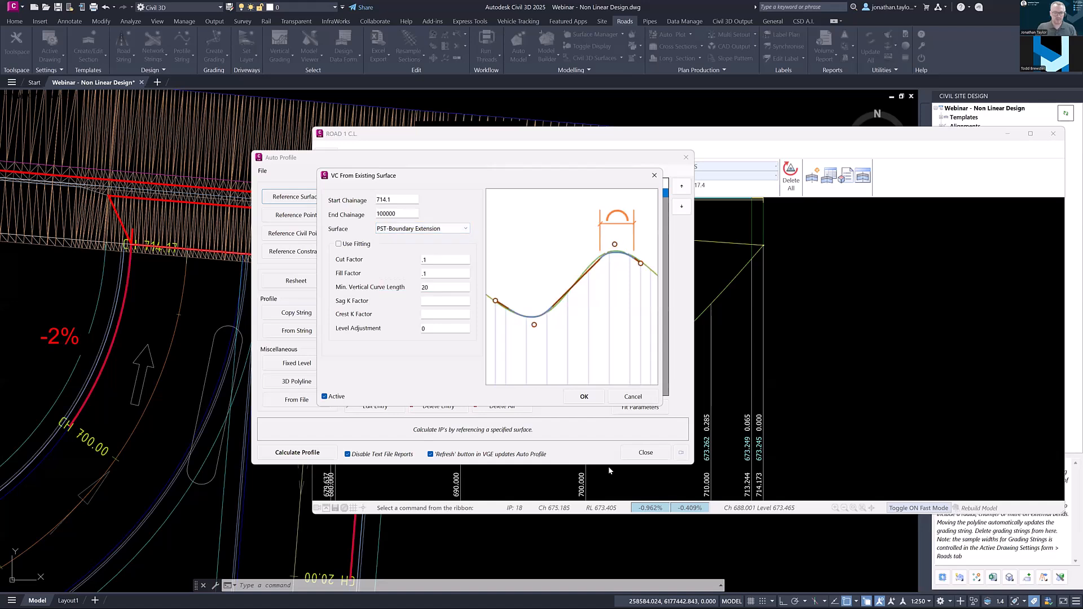
click(583, 396)
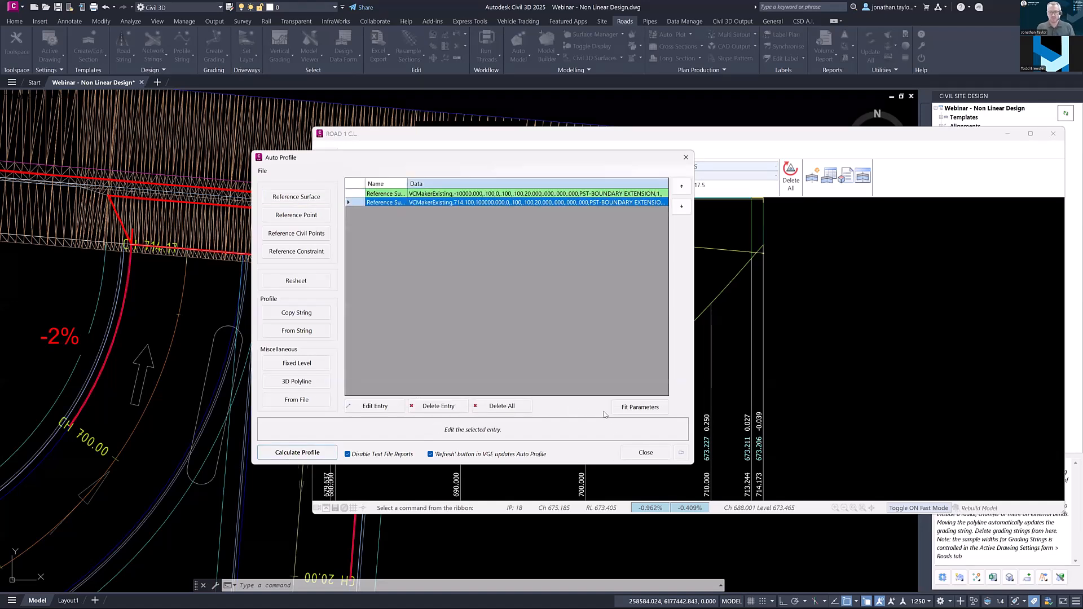
click(630, 456)
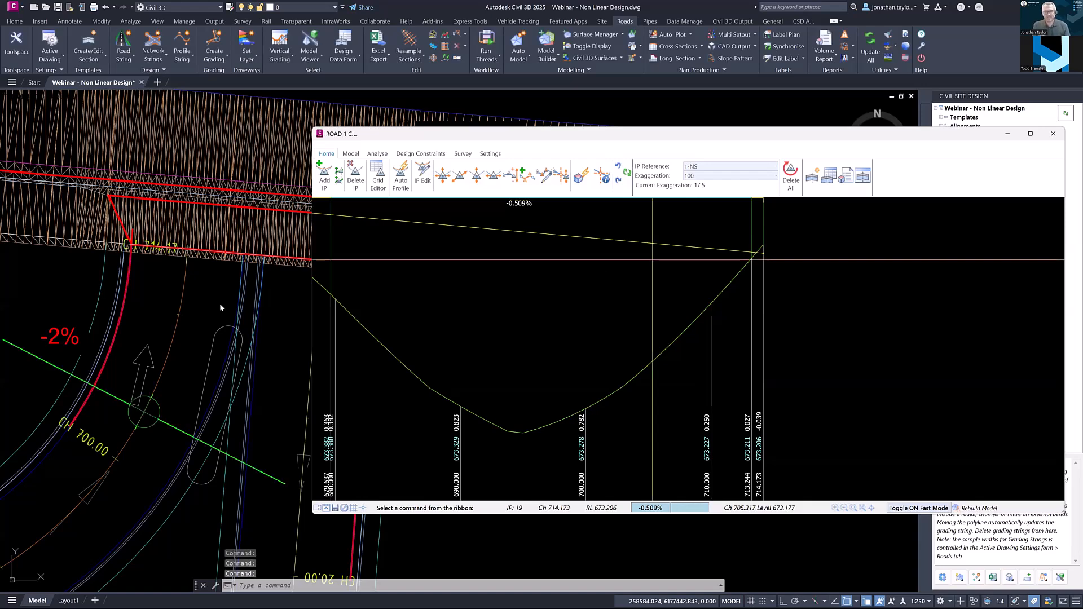
Review the updated ROAD 1 profile beside the driveway crossing and close the vertical grading editor.
drag(447, 139, 632, 132)
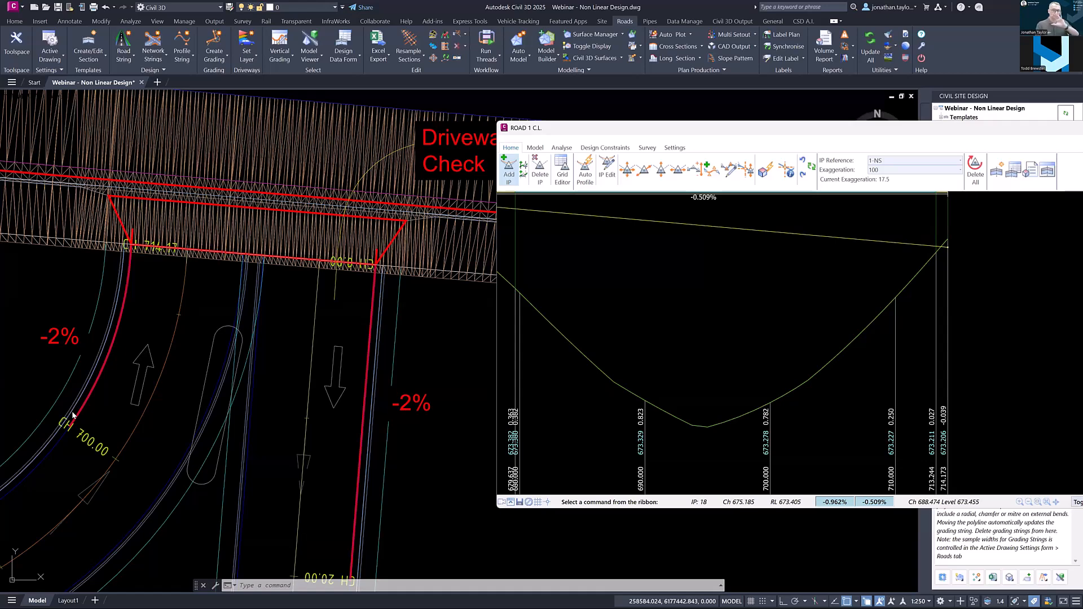
click(378, 273)
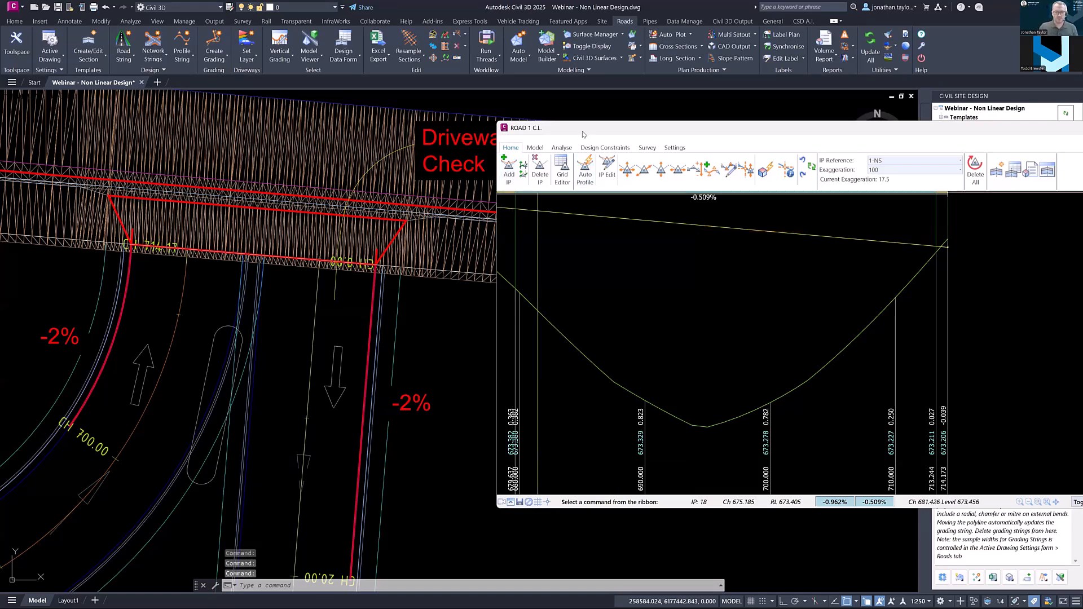
drag(583, 131, 264, 151)
click(918, 147)
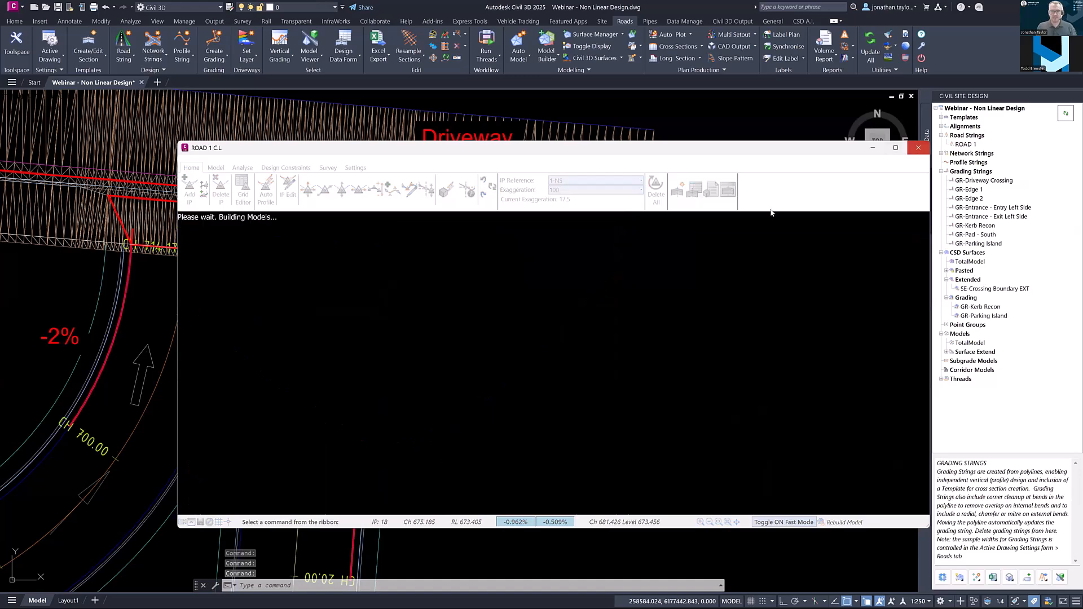
Open the 8m wide Road - 2% Mountable Kerb template in the template editor to examine its legs.
mouse_move(366, 321)
middle_down()
mouse_move(413, 295)
mouse_move(539, 266)
middle_up()
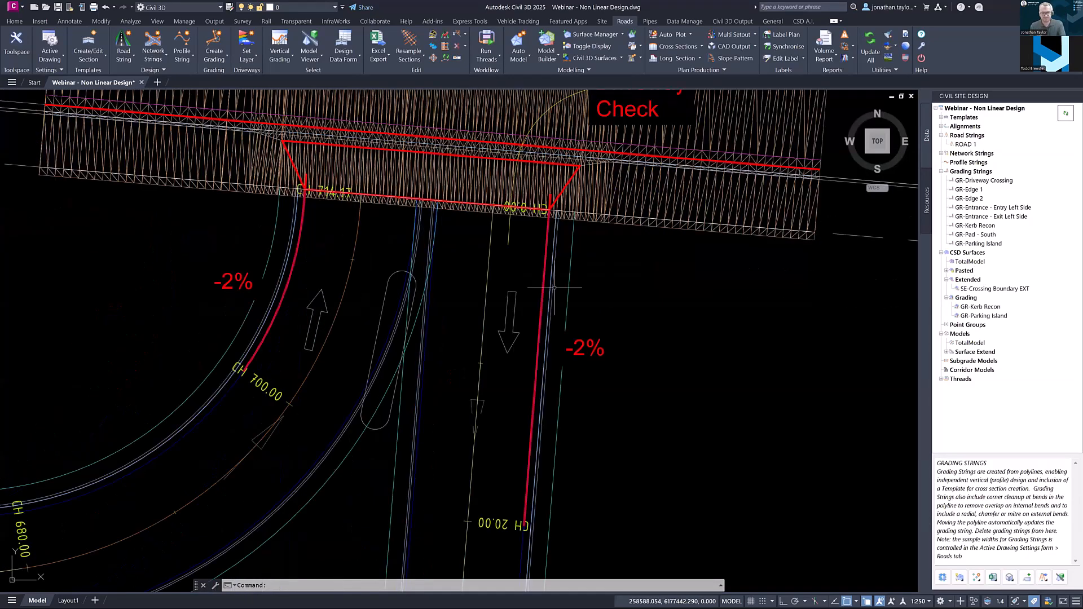
key(ctrl)
mouse_move(420, 260)
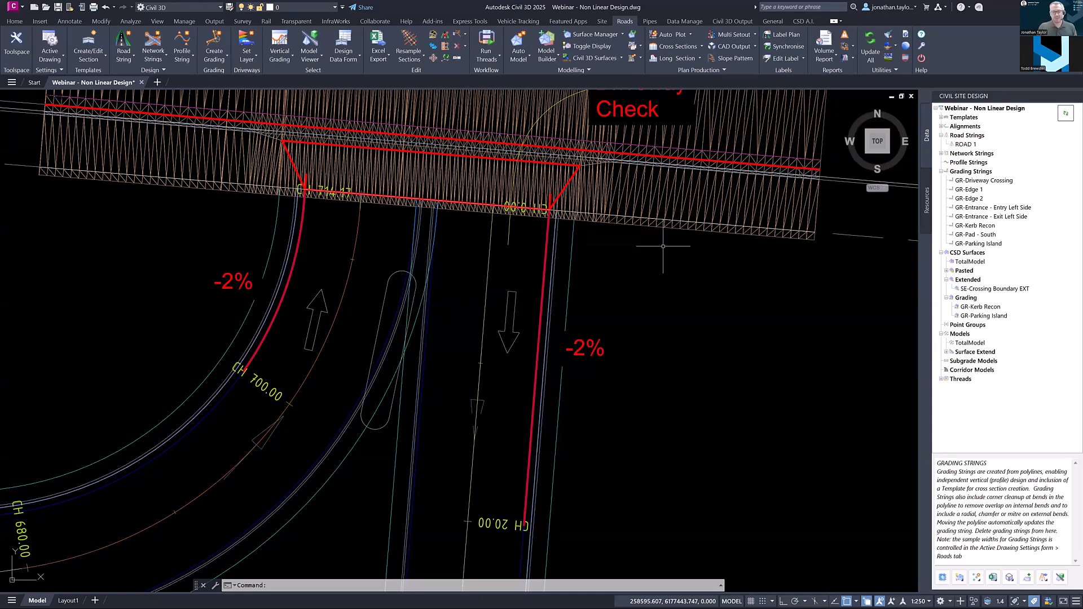
mouse_move(663, 246)
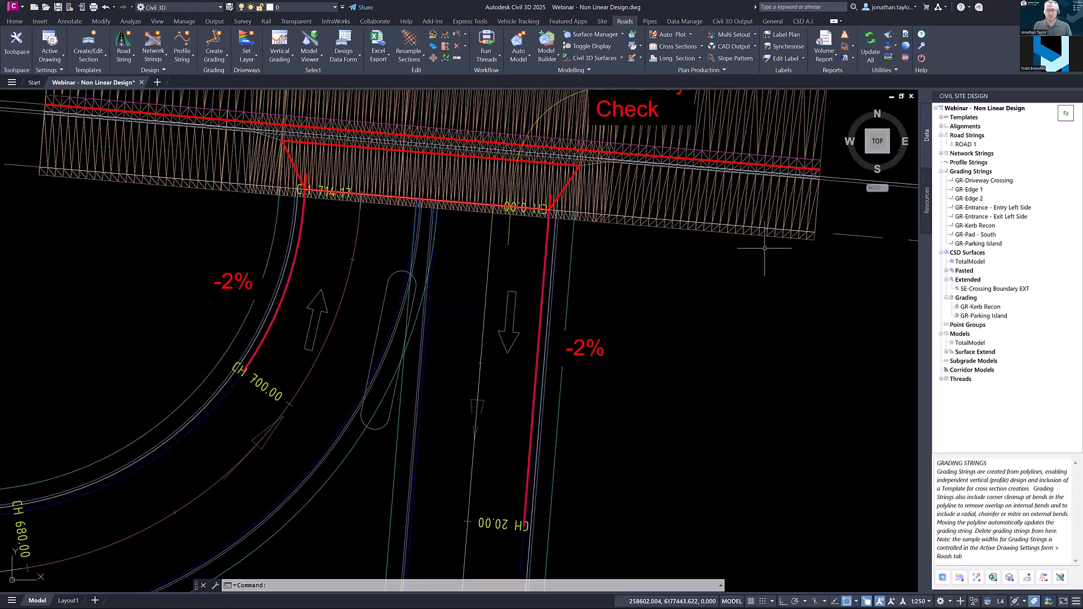
click(940, 117)
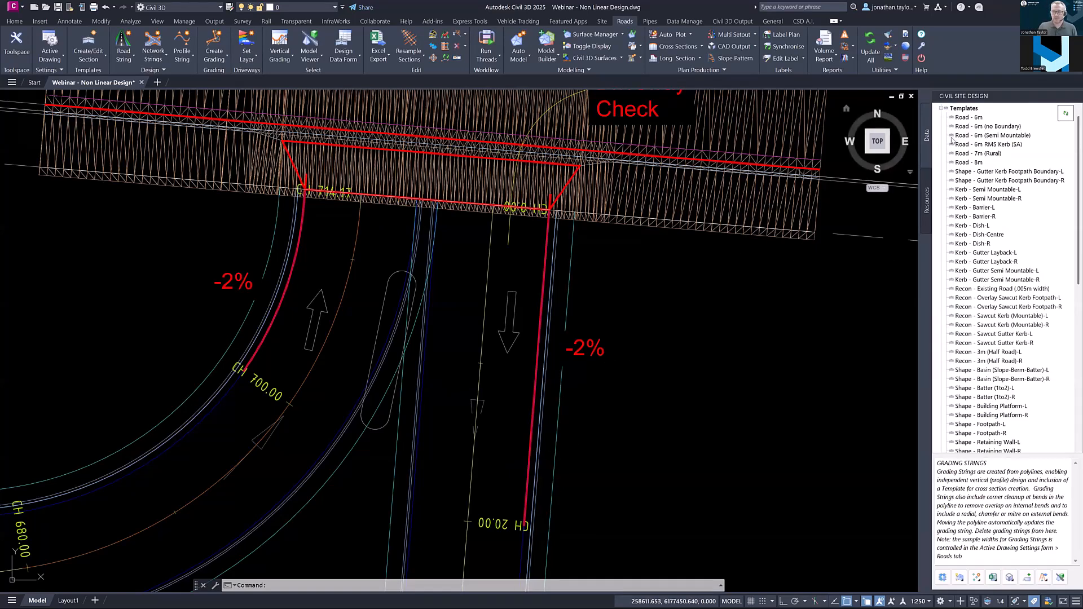
scroll(970, 254, down, 4)
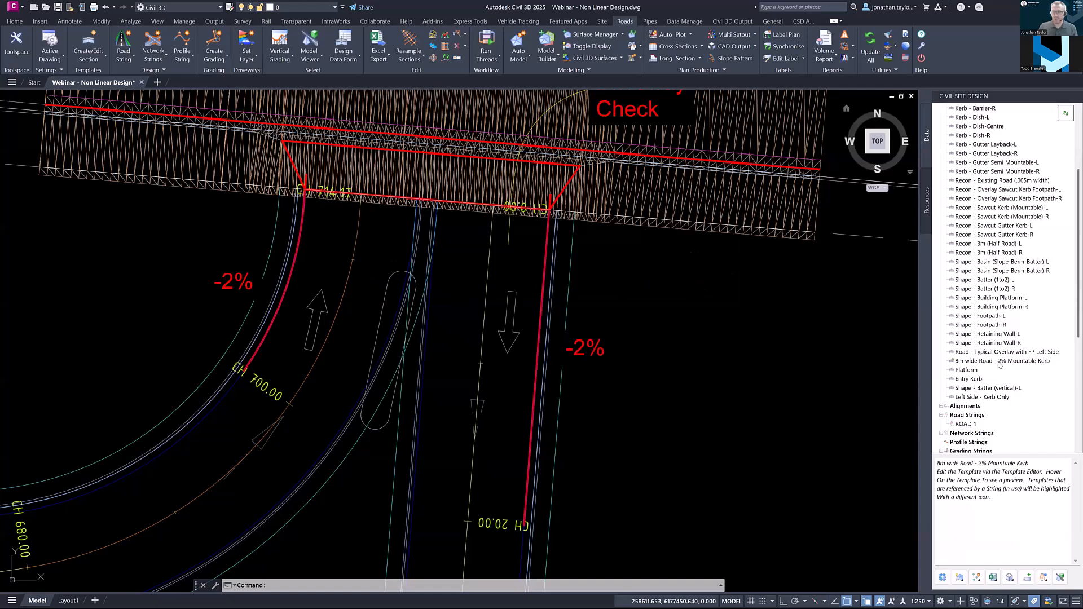
right_click(1000, 361)
click(1002, 367)
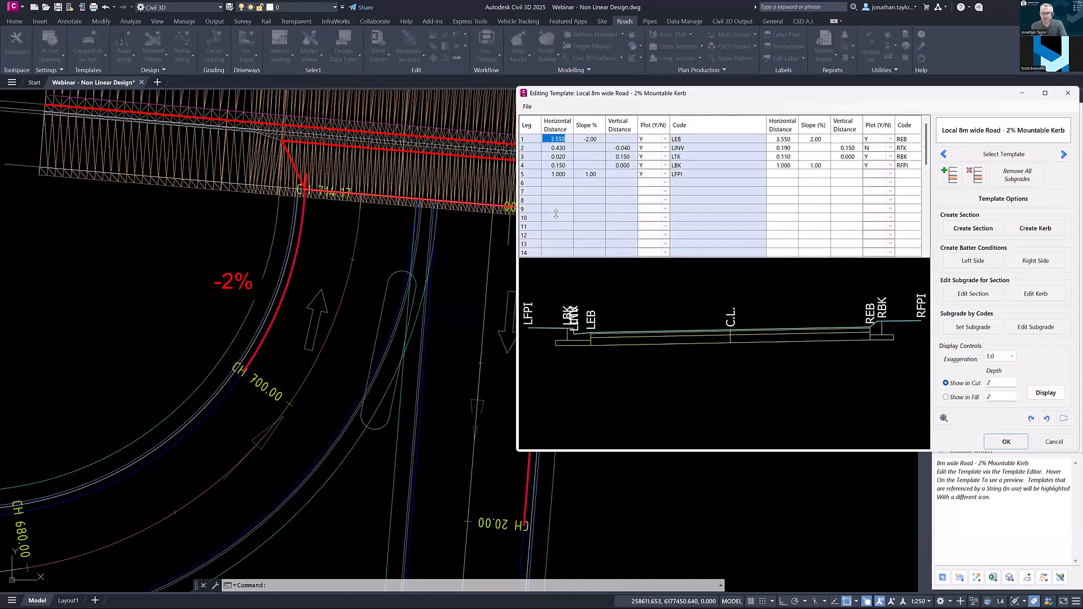
click(732, 334)
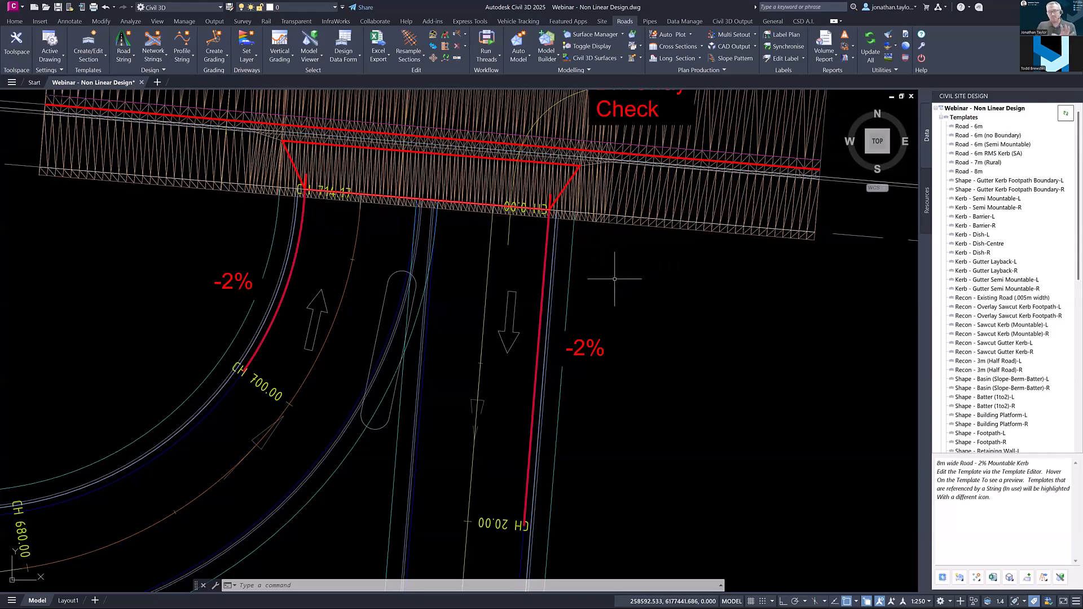
Select the GR-Entrance - Entry Left Side grading string and open it in the vertical grading editor.
middle_drag(624, 281, 706, 296)
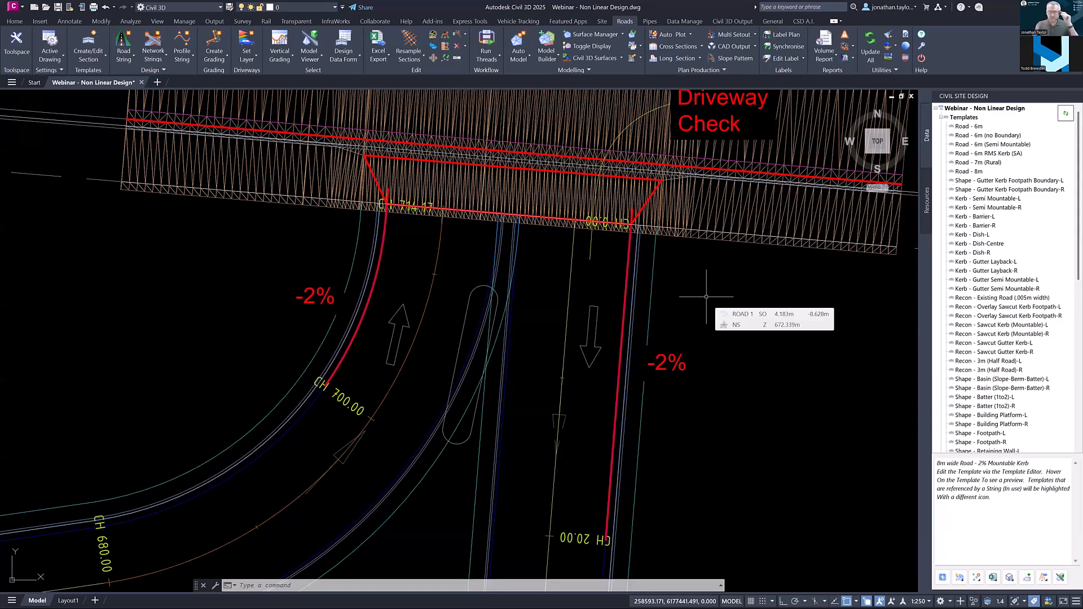
middle_drag(699, 299, 674, 290)
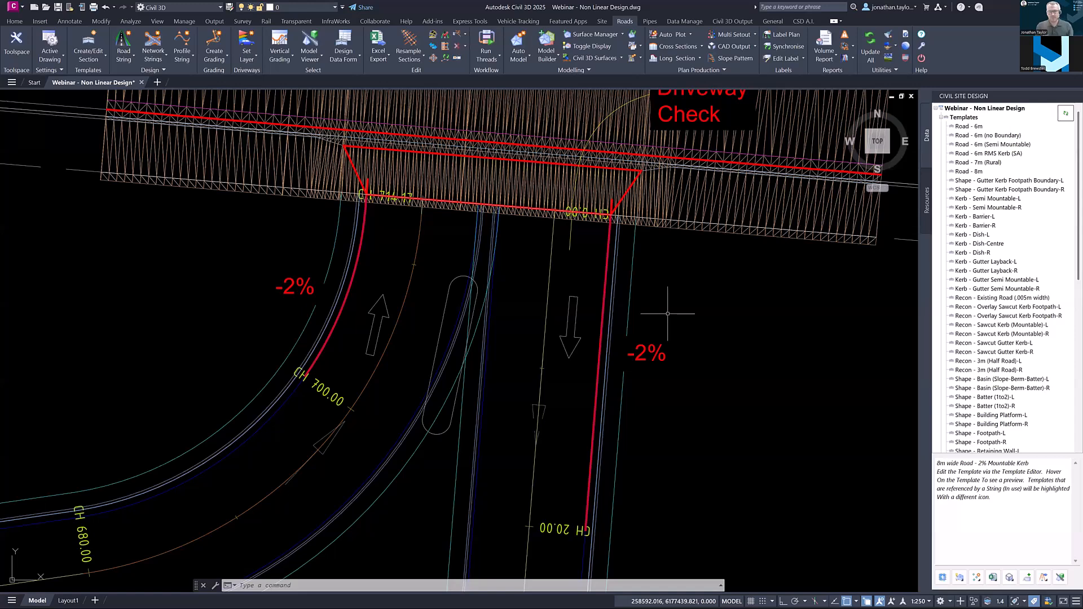
middle_drag(674, 290, 485, 264)
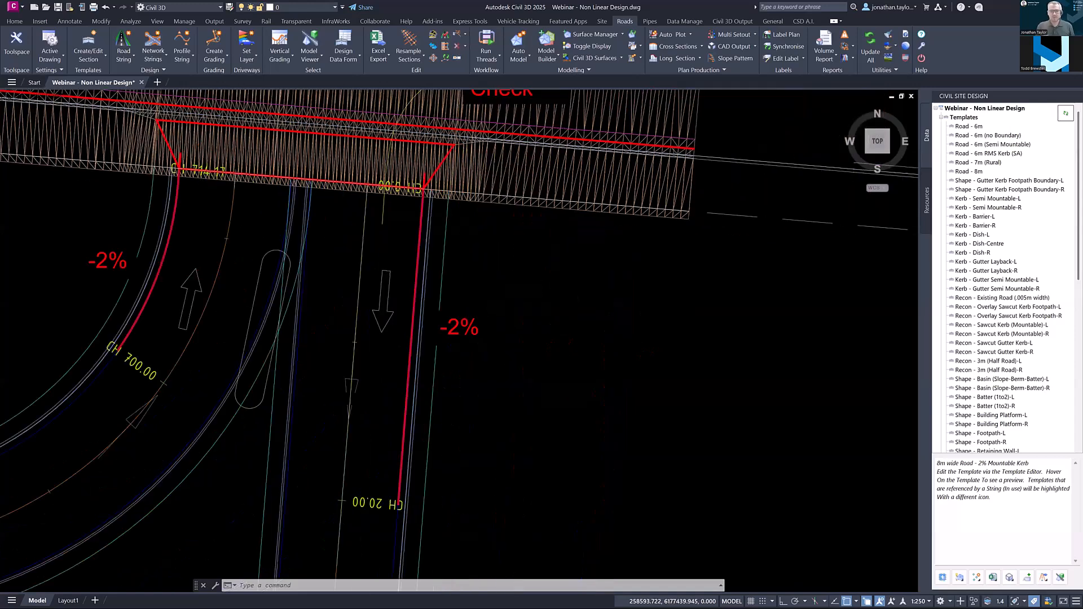
click(941, 118)
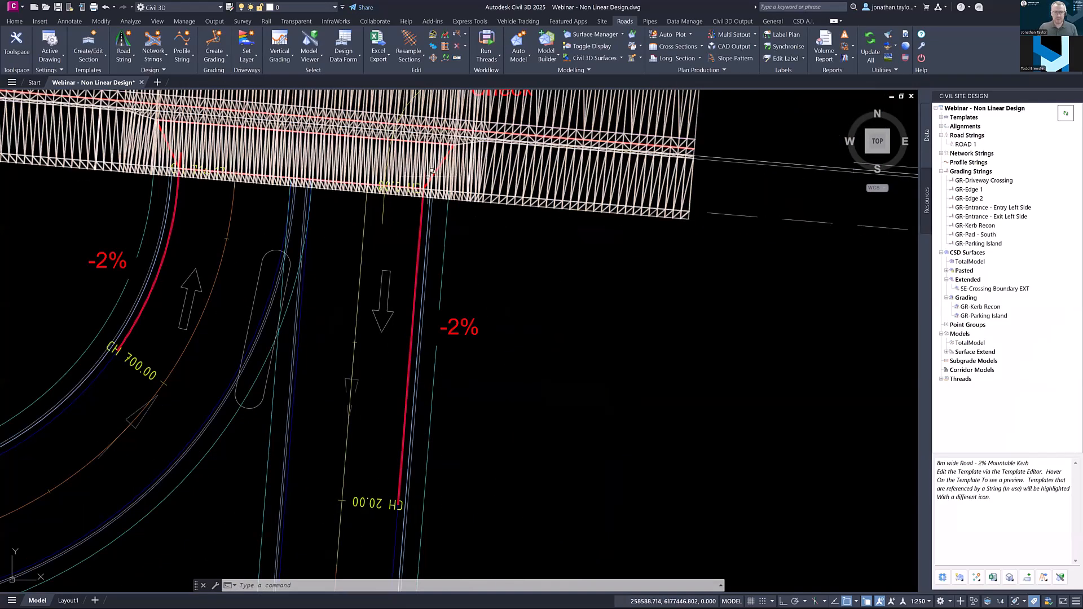
scroll(429, 171, up, 5)
click(427, 172)
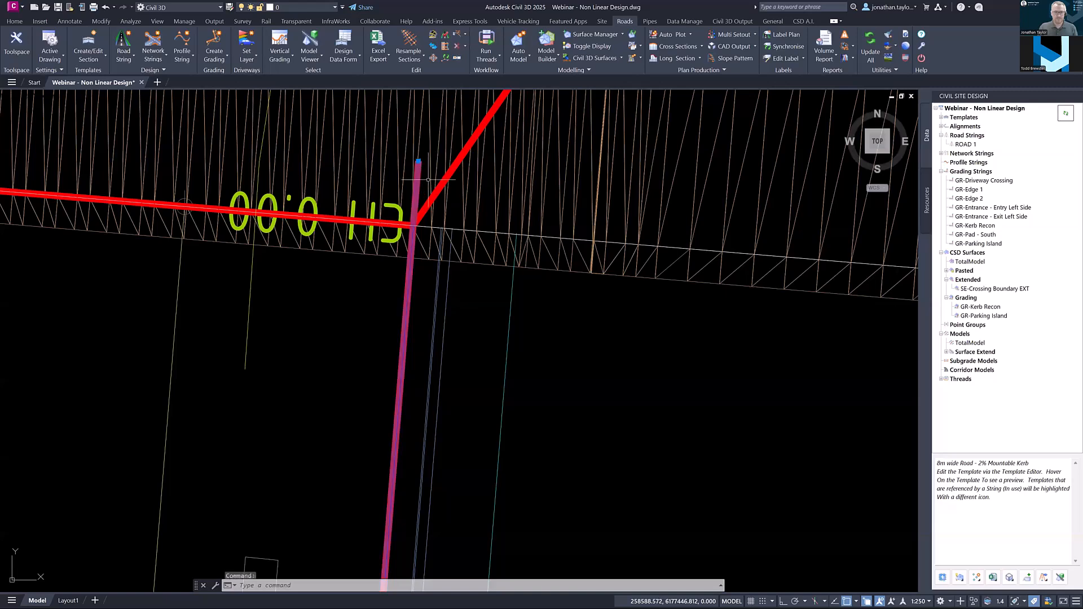
scroll(429, 172, down, 6)
scroll(463, 224, up, 2)
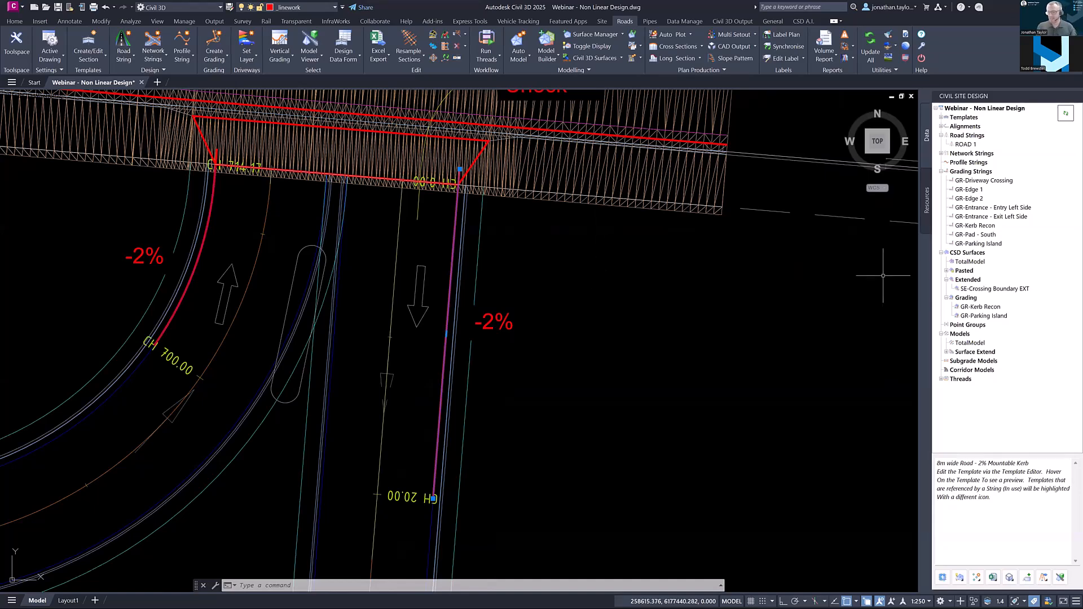
right_click(988, 211)
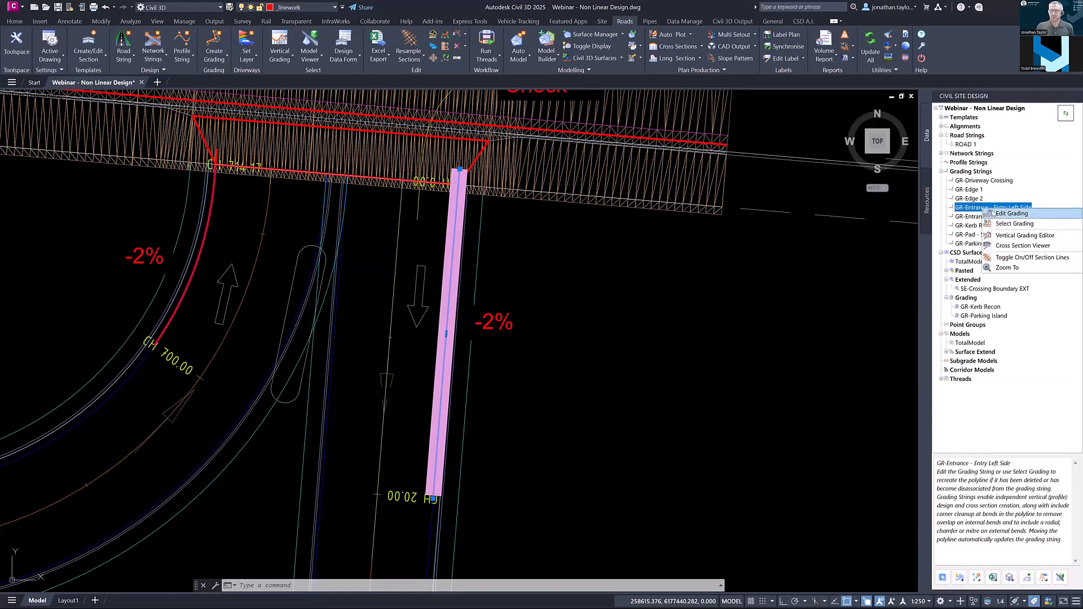
click(994, 213)
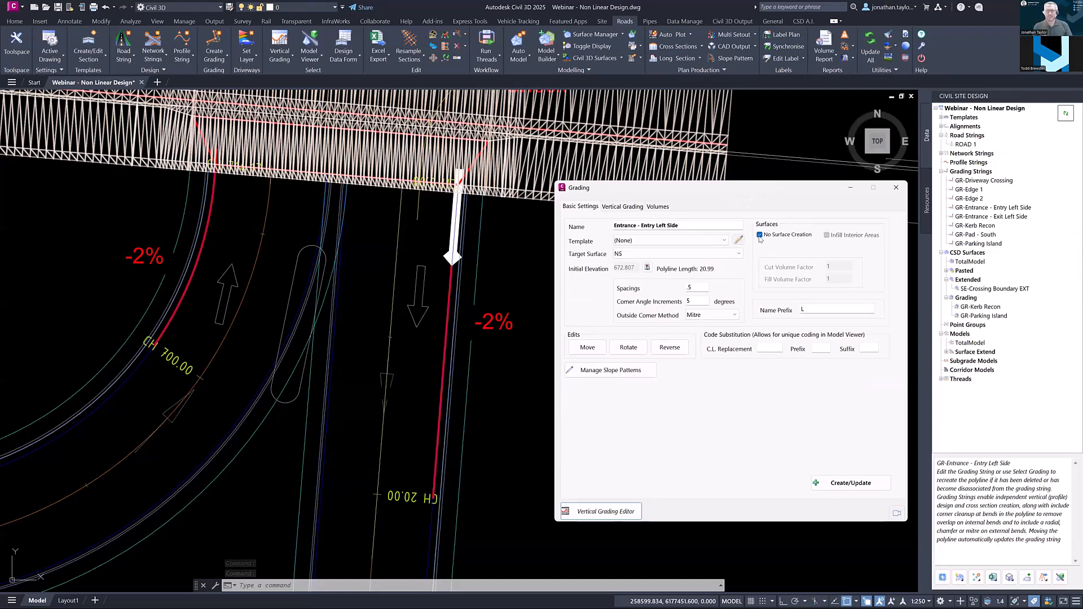
key(ctrl)
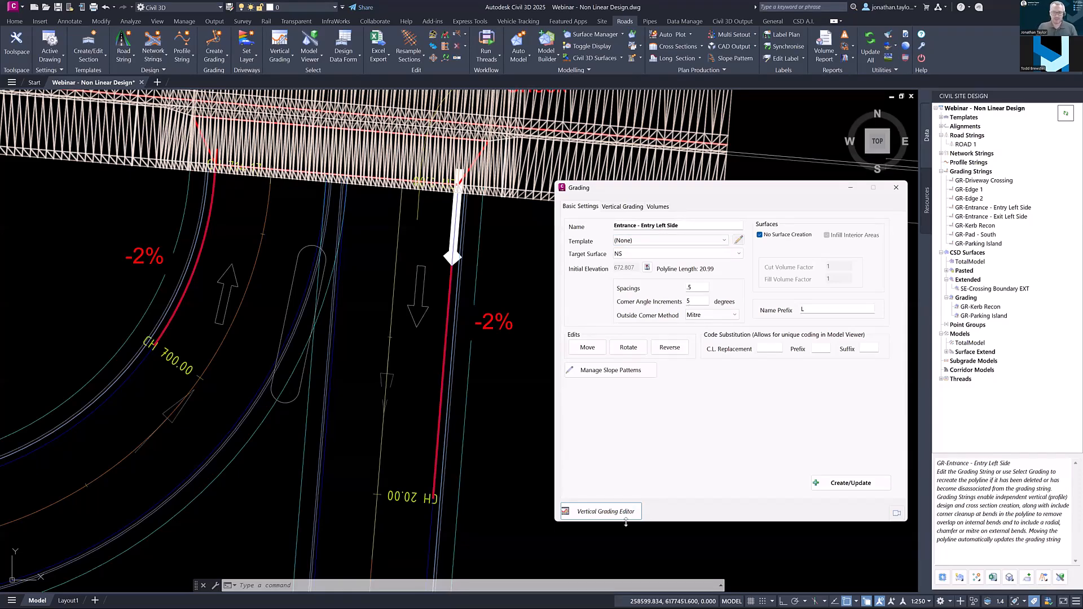
click(605, 511)
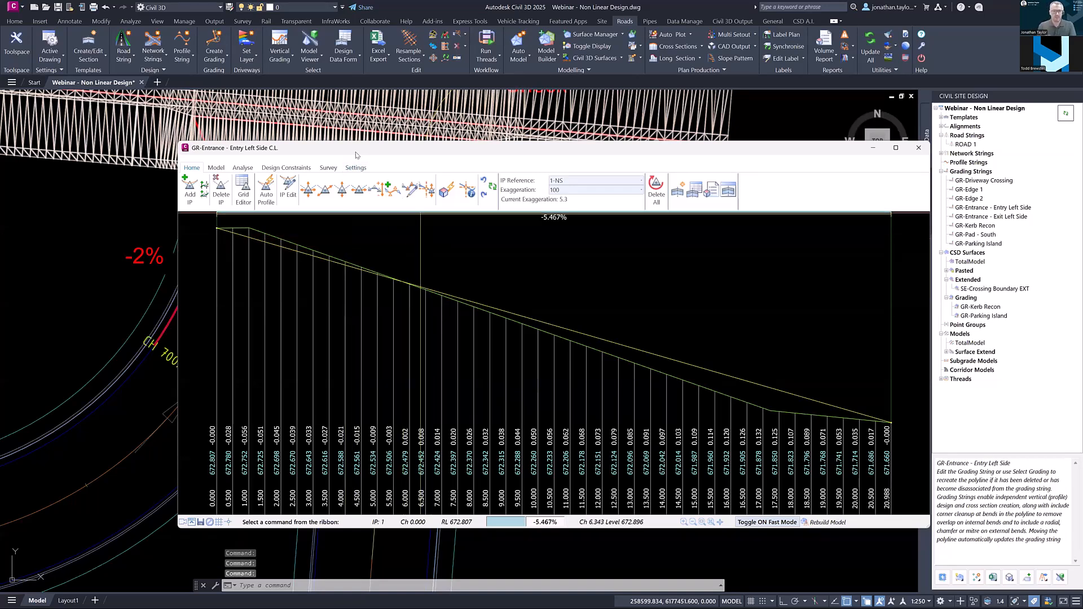
Examine where the entry grading string meets the kerb at the driveway crossing.
drag(361, 156, 695, 164)
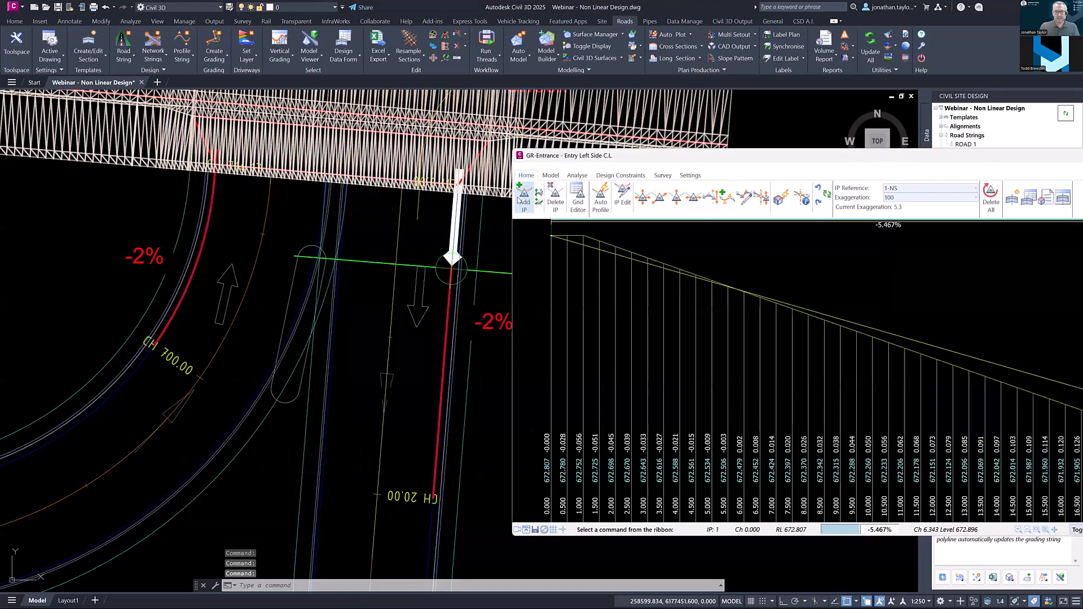
scroll(460, 177, up, 5)
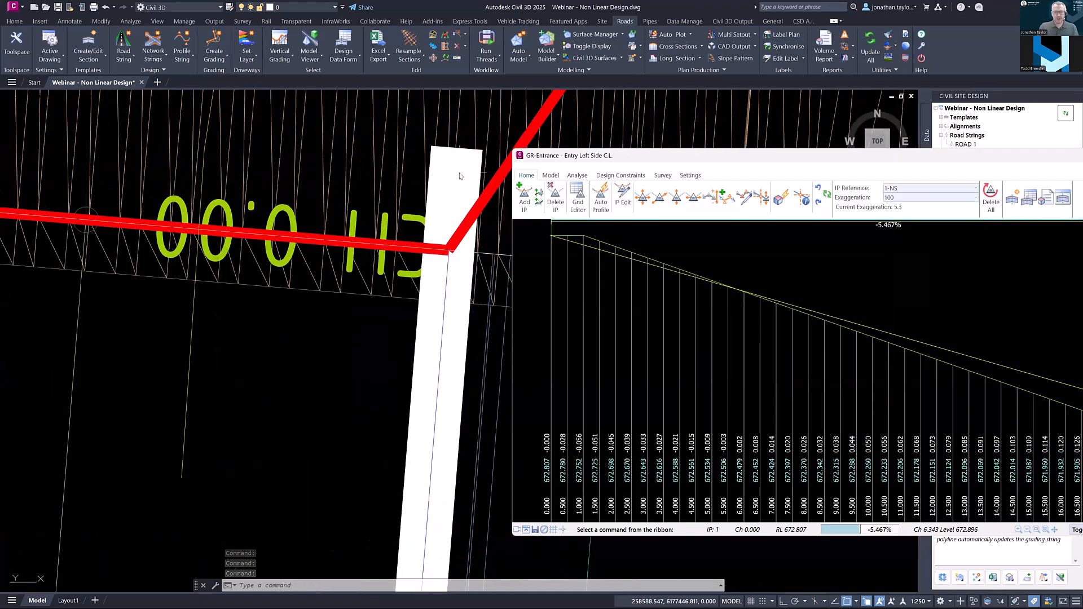
scroll(462, 172, down, 4)
key(ctrl)
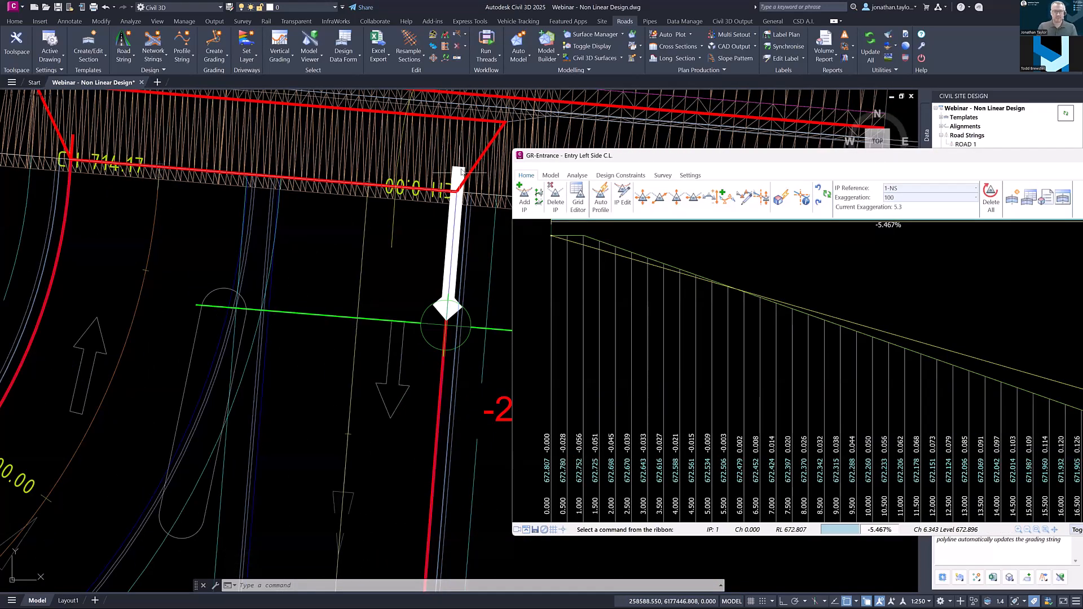
key(ctrl)
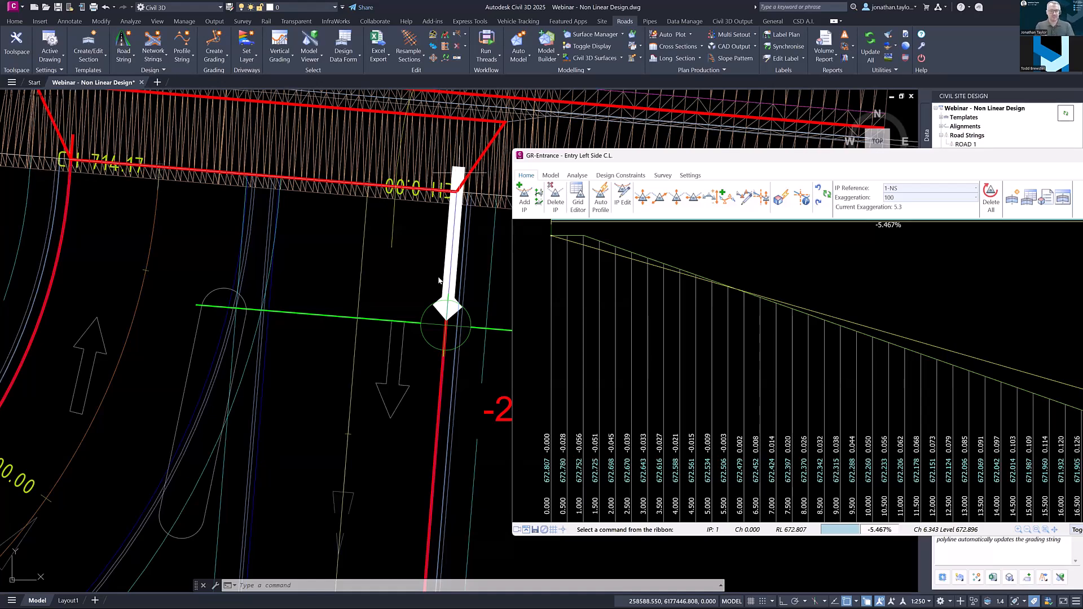
scroll(439, 280, down, 4)
scroll(398, 281, up, 2)
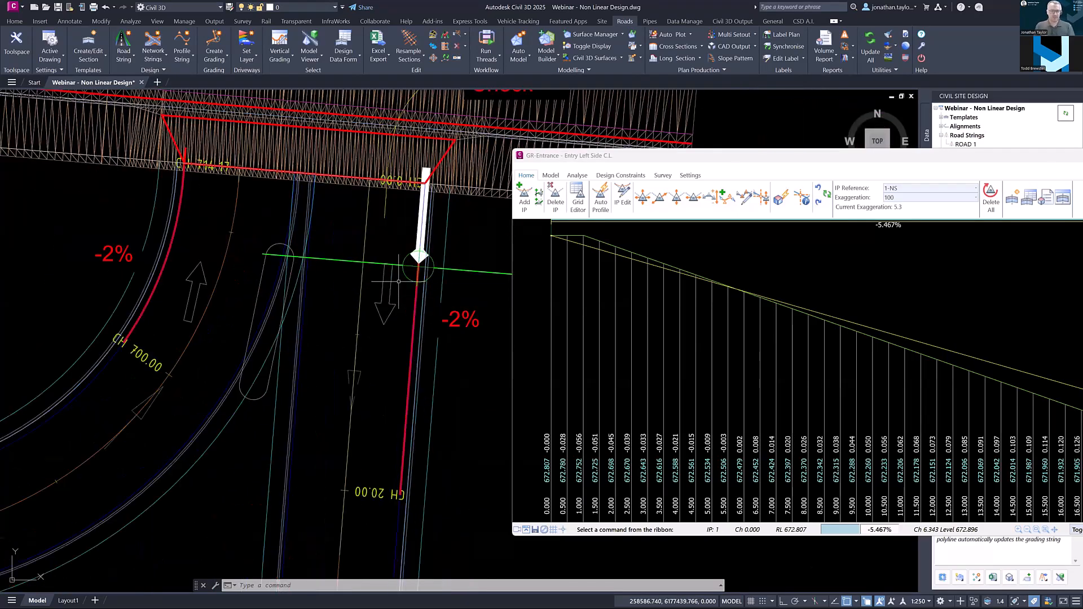
mouse_move(398, 281)
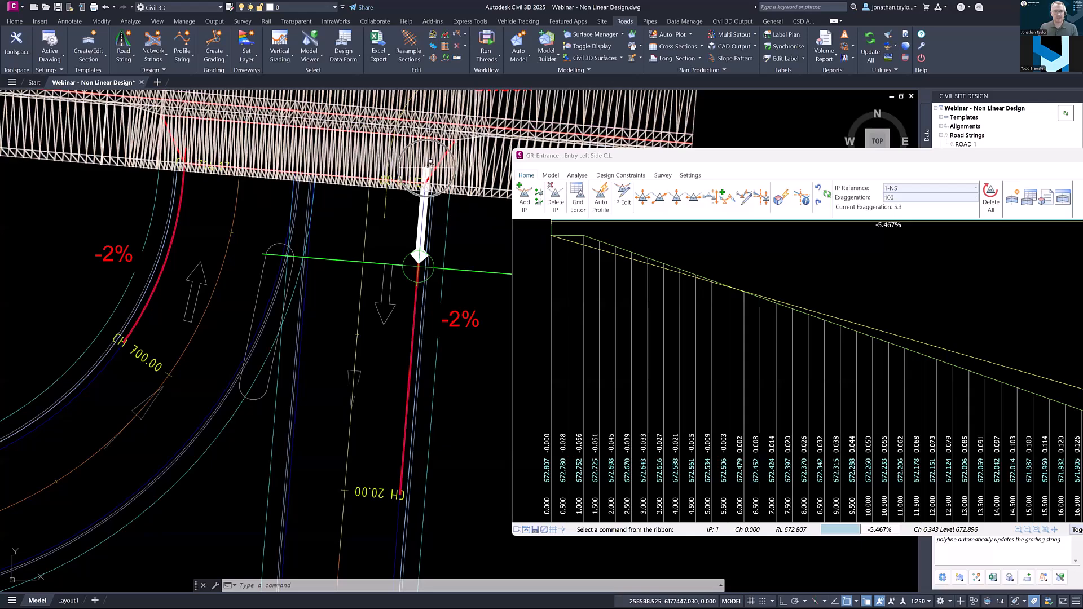
mouse_move(431, 162)
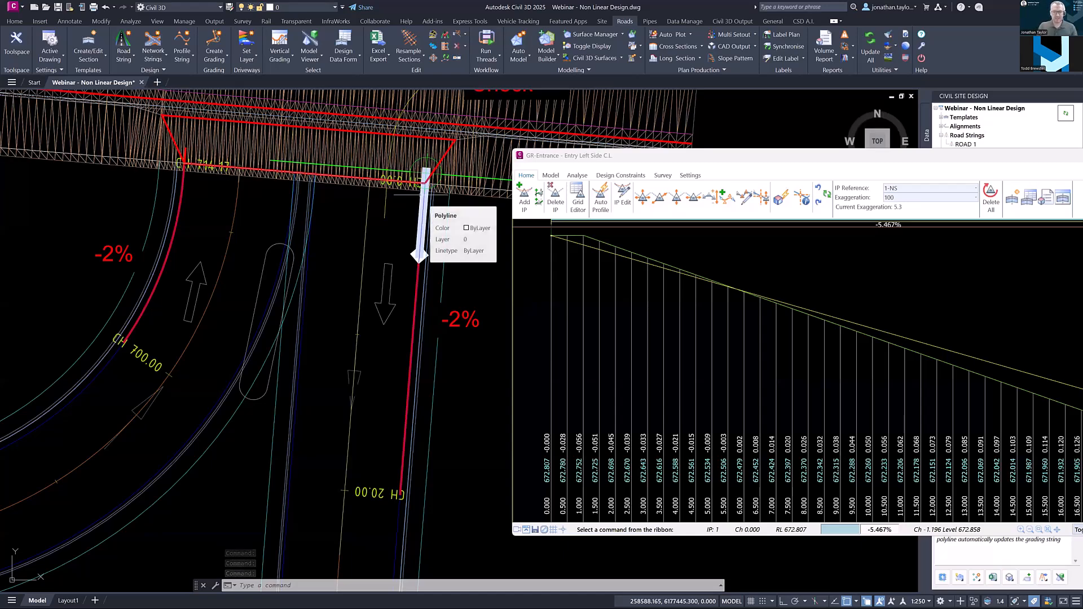
Open Auto Profile for the entry grading string and delete all its existing entries.
click(600, 205)
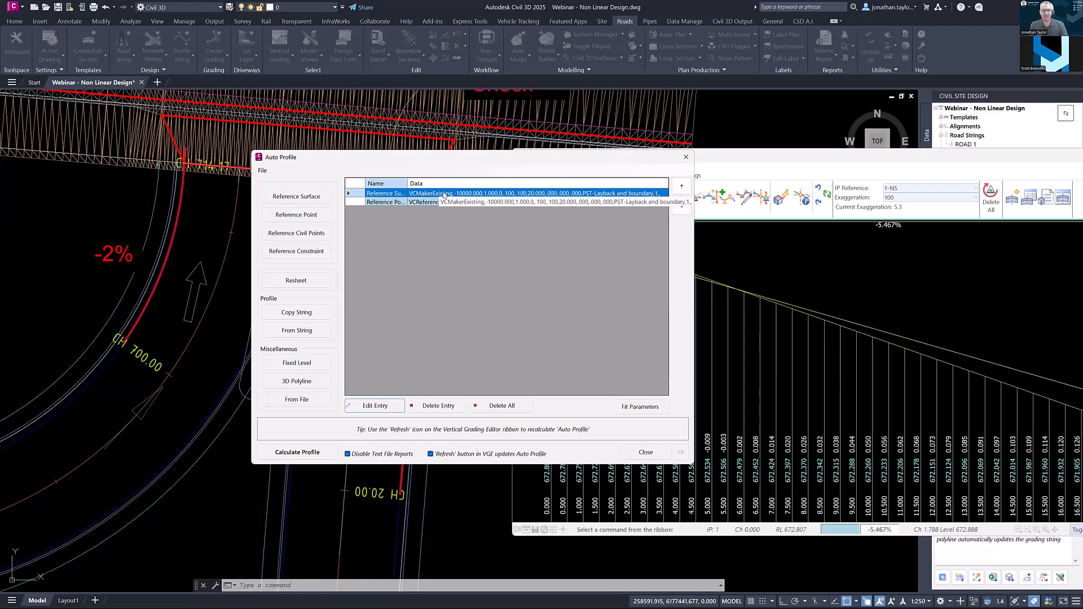
click(499, 406)
click(465, 332)
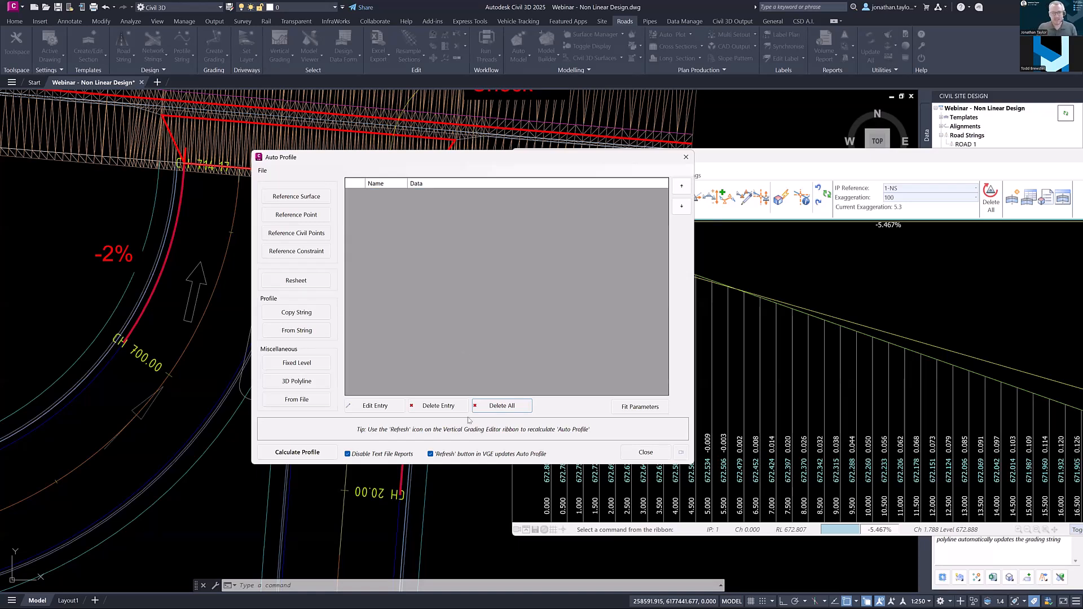
Add a Reference Surface auto-profile entry from chainage 0 to 1 on the PST-Boundary Extension surface, calculate the profile and close the dialog.
click(298, 453)
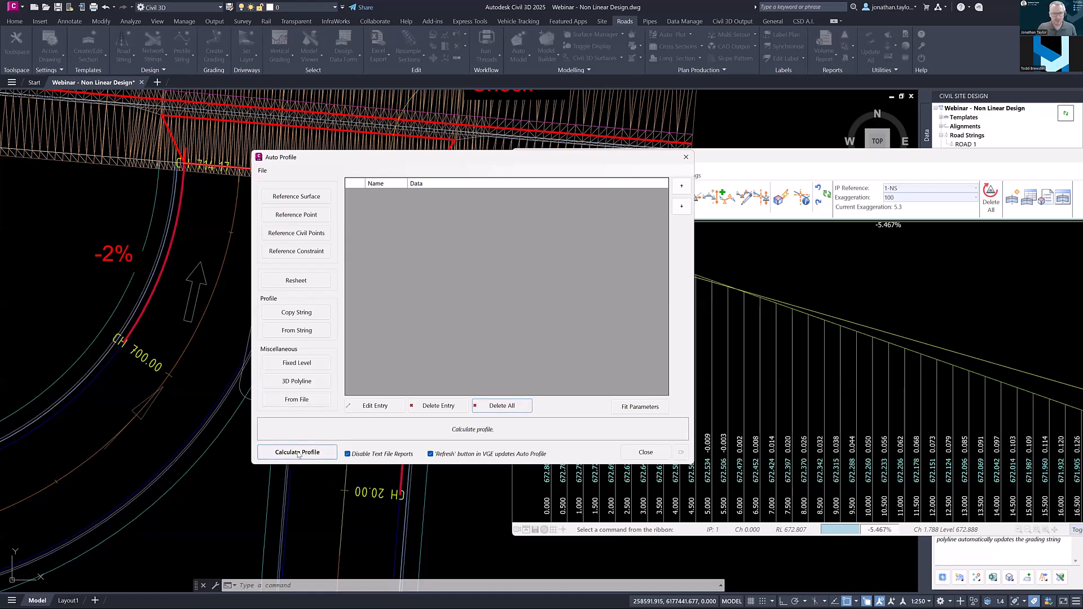
click(648, 452)
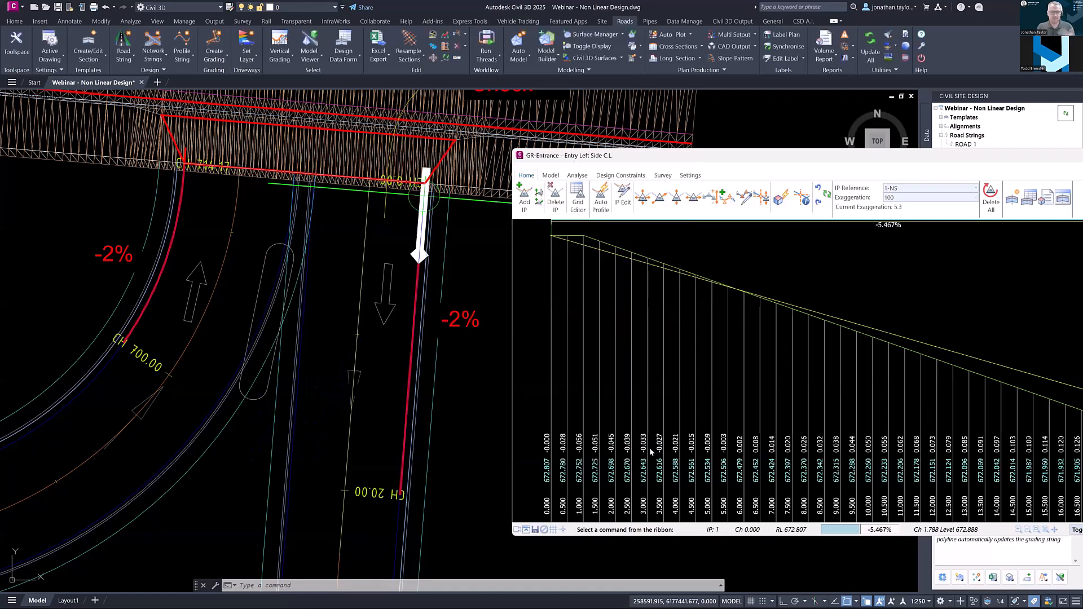
click(602, 199)
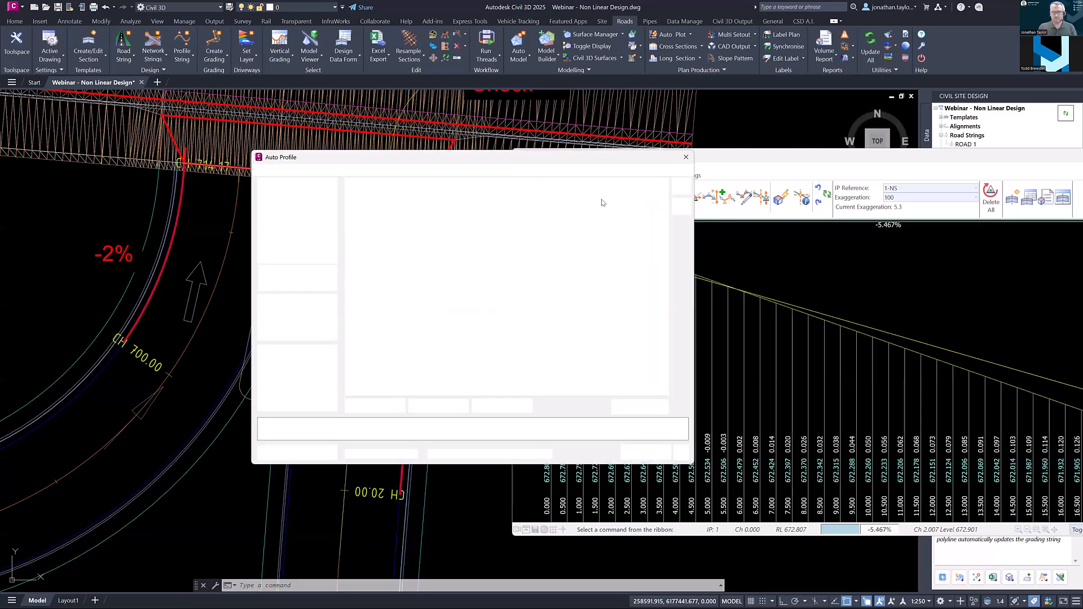
drag(581, 160, 944, 194)
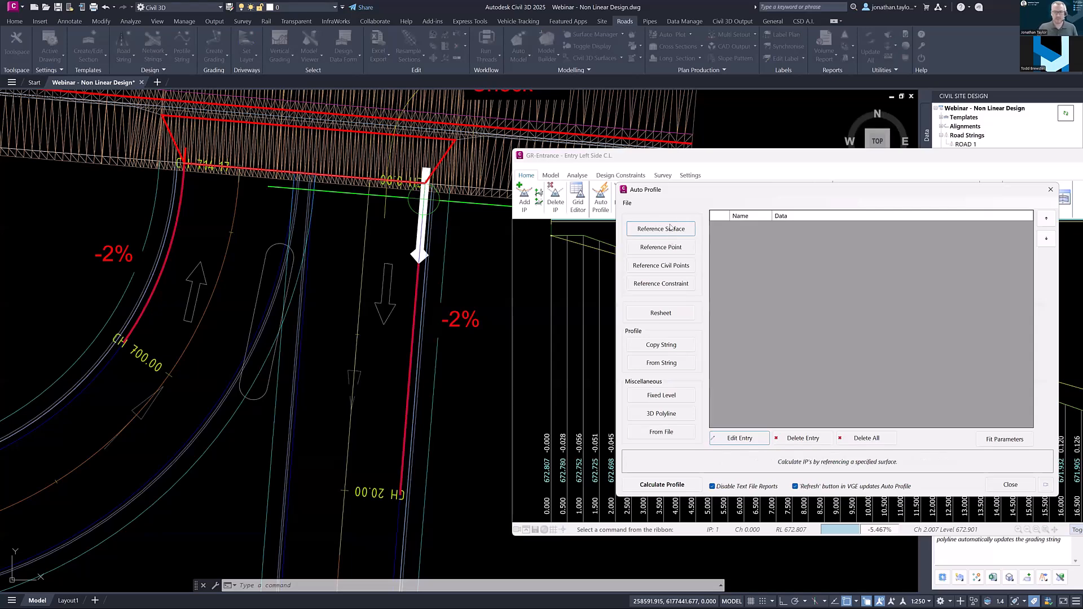
click(670, 228)
text(0)
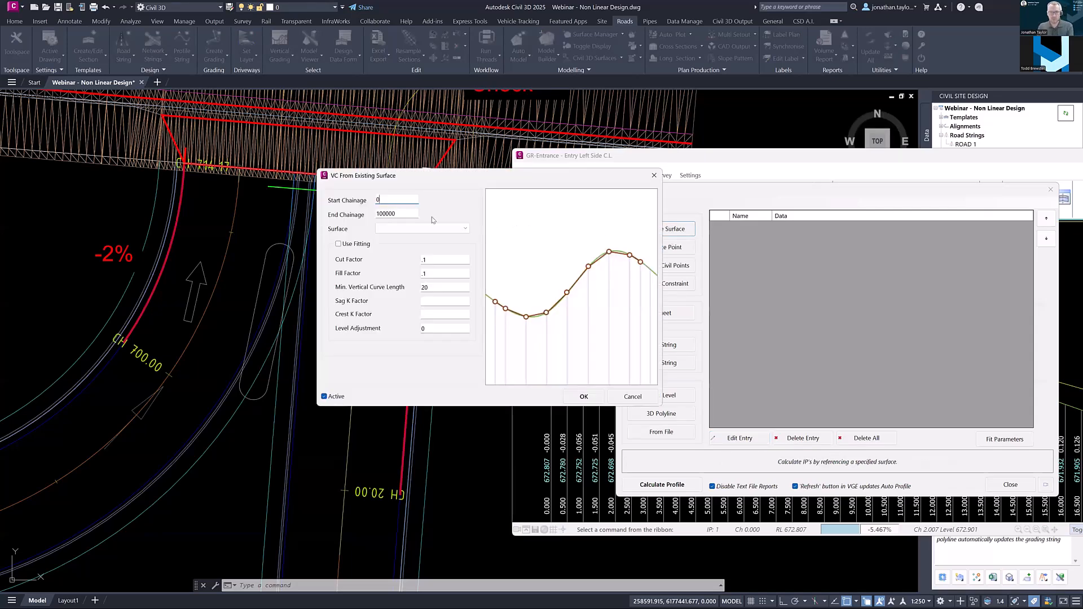
key(Tab)
text(1)
click(386, 229)
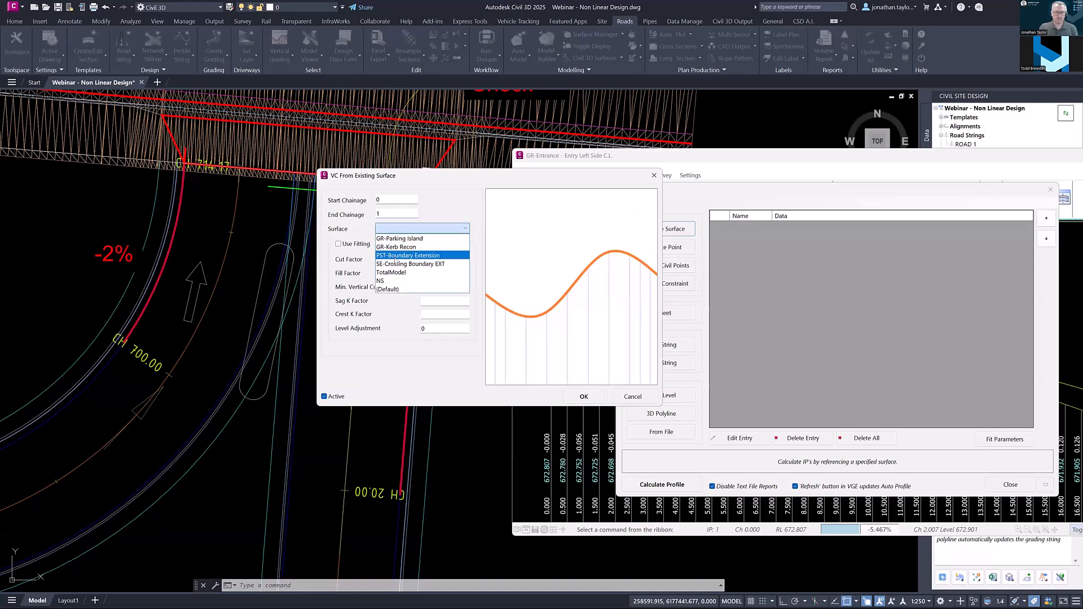
click(395, 257)
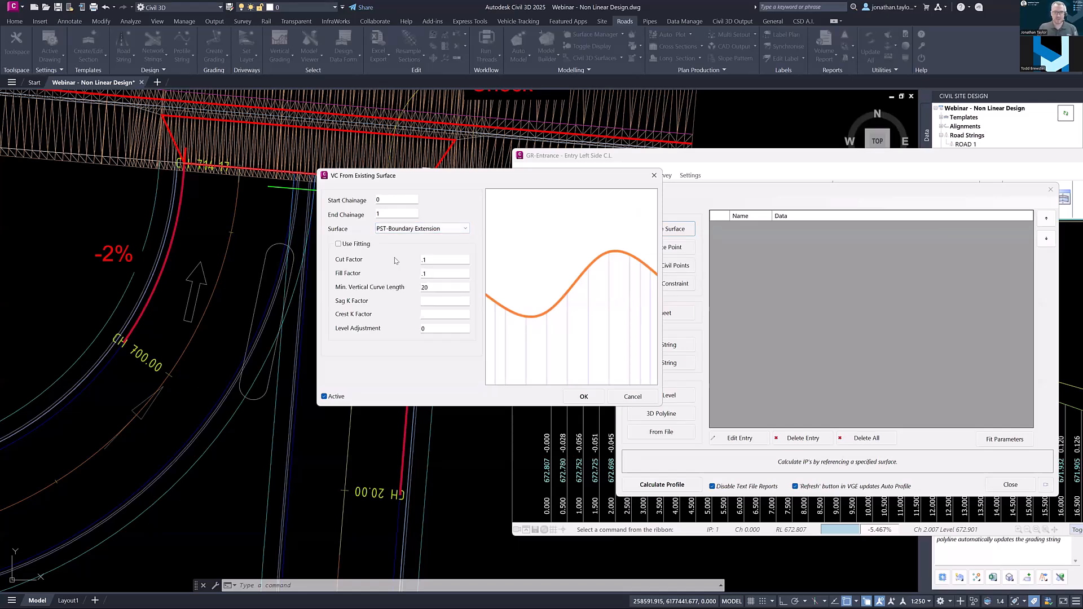
click(581, 397)
click(685, 484)
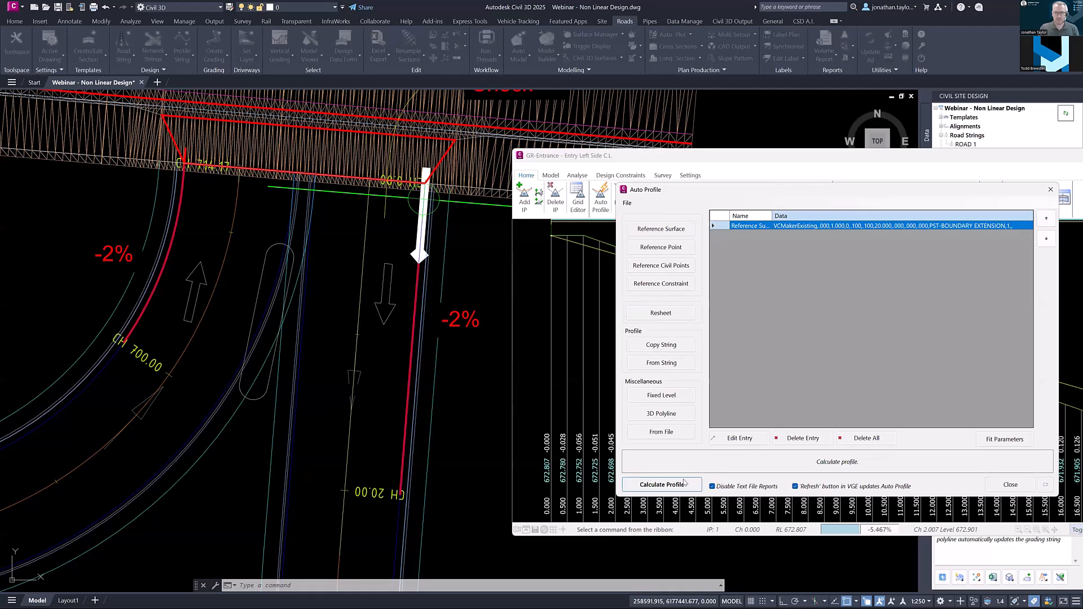
key(ctrl)
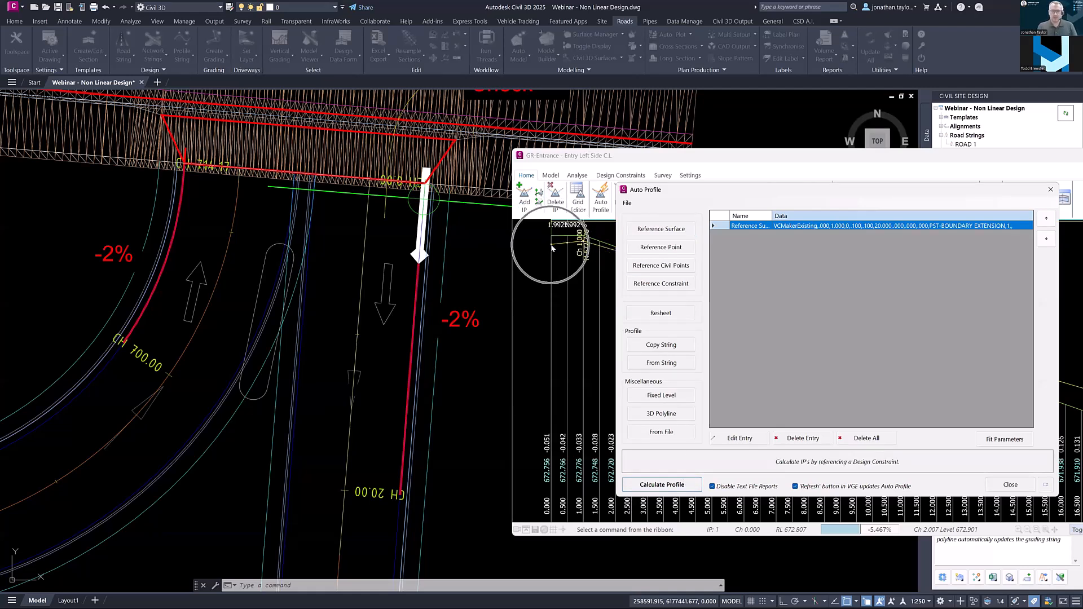
key(ctrl)
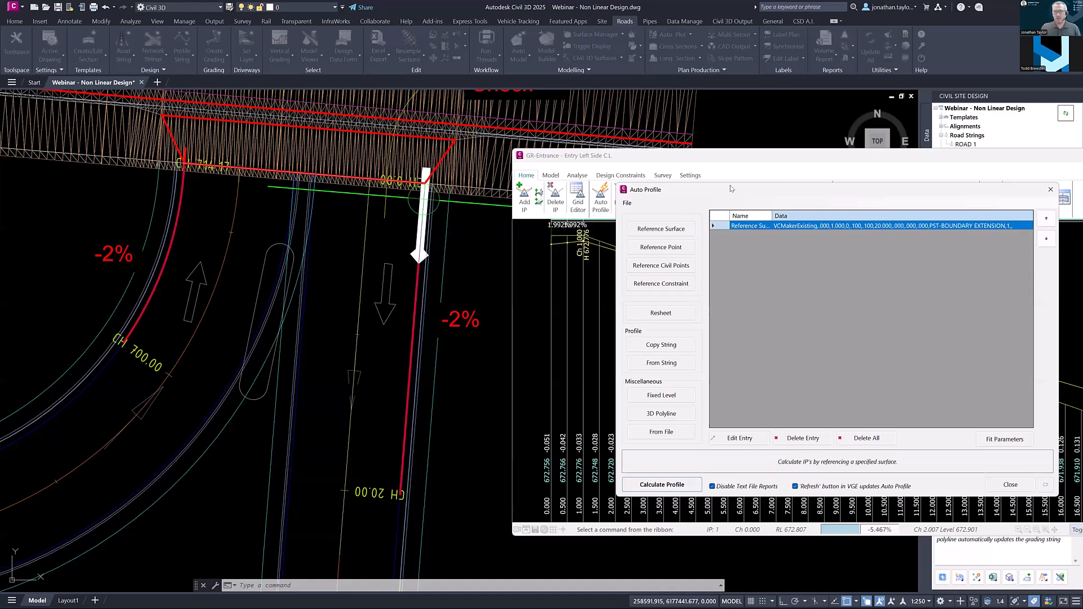
drag(725, 195, 170, 146)
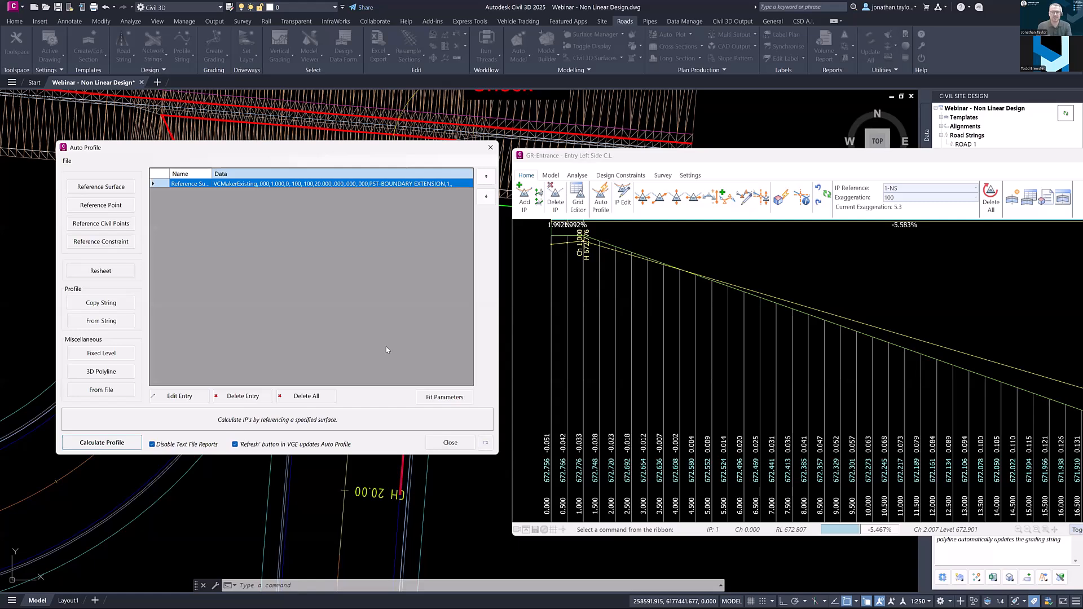
click(455, 445)
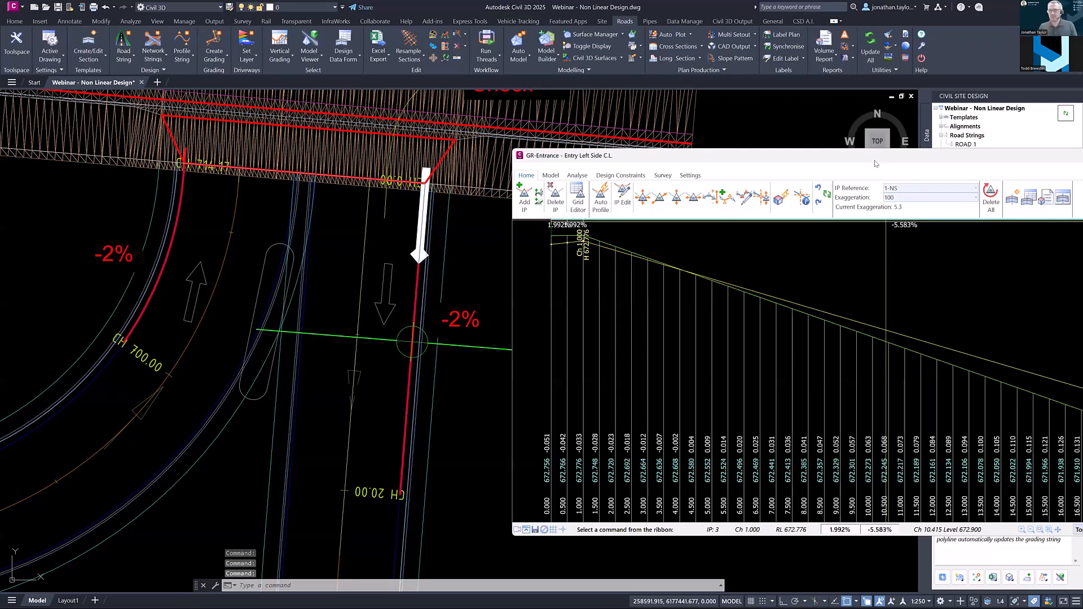
Create a new Project Design (Code) design constraint named -2% from Road1 CL for the entry grading string.
drag(875, 164, 692, 156)
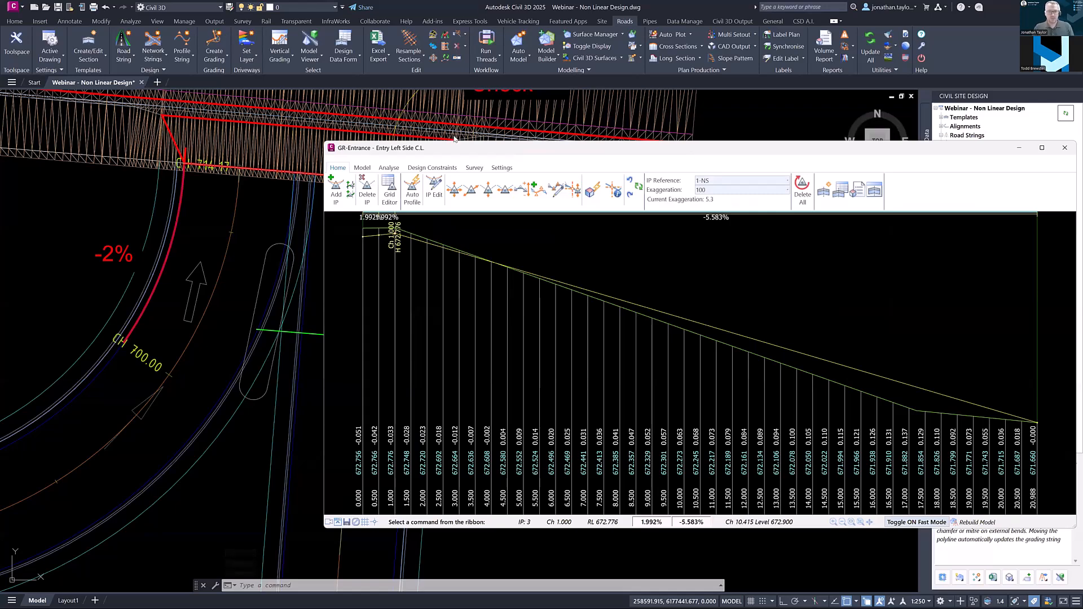
click(443, 168)
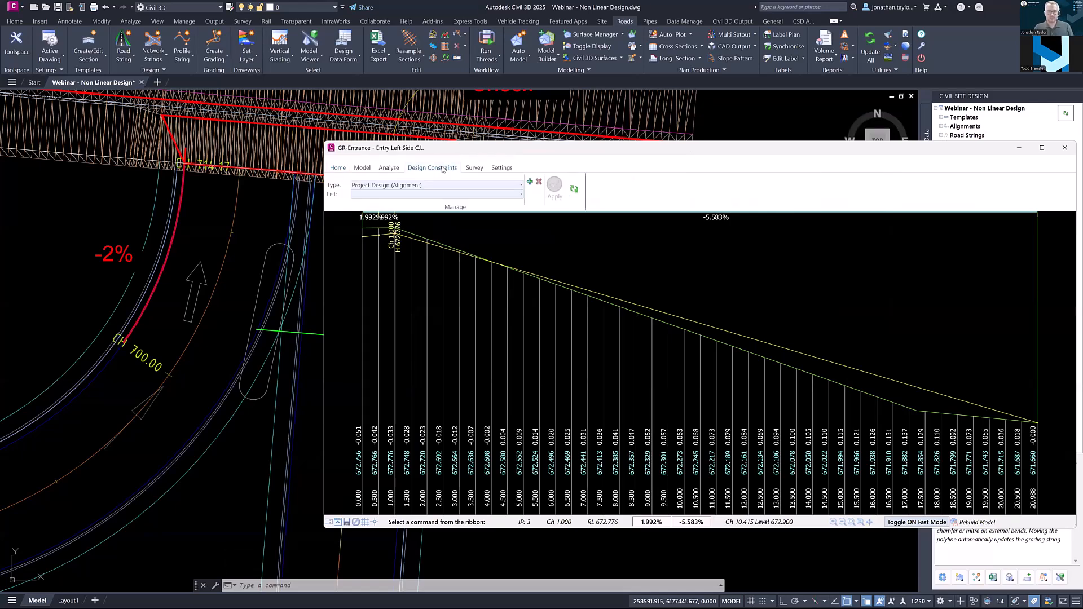
click(521, 186)
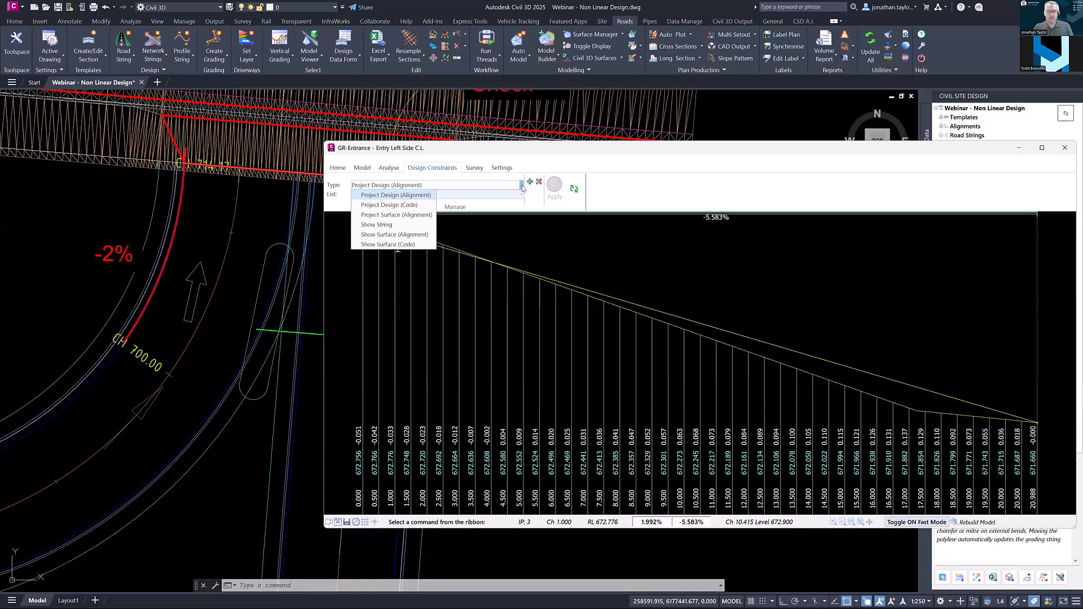
click(428, 206)
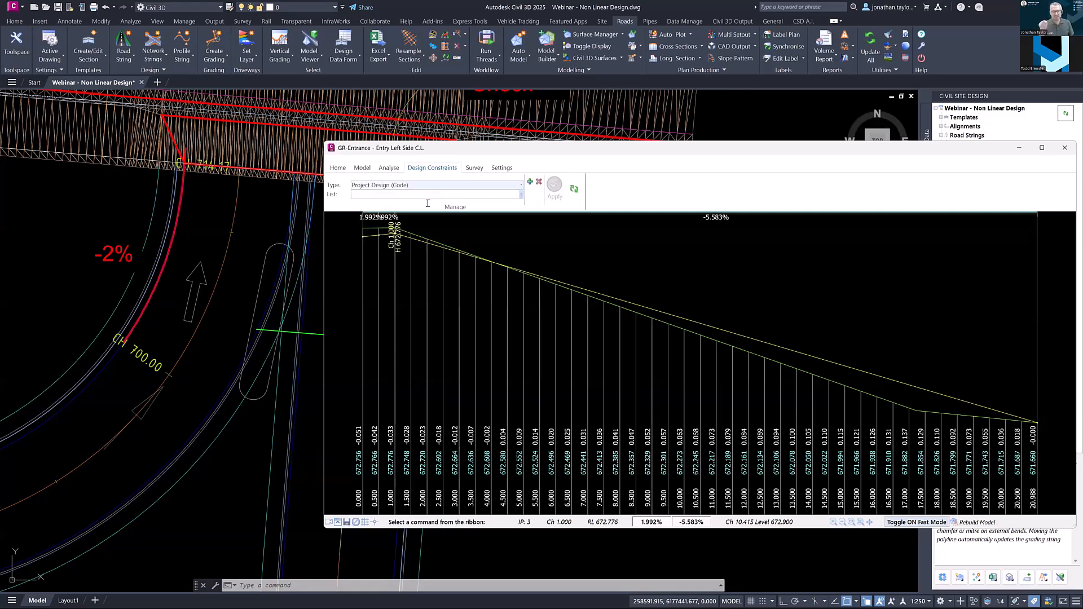
click(530, 182)
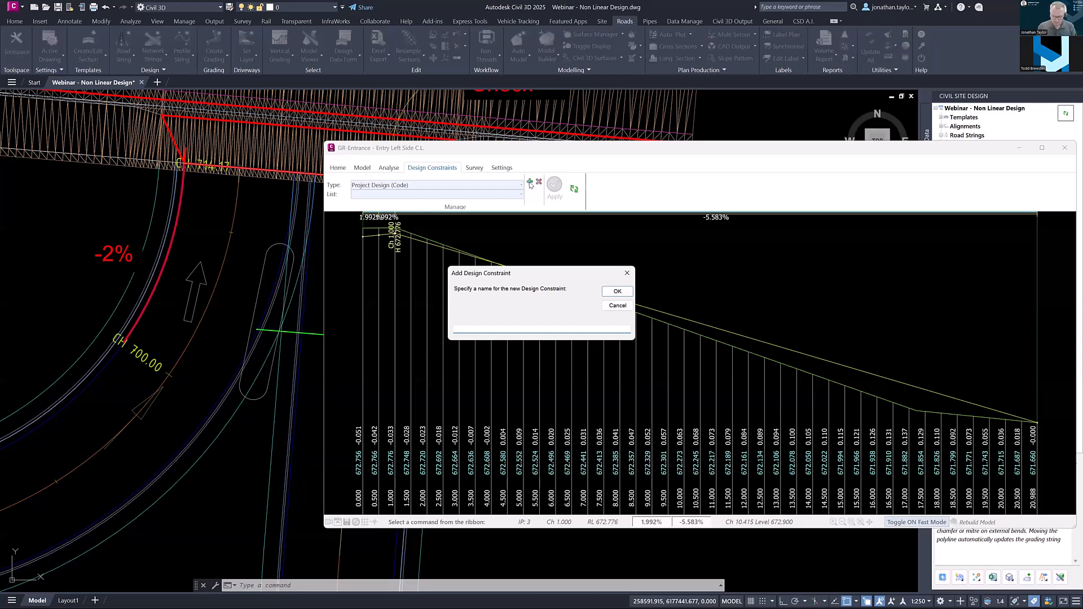
text(-2% fr)
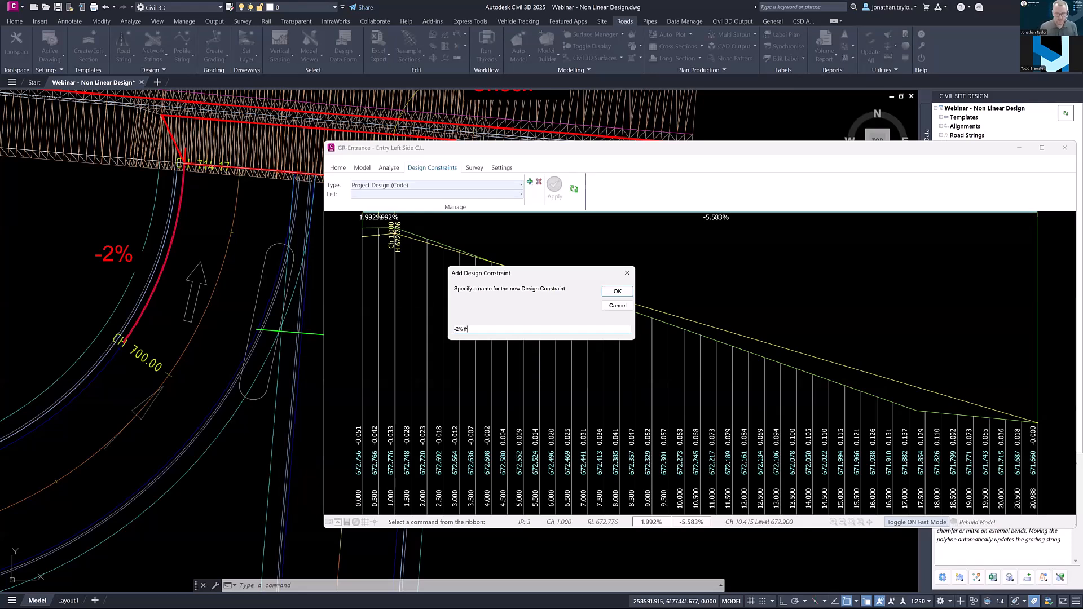
text(om Road1 CL)
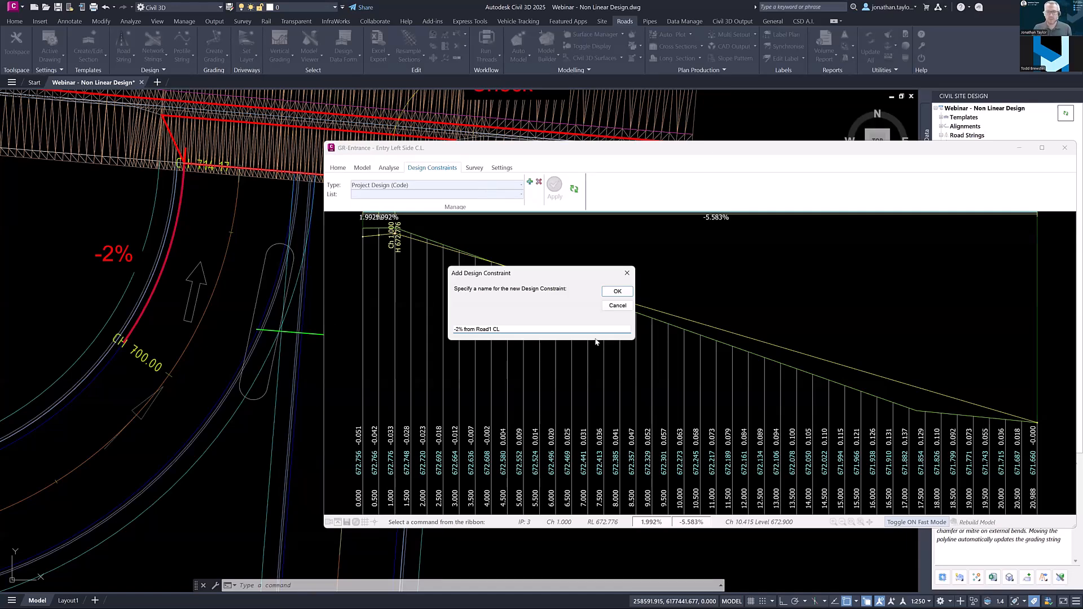
click(617, 292)
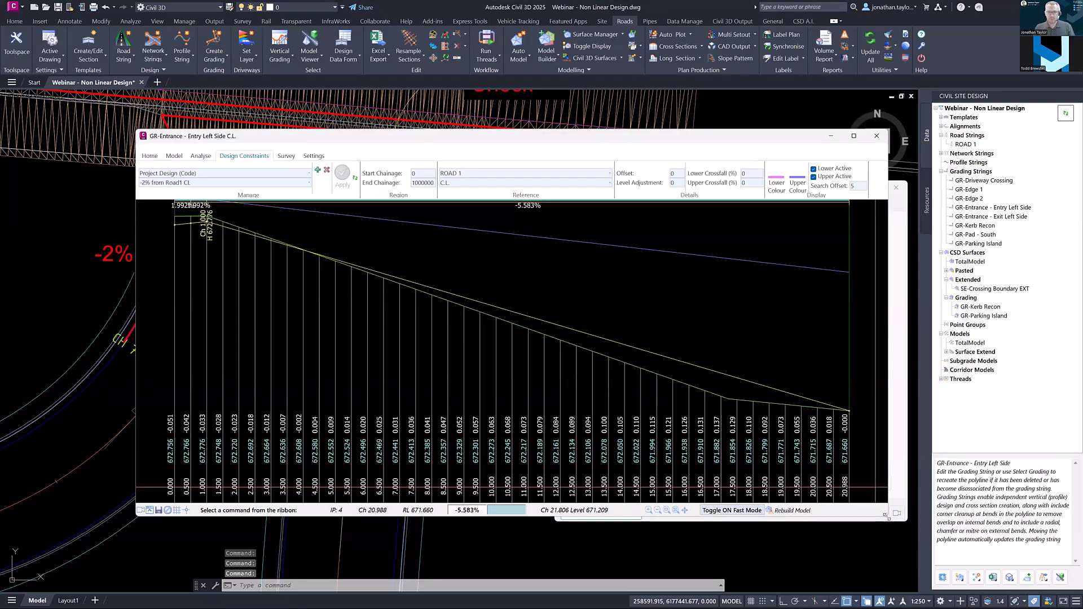
Set the constraint's lower crossfall to -2%, turn off the upper limit, and apply it.
drag(886, 515, 1032, 563)
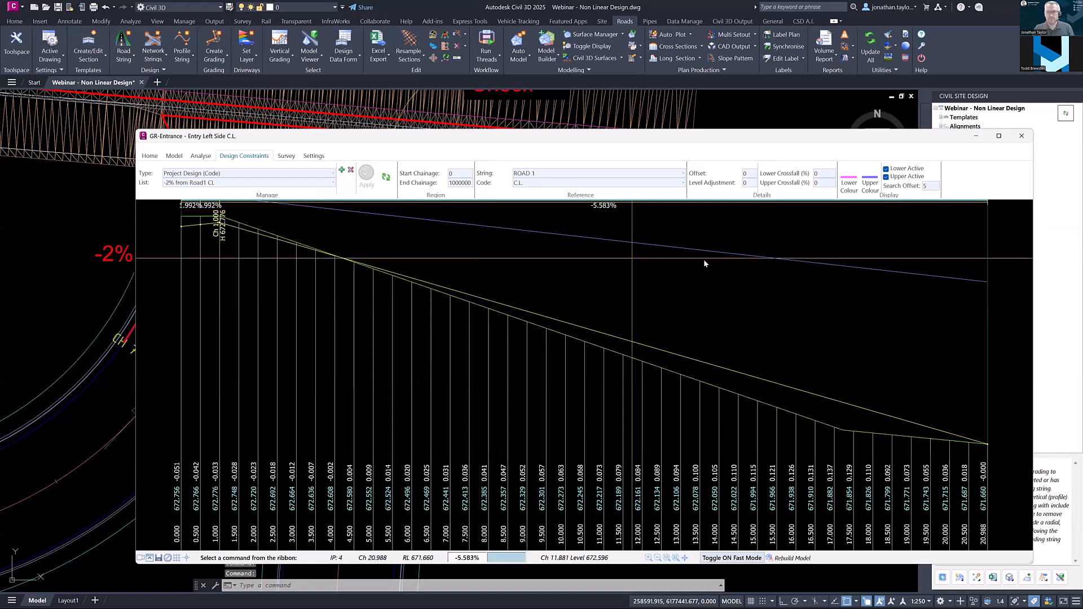
double_click(818, 174)
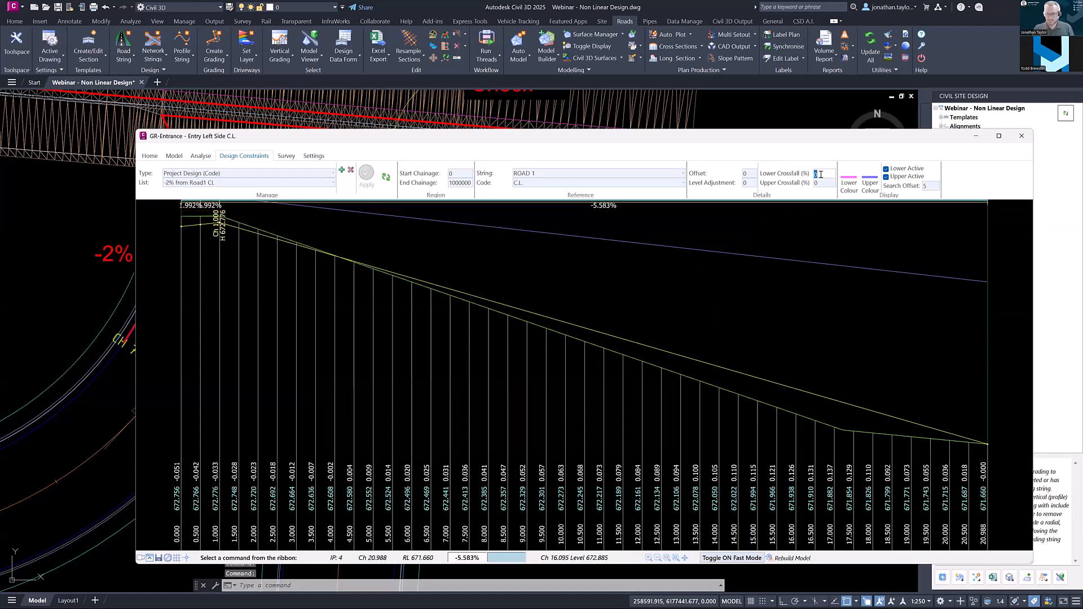
text(-2)
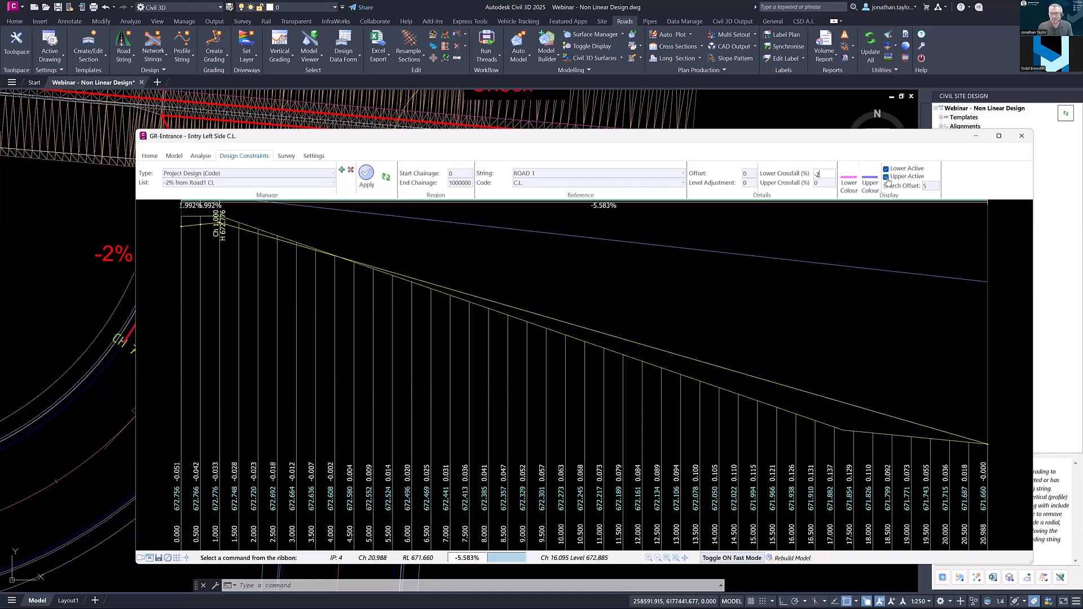
click(818, 184)
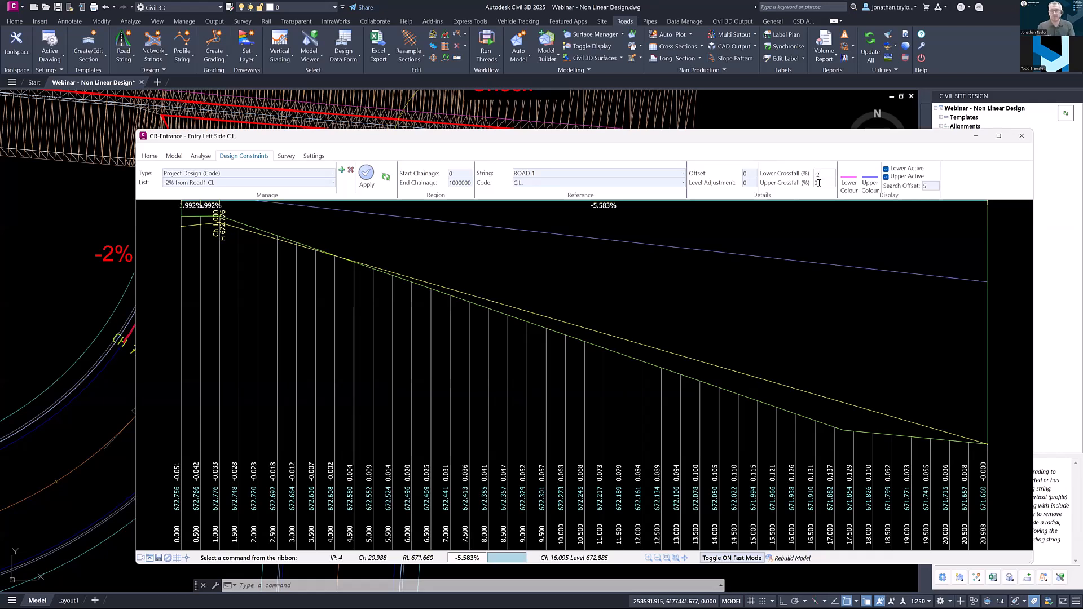
click(886, 177)
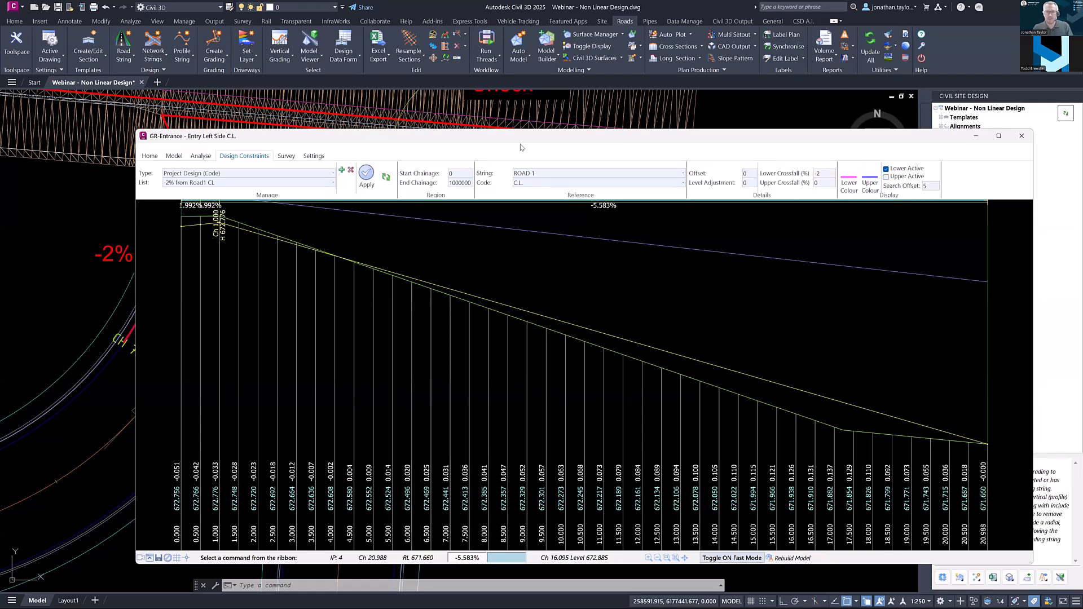
click(367, 175)
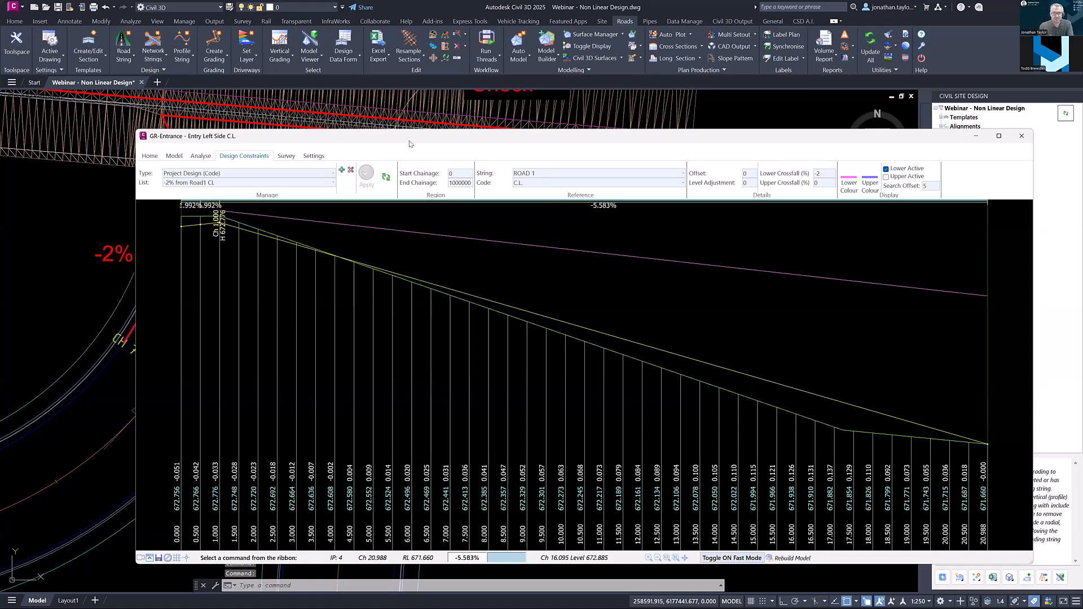
Switch the IP reference of the vertical grading editor to the 2-L:-2% from Road1 CL constraint.
drag(409, 142, 421, 130)
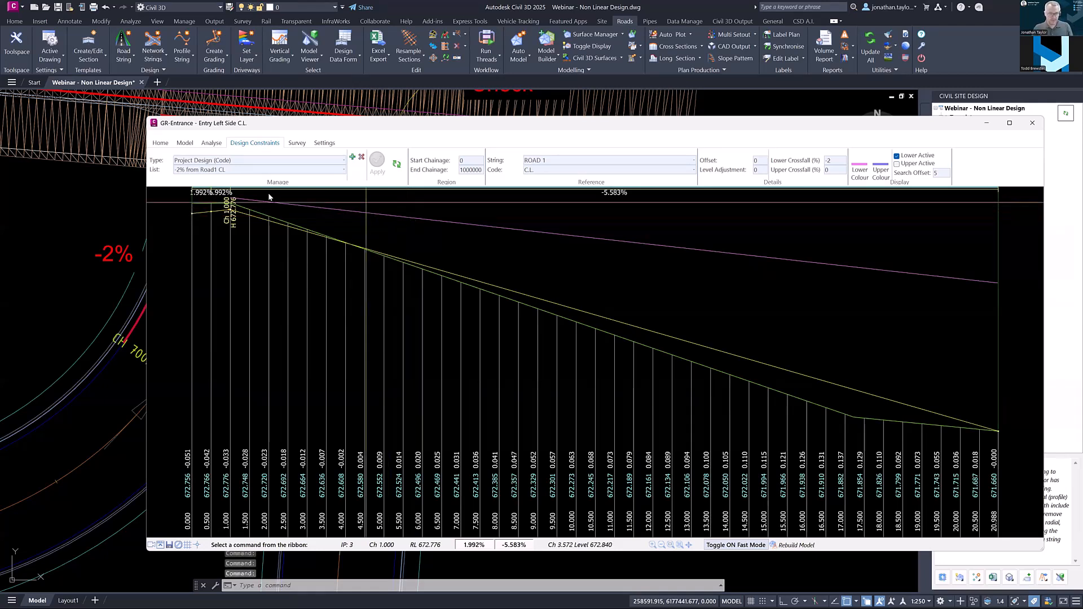
click(229, 211)
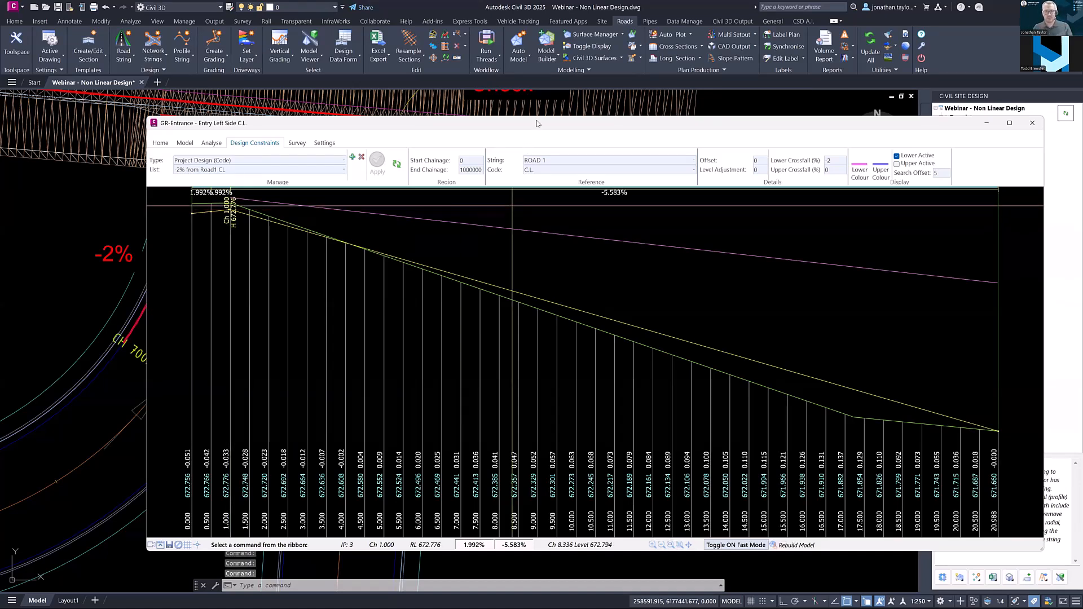
drag(539, 127, 539, 137)
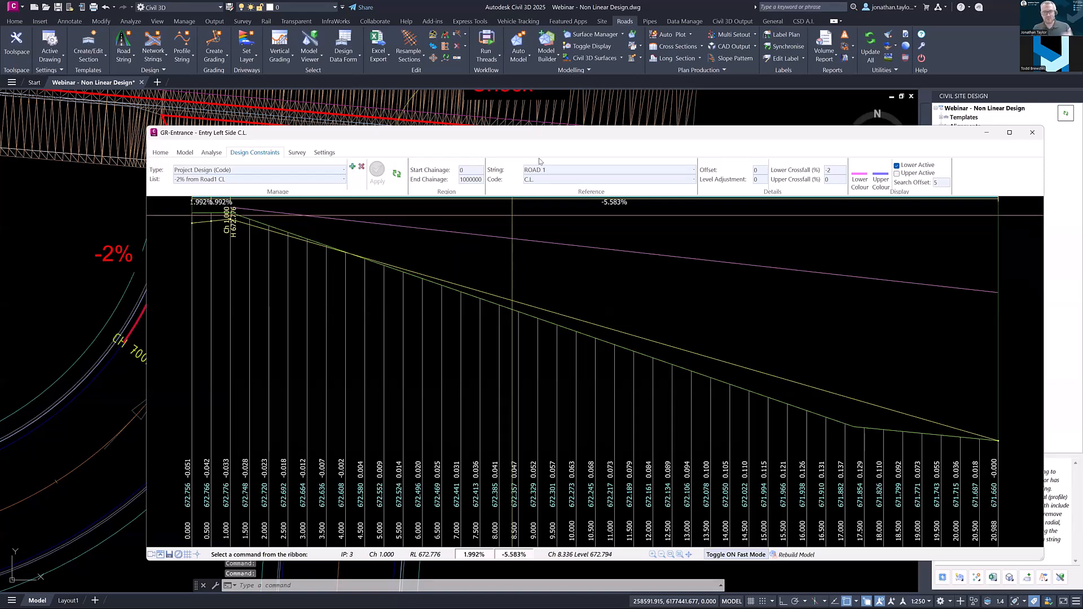
drag(538, 136, 484, 122)
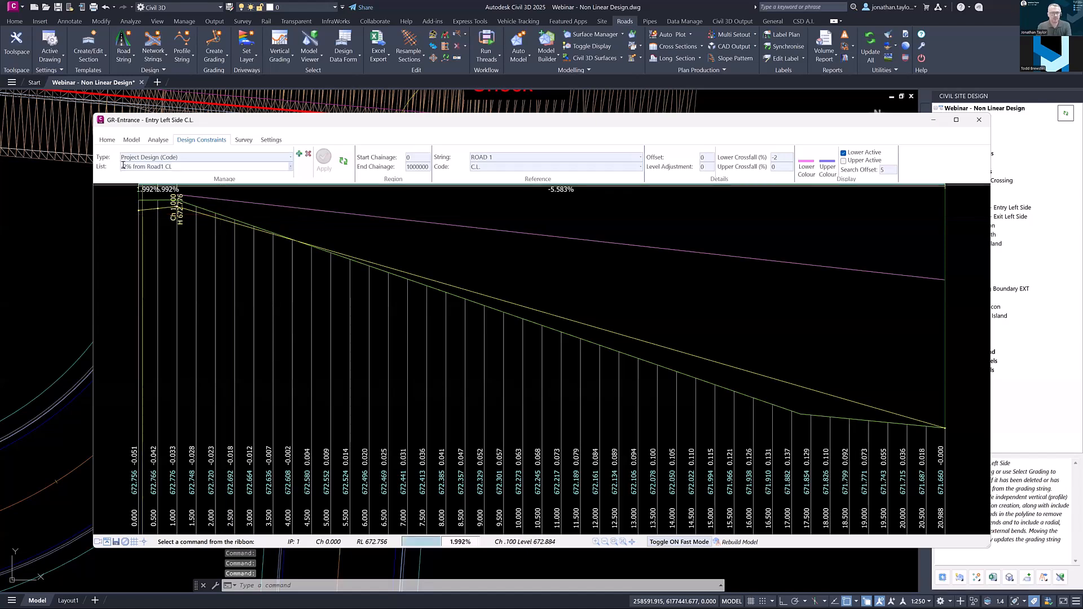
click(107, 141)
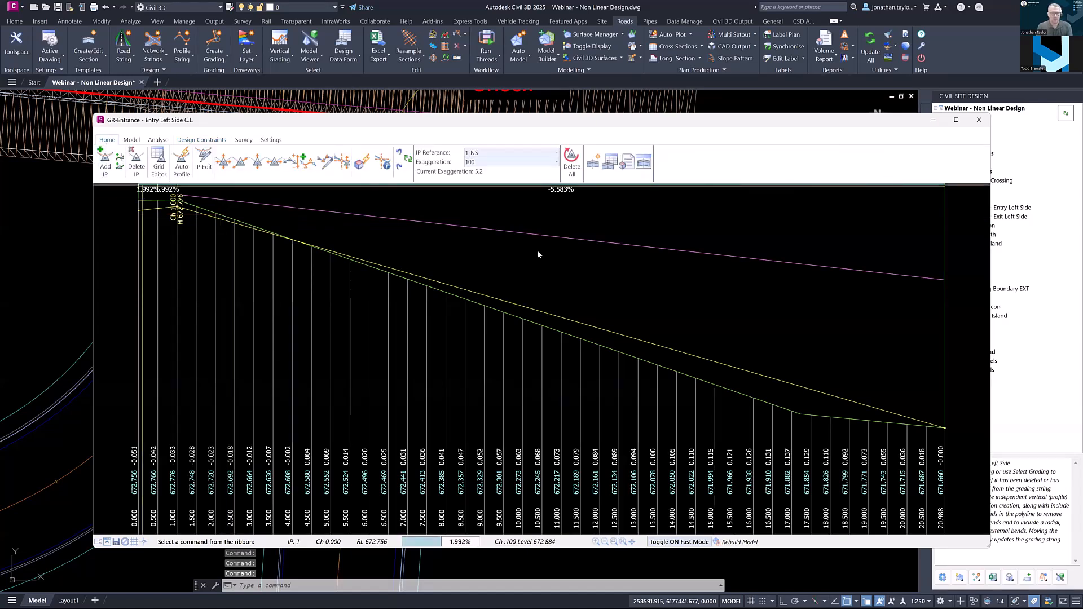
click(557, 155)
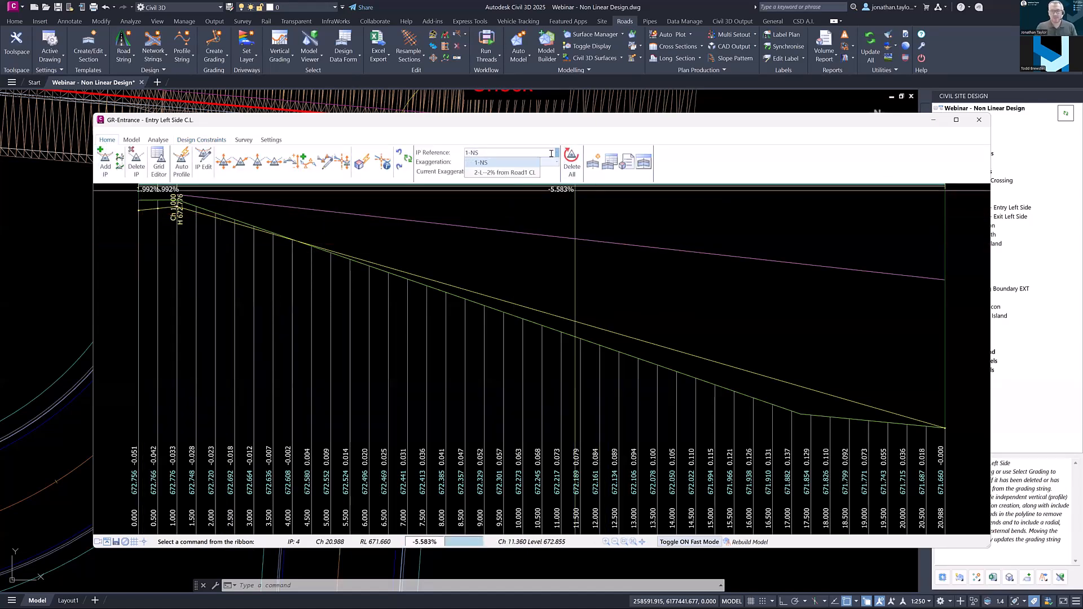
click(516, 174)
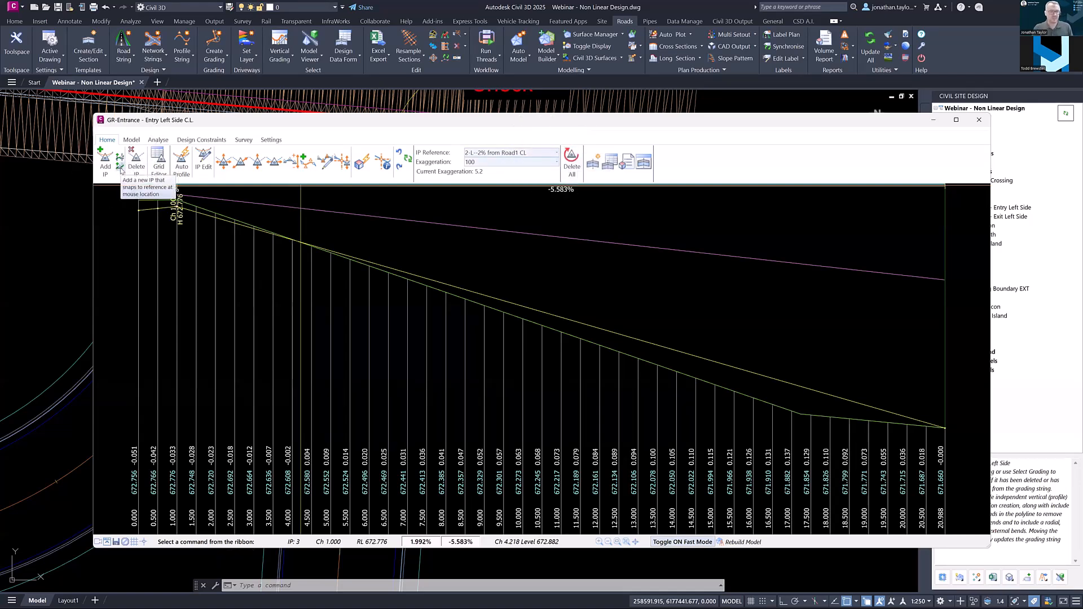
click(556, 153)
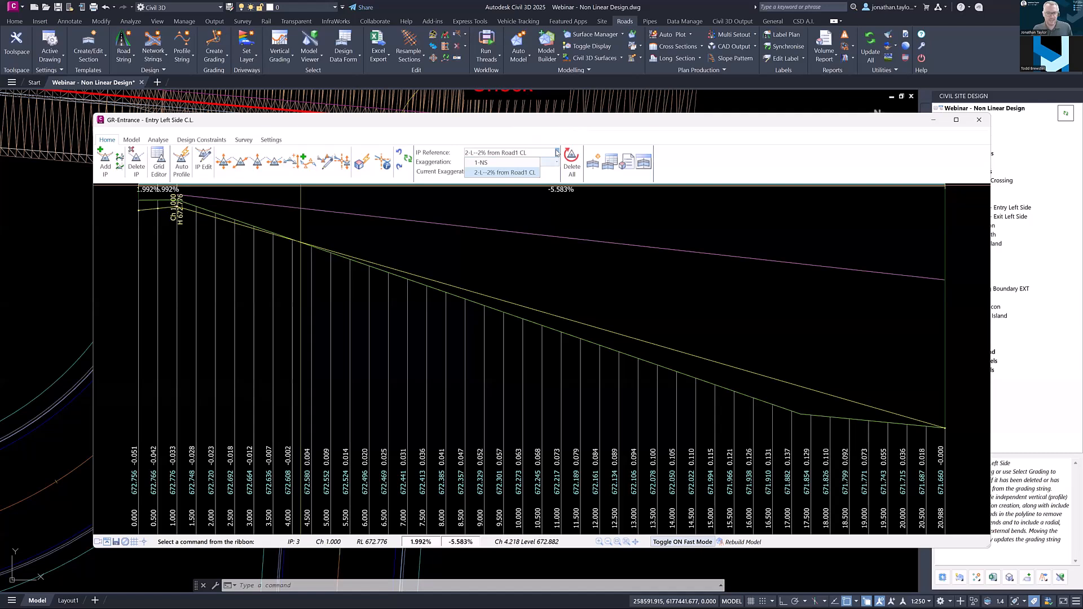
click(526, 172)
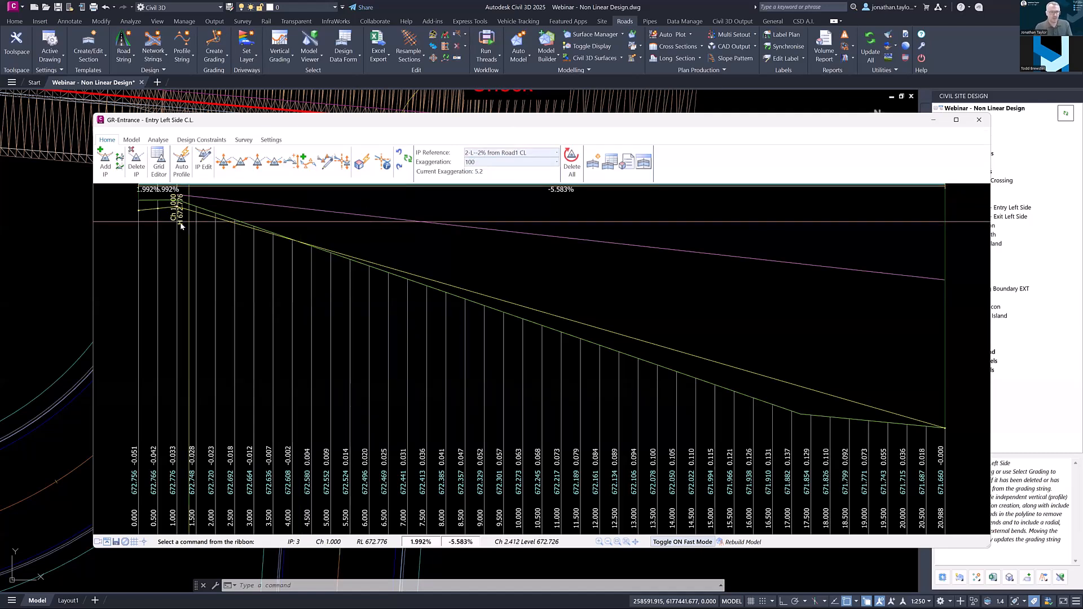
Delete two intermediate IPs from the entry grading profile.
click(119, 158)
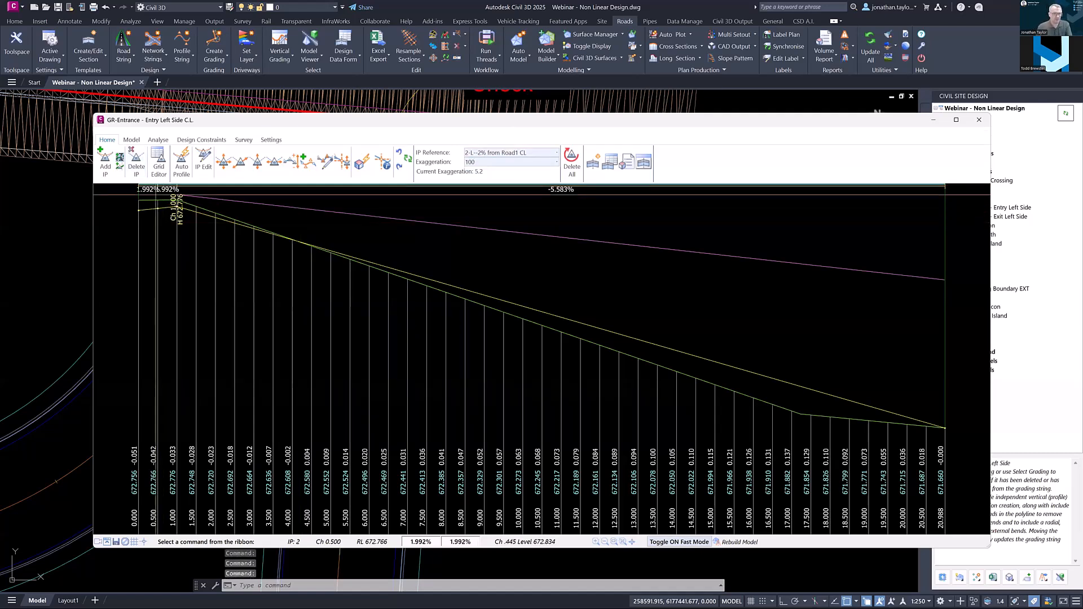
click(596, 257)
click(690, 262)
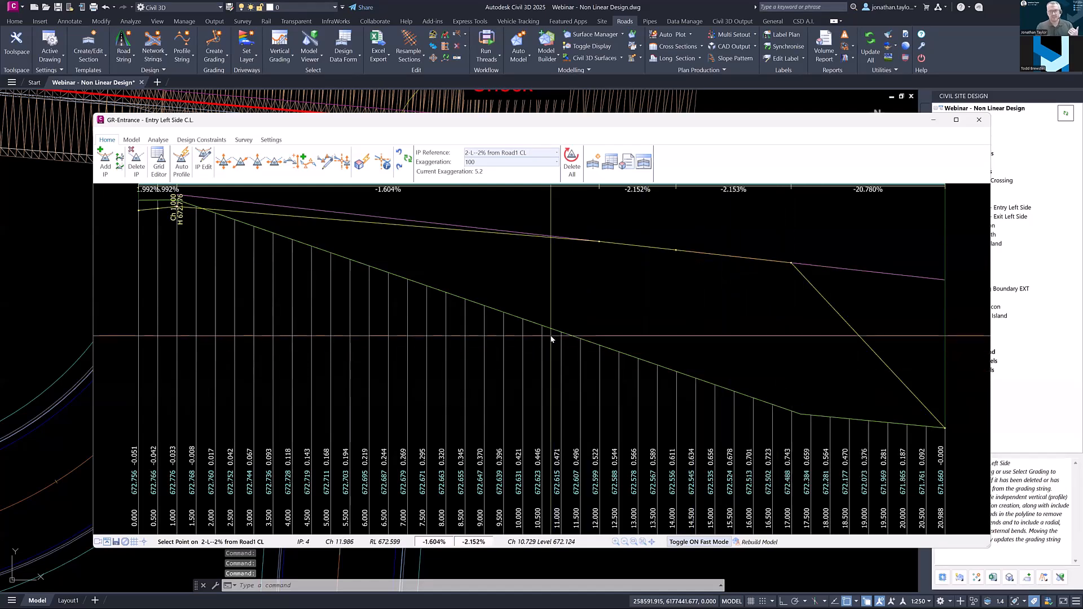
key(Escape)
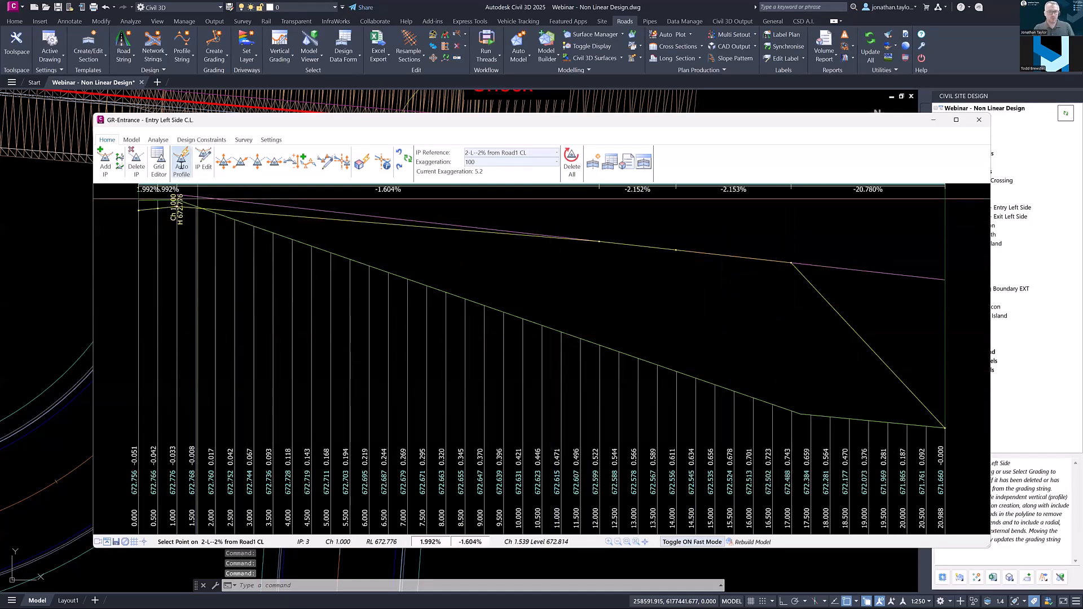
Add a Reference Constraint auto-profile entry starting at chainage 8 using the -2% from Road1 CL constraint, then calculate the profile and close.
click(181, 163)
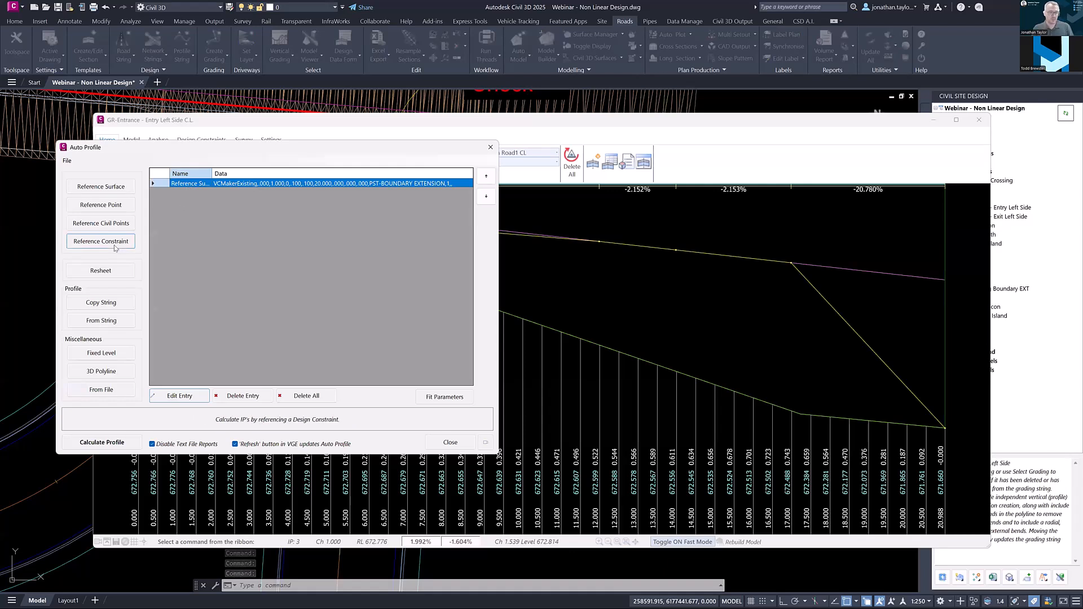
click(115, 242)
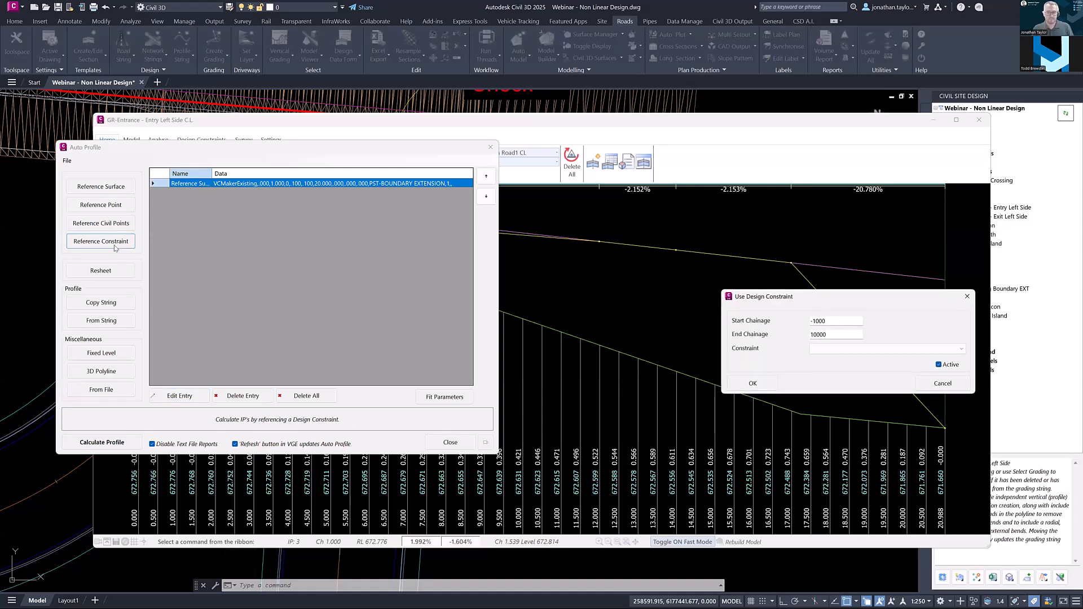
double_click(838, 324)
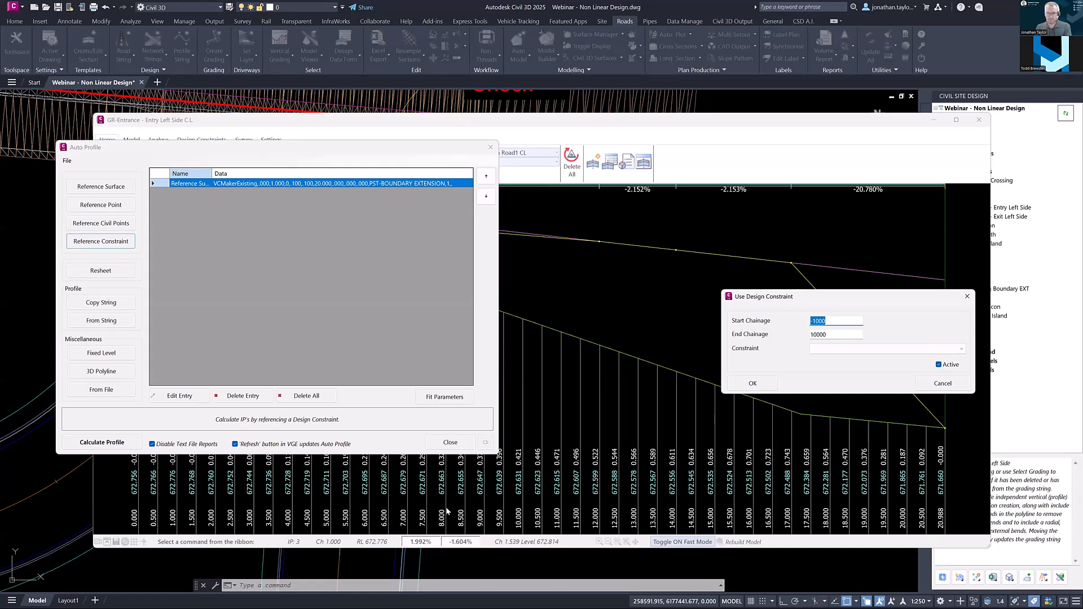
text(8)
click(840, 351)
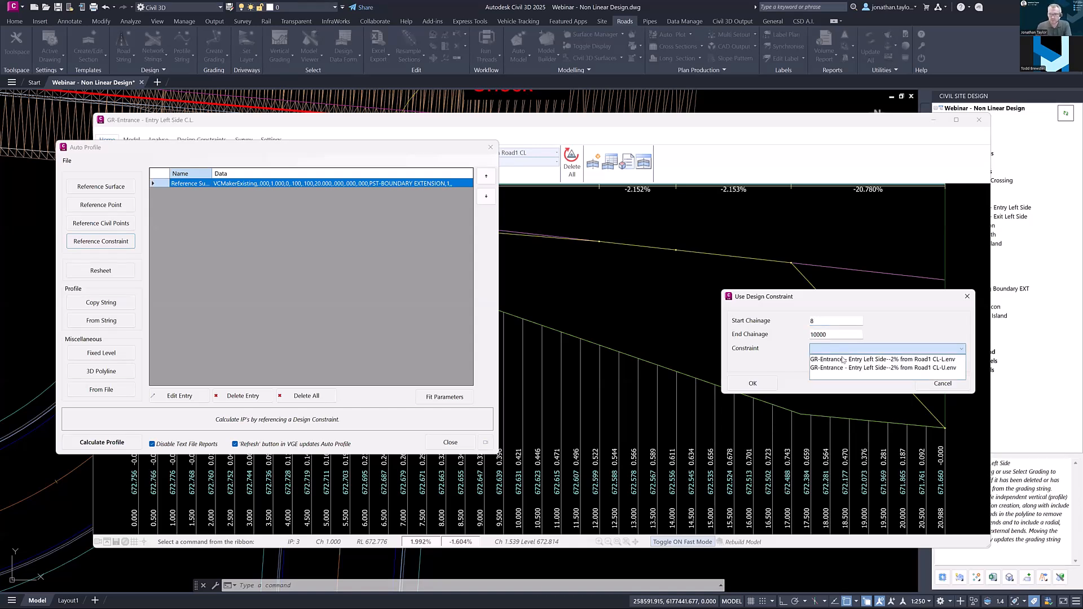
click(946, 367)
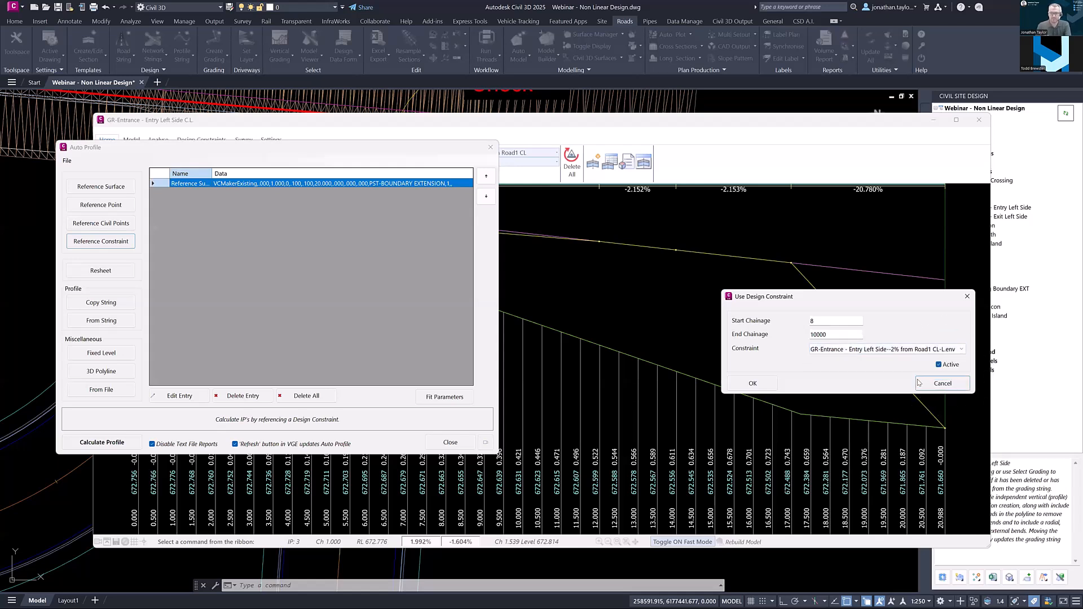
click(753, 383)
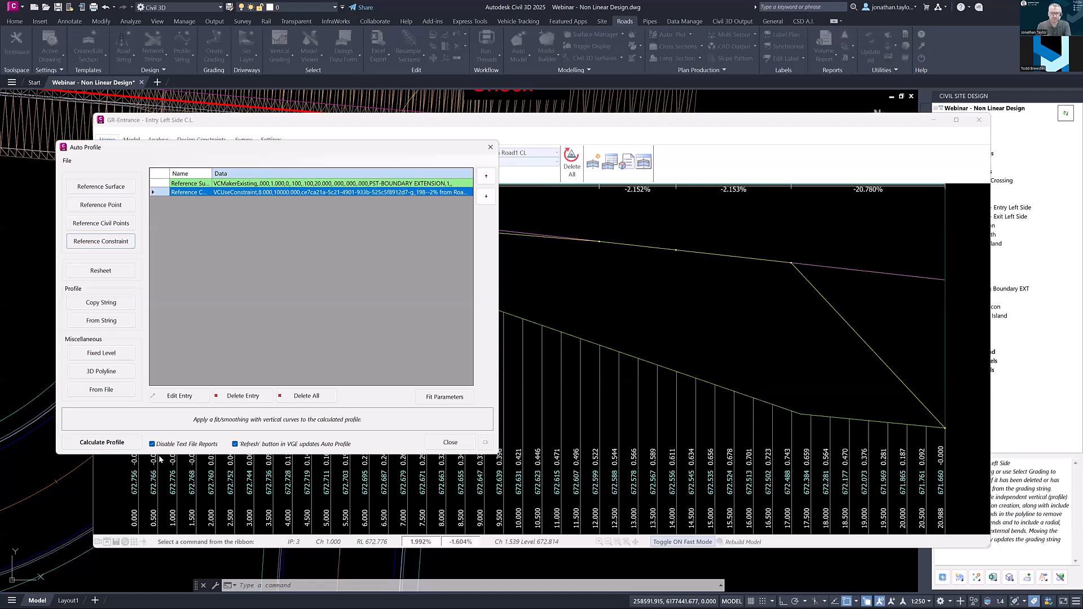
click(100, 442)
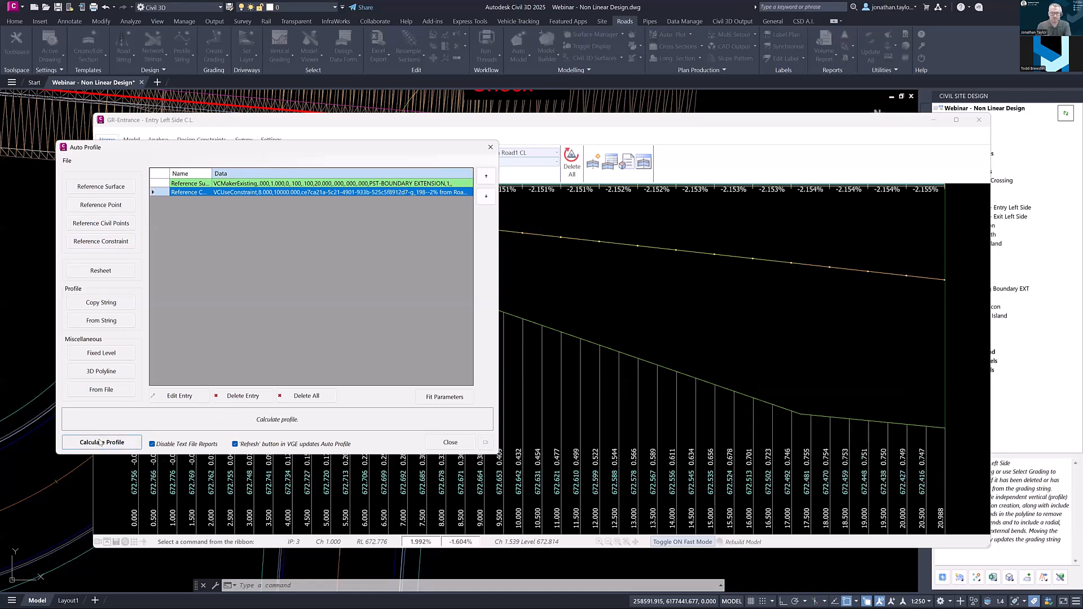
click(451, 442)
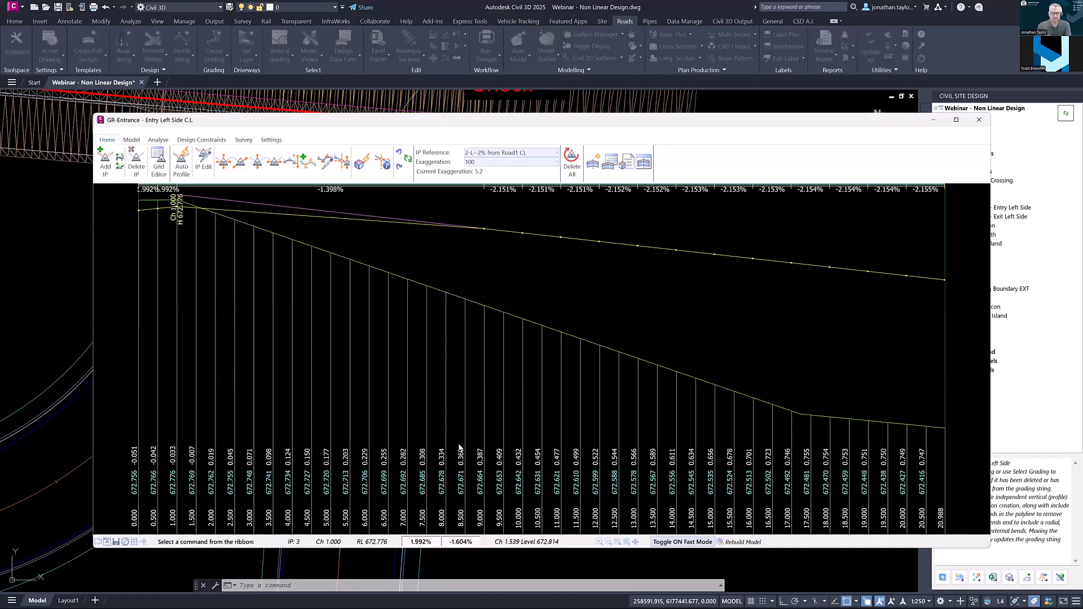
Examine the plan layout and the inserted chainages list of the ROAD 1 string.
click(179, 222)
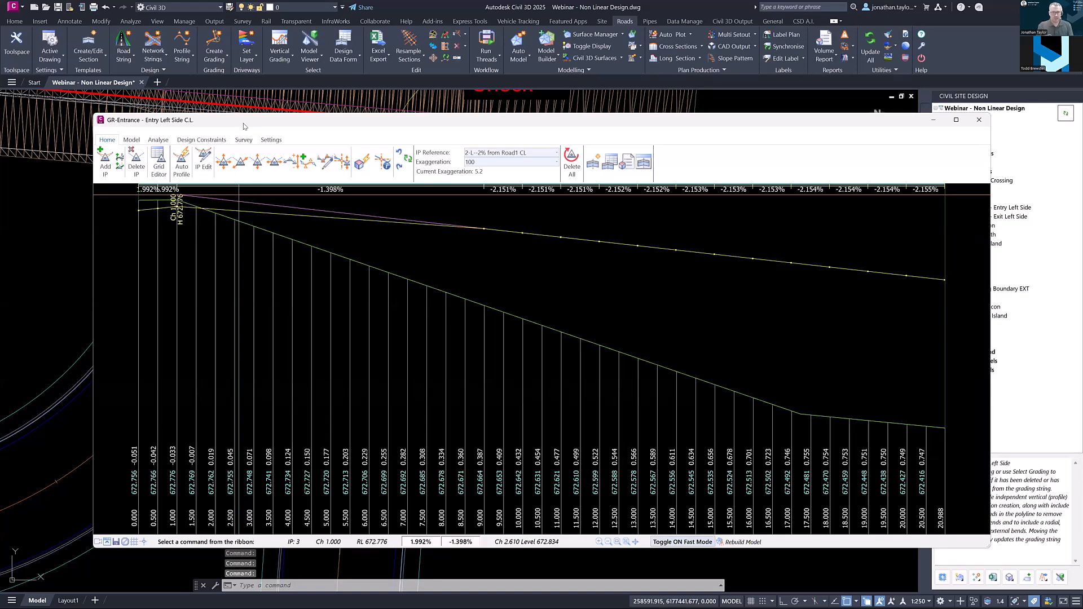
drag(244, 125, 679, 121)
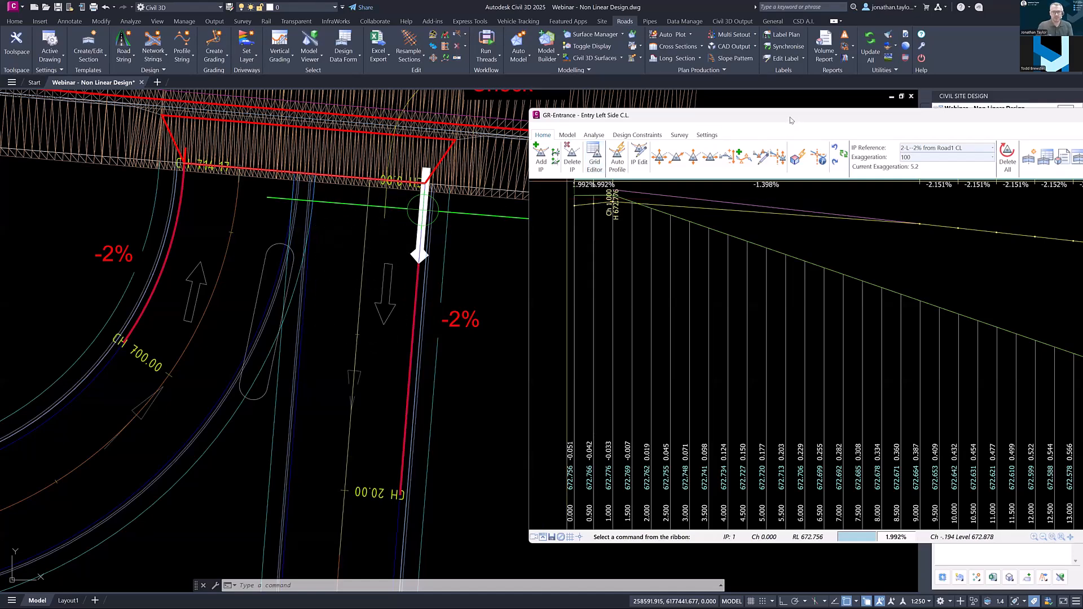
drag(790, 120, 345, 117)
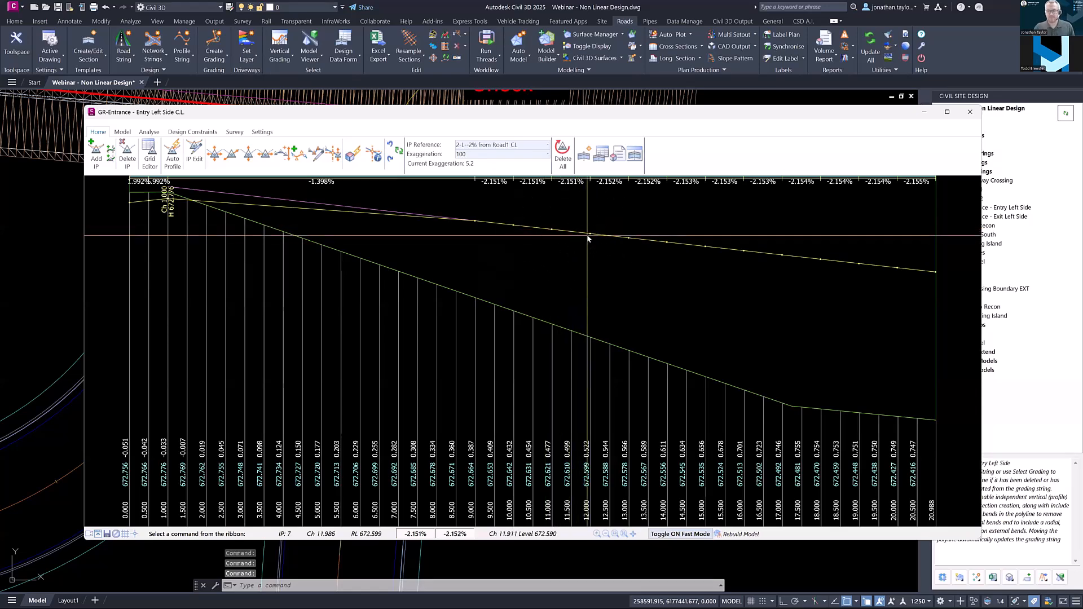
drag(817, 120, 769, 121)
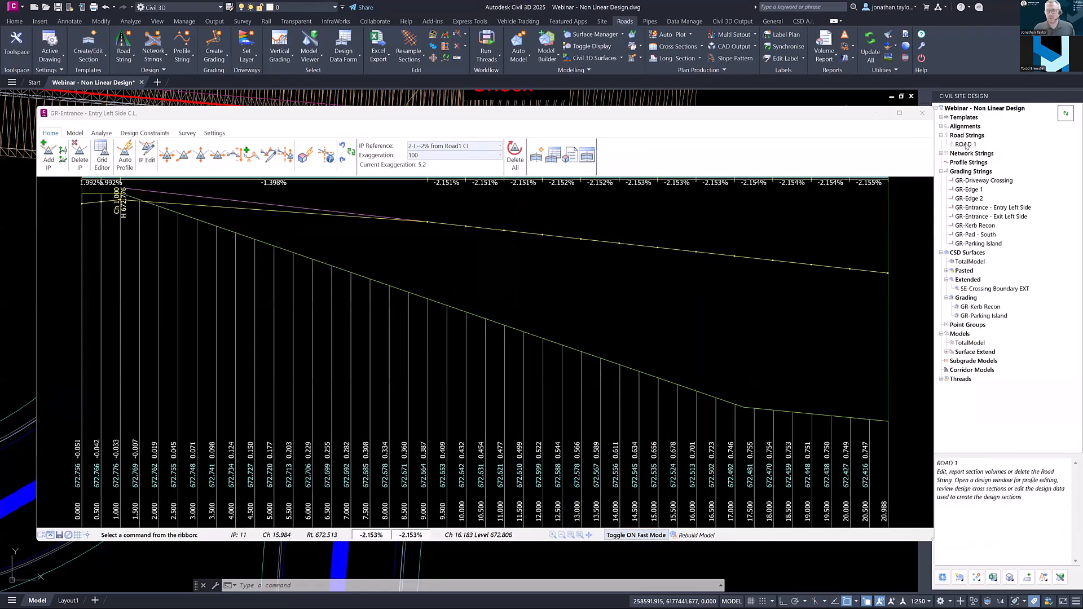
right_click(959, 144)
click(998, 201)
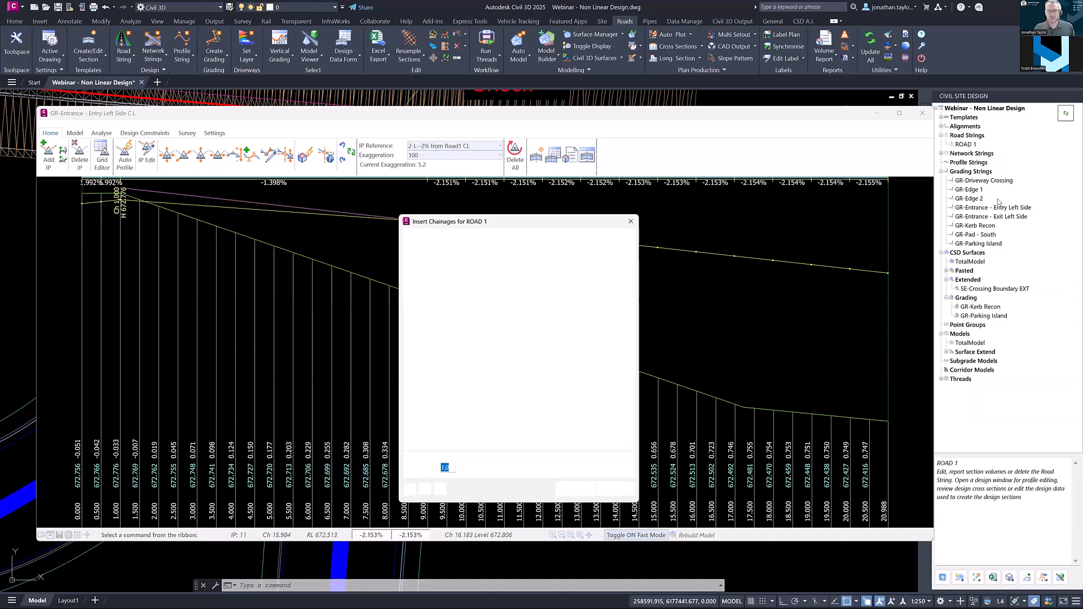
double_click(446, 286)
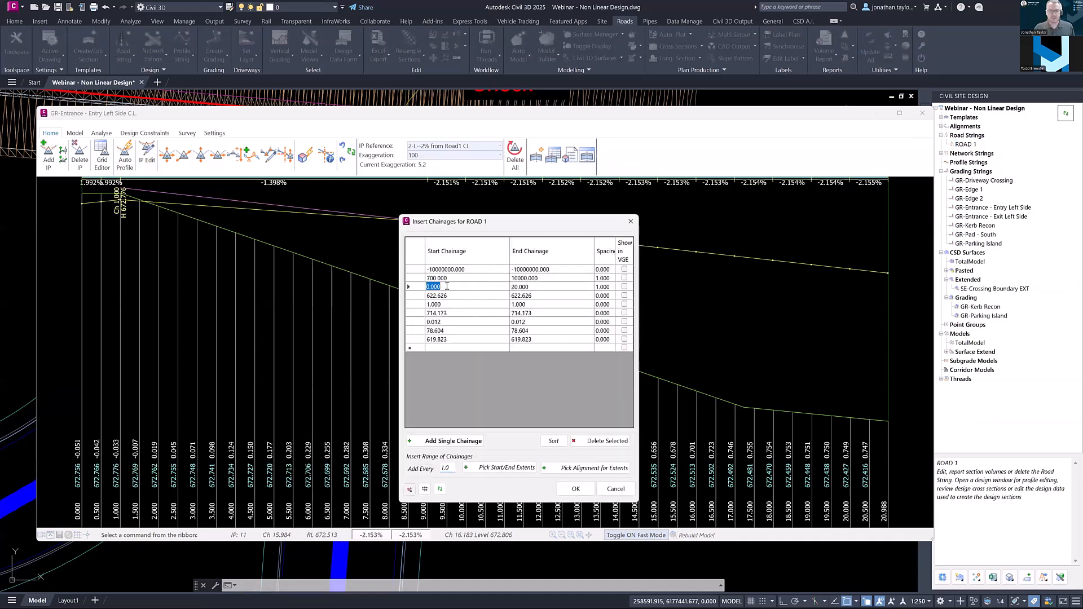
key(ctrl)
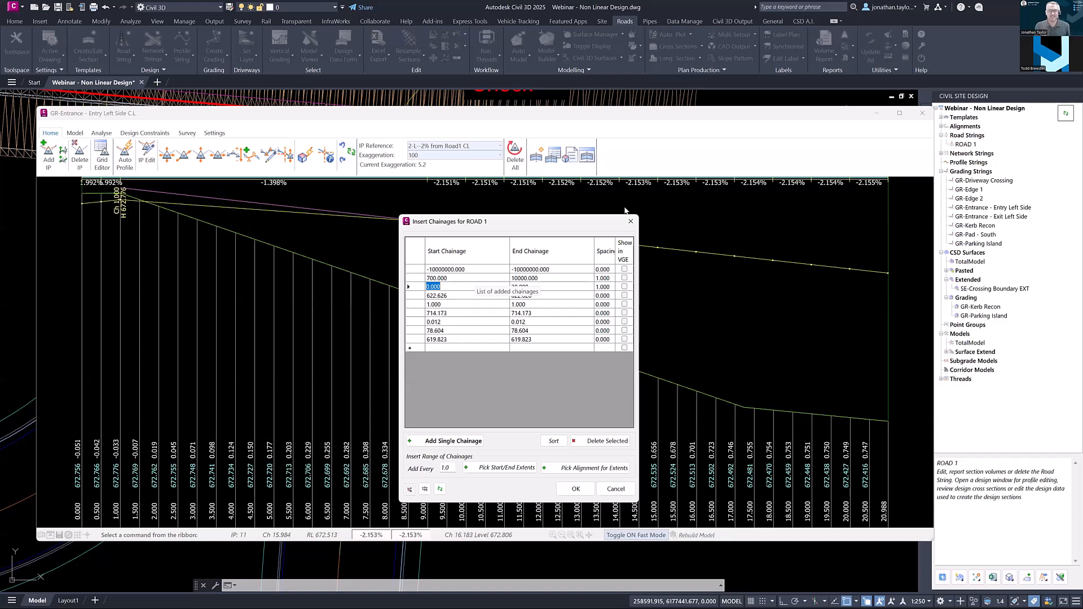
drag(542, 224, 551, 277)
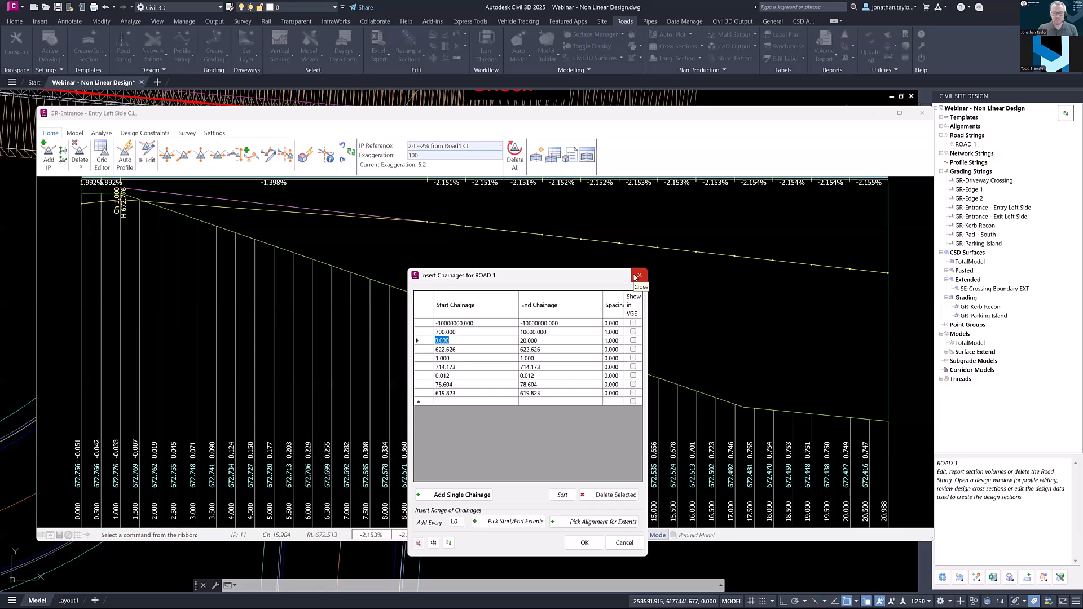
click(585, 543)
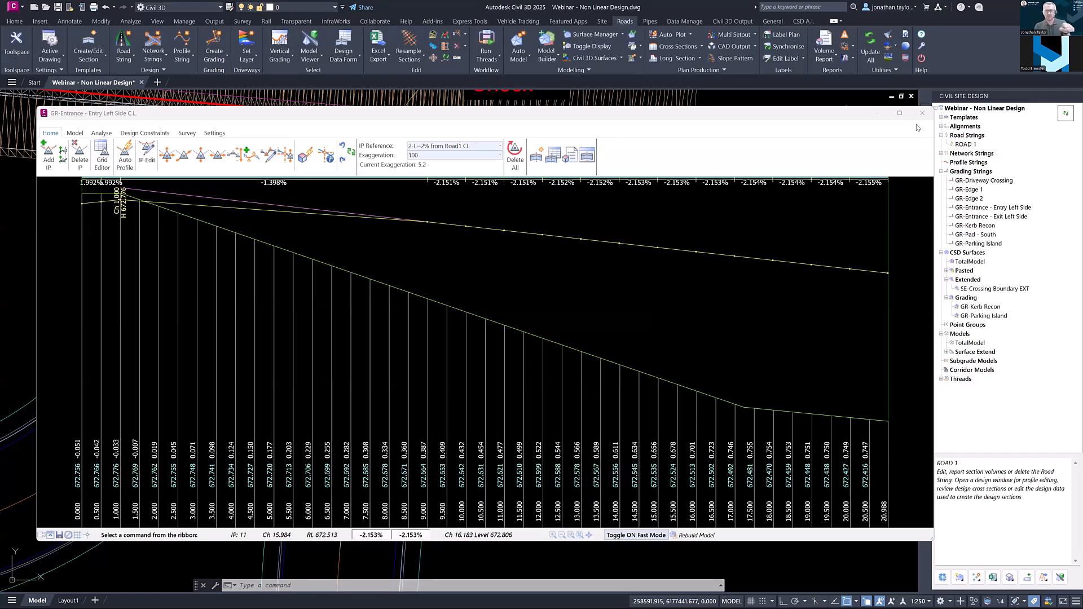
Close the entry grading windows and open the Vertical Grading Editor for GR-Entrance - Exit Left Side.
click(921, 115)
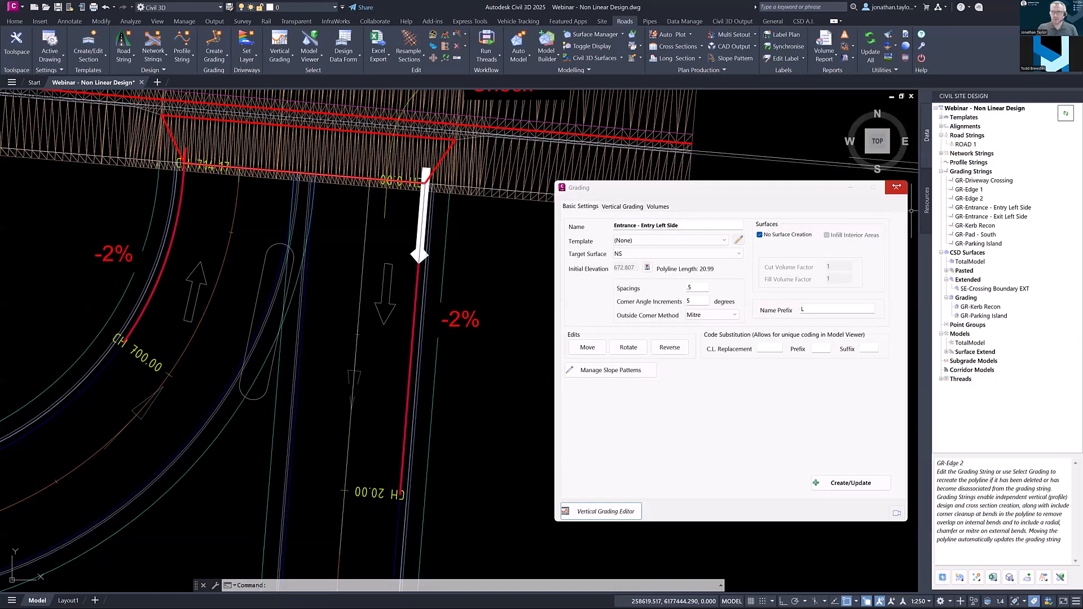
click(896, 186)
click(993, 217)
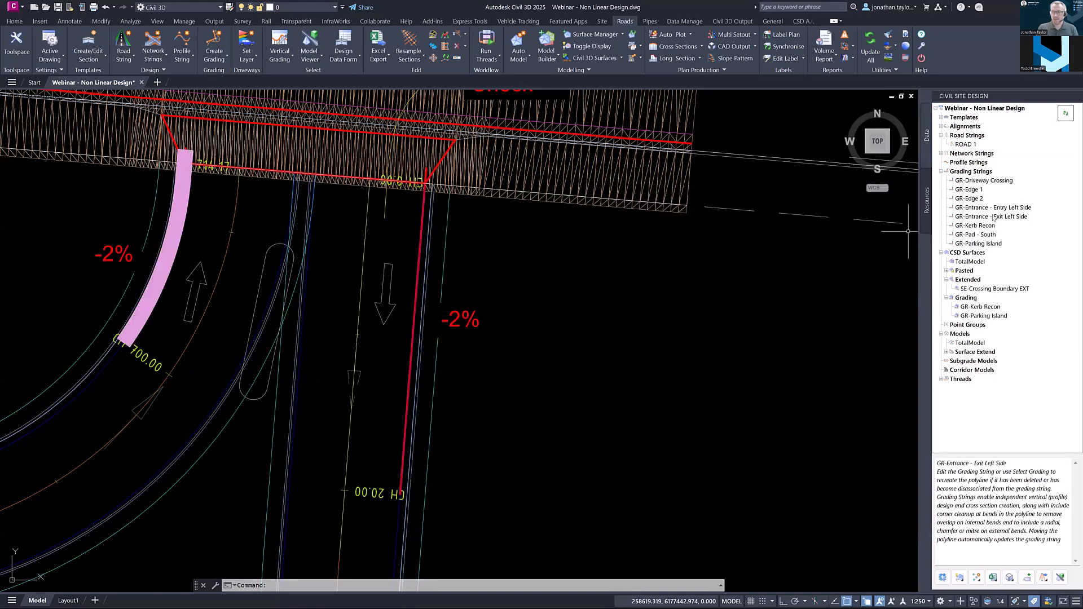
right_click(994, 218)
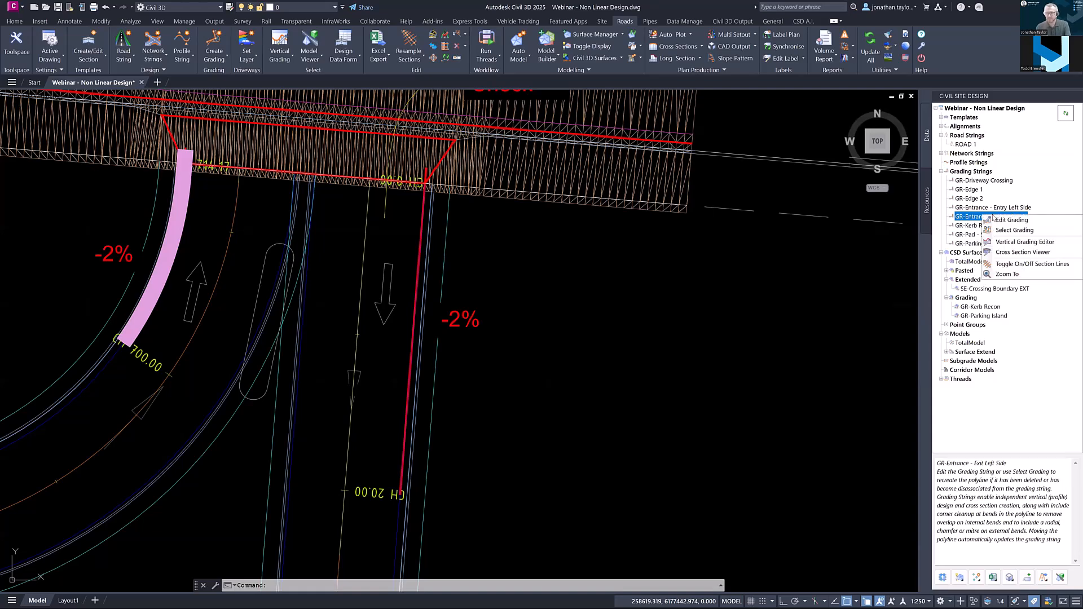
click(1018, 241)
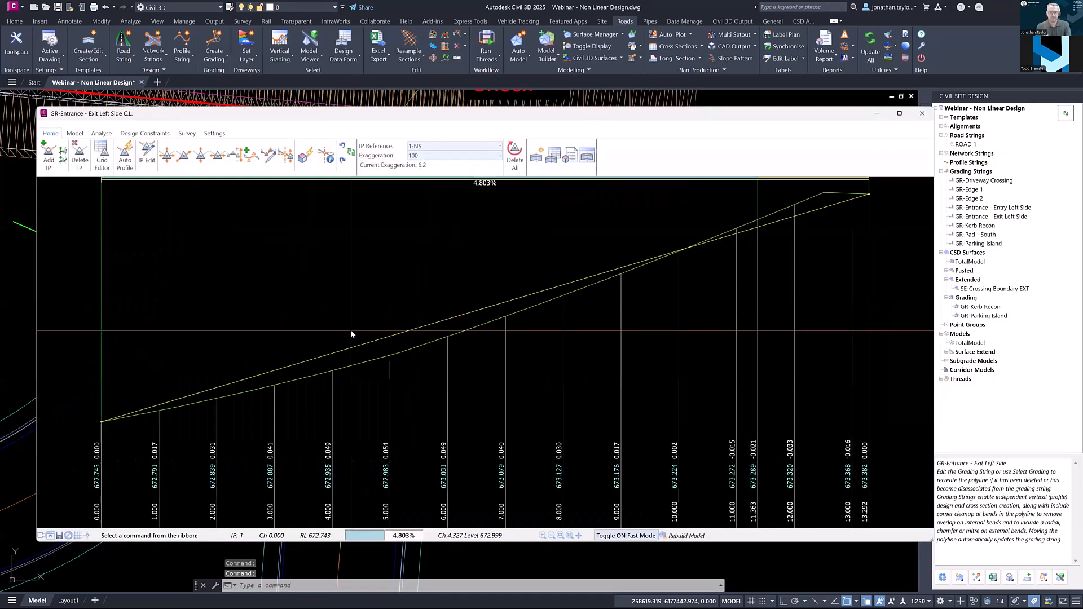
Delete all auto-profile entries of the exit grading string, recalculate the profile and close the dialog.
click(124, 156)
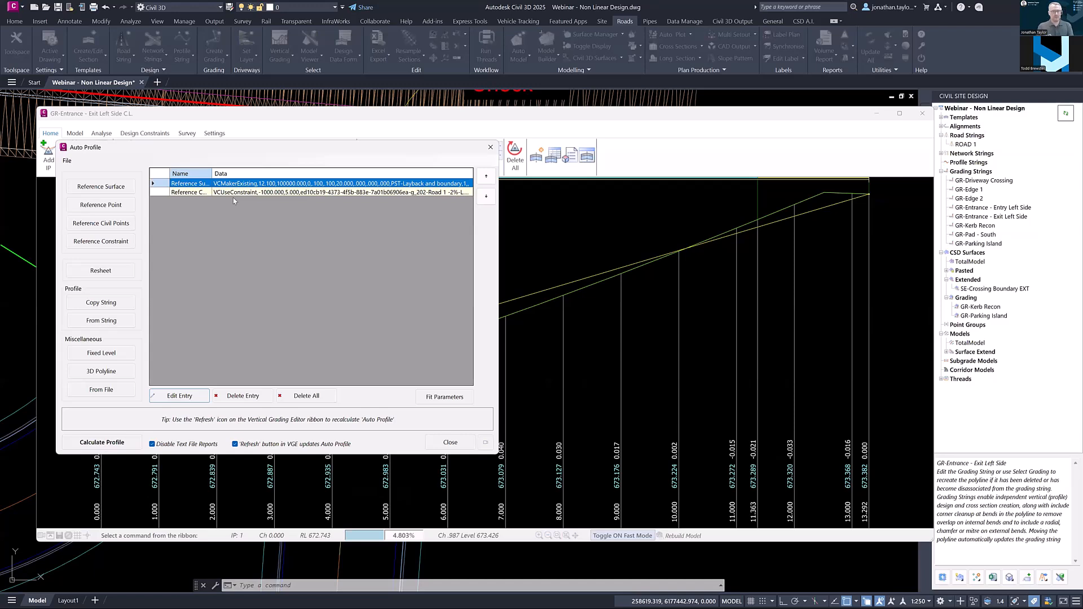
click(279, 397)
key(Return)
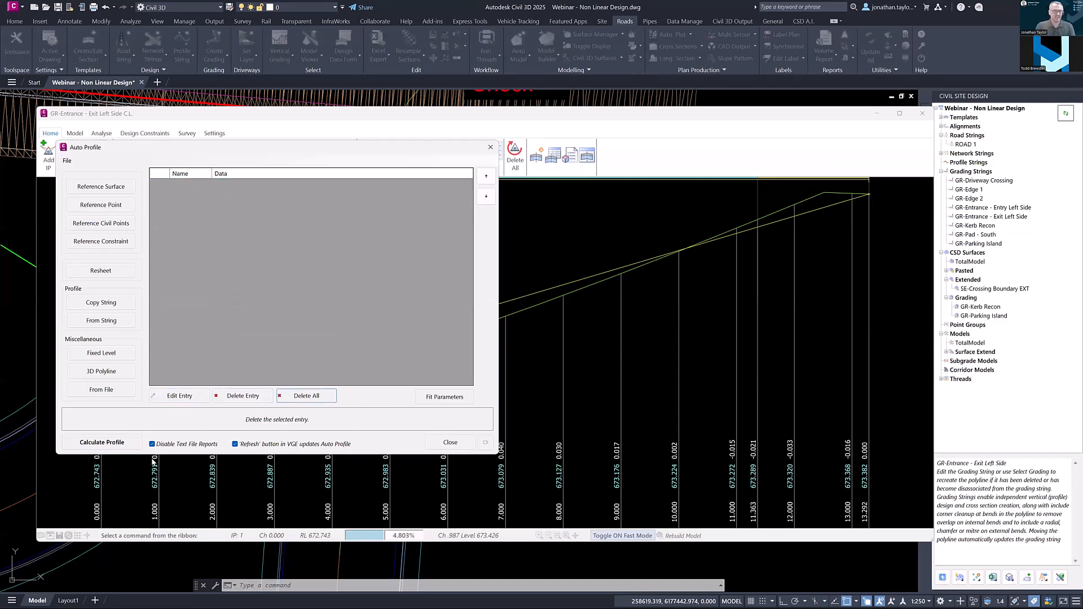
click(130, 442)
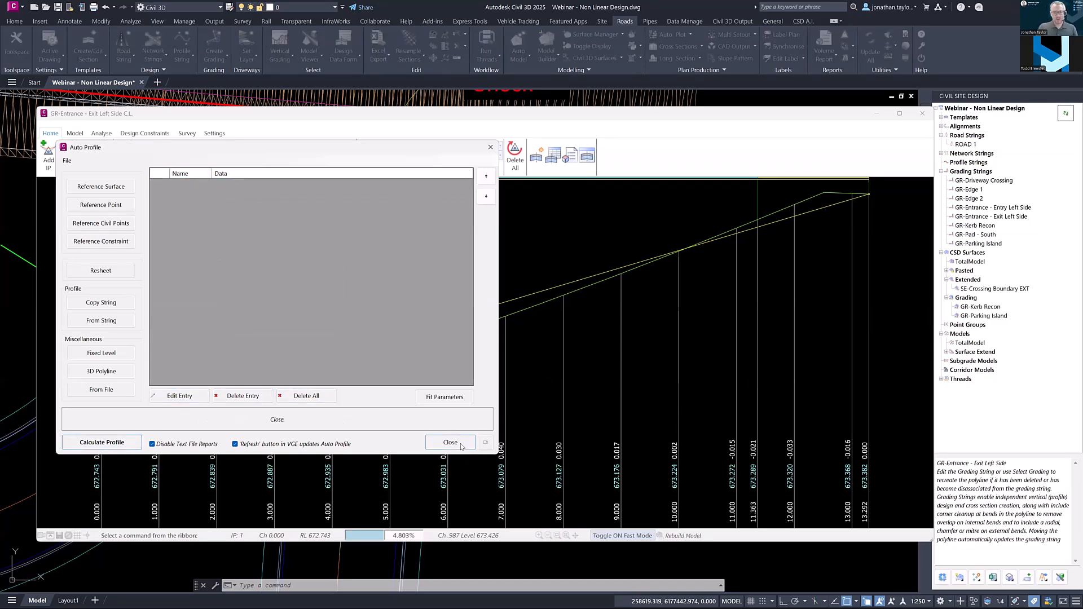
click(450, 442)
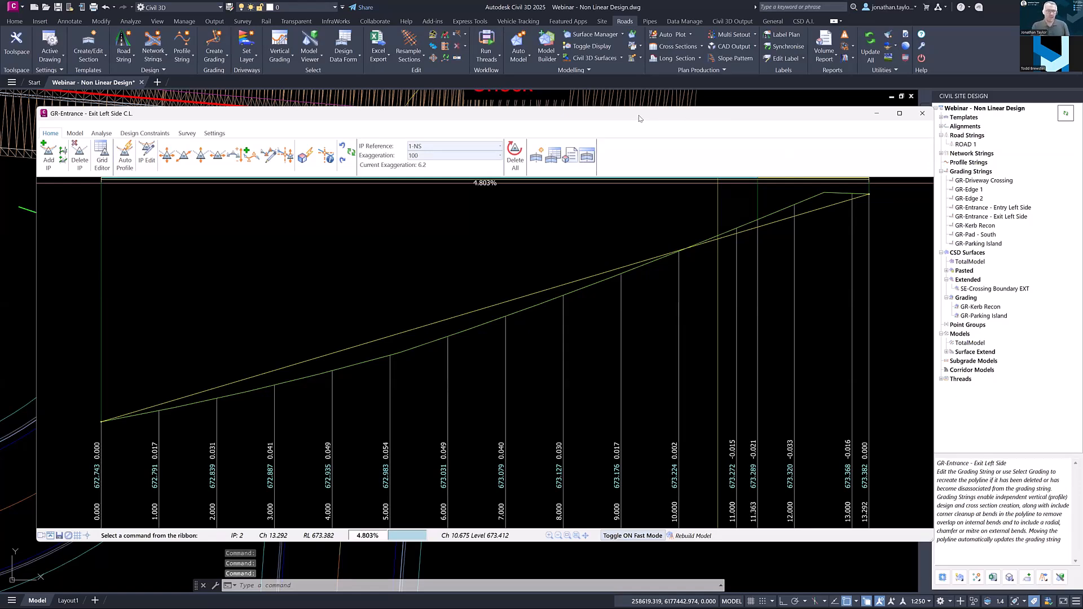
Open the chainage sampling list for the GR-Entrance - Exit Left Side string.
drag(639, 119, 894, 115)
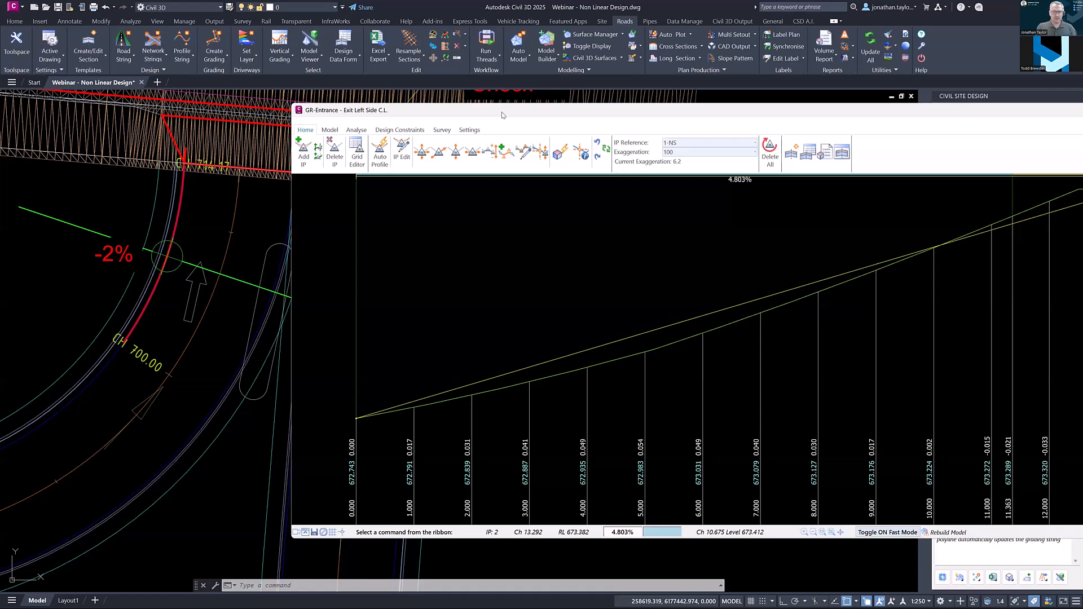
drag(502, 115, 397, 122)
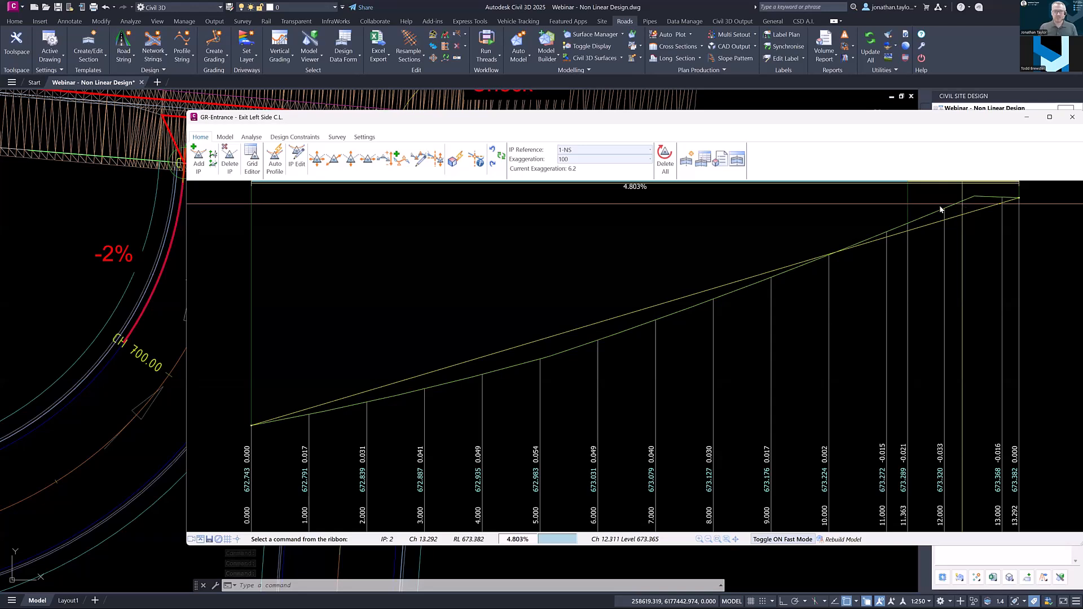
click(224, 137)
click(332, 161)
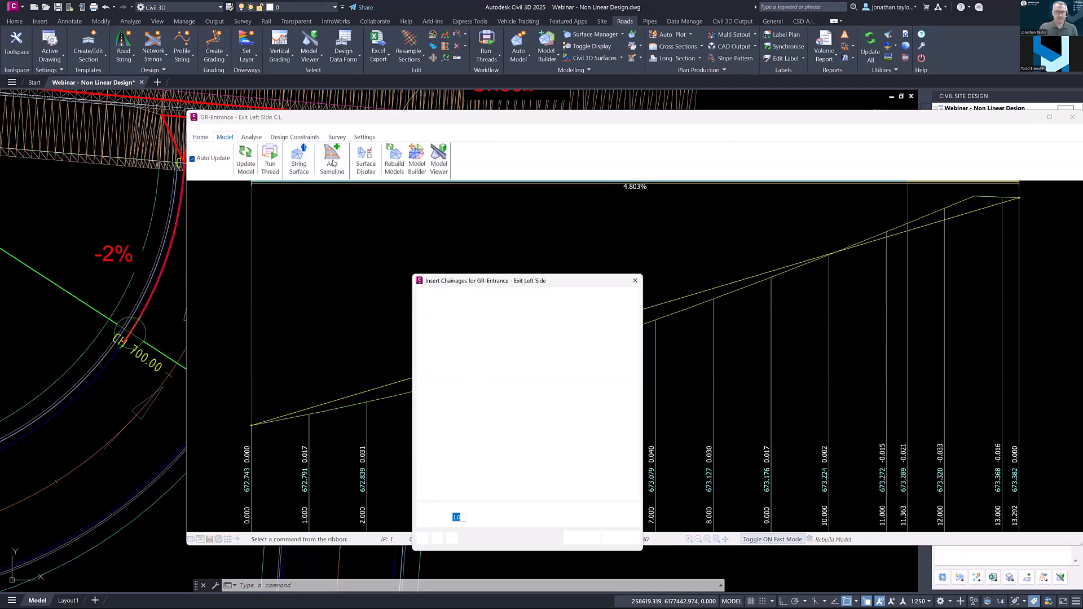
key(ctrl)
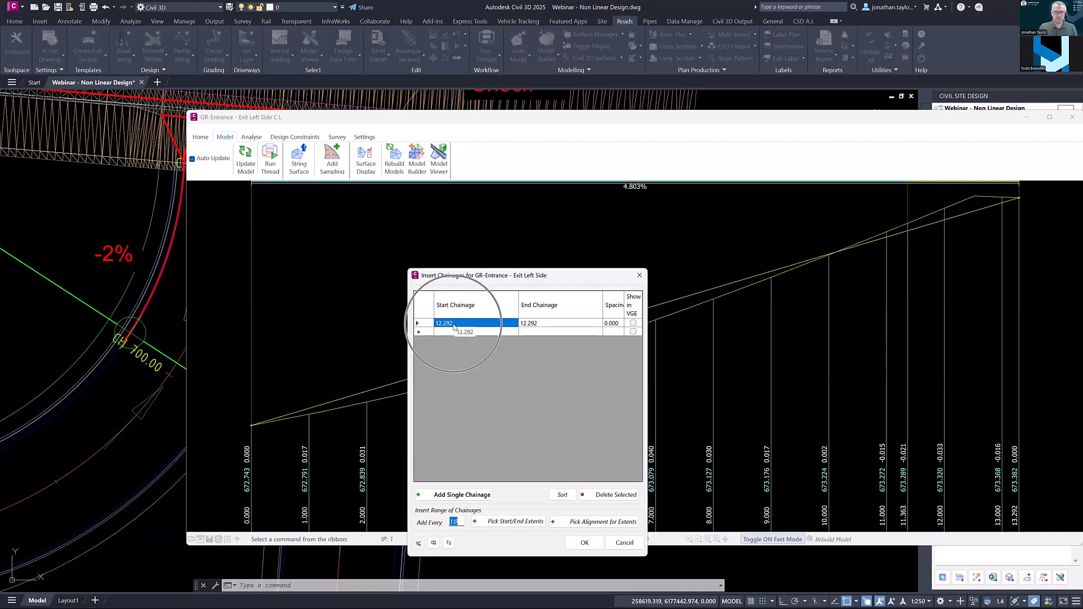
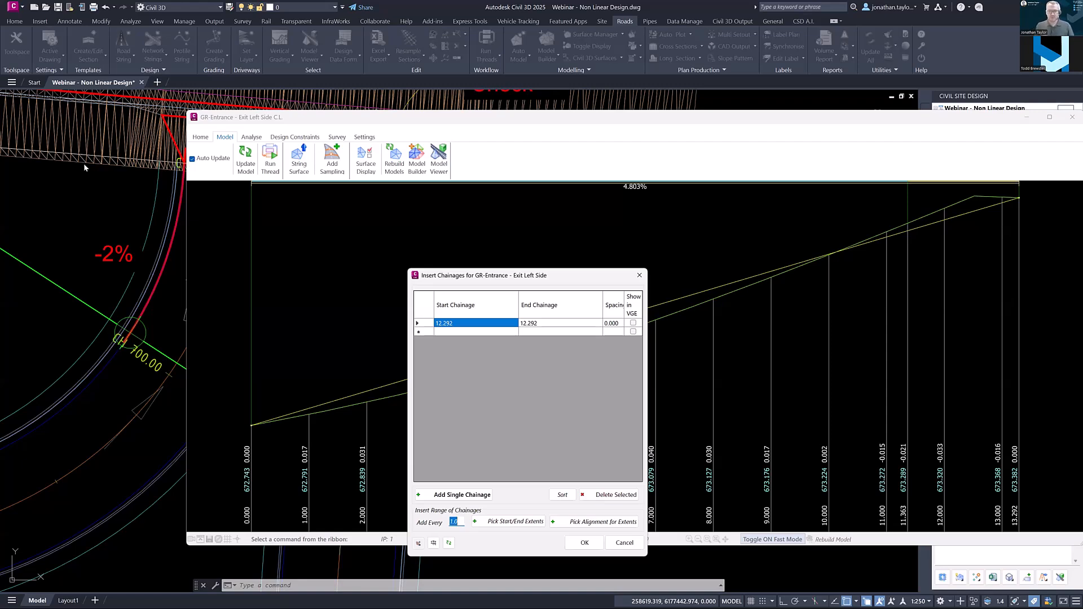
Show the 12.292 chainage in the Vertical Grading Editor, confirm the chainage list, and pick that chainage in the profile.
click(633, 324)
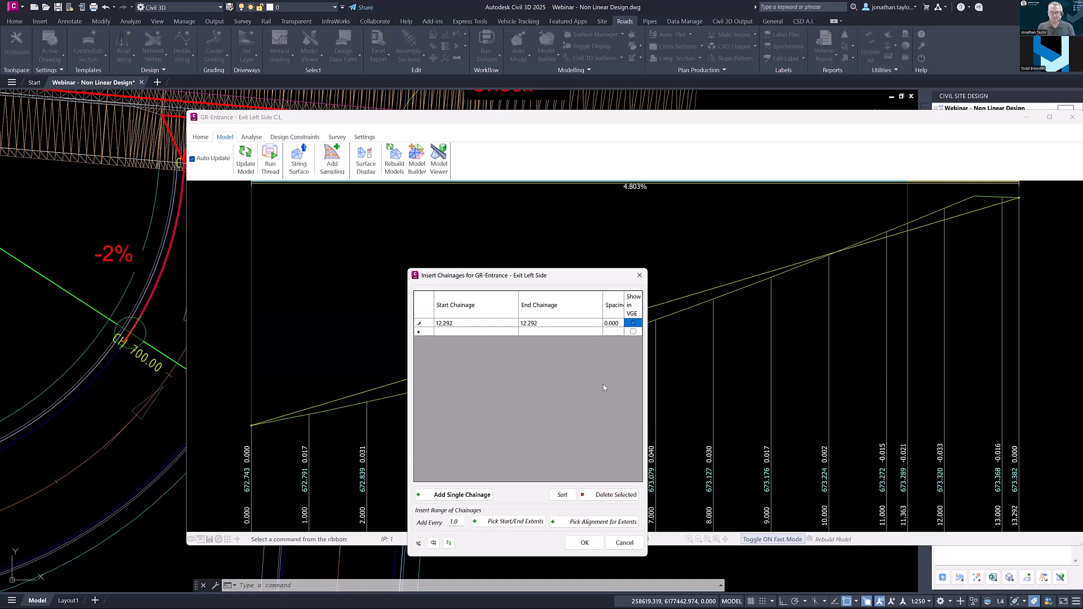
click(584, 543)
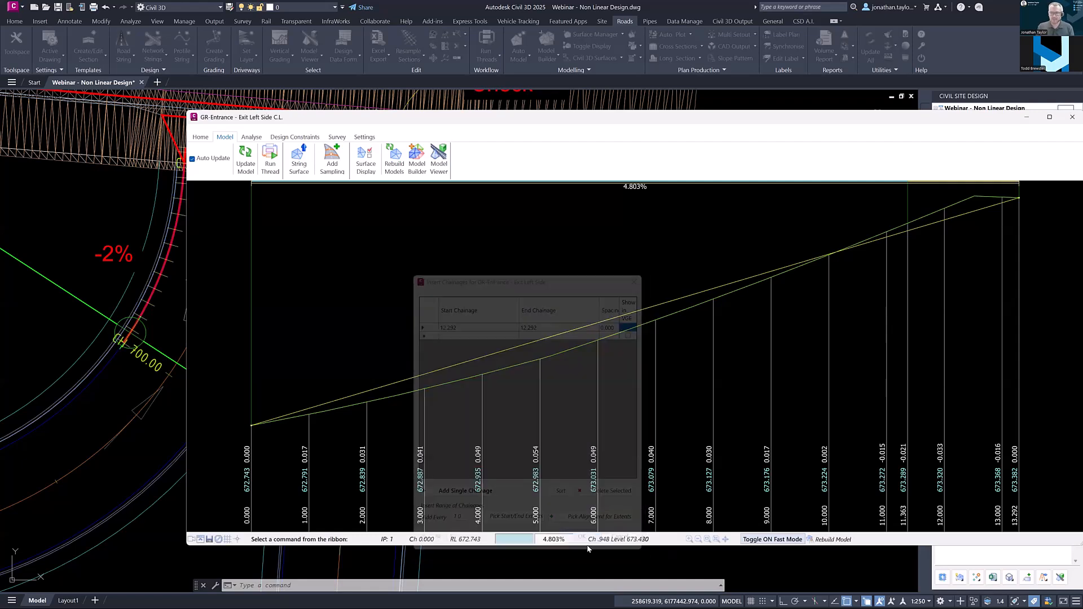
click(959, 470)
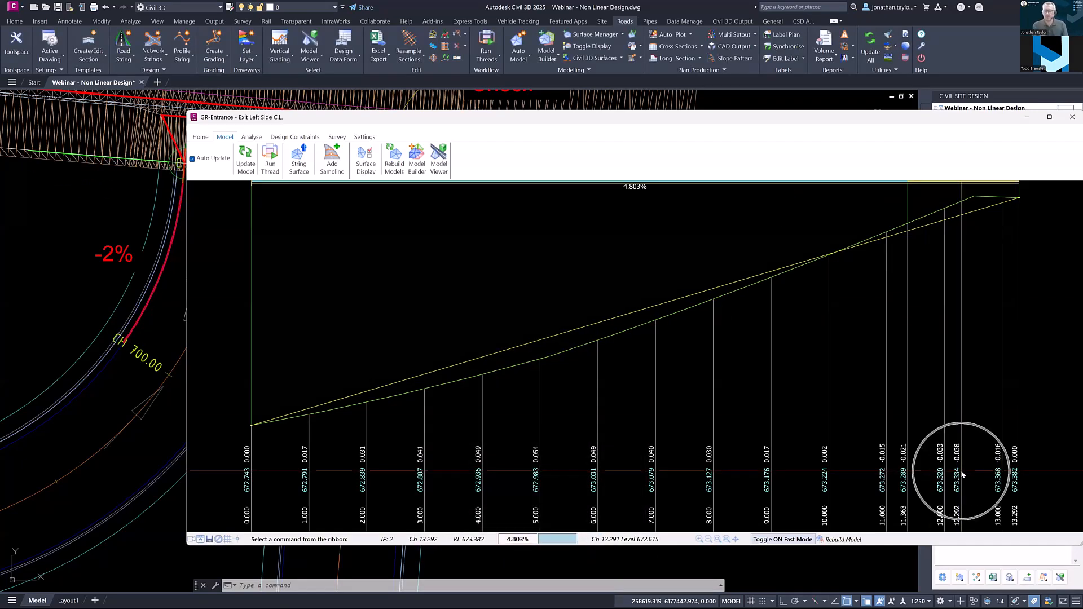
click(961, 472)
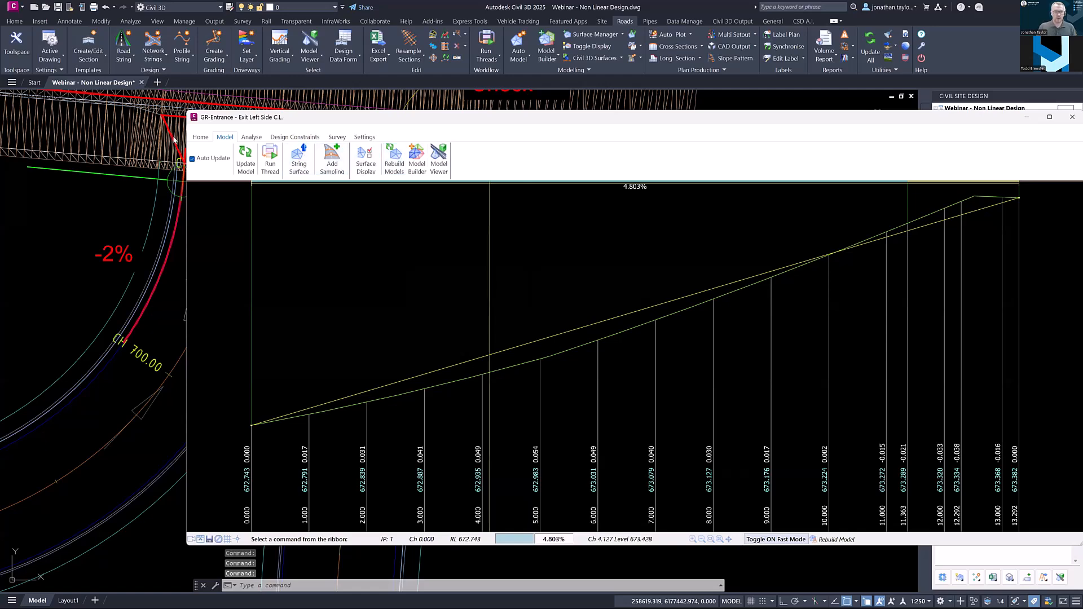
Add an Auto Profile reference to the PST-Boundary Extension surface from chainage 12.292, calculate the profile and close the dialog.
click(192, 137)
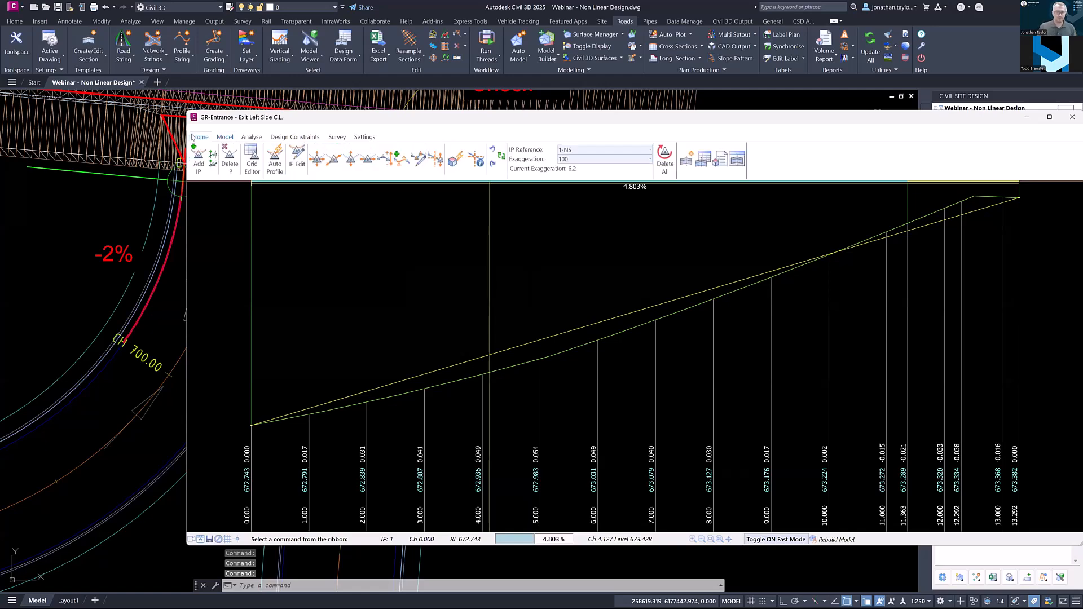
click(272, 161)
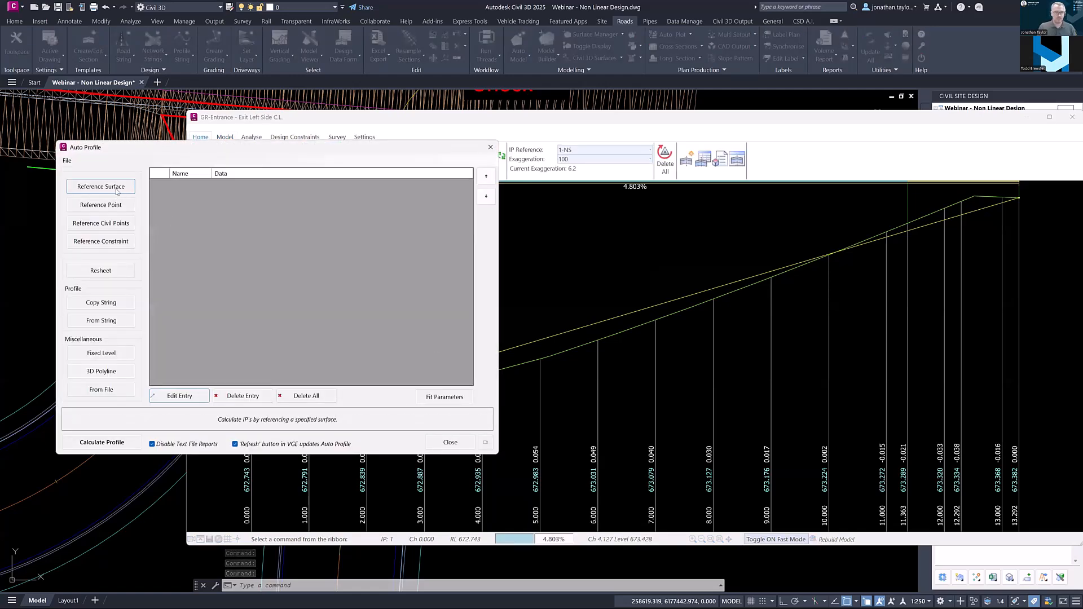
click(101, 186)
drag(406, 175, 377, 183)
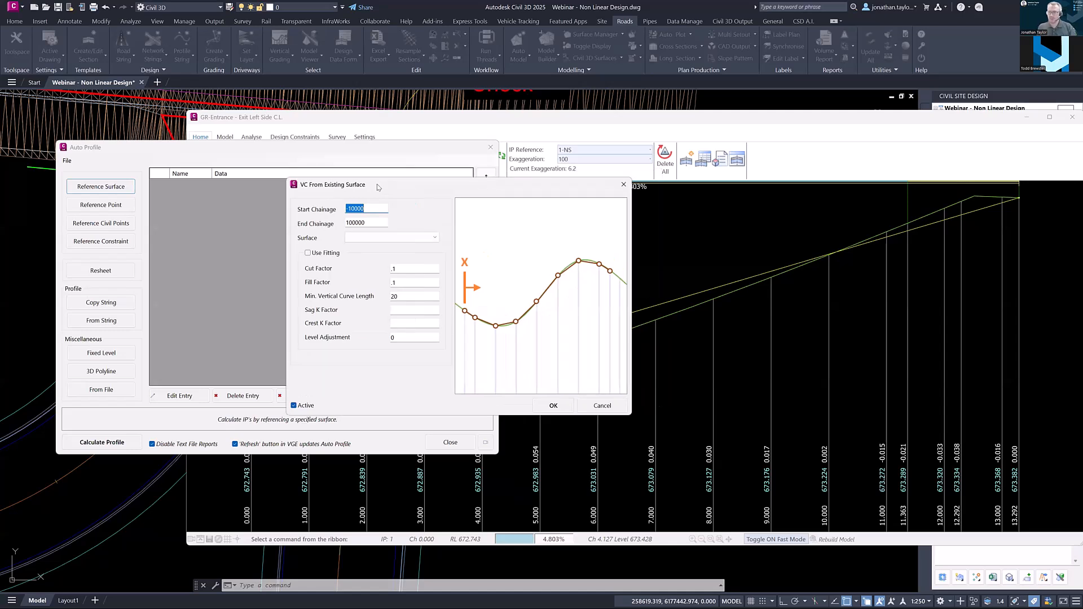
text(12.292)
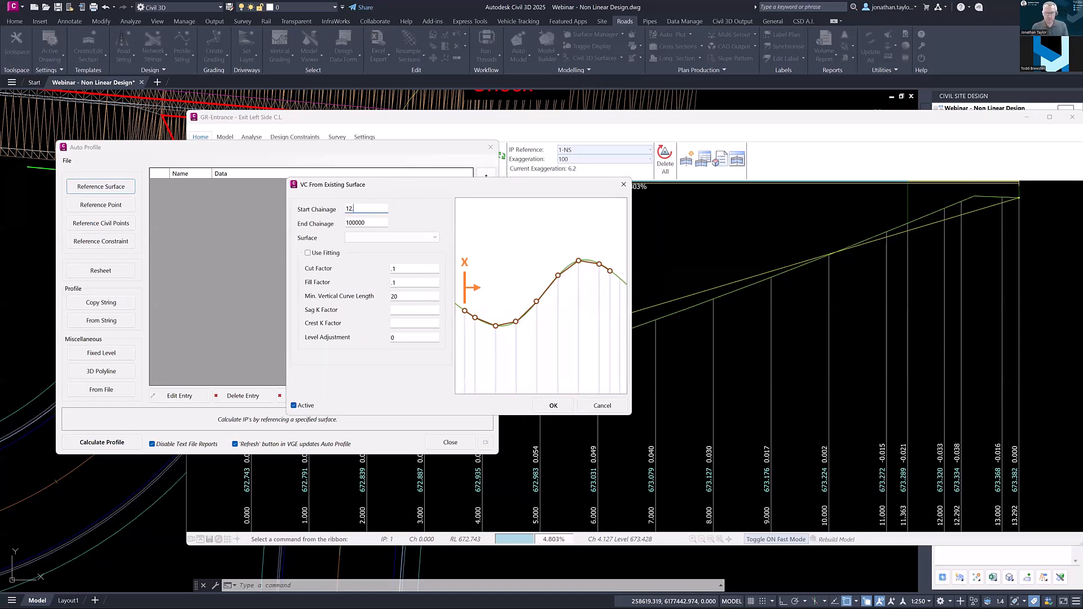
click(364, 237)
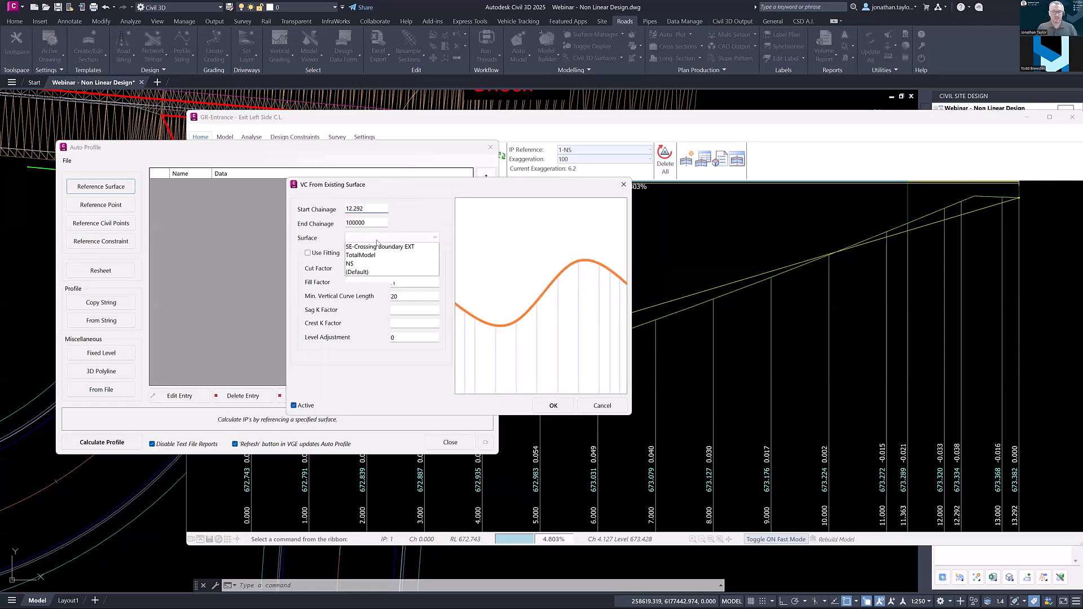
click(365, 265)
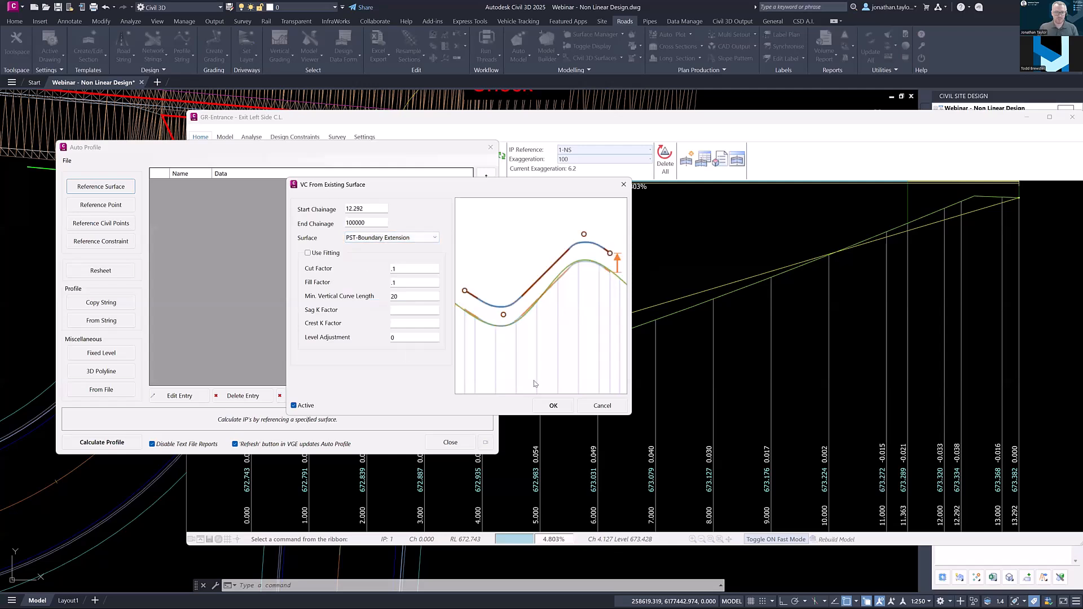
click(553, 405)
click(103, 442)
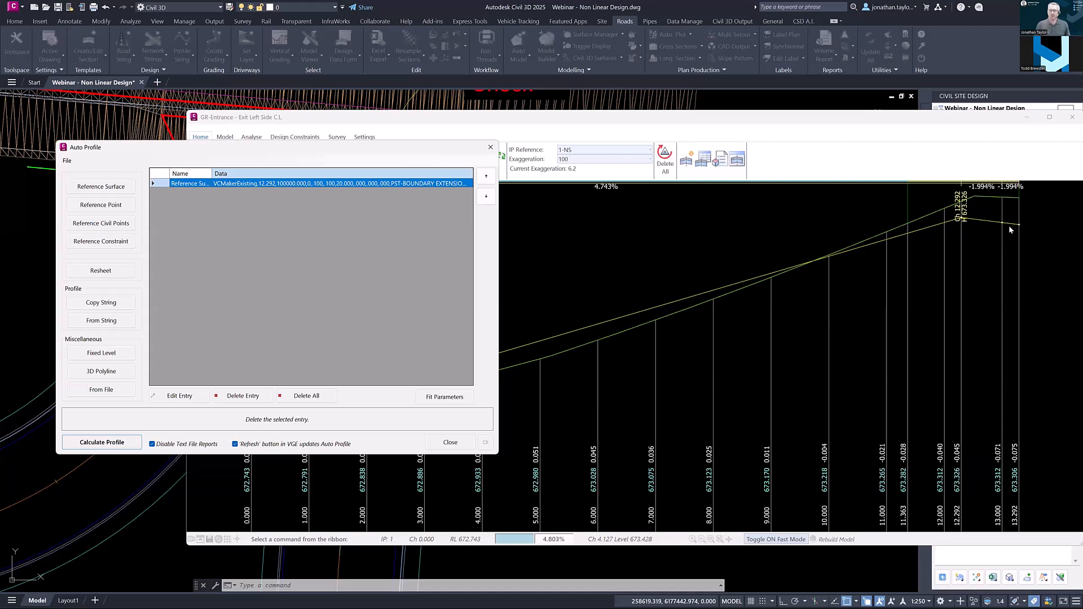
key(ctrl)
key(ctrl)
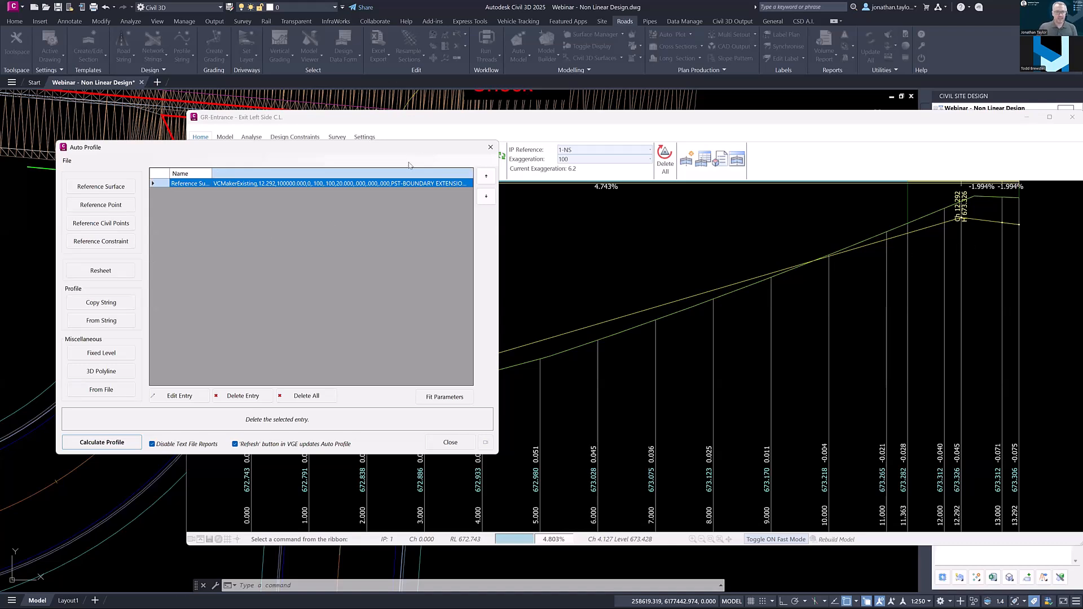
click(456, 442)
Add a Project Design (Alignment) design constraint named -2% from CL.
click(294, 137)
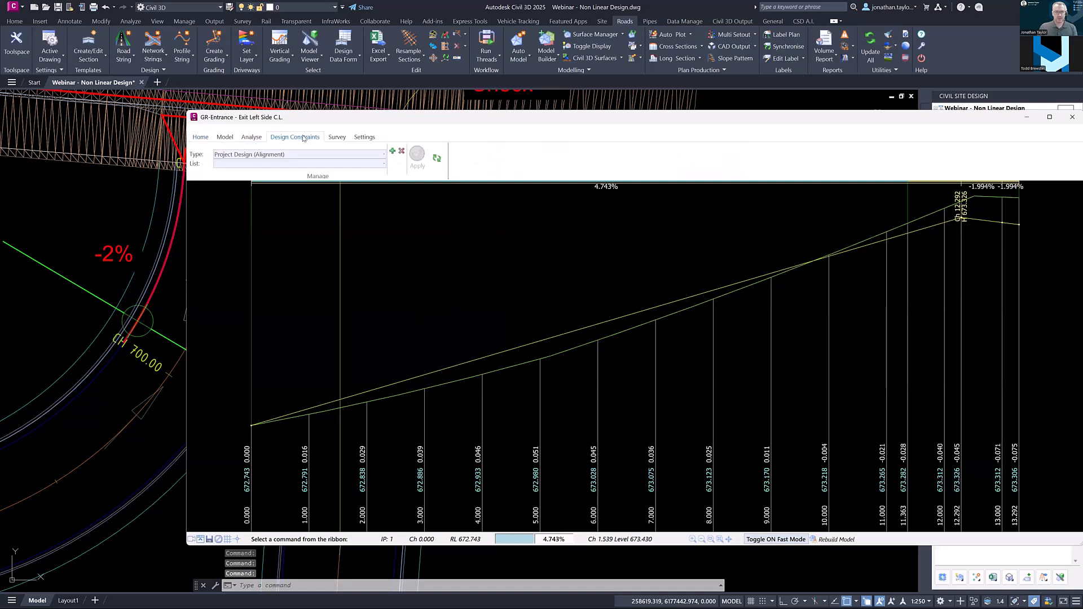
click(394, 153)
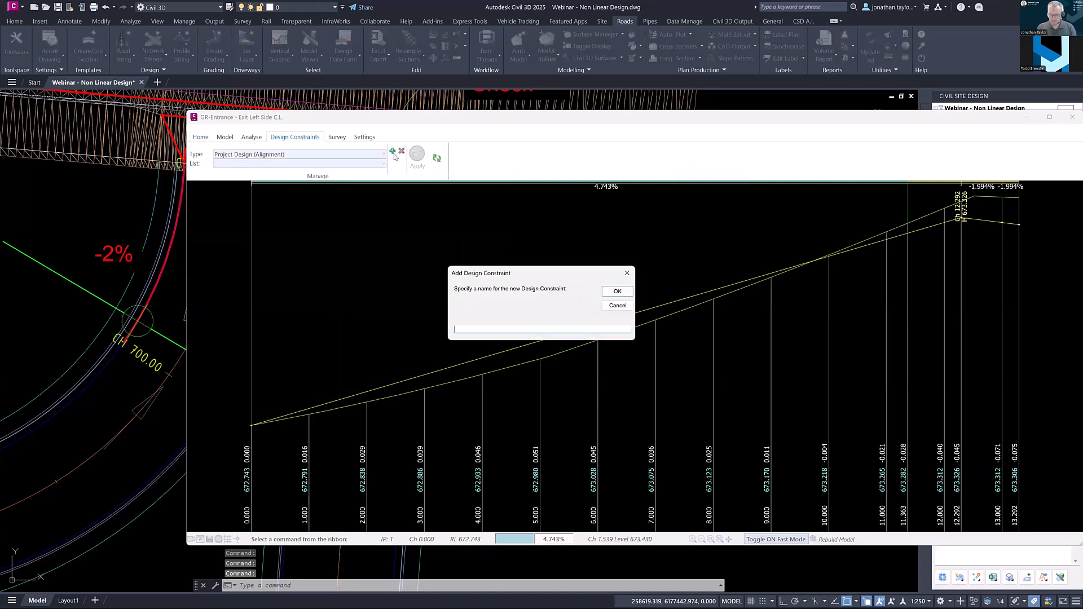
text(-2% from CL)
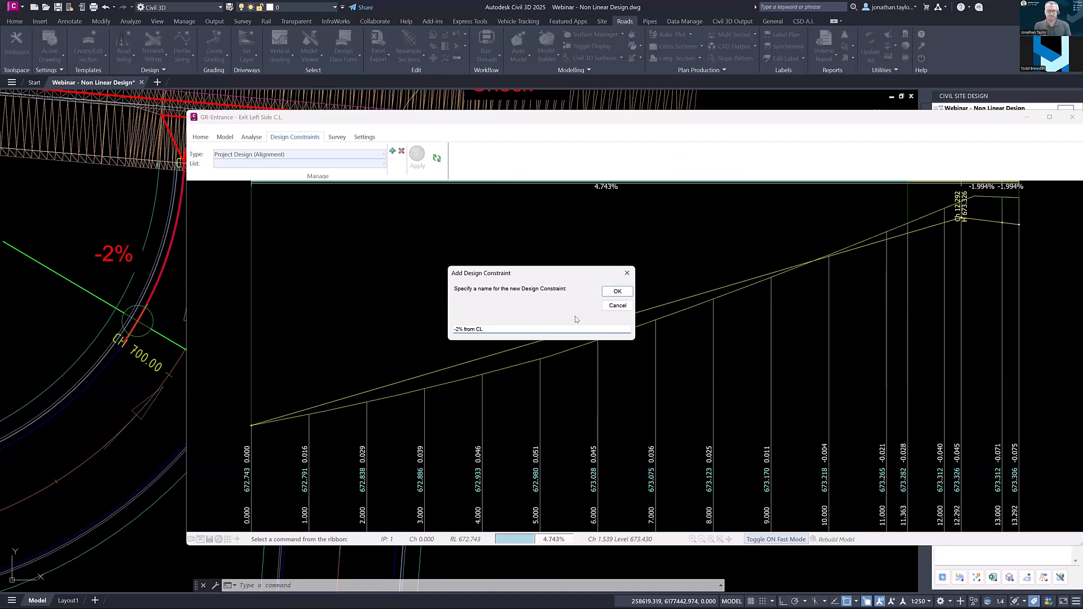
click(626, 292)
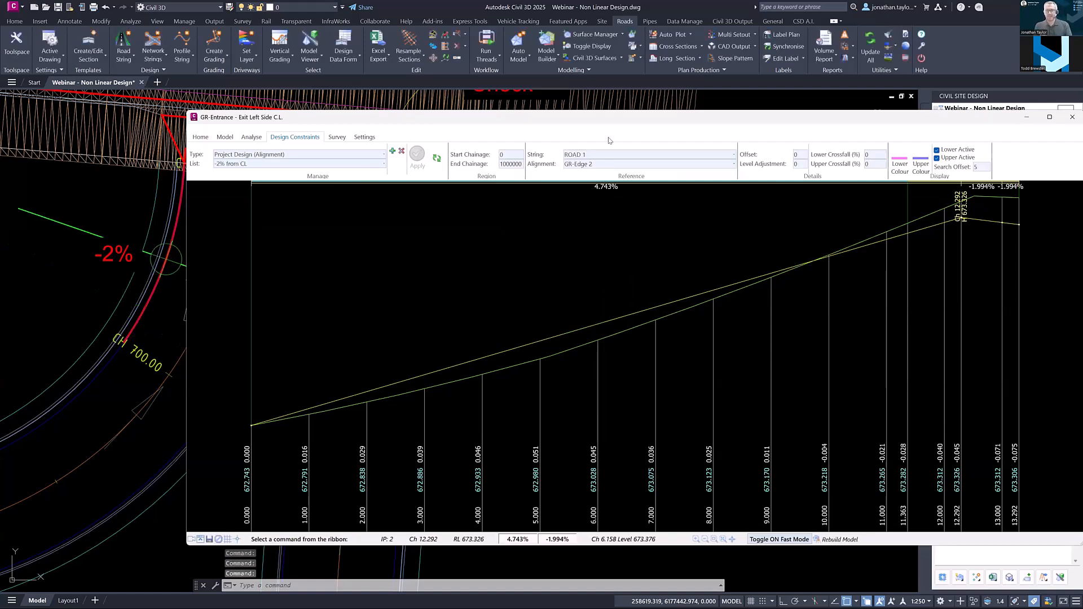
Delete the -2% from CL design constraint.
drag(617, 122, 541, 112)
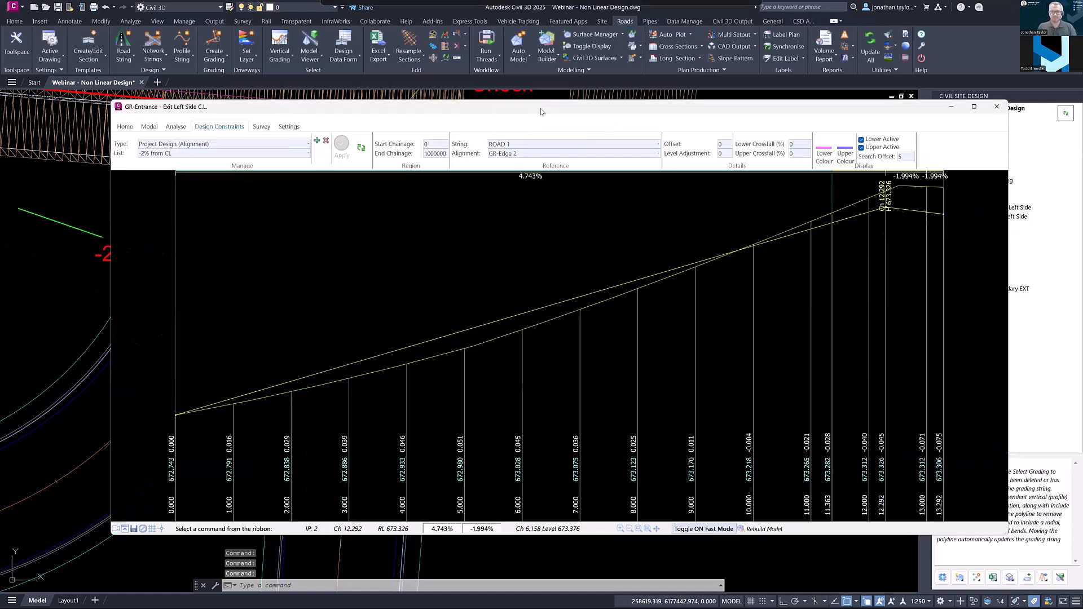
click(658, 153)
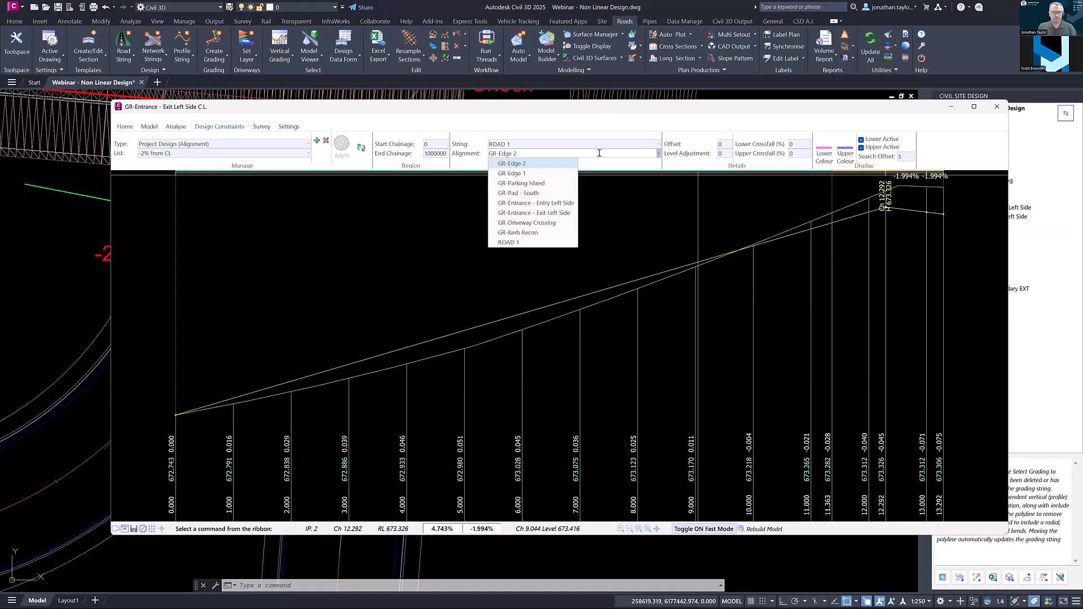
click(359, 114)
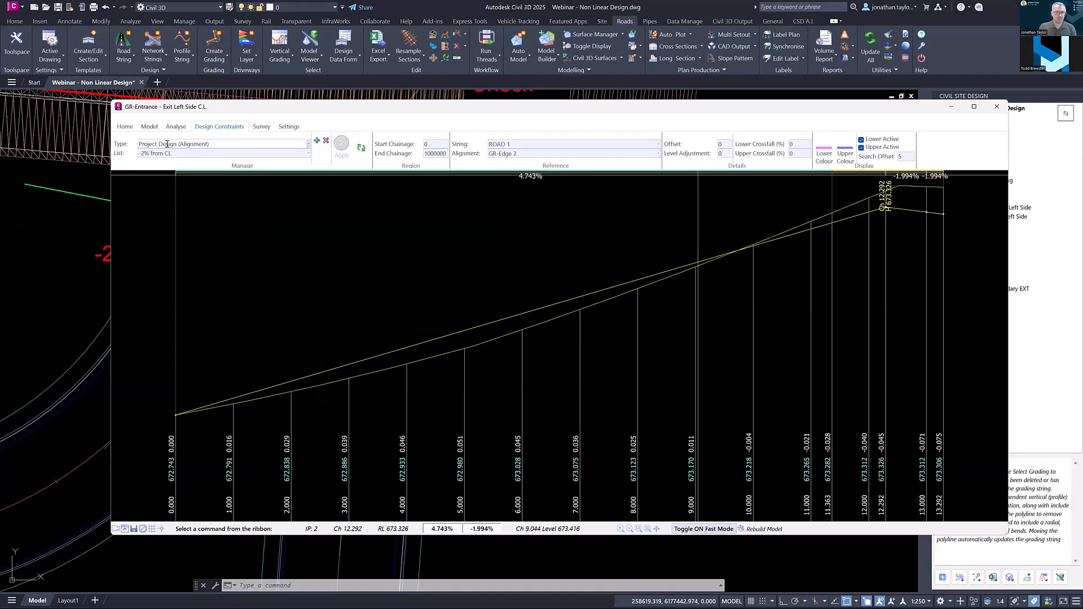
click(326, 140)
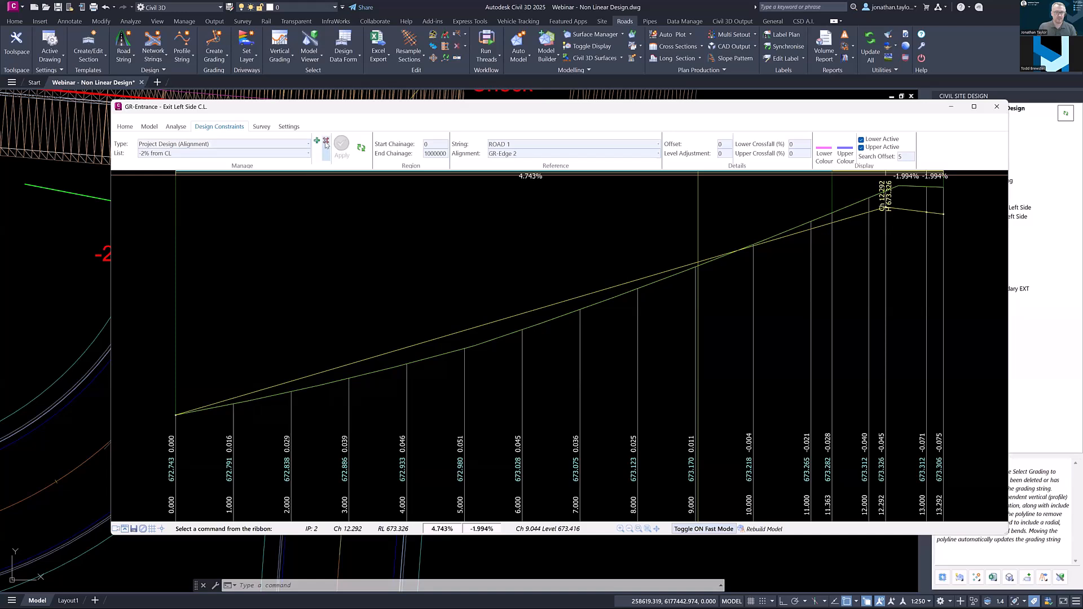
click(555, 342)
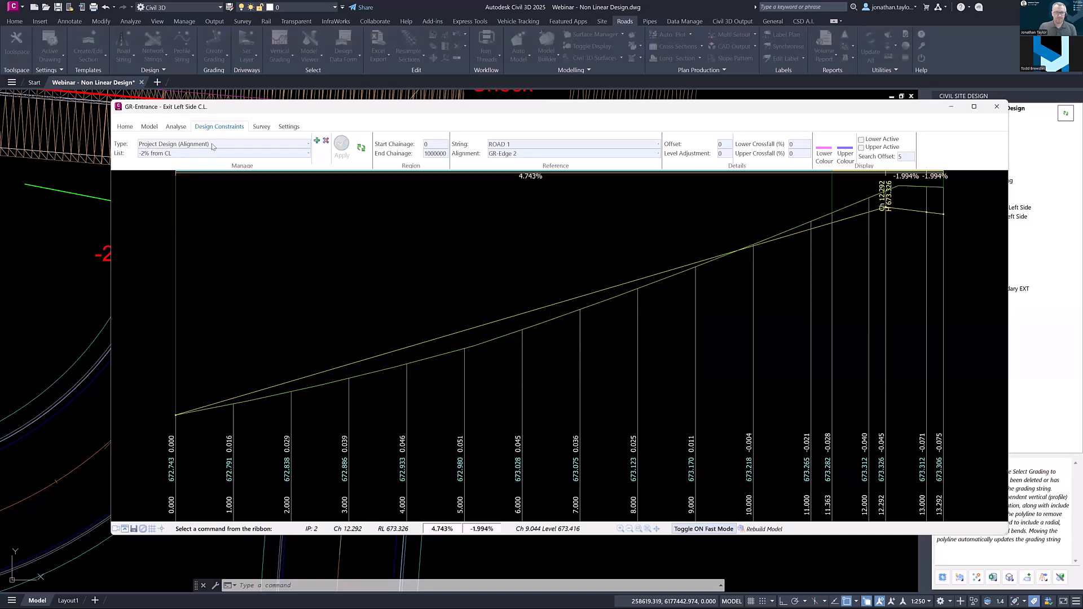
Switch the constraint type to Project Design (Code) and add a constraint named -2% Road1 CL.
click(305, 144)
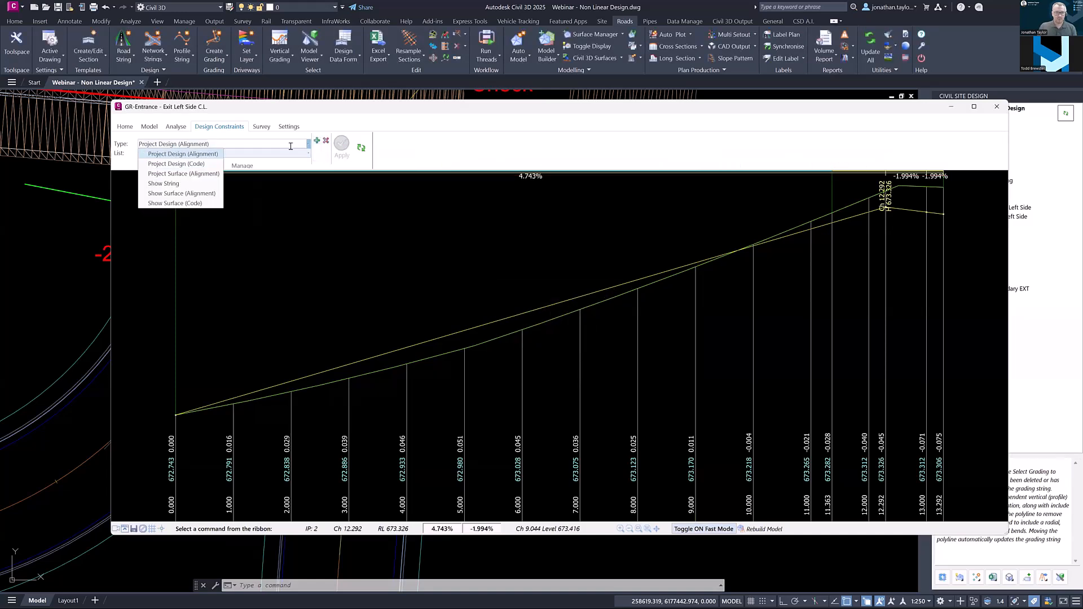
click(174, 159)
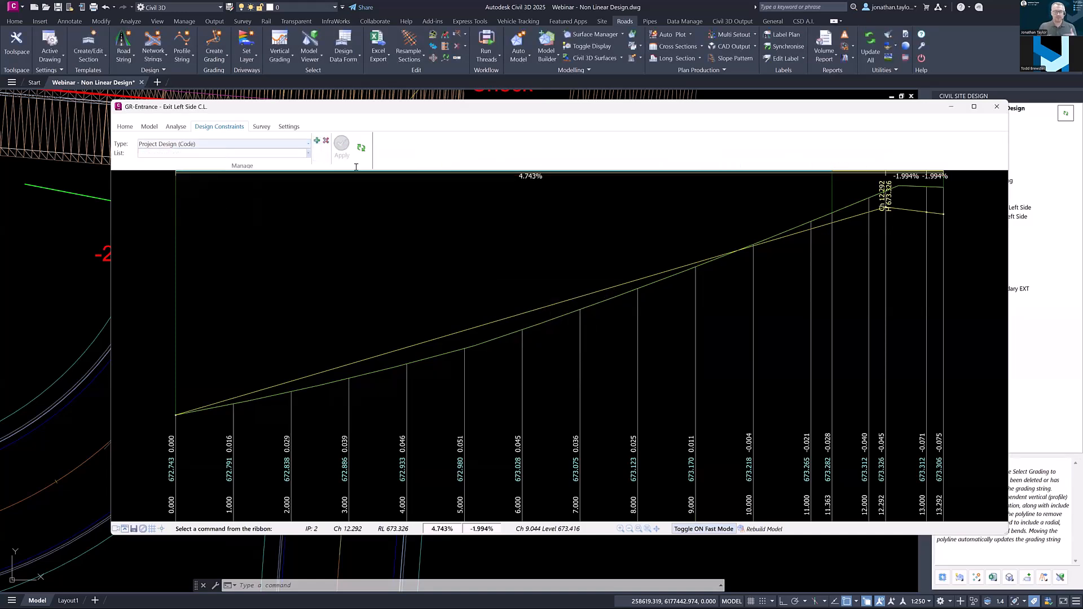
click(316, 140)
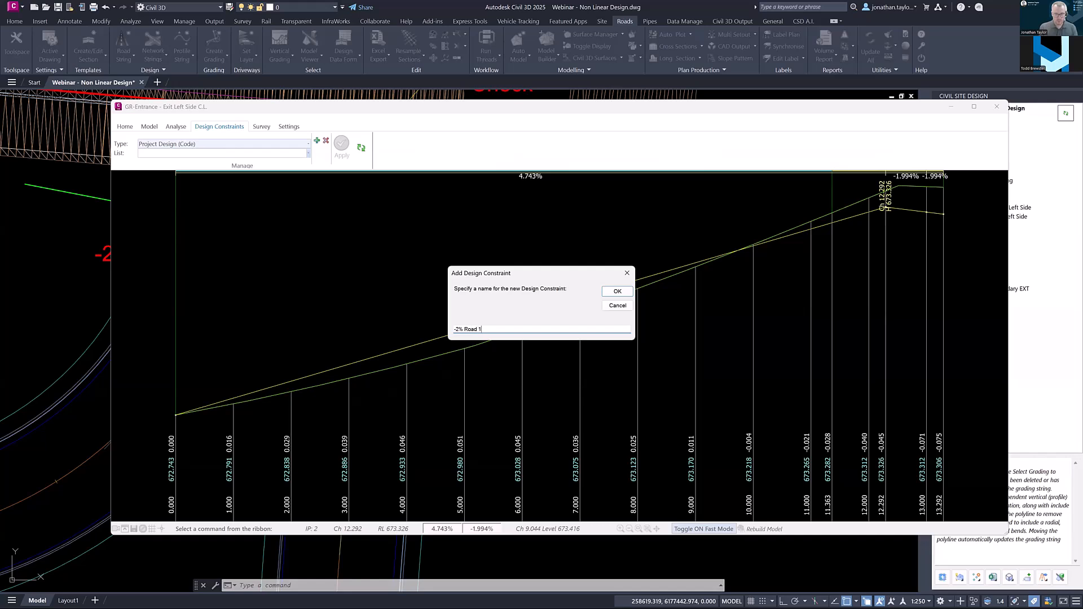
text(-2% Road1 CL)
key(Return)
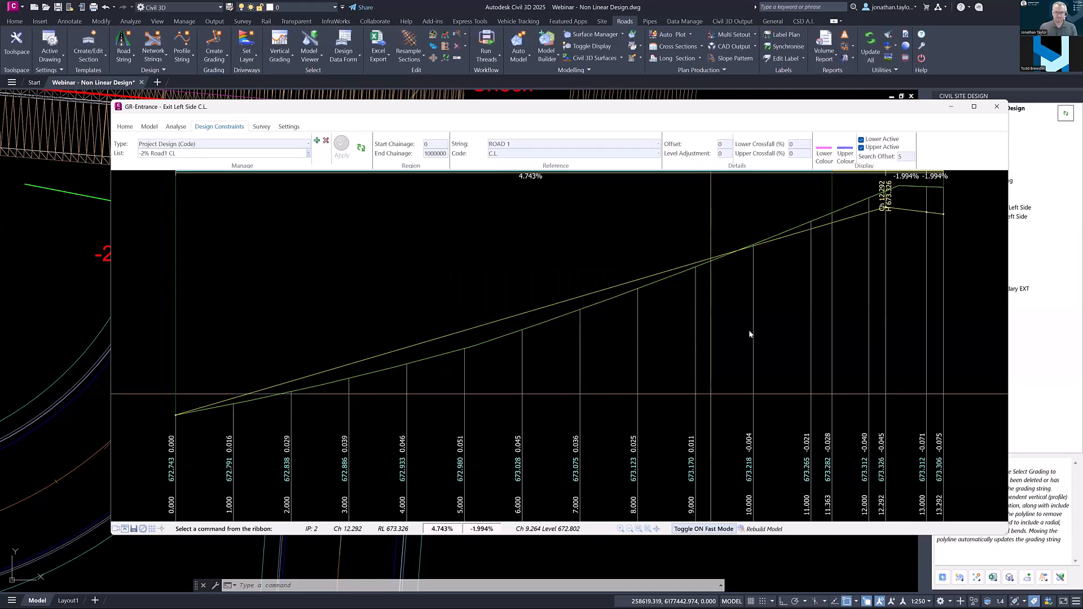
Set the constraint's lower crossfall to -2%, turn off the upper constraint line and apply.
click(902, 158)
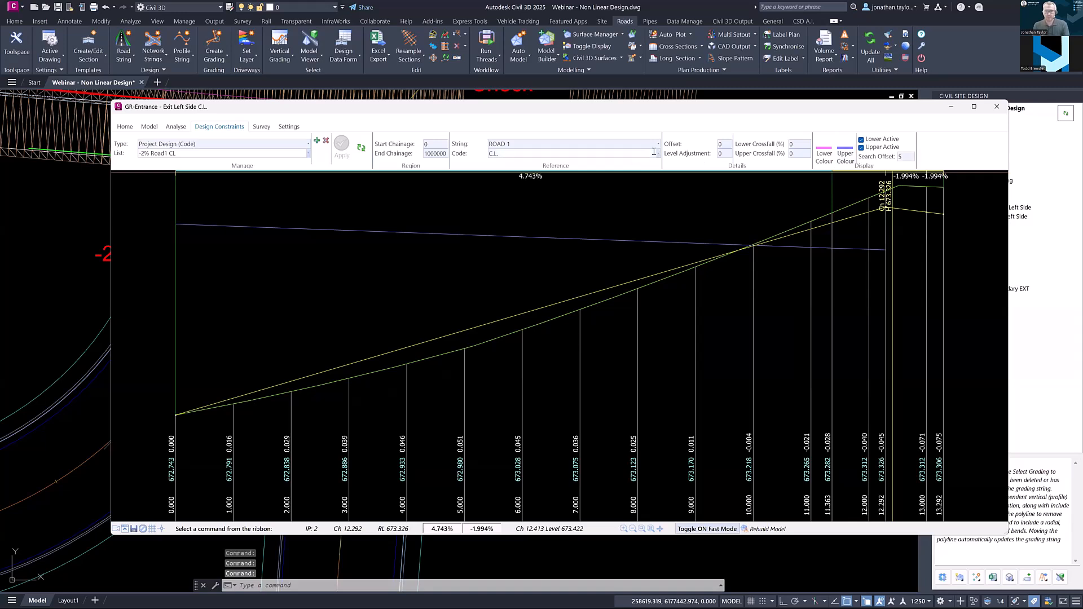
double_click(807, 146)
text(-2)
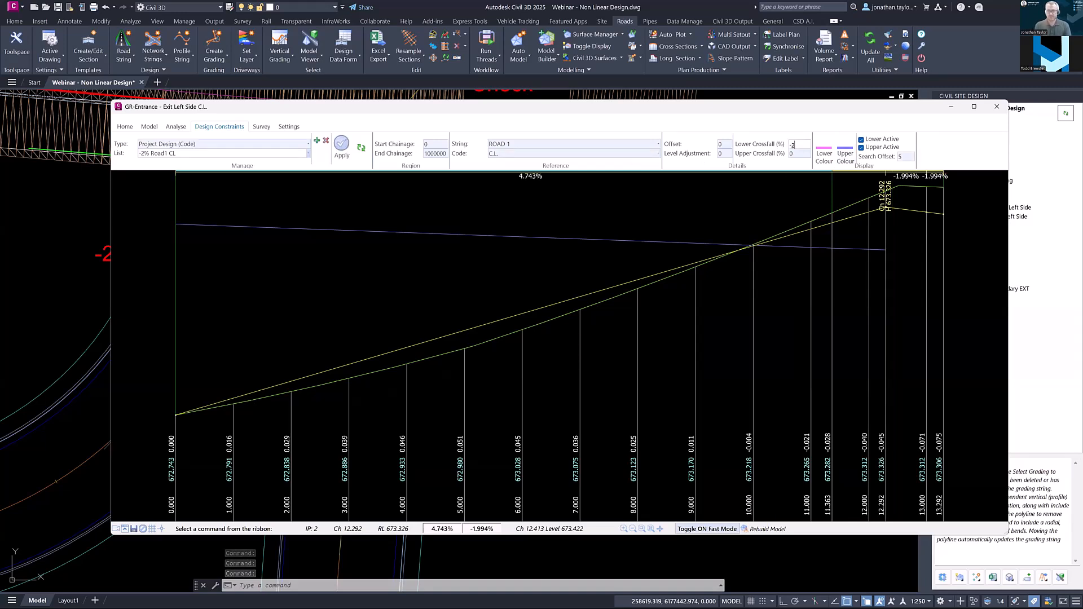
click(341, 145)
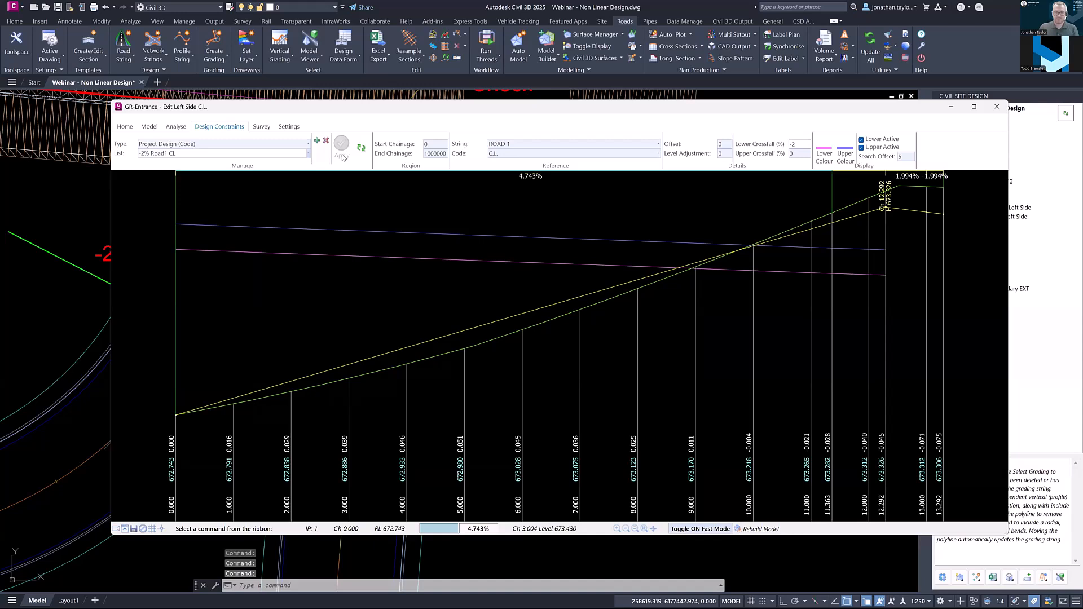
click(862, 148)
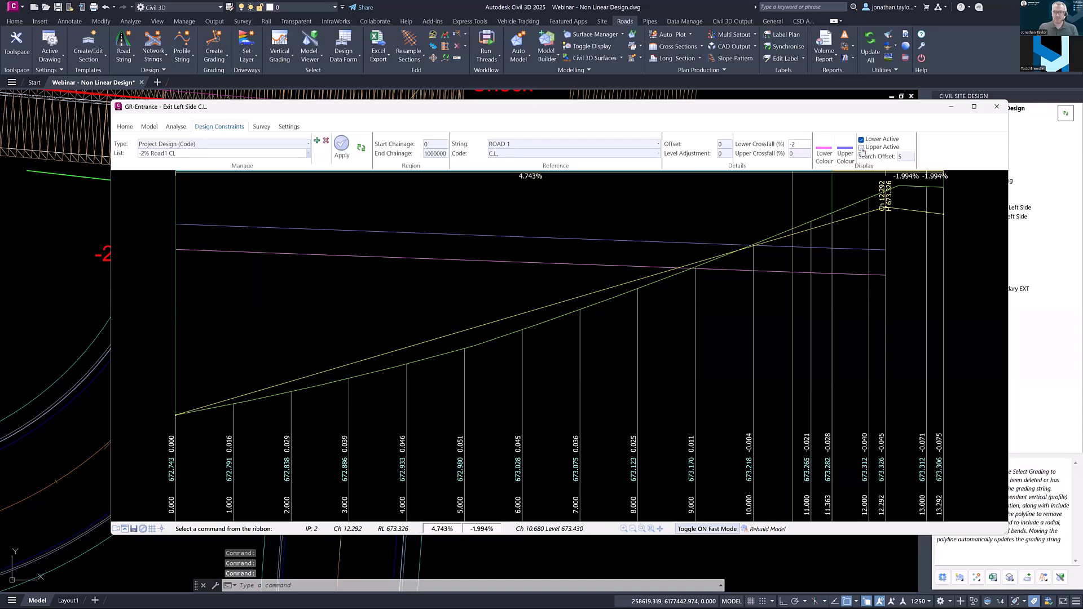
click(343, 145)
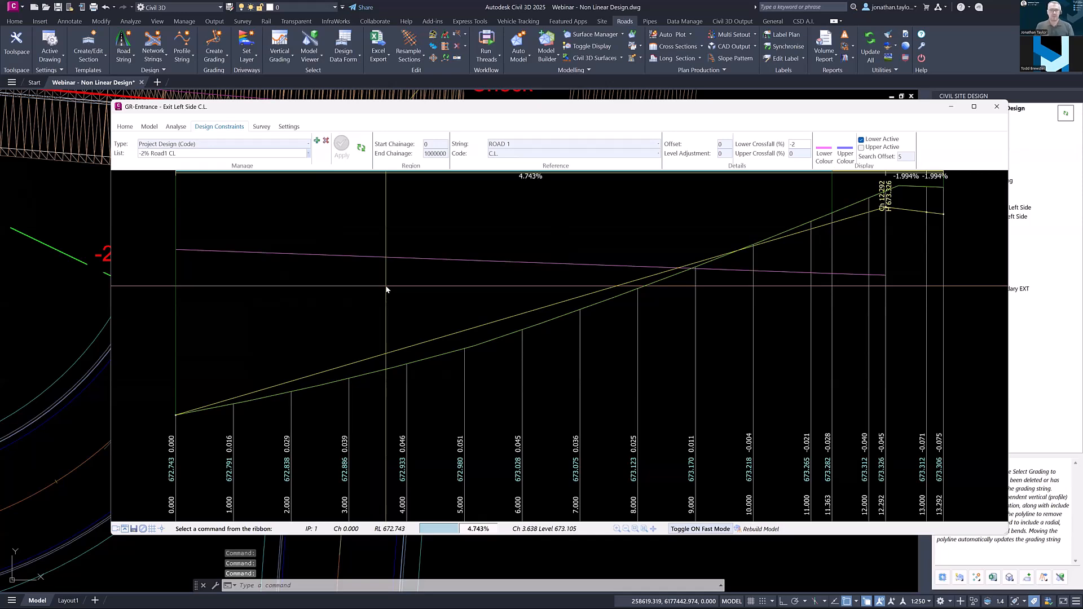
Add an Auto Profile reference-constraint entry from chainage -1000 to 6 using the -2% Road1 CL-L constraint, then calculate the profile.
click(125, 126)
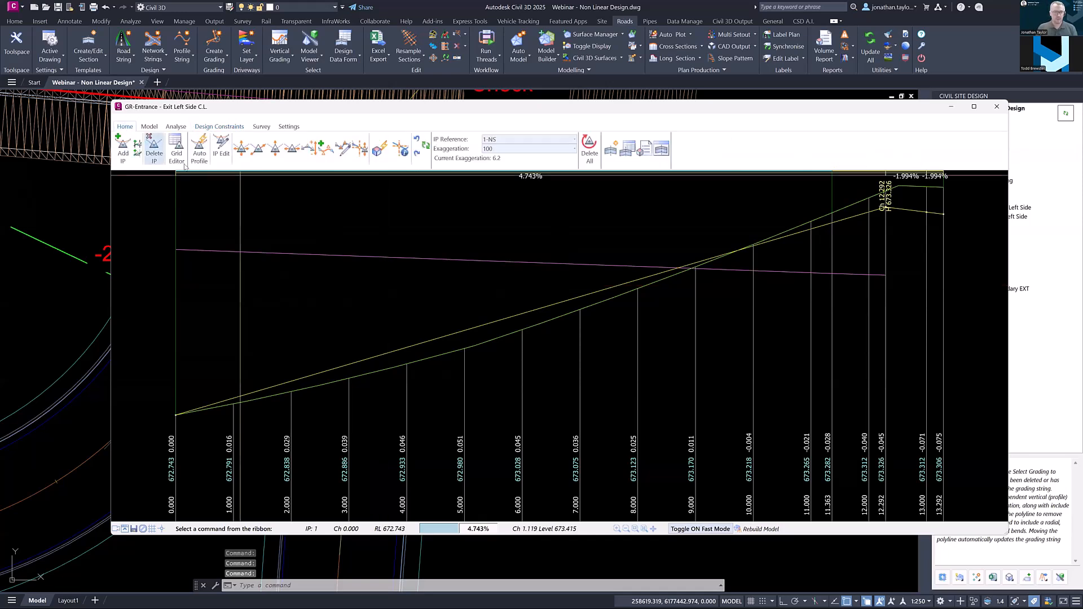
click(195, 148)
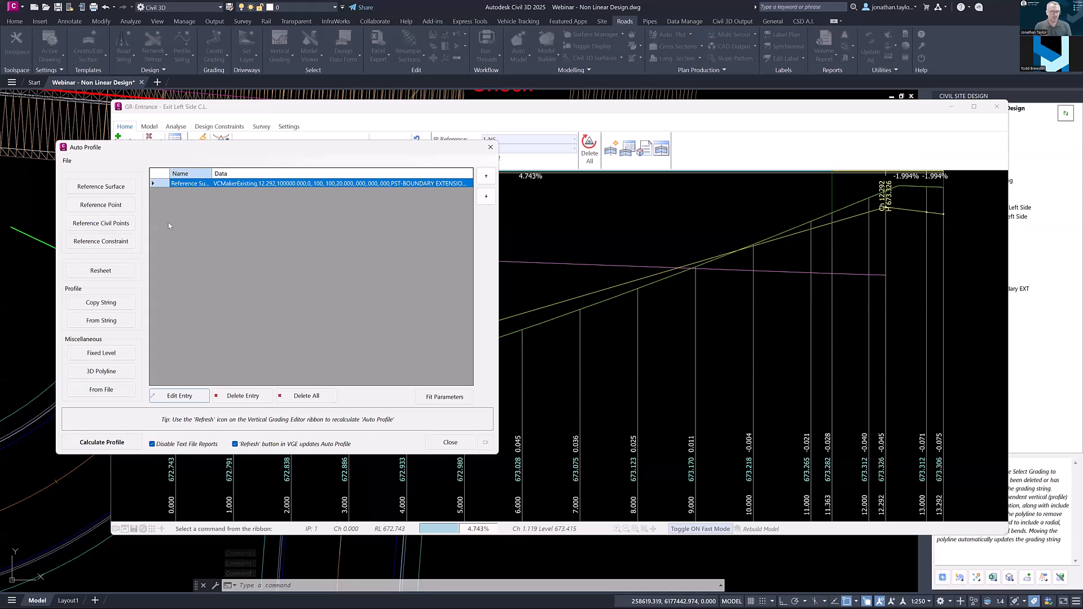
click(98, 243)
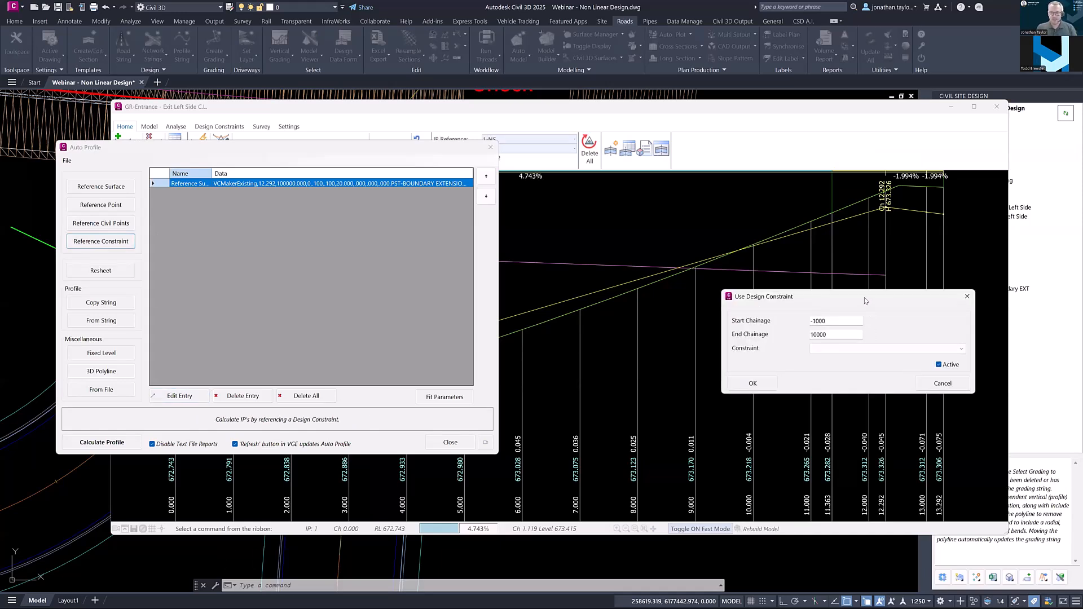
drag(864, 296, 572, 232)
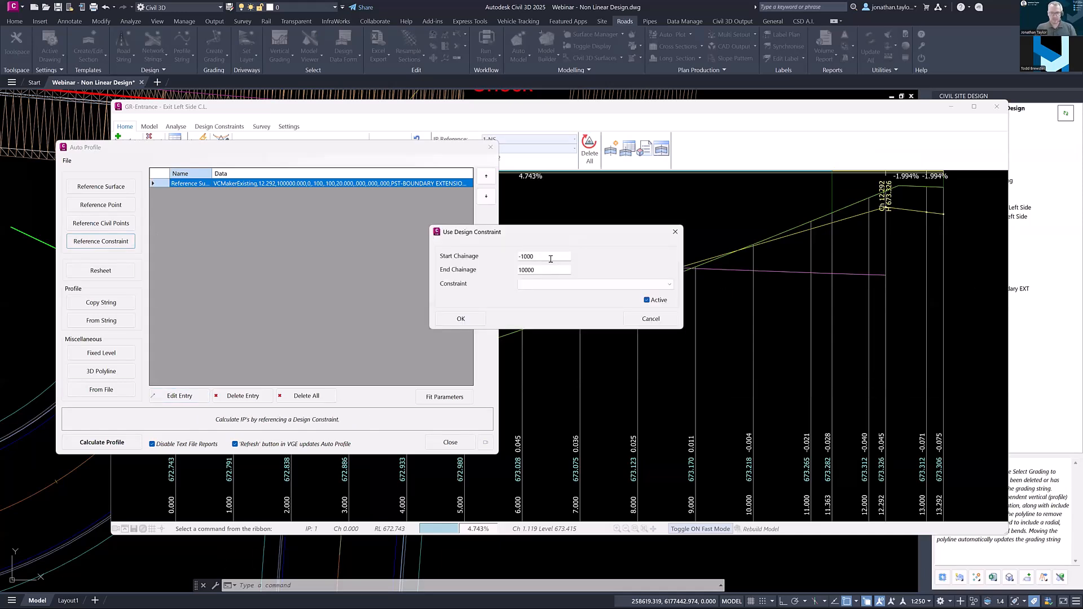
drag(573, 233, 845, 215)
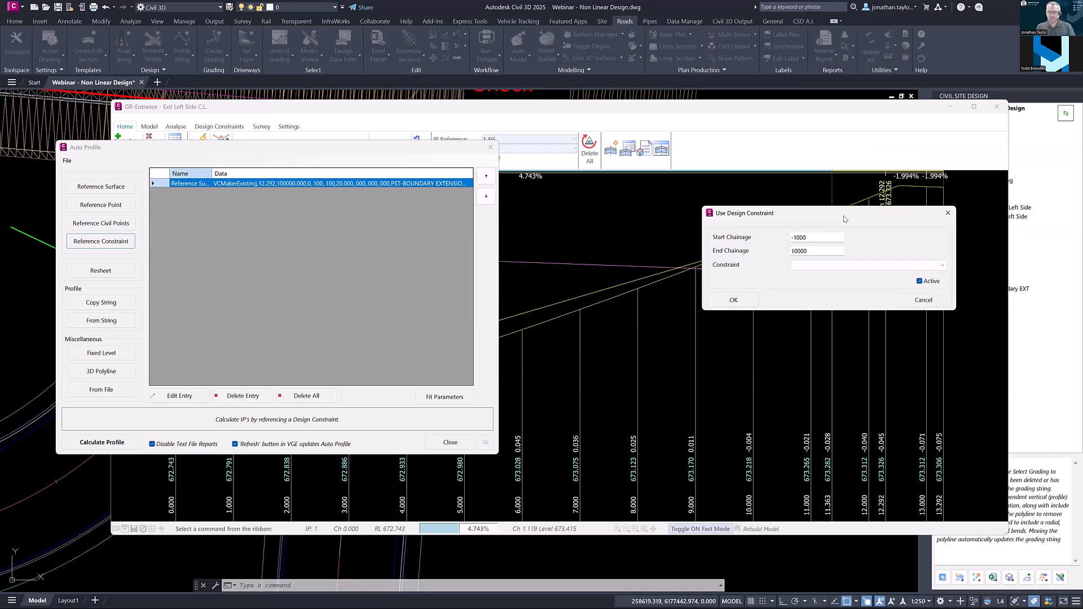
drag(817, 254, 723, 252)
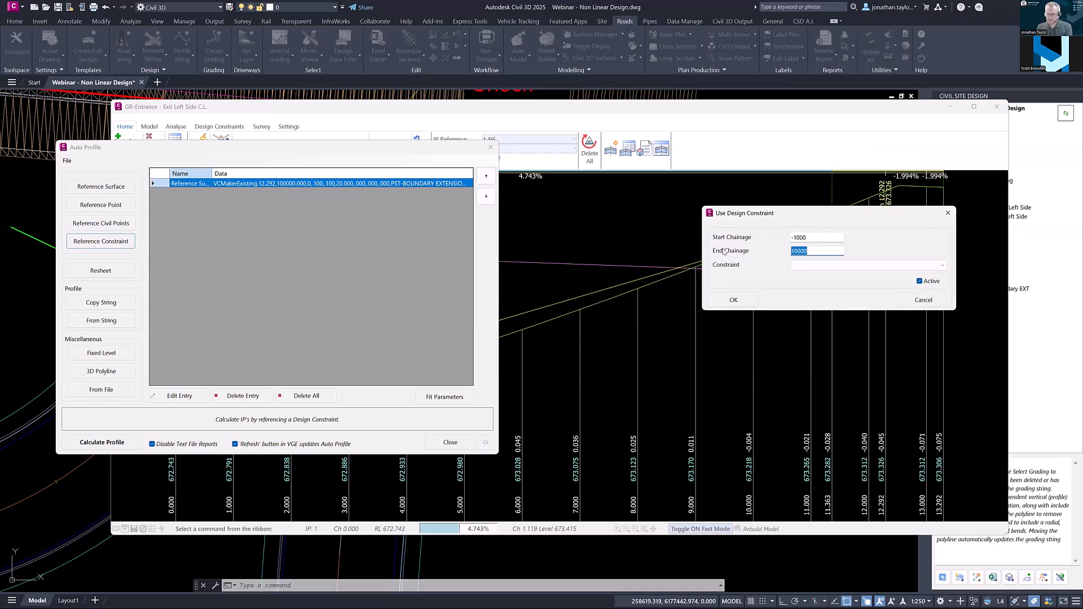
text(6)
click(814, 265)
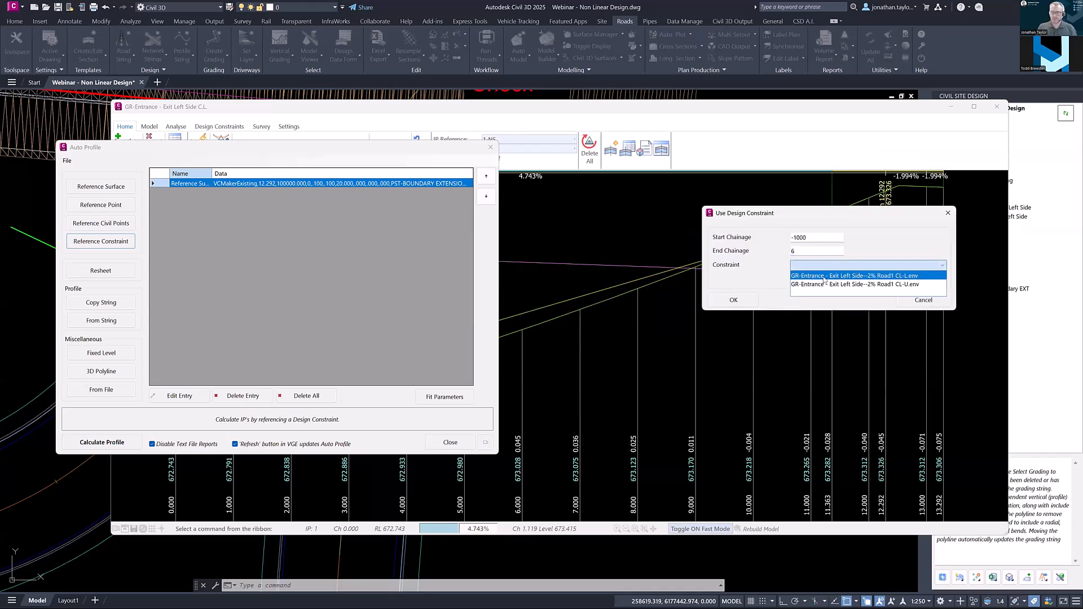
click(824, 275)
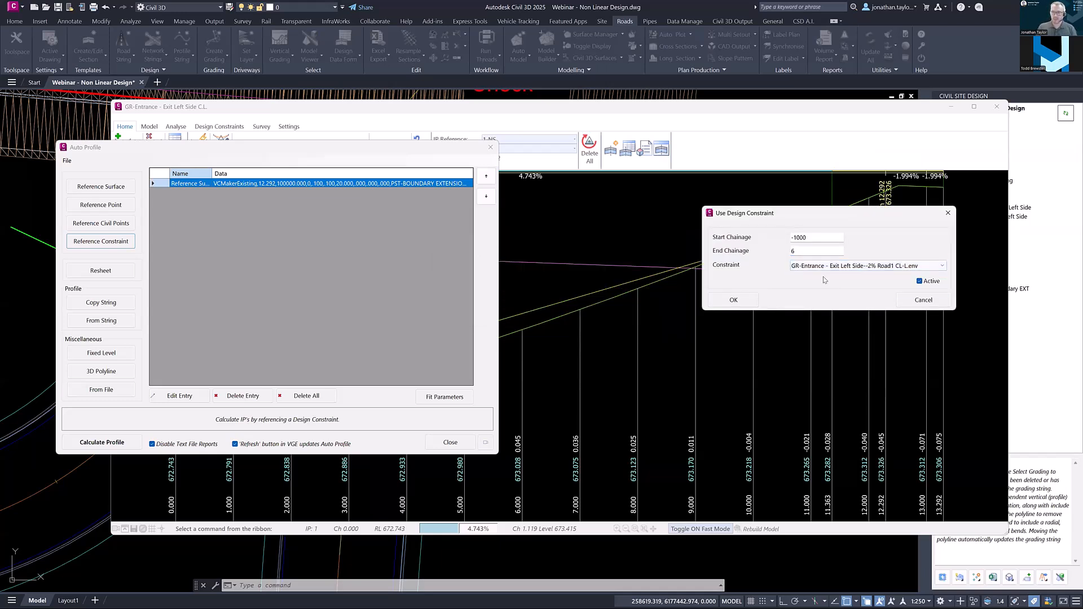
click(719, 305)
click(89, 443)
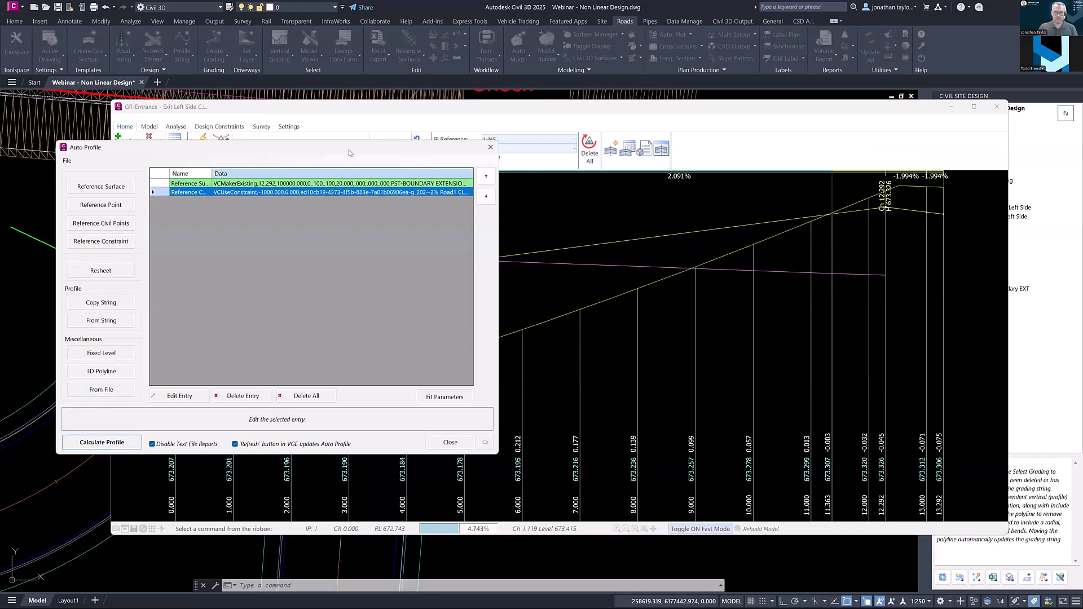
drag(350, 153, 558, 347)
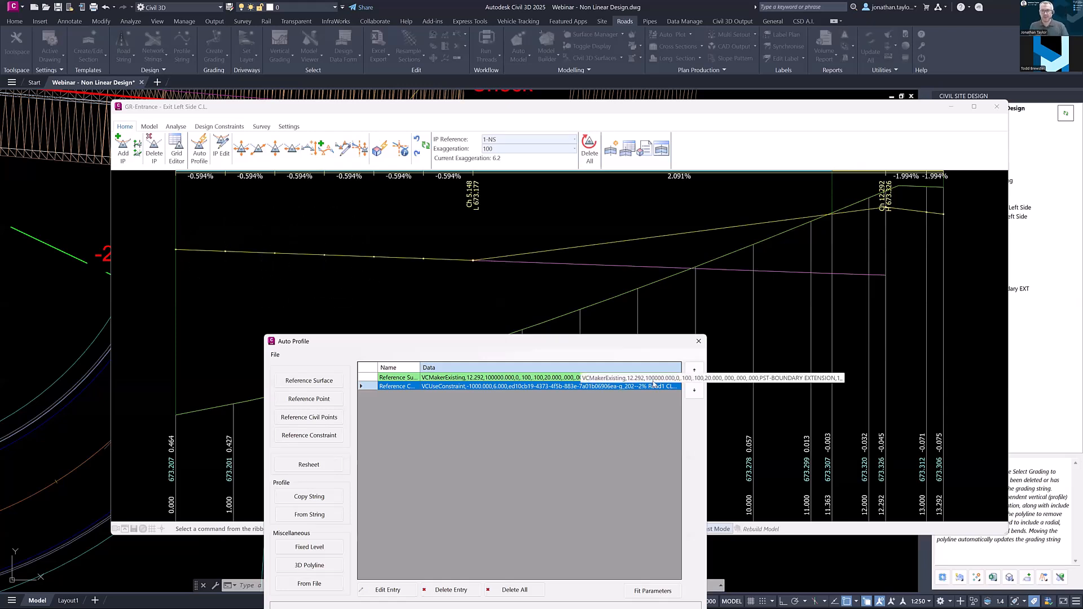
click(698, 341)
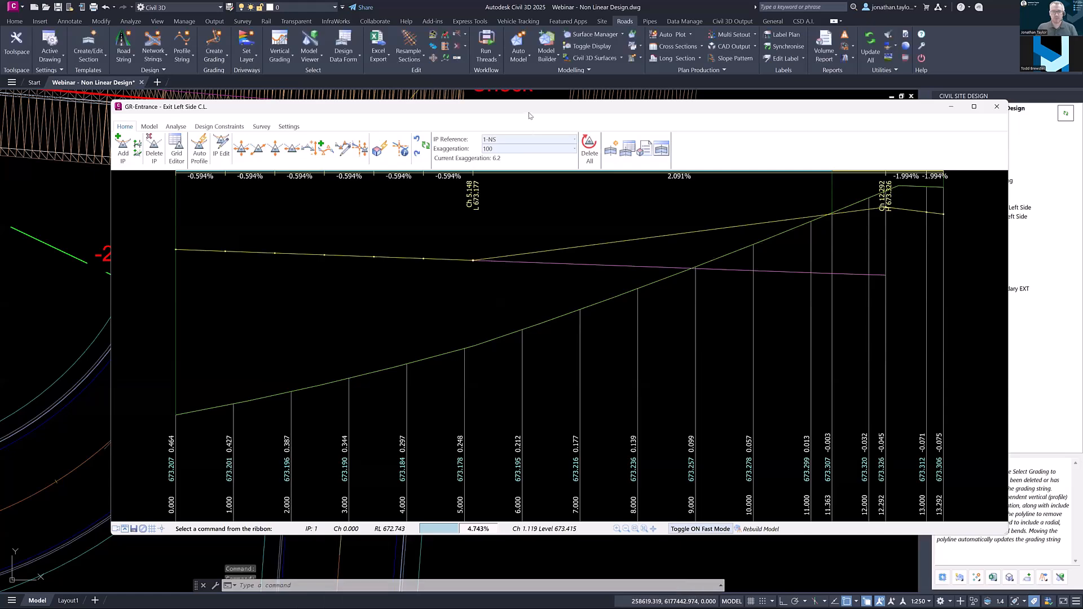
Review the -2% Road1 CL constraint settings against the kerb and road centreline in plan.
drag(533, 114, 569, 280)
click(254, 292)
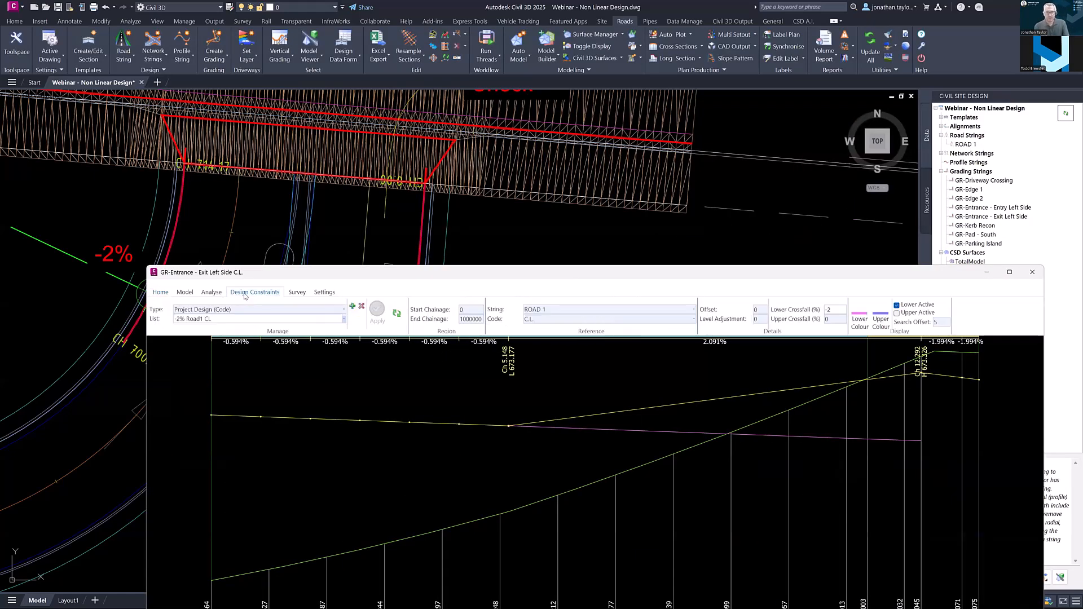
click(936, 322)
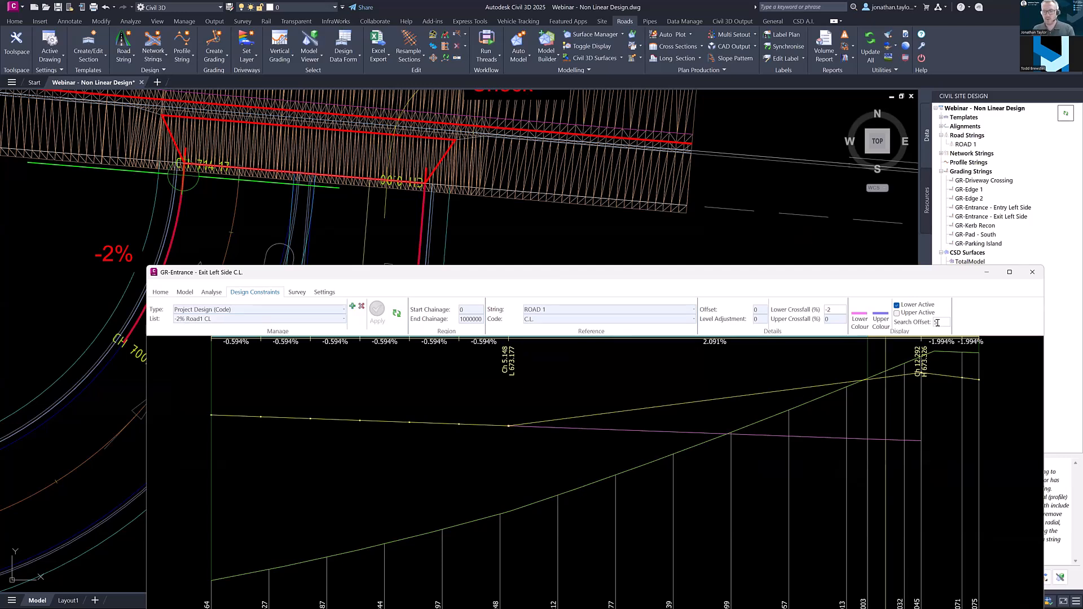
click(556, 320)
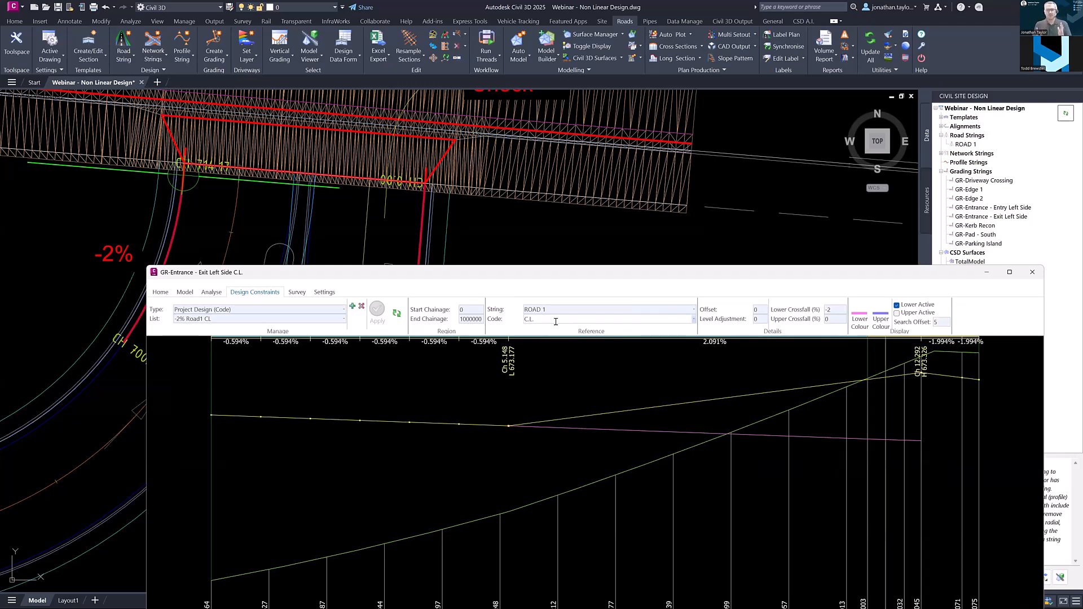
click(433, 208)
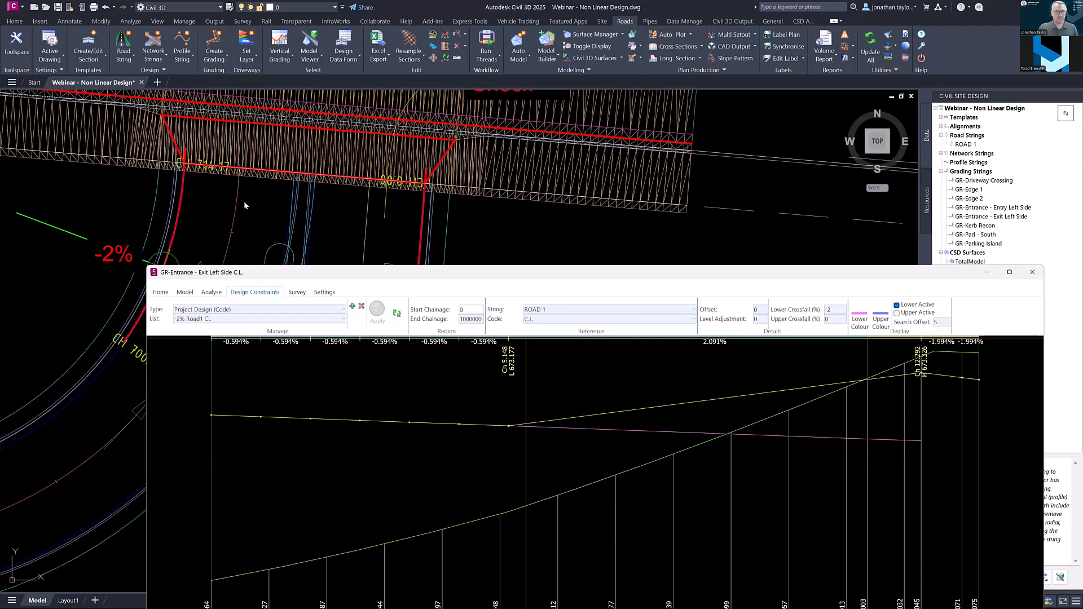
click(185, 201)
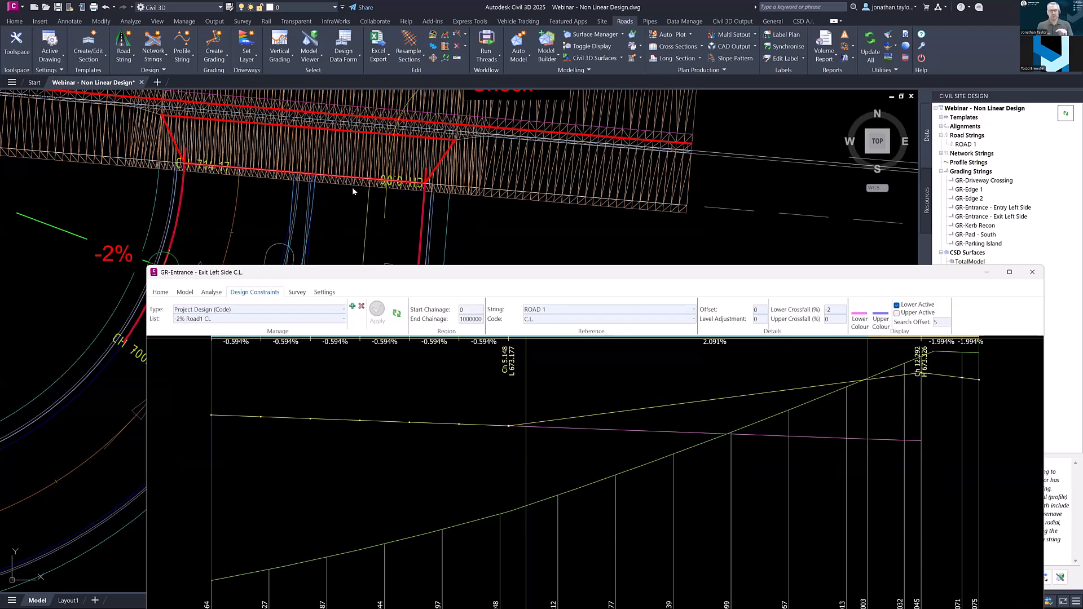
click(234, 209)
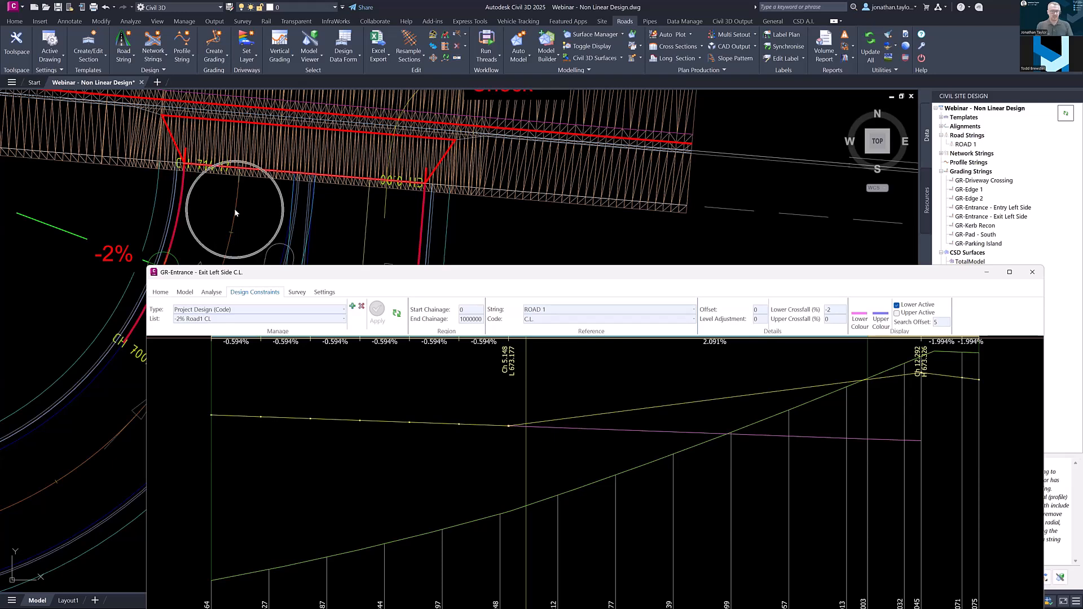
click(367, 212)
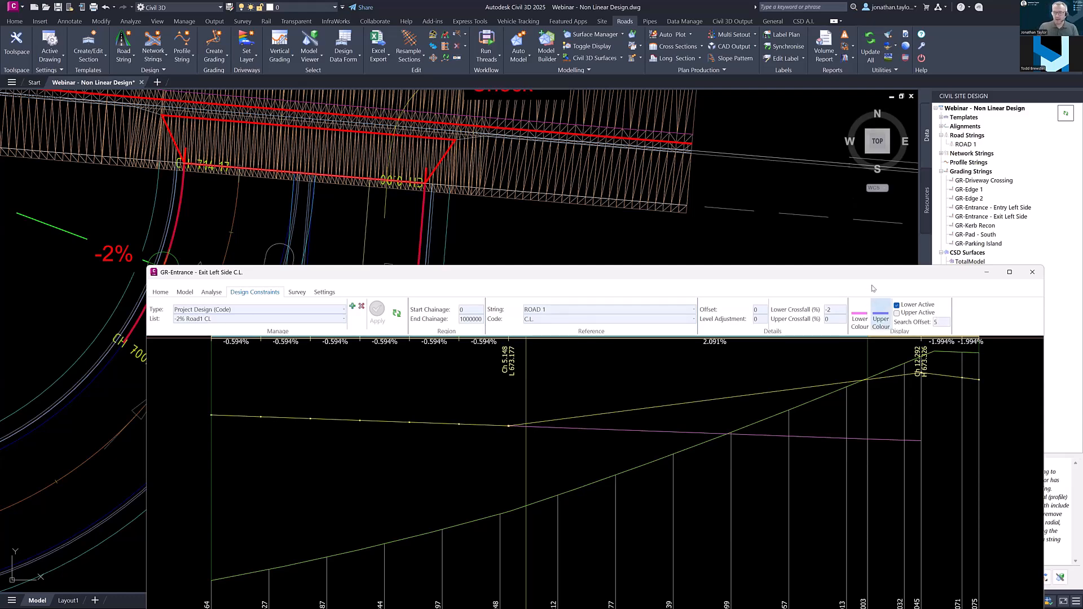
drag(873, 276, 872, 274)
drag(834, 239, 779, 97)
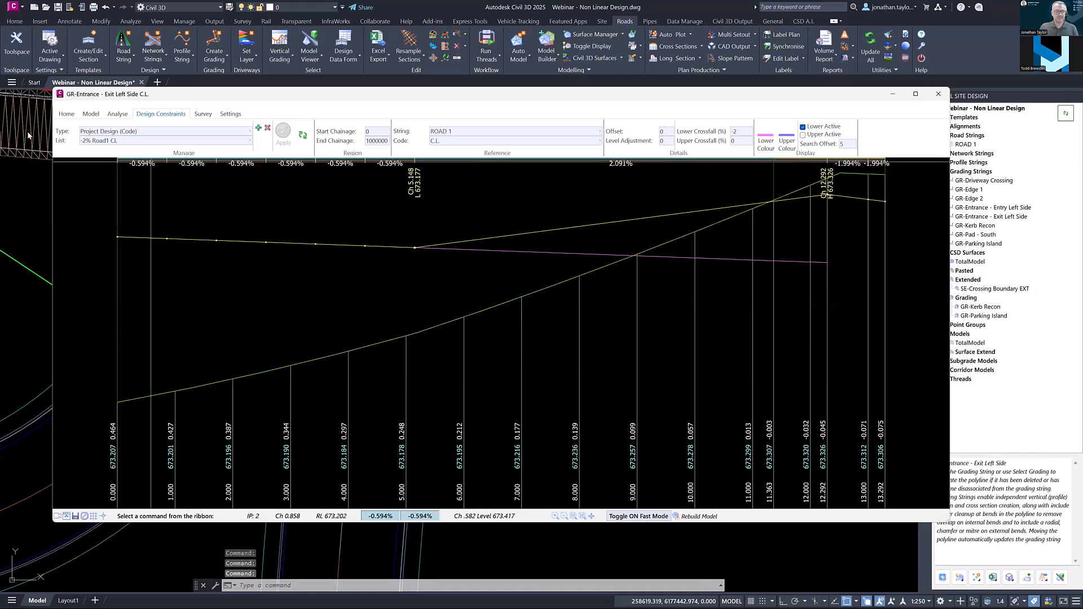
Refresh the auto profile in the grading editor and close the editor.
click(67, 114)
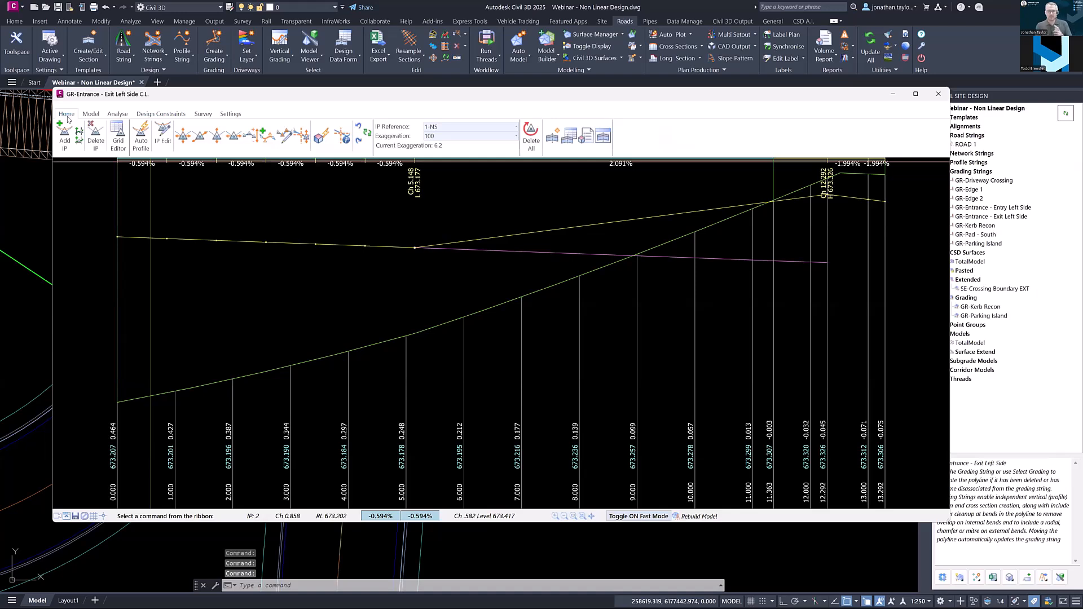
click(146, 150)
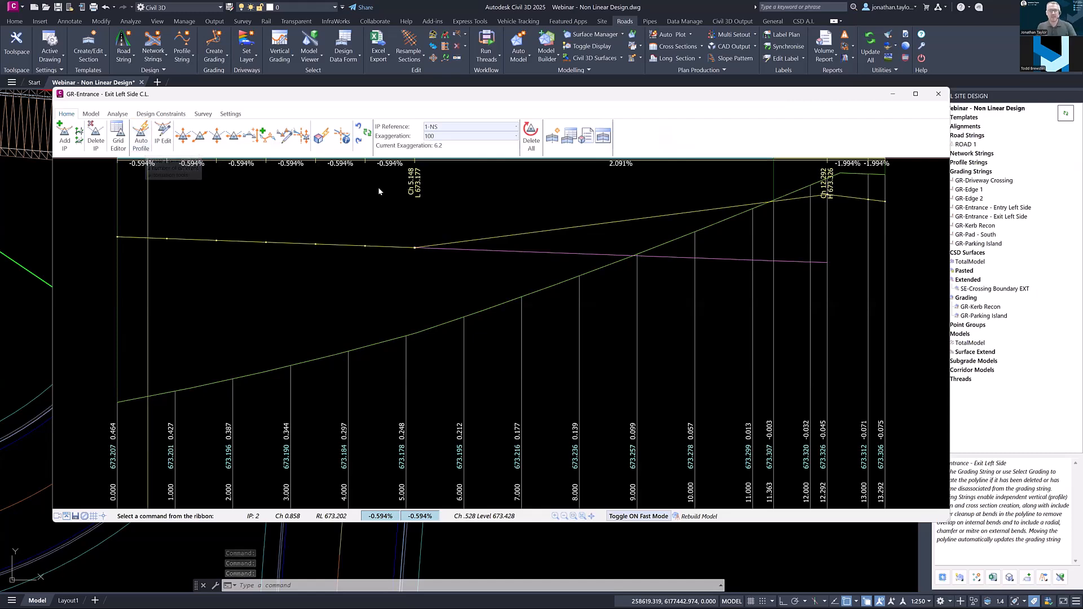
click(367, 134)
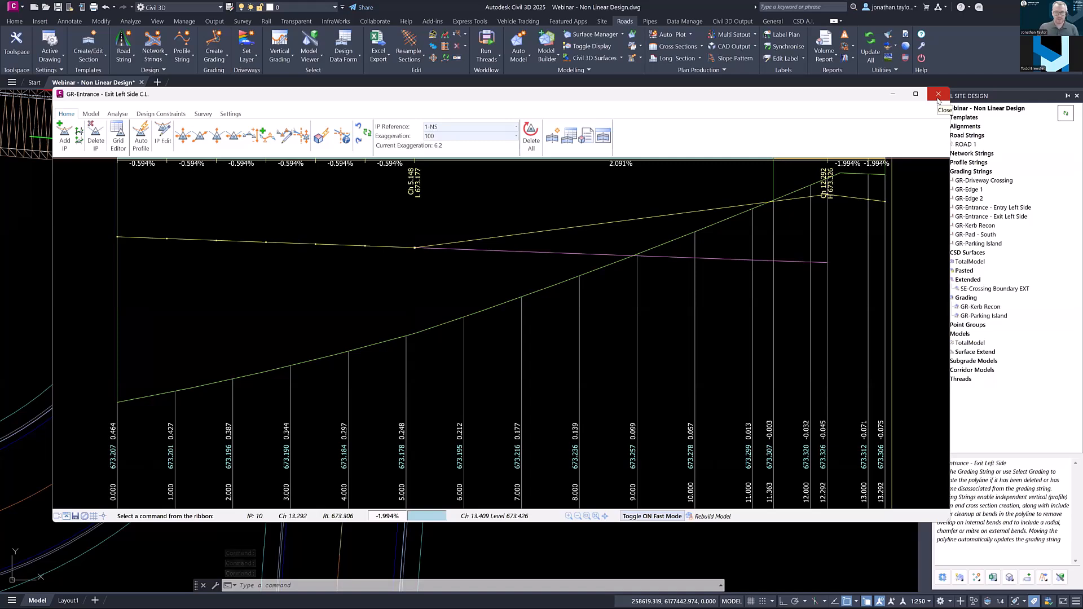
click(938, 95)
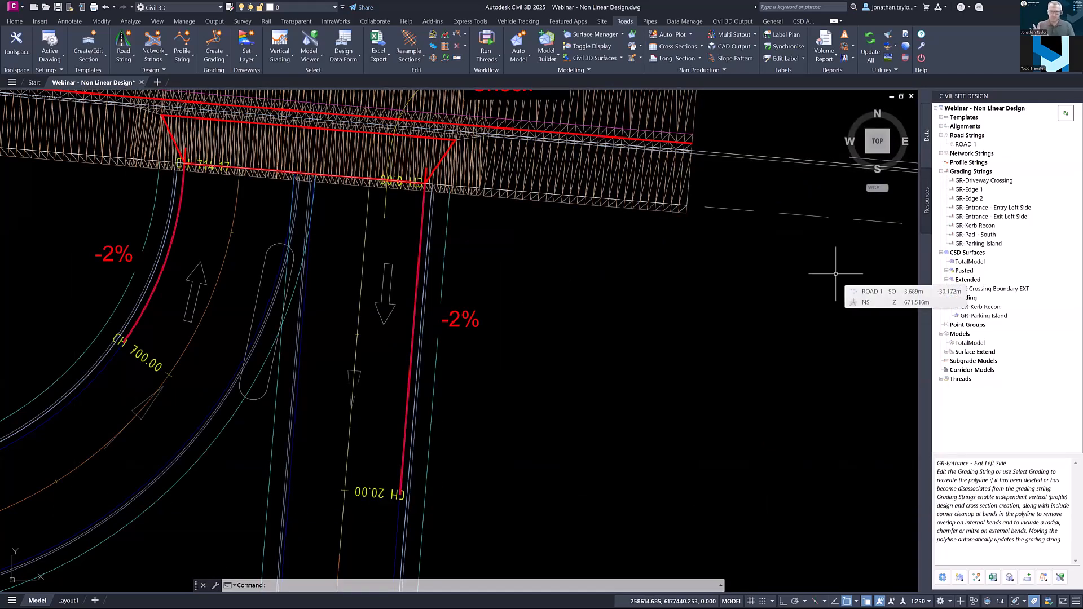
Run the Output CAD Entities (TotalModel) thread from the Threads list.
click(940, 379)
middle_drag(667, 251, 684, 290)
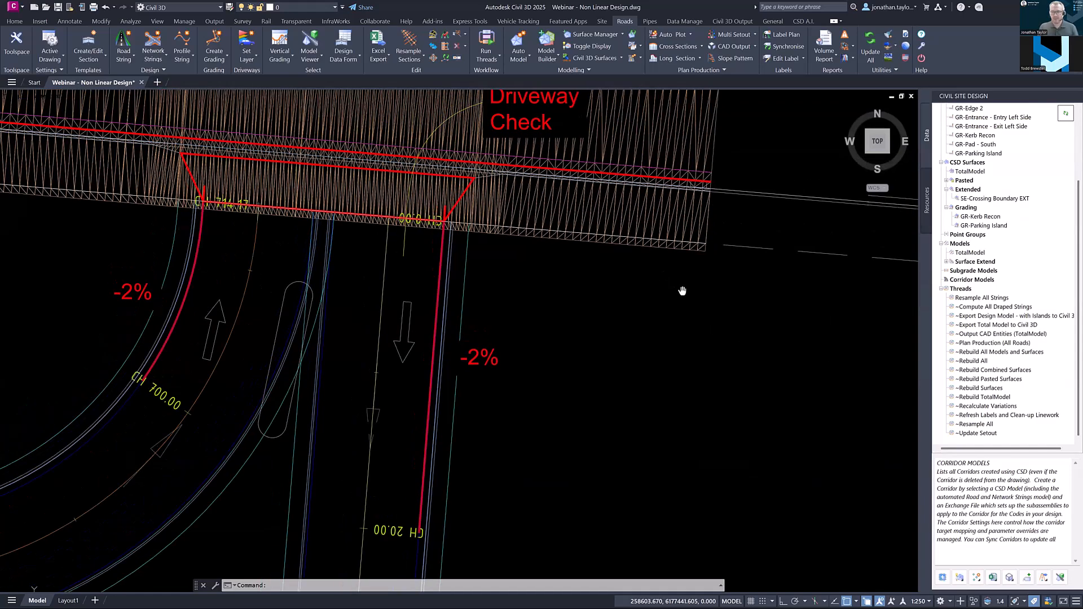
mouse_move(682, 295)
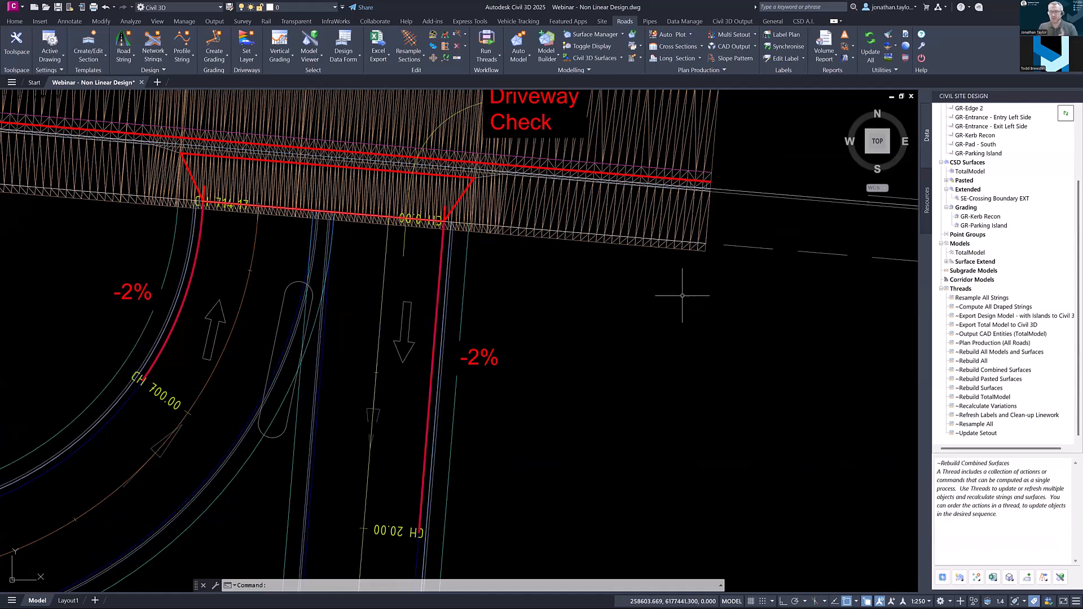
click(983, 334)
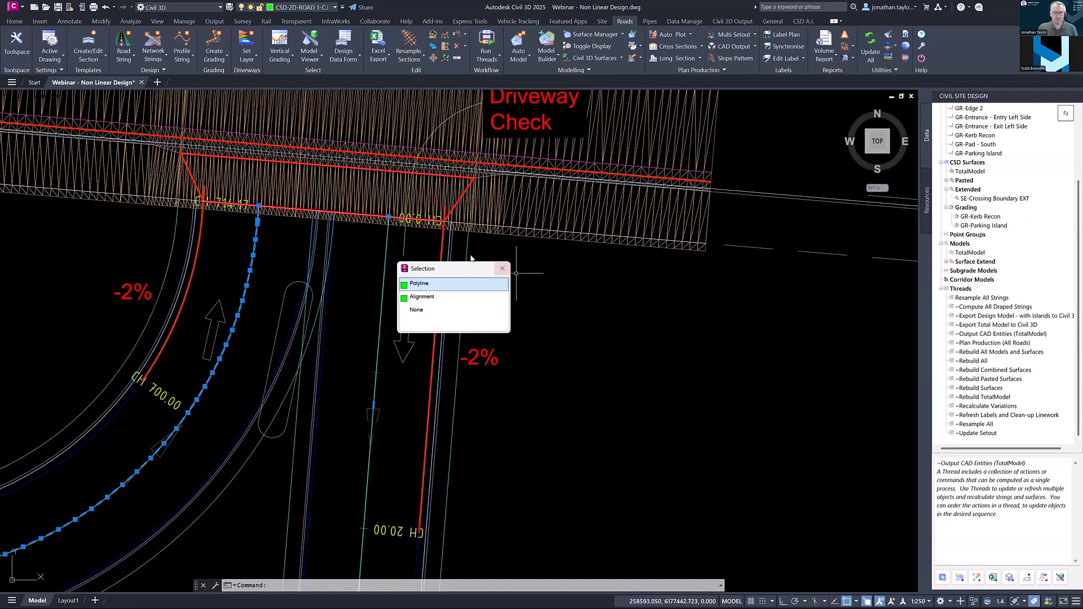
key(Escape)
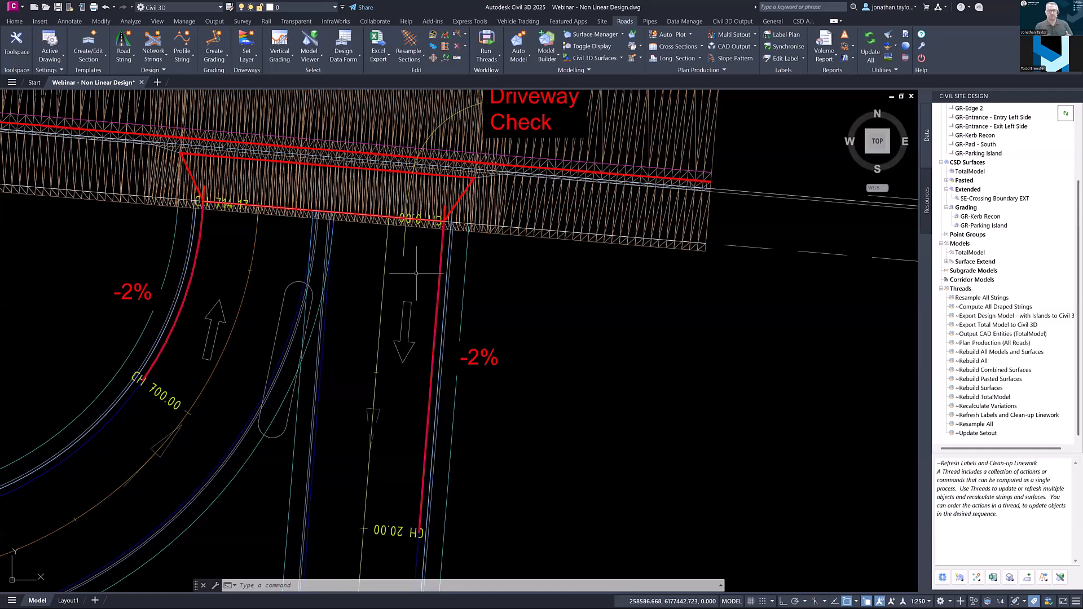
Open the Design Data Form for ROAD 1.
middle_drag(417, 273, 479, 296)
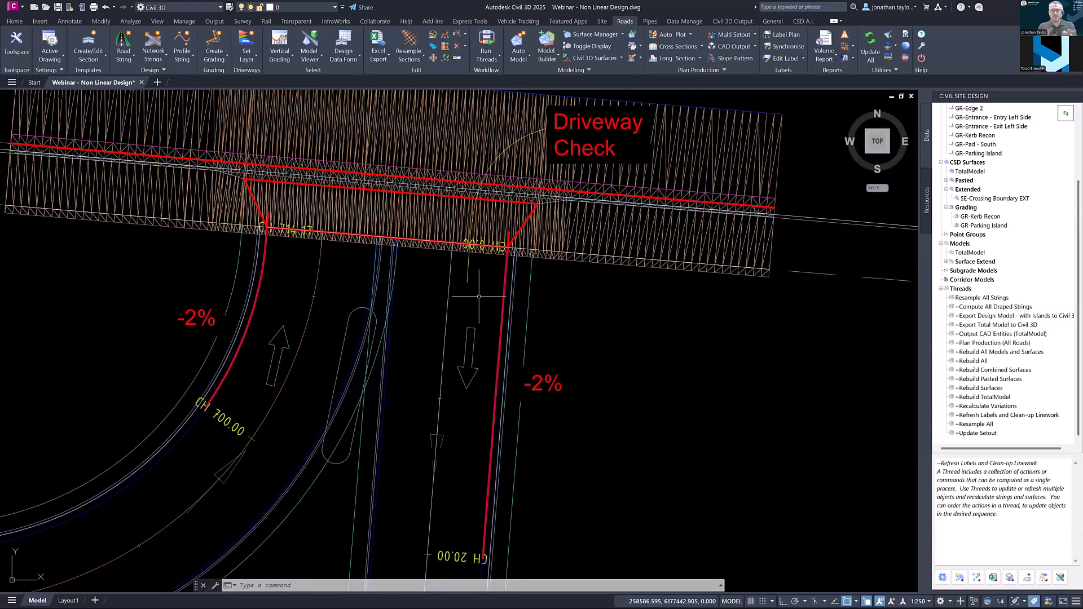
mouse_move(479, 296)
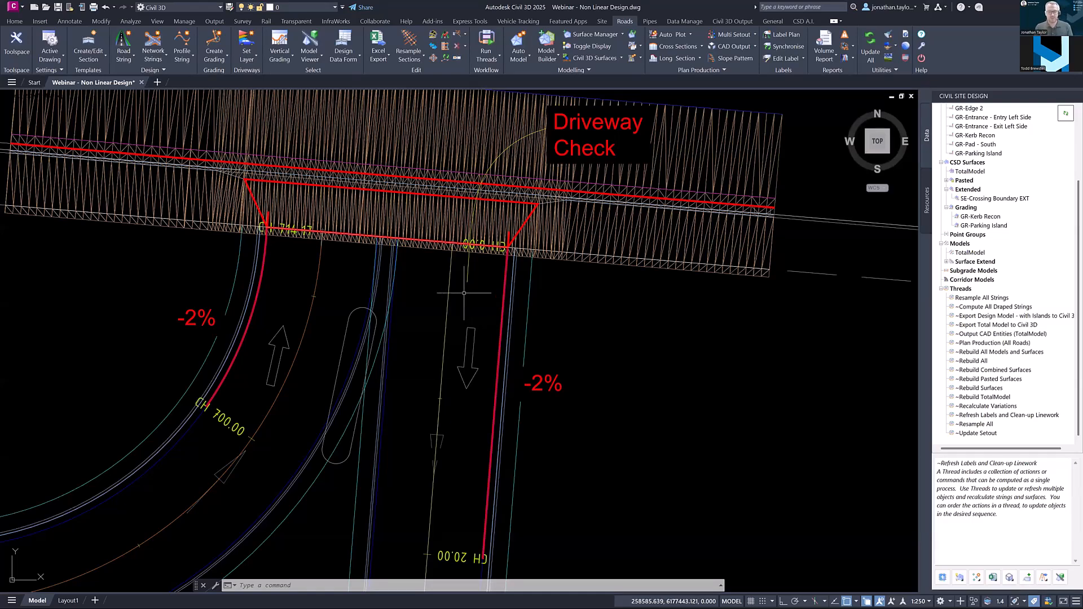
scroll(464, 293, down, 2)
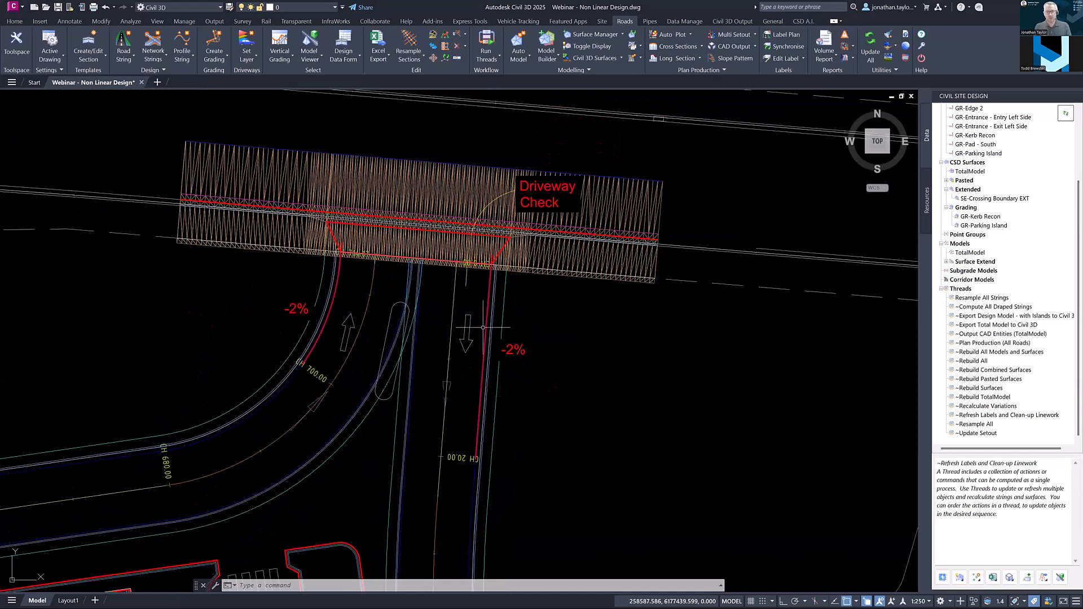
scroll(444, 303, up, 2)
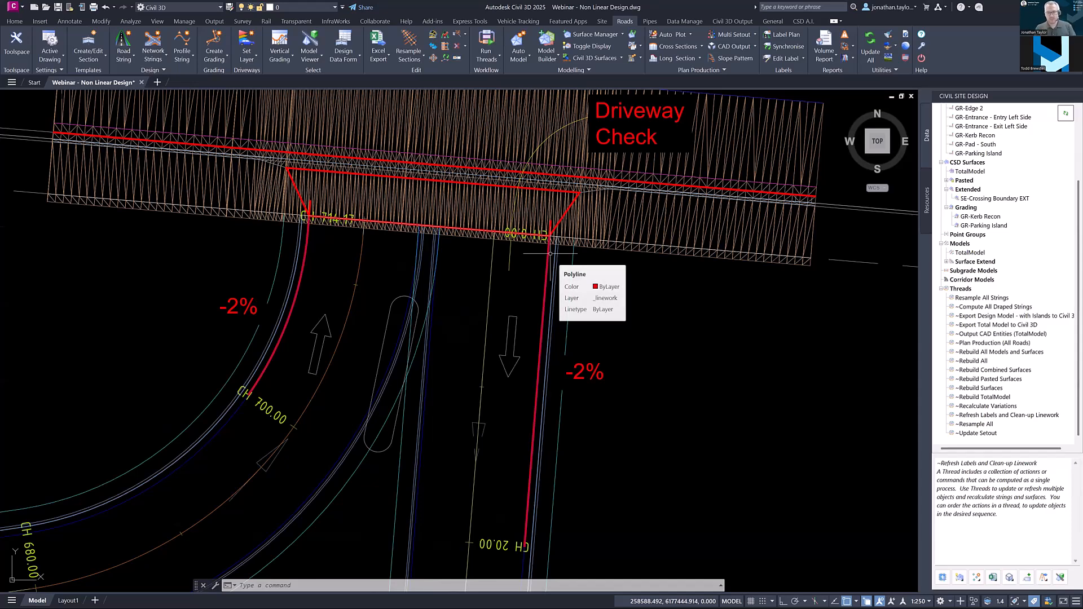
scroll(968, 226, up, 5)
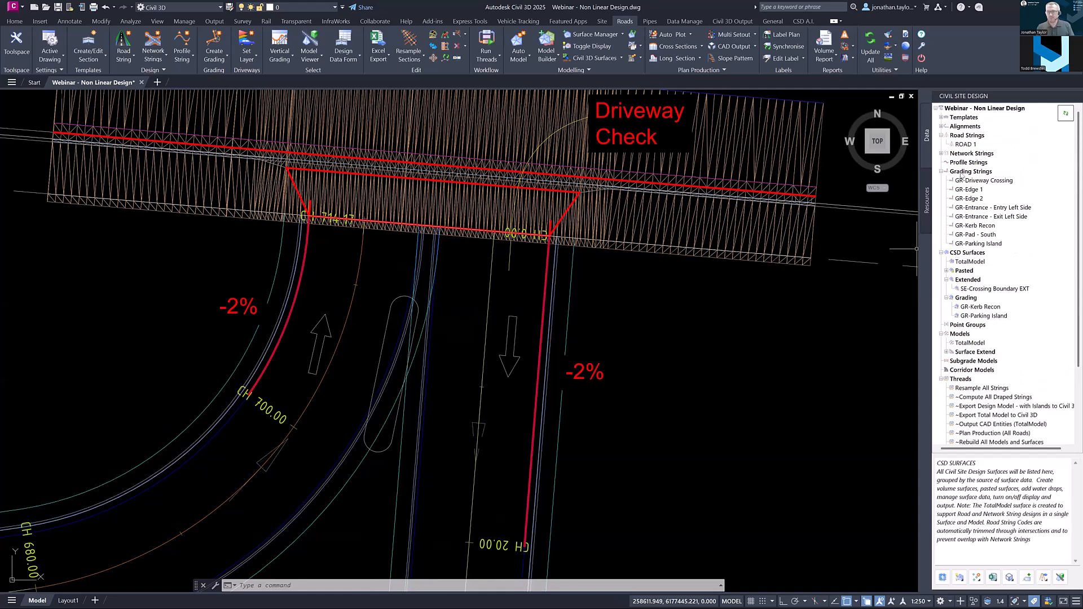
click(965, 144)
right_click(966, 146)
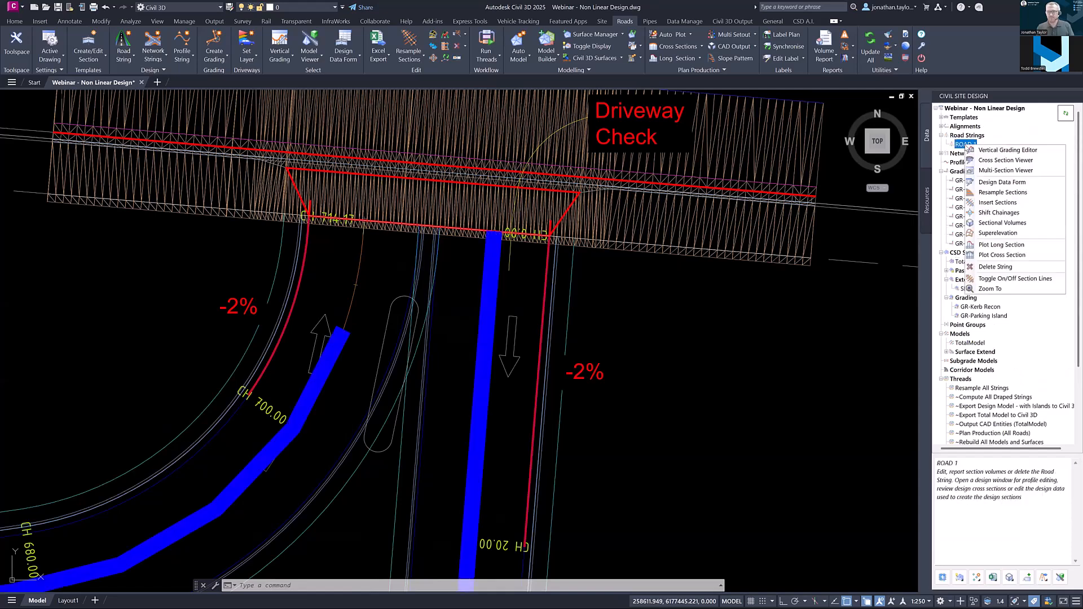
click(974, 182)
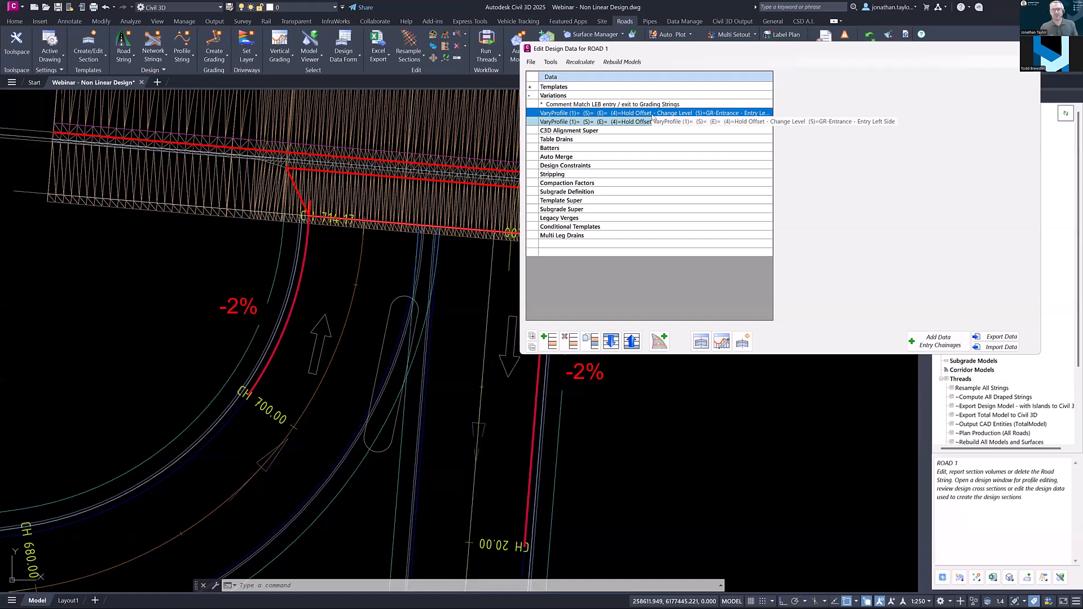
Edit the Entry Left Side VaryProfile variation to code LEB, chainage 0 to 20, method Hold Offset - Change Level, and apply it.
double_click(653, 114)
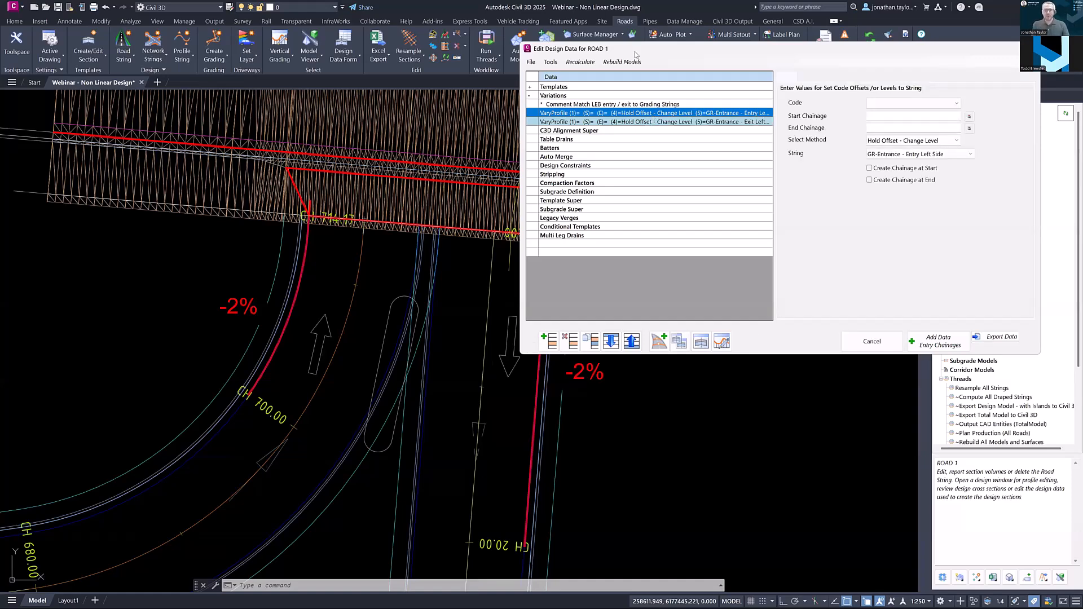
drag(636, 53, 668, 90)
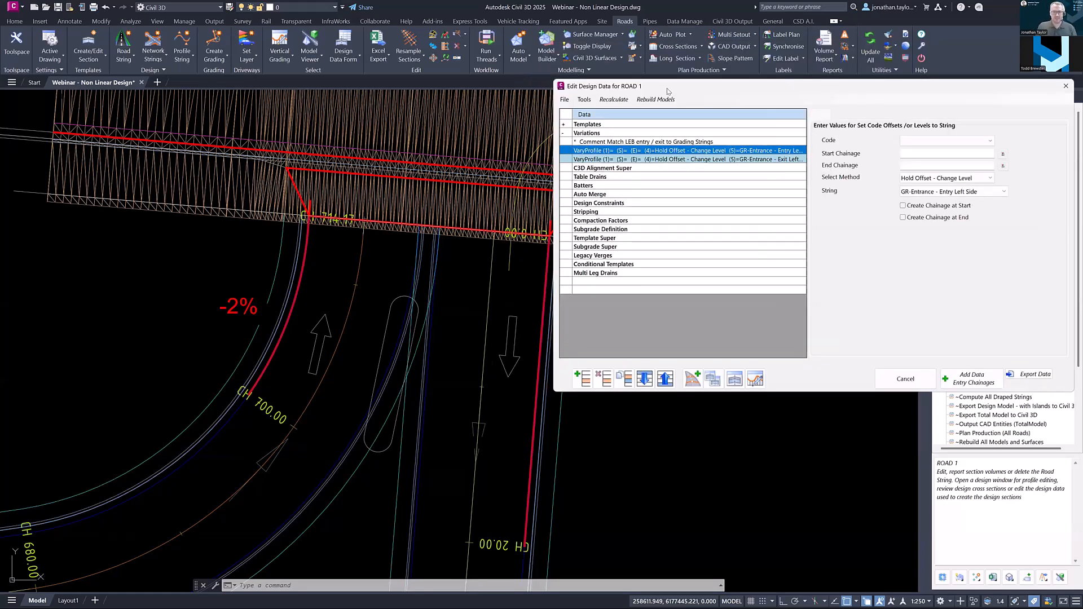
click(928, 141)
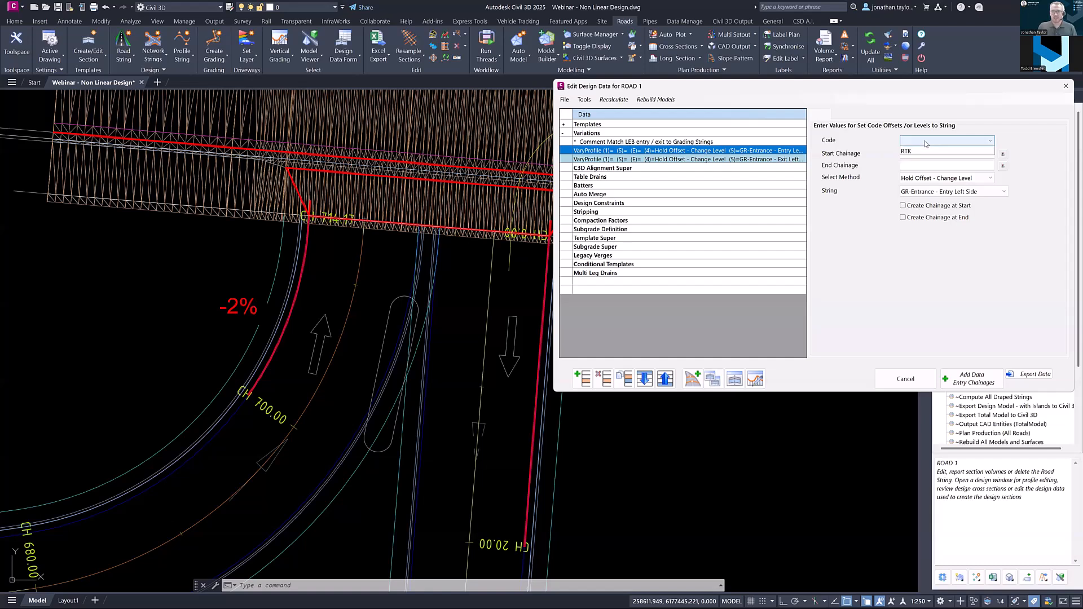
click(908, 176)
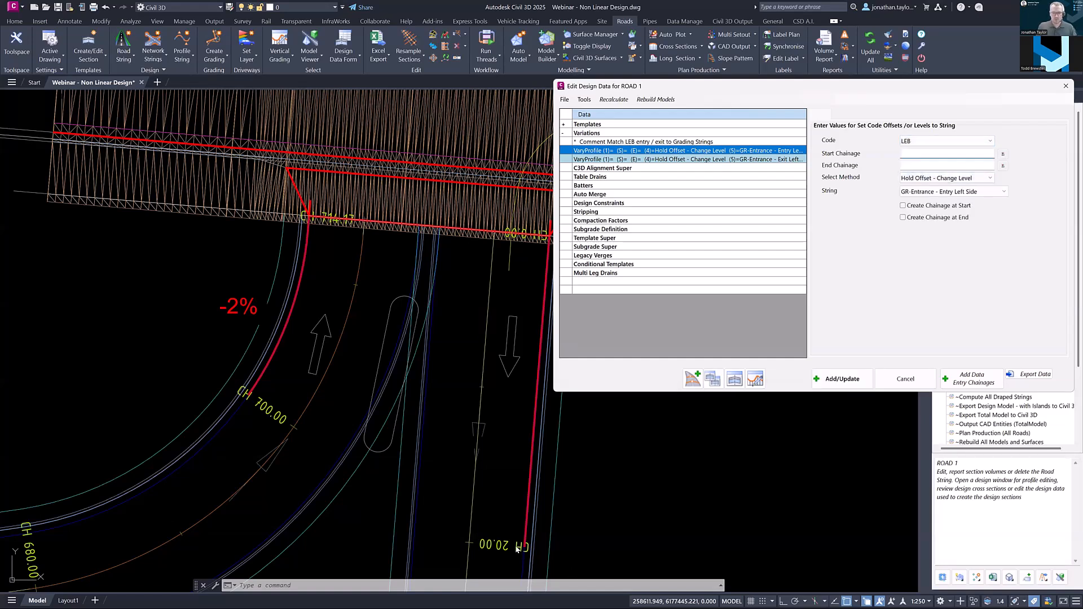
text(0)
click(914, 162)
text(1)
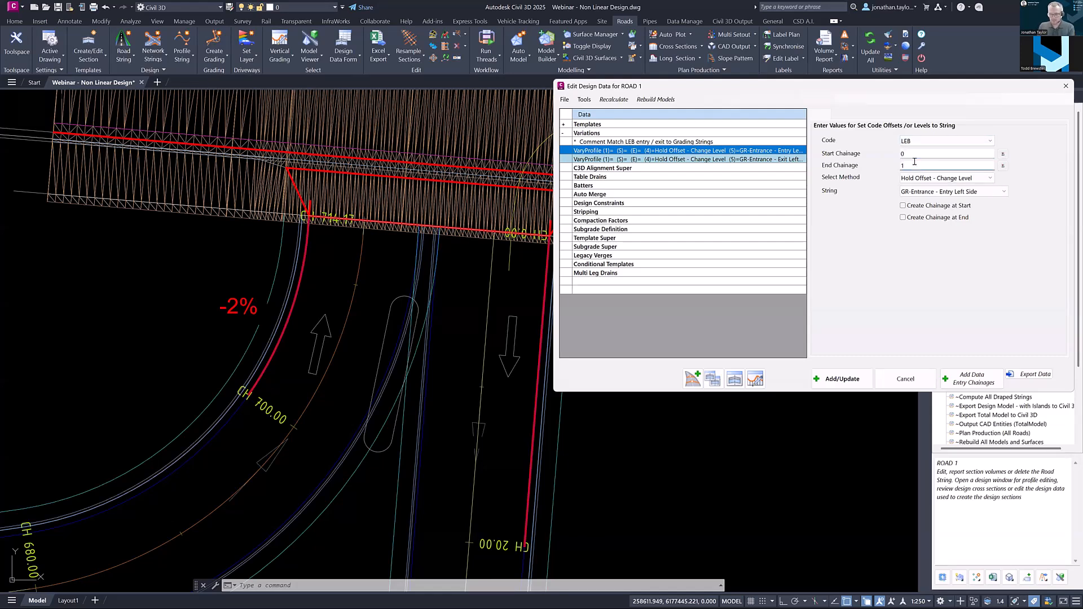
key(BackSpace)
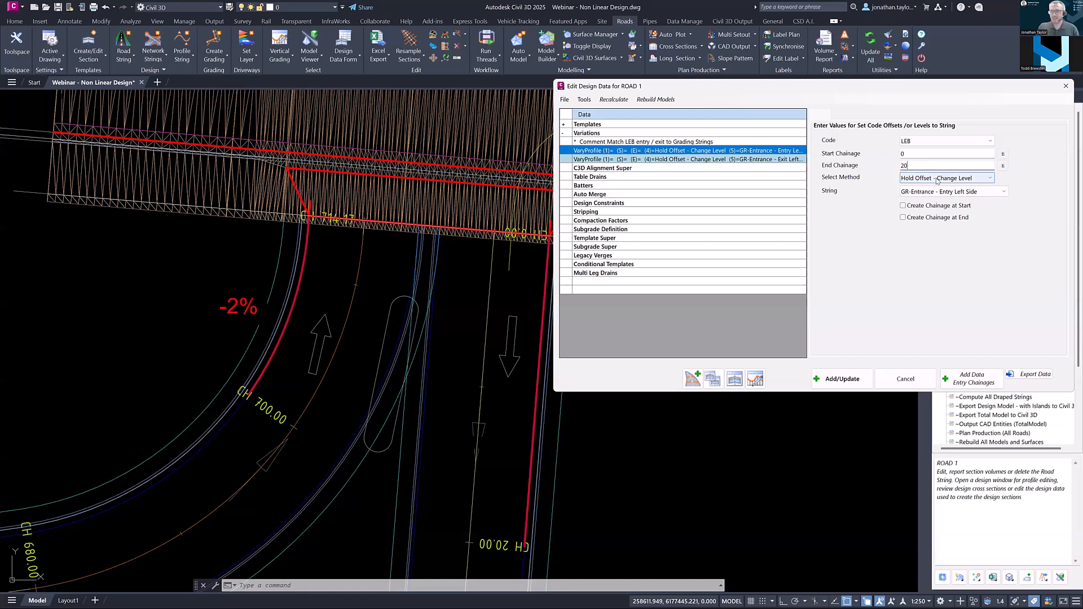
click(937, 178)
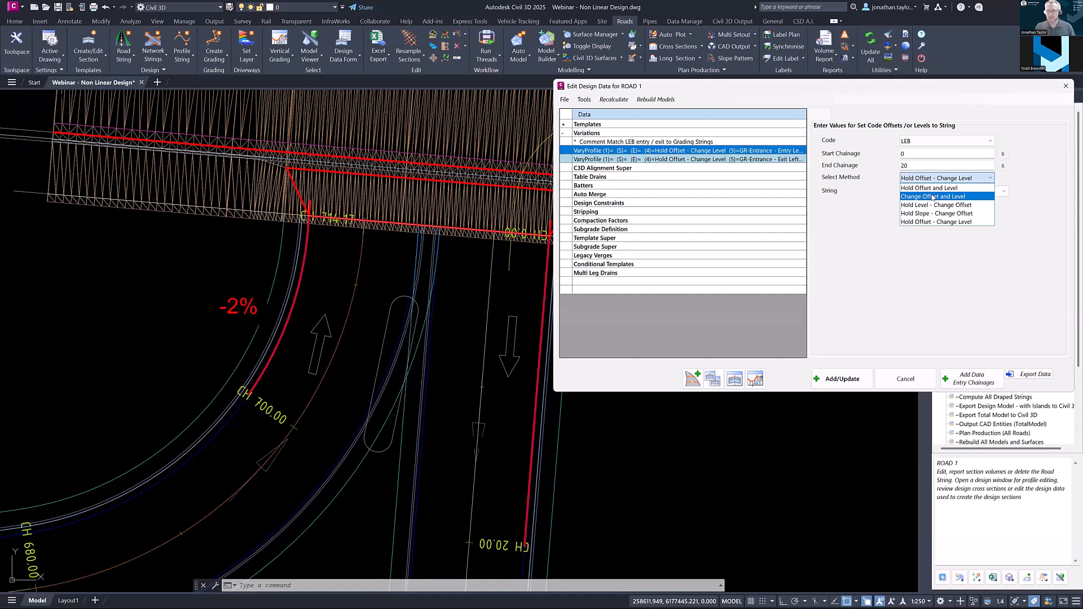
click(937, 223)
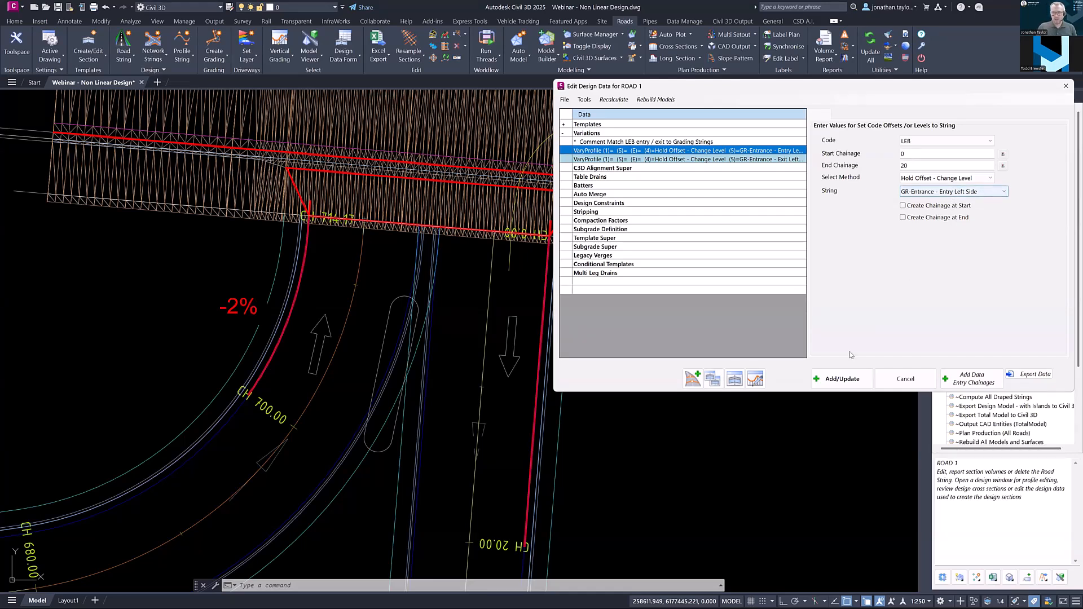
click(844, 380)
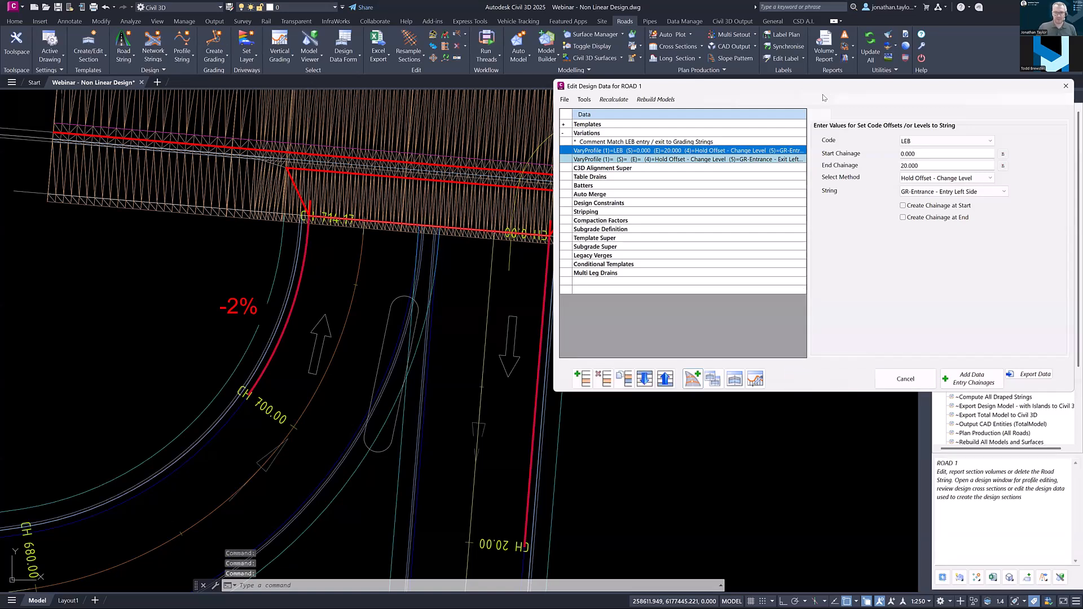
Open the Cross Section Viewer for ROAD 1 and zoom into the section display.
drag(823, 87, 271, 26)
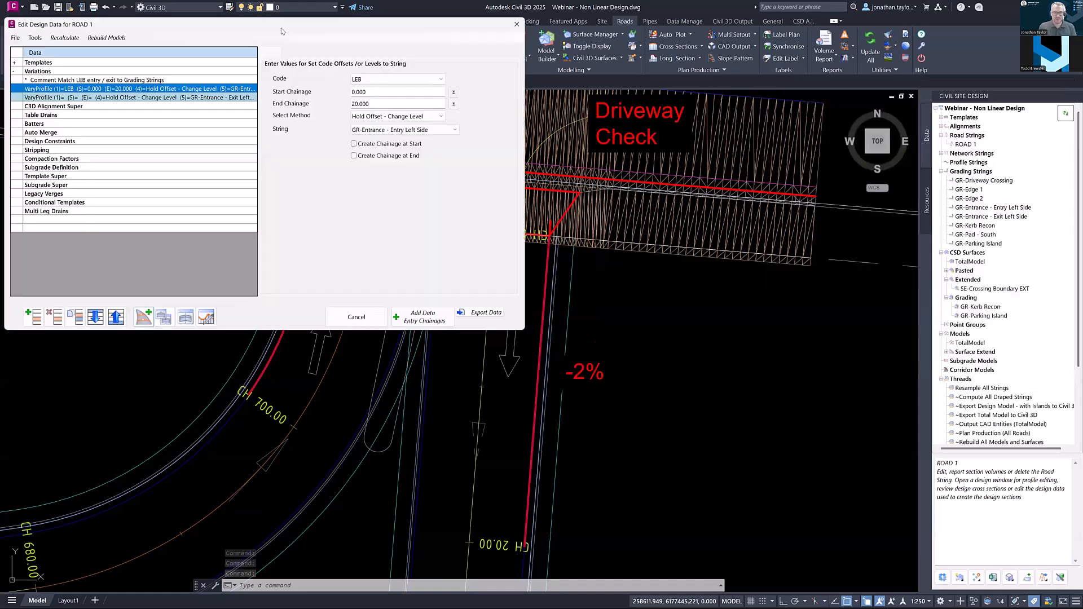
right_click(959, 145)
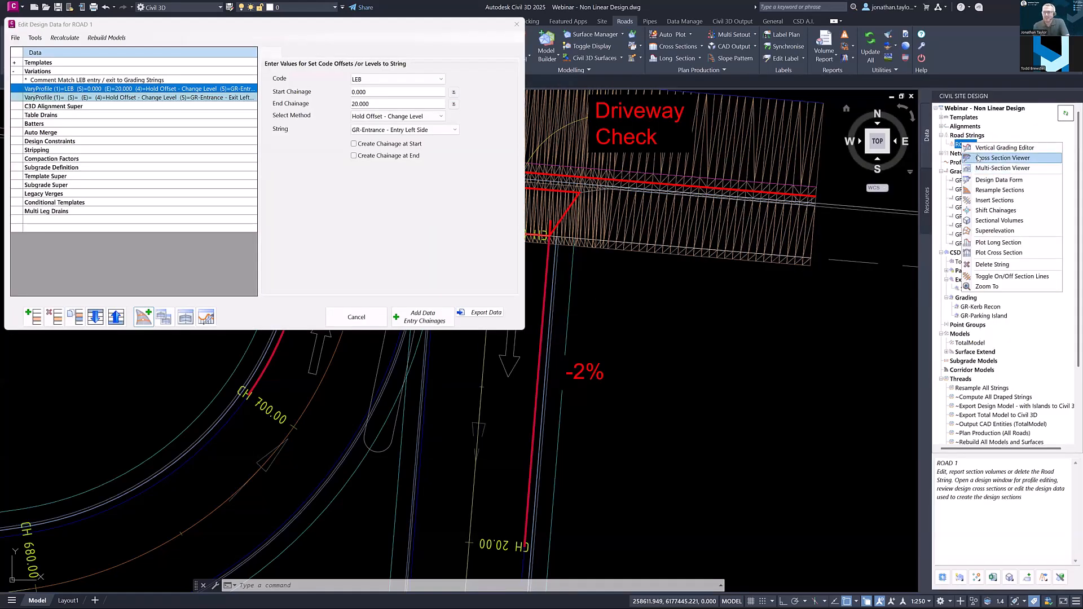
click(974, 158)
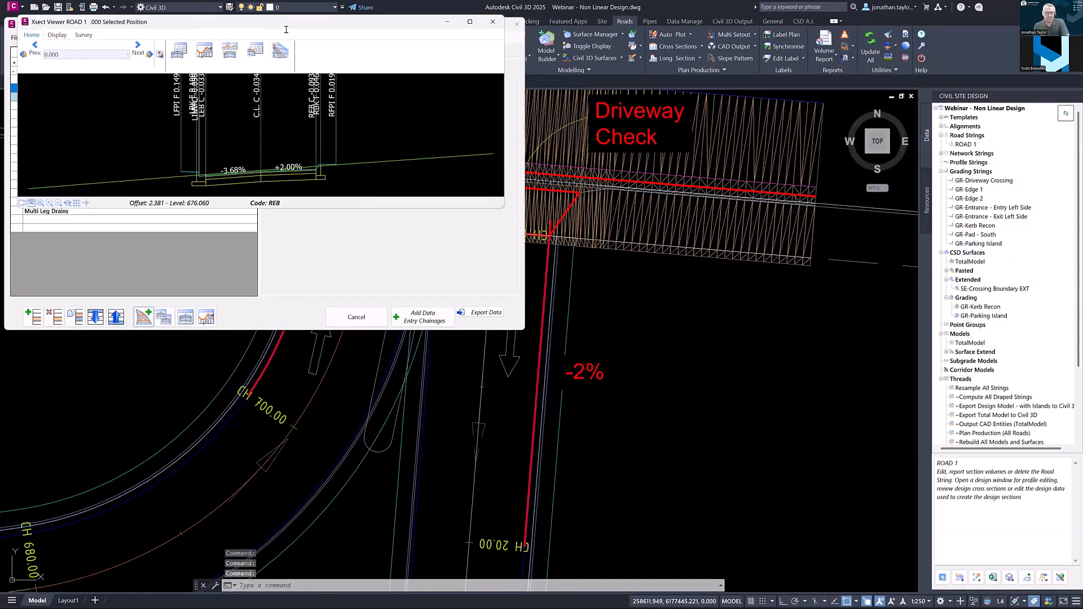
drag(292, 30, 777, 86)
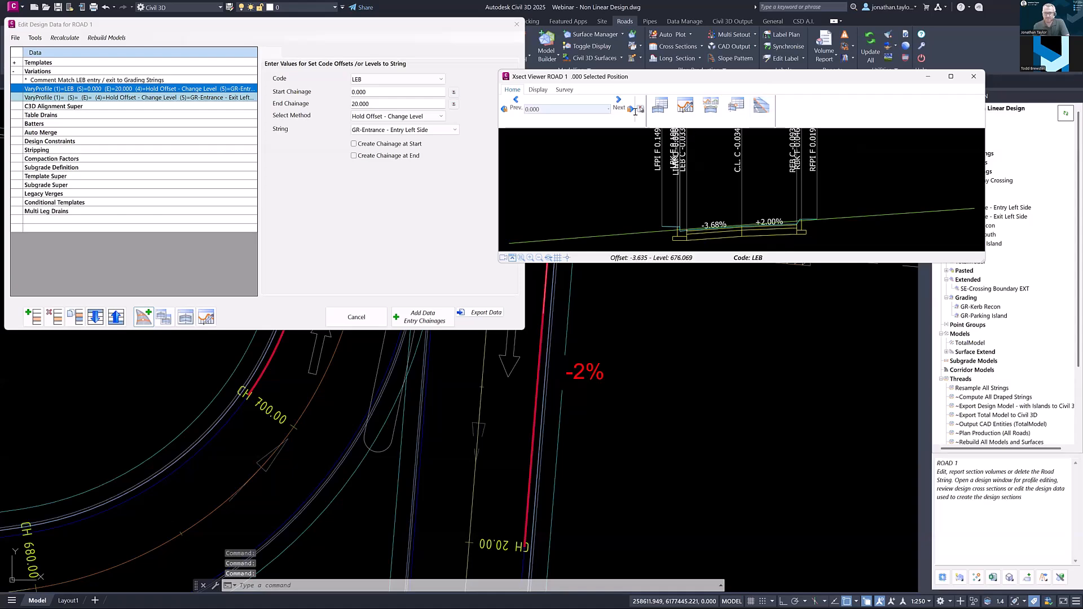
click(488, 374)
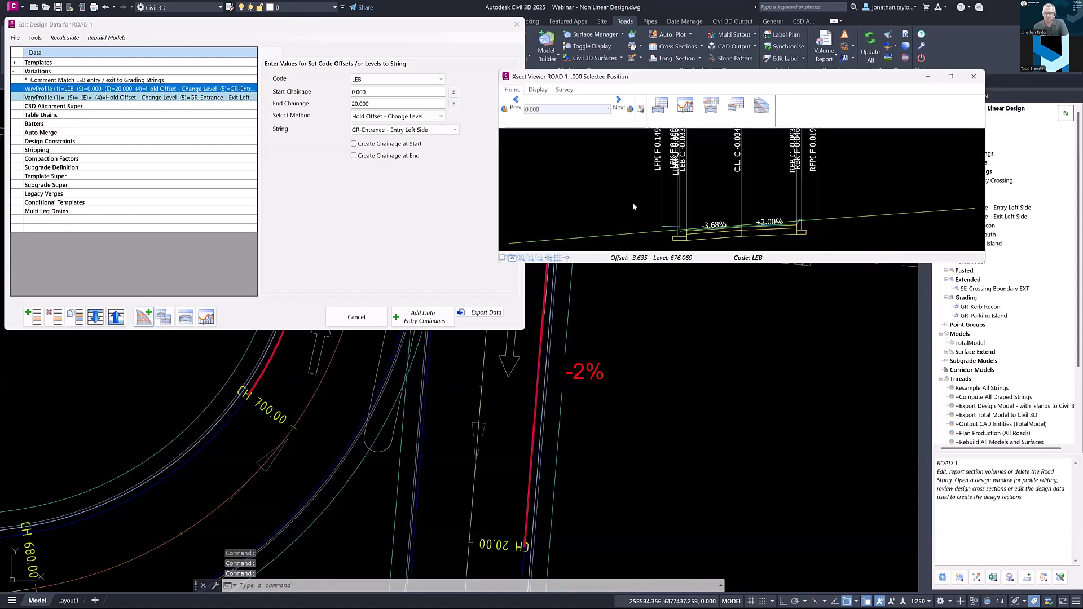
scroll(736, 232, up, 1)
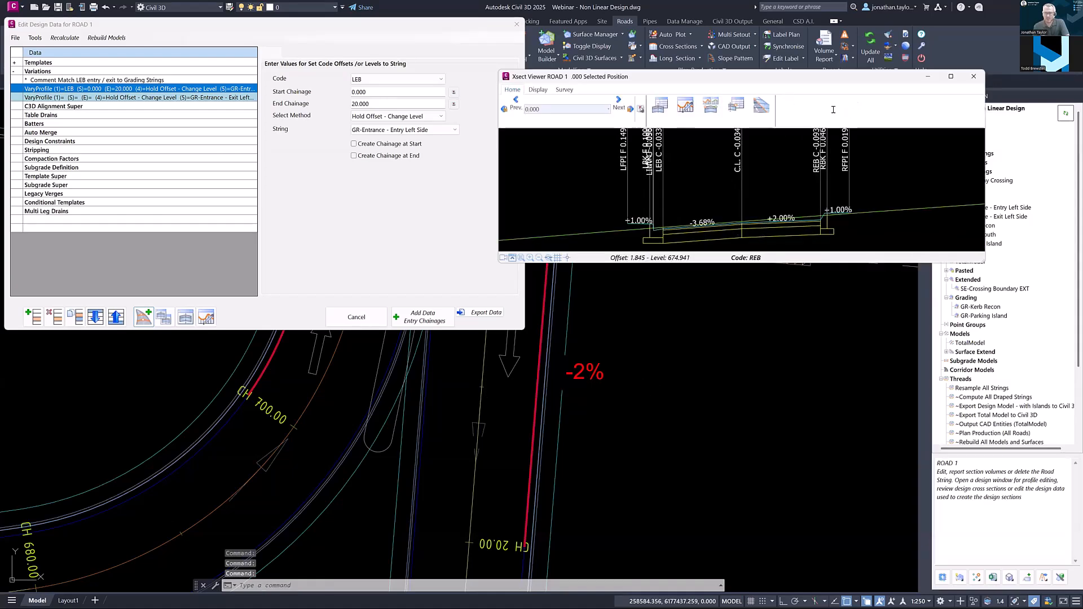
Step through the ROAD 1 cross sections around the driveway entry to check the kerb crossfall, then close the viewer.
click(620, 102)
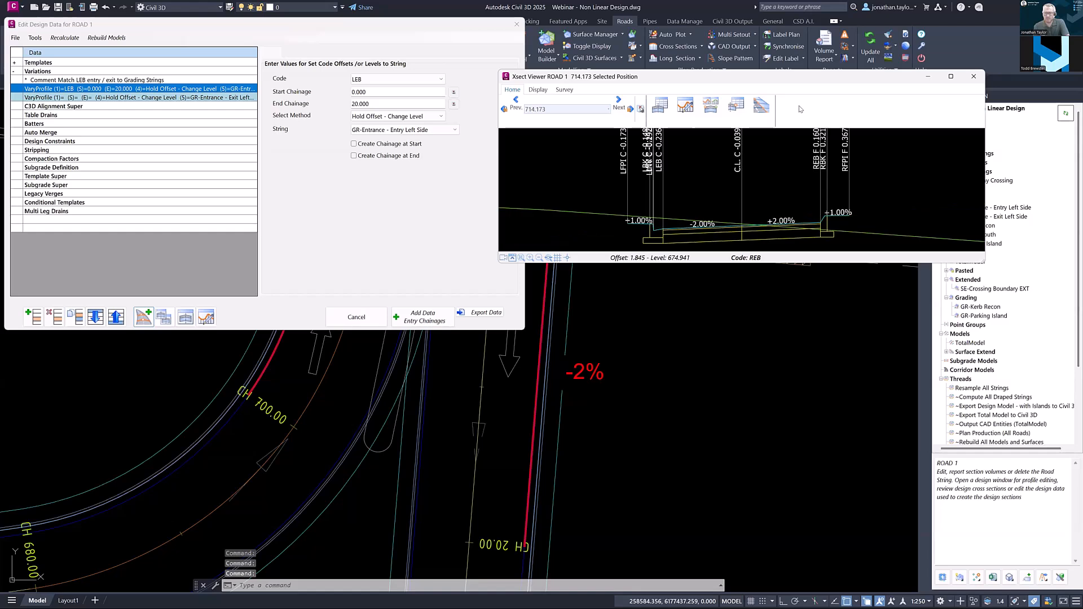
key(Right)
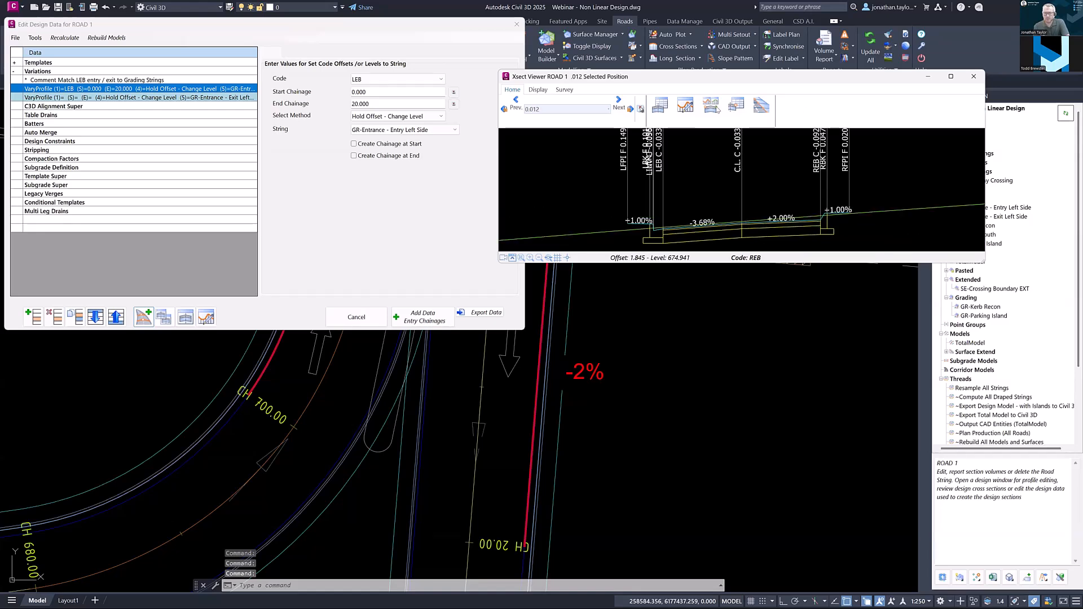
key(Right)
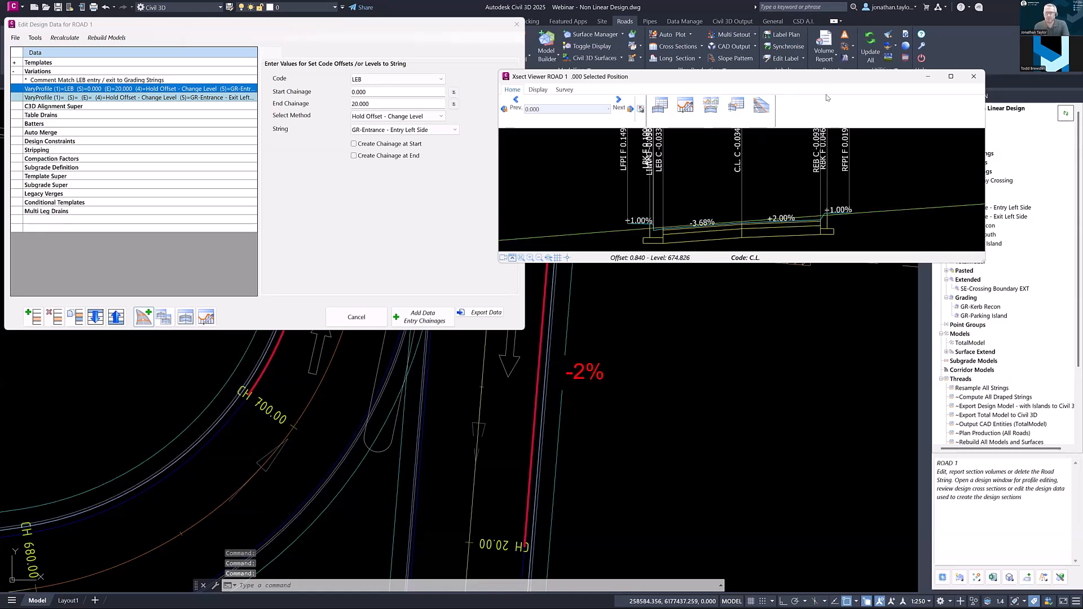
key(Right)
key(Right)
key(Right)
key(Right)
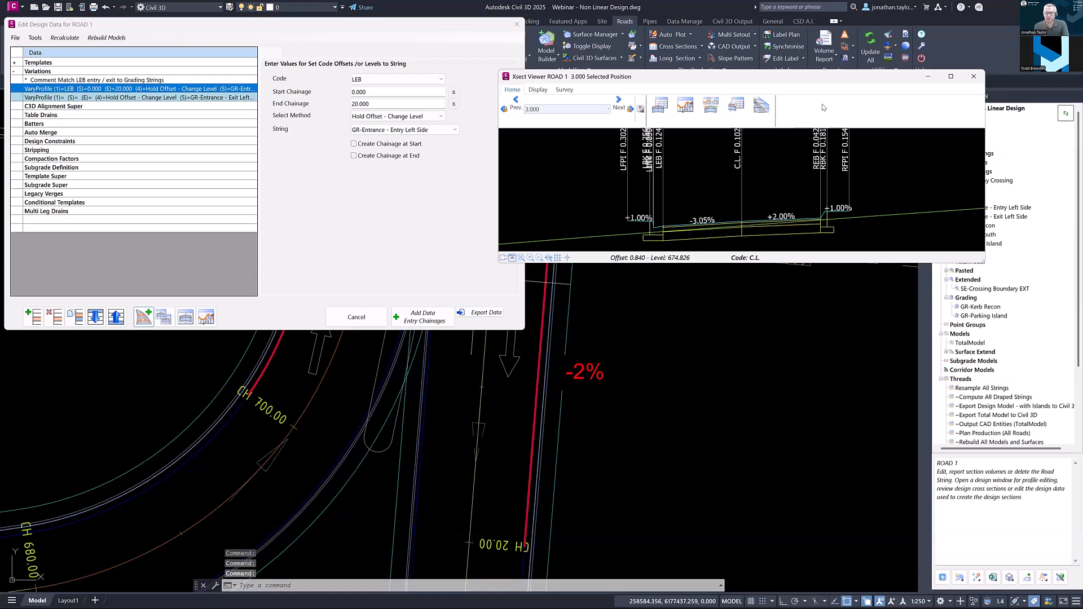
key(Right)
key(Right)
key(Right)
key(Right)
key(Right)
key(Right)
key(Right)
key(Right)
key(Right)
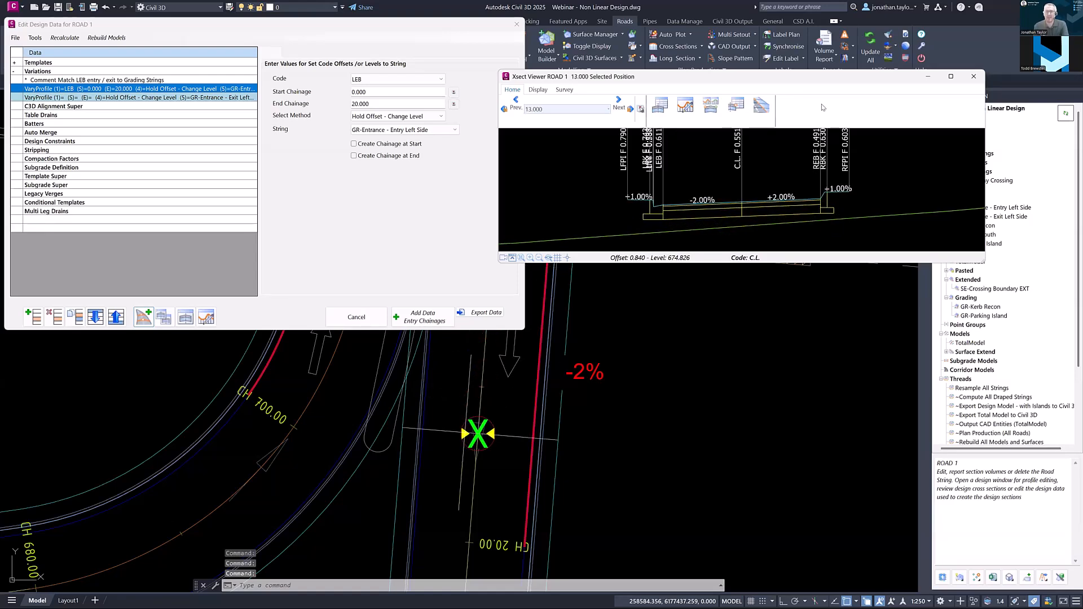
key(Right)
key(Right)
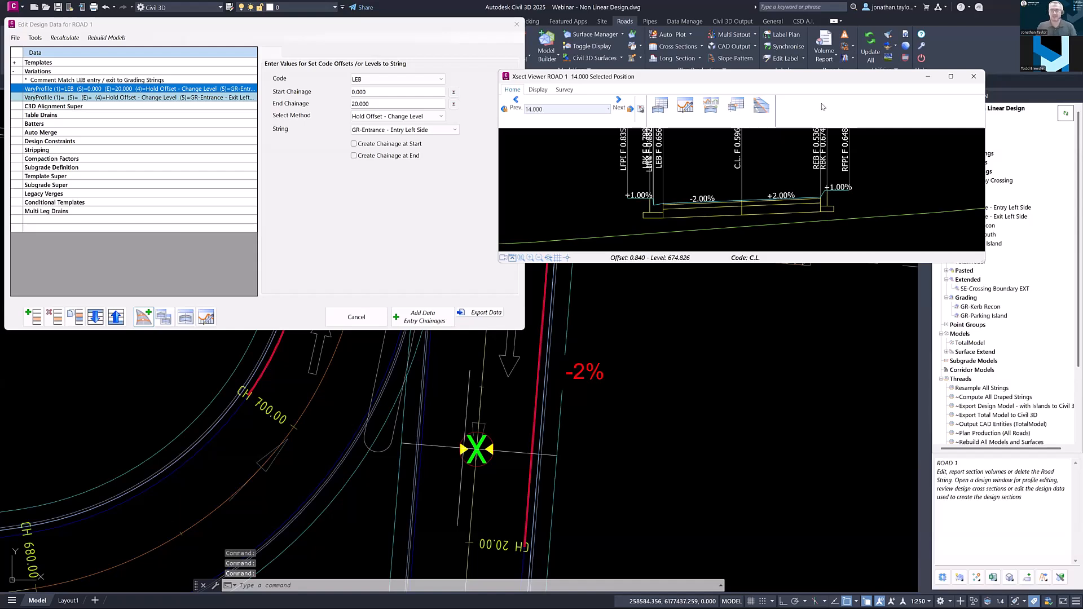
key(Left)
key(Left)
key(Left)
key(Left)
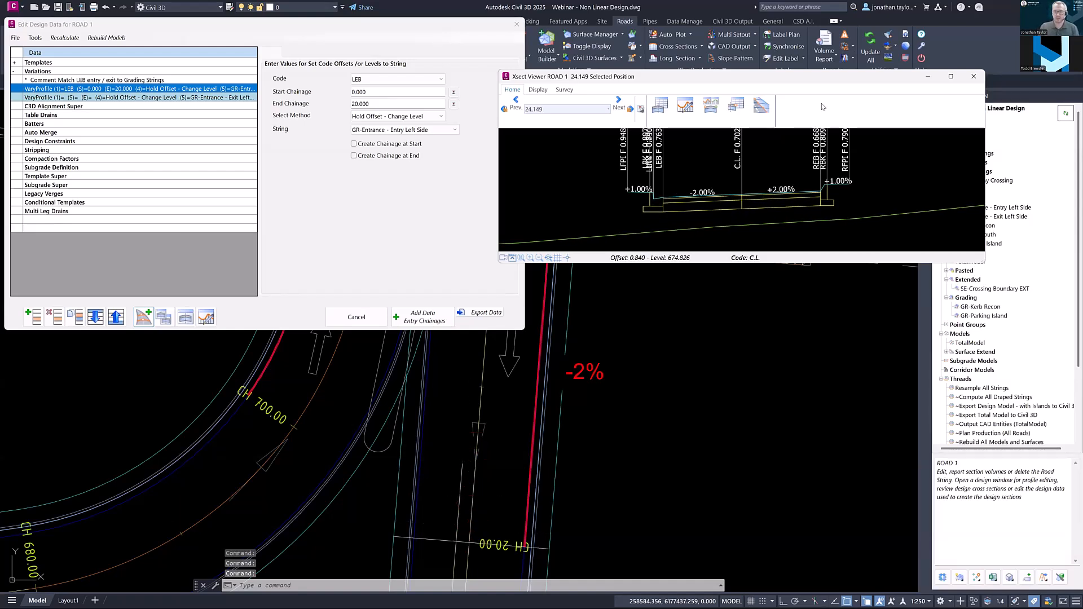
key(Left)
key(Left)
key(Left)
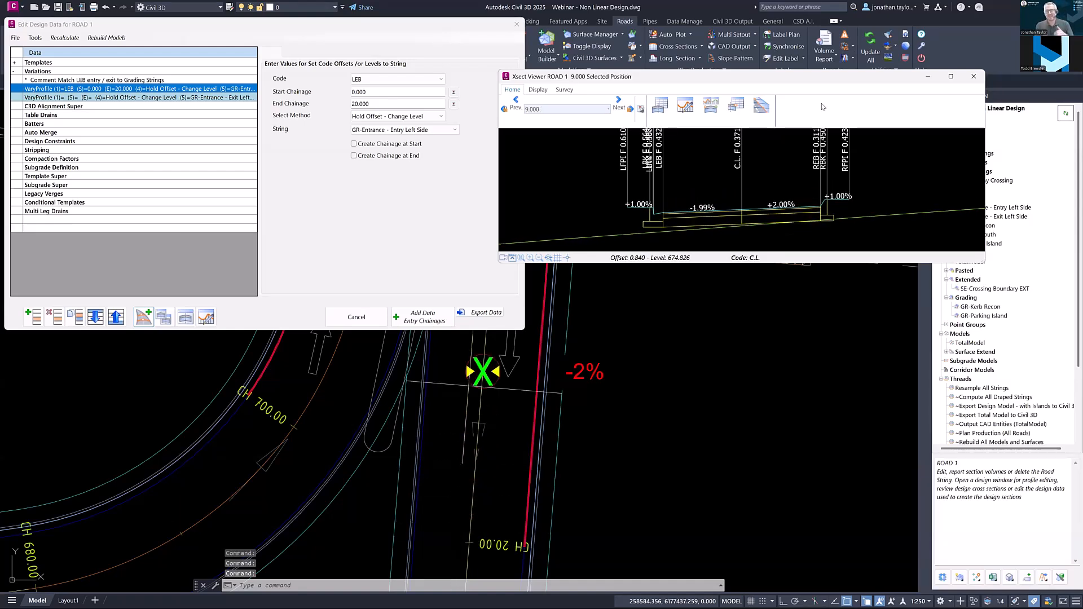
middle_drag(639, 307, 784, 460)
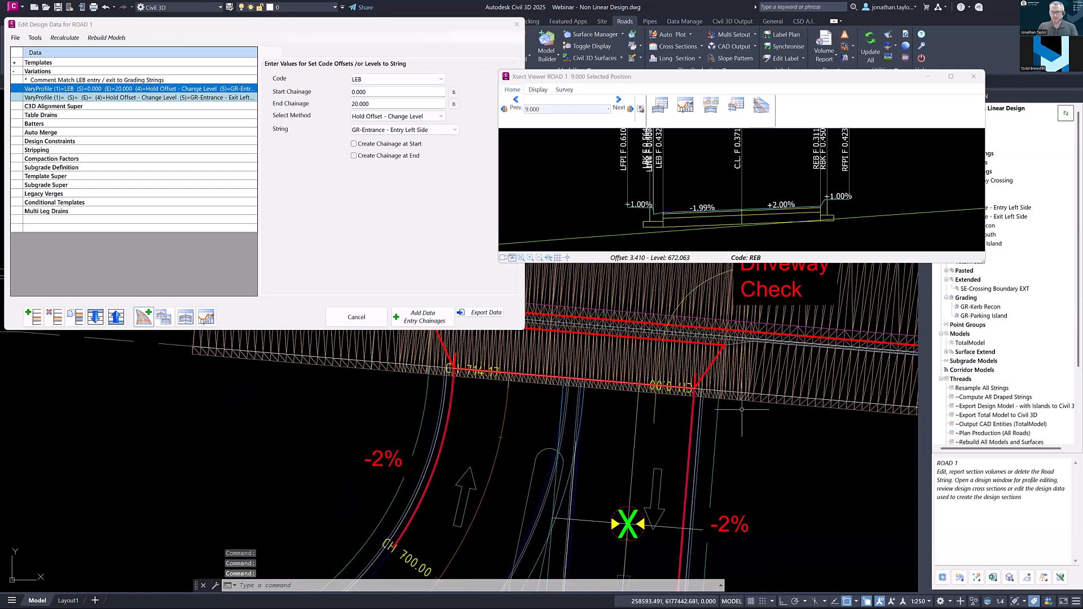
key(ctrl)
click(973, 76)
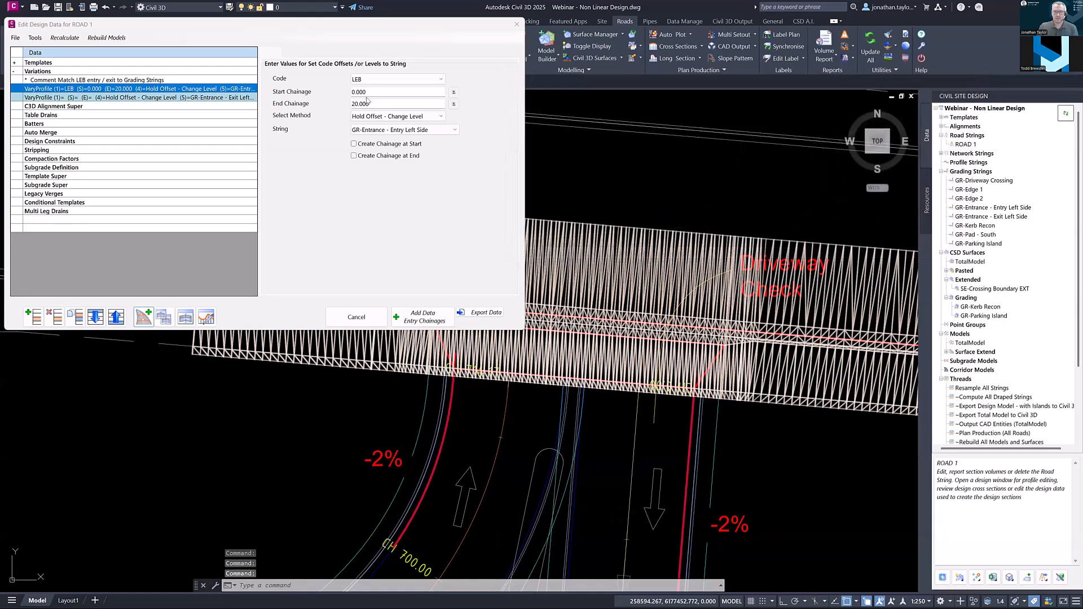
Edit the Exit Left Side VaryProfile variation to code LEB, chainage 714.17 to 1000, and apply it.
click(173, 98)
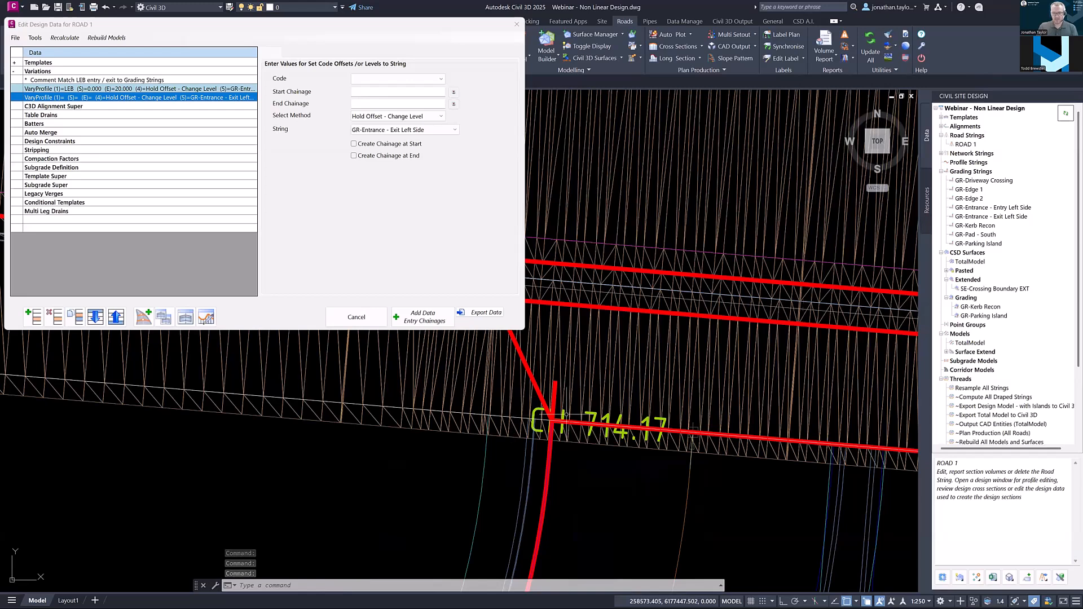
click(365, 80)
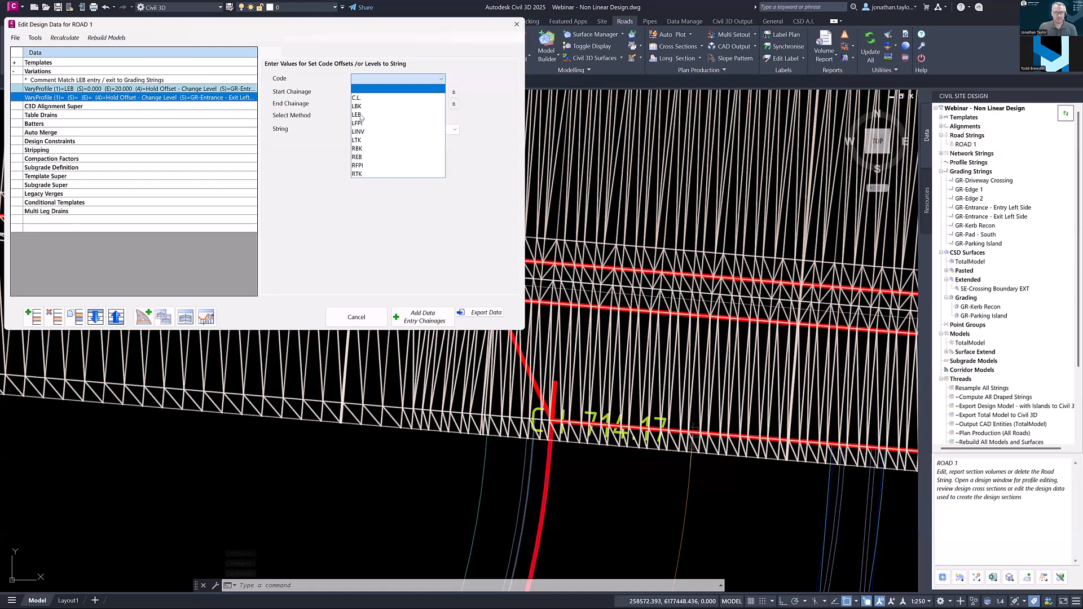
click(356, 115)
click(369, 91)
text(714)
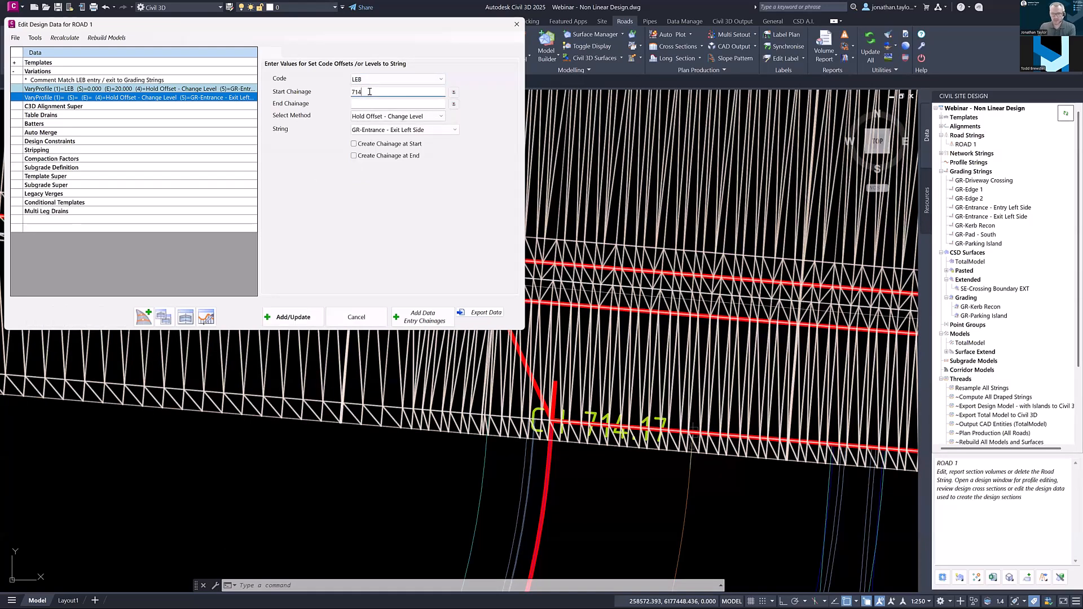
text(.17)
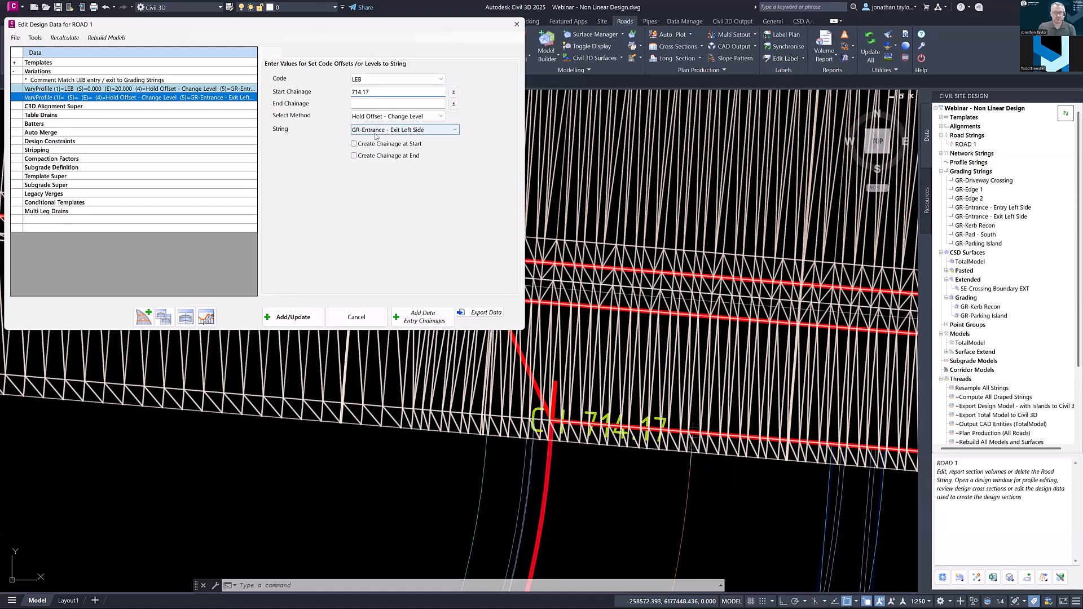
click(376, 103)
text(1)
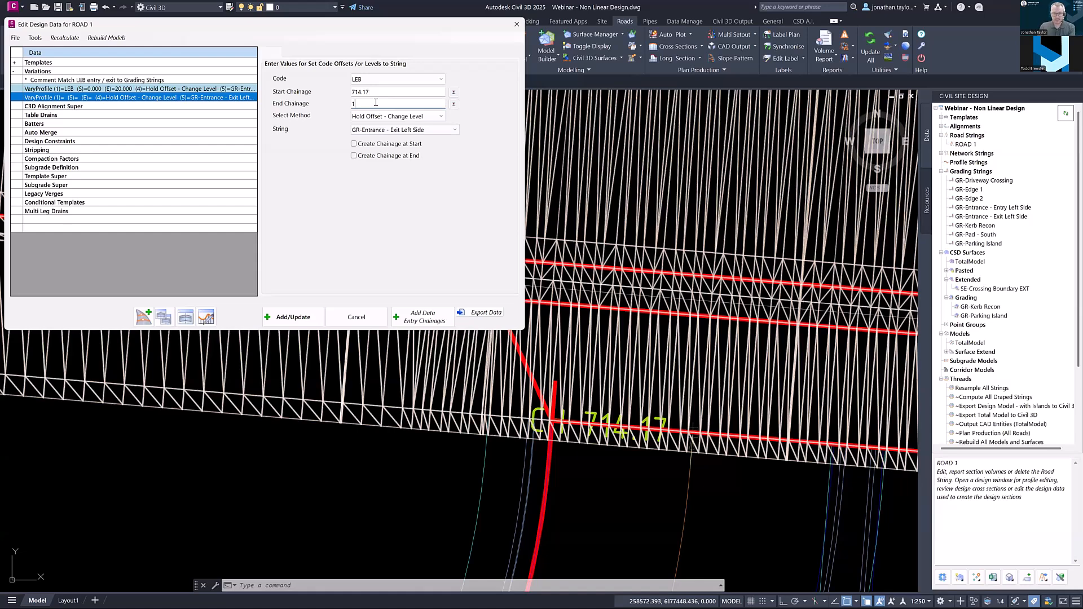
text(000)
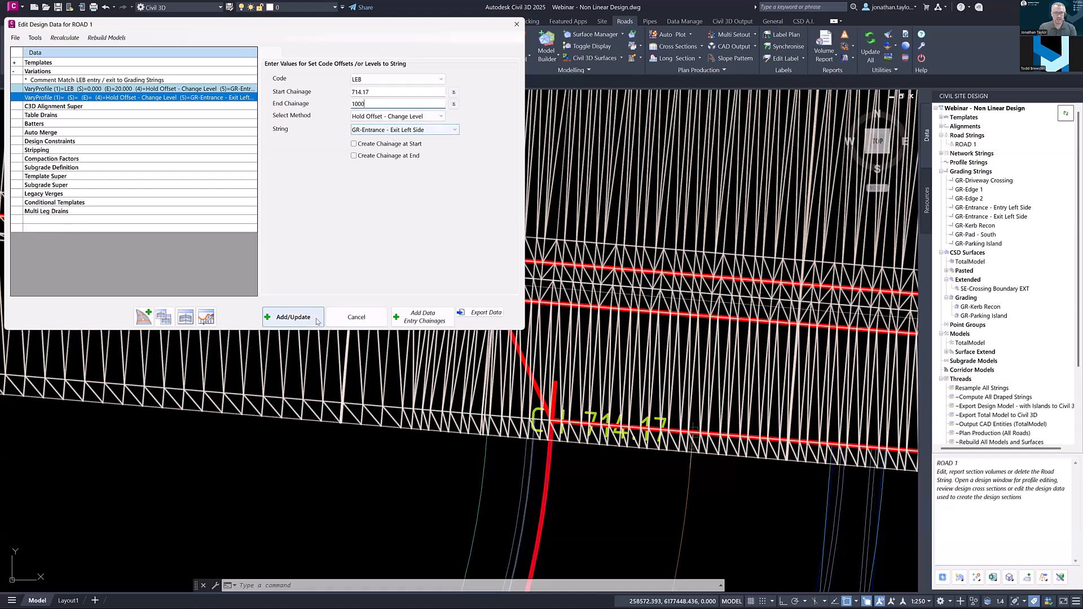
click(292, 320)
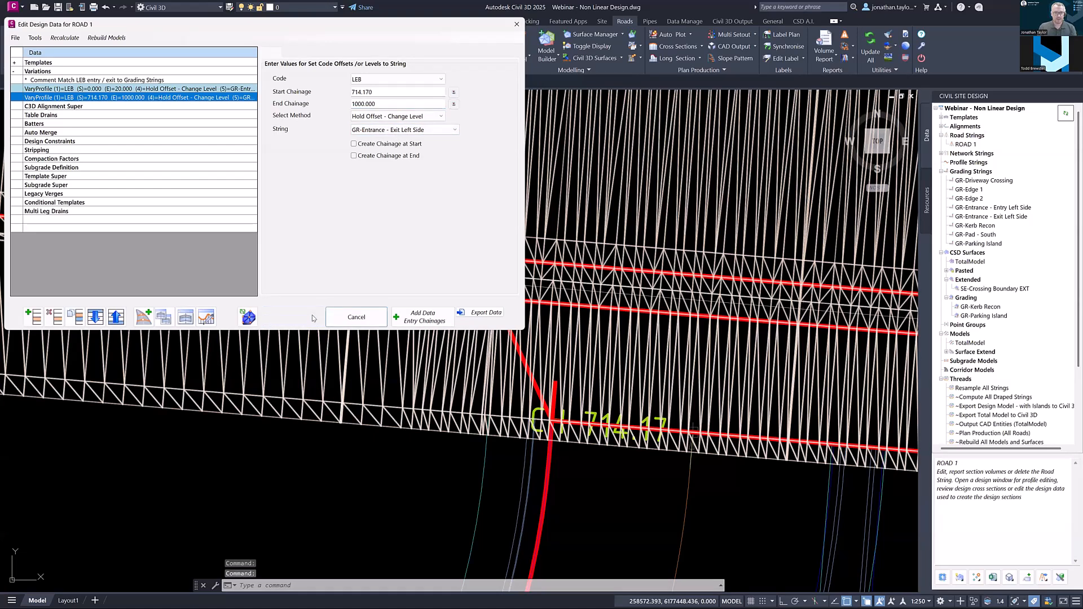
Open the Cross Section Viewer for ROAD 1 and step through the sections around the driveway exit to check the kerb crossfall.
right_click(966, 144)
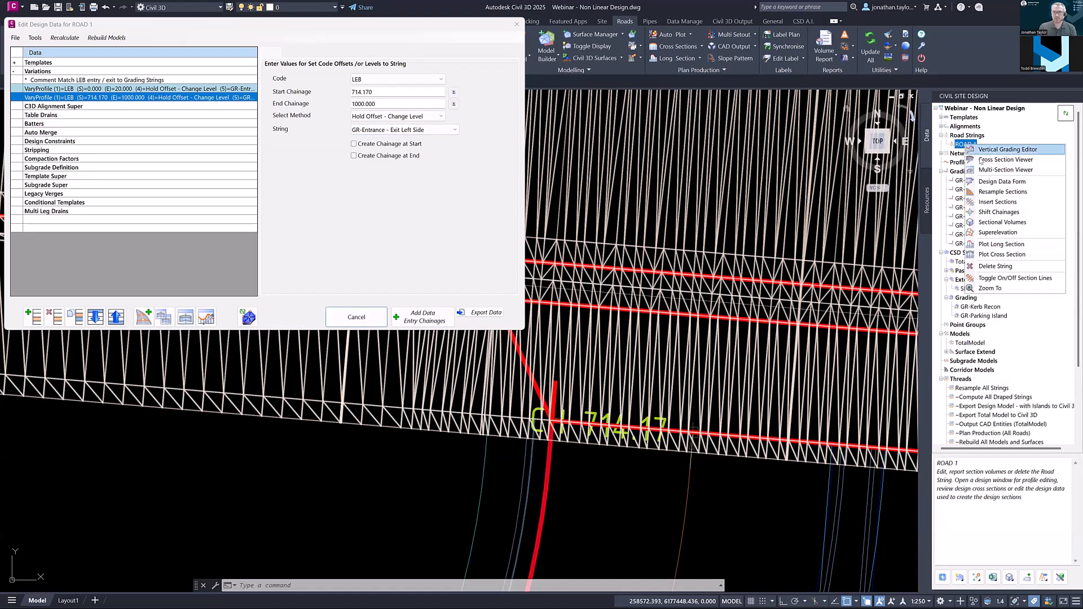
click(988, 161)
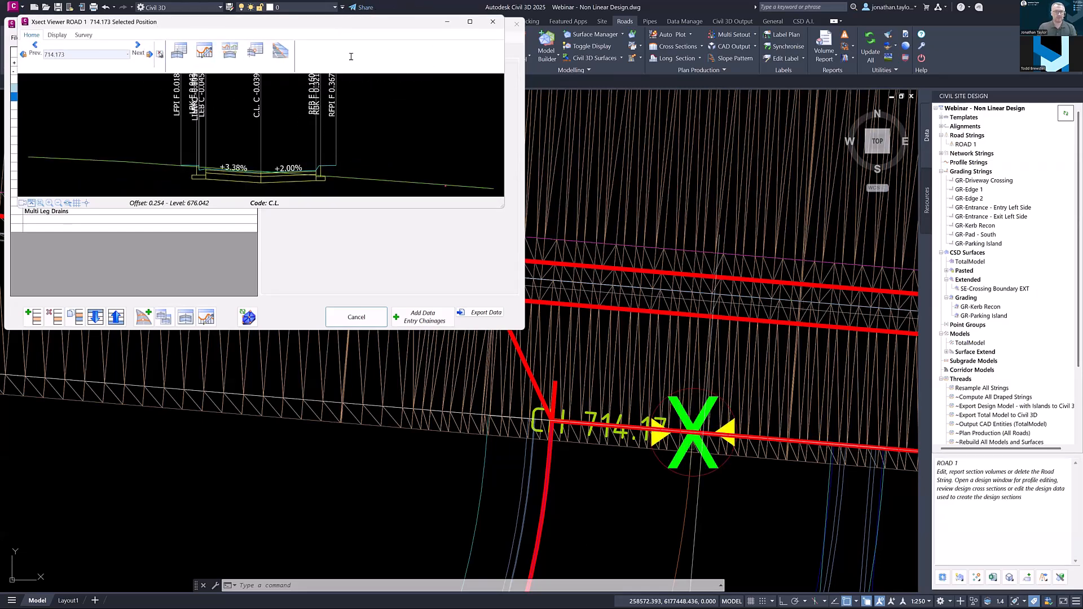
scroll(351, 56, down, 3)
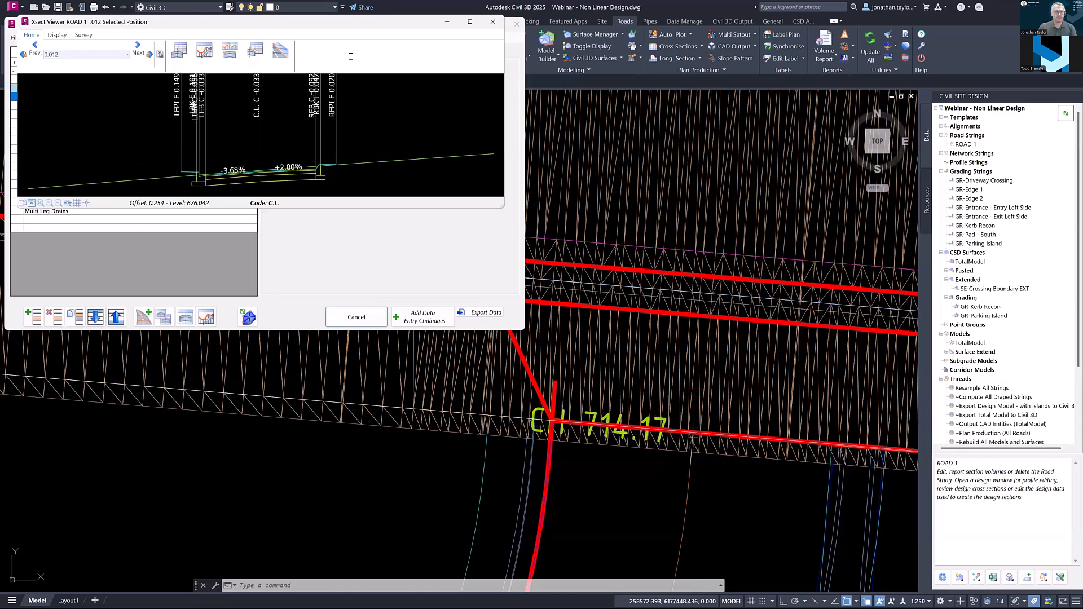
scroll(351, 56, up, 2)
scroll(351, 56, down, 1)
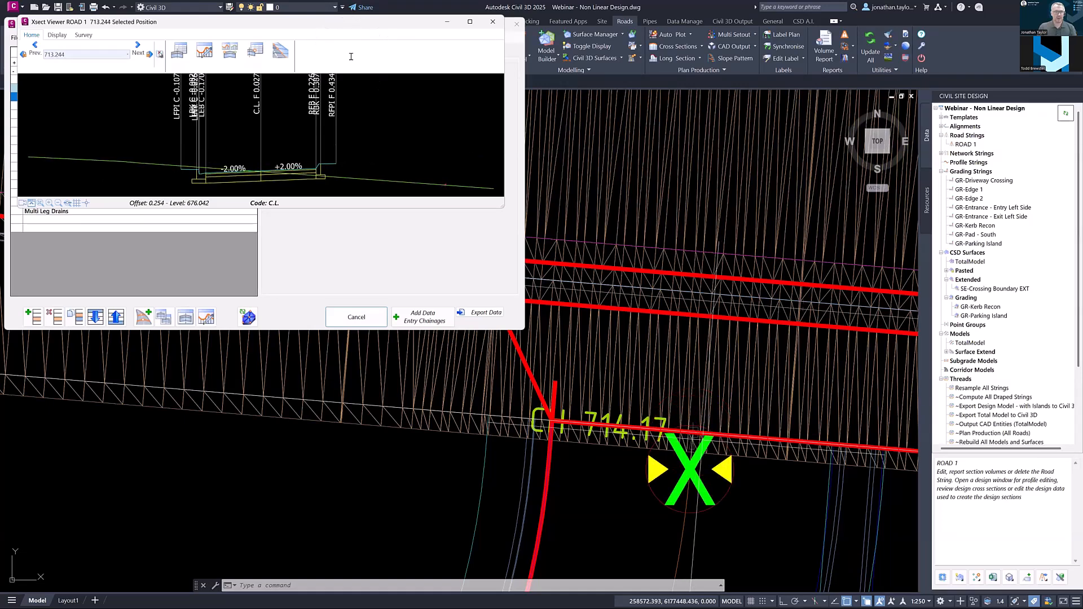
scroll(351, 57, up, 1)
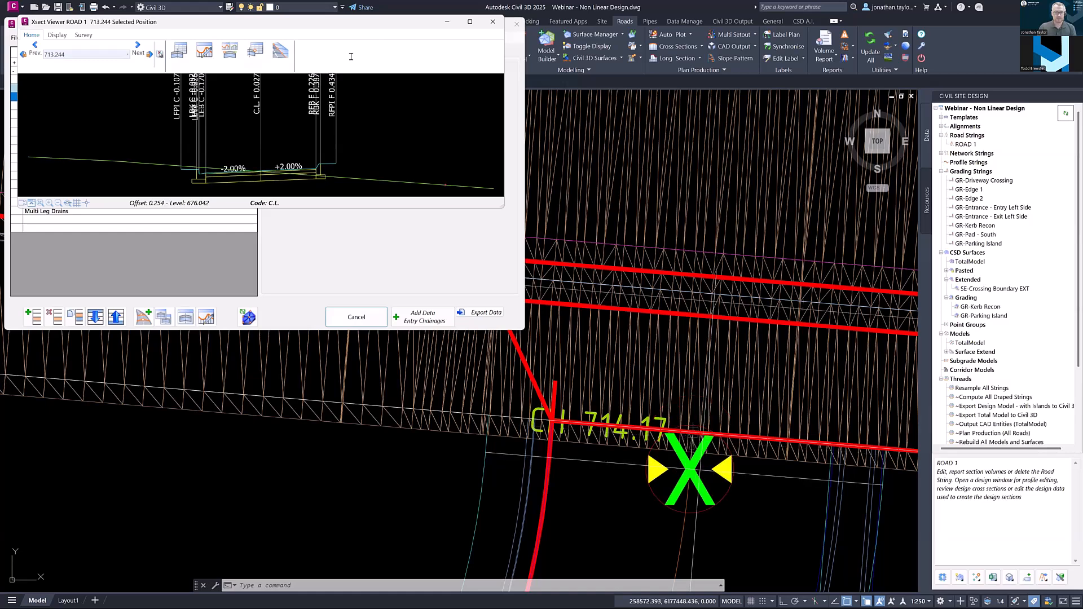
scroll(351, 57, down, 3)
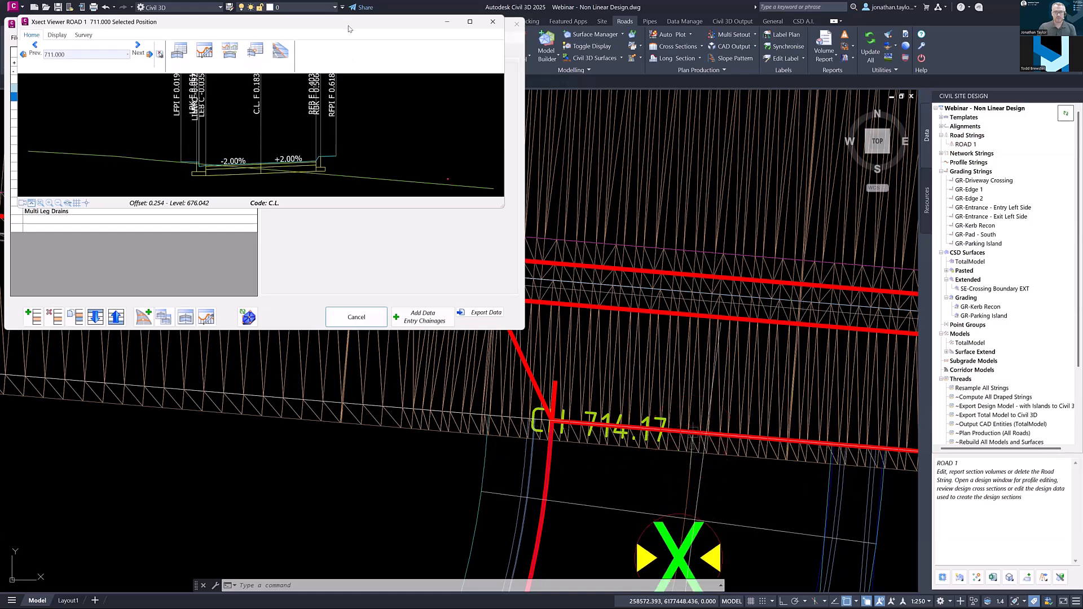
Set the exit variation's start chainage to 700, apply it, then close the cross section viewer and the Design Data Form.
drag(349, 29, 866, 63)
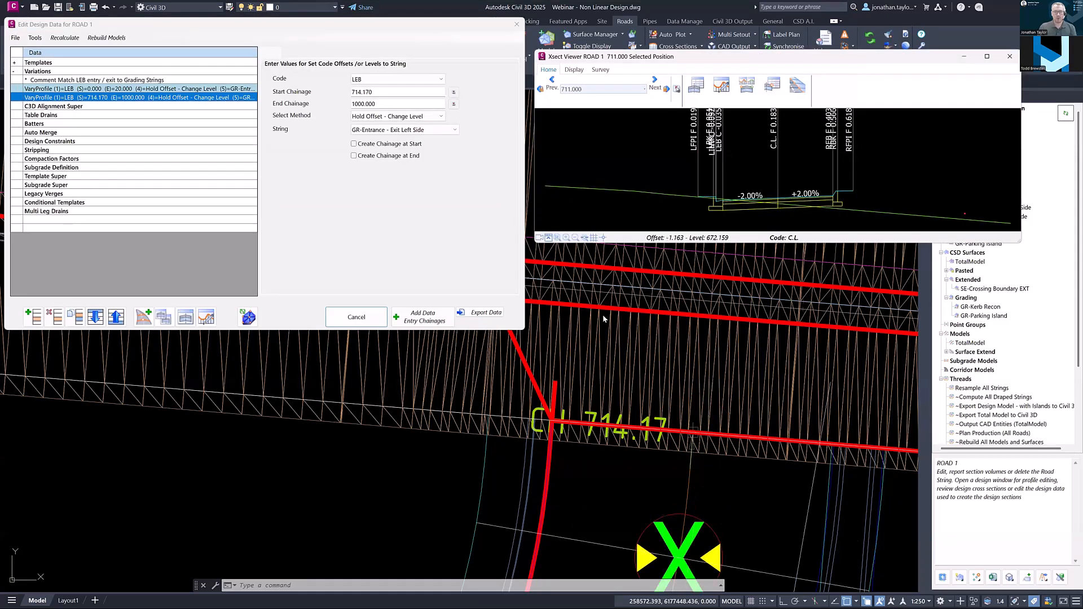
scroll(511, 363, down, 3)
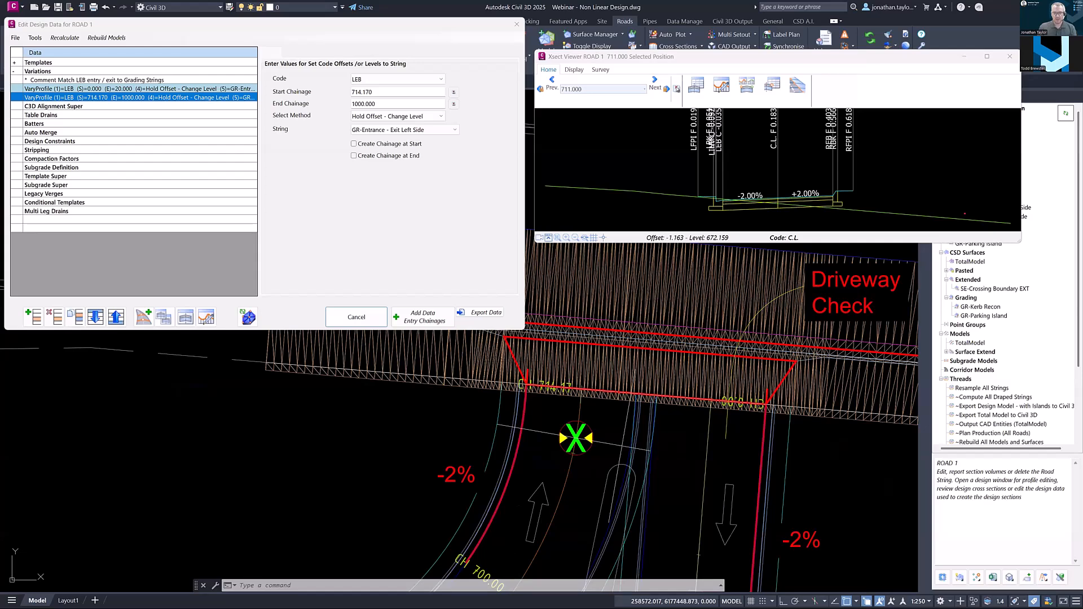
middle_drag(495, 529, 506, 505)
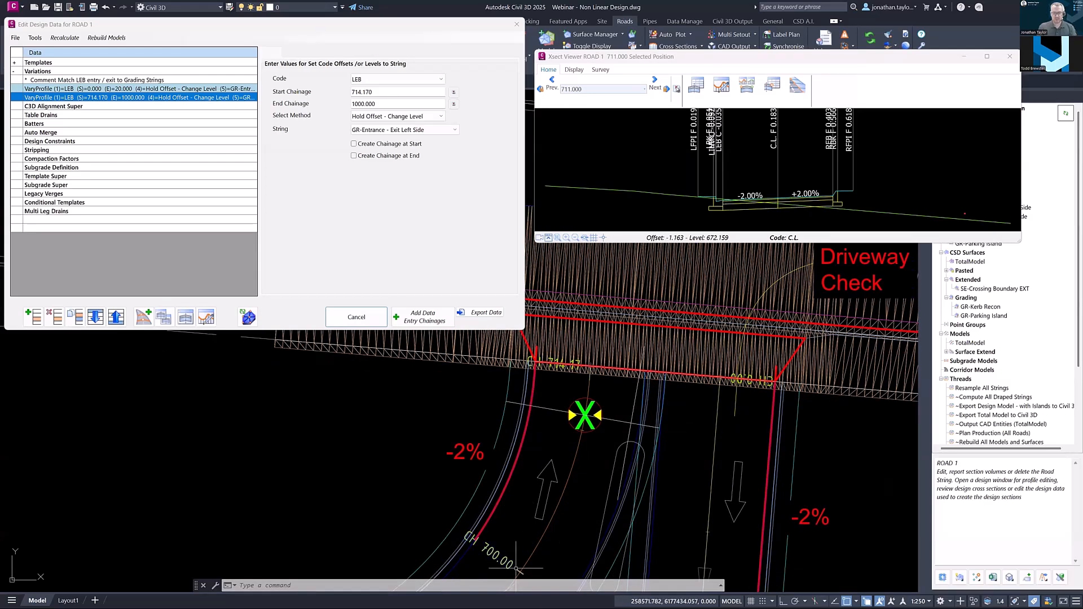
drag(394, 94, 317, 89)
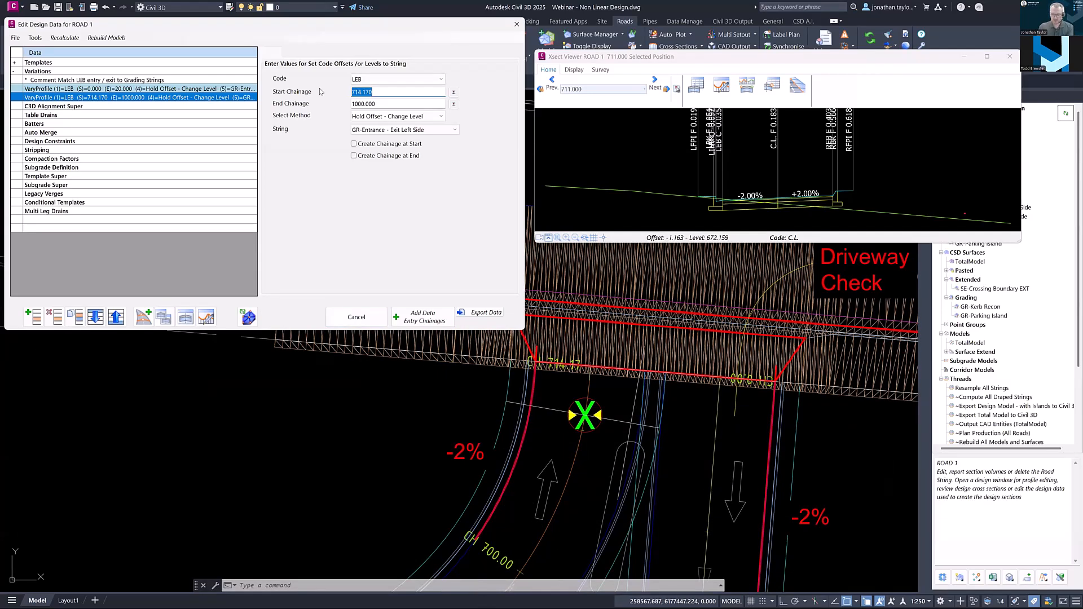
text(700)
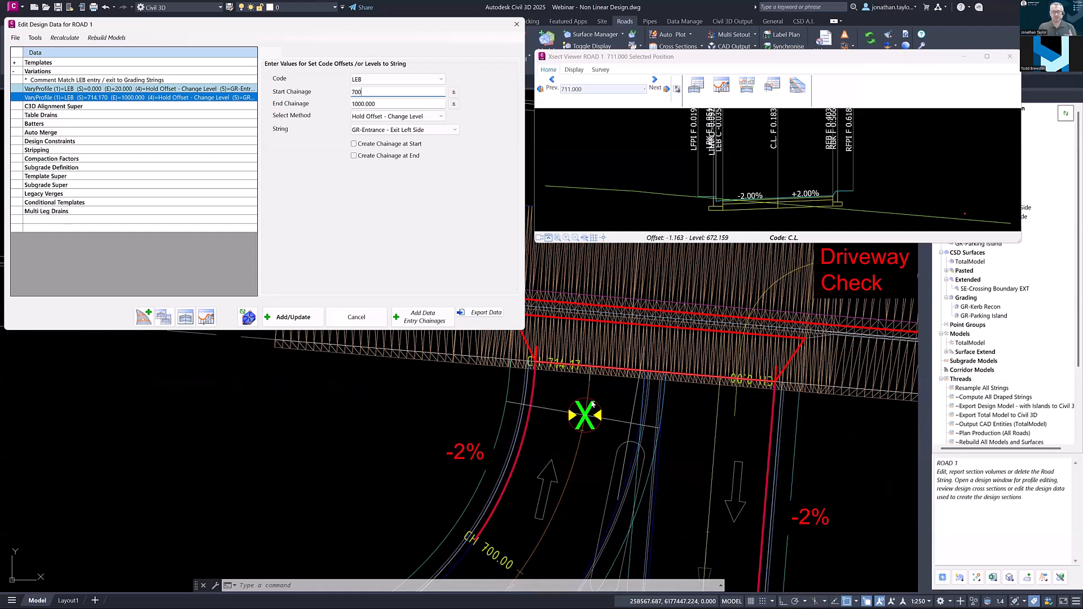
click(305, 319)
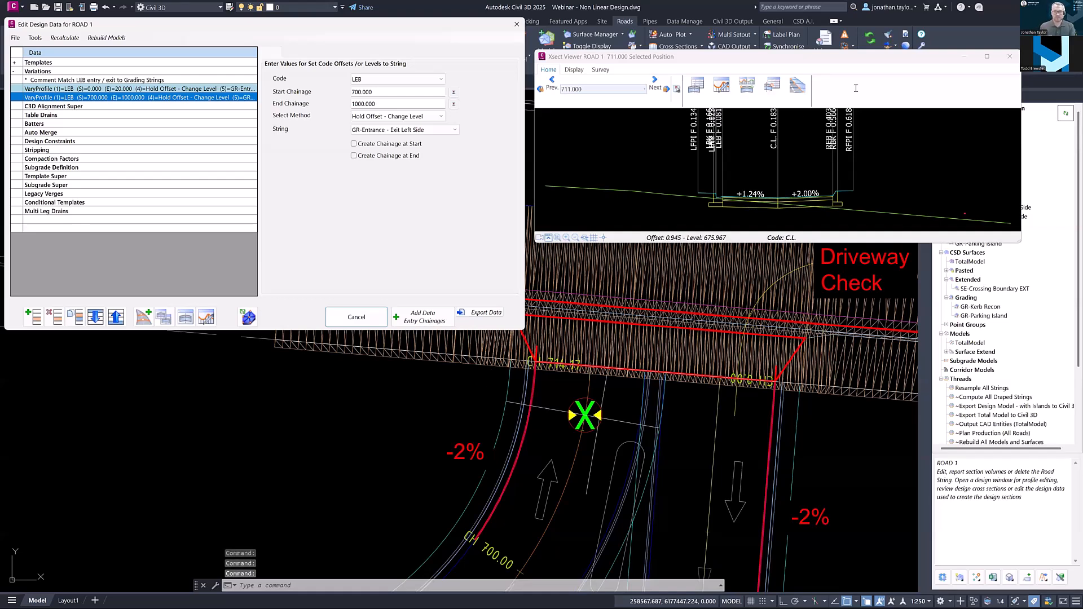
click(1010, 56)
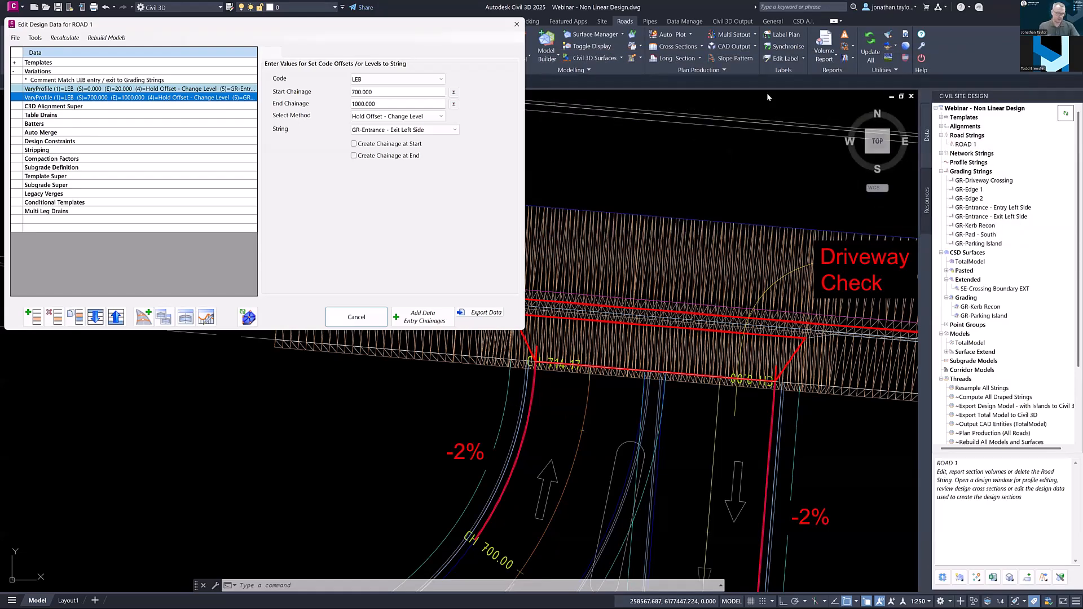
click(516, 24)
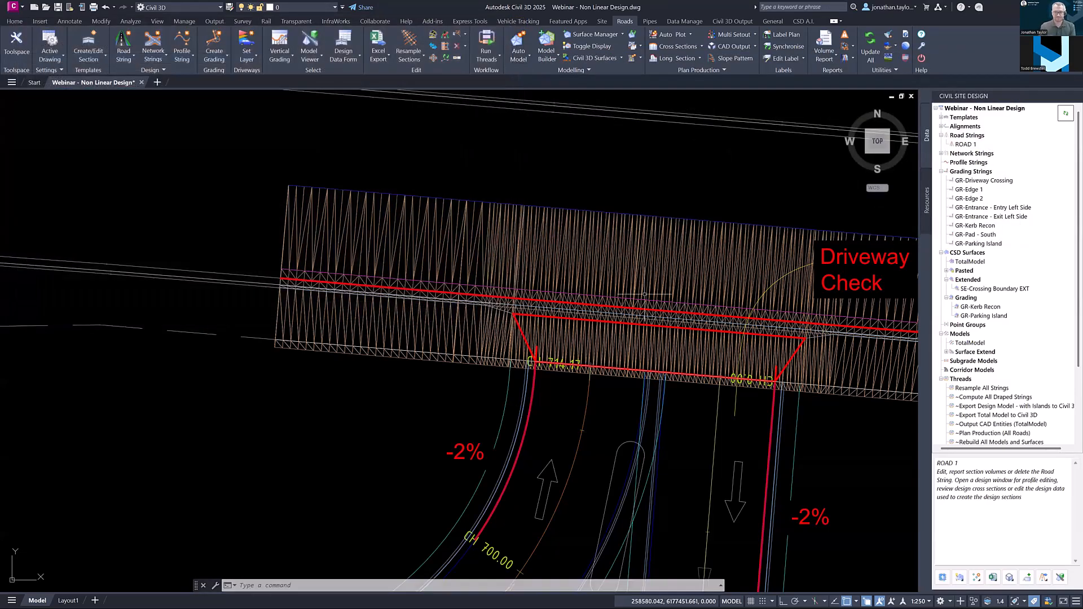
Turn off the mesh display of the PST-Boundary Extension surface.
scroll(558, 195, down, 4)
middle_drag(629, 422, 606, 328)
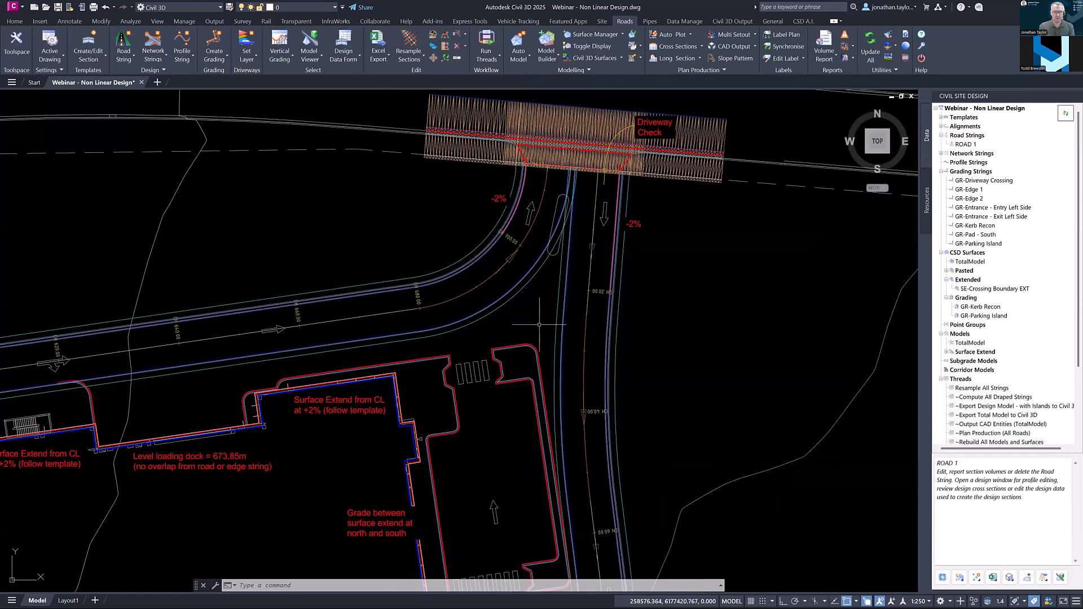
middle_drag(539, 325, 596, 265)
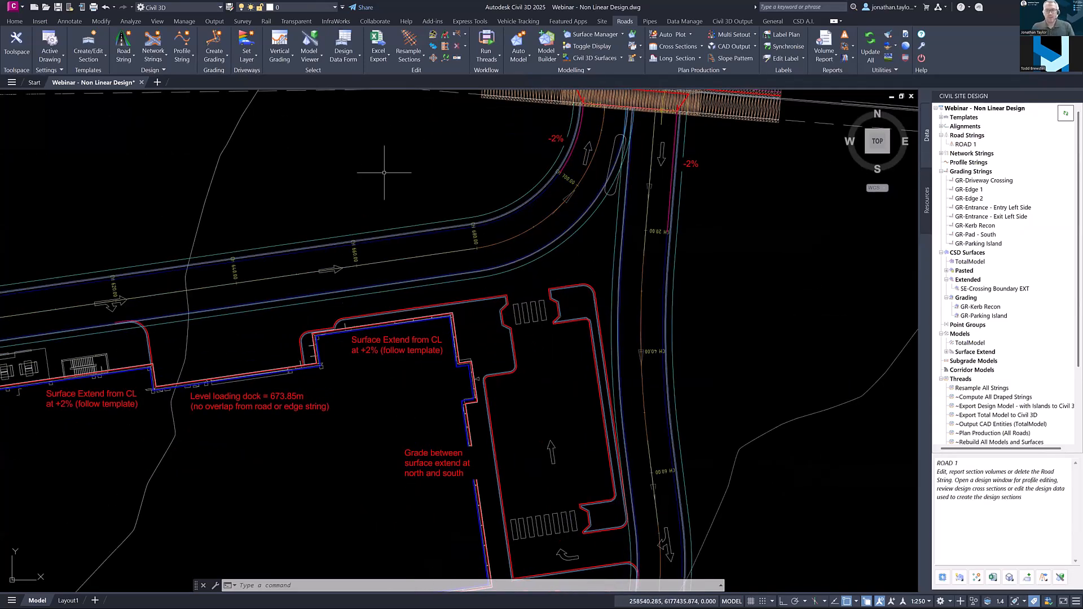
middle_drag(385, 173, 384, 200)
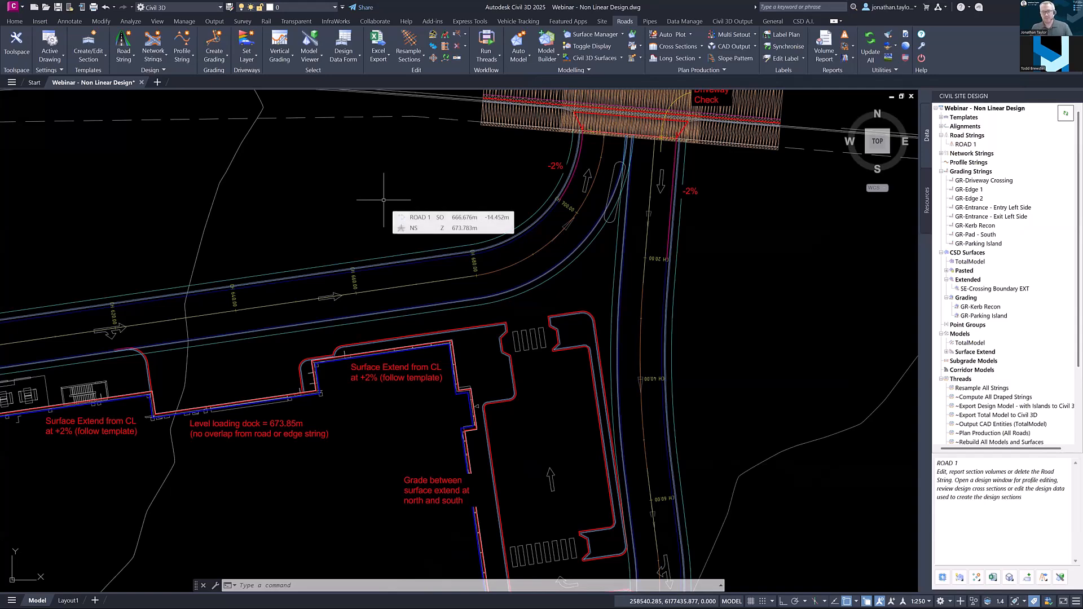
scroll(330, 240, down, 2)
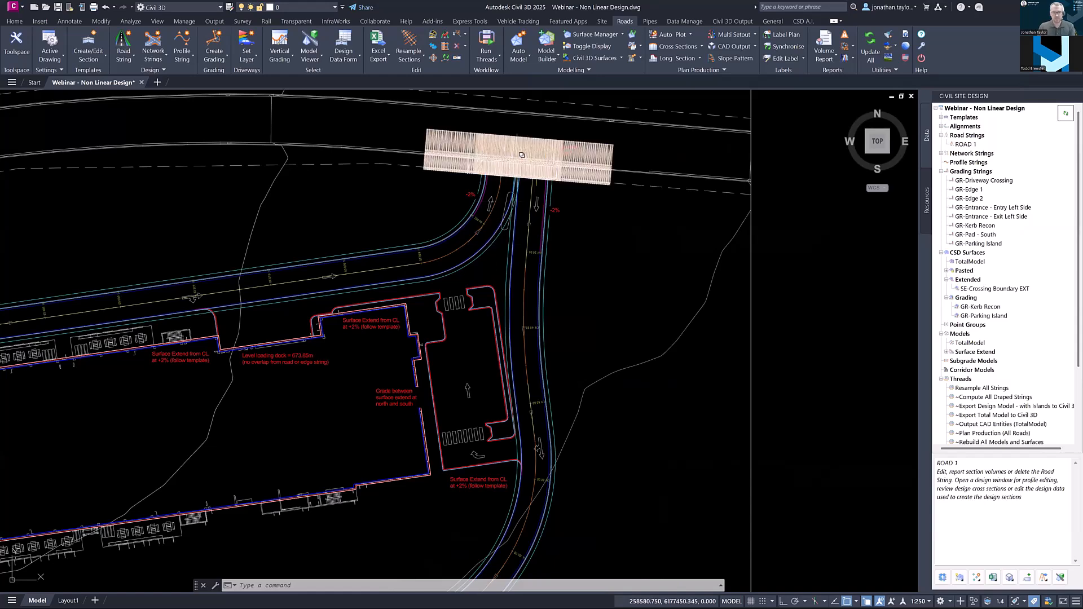
scroll(519, 156, up, 4)
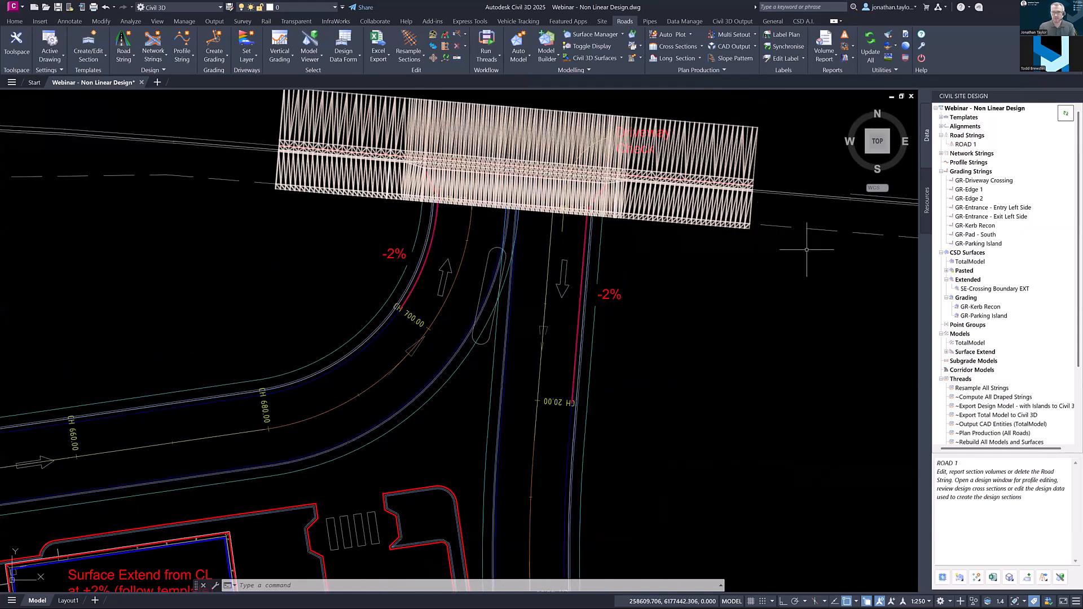
right_click(980, 253)
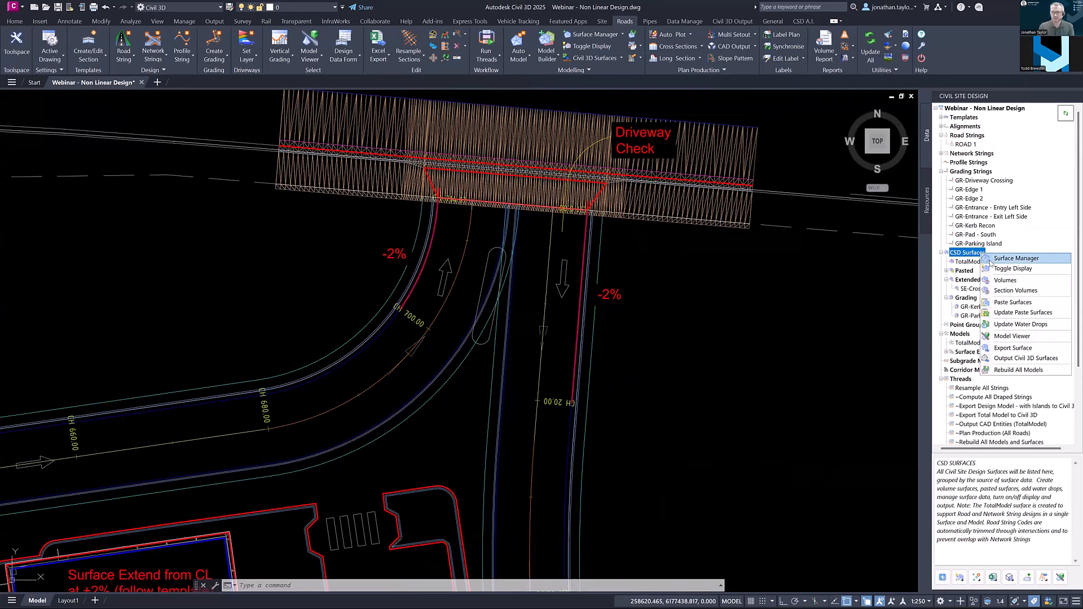
click(1012, 269)
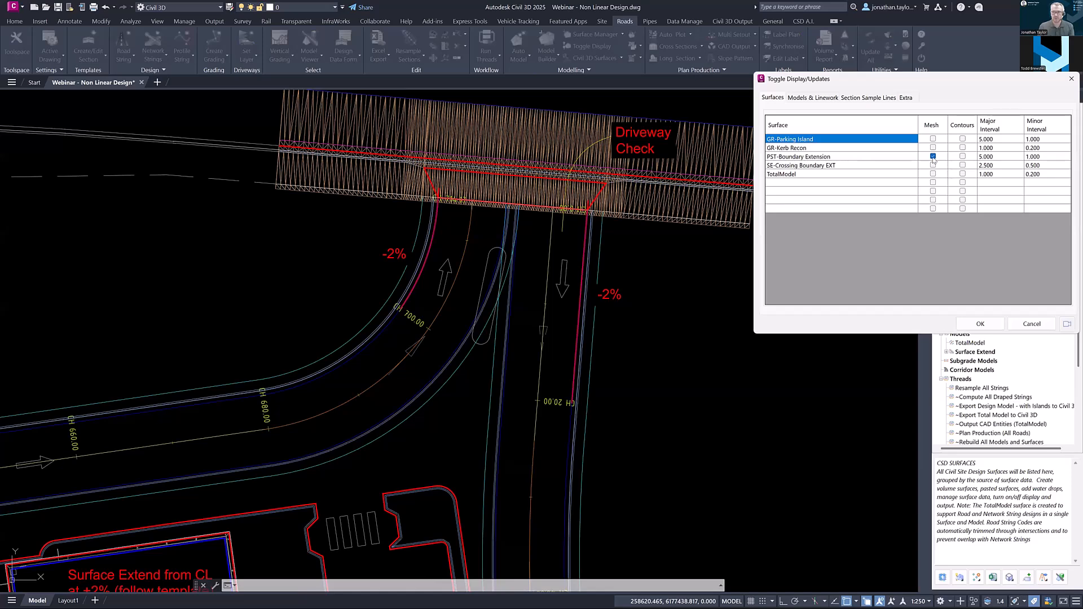
click(932, 157)
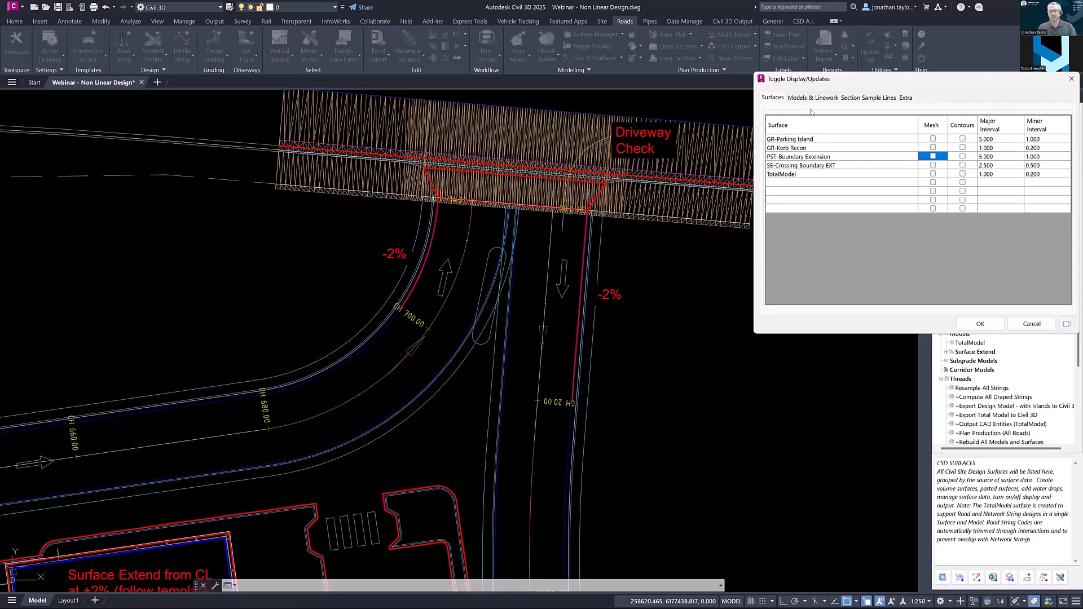
click(980, 324)
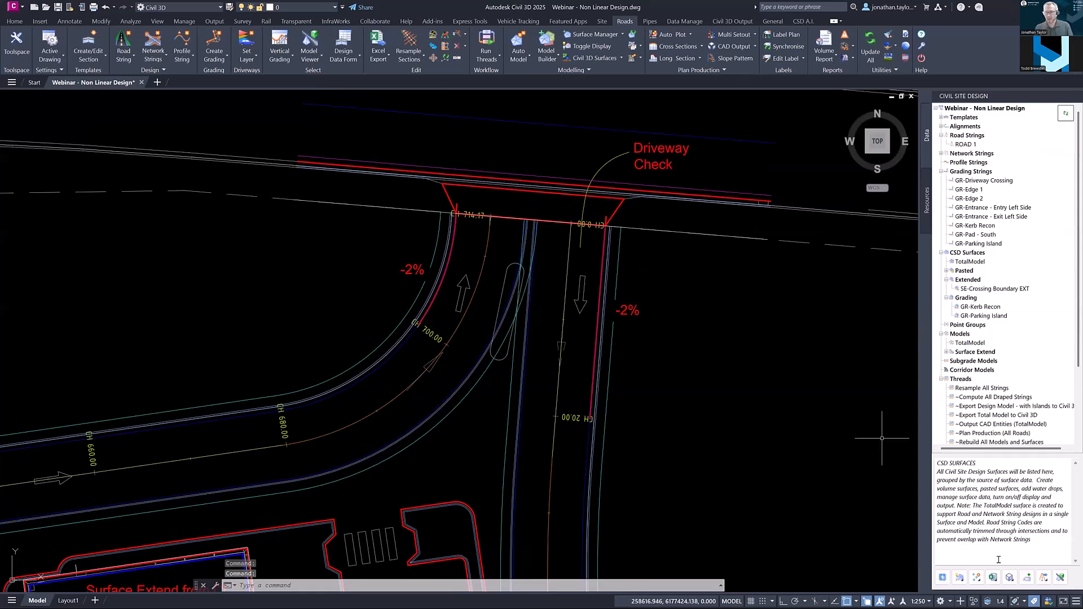
Open the Model Viewer, make the TotalModel primary design surface visible, and zoom in on the driveway crossing in 3D.
click(1060, 577)
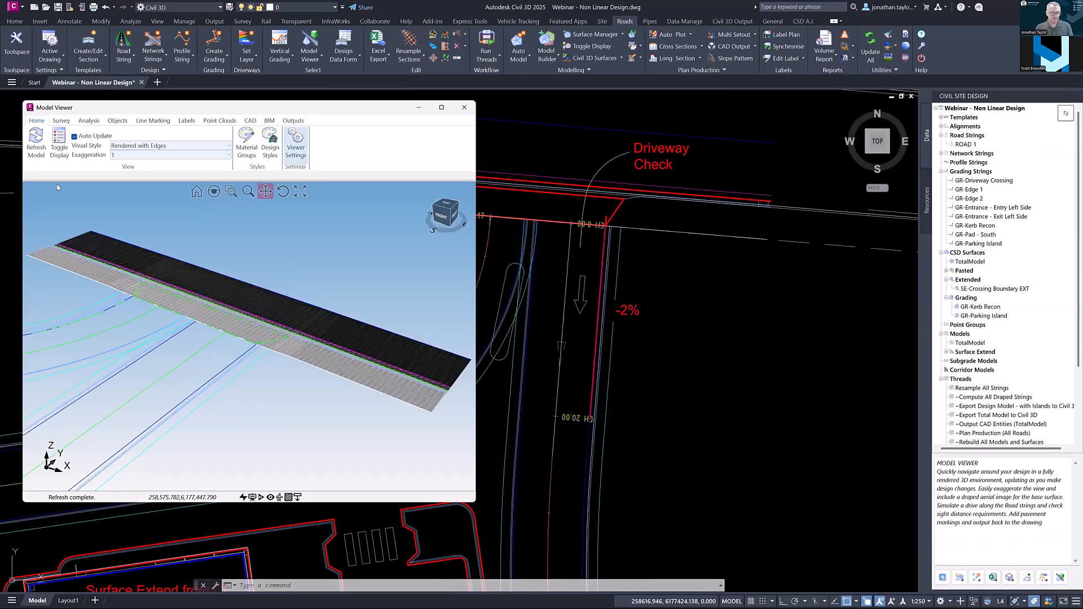
click(59, 149)
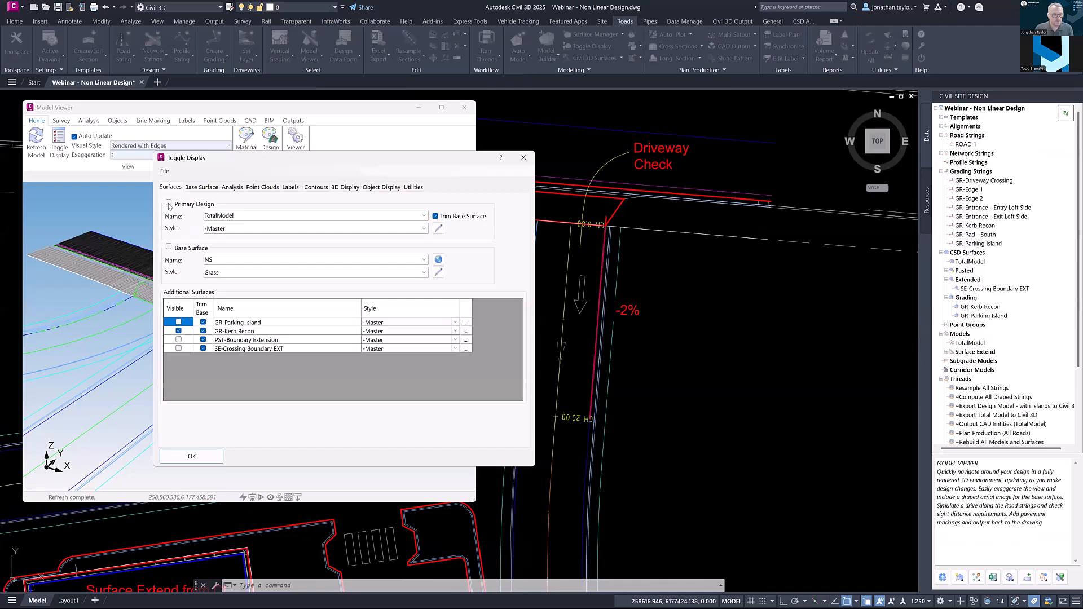
click(169, 203)
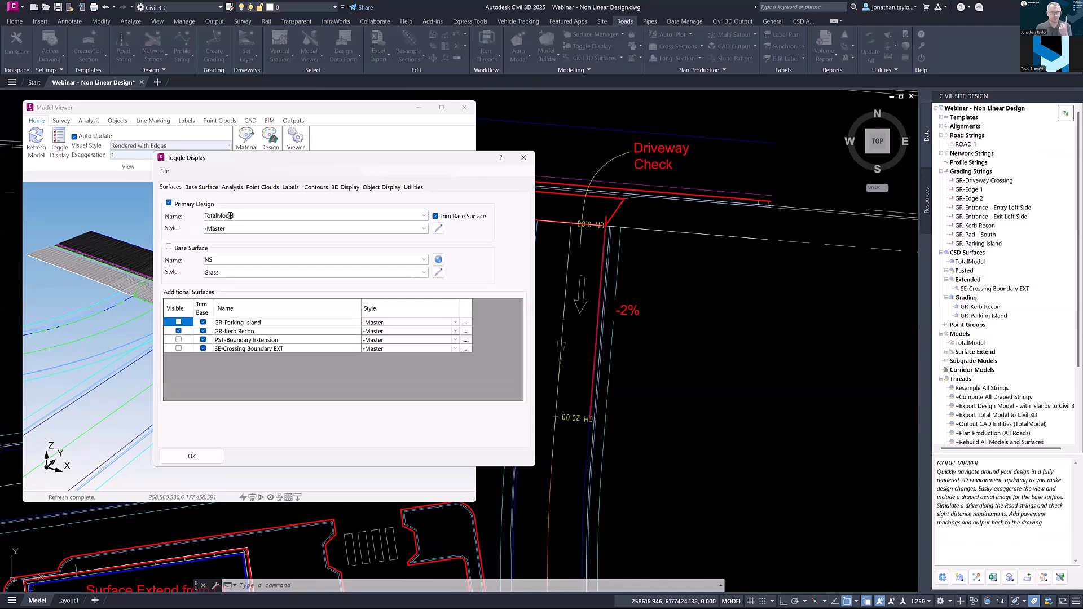
click(191, 456)
scroll(224, 332, up, 3)
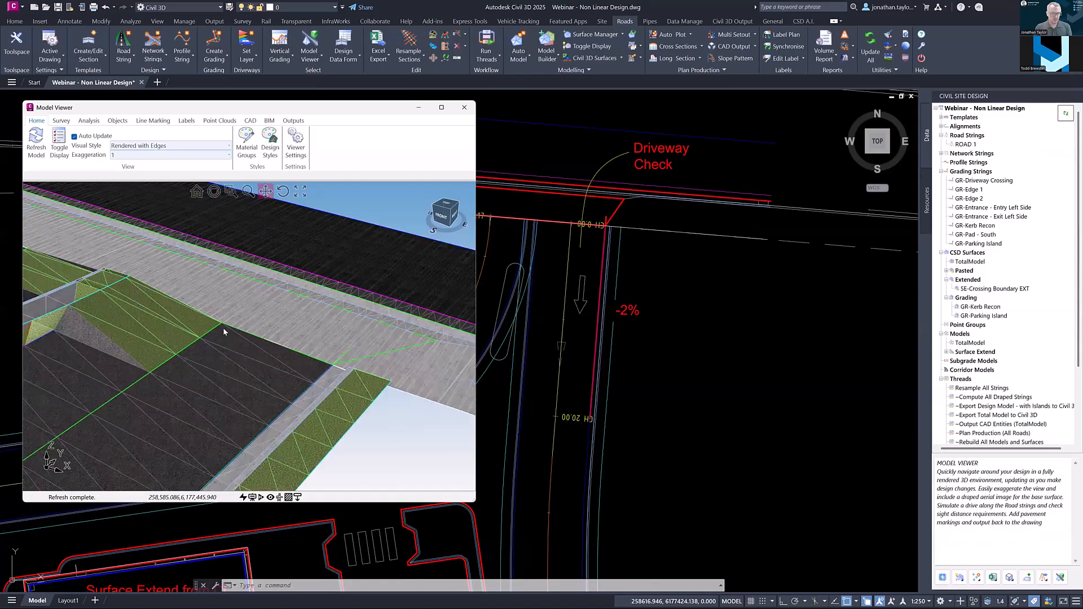
scroll(223, 331, up, 7)
mouse_move(215, 324)
middle_down()
mouse_move(226, 321)
mouse_move(205, 317)
middle_up()
scroll(206, 317, down, 5)
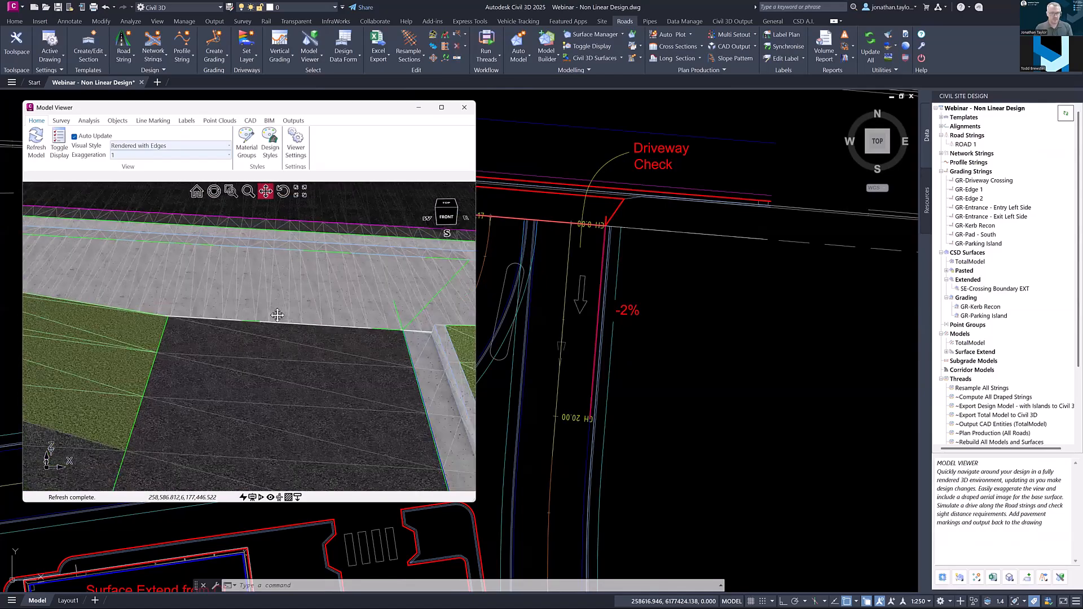
Orbit and zoom in the 3D Model Viewer to examine the kerb at the driveway crossing.
scroll(402, 326, up, 2)
scroll(378, 335, up, 5)
middle_drag(377, 335, 338, 332)
scroll(337, 332, down, 3)
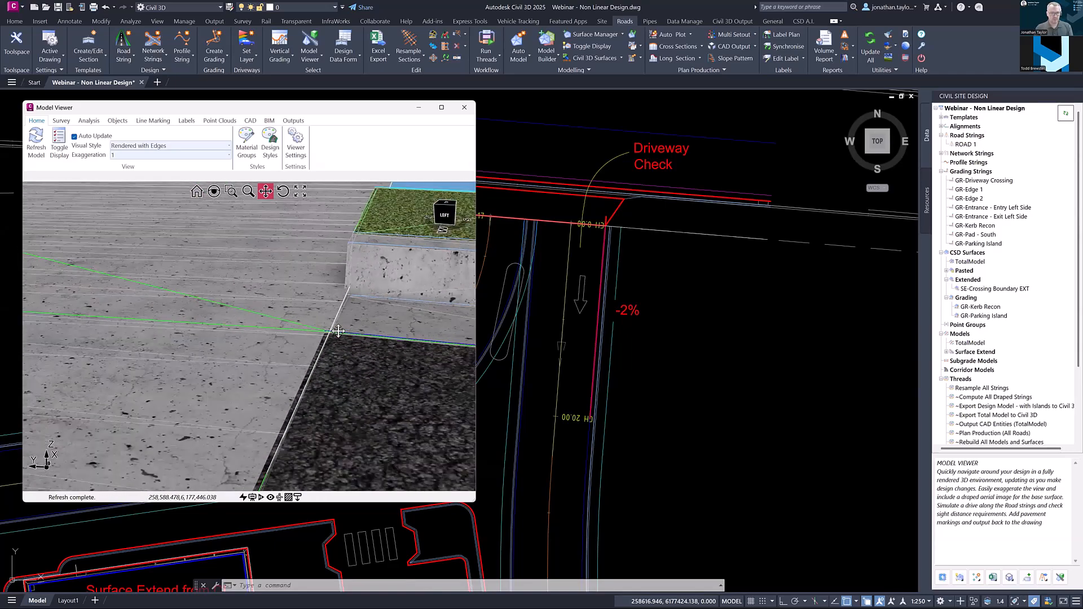
middle_drag(354, 262, 381, 279)
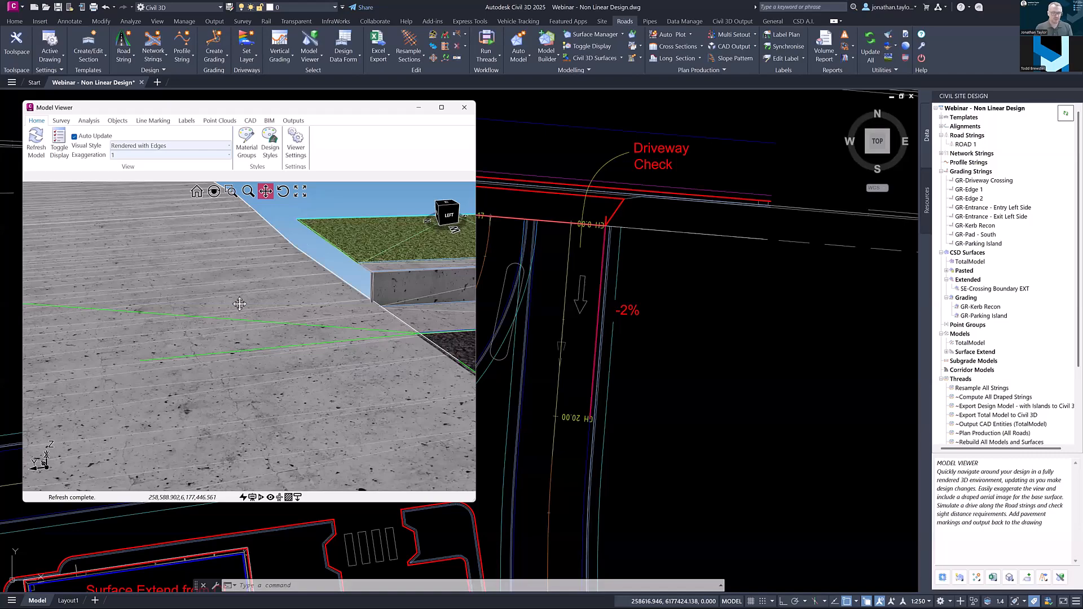
middle_drag(242, 302, 280, 398)
scroll(281, 396, up, 3)
drag(282, 392, 361, 326)
Refresh the toolspace and the Model Viewer model, then re-examine the driveway crossing and road corridor in 3D.
click(1067, 114)
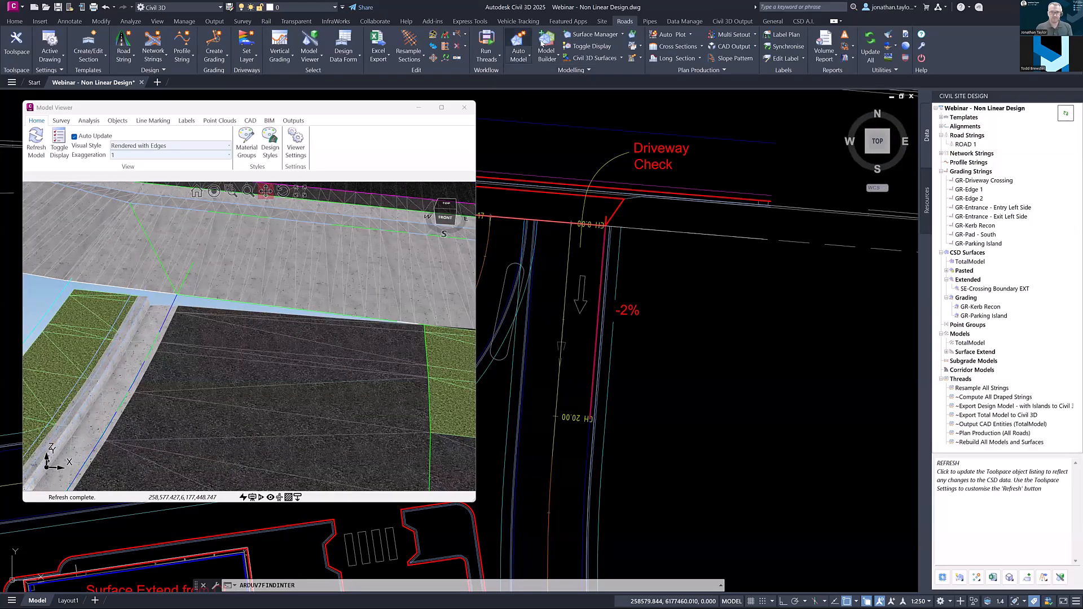
click(37, 144)
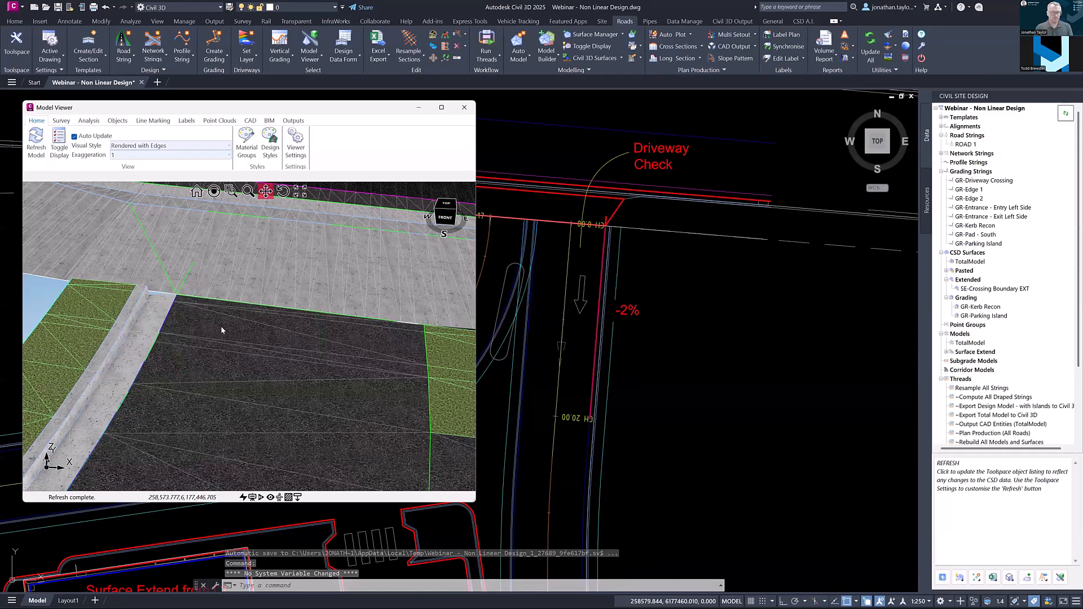
scroll(428, 326, up, 1)
scroll(428, 326, up, 2)
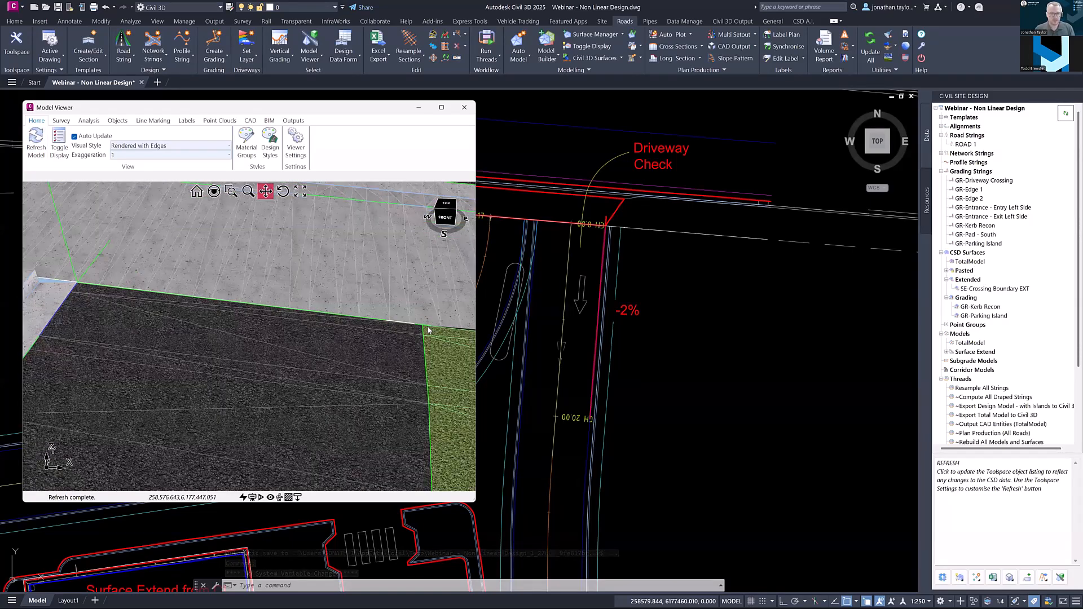
drag(418, 327, 162, 278)
scroll(160, 281, down, 3)
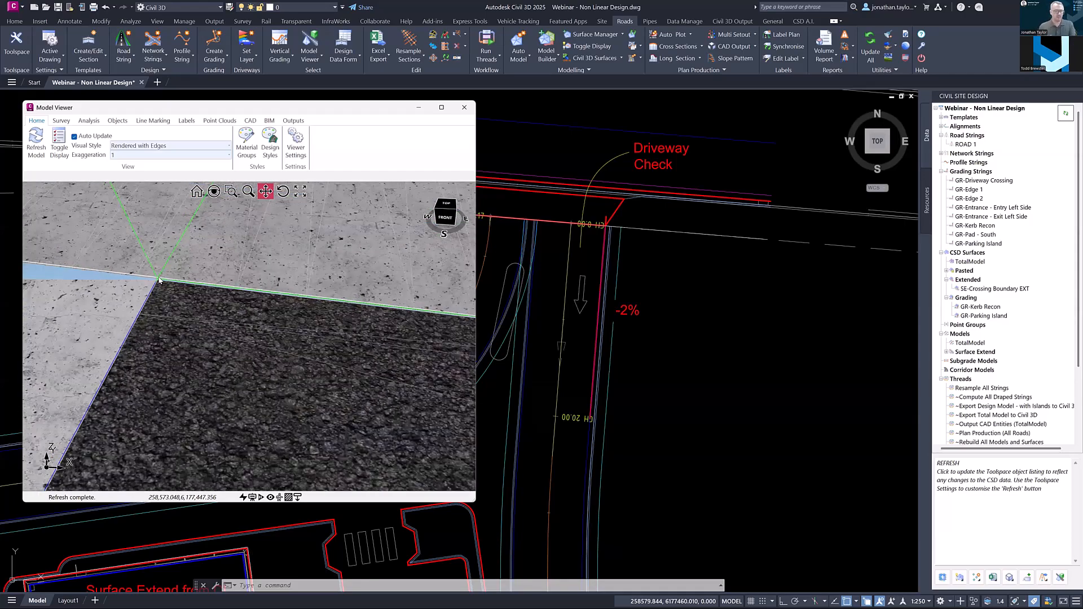
scroll(163, 283, down, 5)
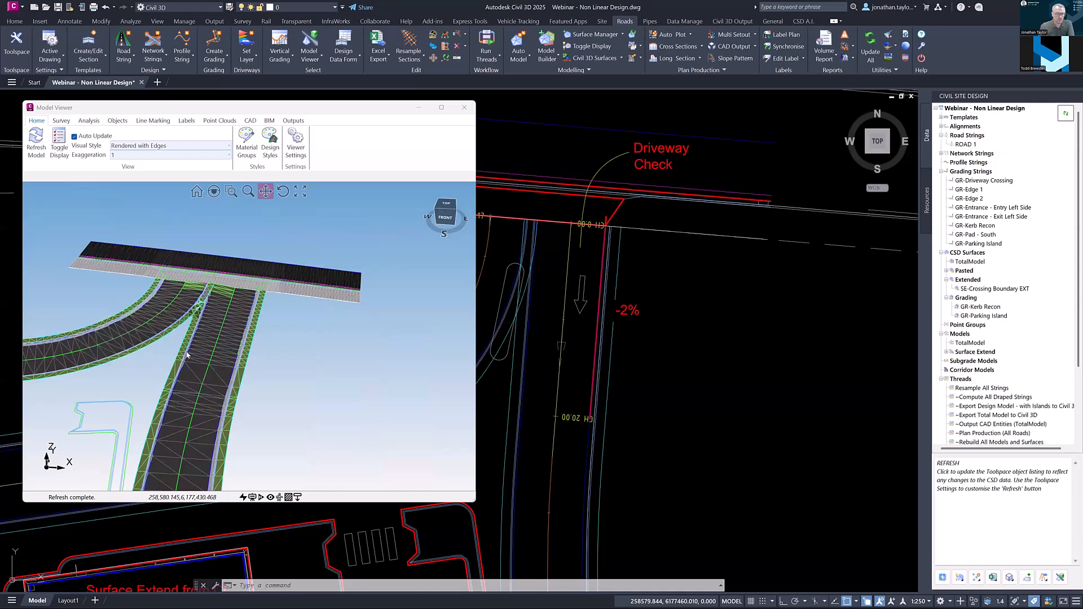
drag(152, 369, 346, 257)
scroll(347, 258, down, 3)
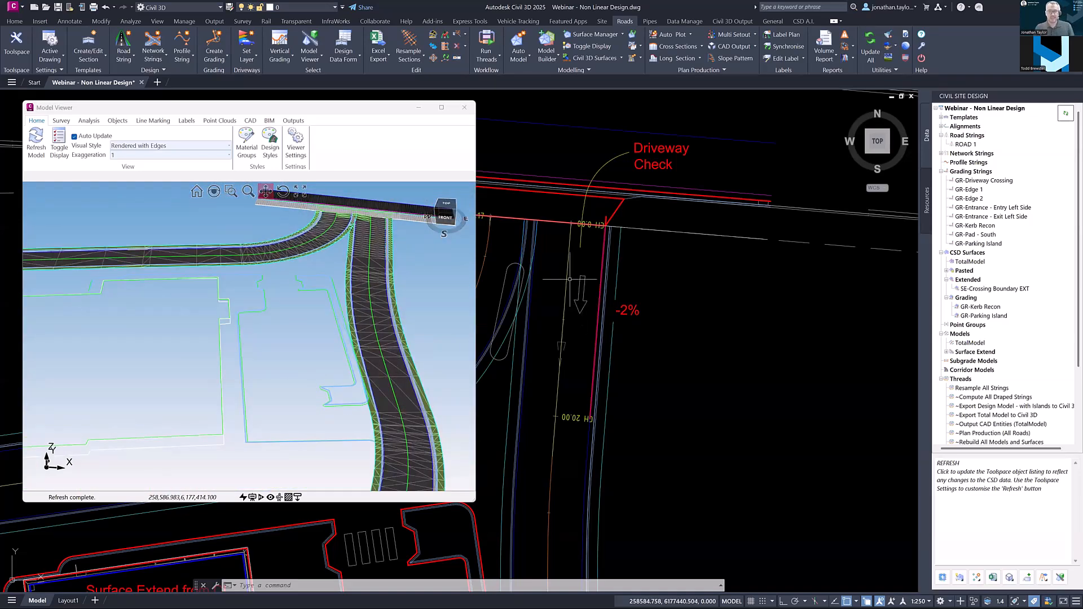
scroll(577, 292, down, 4)
mouse_move(579, 379)
middle_down()
mouse_move(735, 334)
mouse_move(837, 321)
middle_up()
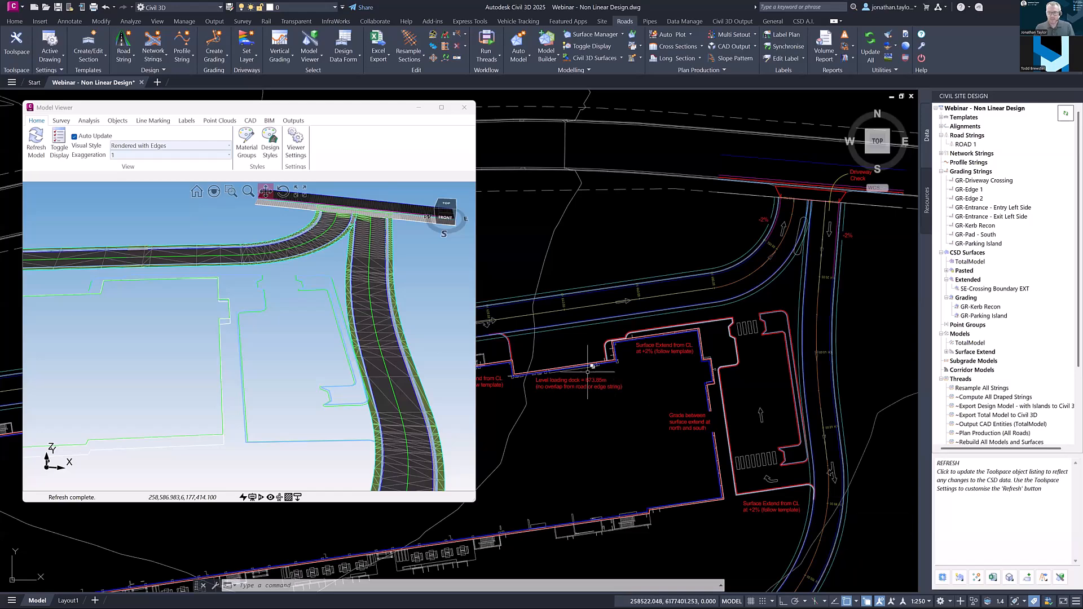
Pan the plan view along the road and close the Model Viewer.
middle_drag(561, 366, 673, 365)
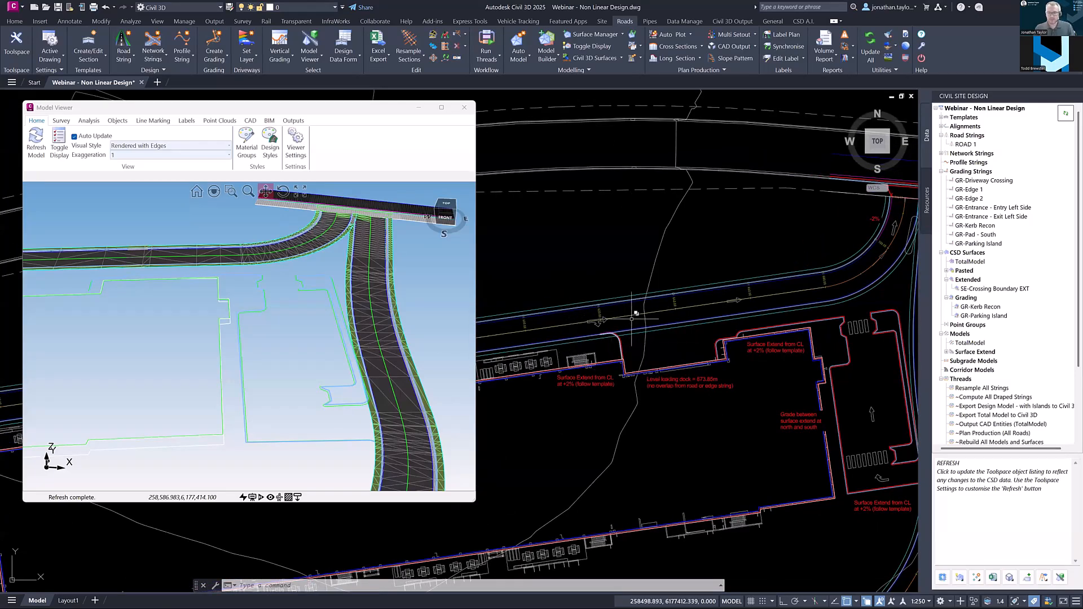
middle_drag(632, 318, 560, 347)
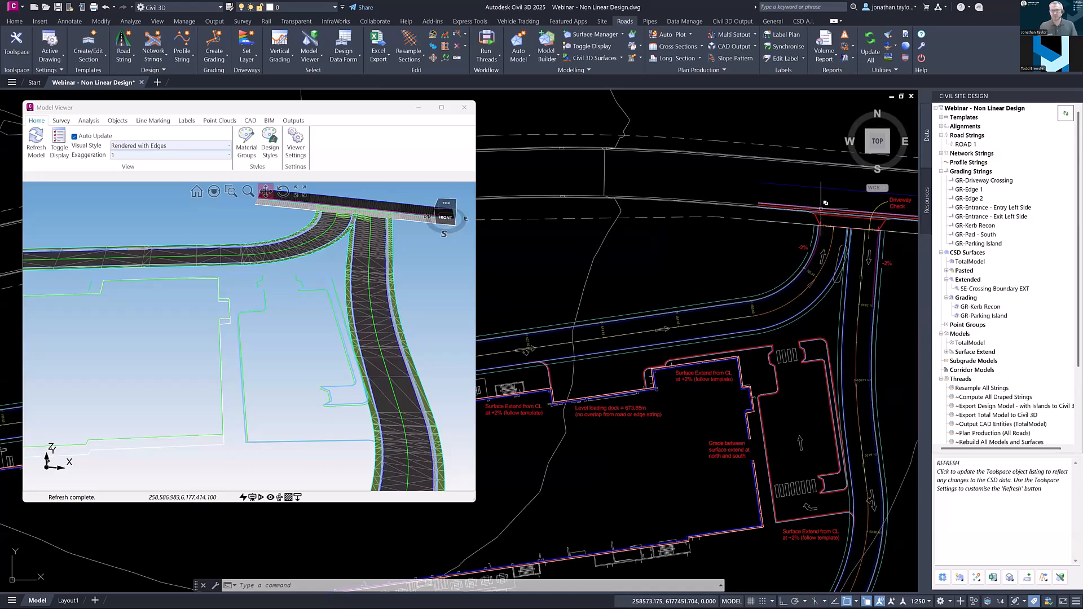
mouse_move(821, 209)
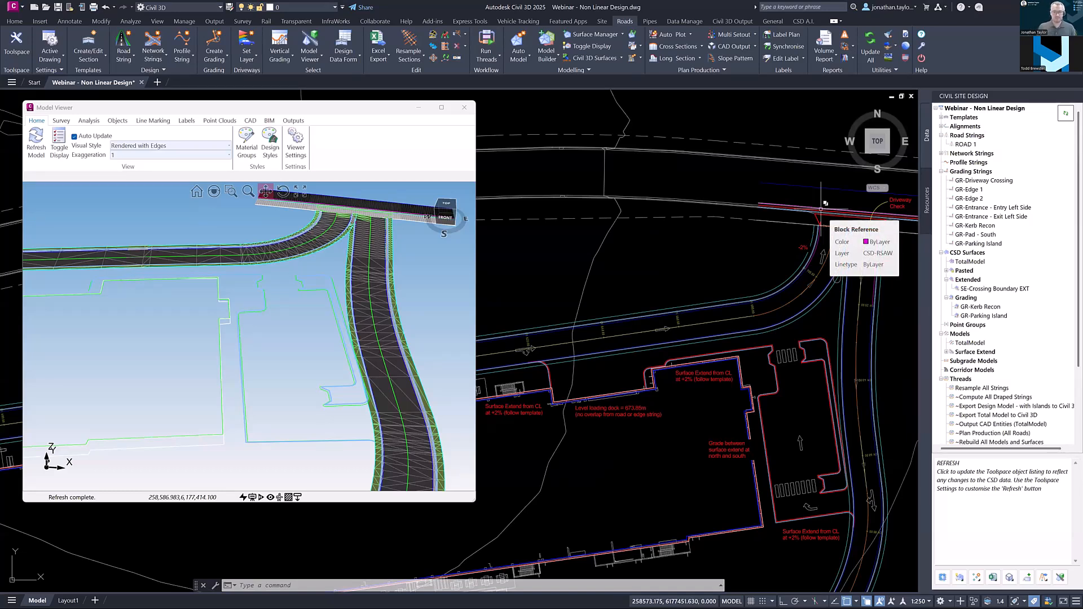
click(464, 107)
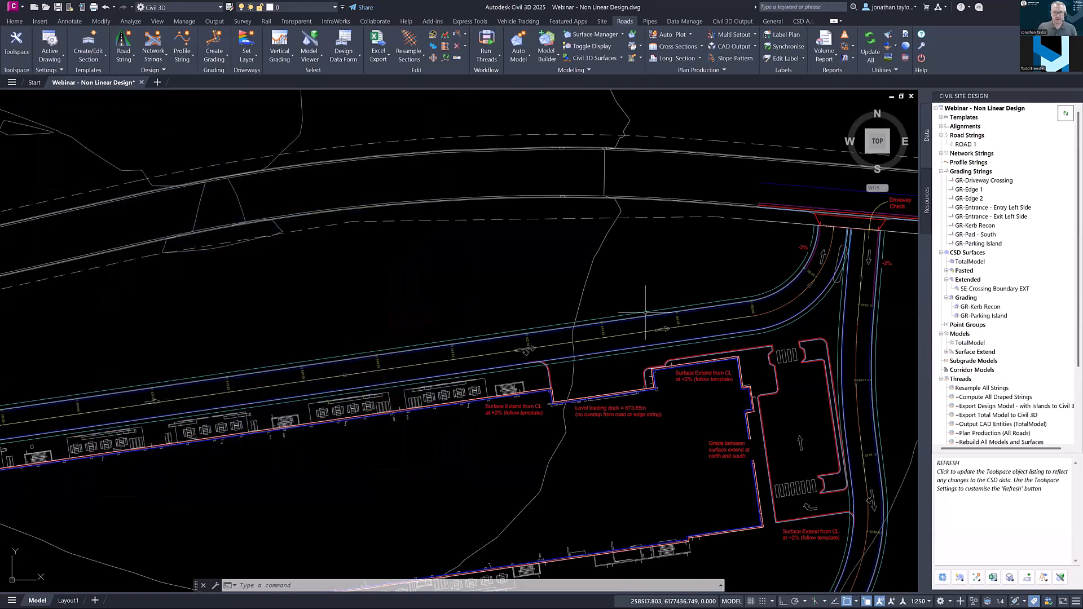
Open the Model Builder and create a new model named Model Design, linked to TotalModel, with boundary retraction applied.
scroll(811, 419, up, 4)
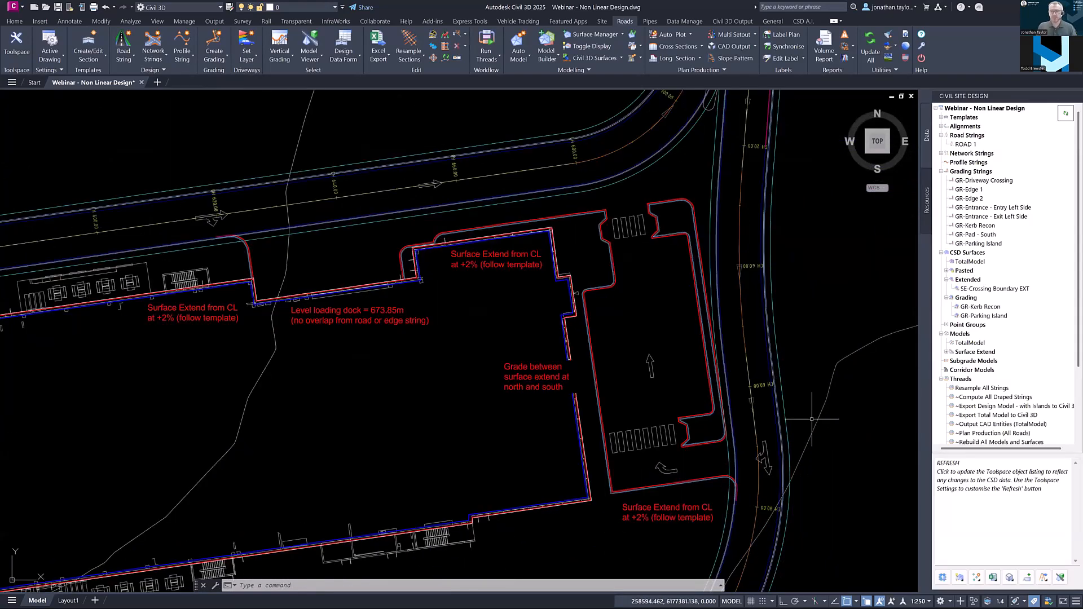
mouse_move(811, 419)
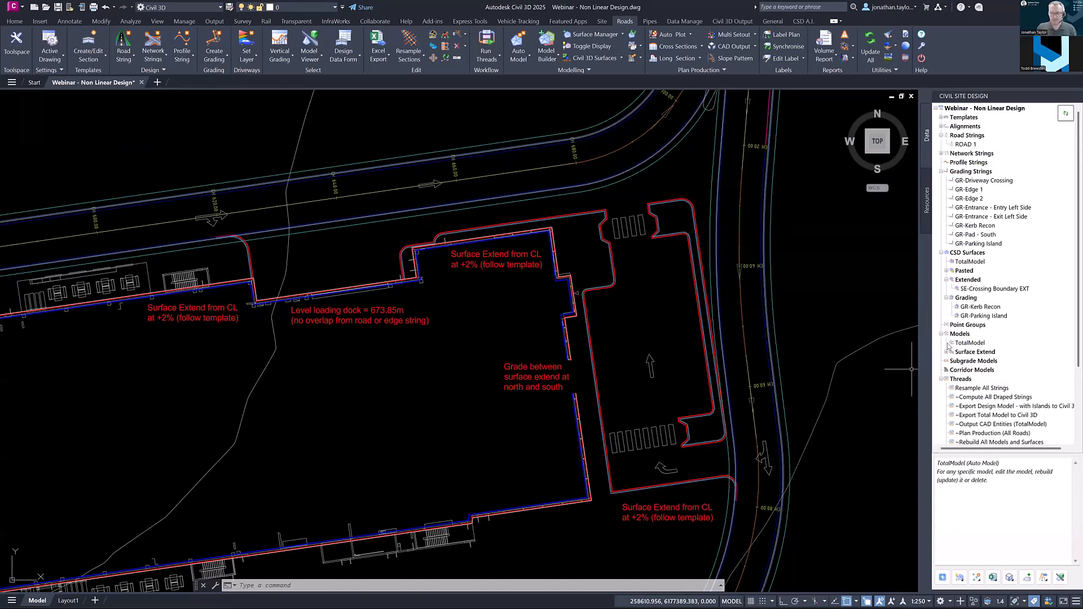
middle_drag(832, 272, 781, 281)
mouse_move(781, 281)
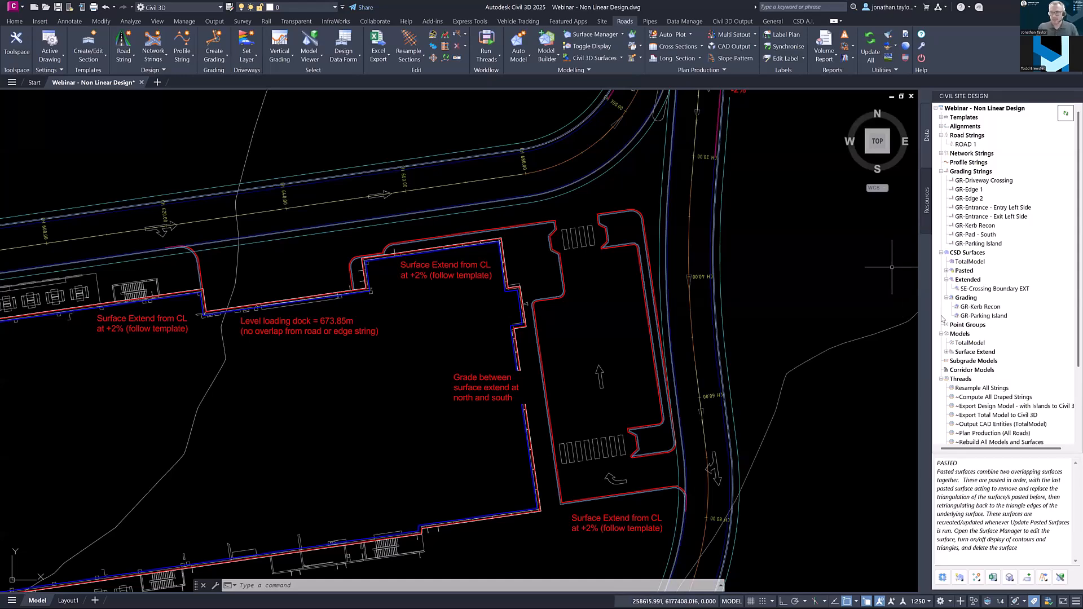
right_click(960, 337)
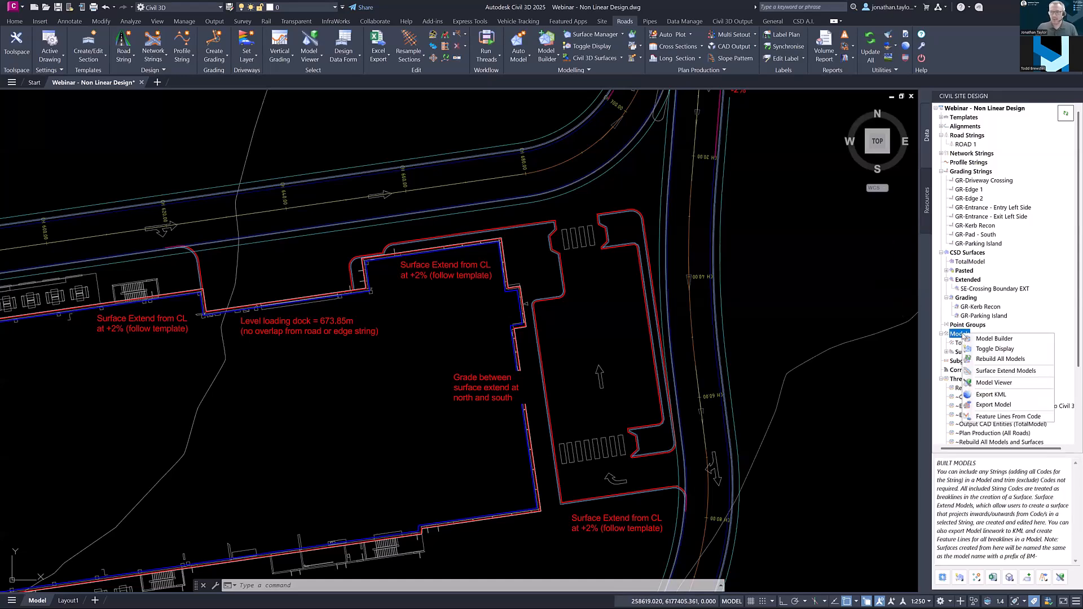
click(984, 338)
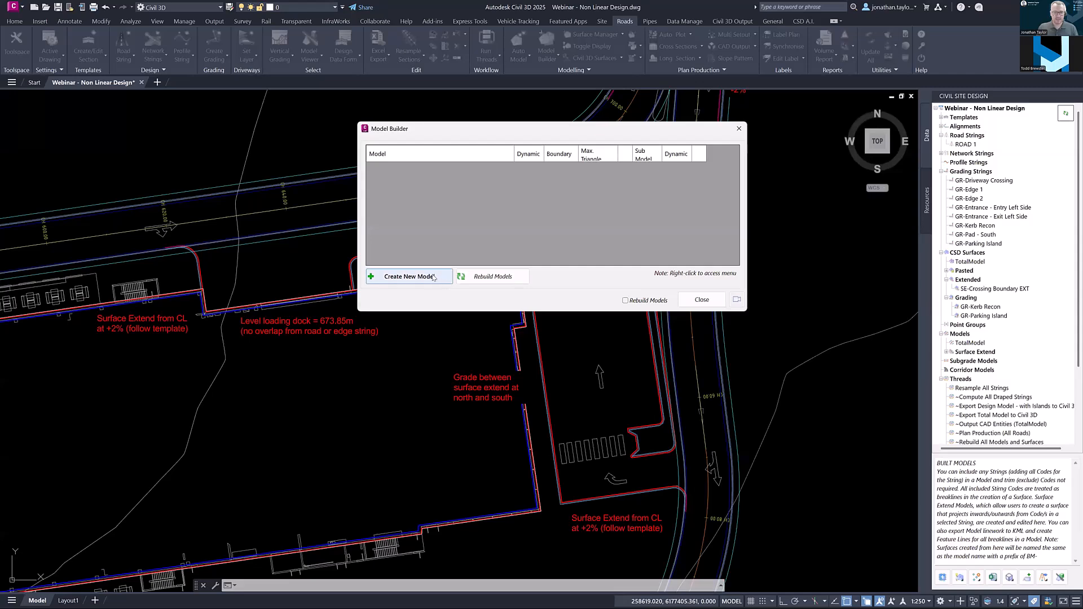
click(434, 276)
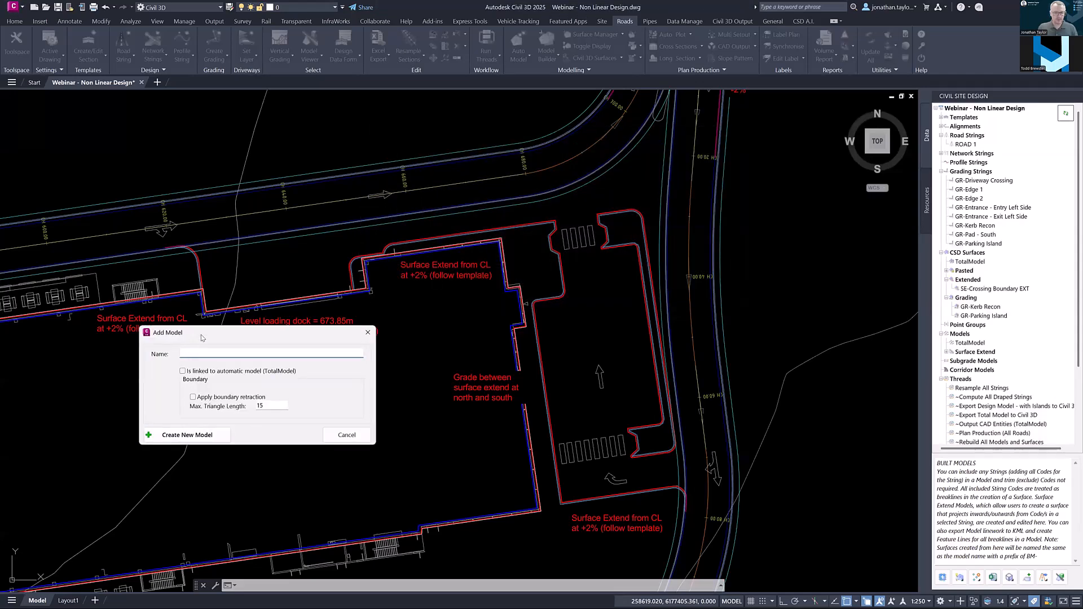
drag(201, 338, 465, 287)
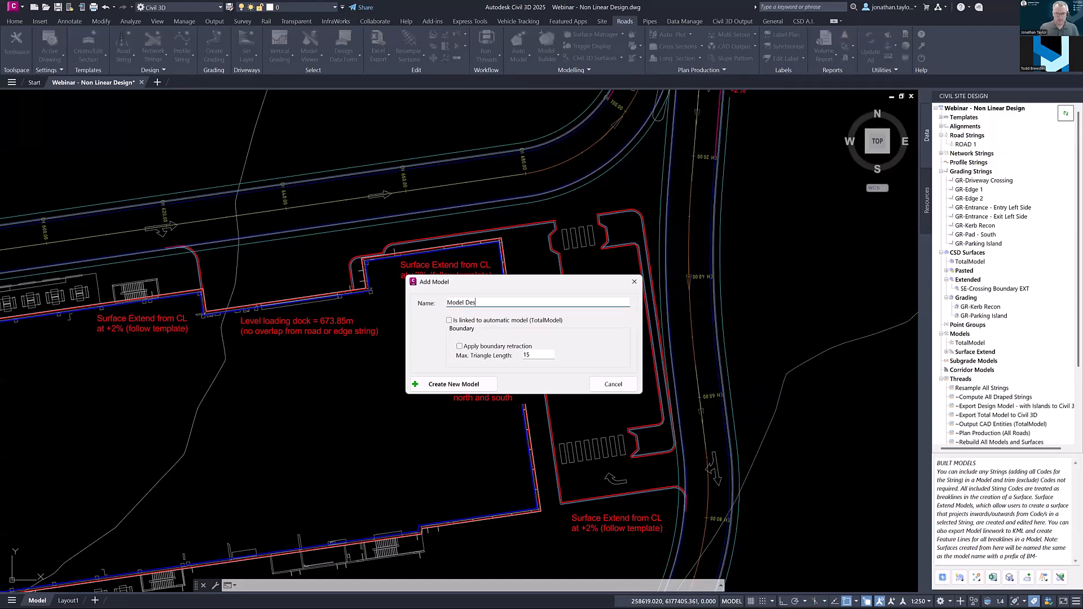
click(450, 321)
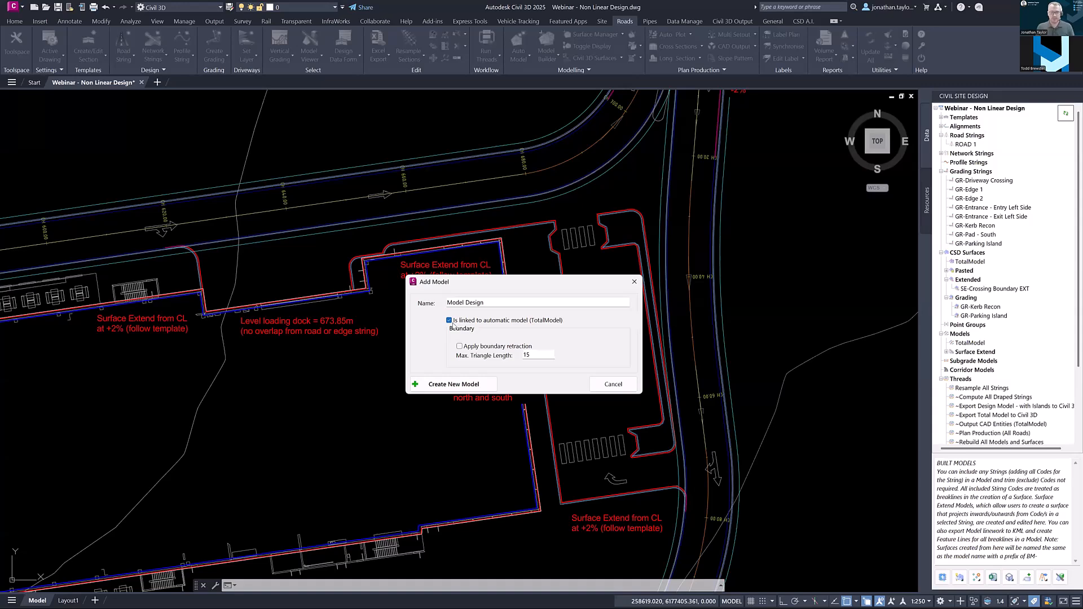
click(460, 347)
click(476, 386)
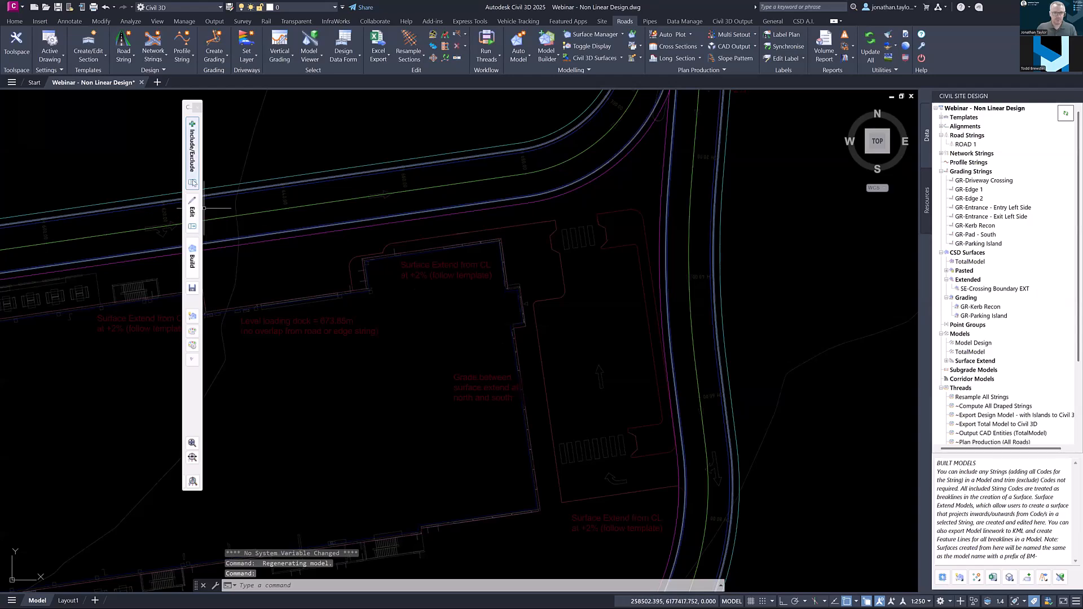
Include the GR-Edge 2, GR-Edge 1, GR-Kerb Recon and GR-Pad - South strings in the Model Design model.
click(192, 184)
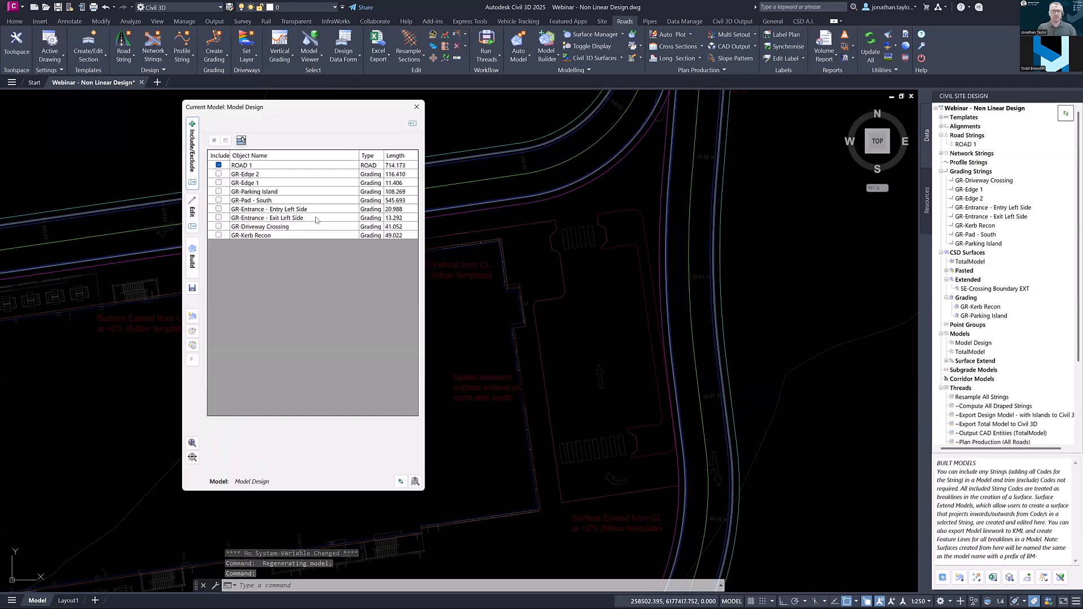
drag(279, 108, 154, 112)
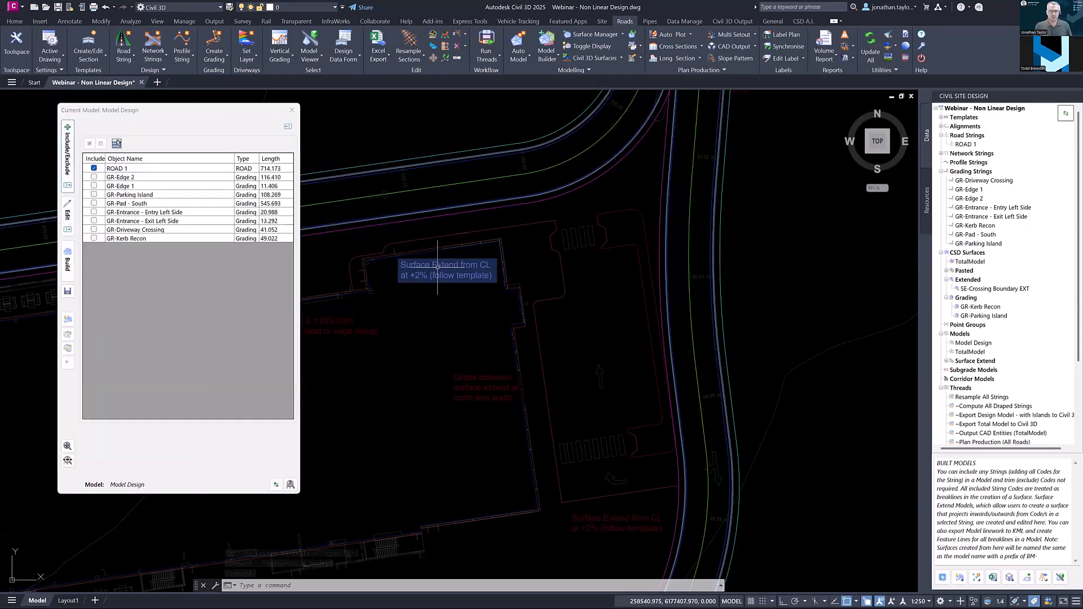
scroll(446, 267, down, 2)
middle_drag(446, 268, 626, 268)
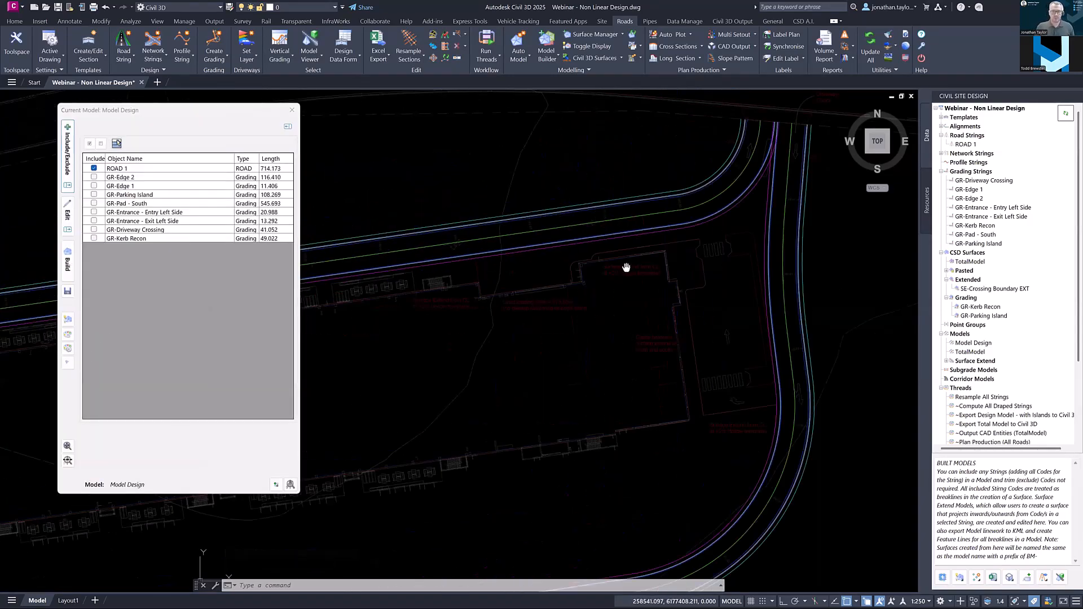
click(93, 177)
click(93, 186)
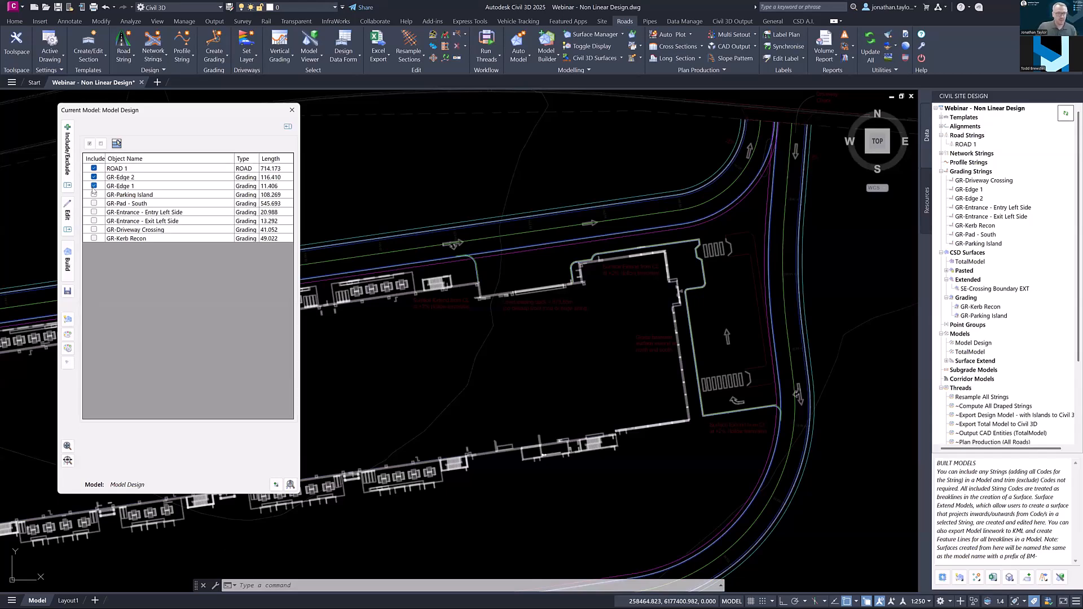
click(95, 239)
scroll(742, 164, up, 5)
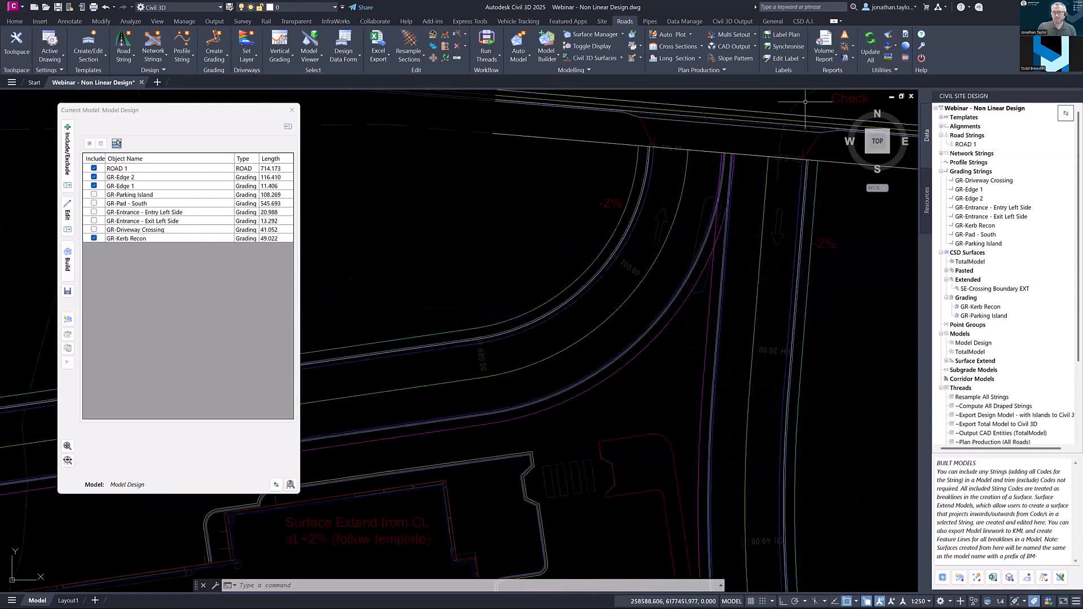
scroll(653, 177, down, 8)
scroll(604, 276, up, 5)
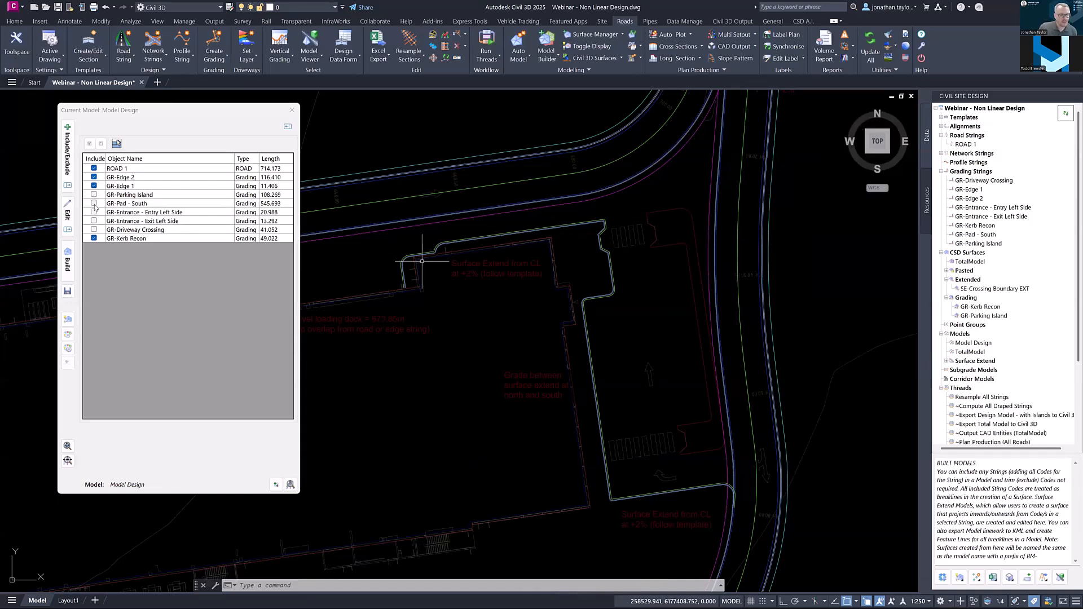
click(94, 203)
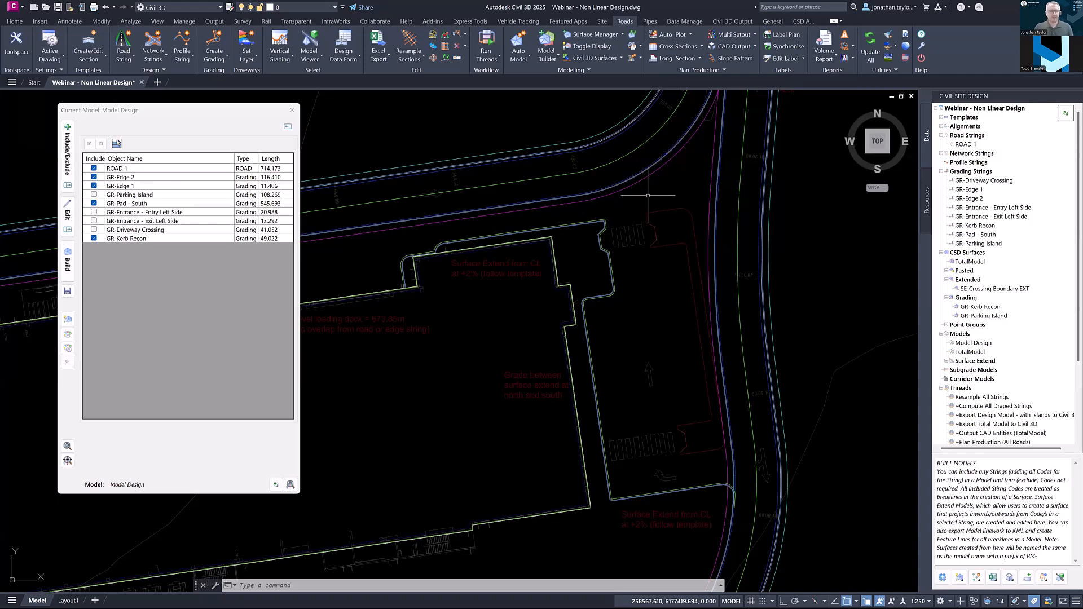
Build the Model Design model and review it around the loading dock in plan.
mouse_move(627, 229)
middle_down()
mouse_move(587, 284)
mouse_move(611, 267)
middle_up()
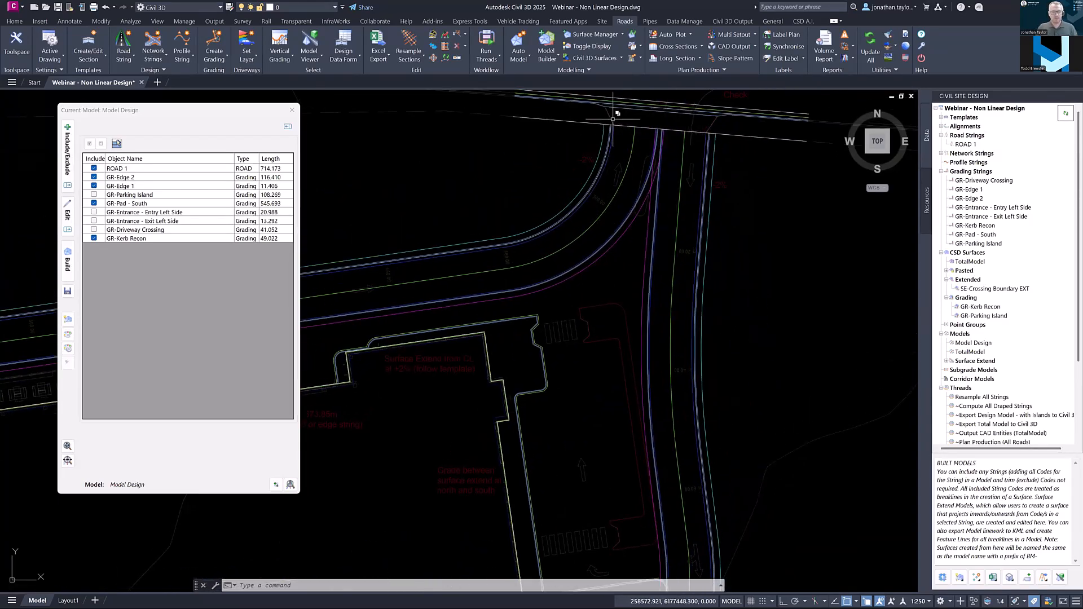
mouse_move(630, 291)
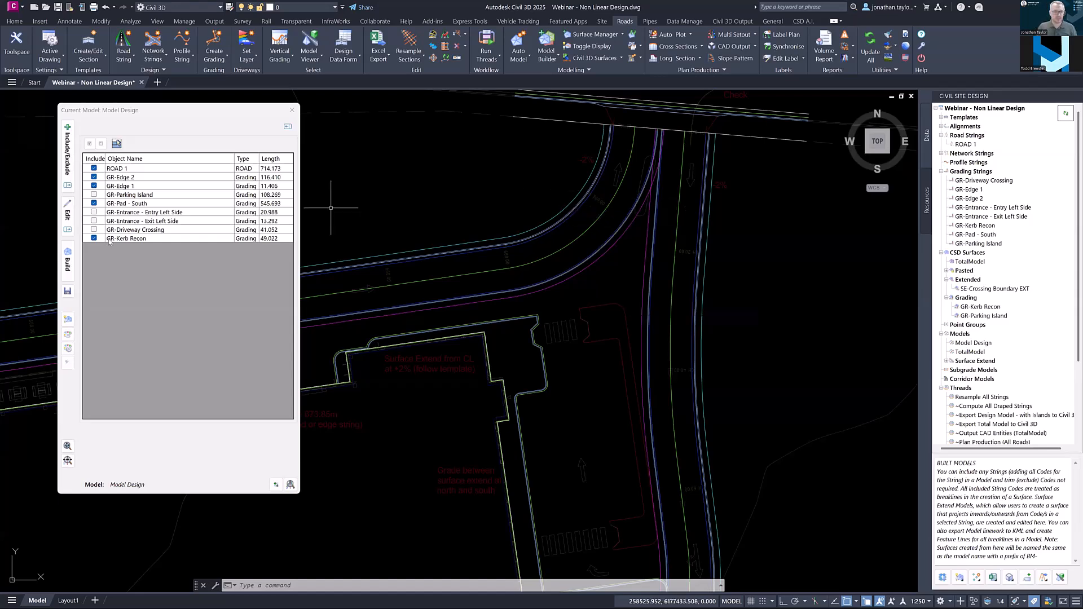
click(67, 263)
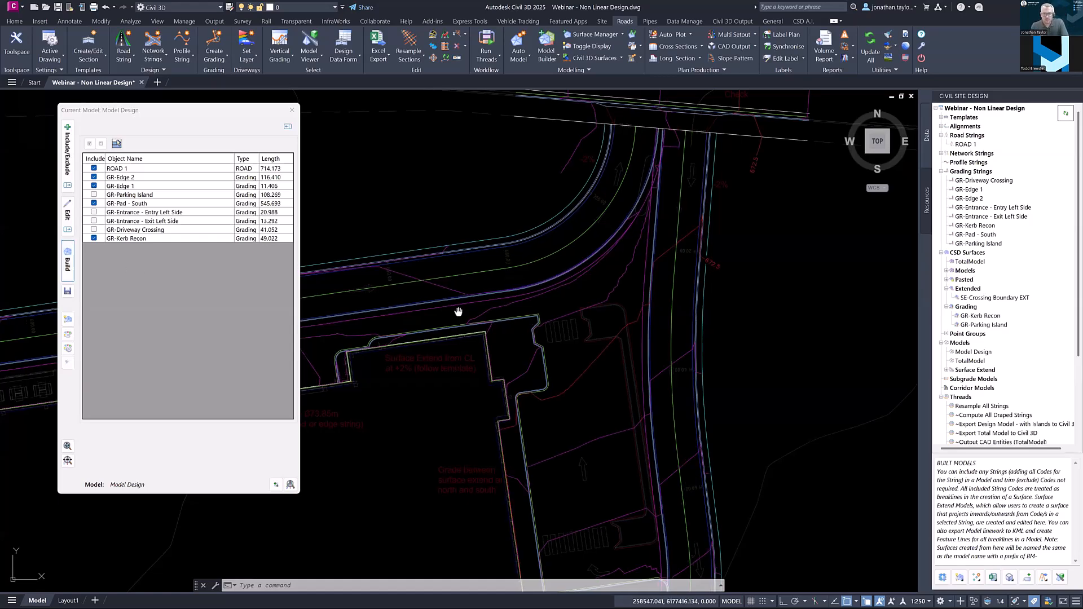
middle_drag(459, 309, 524, 197)
scroll(751, 482, up, 6)
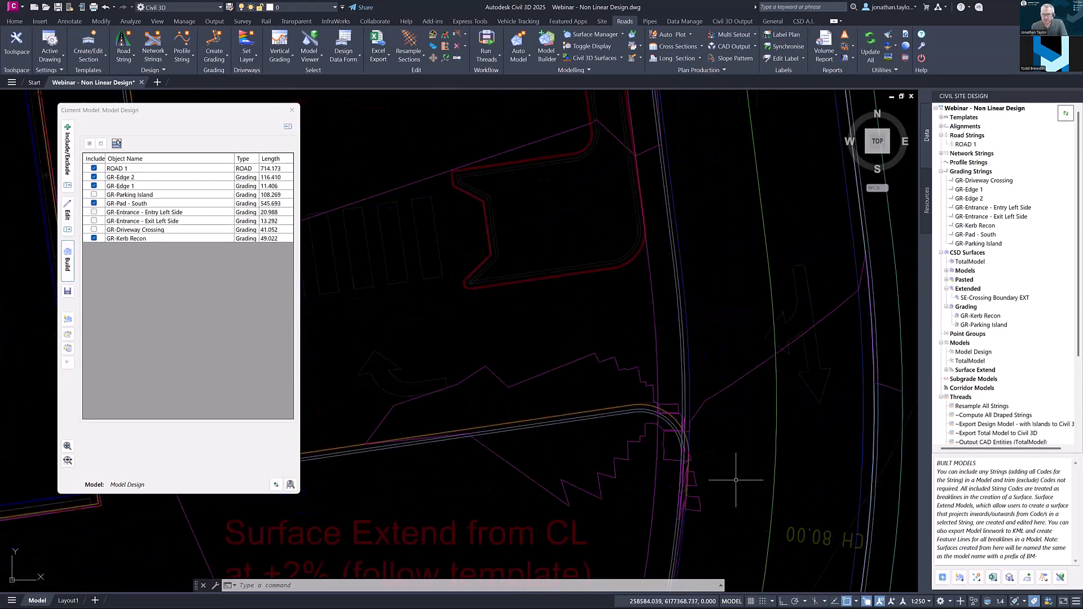
scroll(733, 475, down, 8)
scroll(688, 367, up, 4)
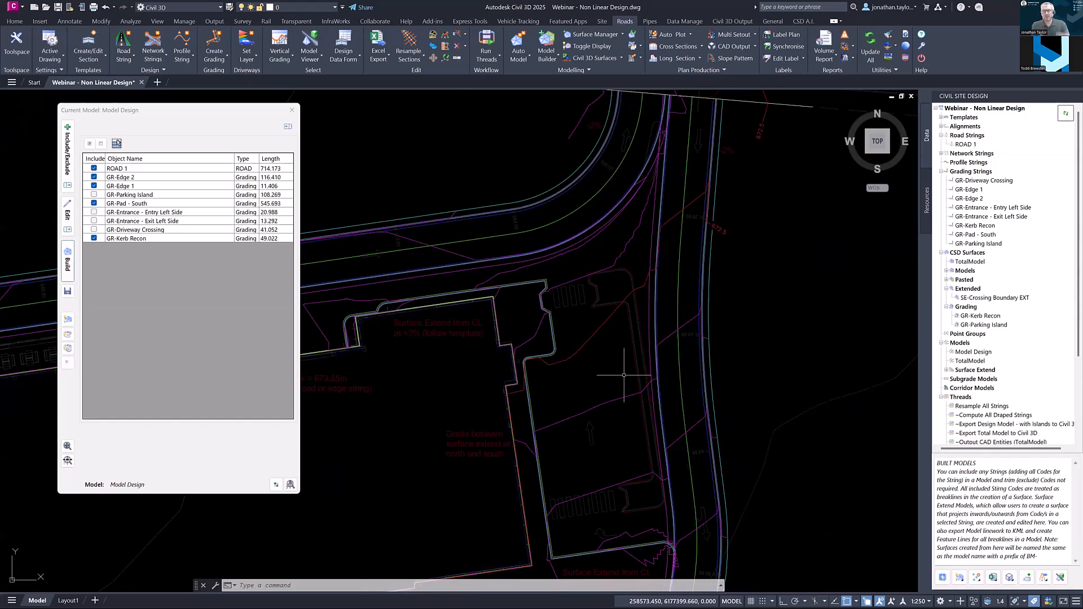
Open the model's object editing tools with ROAD 1 chosen as the current string.
click(66, 226)
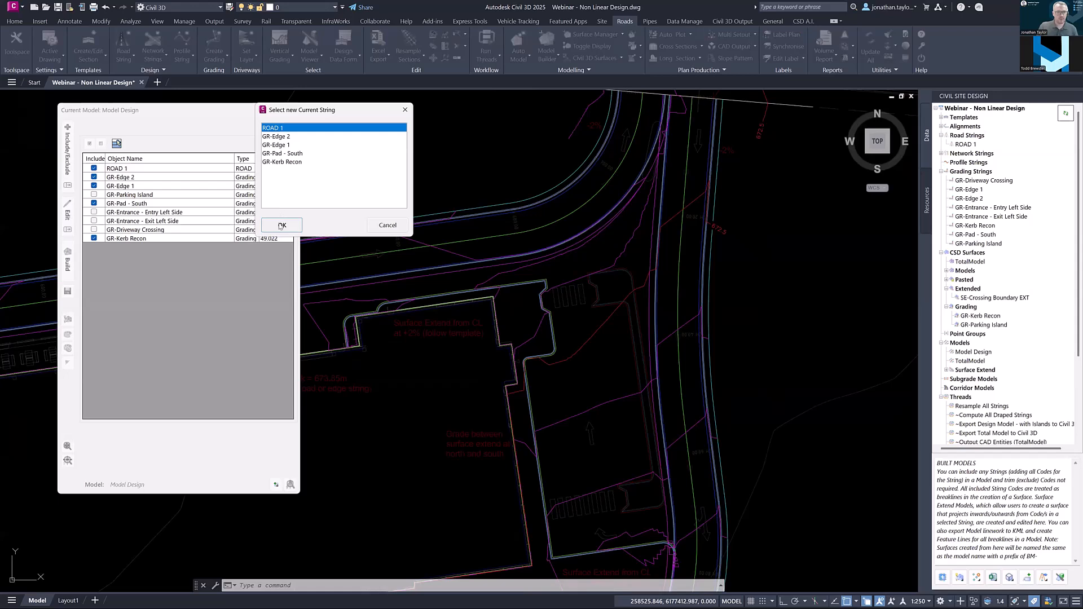
click(280, 225)
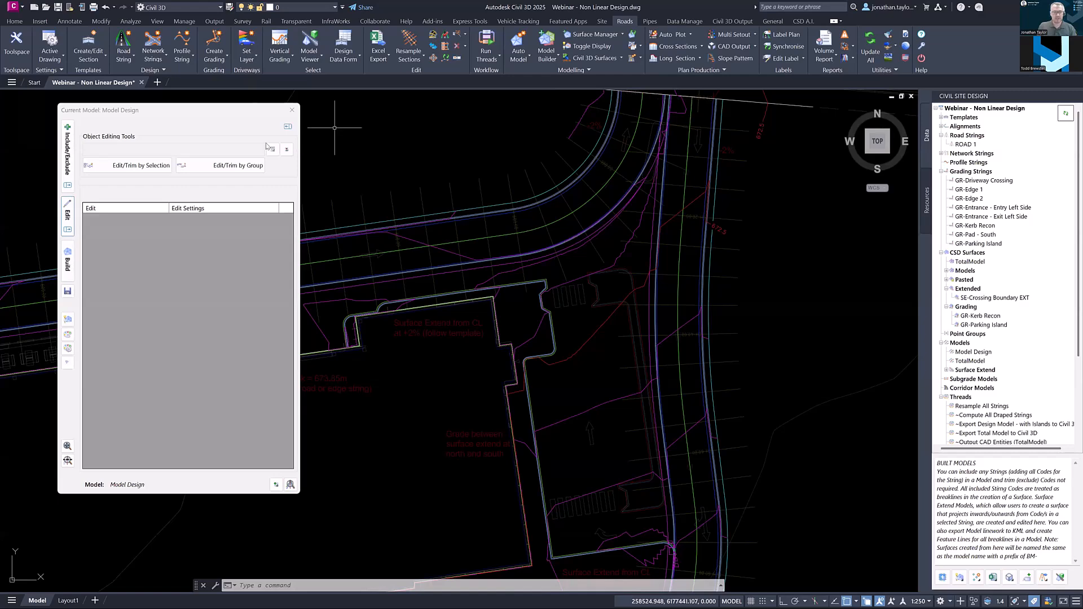
click(694, 95)
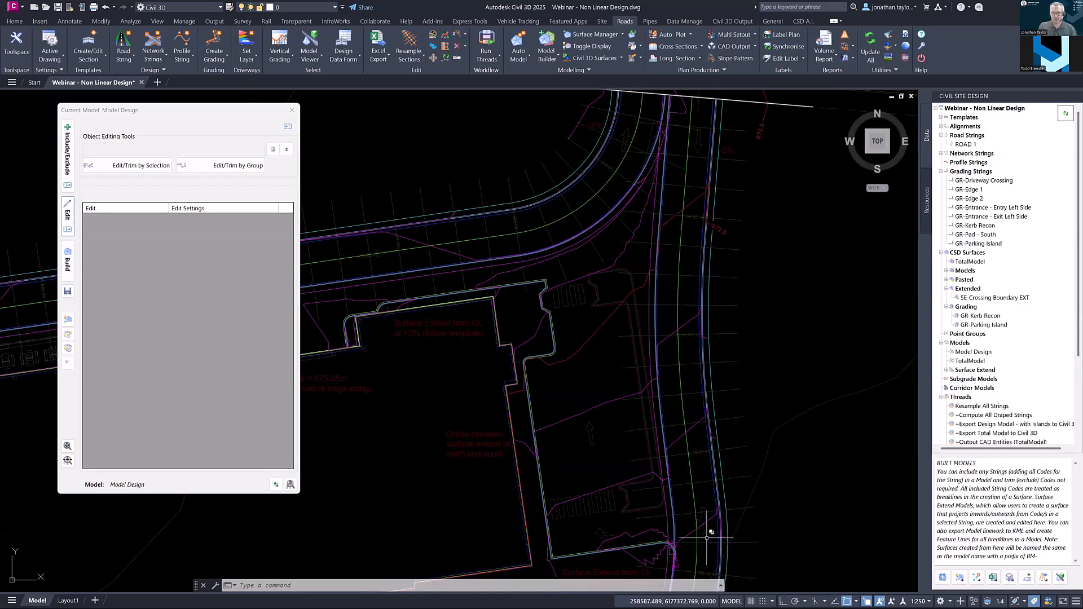
scroll(703, 550, up, 5)
scroll(583, 470, up, 4)
key(ctrl)
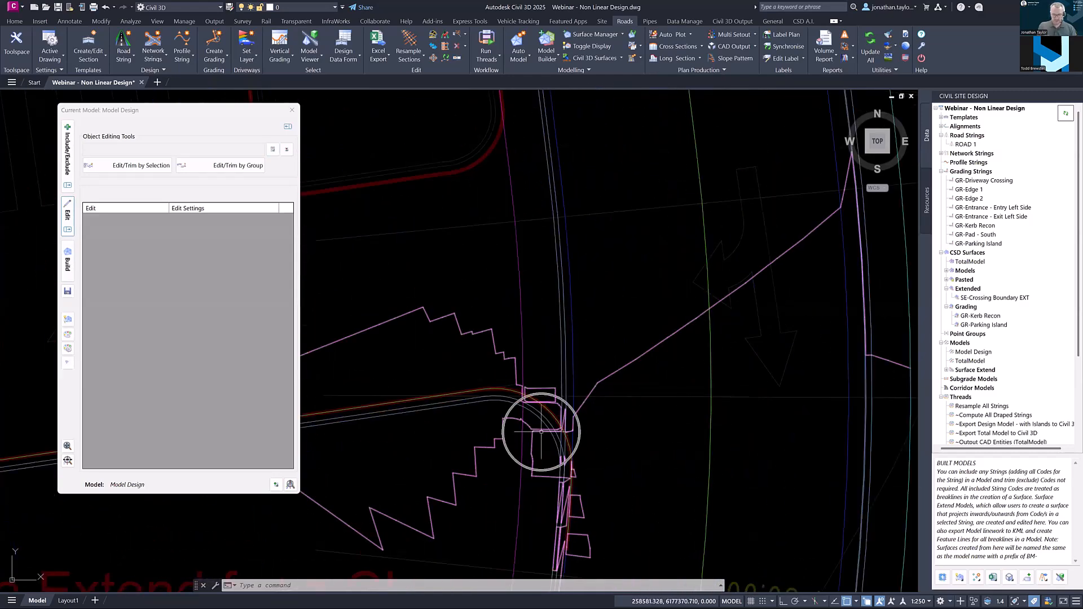
Start an Edit/Trim by Group exclusion and choose the fifth trim layout for ROAD 1.
click(221, 167)
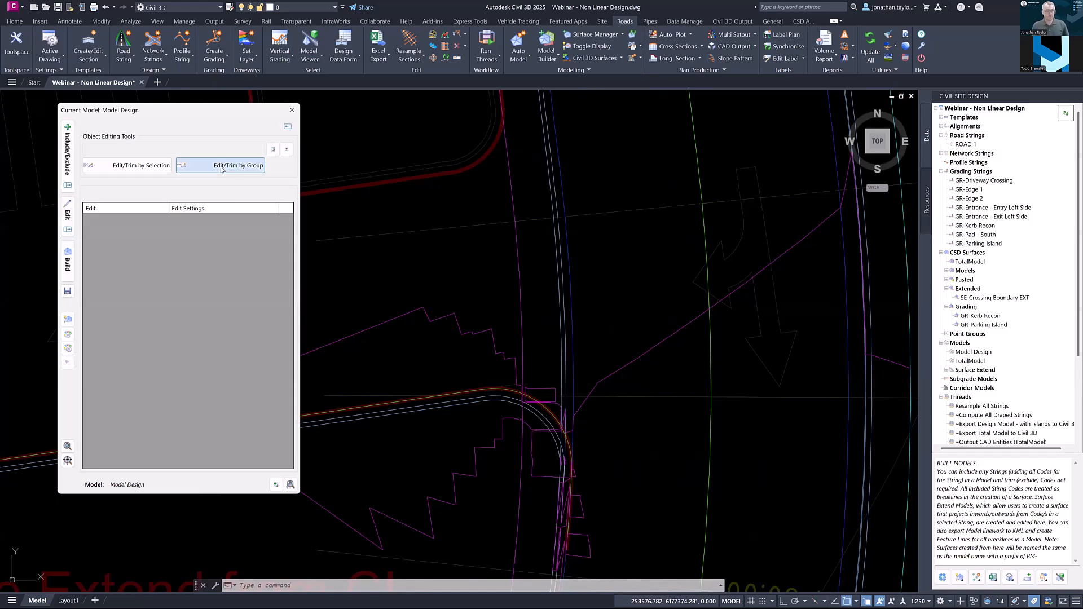
drag(335, 94, 235, 137)
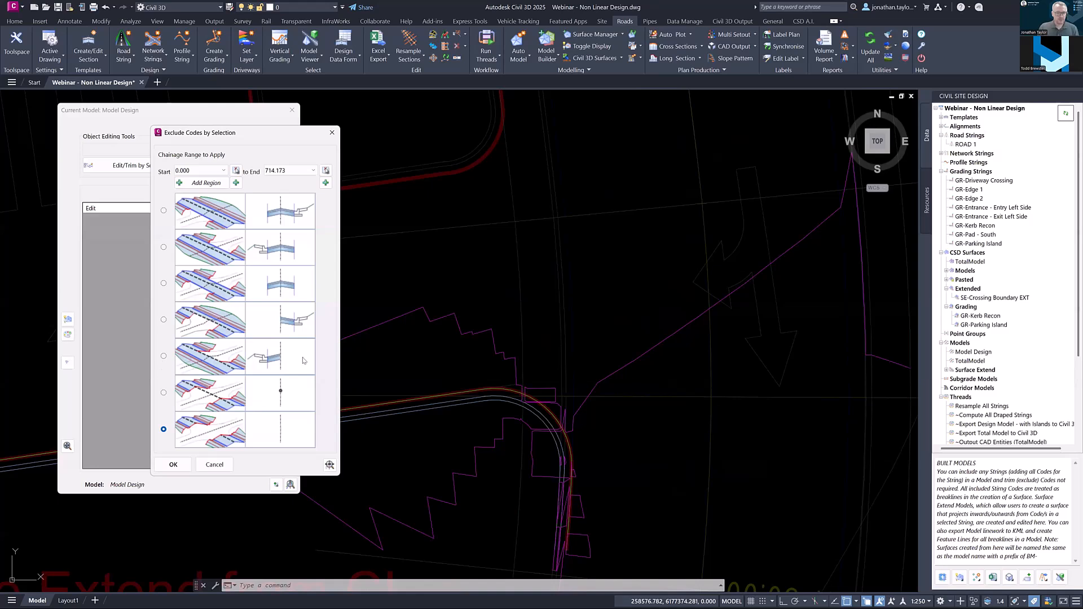
key(ctrl)
key(ctrl)
click(163, 356)
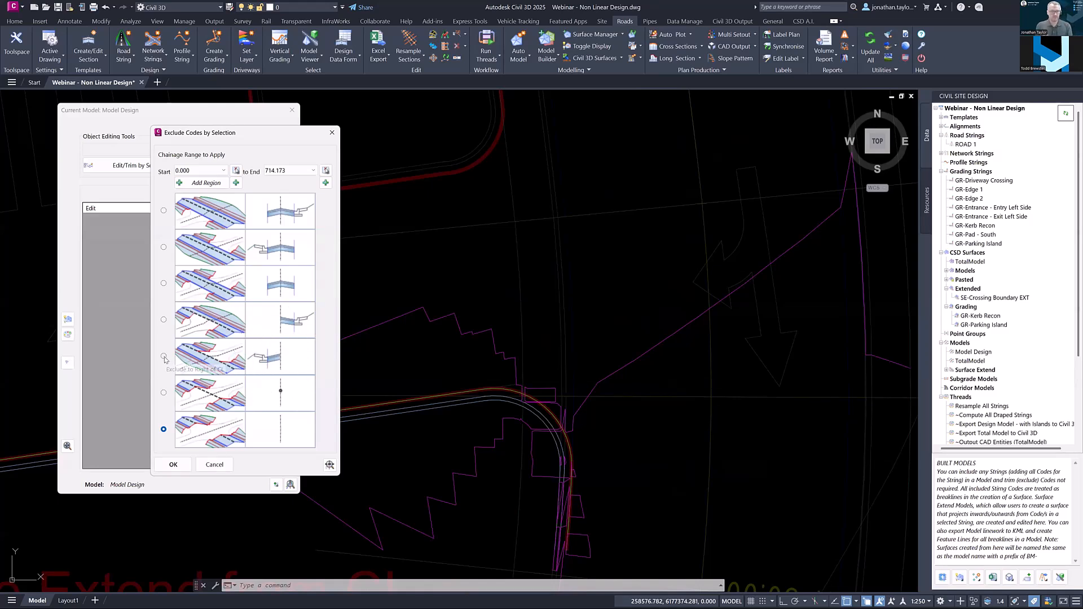
scroll(593, 467, down, 5)
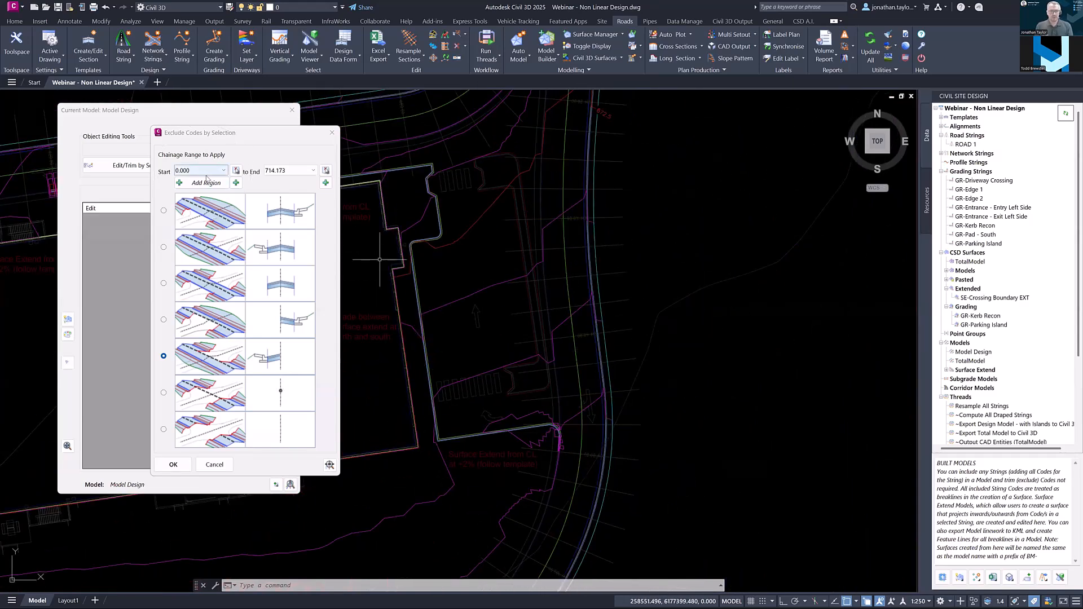
scroll(584, 451, up, 3)
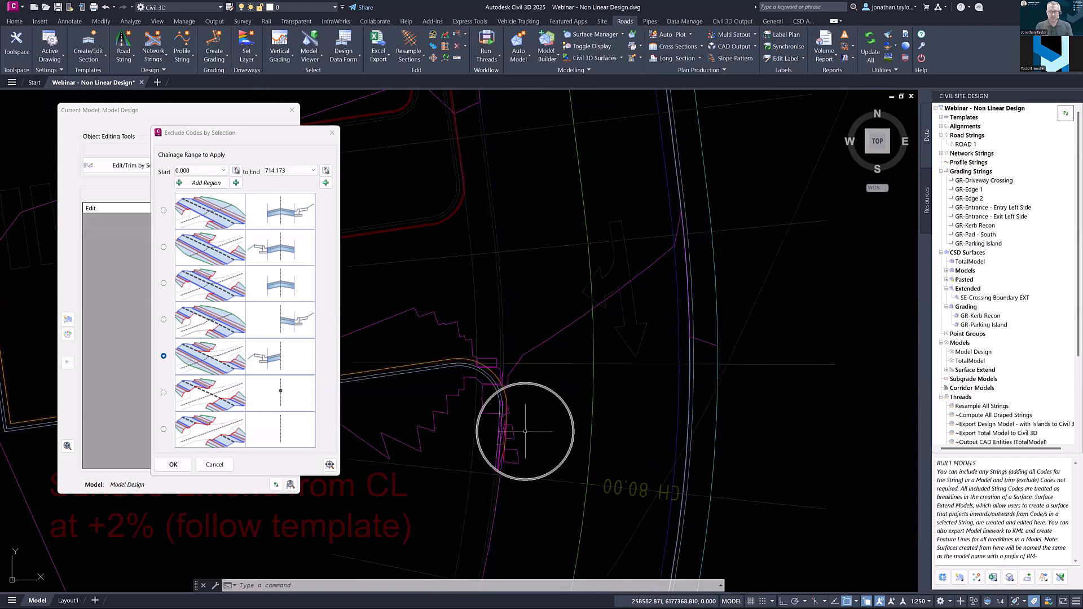
scroll(525, 432, up, 2)
mouse_move(514, 440)
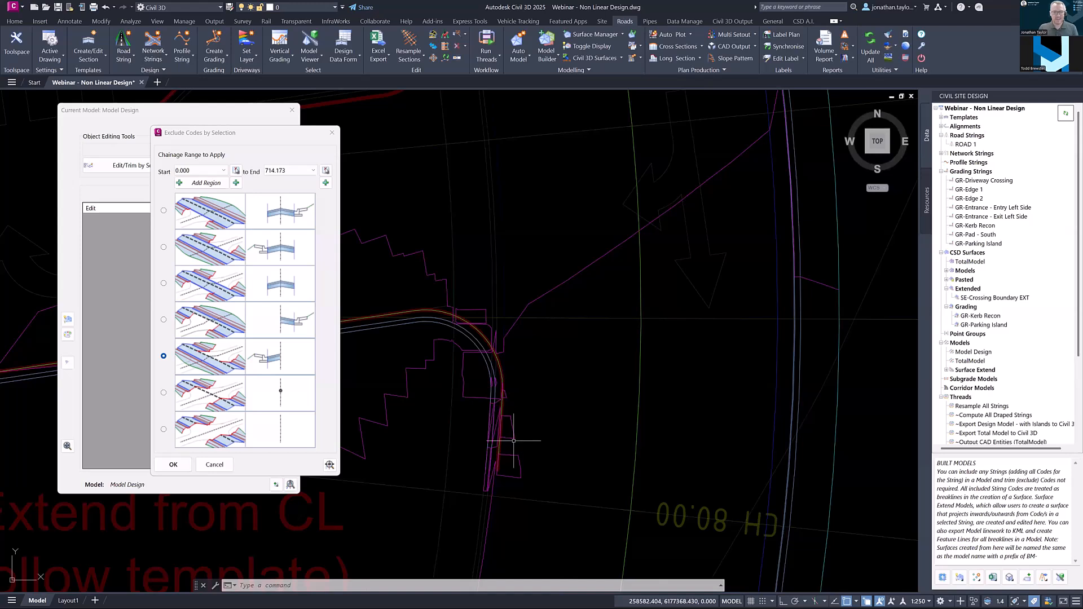
Set the exclusion end chainage to 78.230 by picking it at the driveway in the drawing, and apply it.
click(325, 184)
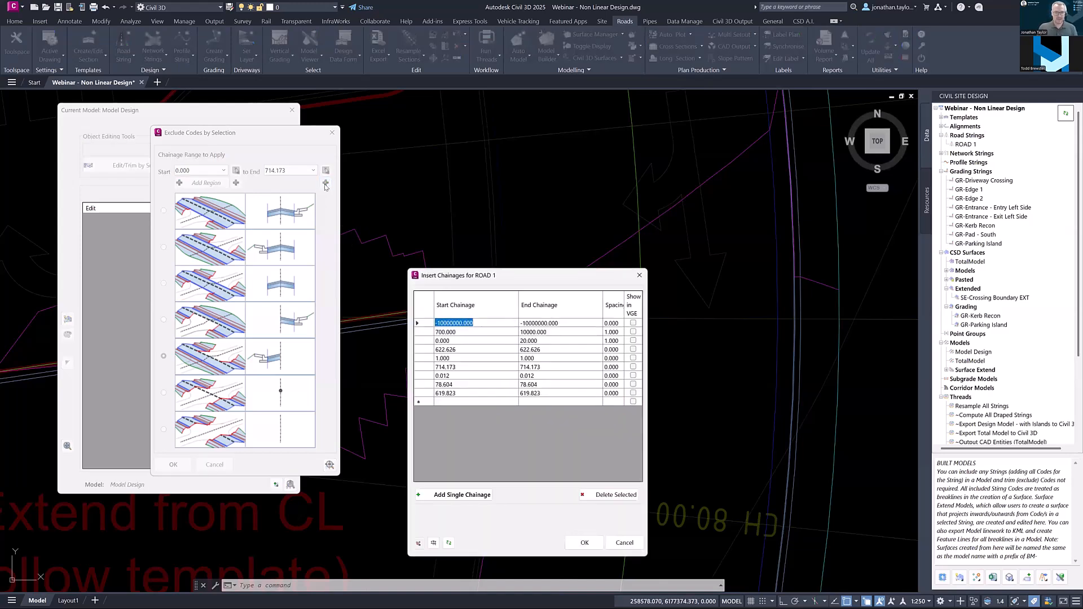
key(ctrl)
click(459, 495)
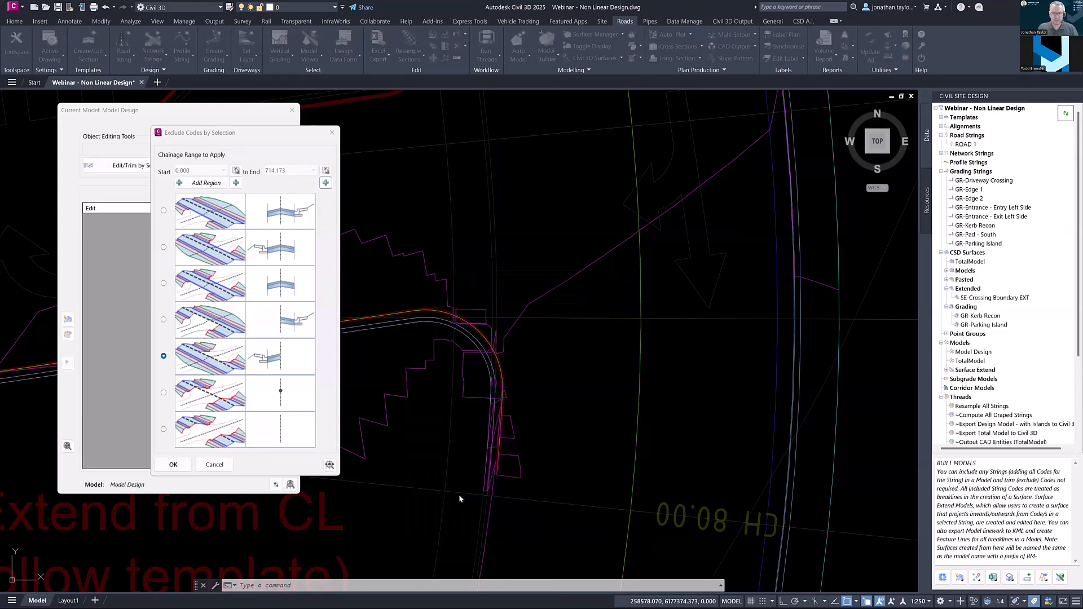
scroll(536, 444, up, 3)
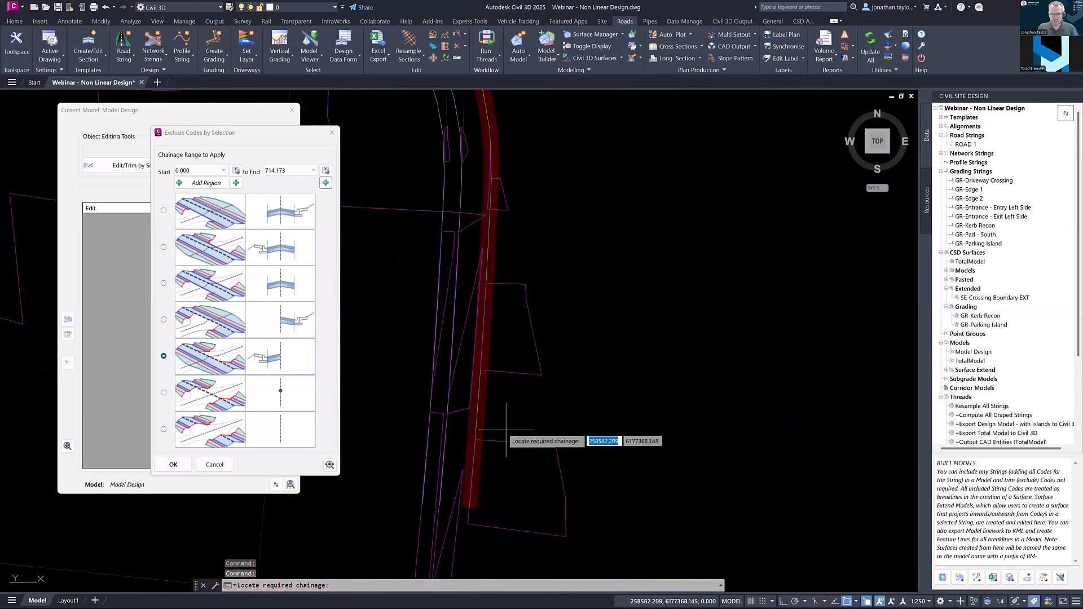
scroll(533, 445, down, 2)
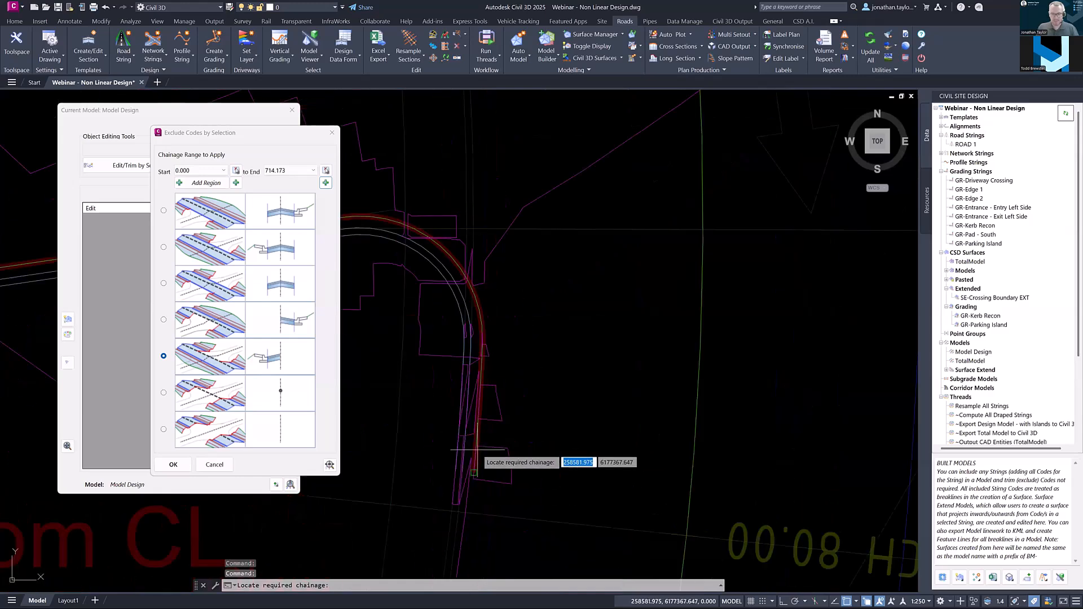
click(525, 416)
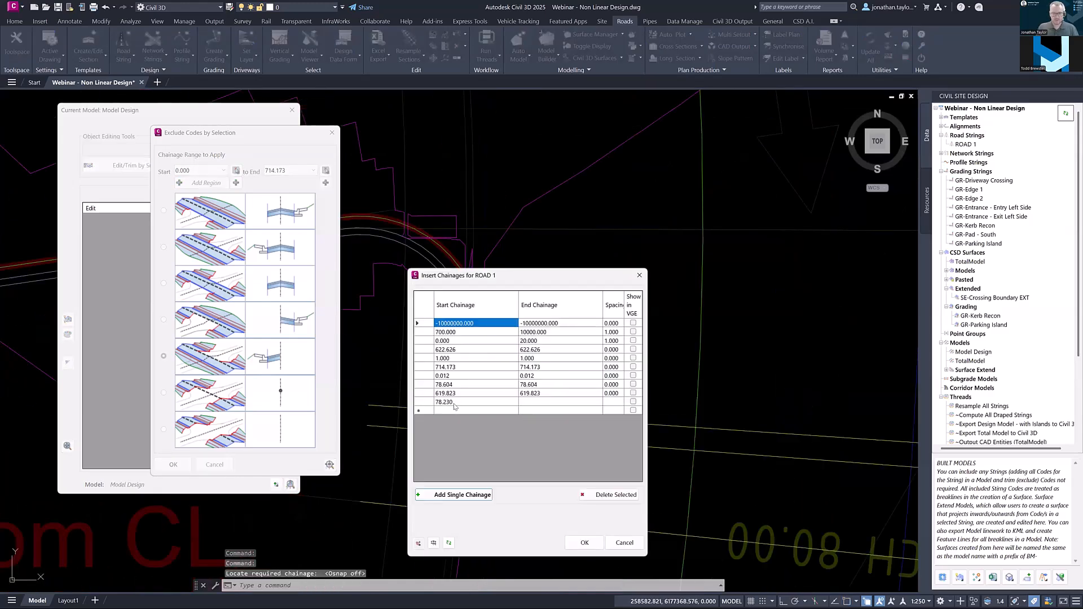
click(593, 543)
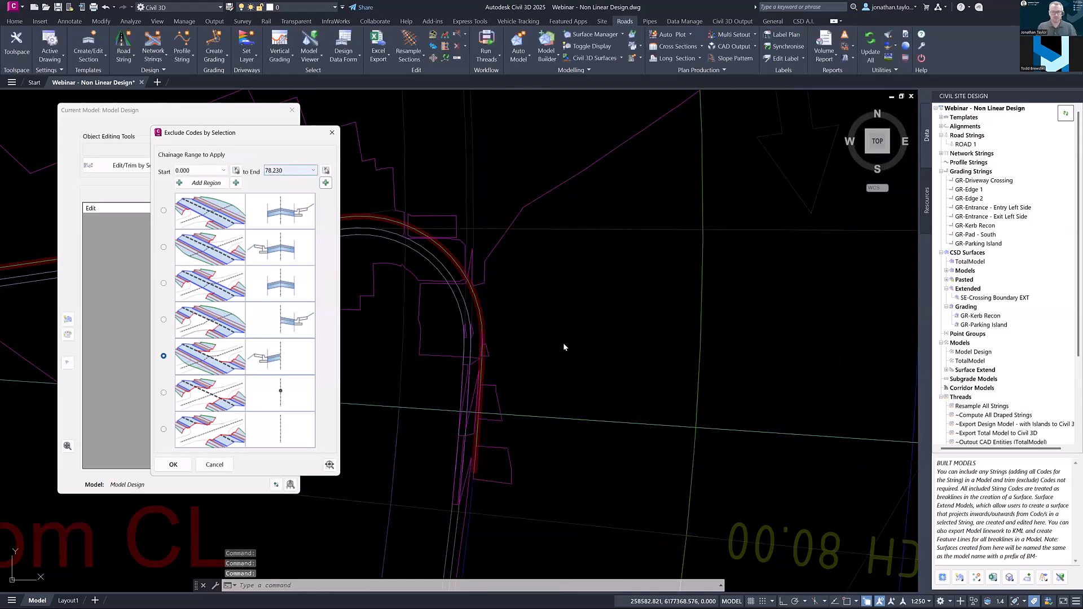
scroll(564, 344, down, 5)
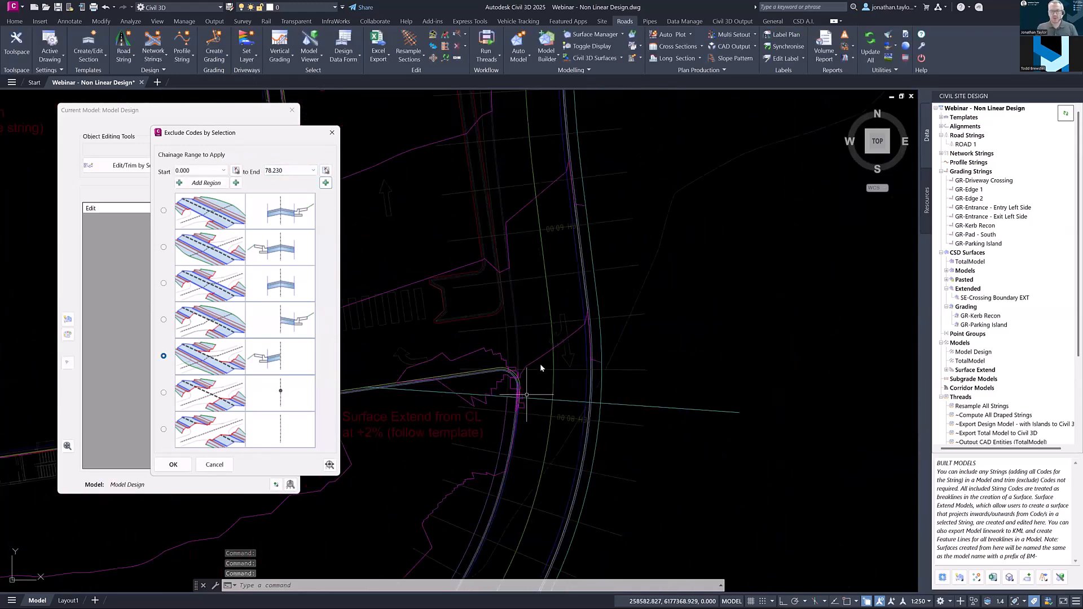
click(170, 466)
Add a second group exclusion with the same trim layout, from a picked start chainage of 620.000 to 714.173.
scroll(556, 402, down, 4)
middle_drag(465, 239, 652, 295)
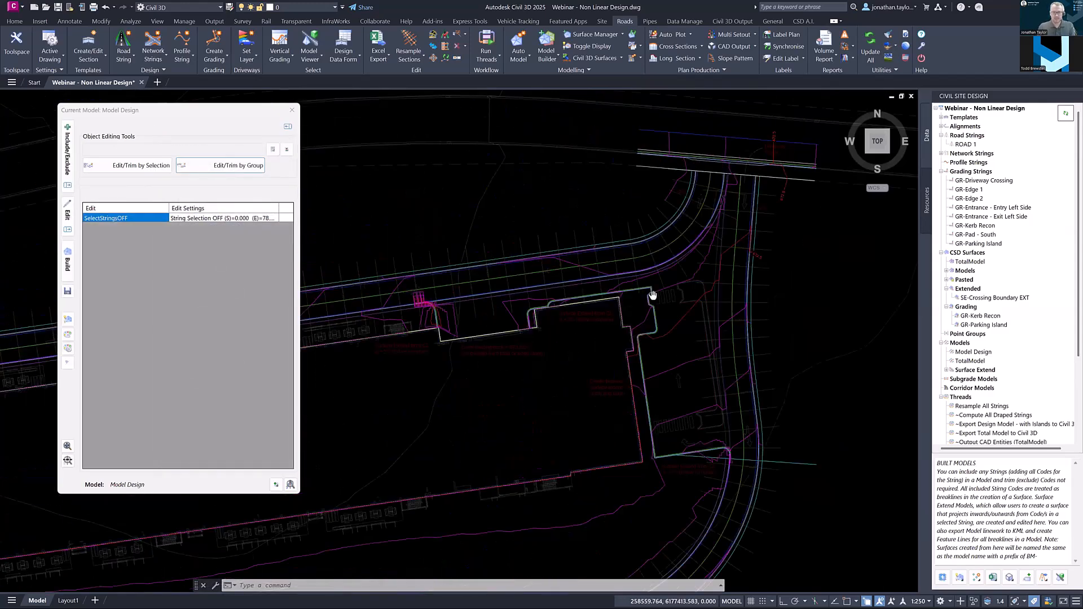
scroll(438, 306, up, 5)
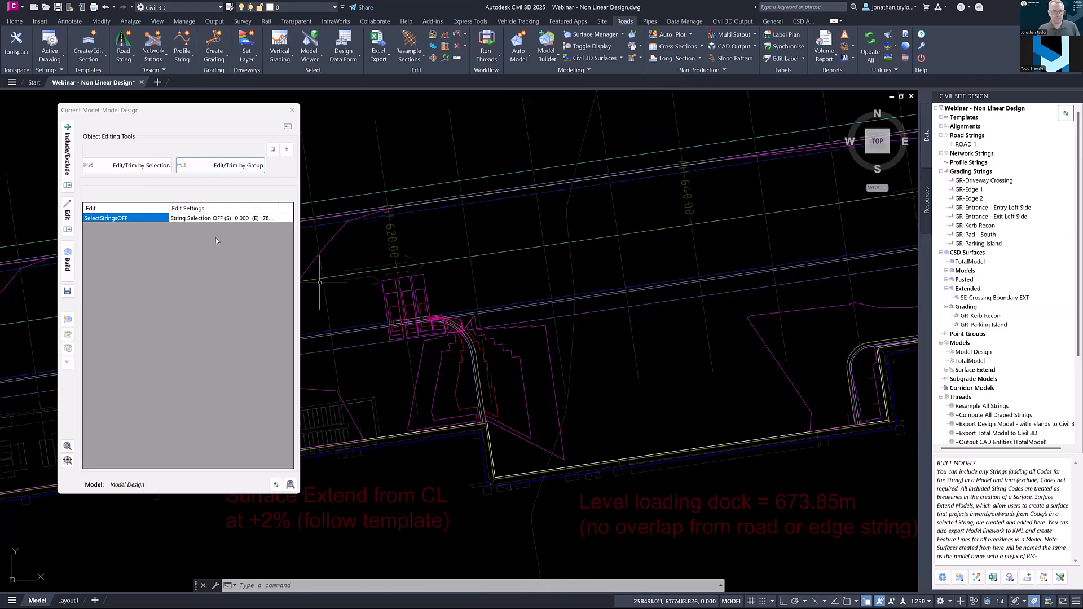
click(191, 170)
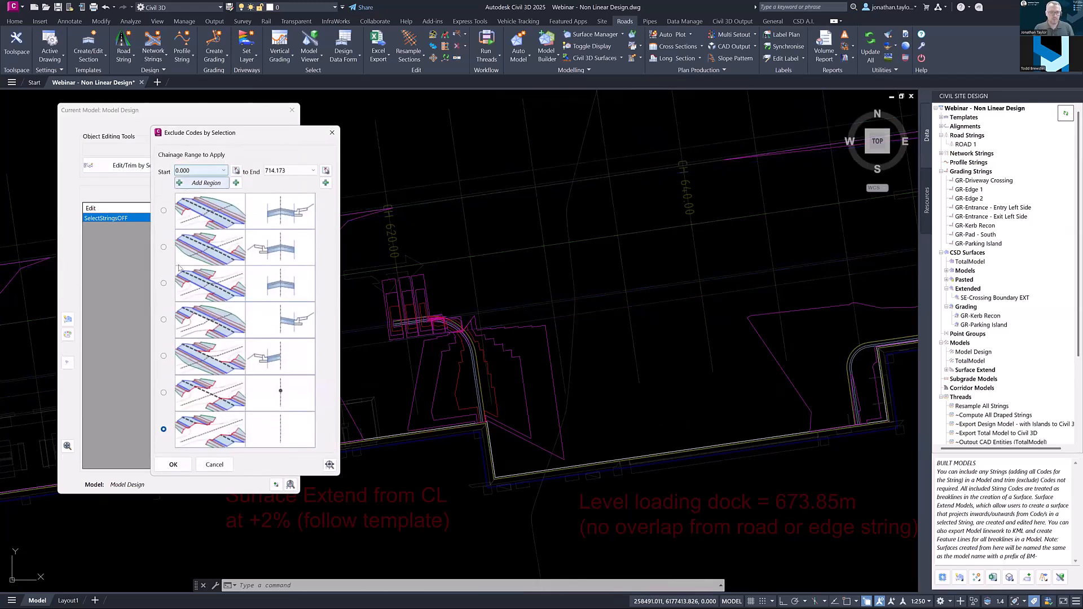
click(163, 355)
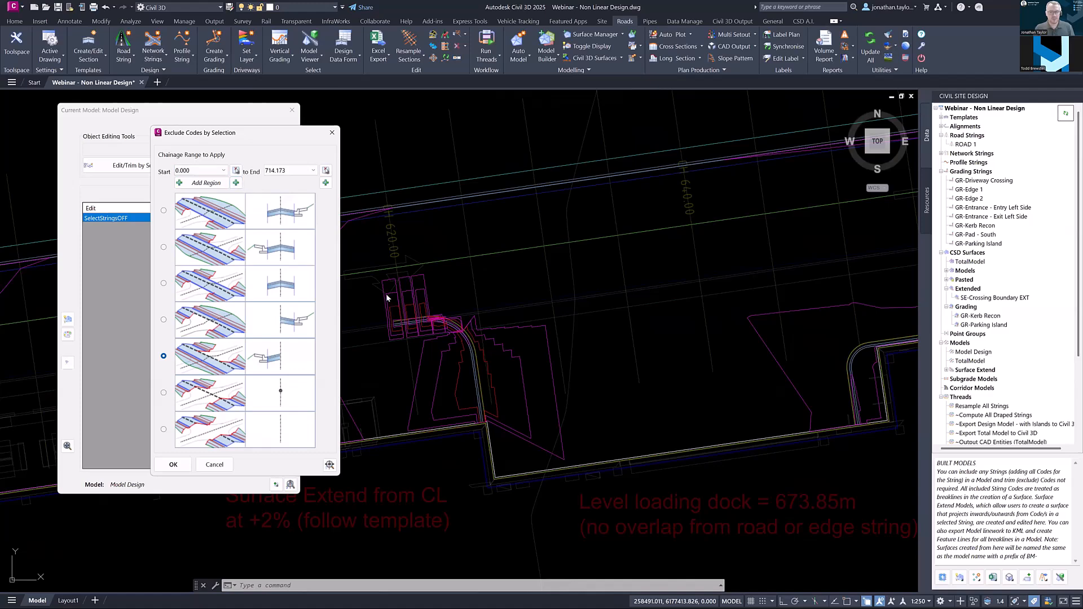
scroll(418, 320, up, 3)
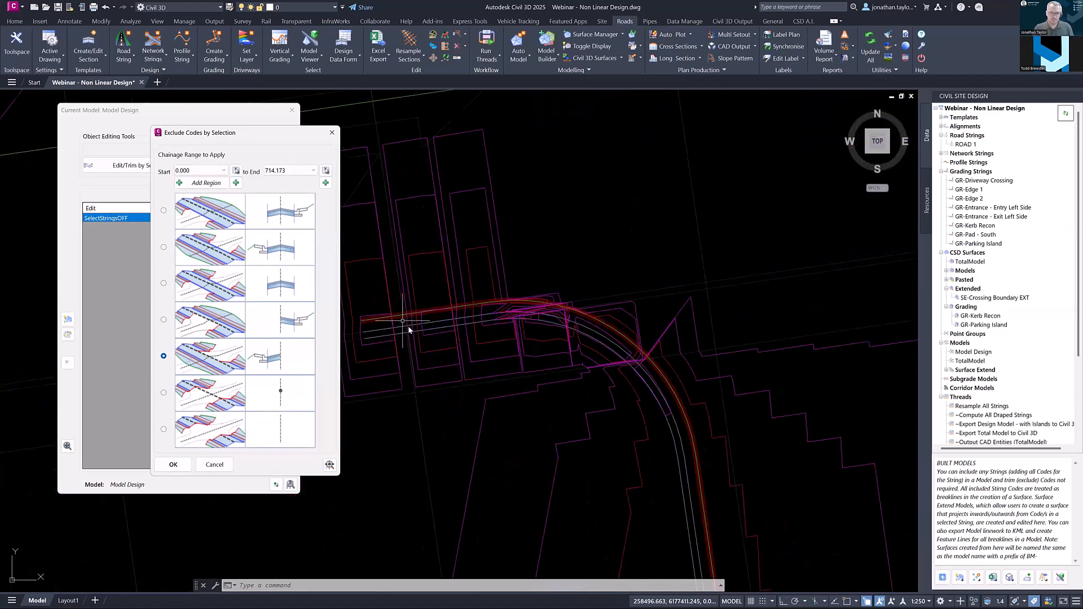
click(236, 171)
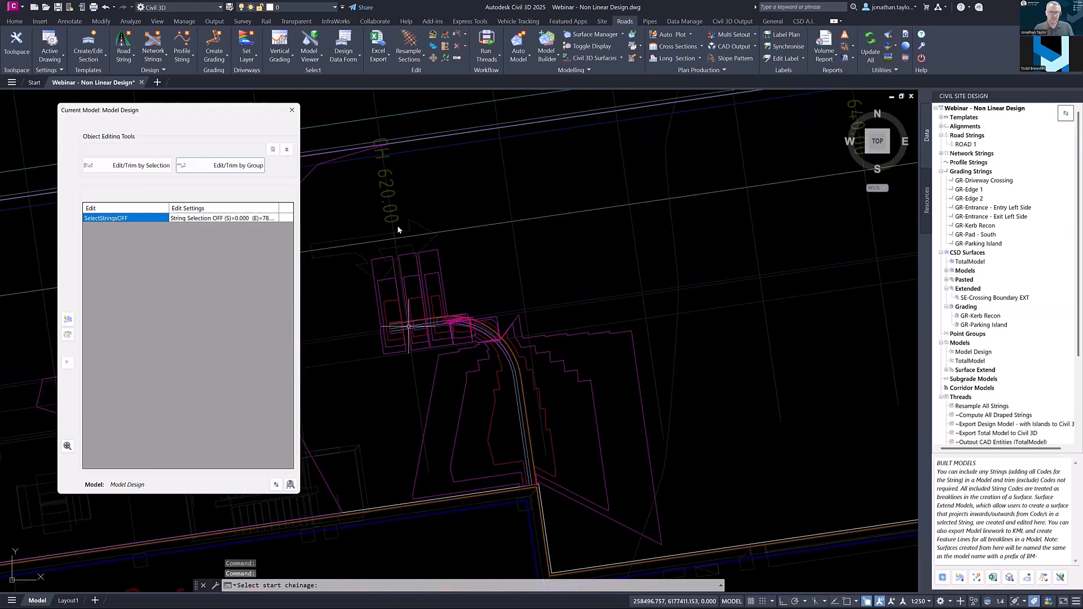
click(390, 190)
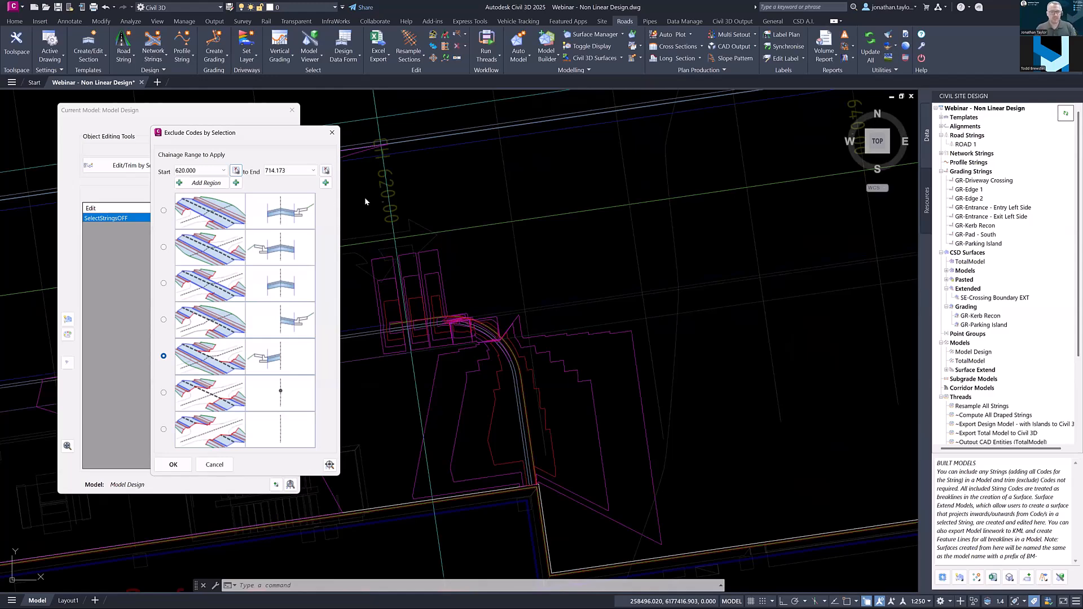
click(281, 171)
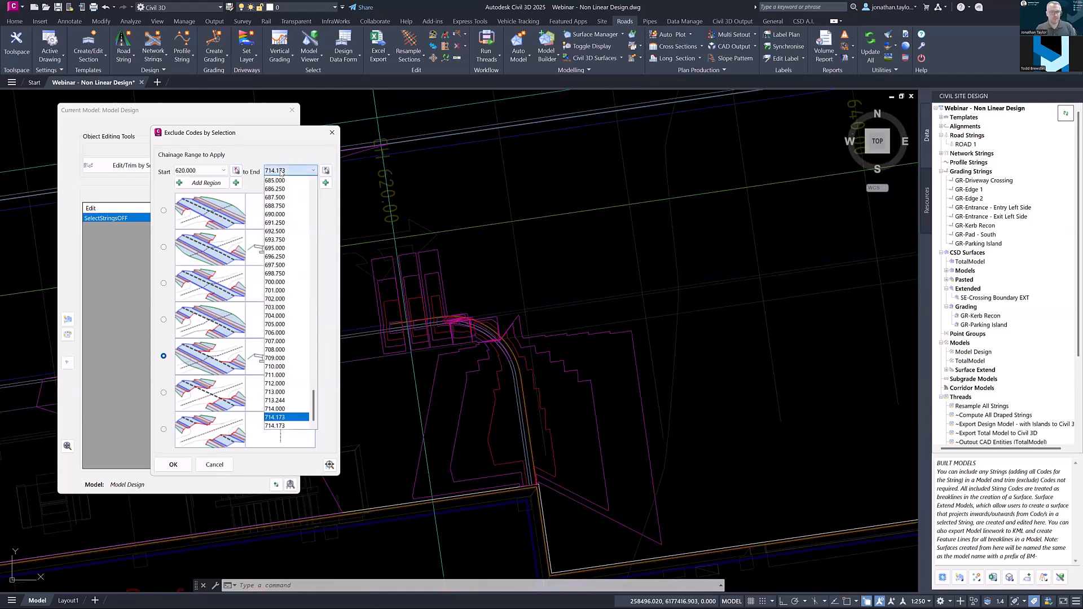
click(282, 424)
scroll(617, 342, down, 6)
scroll(710, 303, down, 2)
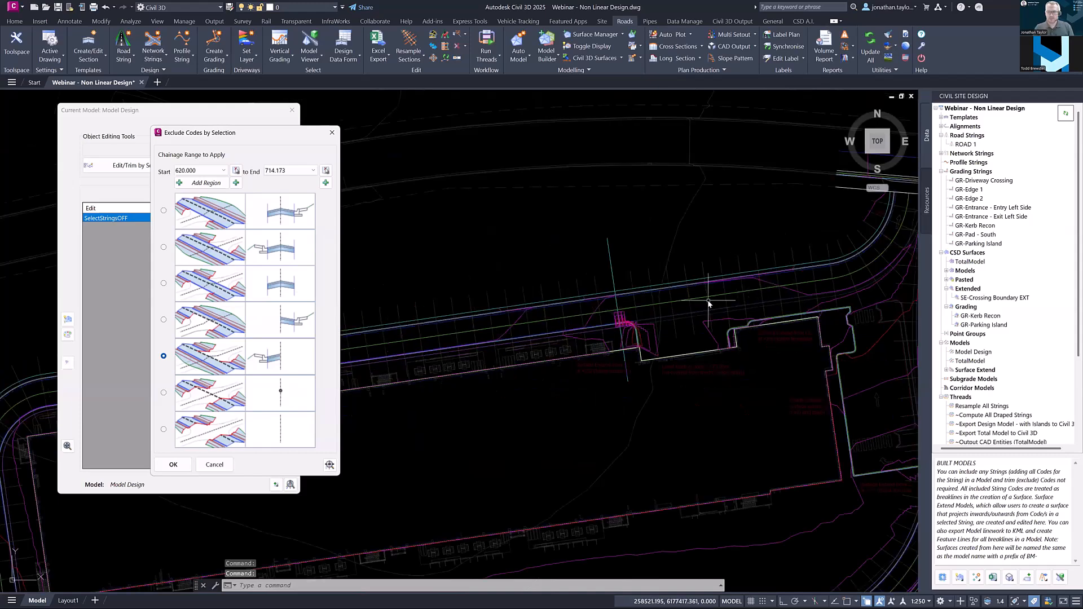
middle_drag(754, 291, 619, 316)
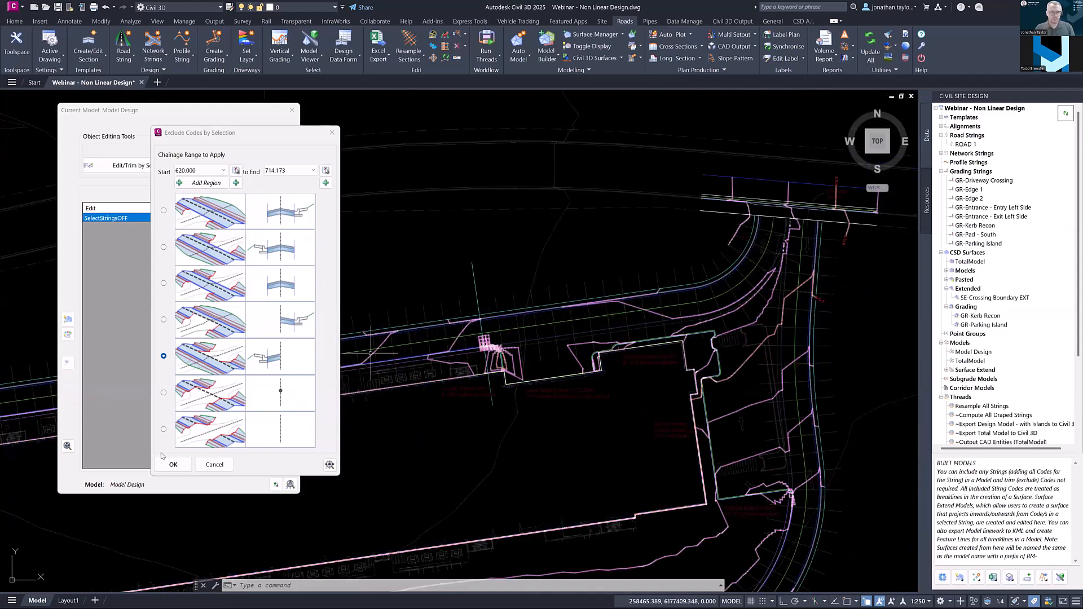
click(174, 466)
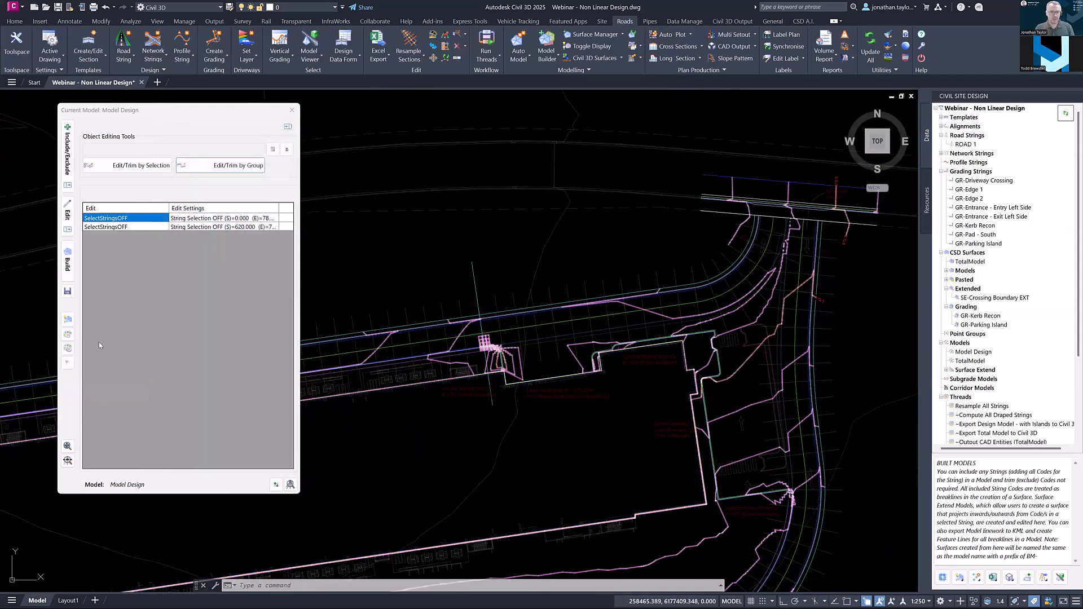
Build the Model Design model and review the trimmed area in plan.
click(68, 262)
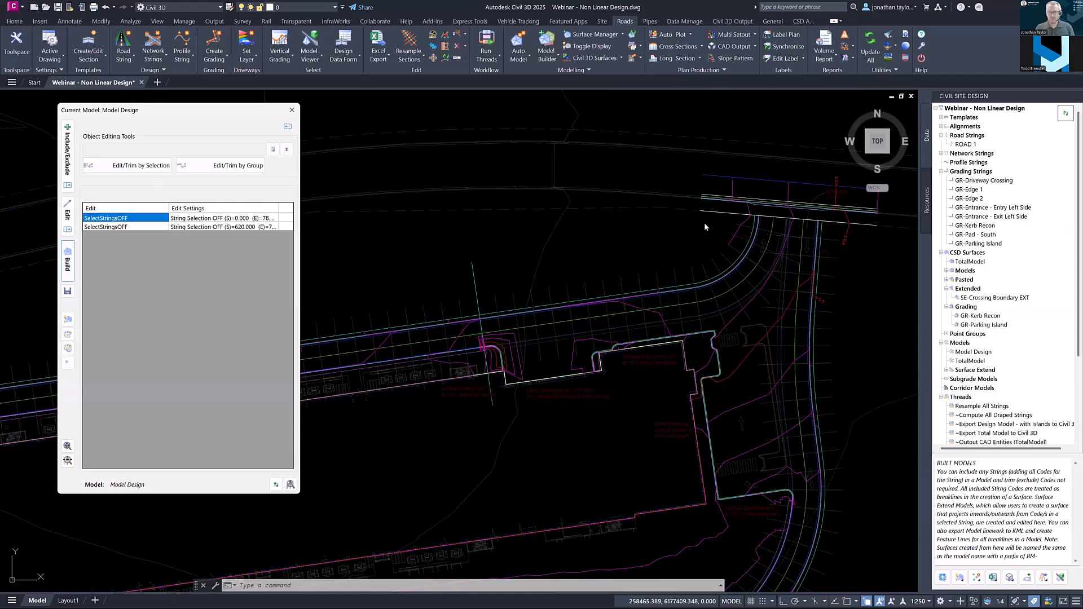
scroll(742, 406, up, 3)
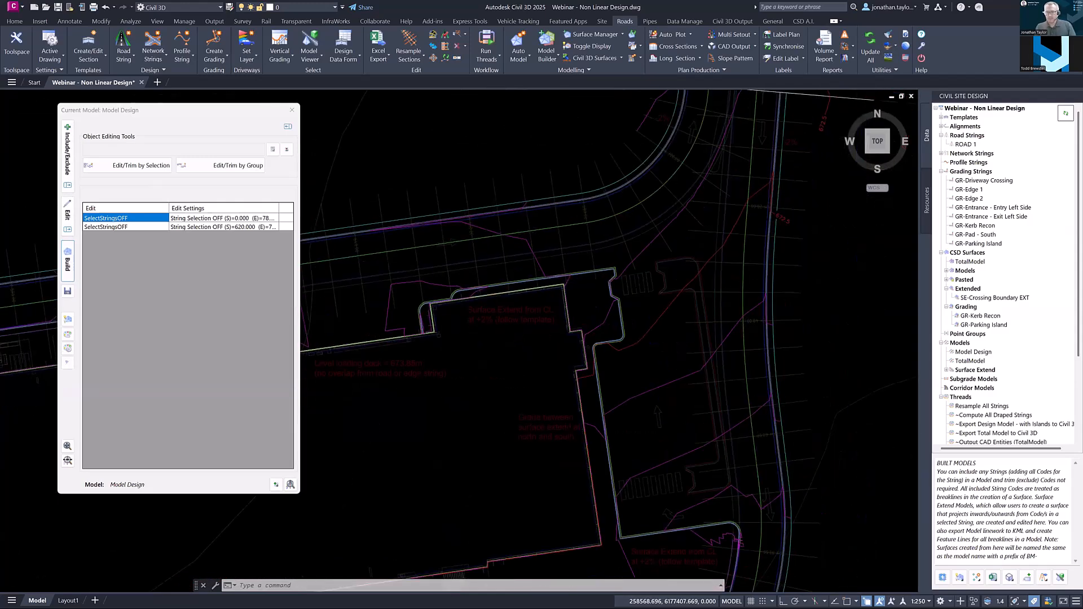
middle_drag(488, 308, 693, 276)
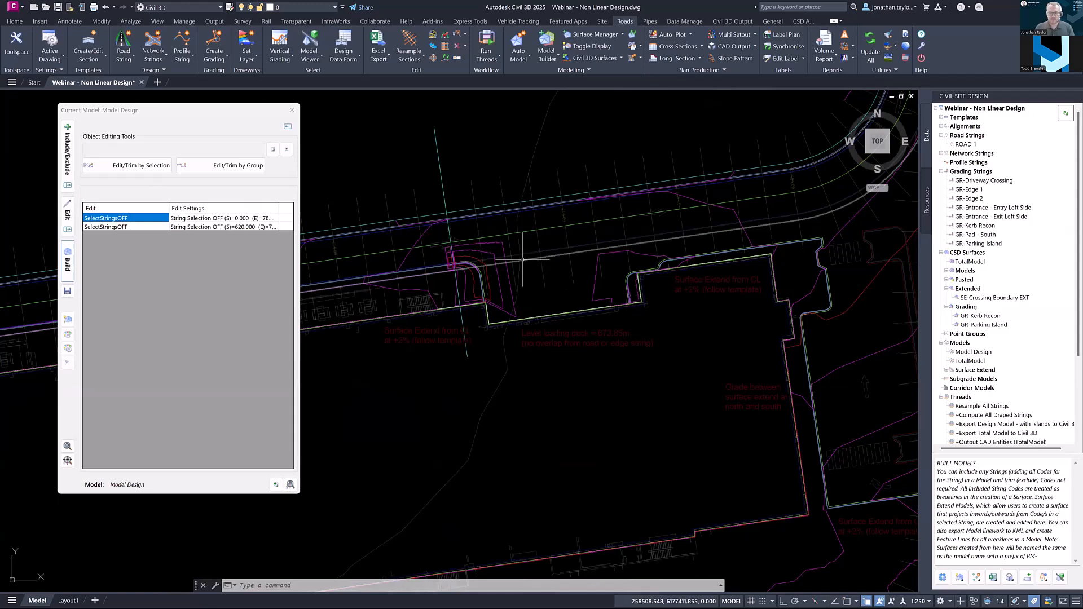
Close the Model Builder without saving and confirm the surface display updates.
click(291, 110)
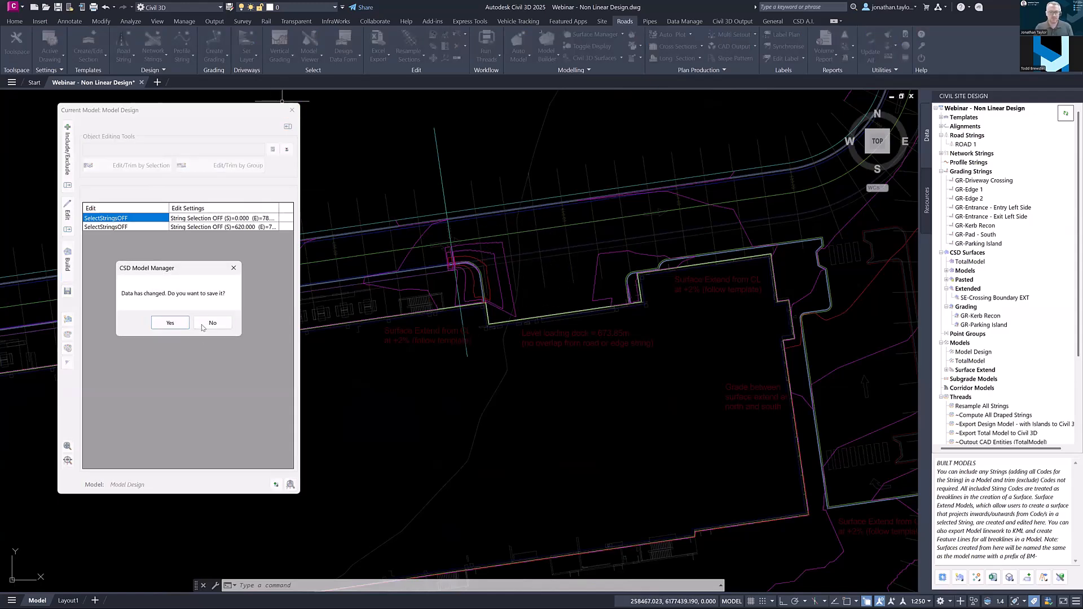
click(204, 325)
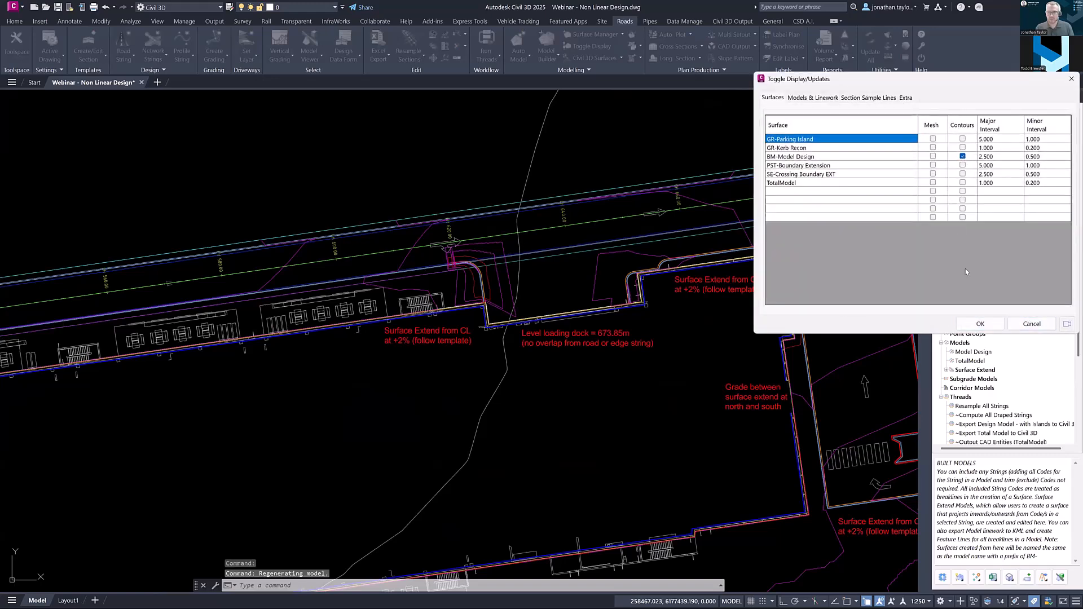
click(966, 322)
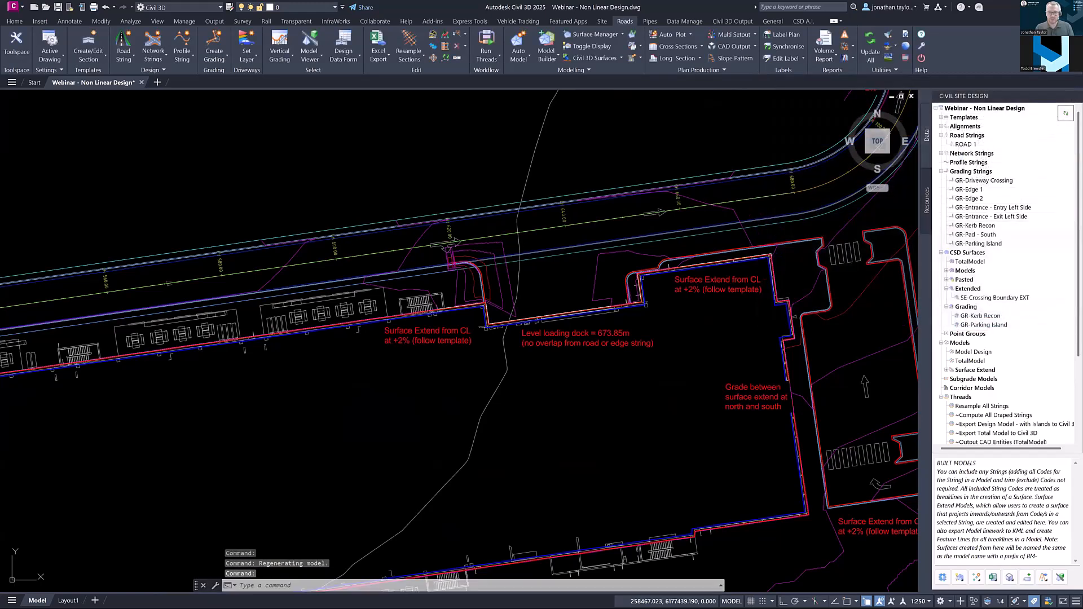
scroll(627, 247, up, 2)
scroll(586, 276, down, 2)
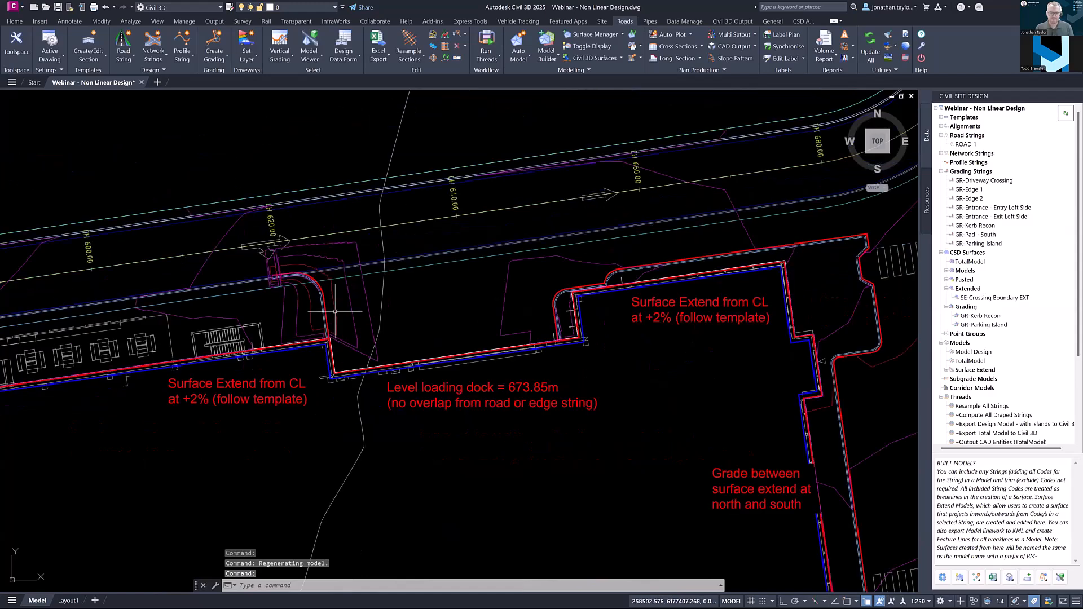
Turn on Fast Draw display for the TotalModel model in the display update settings.
scroll(338, 305, up, 2)
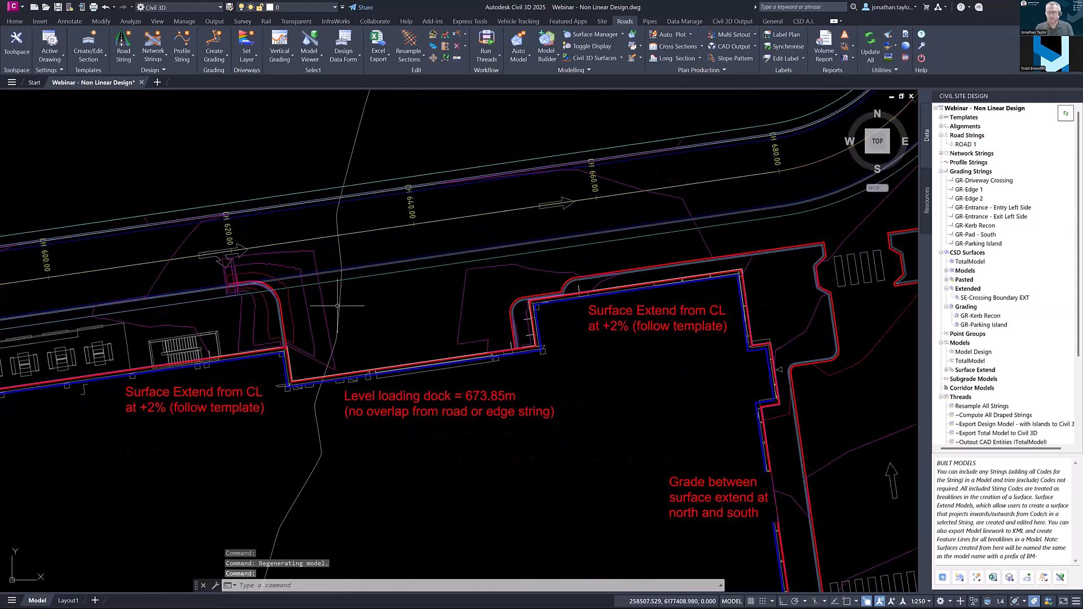
right_click(966, 252)
click(992, 268)
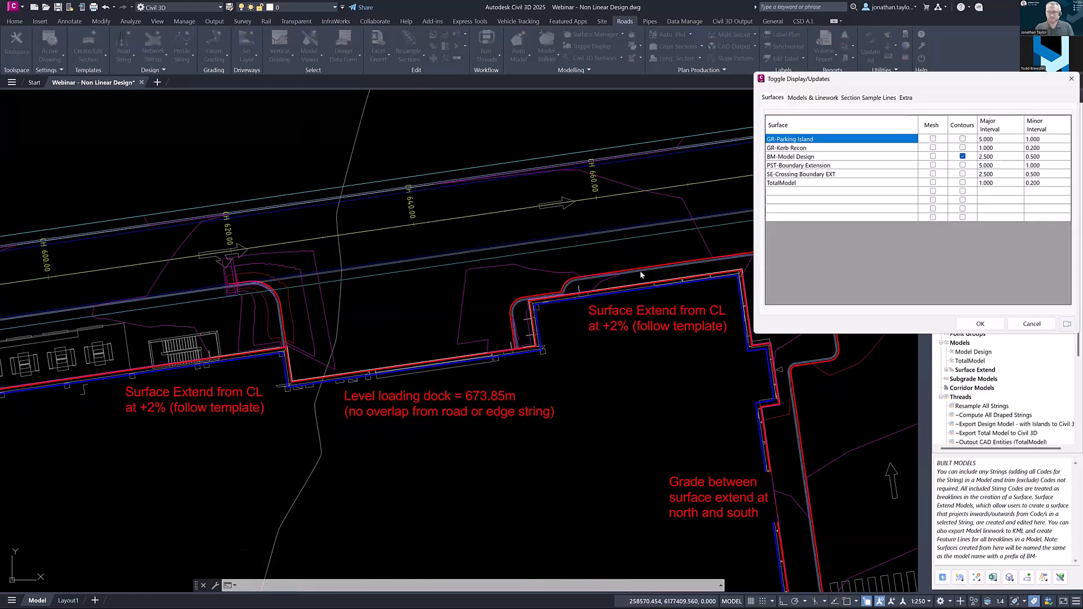
click(813, 98)
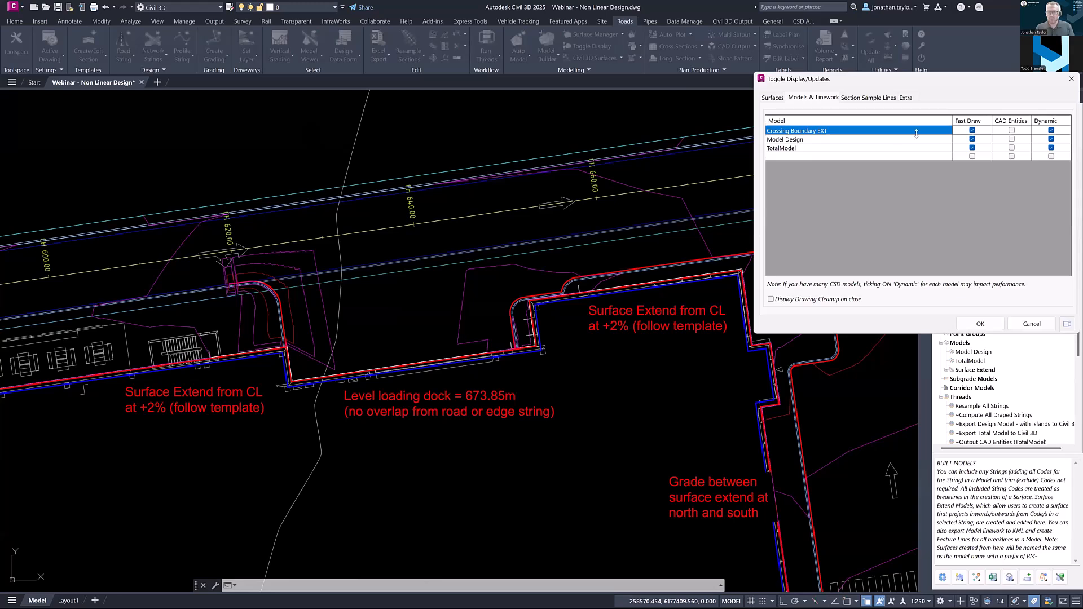
click(972, 148)
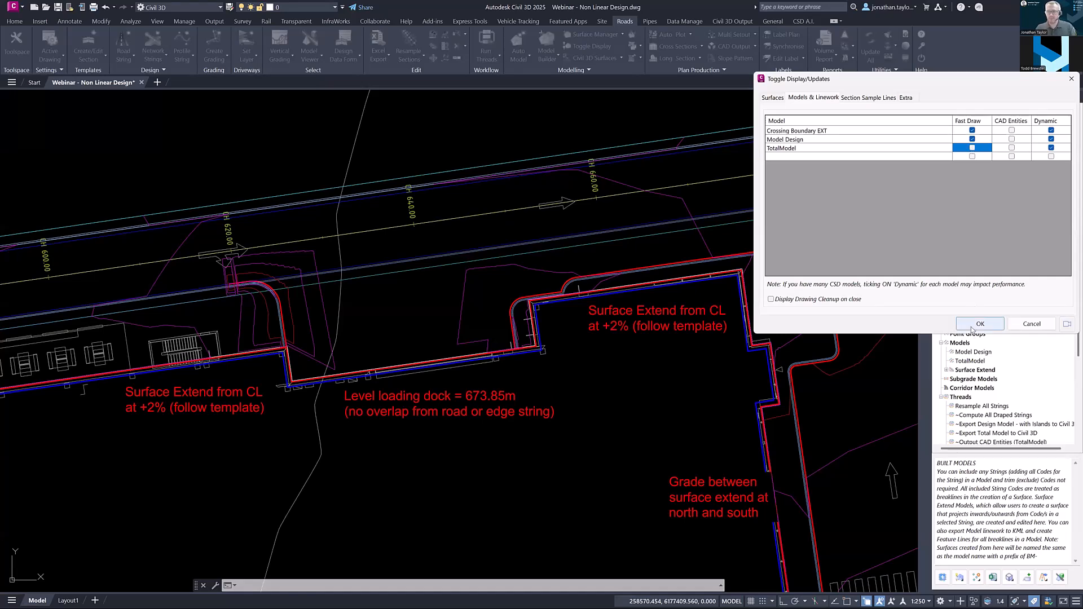
click(980, 324)
Inspect the kerb return at the driveway and review the GR-Edge 1 profile in the vertical grading editor.
middle_drag(350, 283, 460, 271)
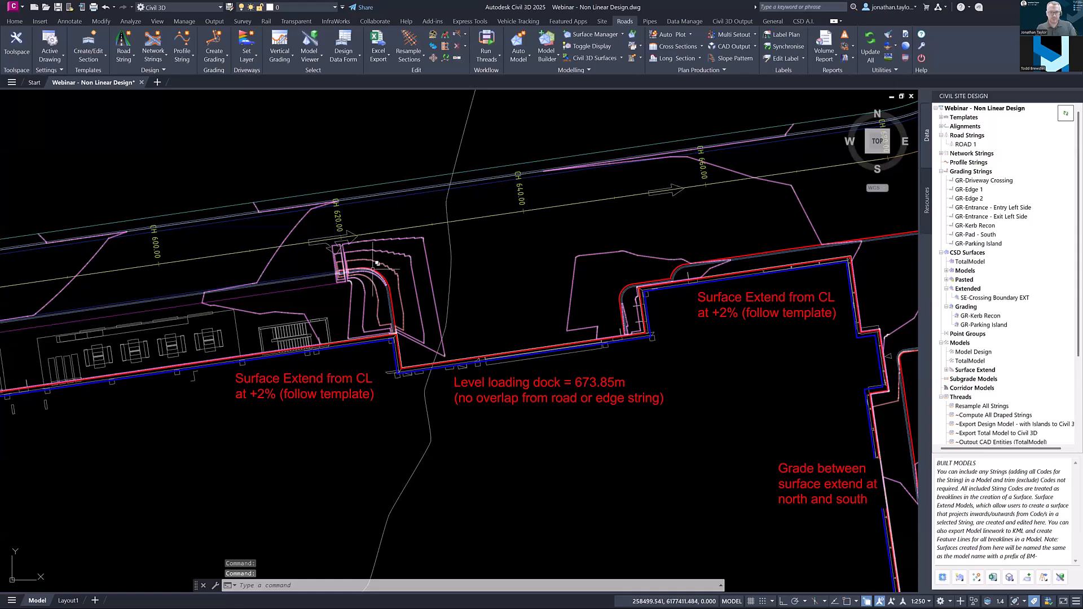
scroll(378, 272, up, 2)
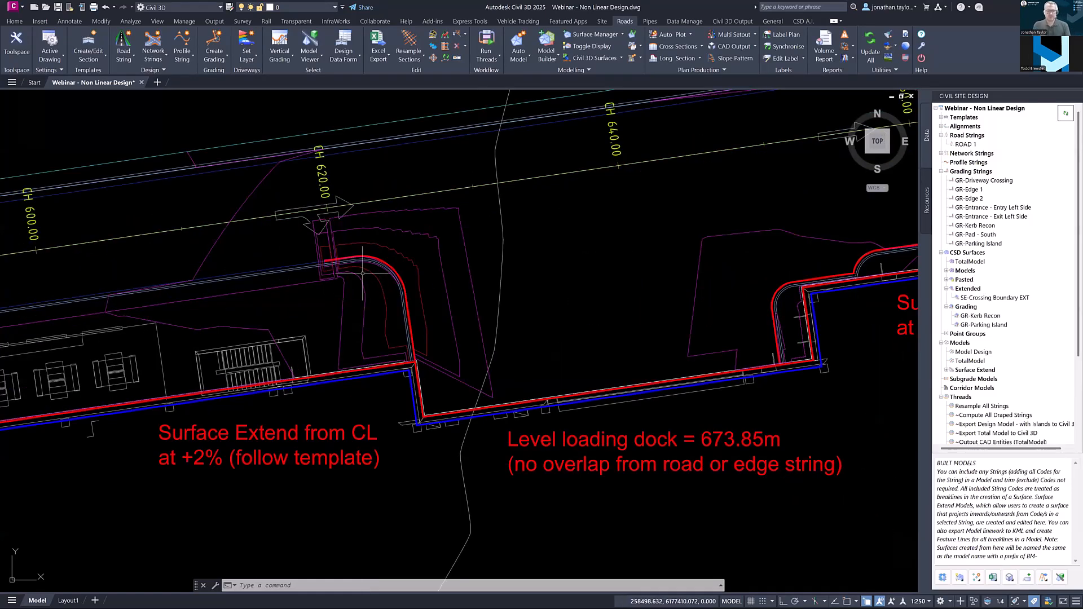
scroll(361, 270, down, 3)
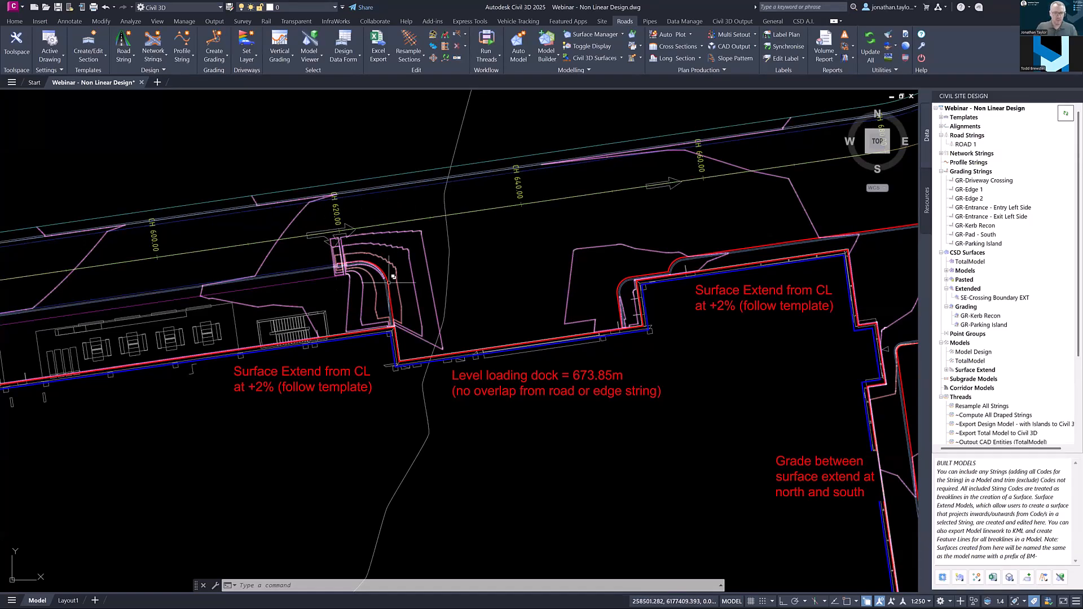
click(399, 322)
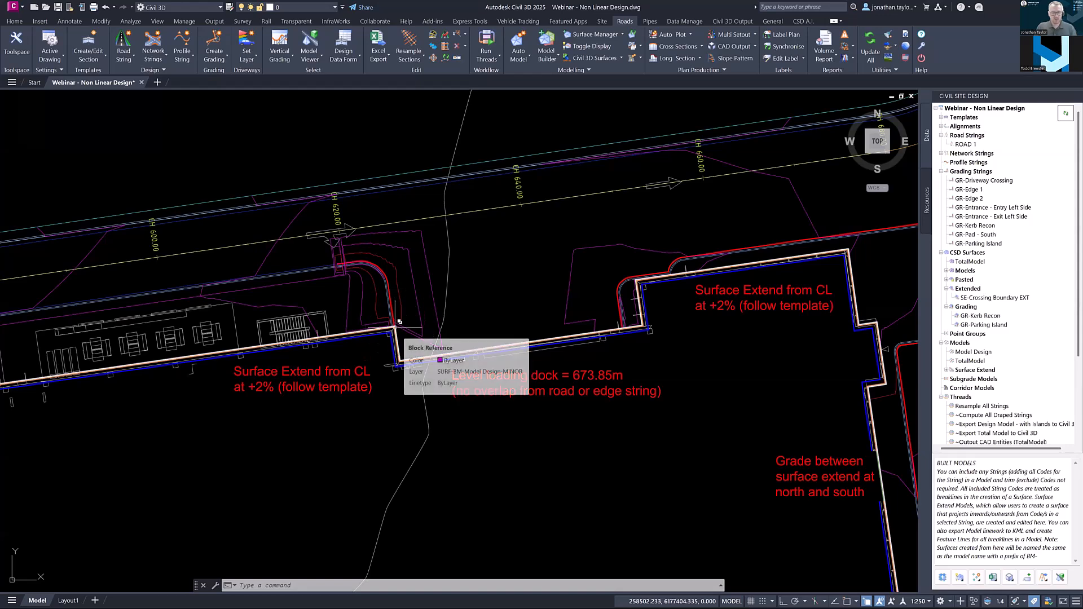
key(ctrl)
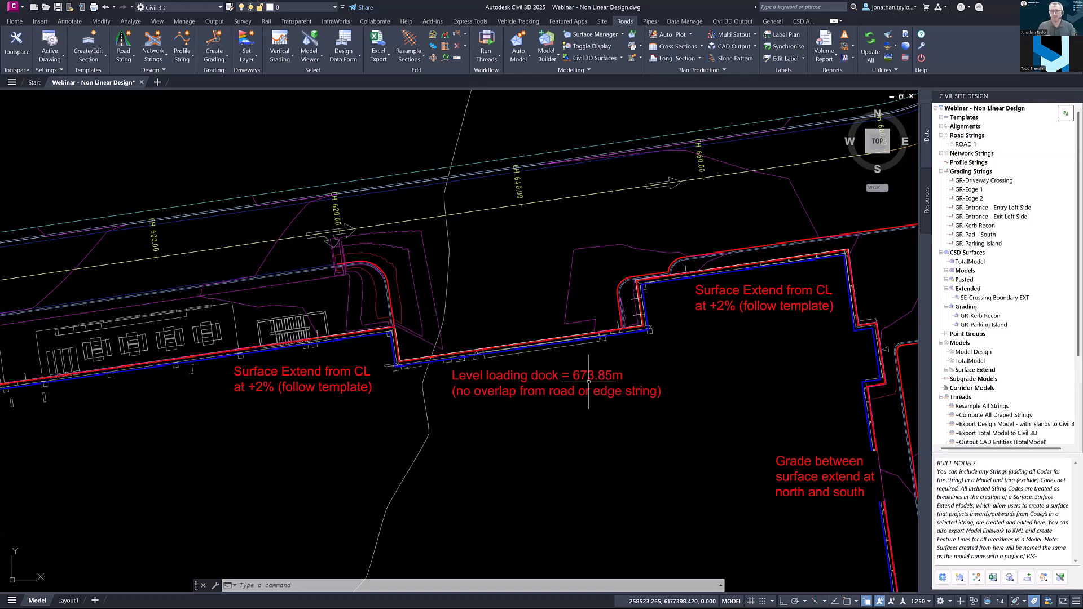
right_click(968, 191)
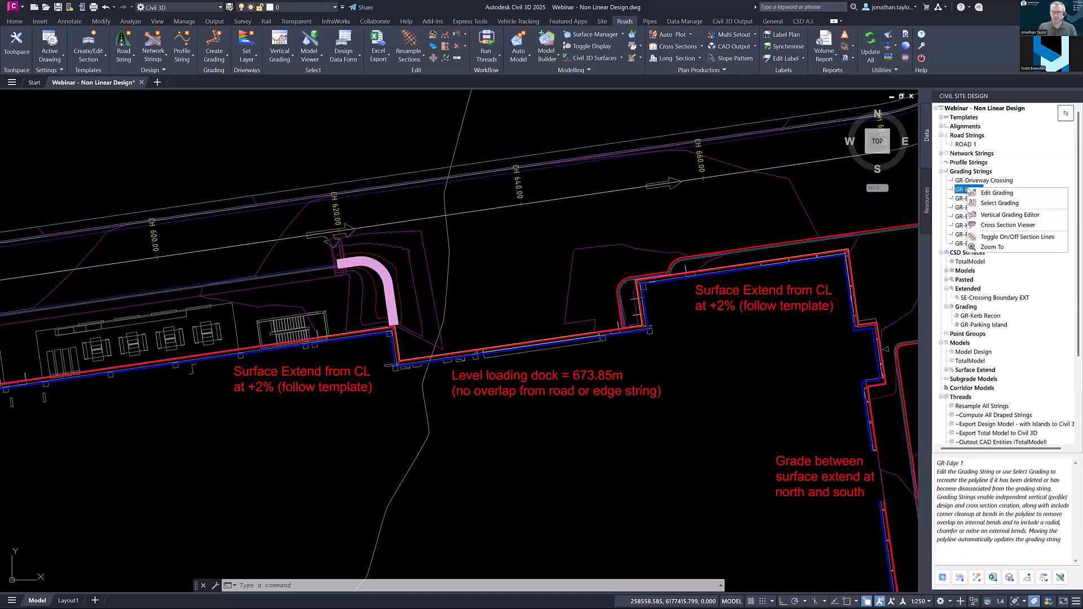
click(1009, 215)
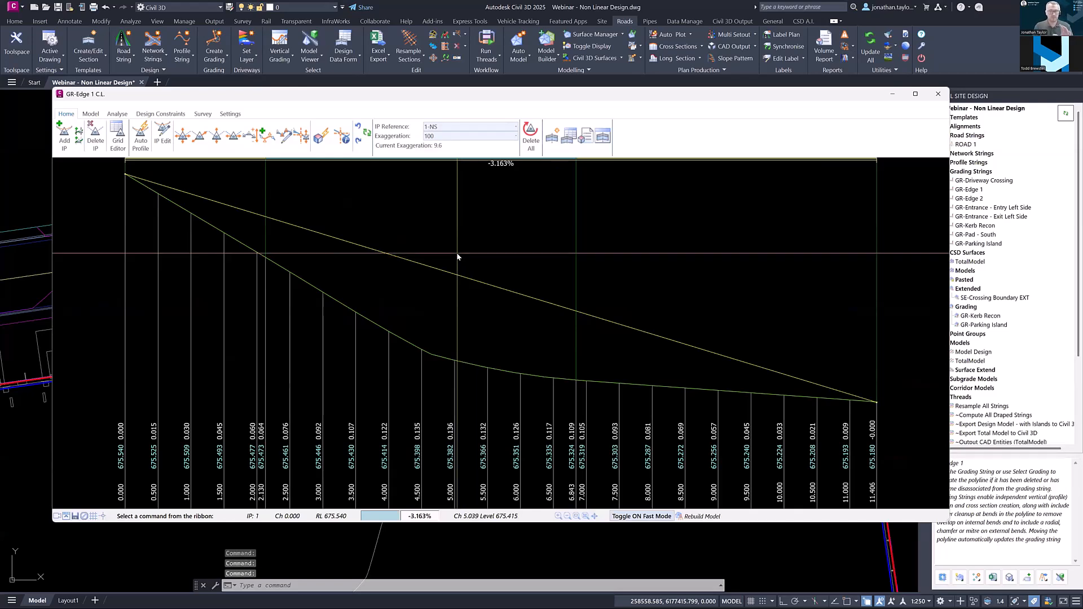
click(141, 138)
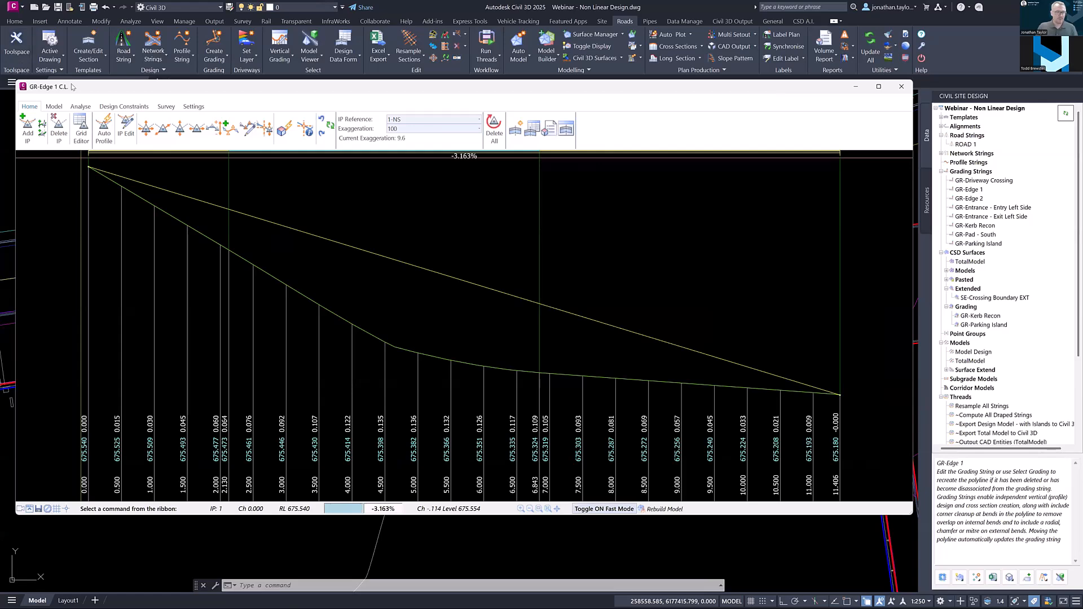
drag(472, 80, 865, 73)
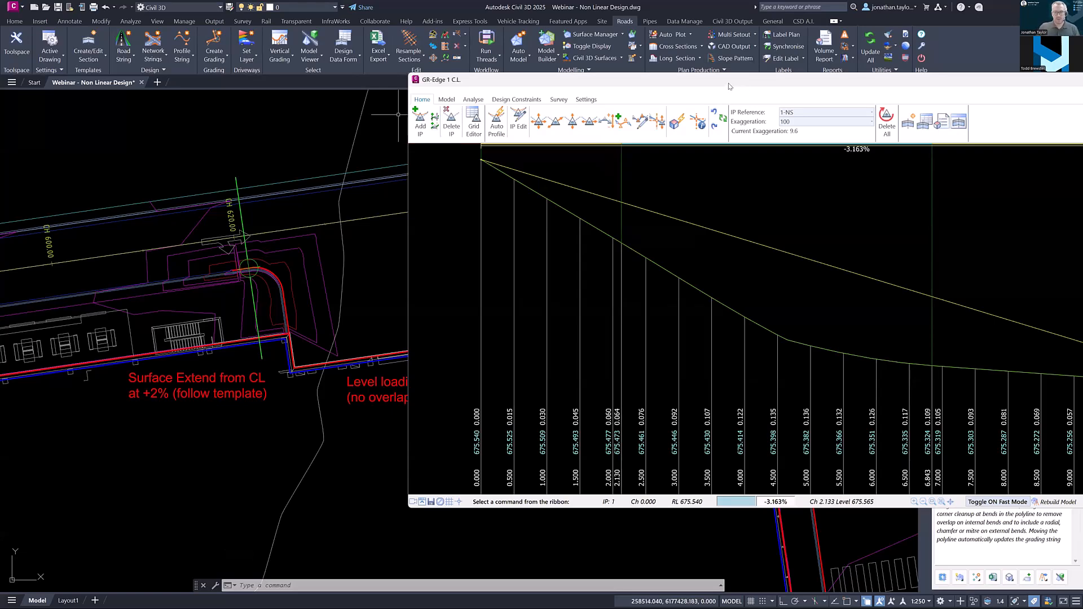
drag(729, 84, 342, 92)
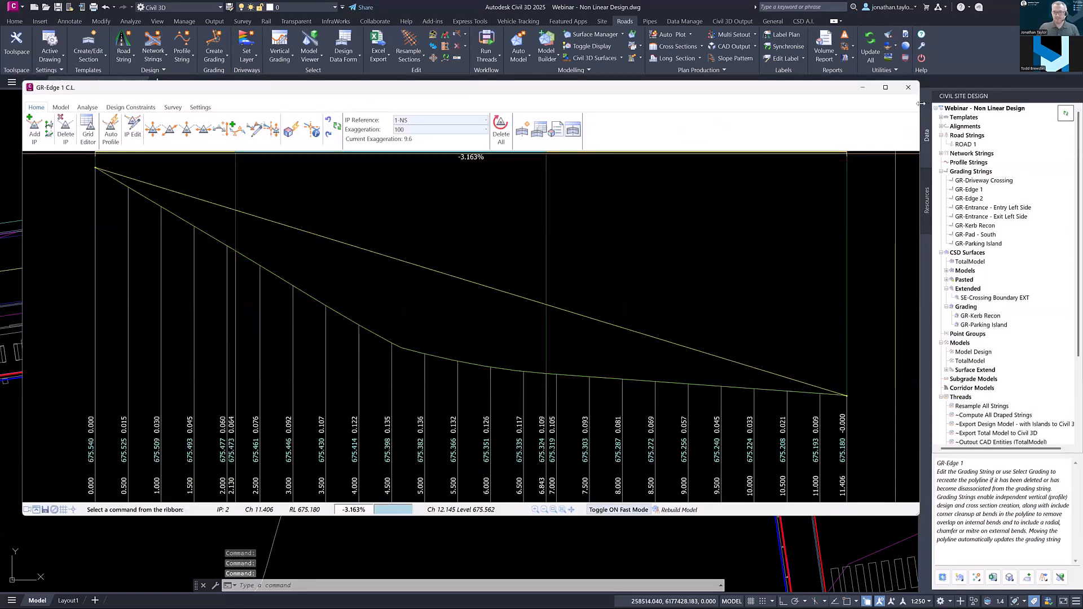
drag(920, 103, 795, 101)
click(782, 88)
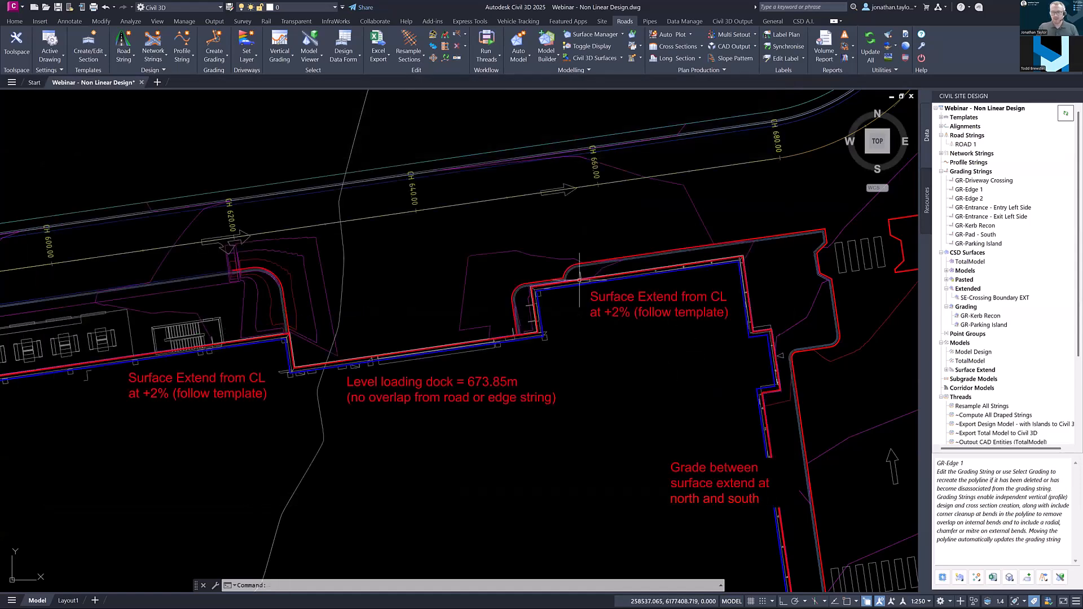
Add a new Surface Extend model named Ch80m.
scroll(547, 272, down, 2)
middle_drag(801, 468, 711, 388)
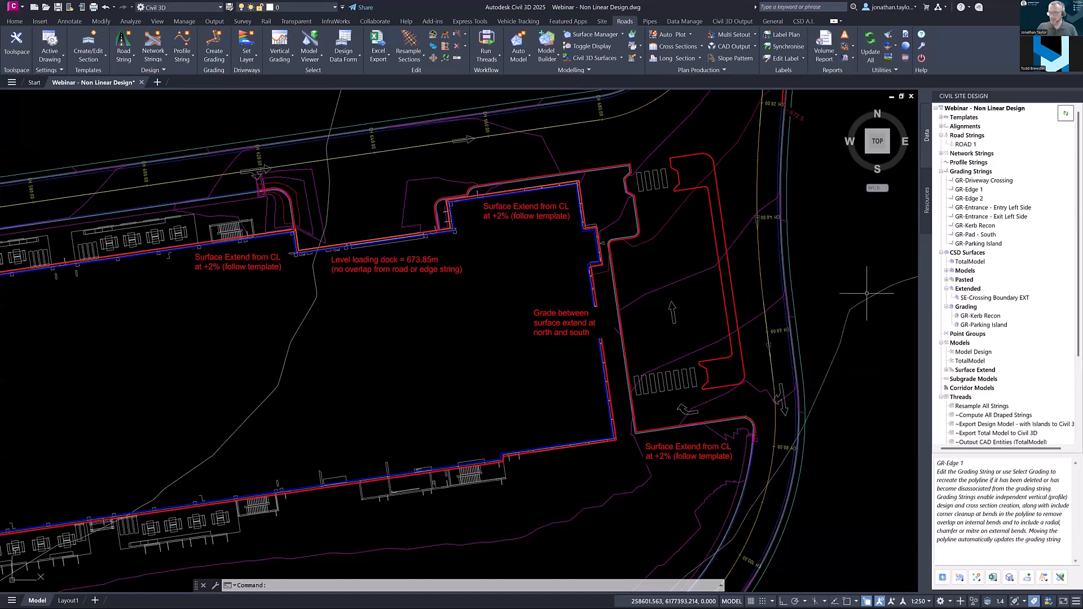
right_click(961, 344)
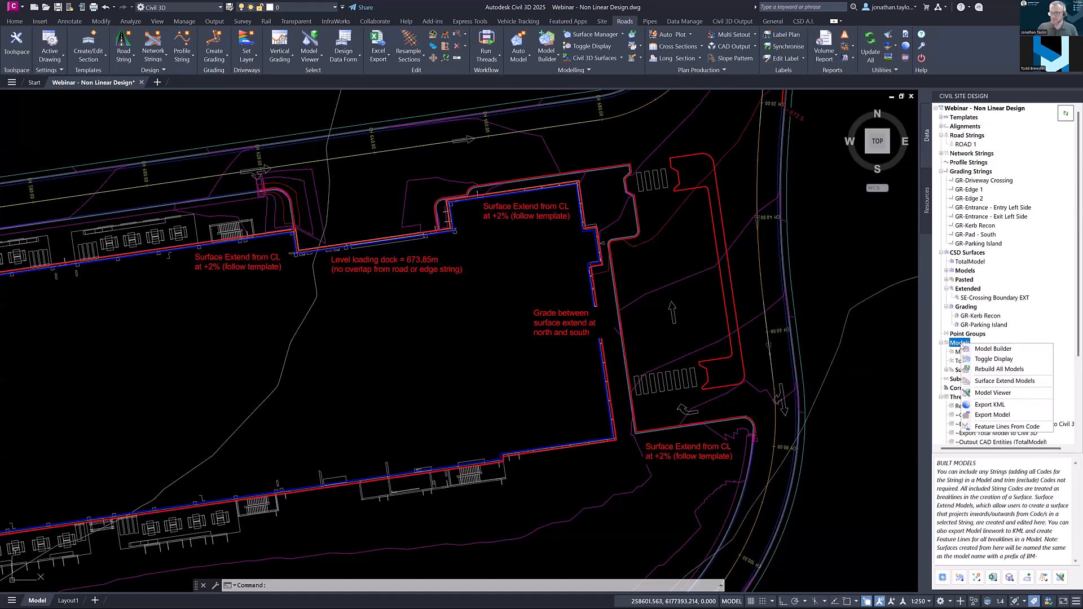
click(996, 383)
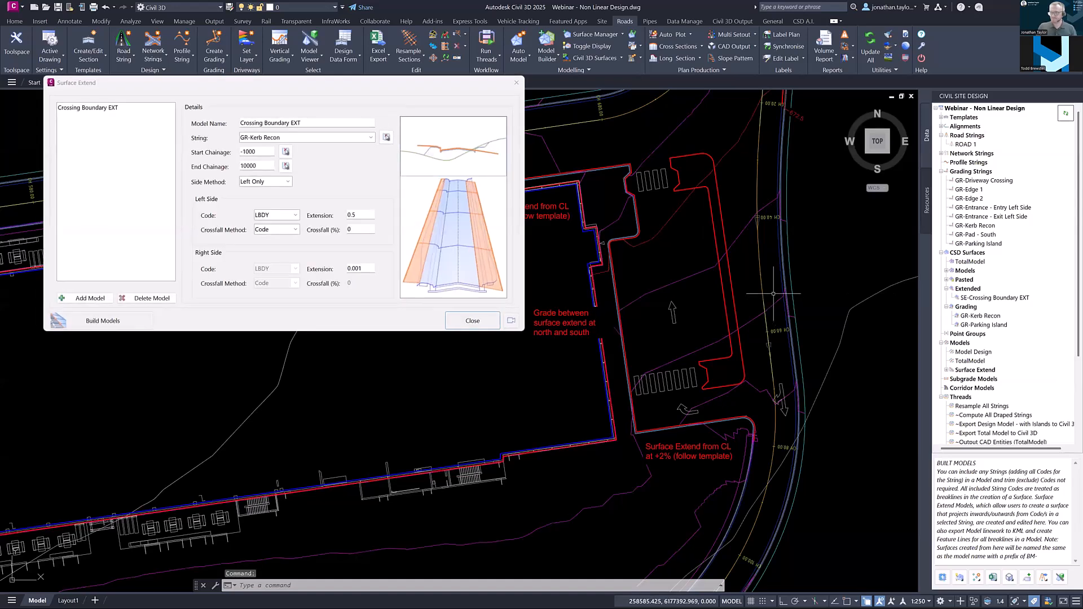
click(80, 298)
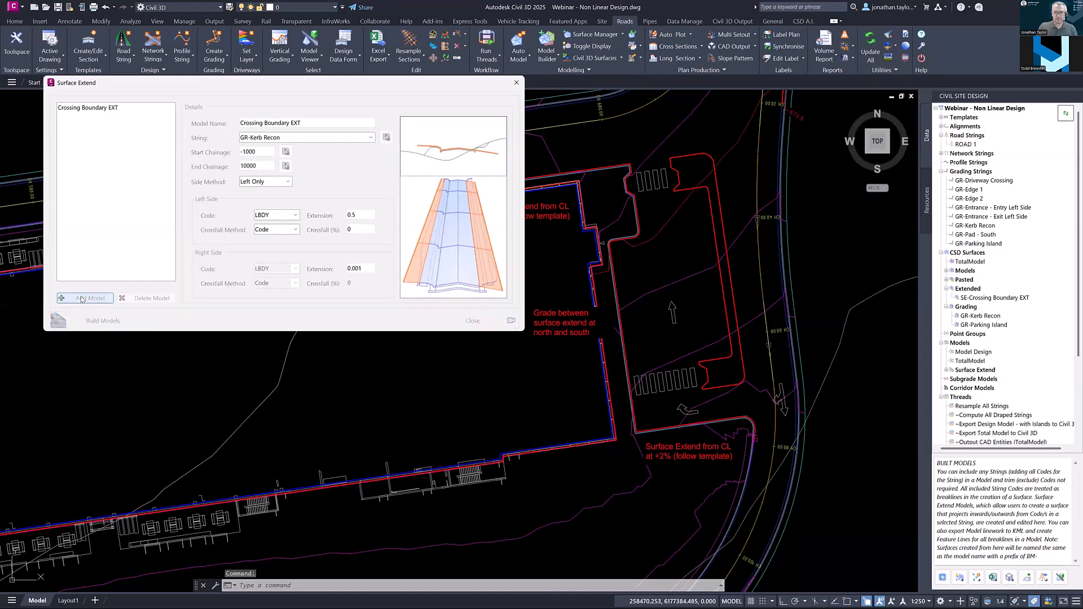
text(Ch8)
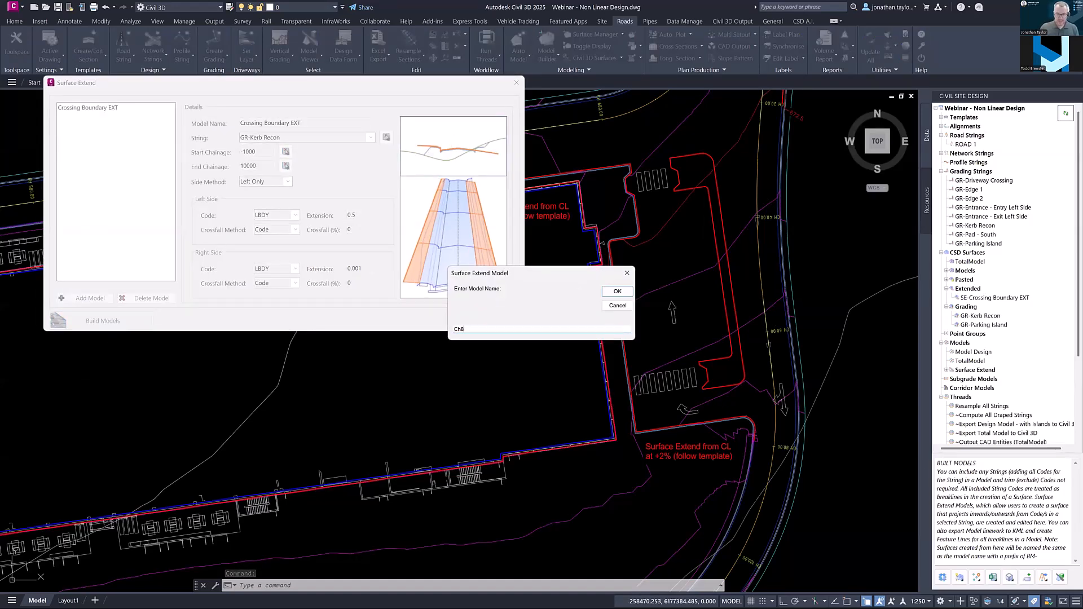
text(01)
text(m)
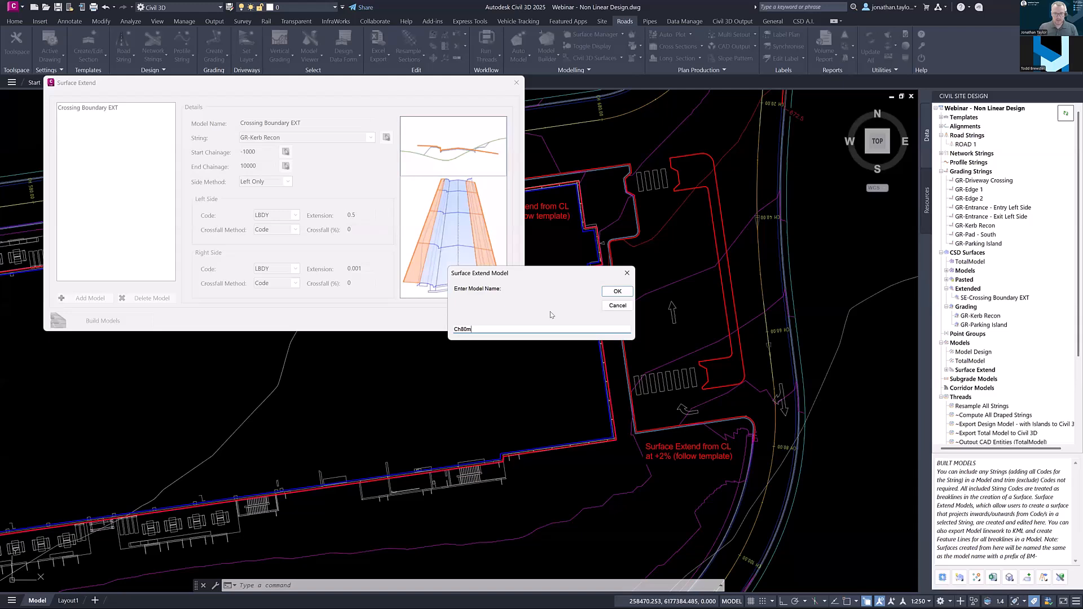
click(608, 292)
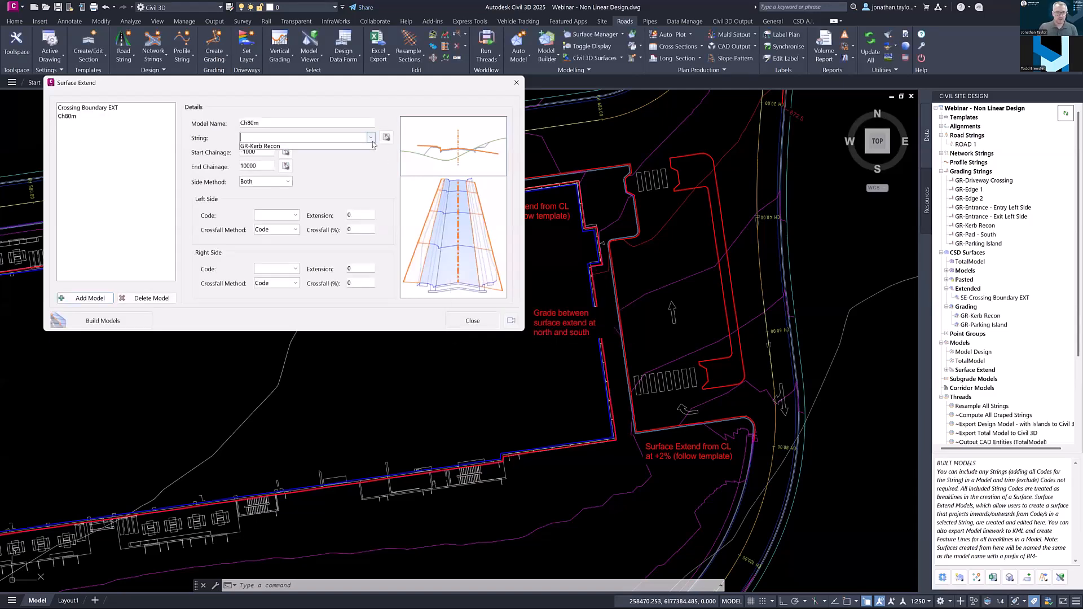
Base the Ch80m model on string ROAD 1, picking start chainage 60 at the driveway and ending at chainage 100.
click(337, 137)
click(335, 148)
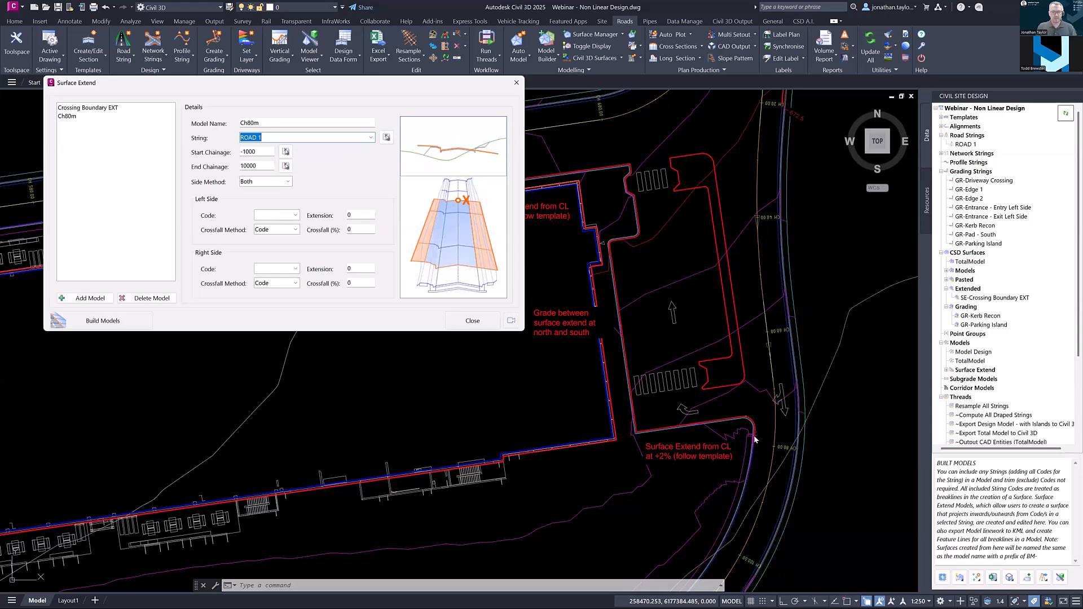
click(284, 152)
click(769, 331)
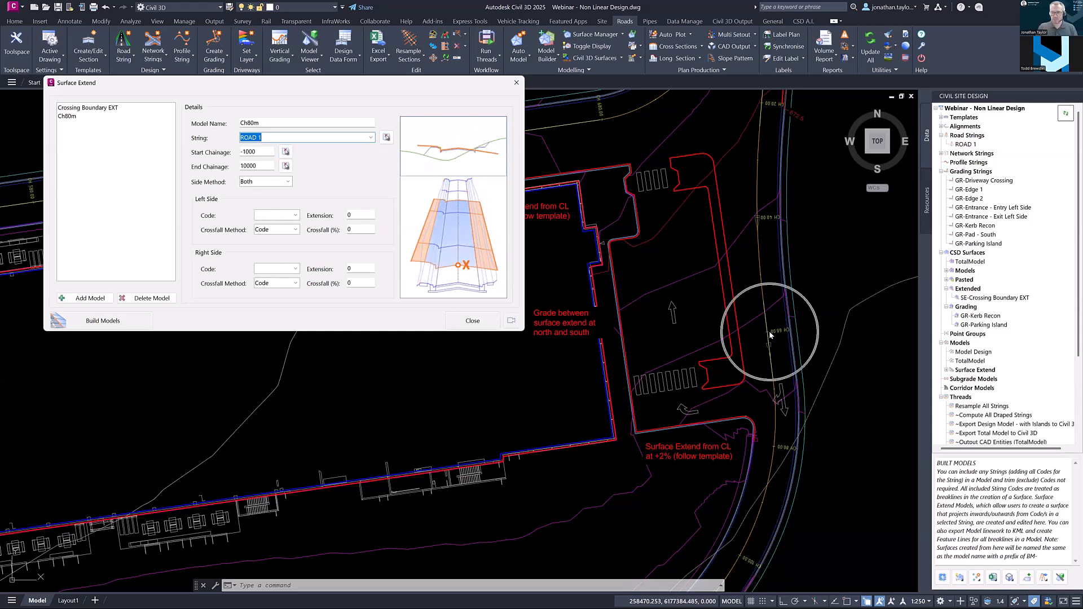
key(Tab)
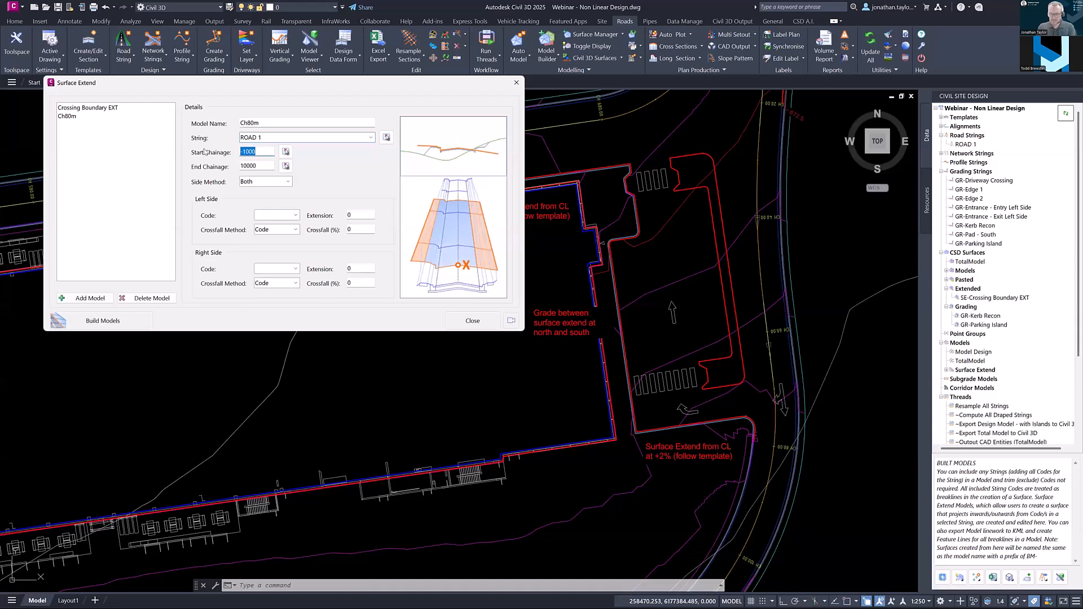
key(Tab)
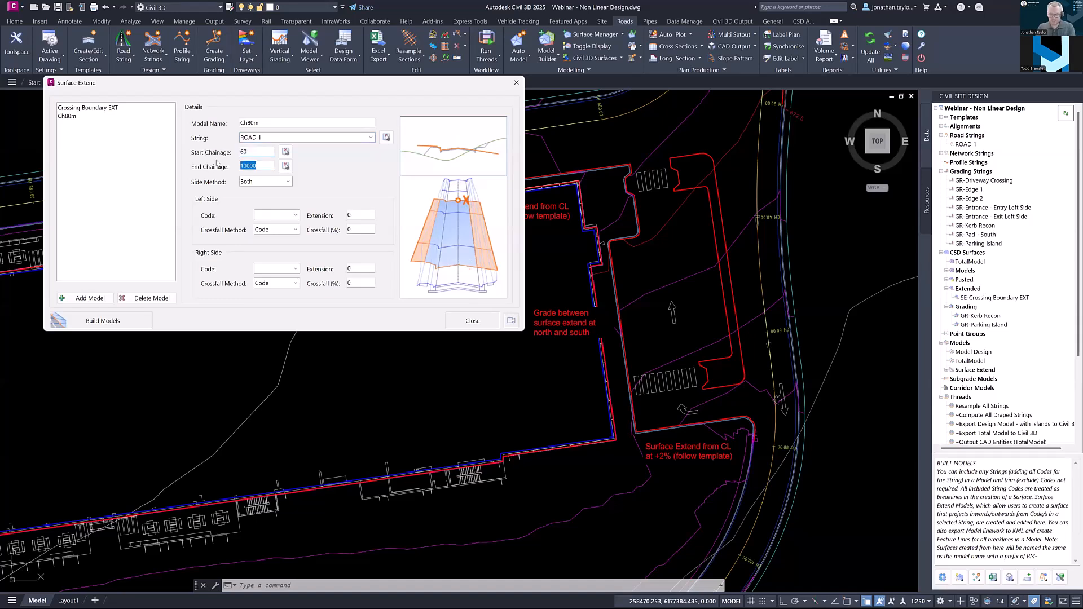
text(1)
Extend the right side only from code C.L. by 10 with a Value crossfall of 2%, and build the models.
click(288, 181)
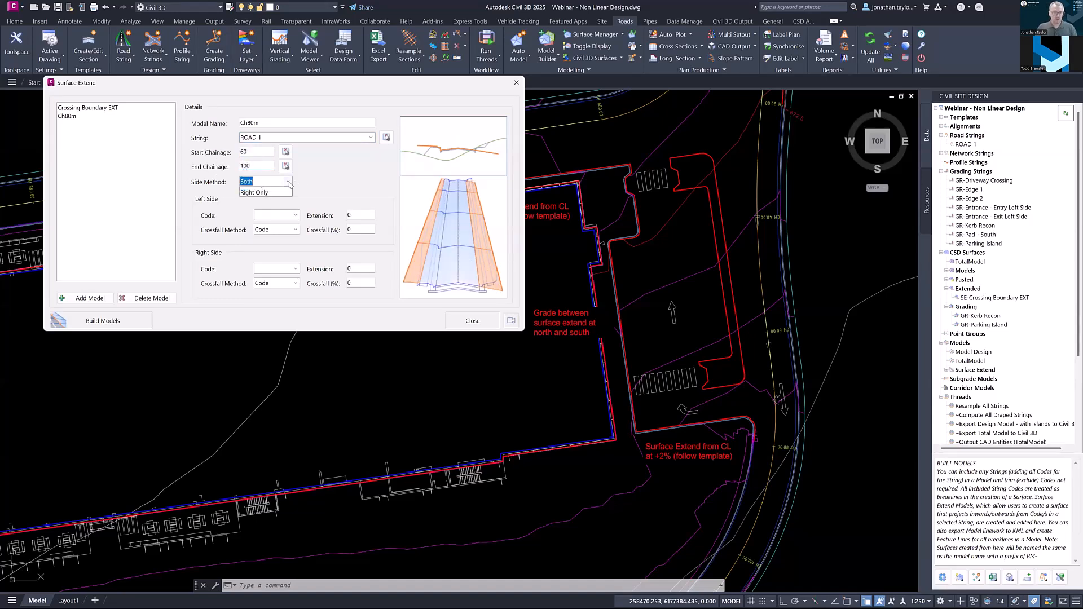
click(261, 208)
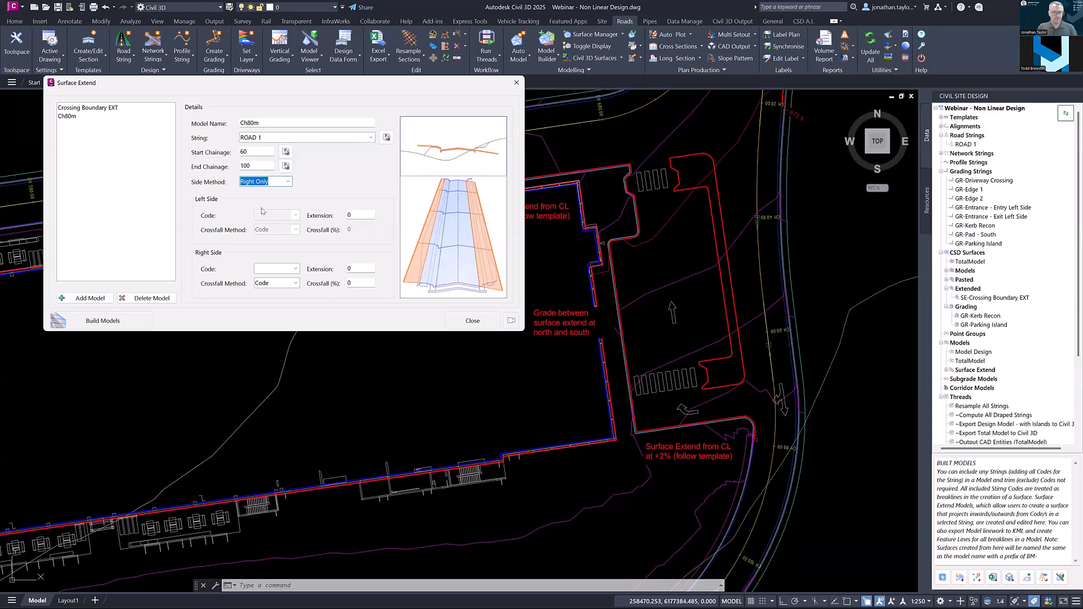
click(296, 269)
click(286, 279)
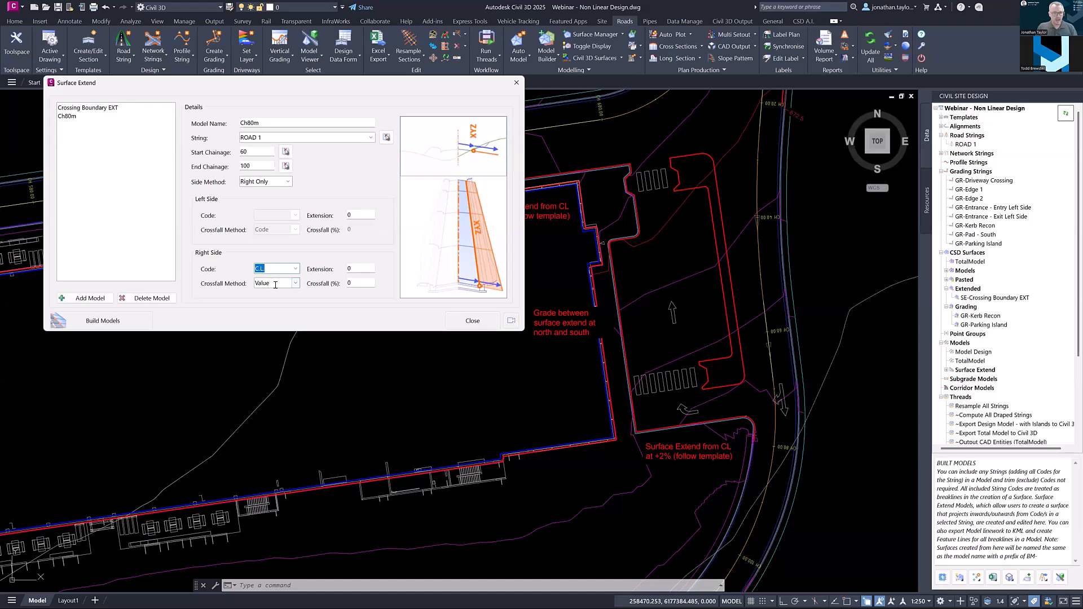
click(366, 283)
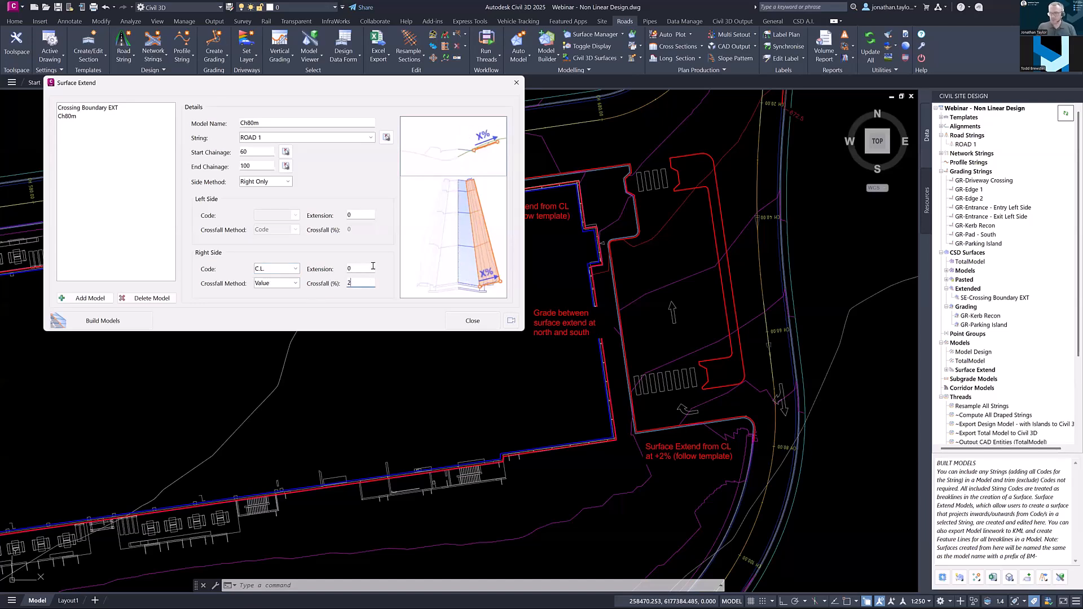
click(354, 270)
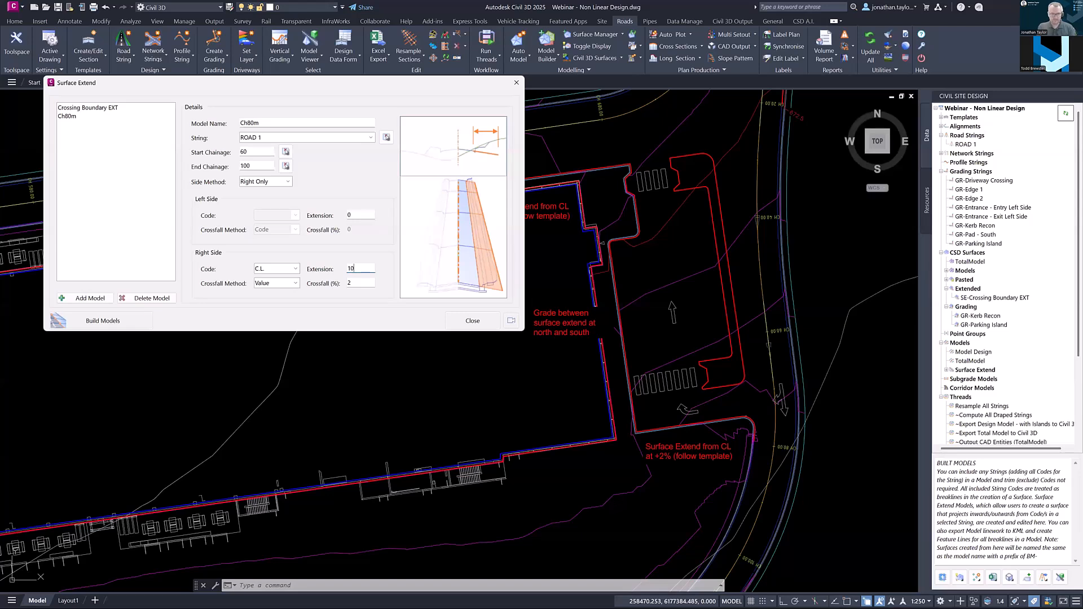
click(102, 321)
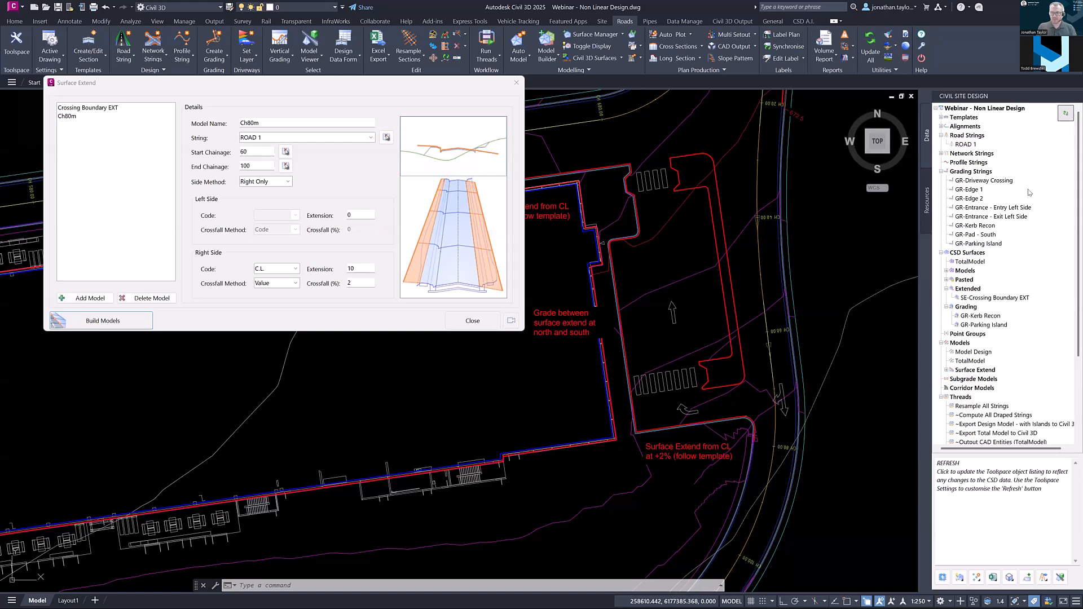
Toggle on the triangles of the SE-Ch80m surface and zoom in to check it at the entrance.
right_click(982, 298)
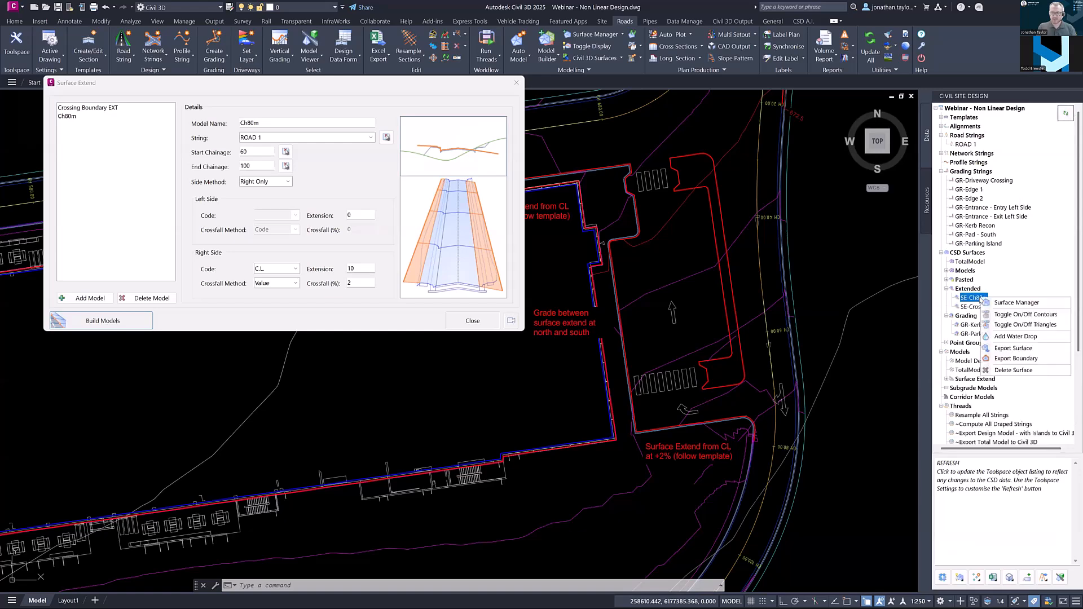
click(998, 325)
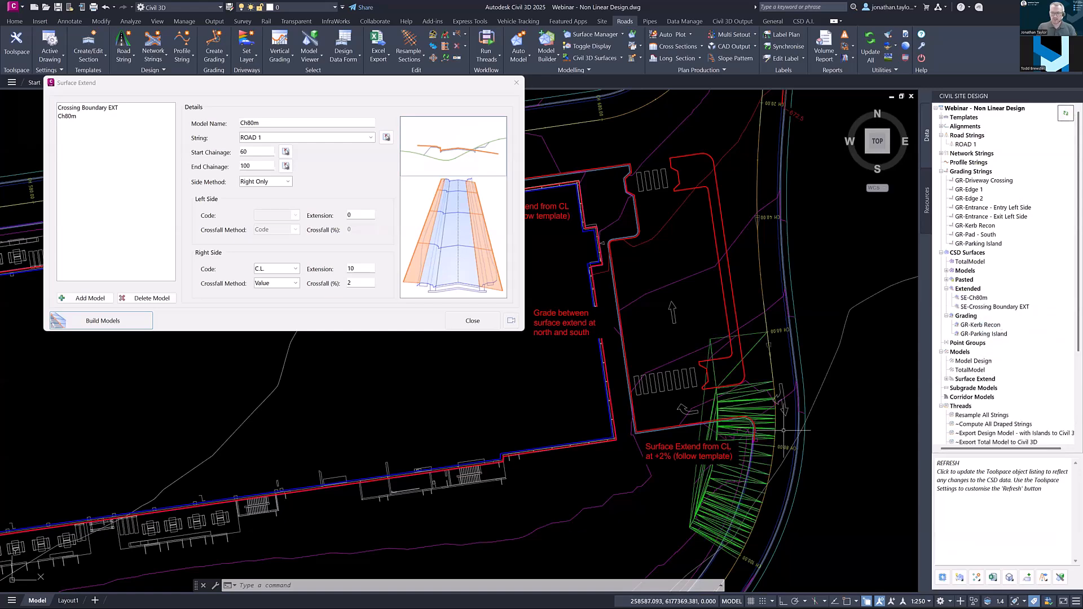
scroll(777, 440, up, 4)
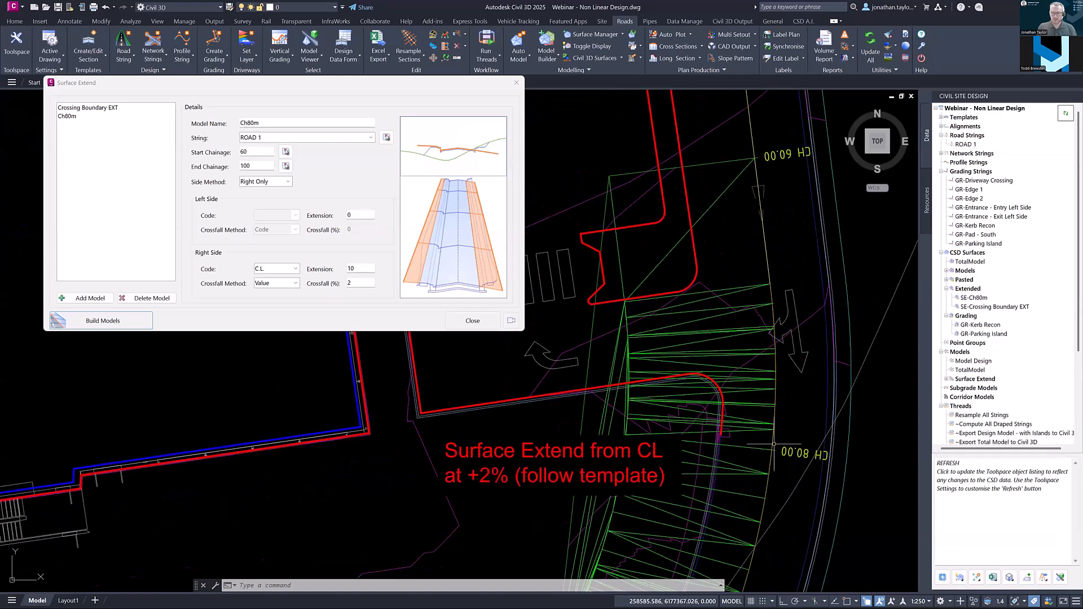
Add a new Surface Extend model named Ch620m.
right_click(689, 407)
click(723, 383)
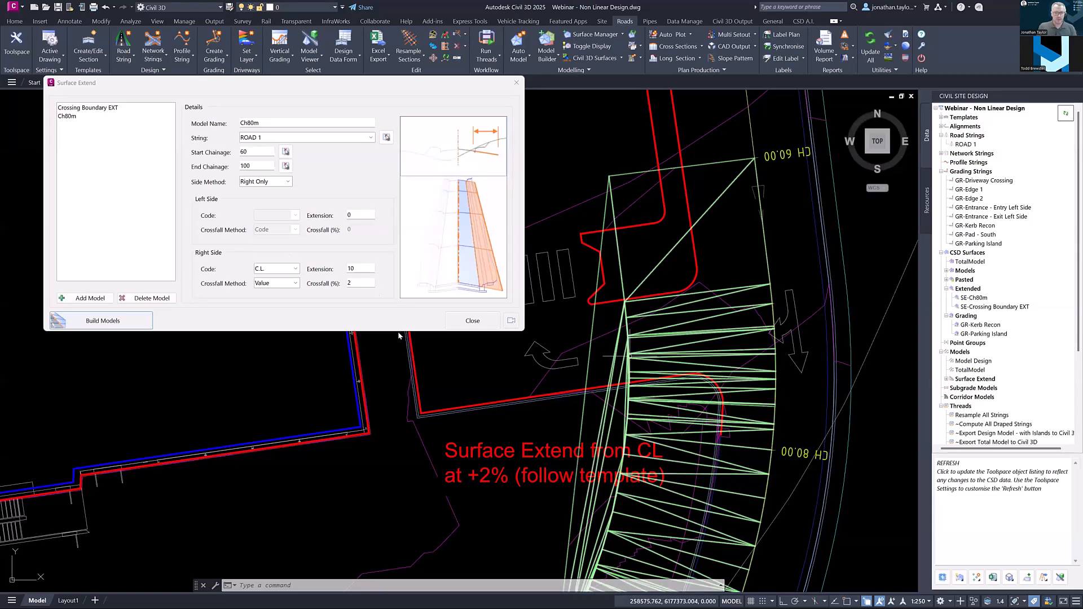
click(87, 298)
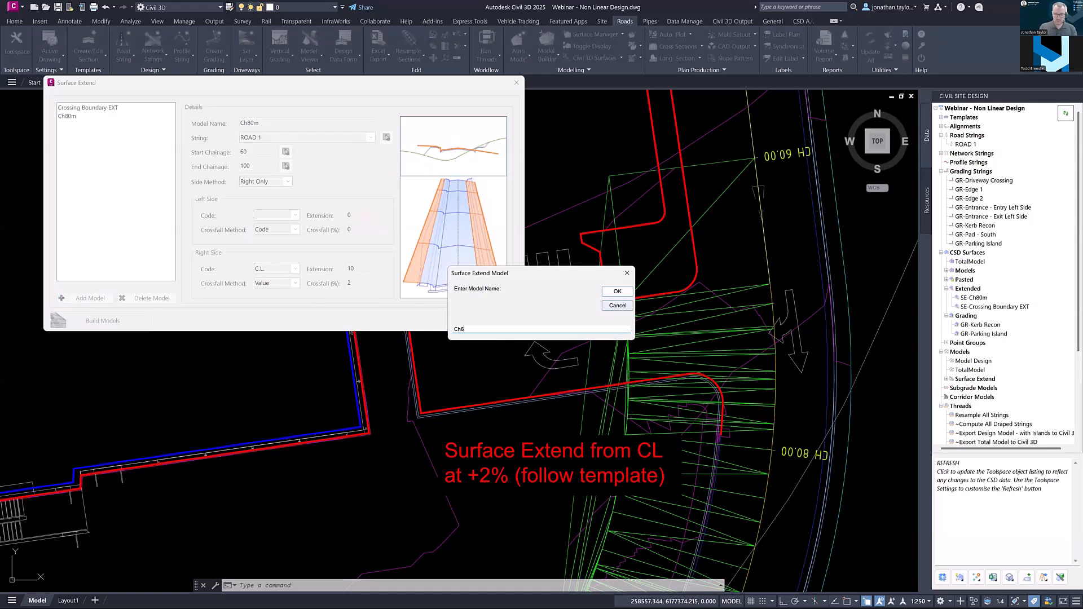
text(Ch620m)
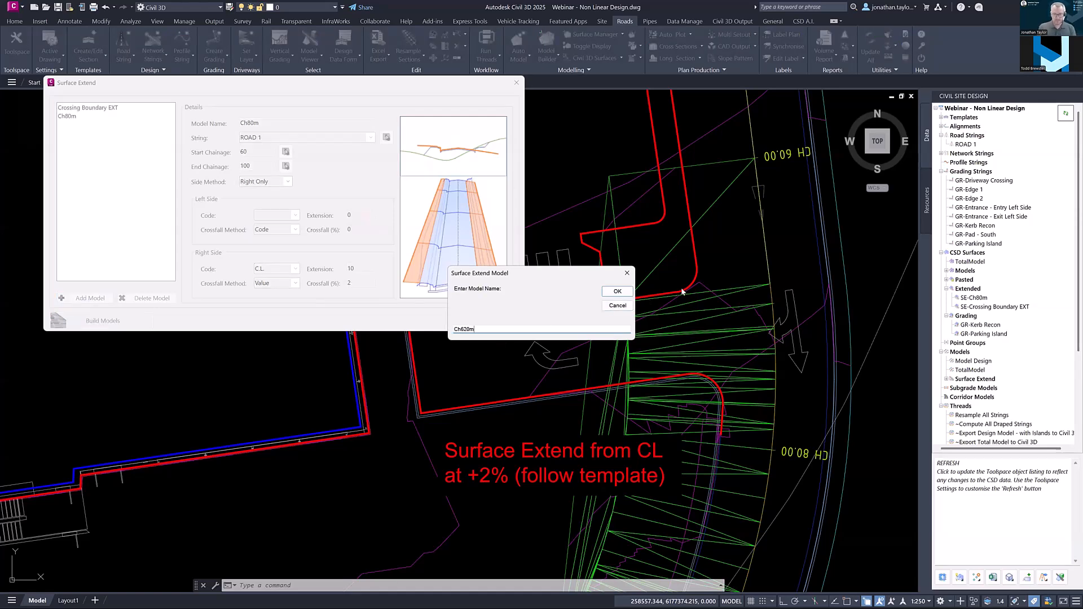
click(618, 292)
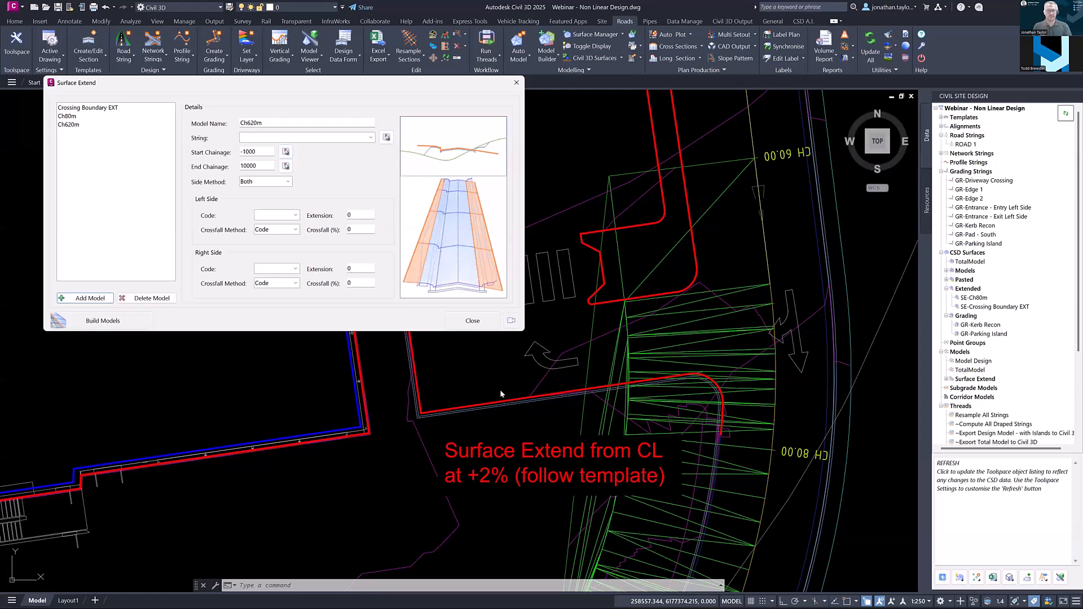
Base the Ch620m model on string ROAD 1 from start chainage 600 to end chainage 640, extending the right side only.
scroll(517, 385, down, 4)
middle_drag(517, 369, 846, 486)
middle_drag(634, 326, 752, 356)
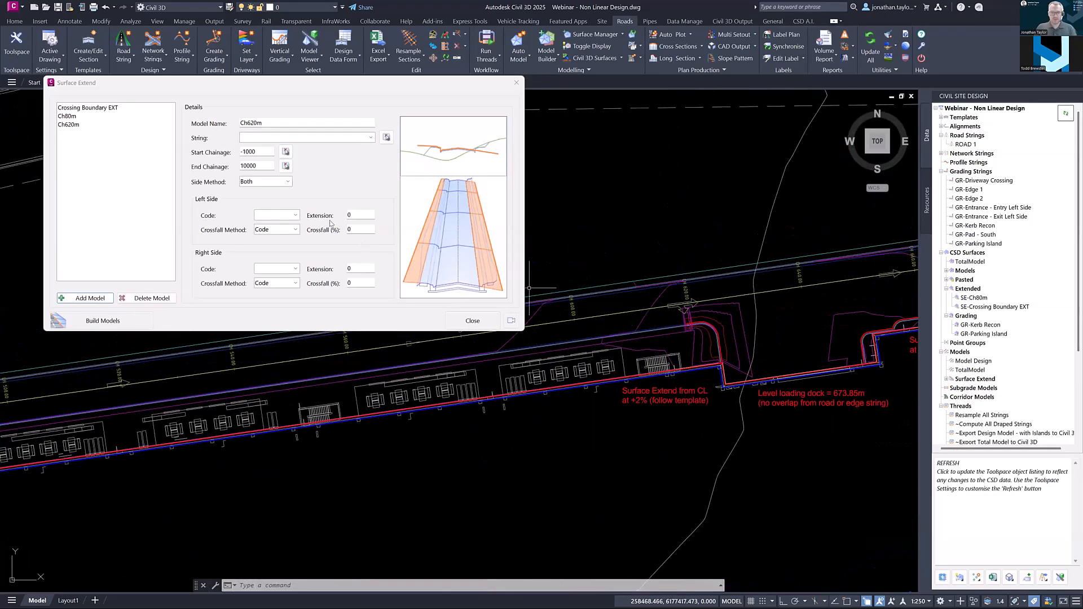
click(371, 137)
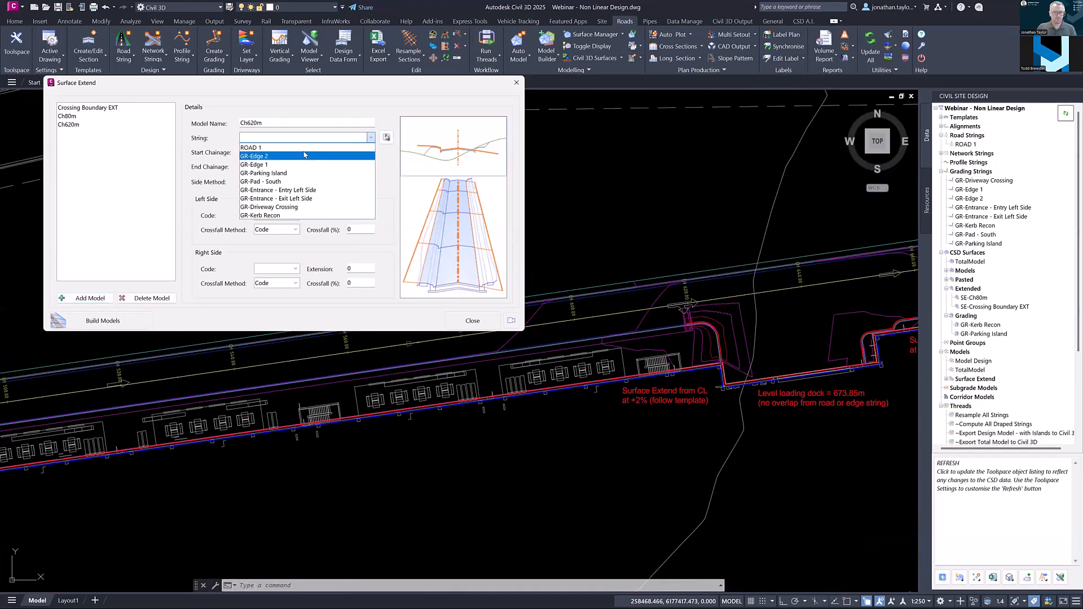
click(270, 148)
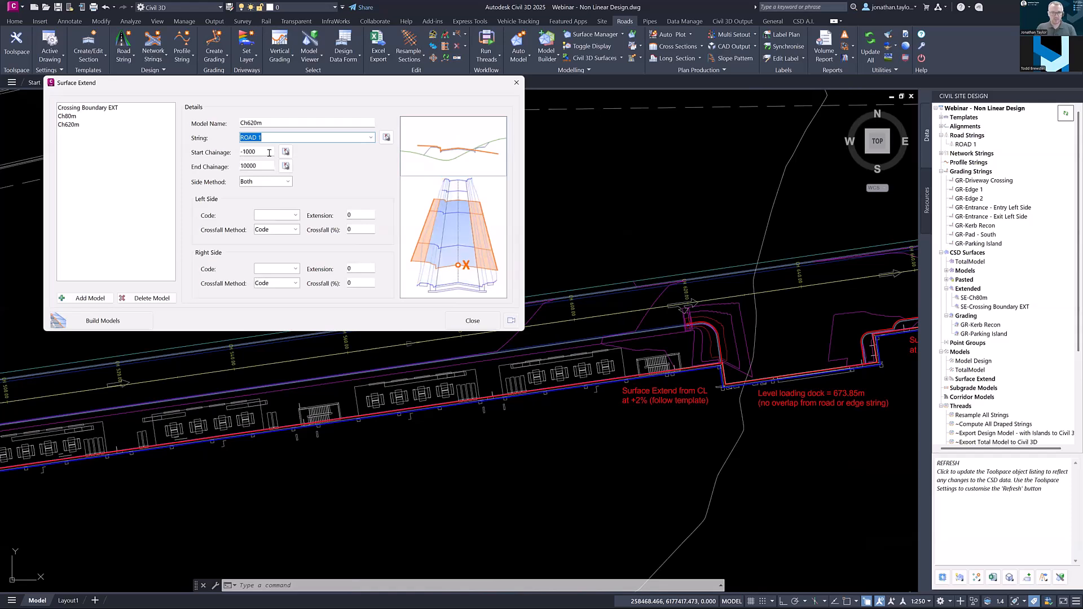
double_click(269, 152)
text(600)
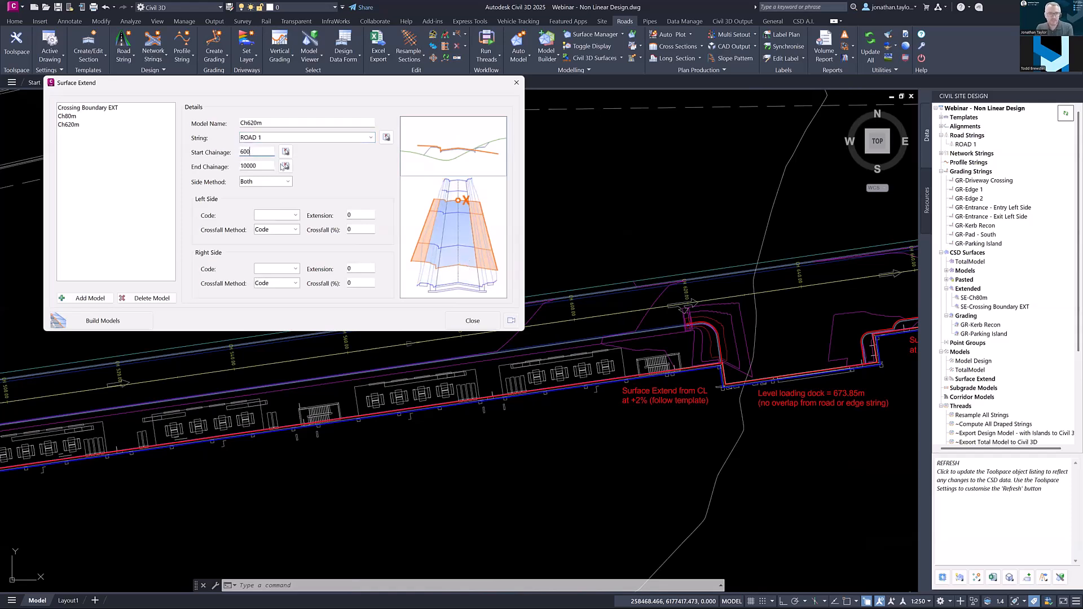
key(Tab)
text(640)
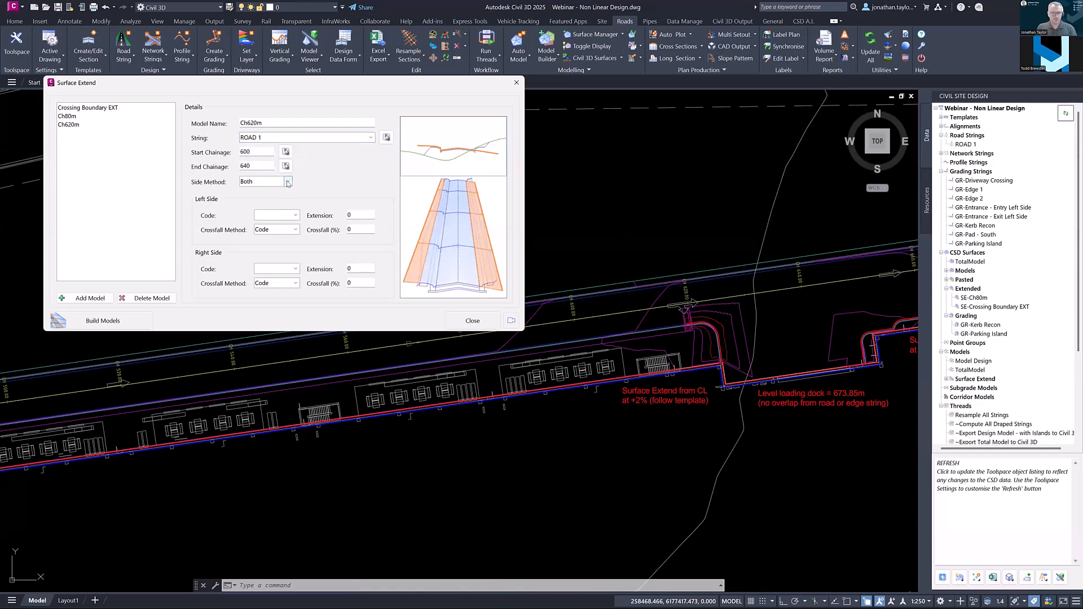
click(288, 181)
click(268, 206)
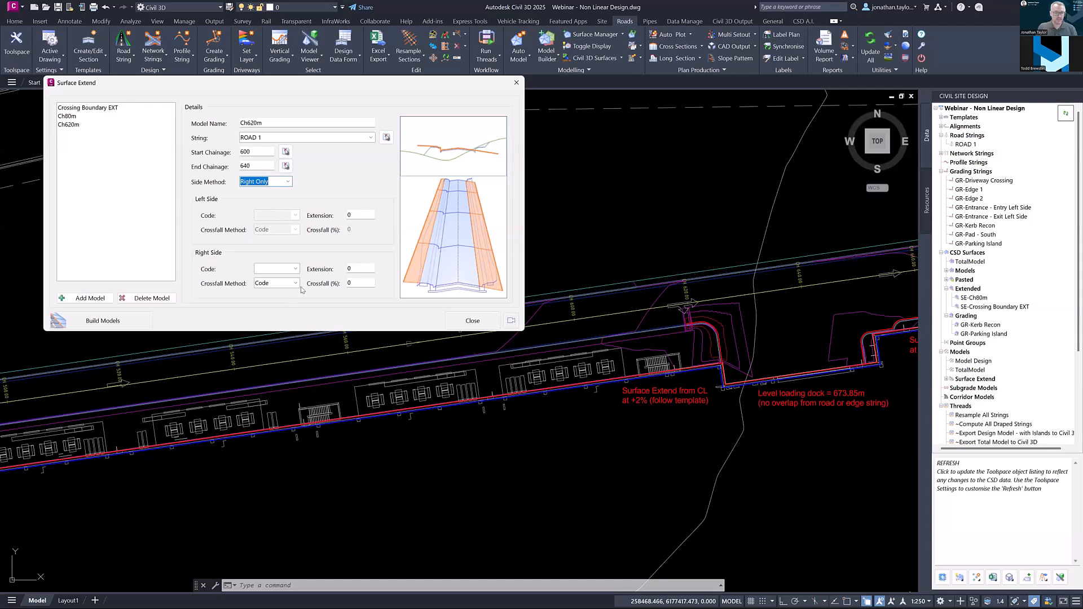
Extend the right side from code C.L. by 10 with a Value crossfall of 2%.
click(295, 268)
click(285, 282)
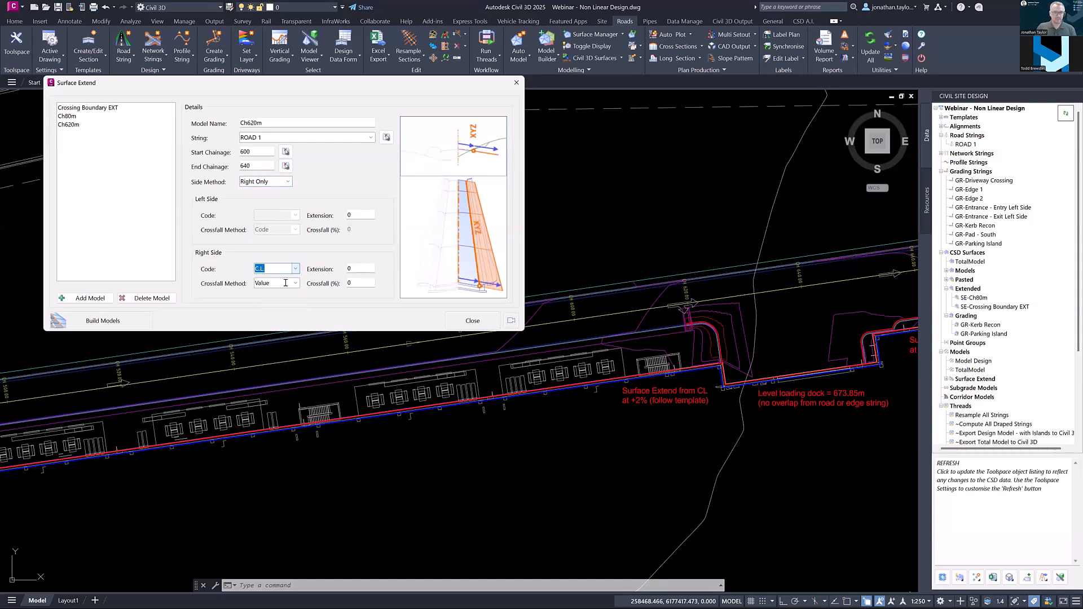
click(351, 268)
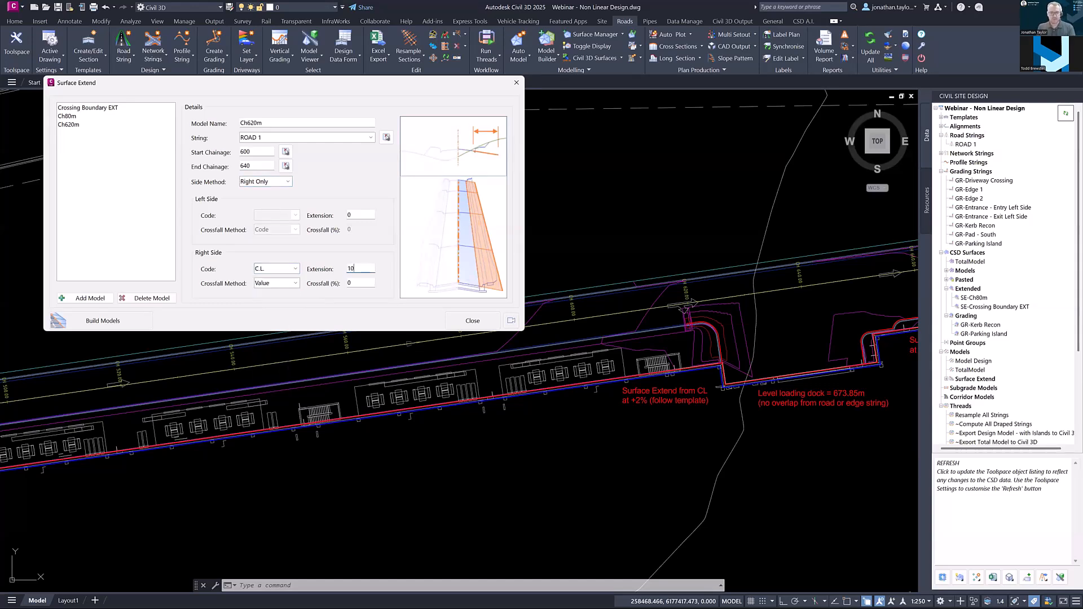
click(294, 284)
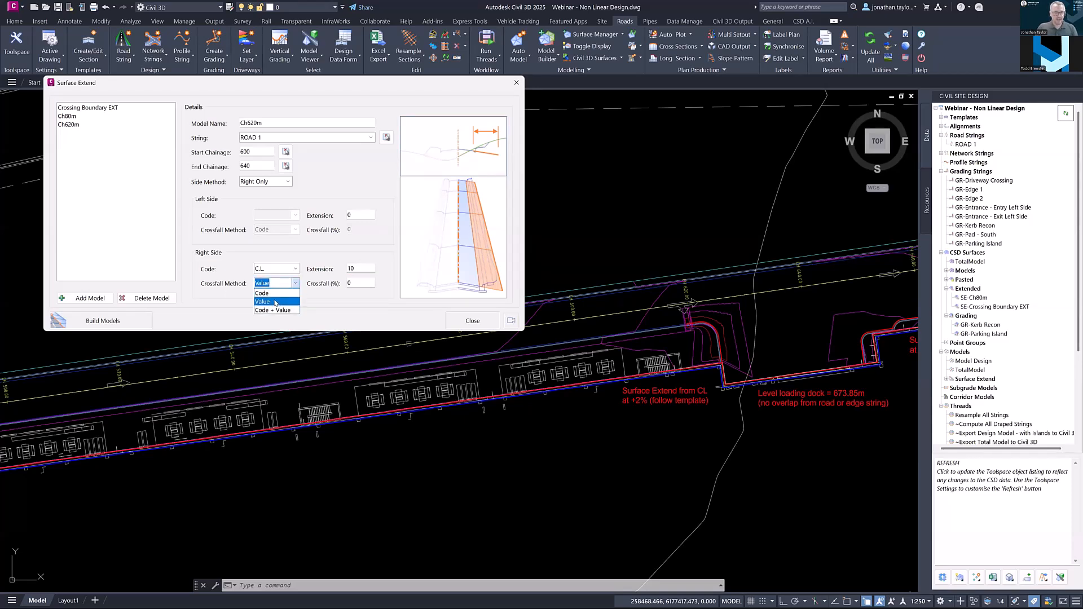
click(276, 302)
key(Tab)
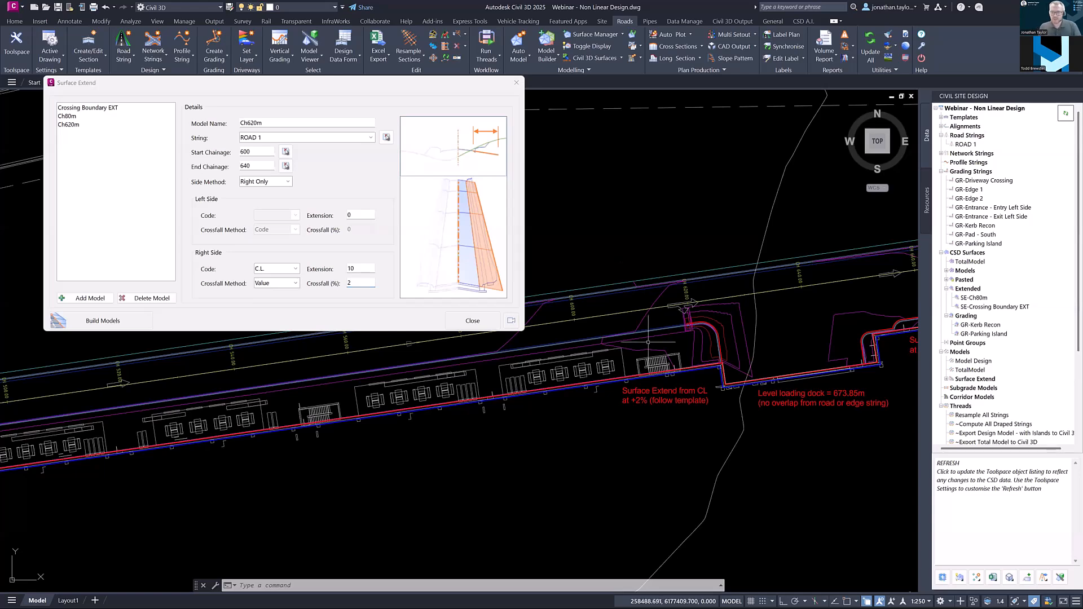
Set the end chainage to 690, build the models and close the Surface Extend dialog.
mouse_move(780, 338)
middle_down()
mouse_move(561, 433)
mouse_move(487, 432)
middle_up()
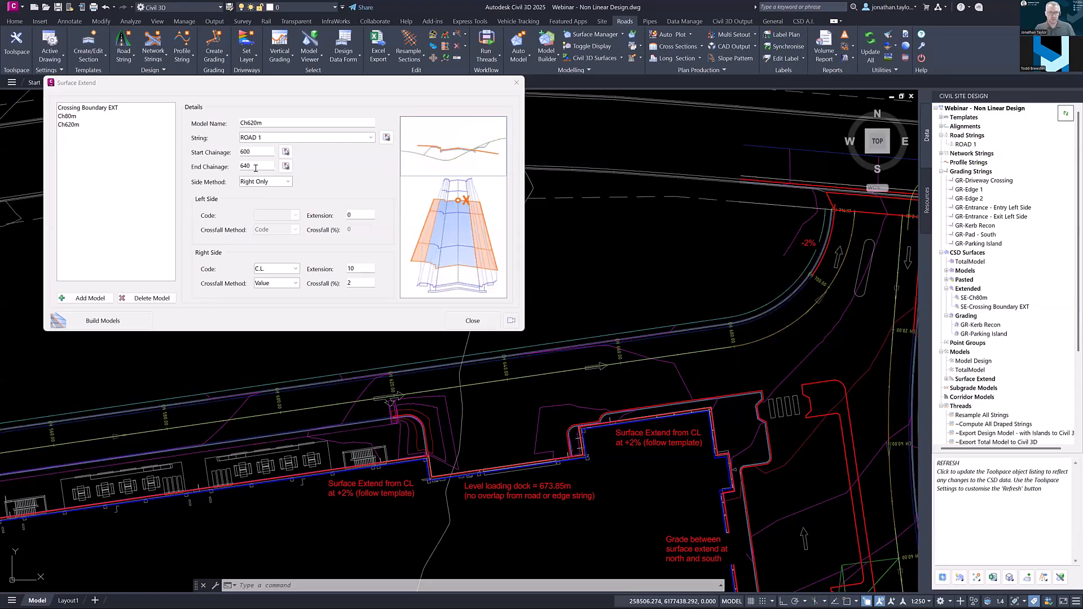
drag(256, 167, 225, 167)
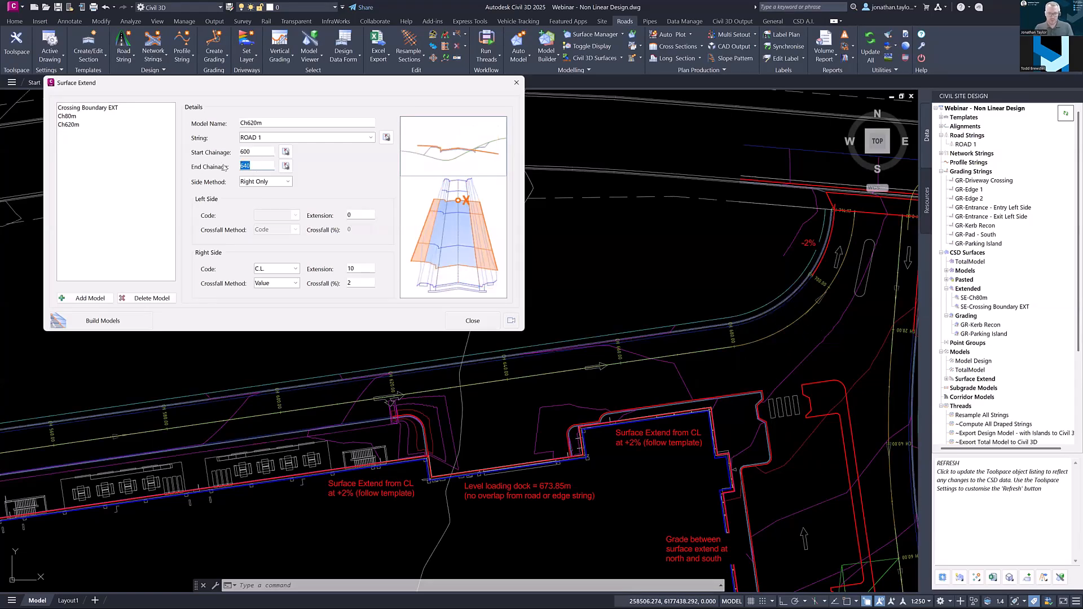
click(99, 320)
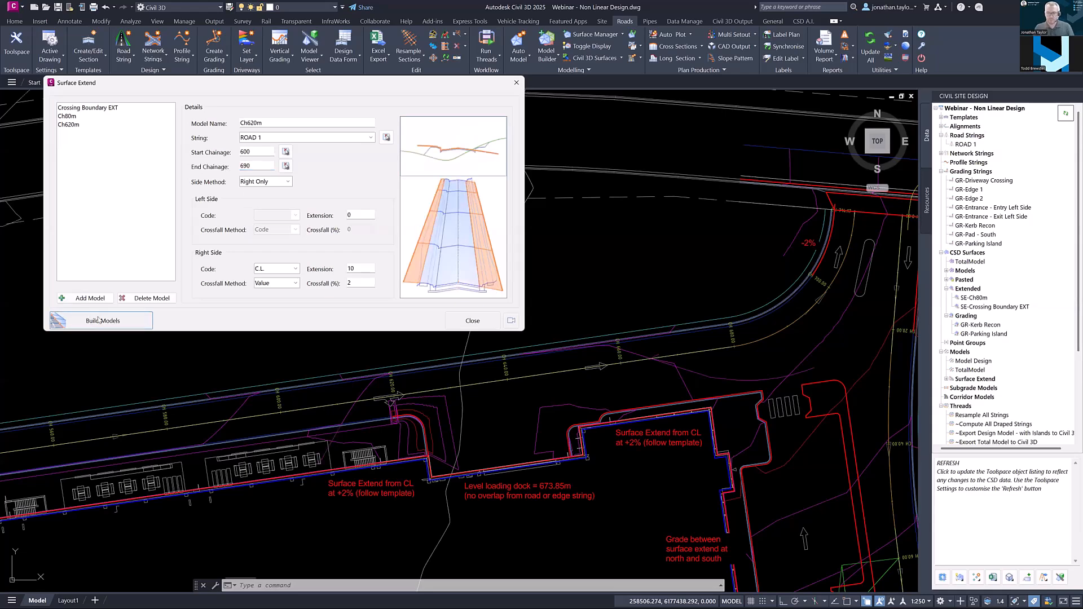
click(473, 321)
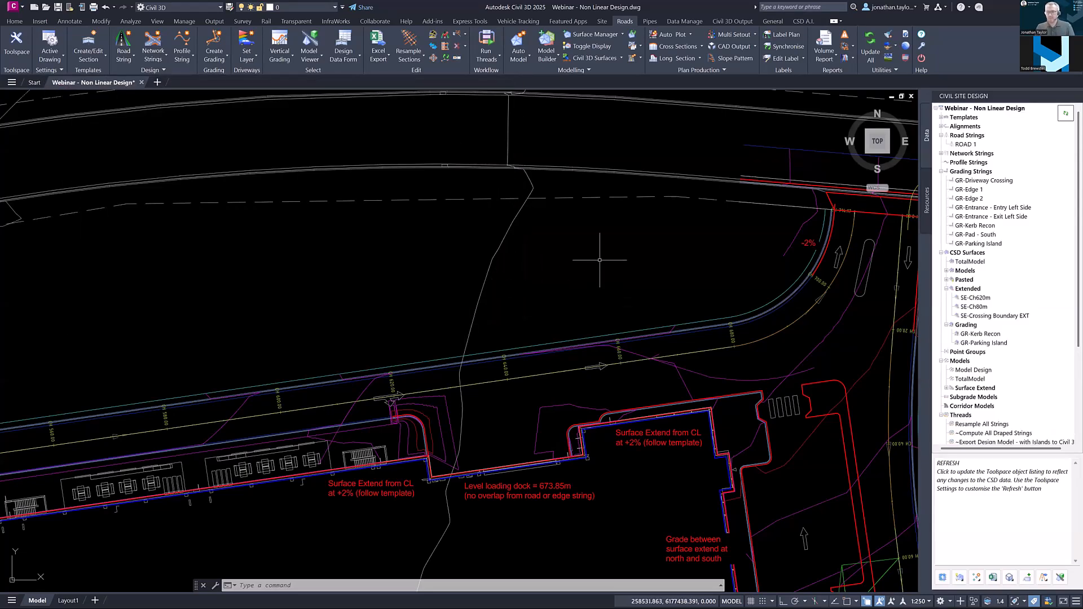
Toggle on the triangles of the SE-Ch620m surface and zoom in to check it along the loading dock.
middle_drag(597, 259, 532, 204)
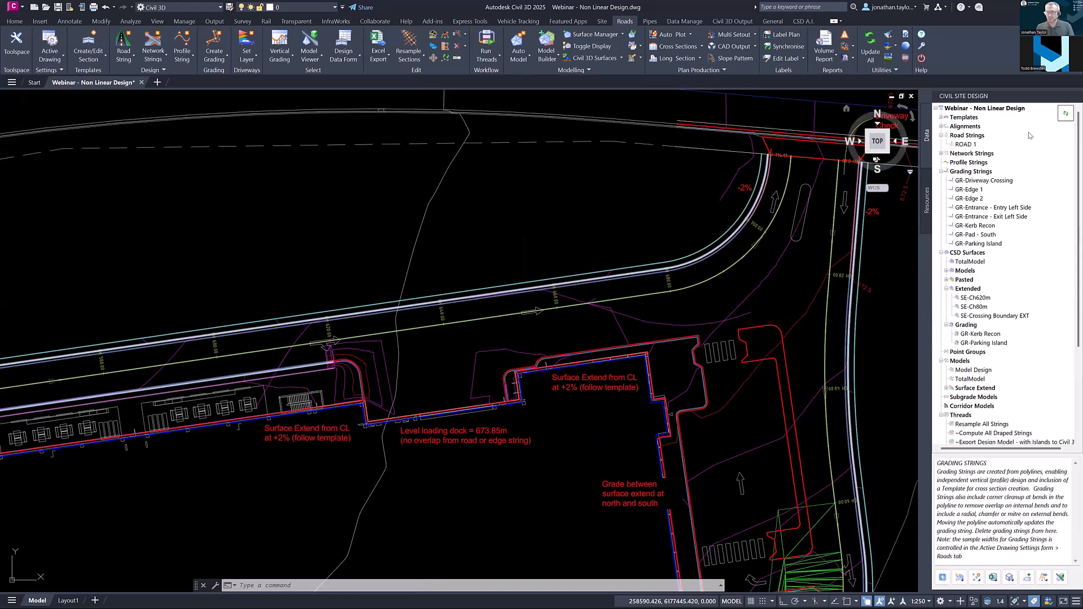
right_click(979, 298)
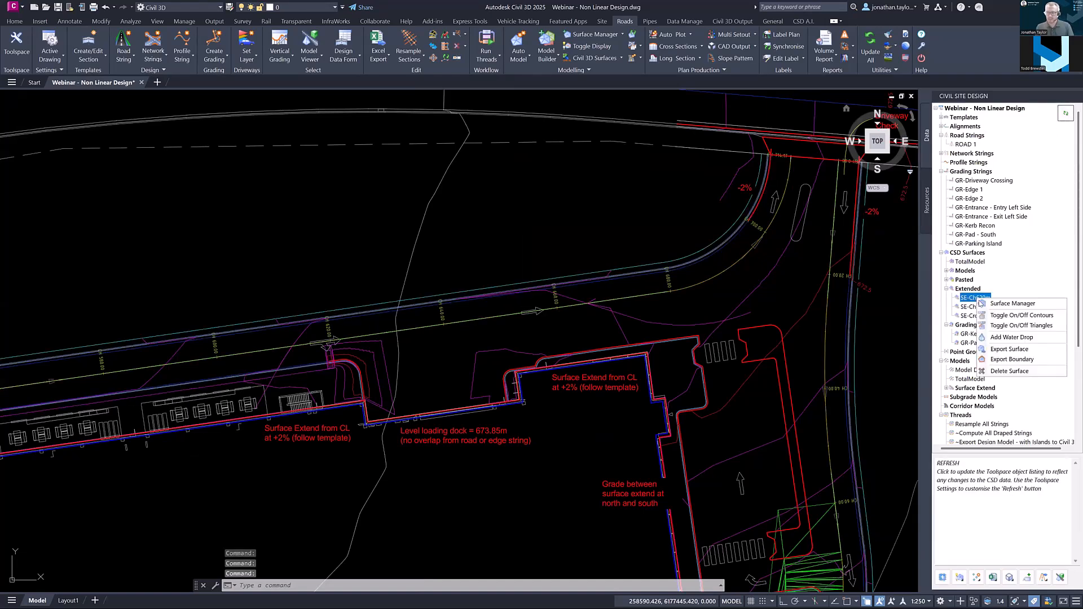
click(1007, 327)
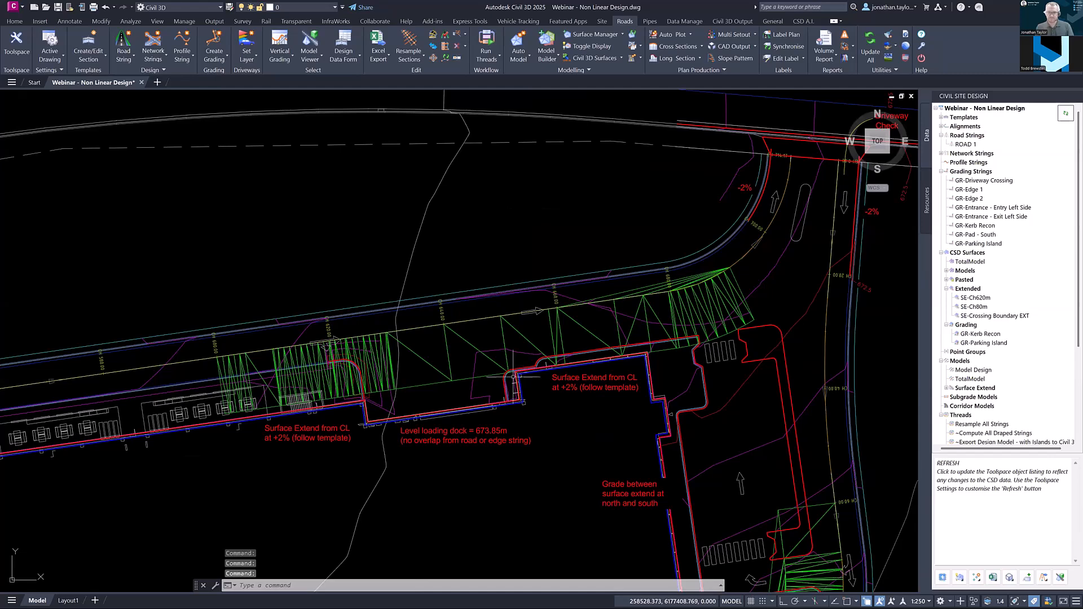
scroll(461, 404, up, 4)
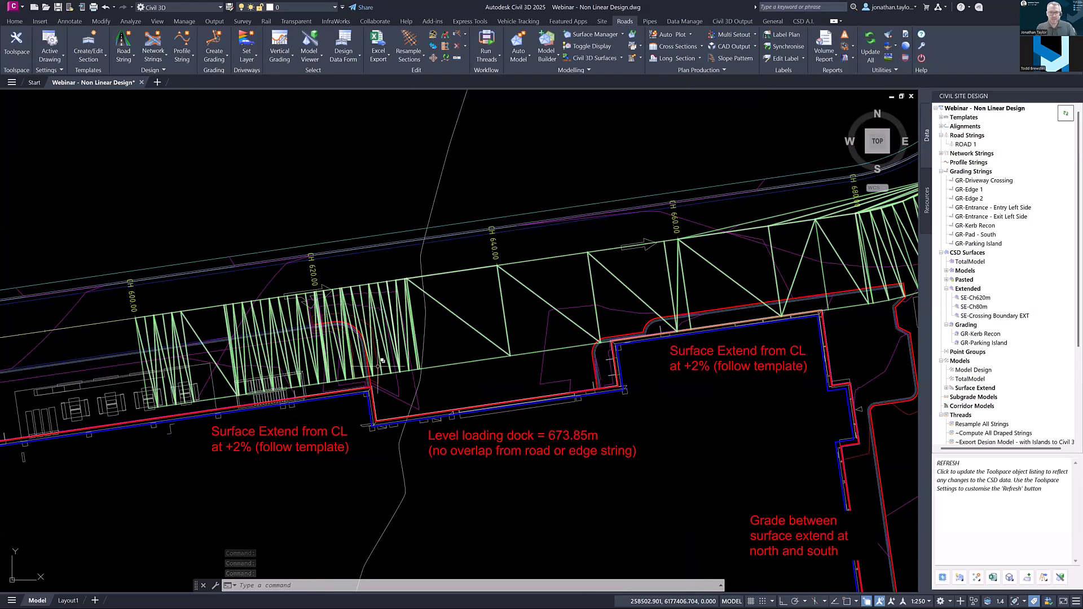
middle_drag(678, 298, 520, 305)
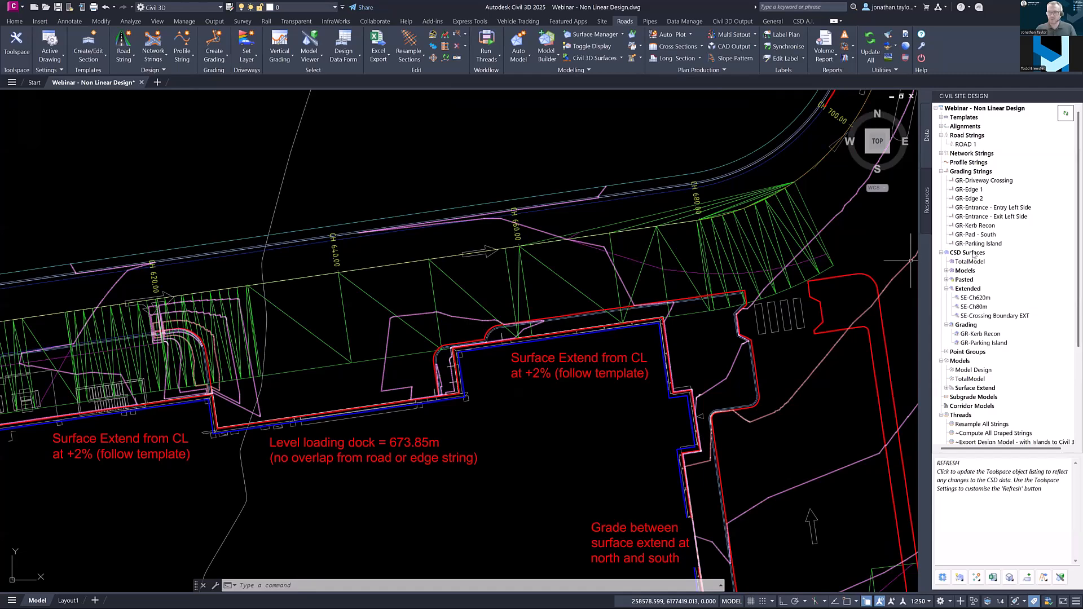
In the surface display settings, show only the SE-Ch620m mesh, turning off the SE-Ch80m mesh and the contours.
right_click(974, 255)
click(981, 266)
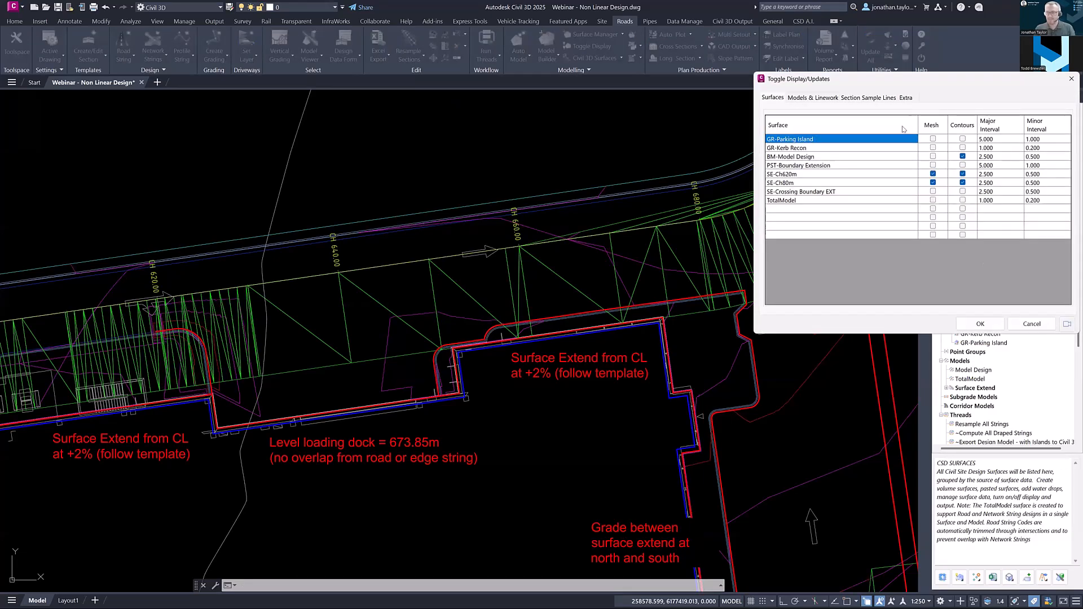
click(933, 174)
click(941, 183)
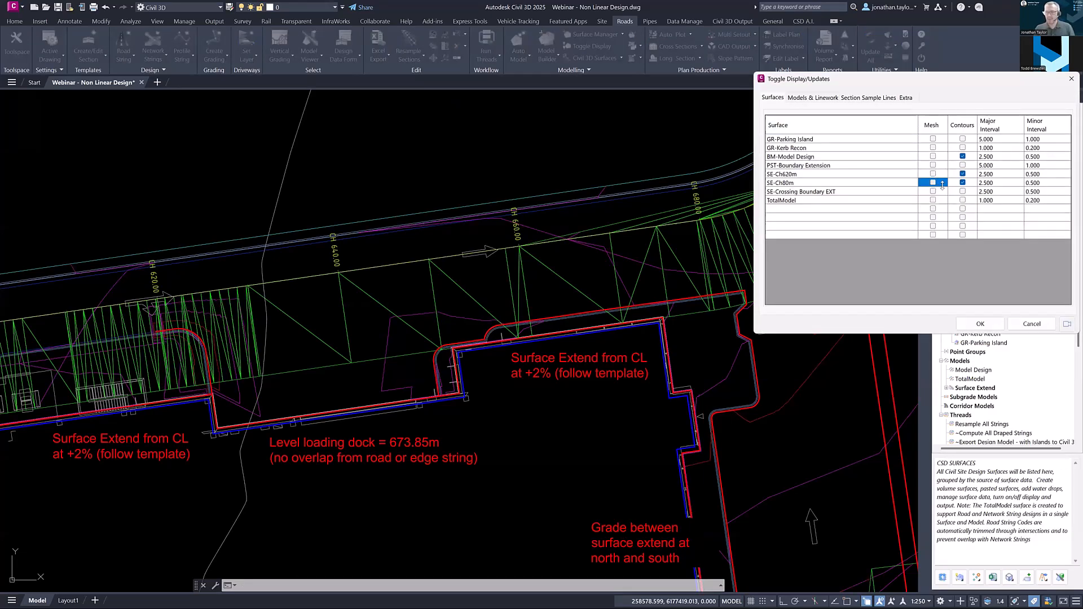
click(962, 156)
click(963, 182)
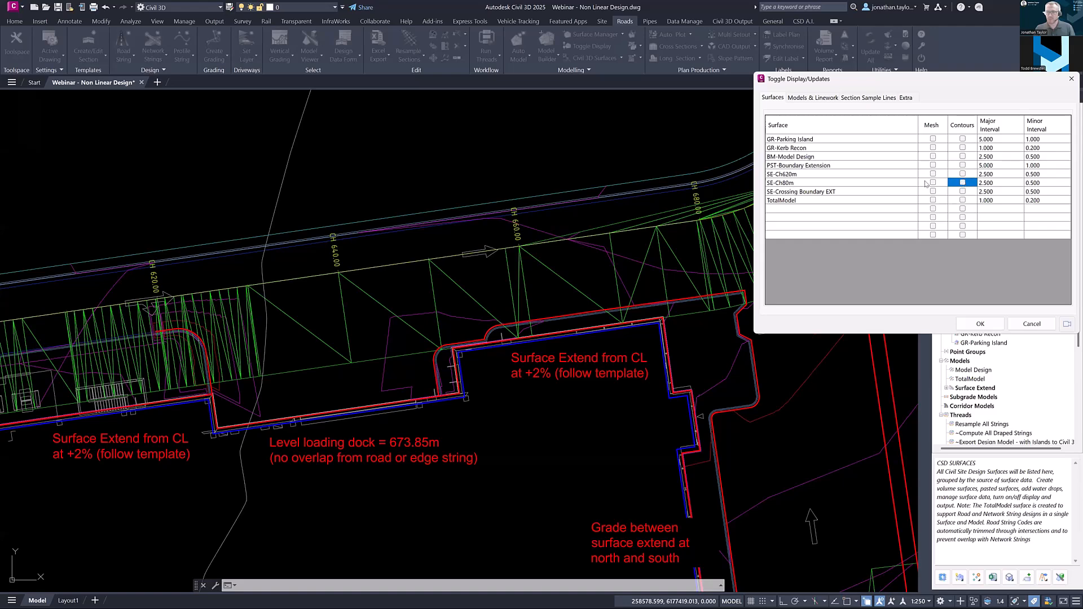
click(933, 174)
click(933, 182)
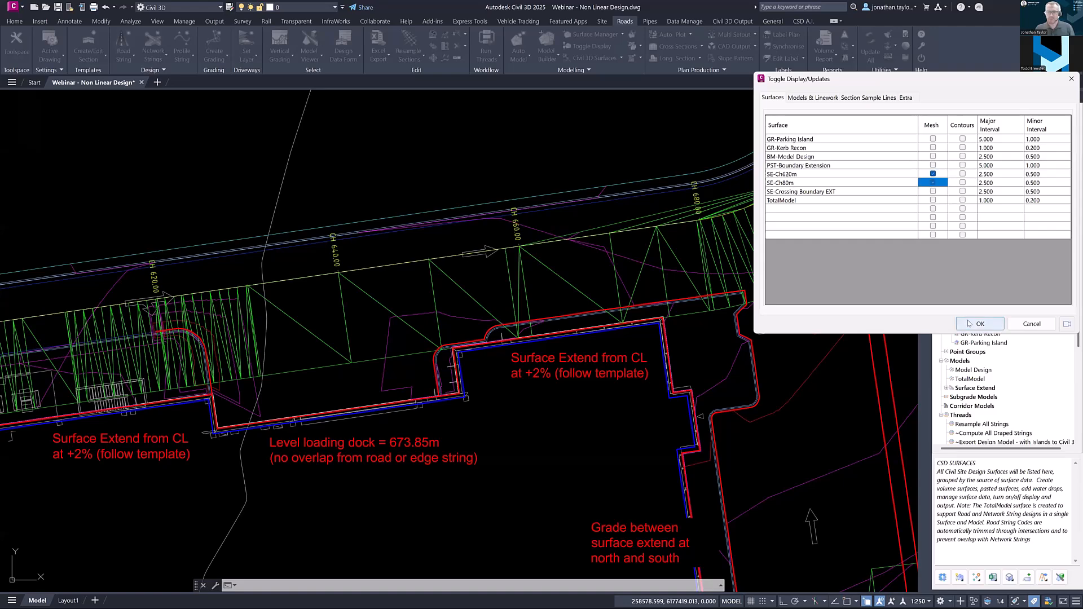
key(Return)
Open grading string GR-Edge 1 in the vertical grading editor.
middle_drag(274, 237, 447, 207)
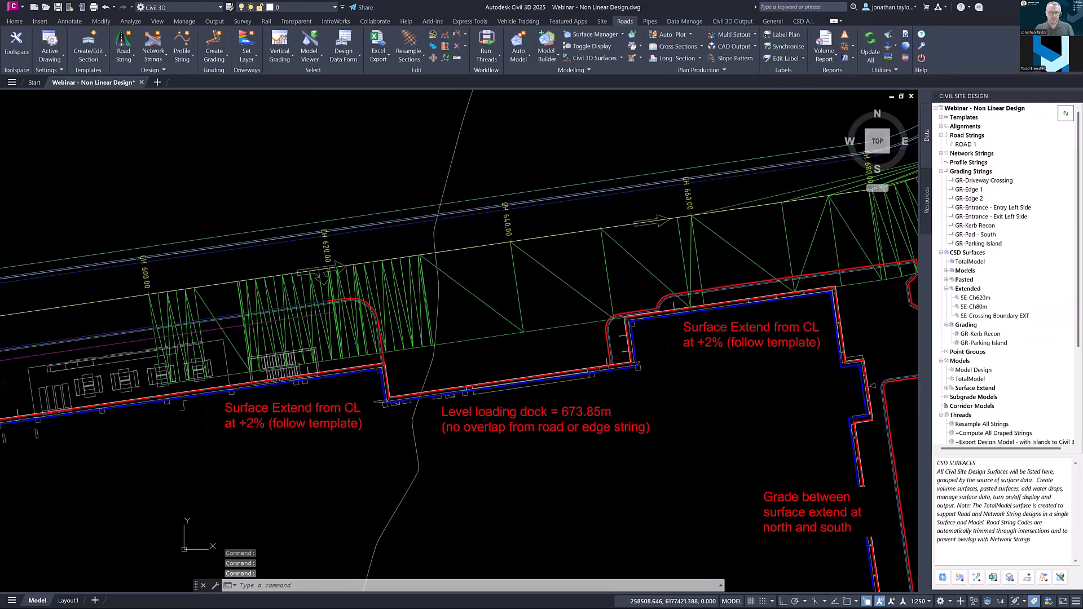
middle_drag(541, 245, 456, 238)
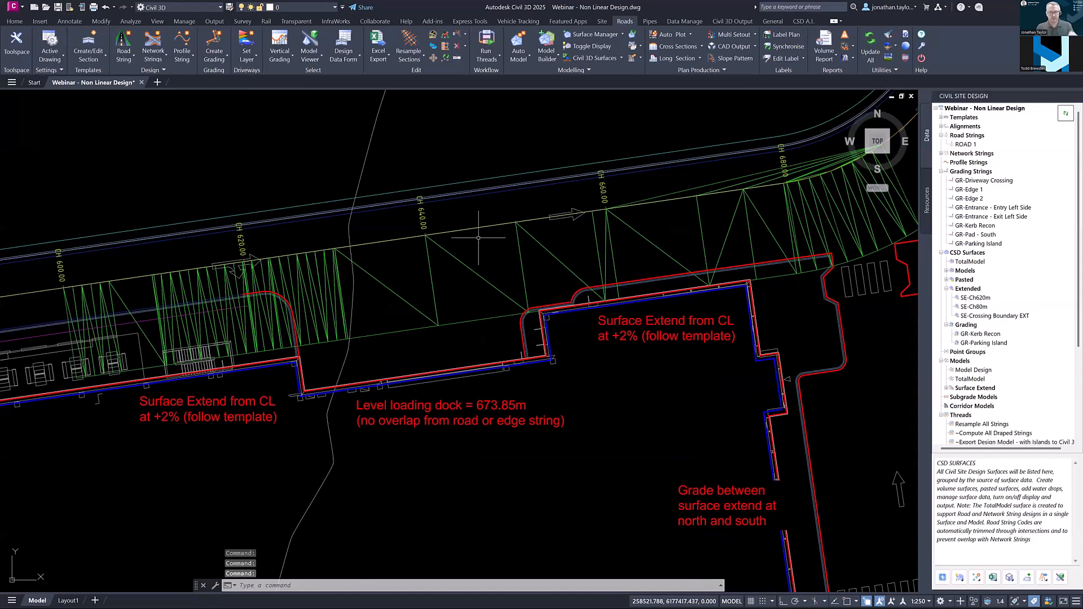
click(968, 189)
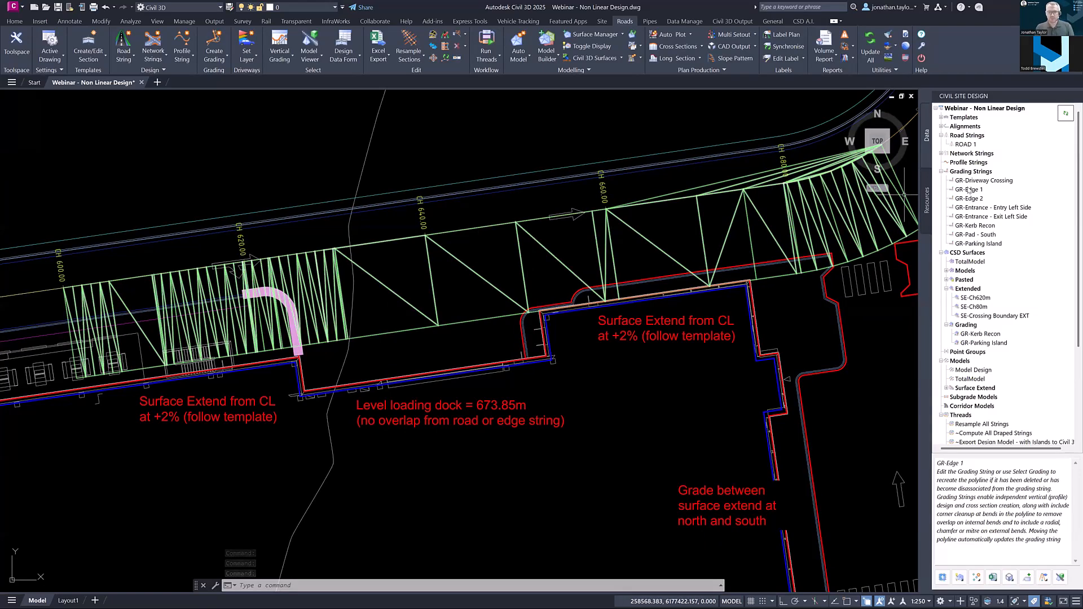
right_click(969, 190)
click(1009, 215)
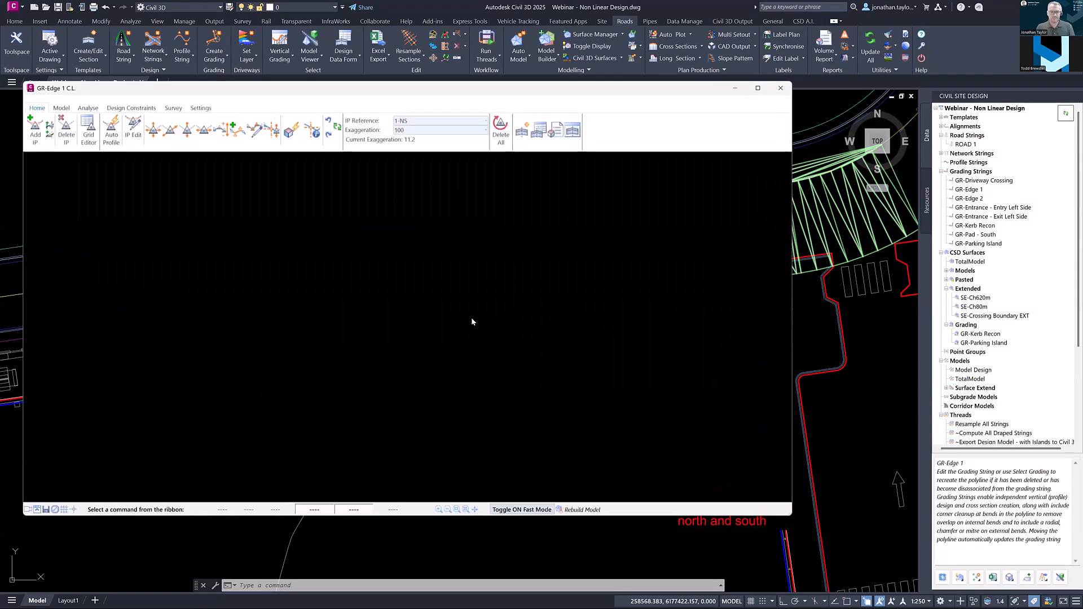
drag(346, 88, 614, 93)
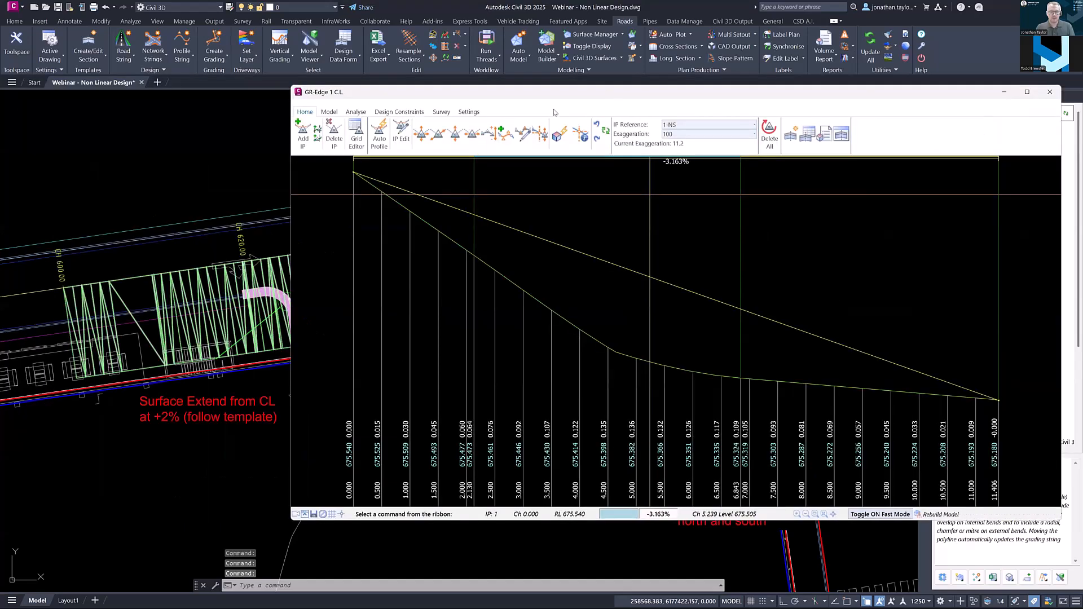
Add an Auto Profile Reference Surface entry for GR-Edge 1 from chainage 0 to 7 on surface SE-Ch620m.
scroll(203, 262, up, 4)
middle_drag(203, 264, 112, 257)
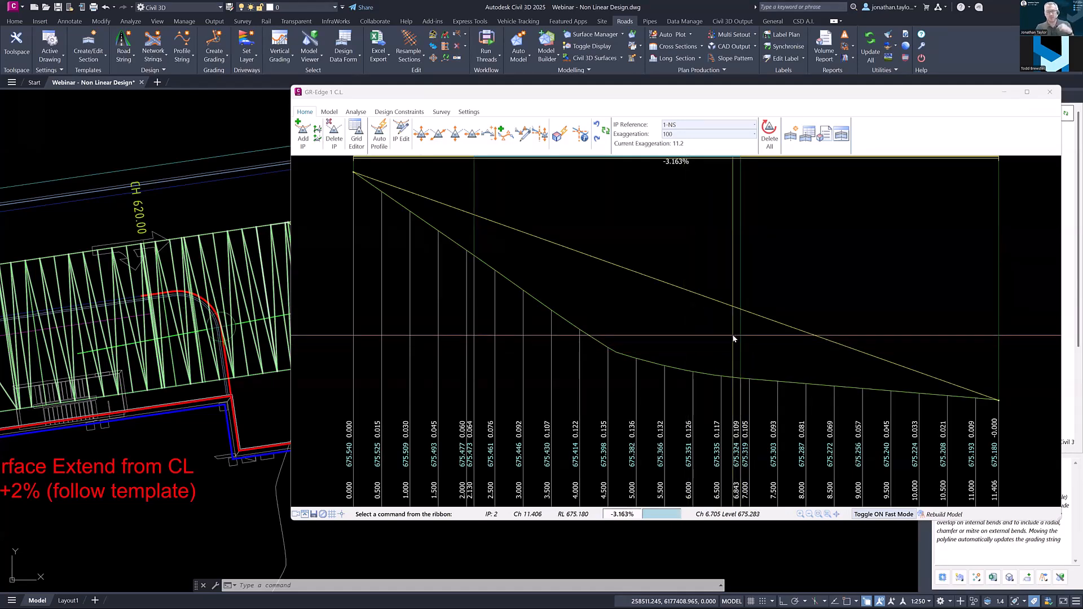
click(379, 134)
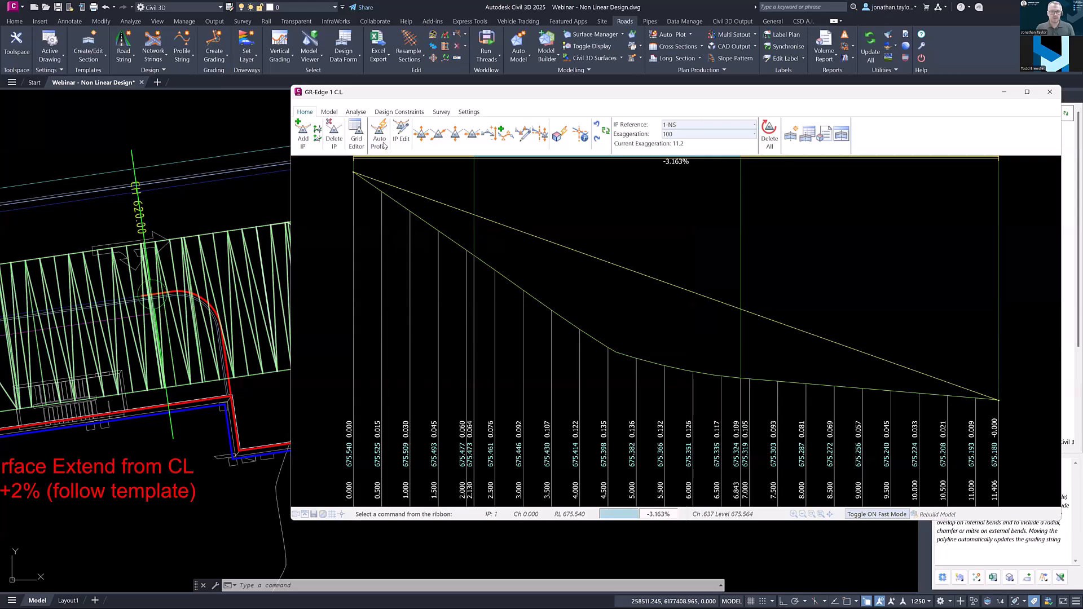
drag(411, 300, 468, 158)
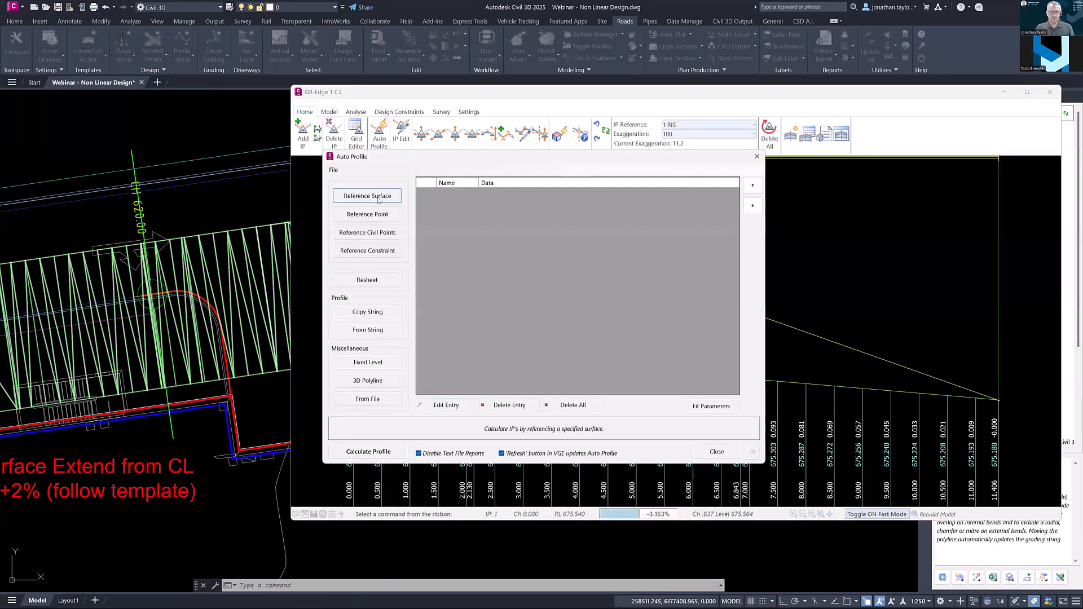
click(378, 198)
text(0)
key(Tab)
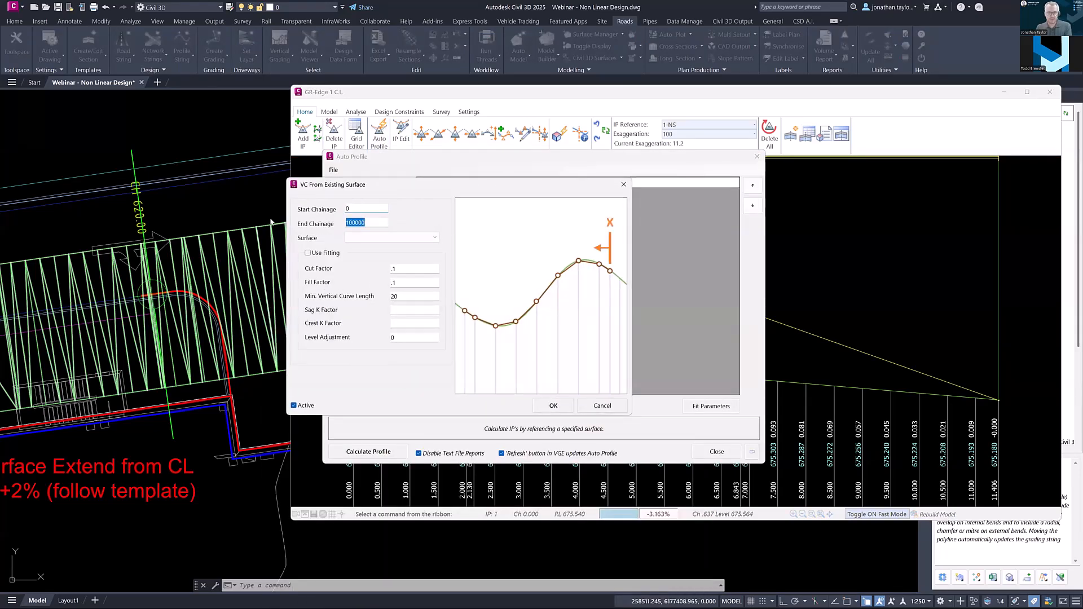
text(7)
click(378, 238)
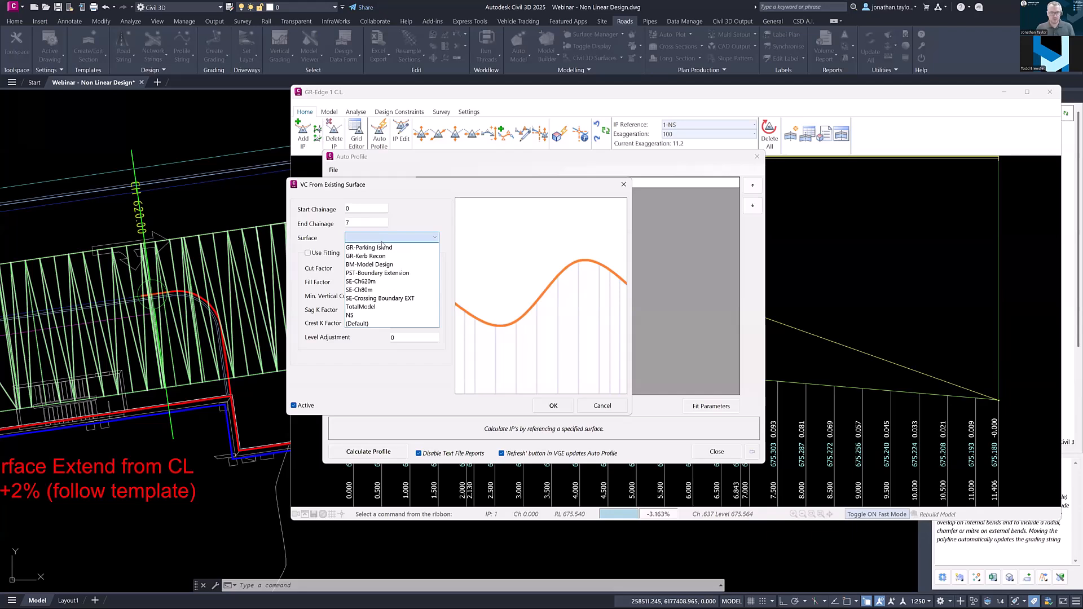
click(369, 281)
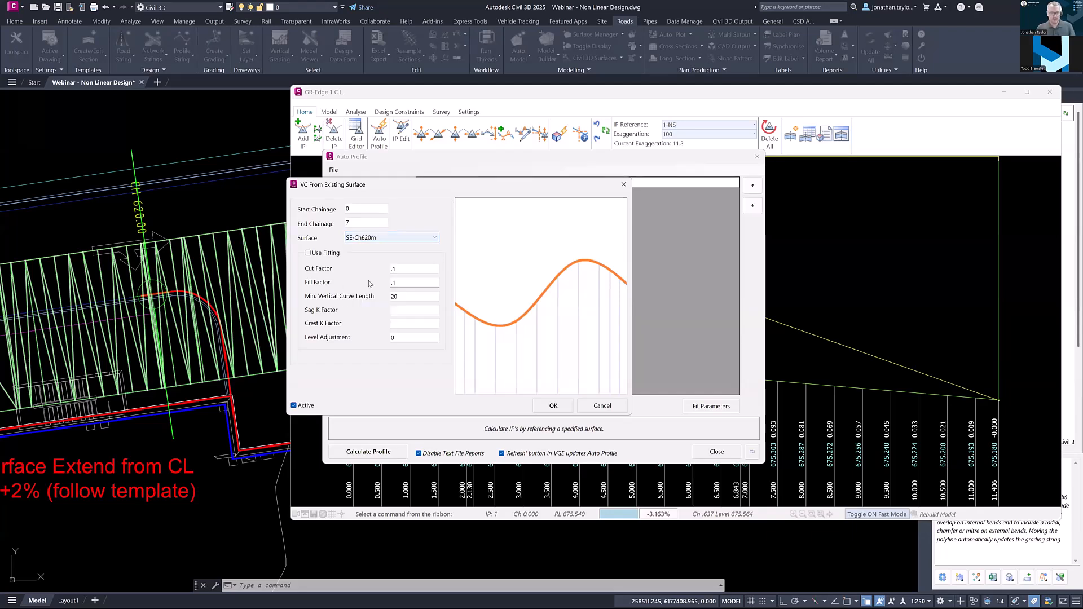
click(553, 406)
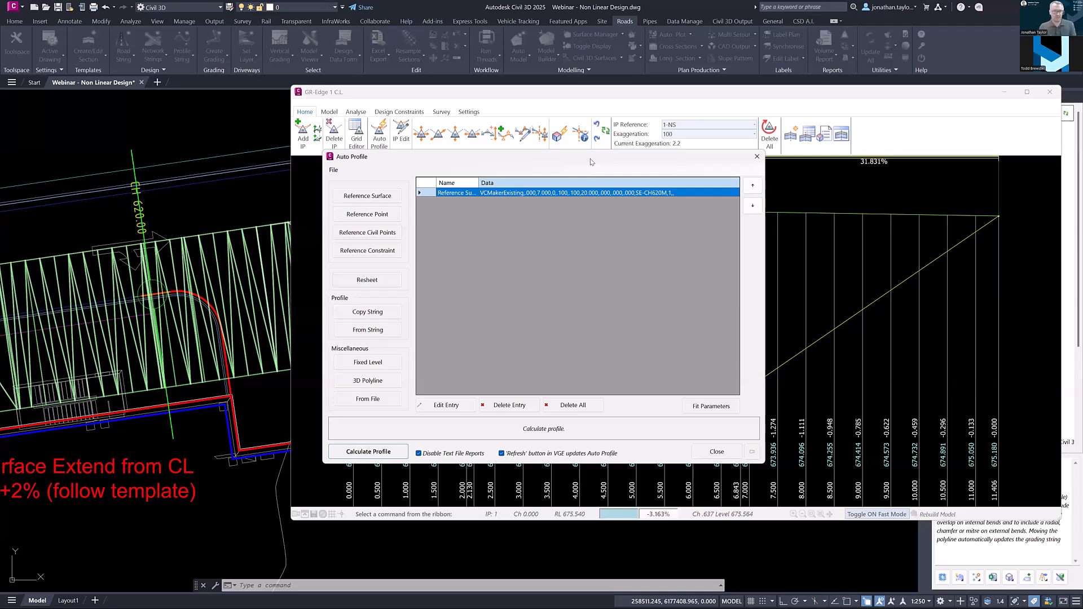
drag(591, 162, 601, 168)
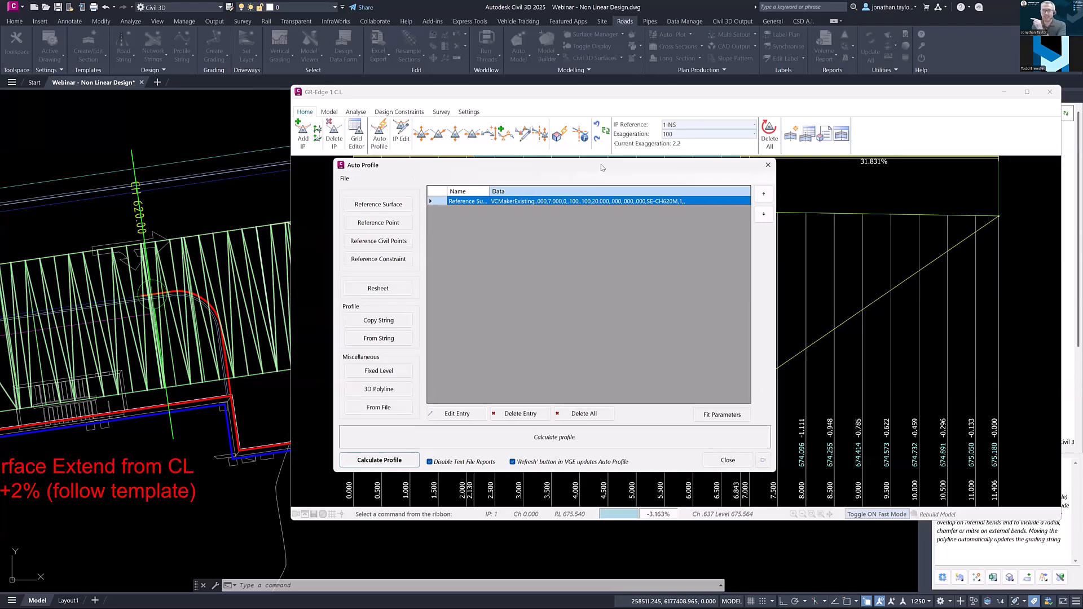
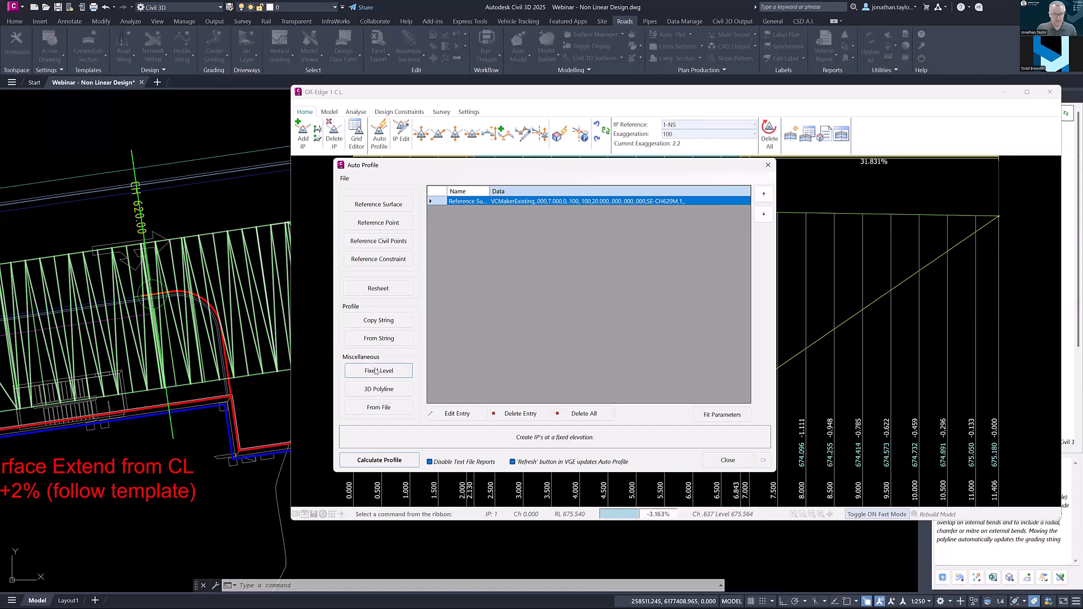
Add a Fixed Level entry with a required level of 673.85 from start chainage 11.4 to end chainage 10000.
click(376, 371)
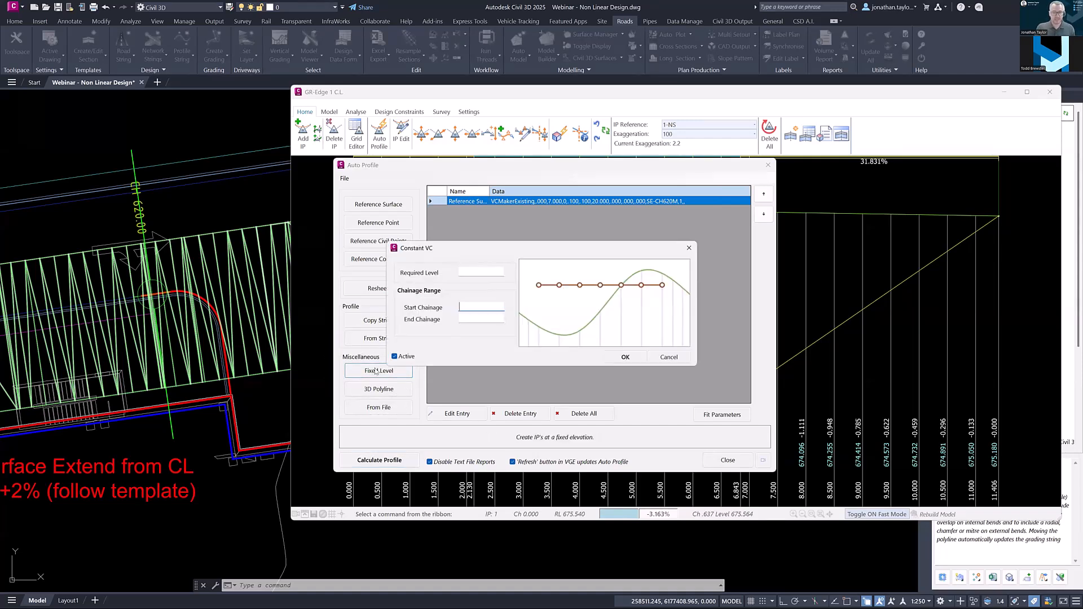
click(476, 272)
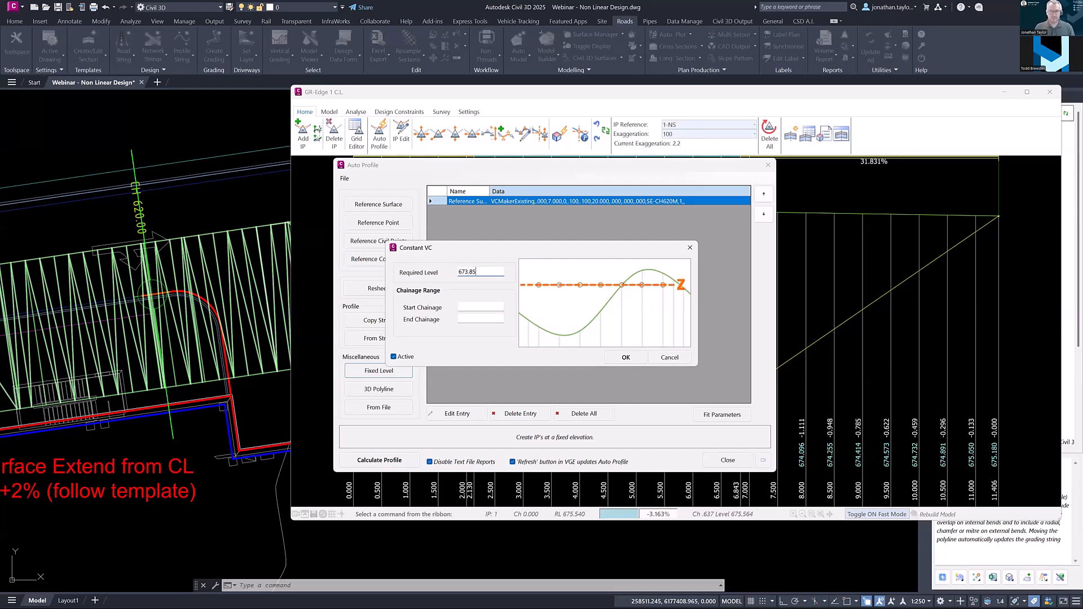
click(466, 306)
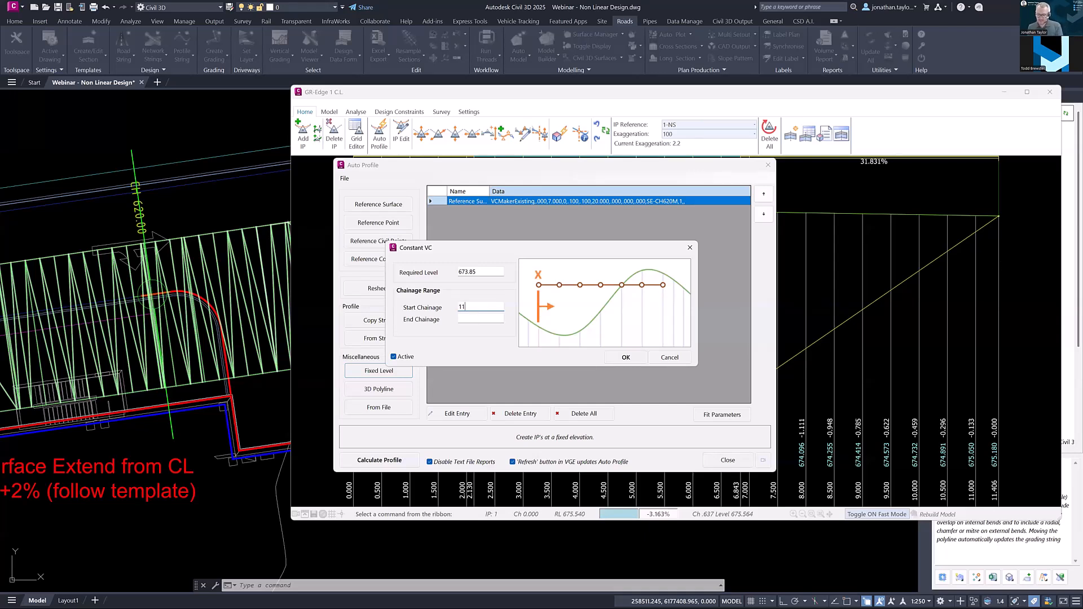
text(11.4)
click(478, 316)
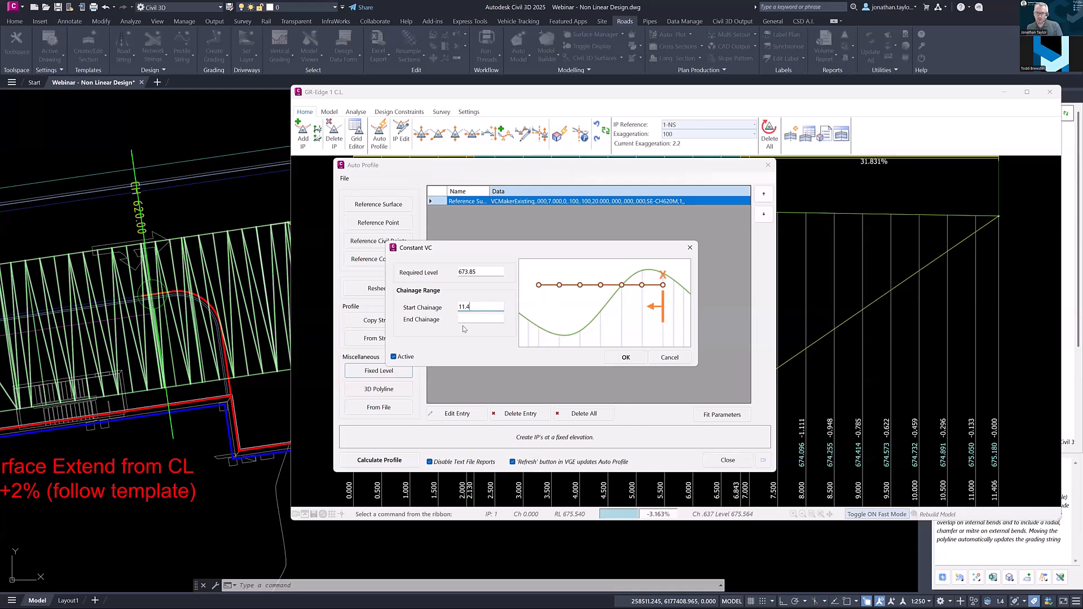
click(625, 358)
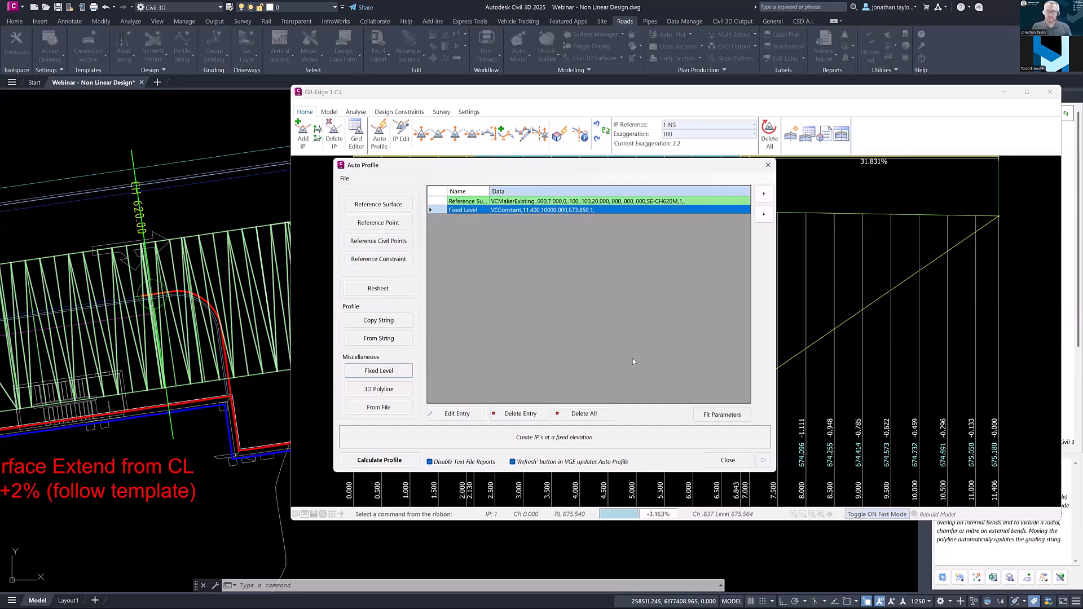
Calculate the auto profile for GR-Edge 1 and close the vertical grading editor.
click(395, 460)
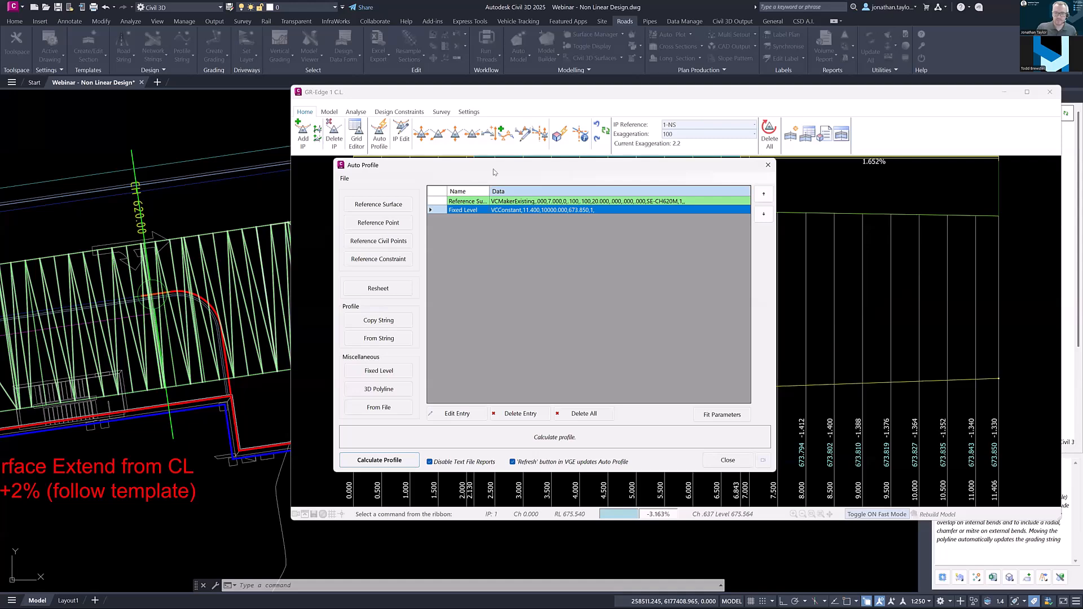
click(746, 461)
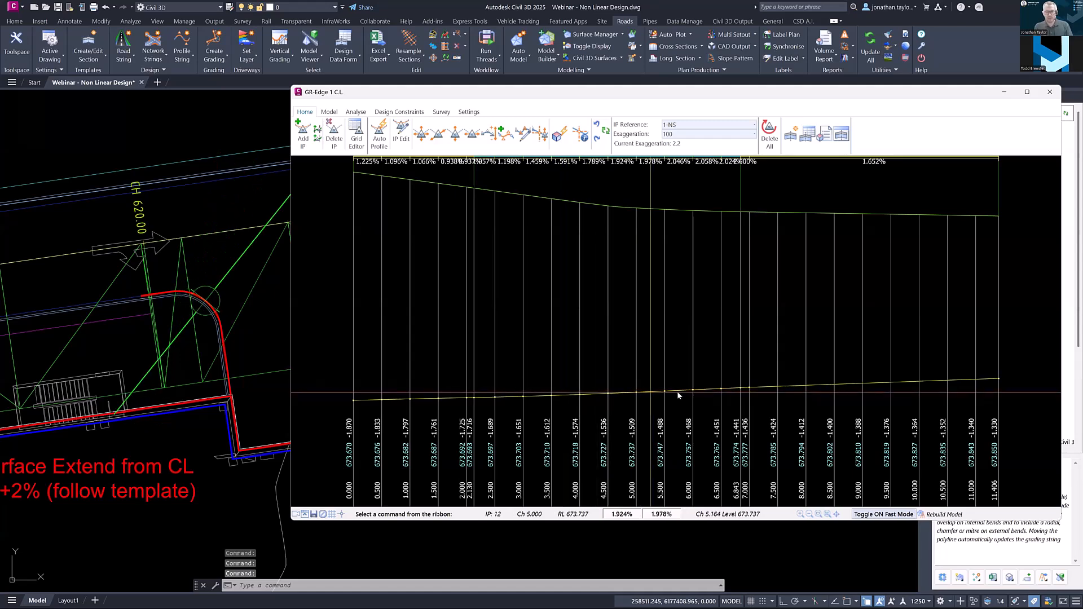
click(999, 380)
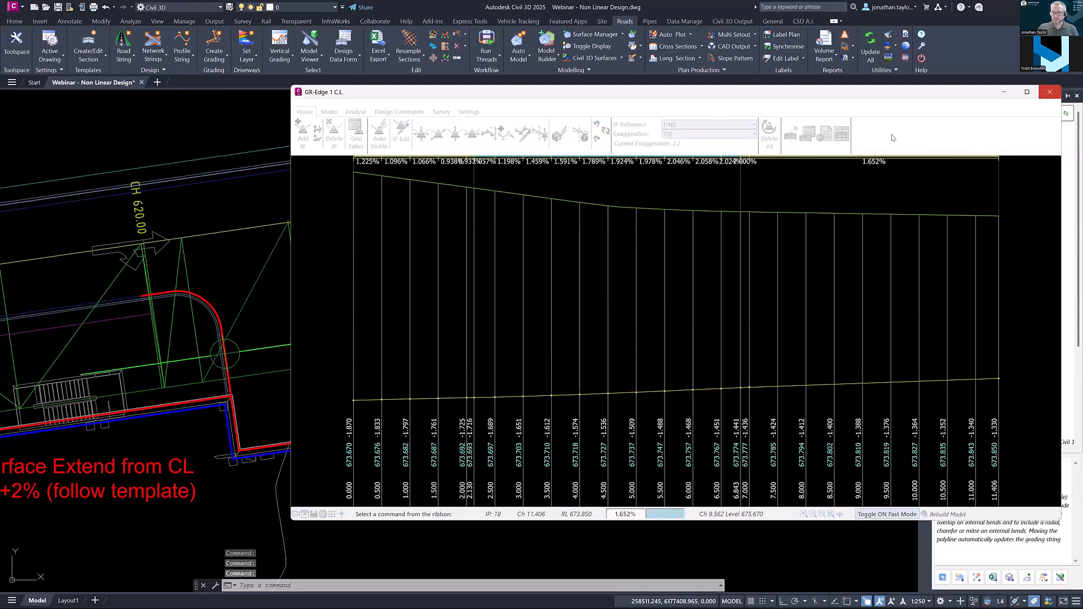
click(1051, 95)
Open the Model Viewer and set its primary design surface to BM-Model Design.
scroll(671, 286, down, 2)
mouse_move(671, 286)
middle_down()
mouse_move(534, 311)
mouse_move(297, 281)
middle_up()
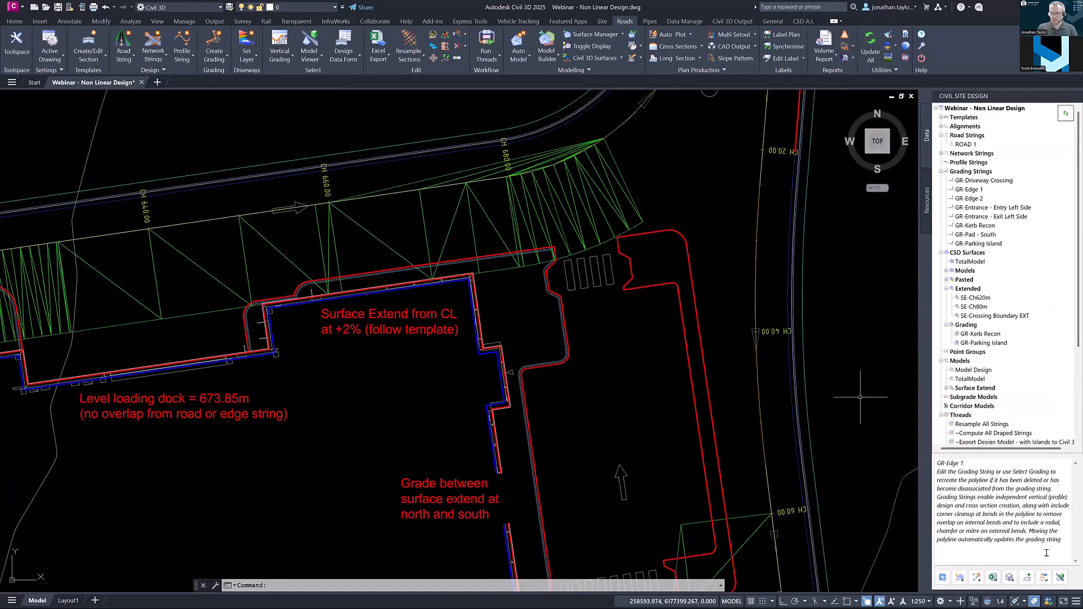
click(1060, 578)
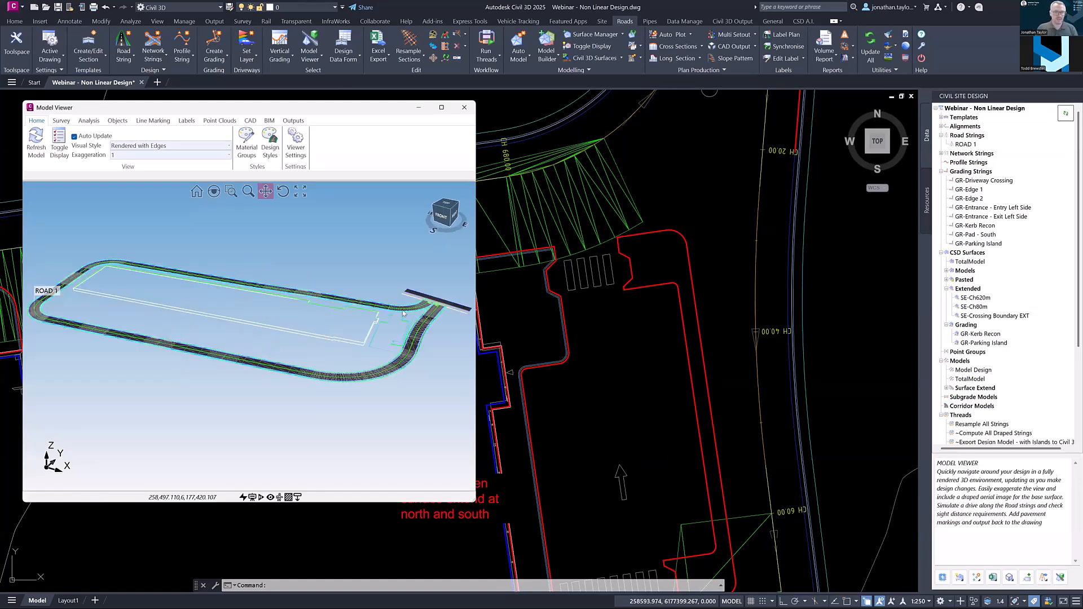
scroll(350, 291, up, 5)
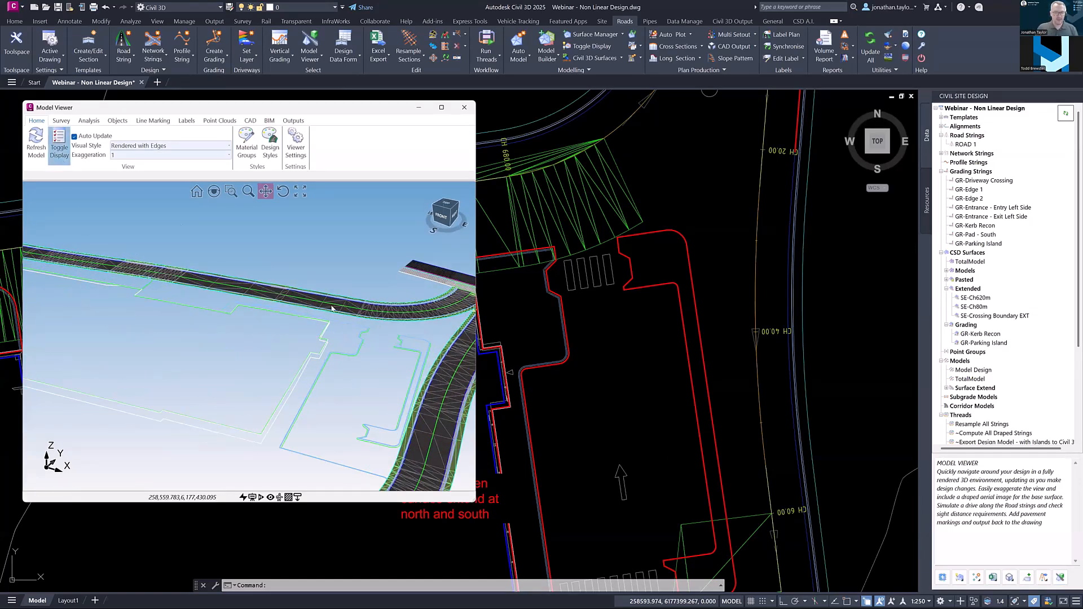
click(424, 216)
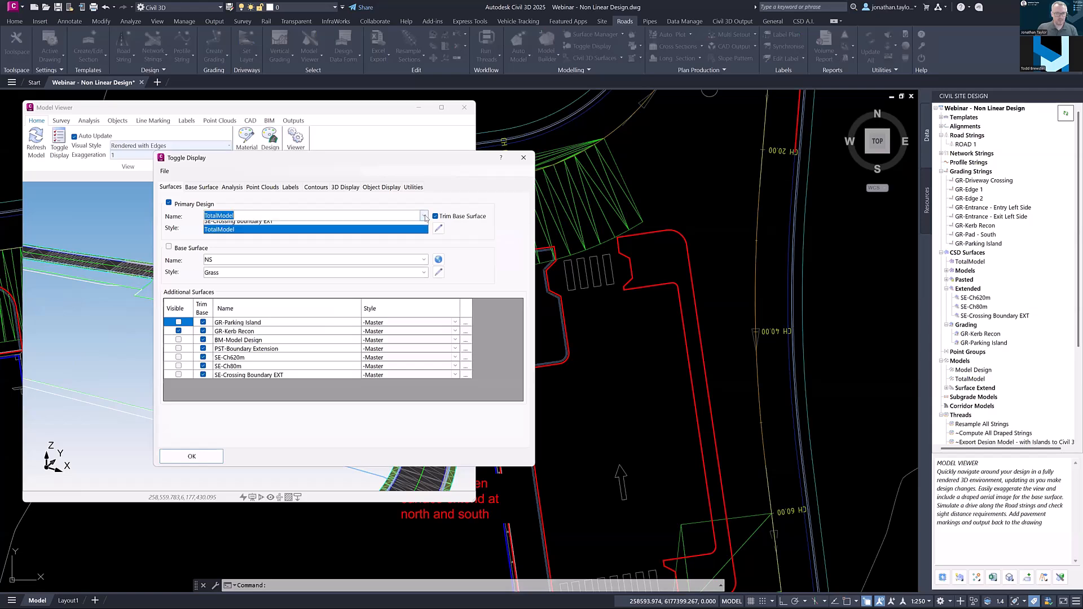
click(259, 224)
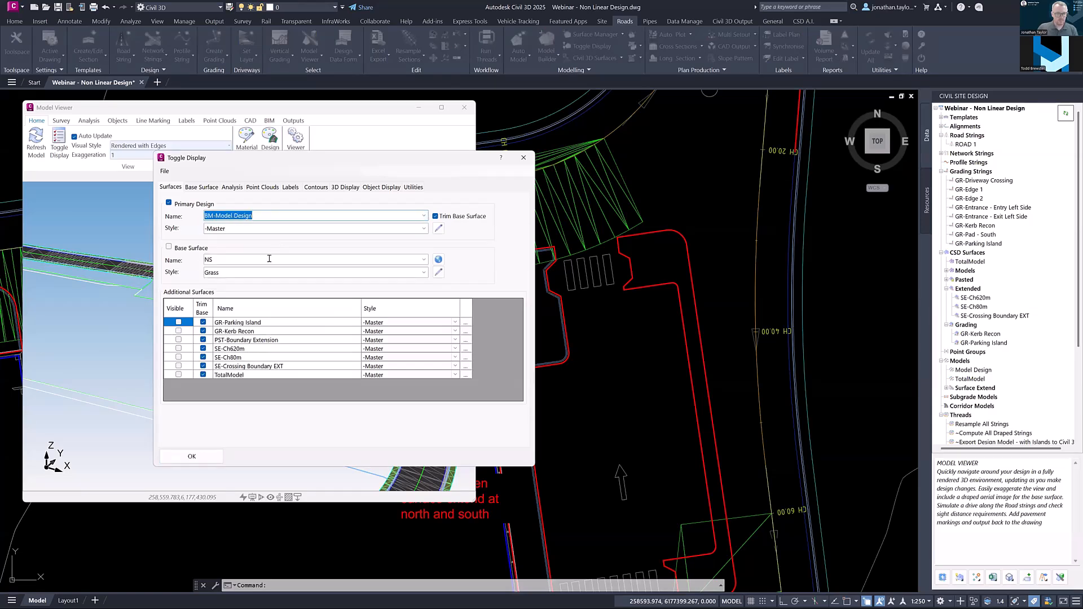
click(213, 455)
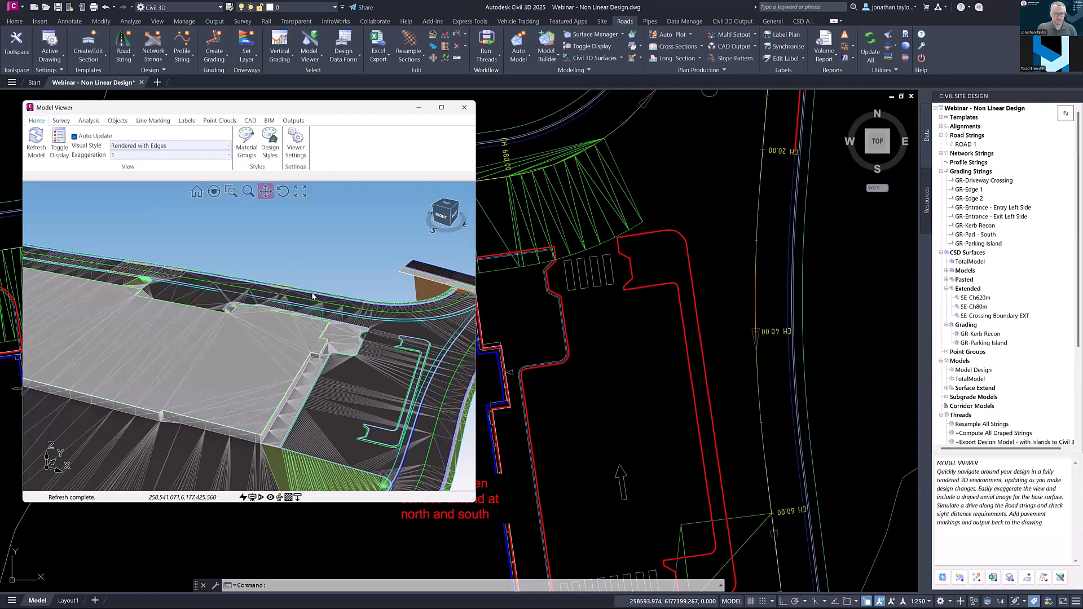
Orbit and zoom the 3D model to inspect the graded kerb at the driveway crossing.
scroll(312, 296, up, 4)
drag(135, 287, 212, 316)
scroll(156, 301, up, 3)
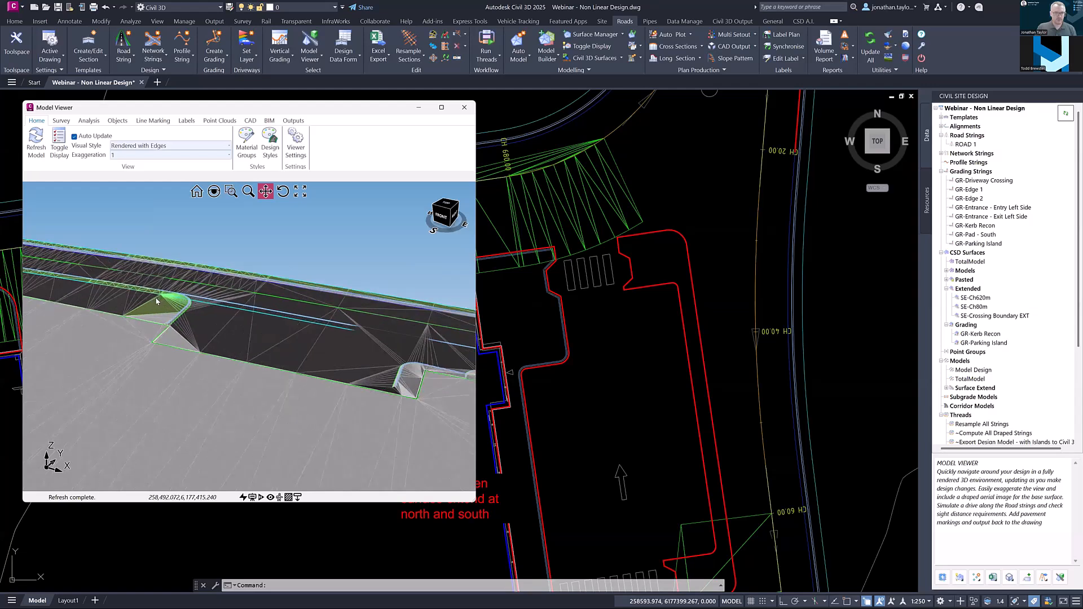
scroll(156, 301, up, 3)
middle_drag(214, 322, 193, 300)
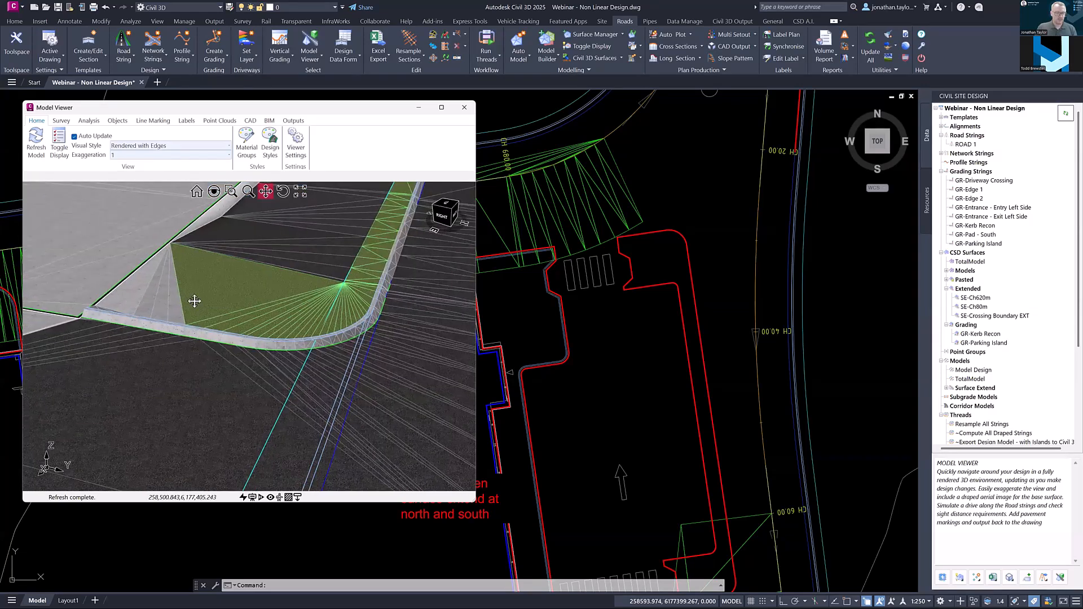
drag(193, 299, 263, 308)
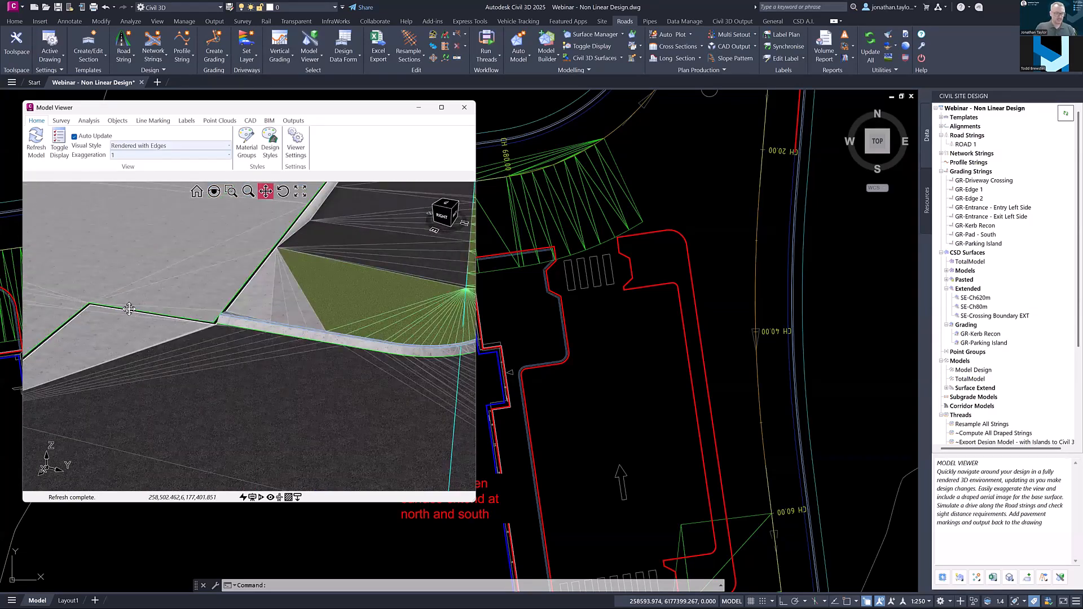
drag(338, 348, 228, 364)
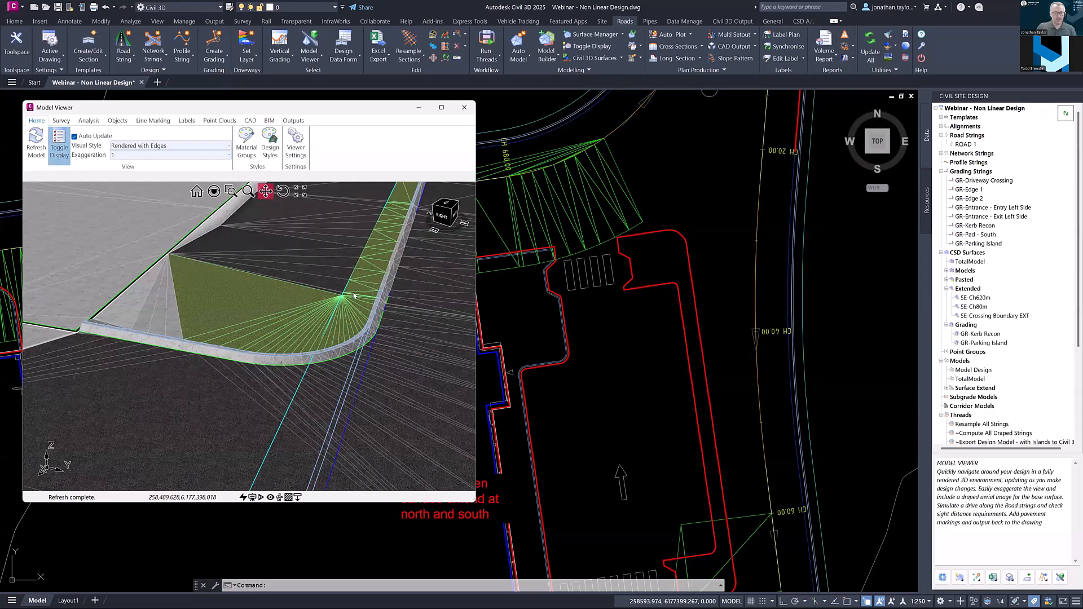
In the Model Viewer display settings, show the model strings of Model Design.
click(60, 147)
click(380, 188)
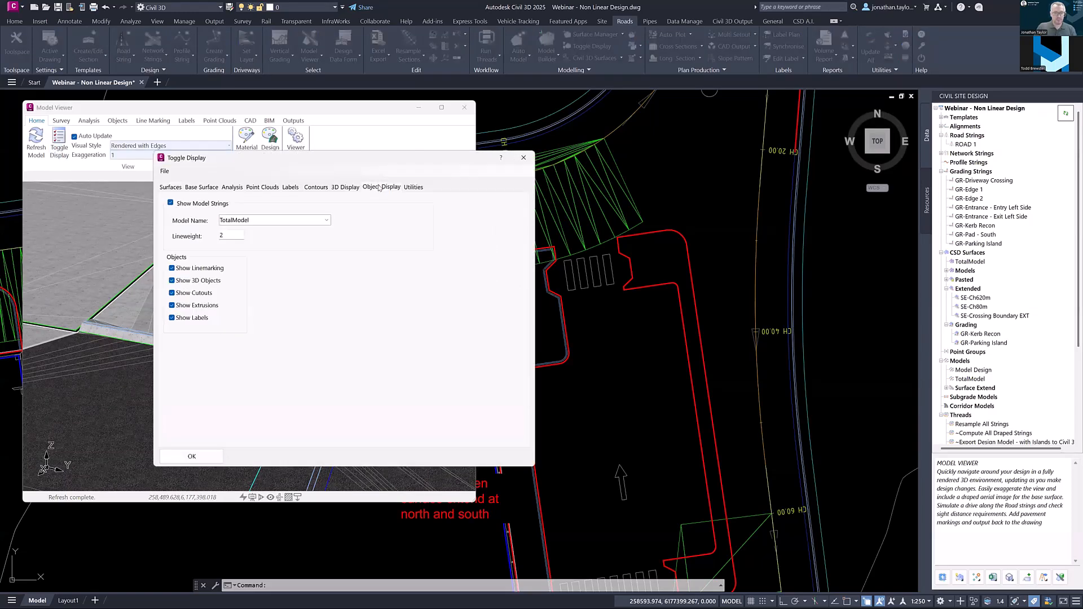
click(326, 221)
click(295, 242)
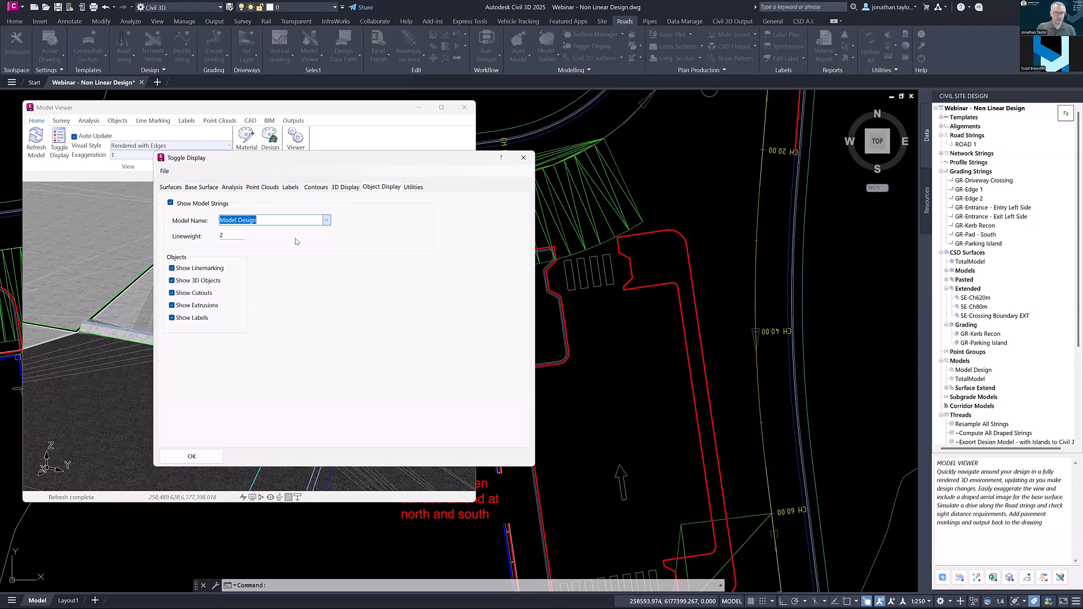
click(217, 462)
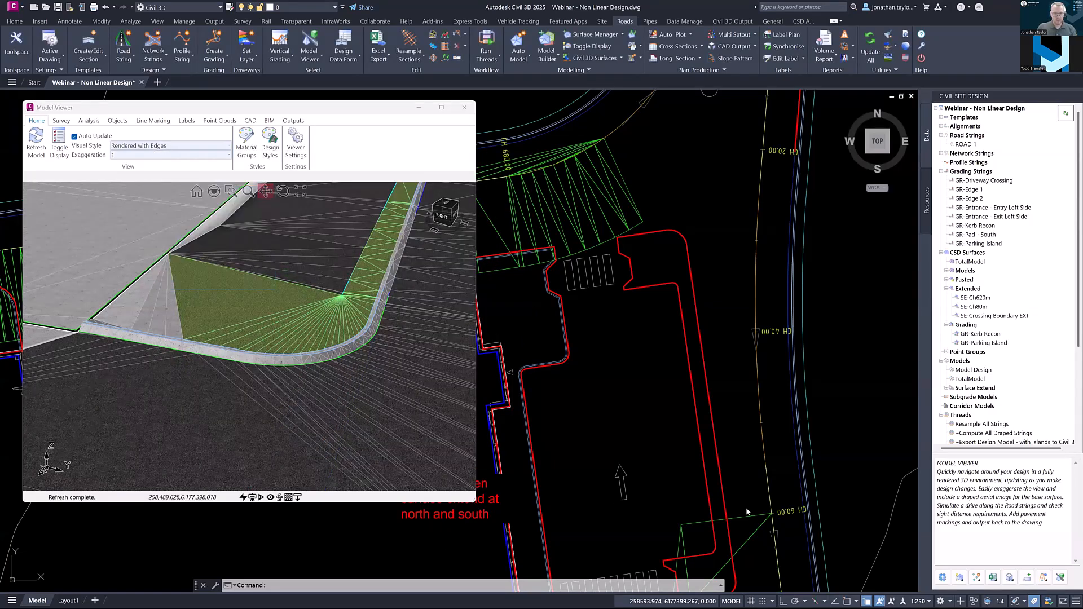
Enlarge the Model Viewer, inspect the kerb return along the loading dock, and minimise the viewer.
scroll(414, 366, down, 3)
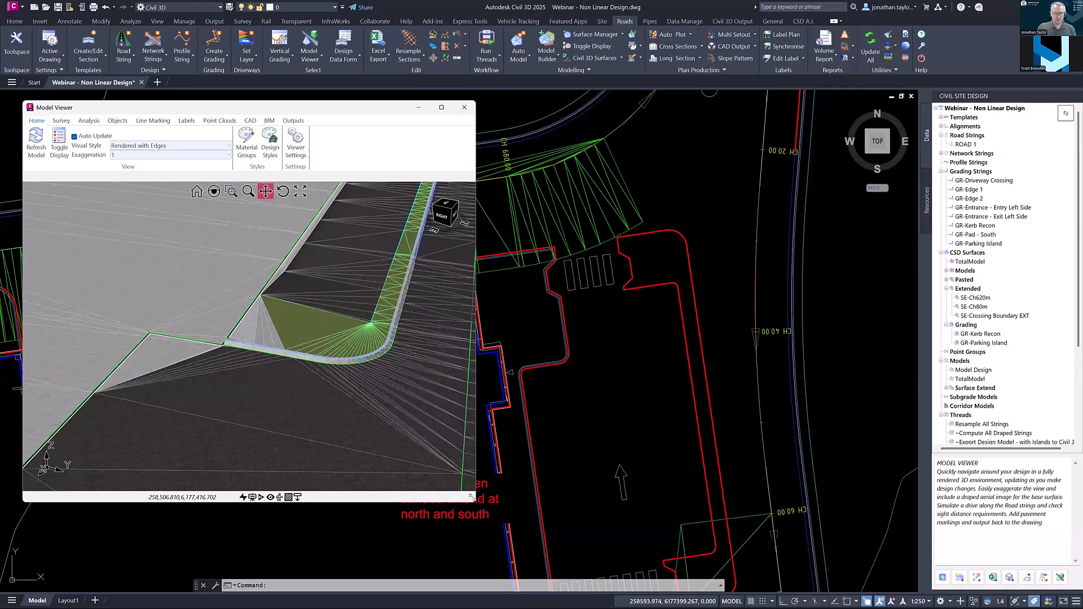
drag(475, 502, 740, 524)
drag(578, 327, 554, 401)
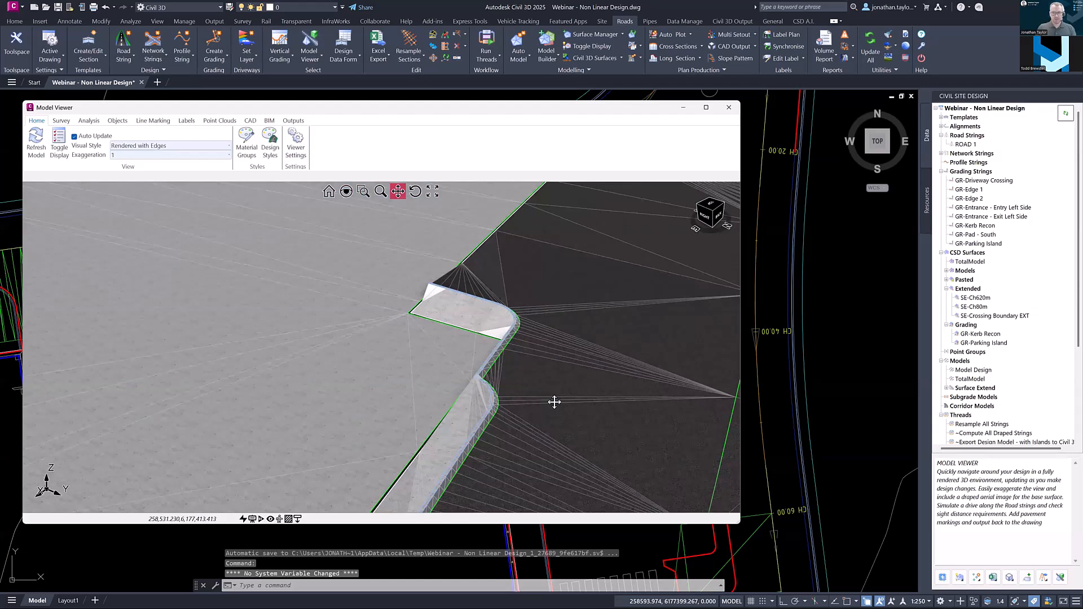
click(683, 107)
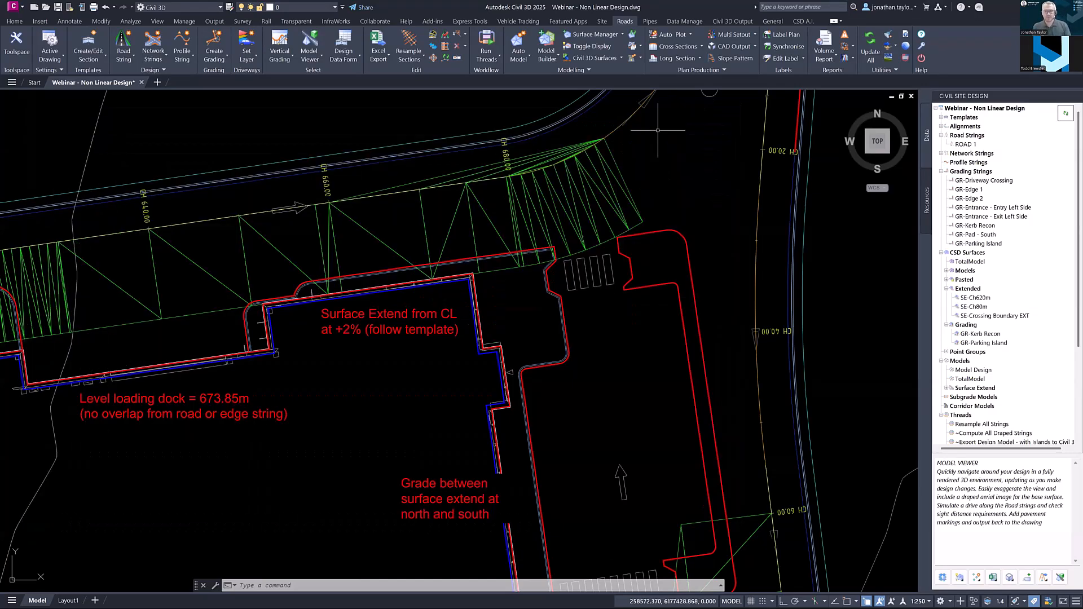
Open grading string GR-Edge 2 in the vertical grading editor to review its profile, then close it.
scroll(355, 345, down, 4)
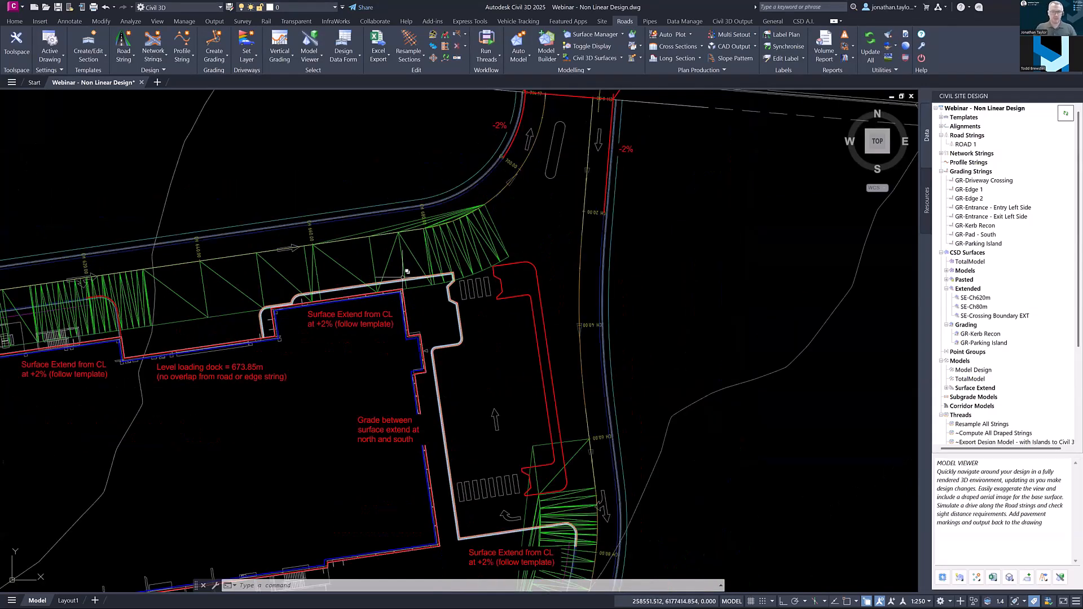
mouse_move(971, 201)
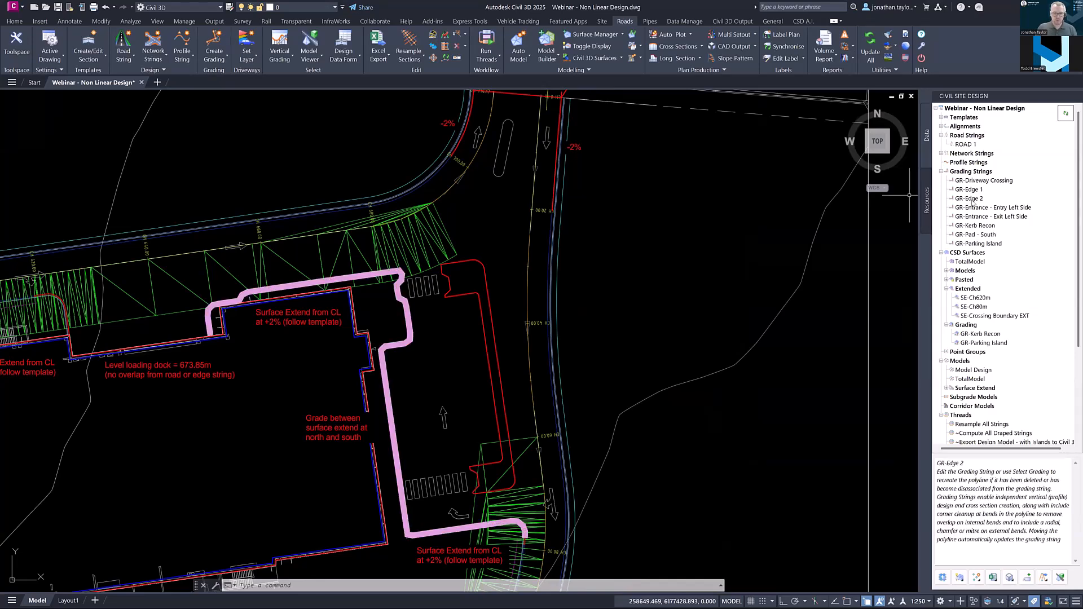
right_click(971, 201)
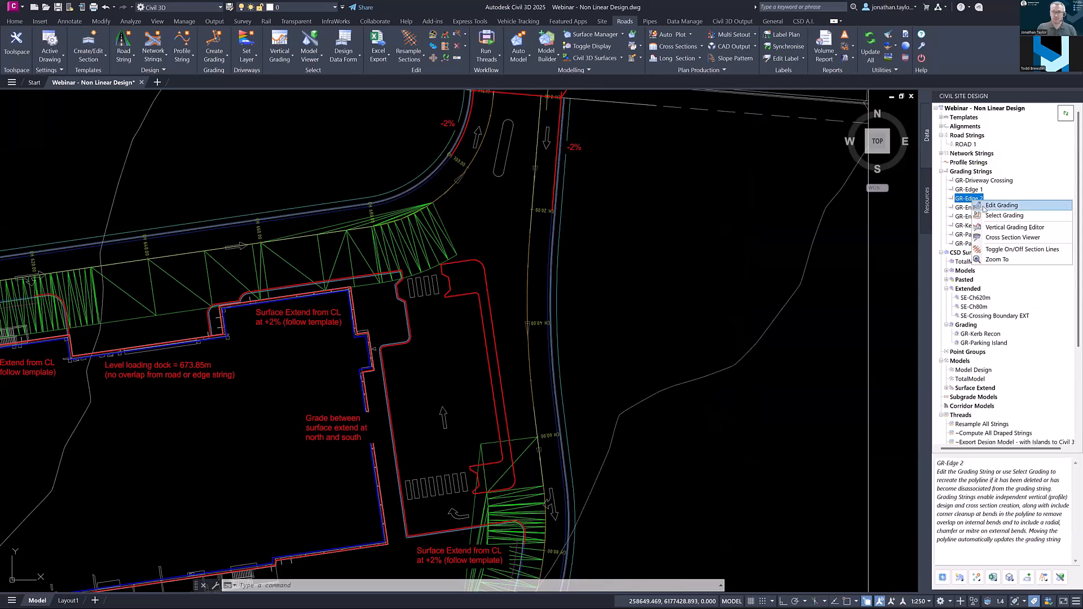
click(1009, 228)
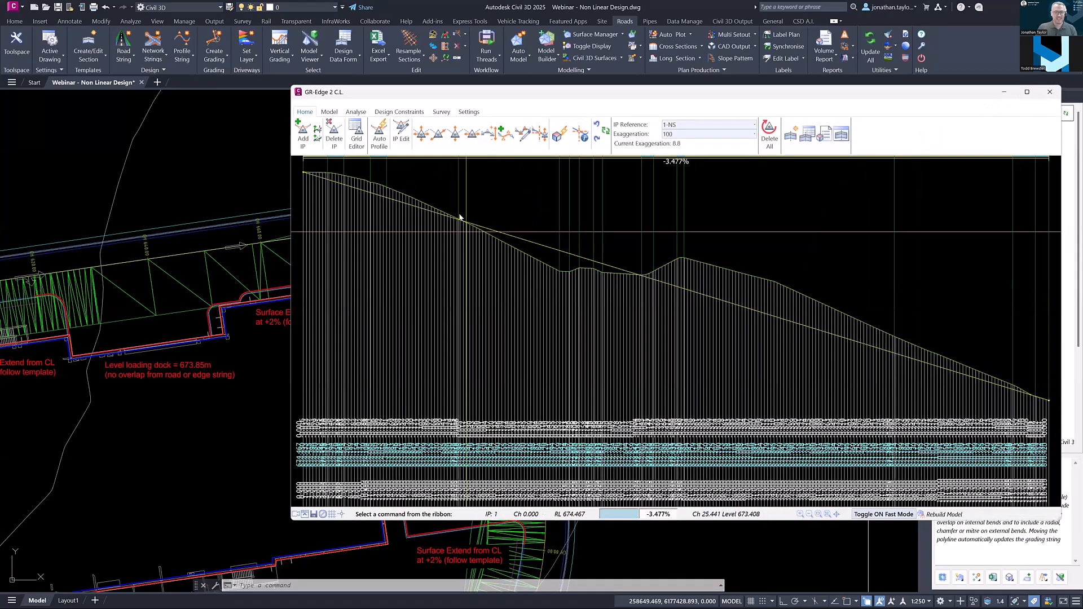
scroll(564, 265, up, 3)
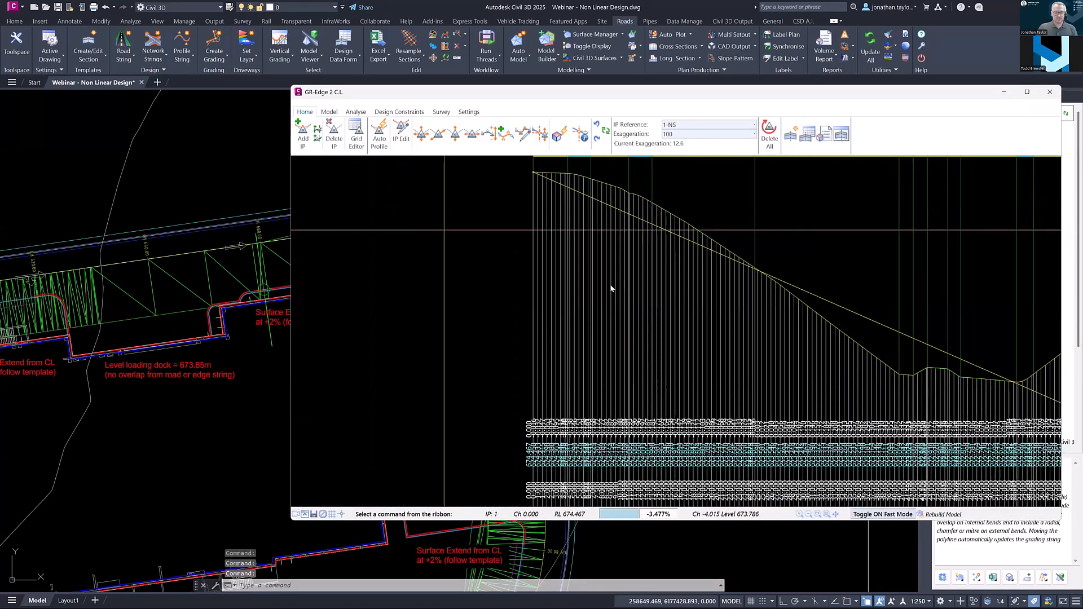
middle_drag(656, 258, 604, 258)
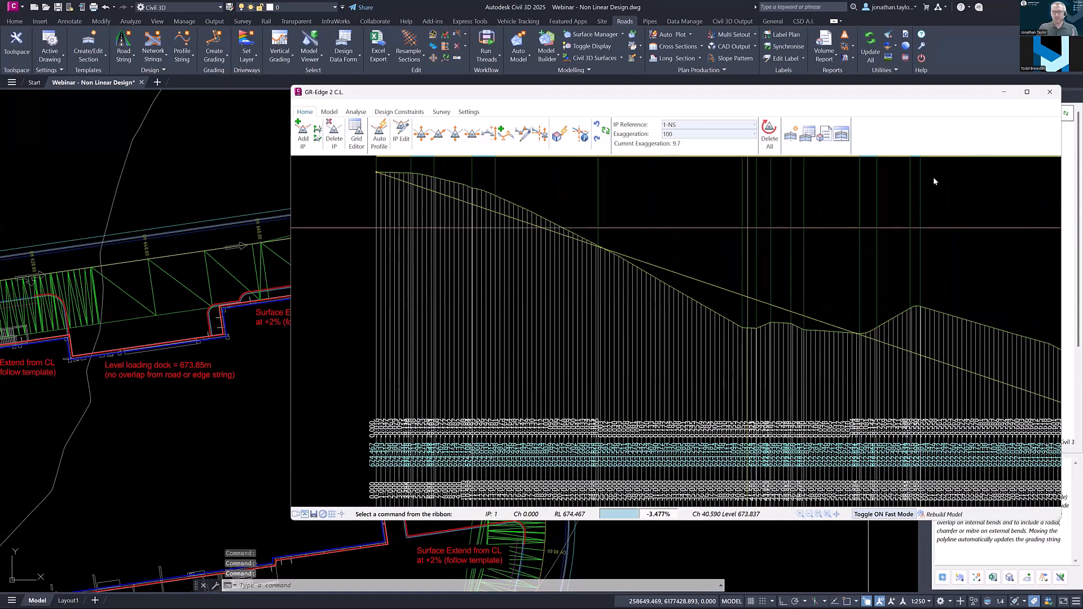
click(1049, 92)
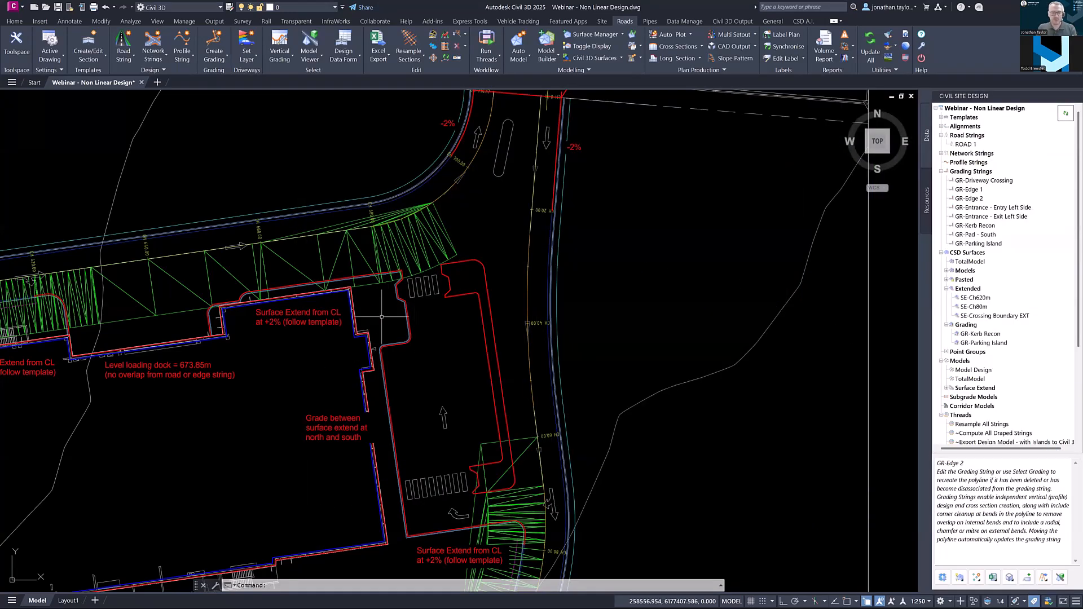
Zoom in on the driveway crossing at the east end of the loading dock in plan.
scroll(382, 317, up, 3)
middle_drag(373, 318, 525, 319)
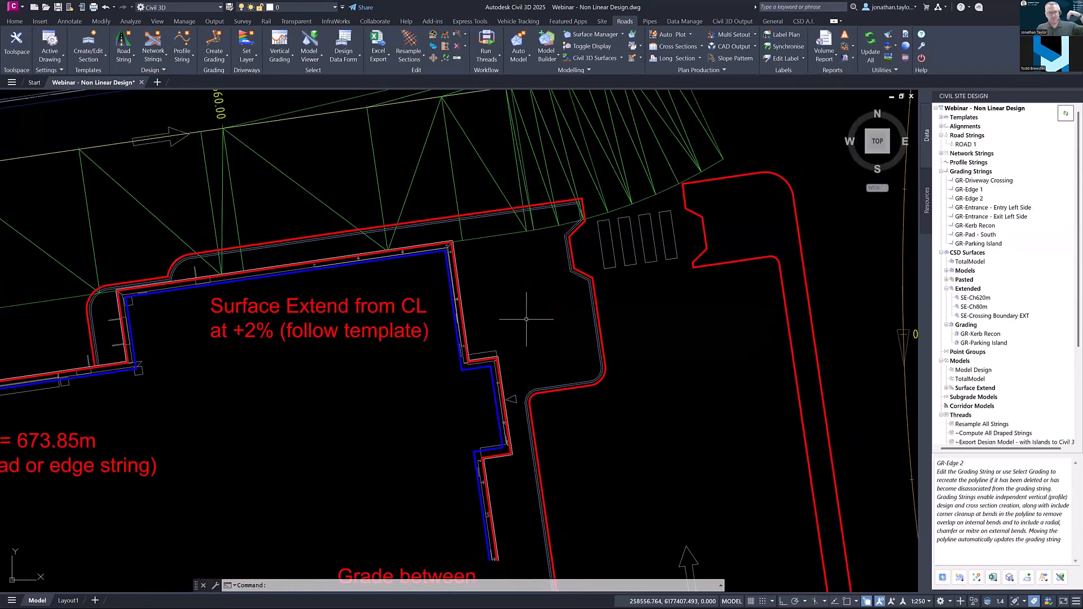
mouse_move(525, 319)
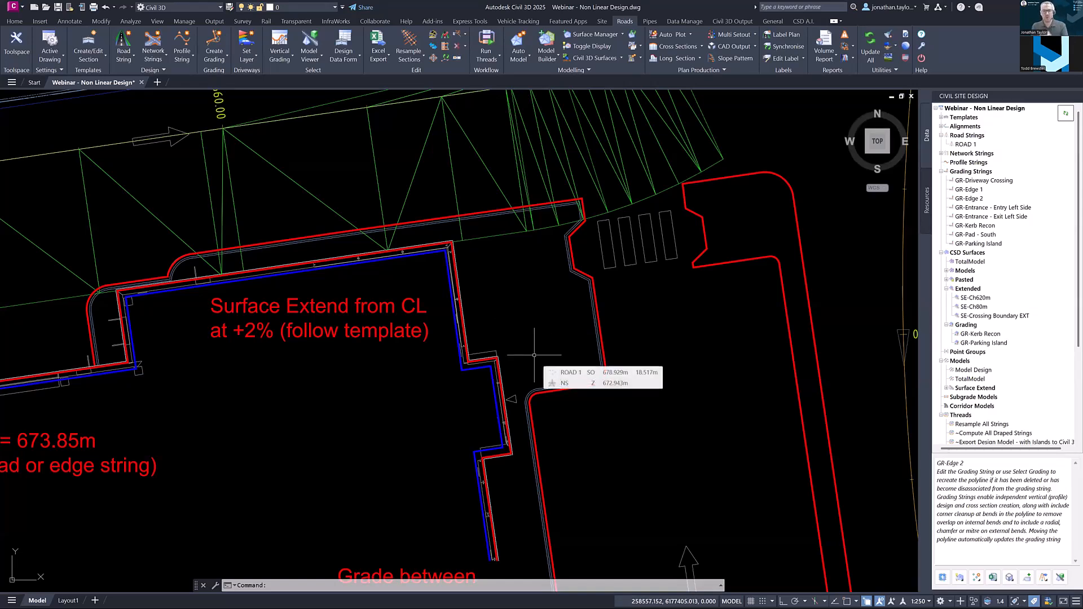
scroll(534, 356, up, 4)
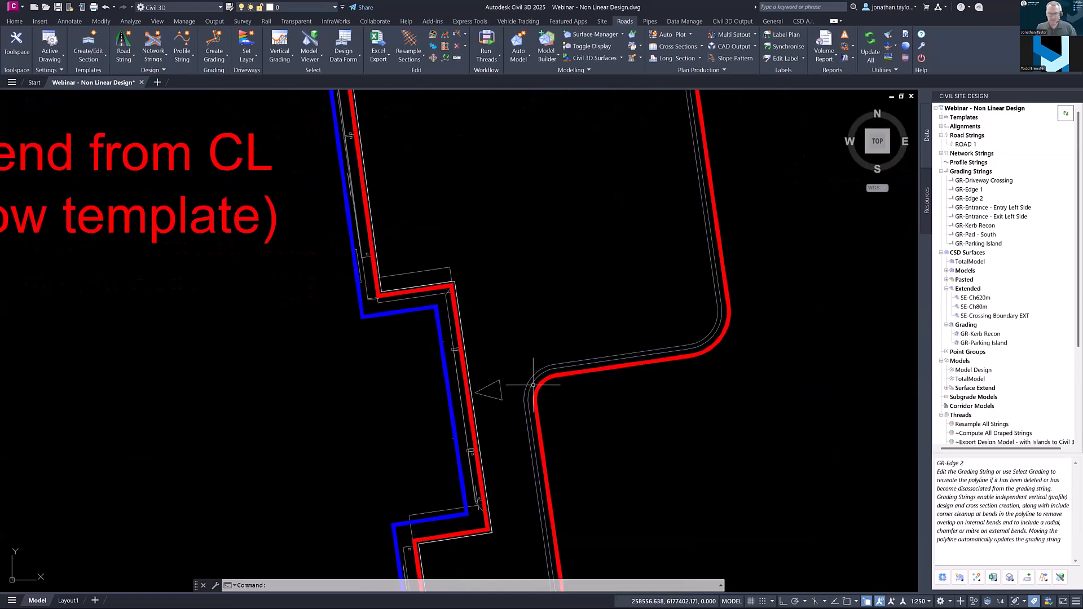
scroll(537, 376, down, 4)
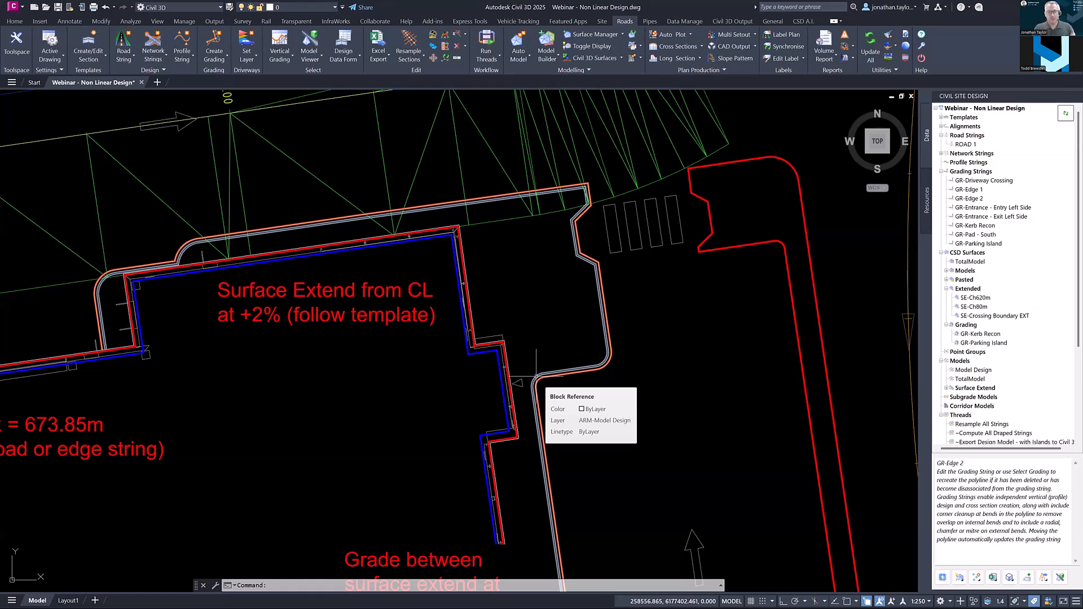
Turn on the section lines of grading string GR-Edge 2 and regenerate the drawing.
middle_drag(572, 347, 676, 357)
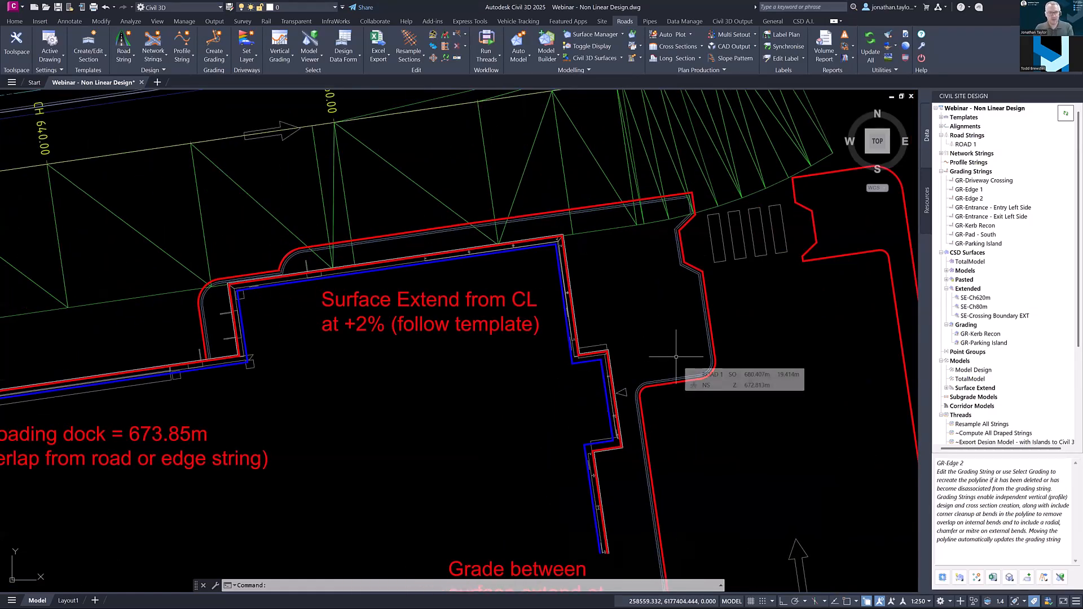
scroll(190, 286, up, 3)
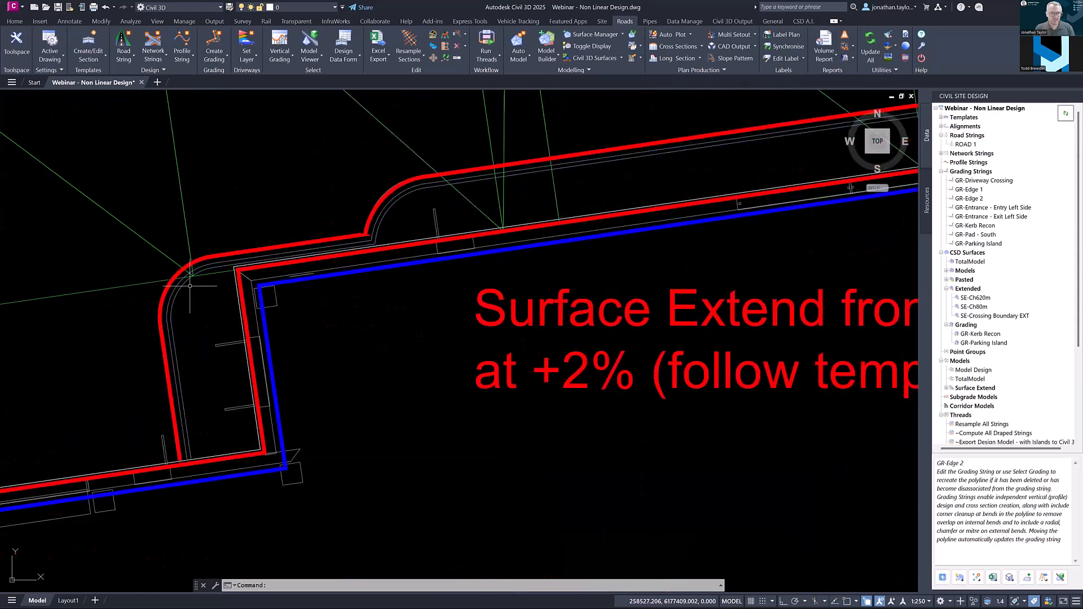
scroll(356, 202, down, 3)
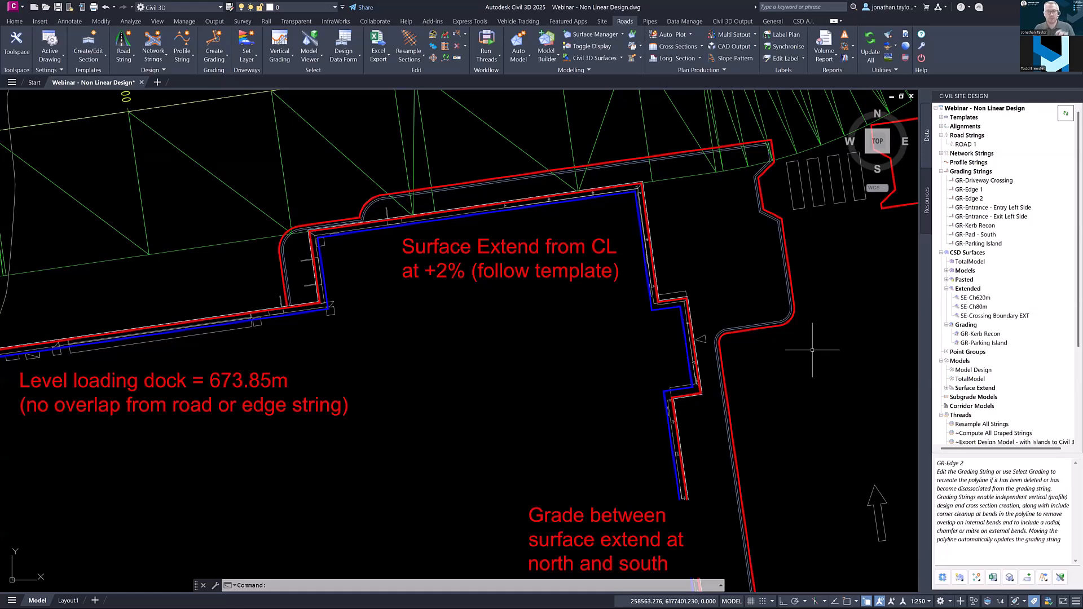
scroll(368, 201, up, 5)
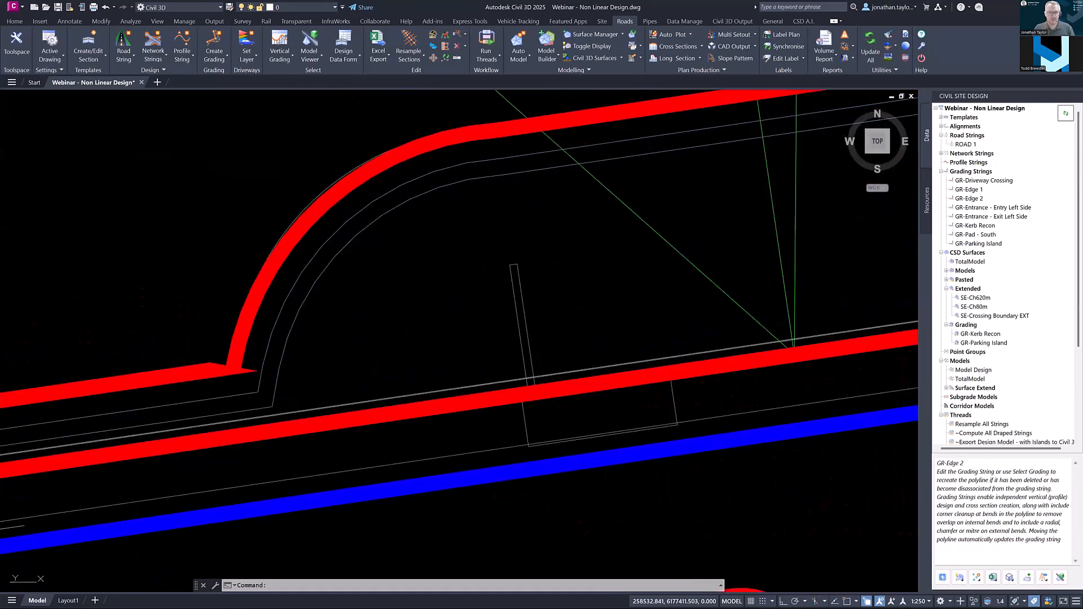
click(370, 203)
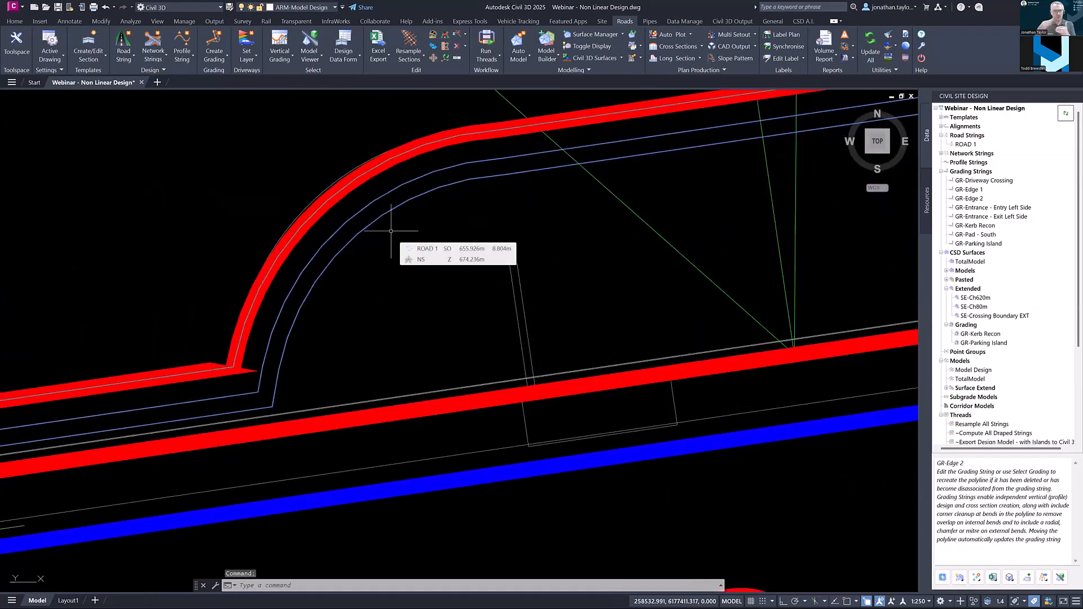
right_click(967, 198)
click(992, 248)
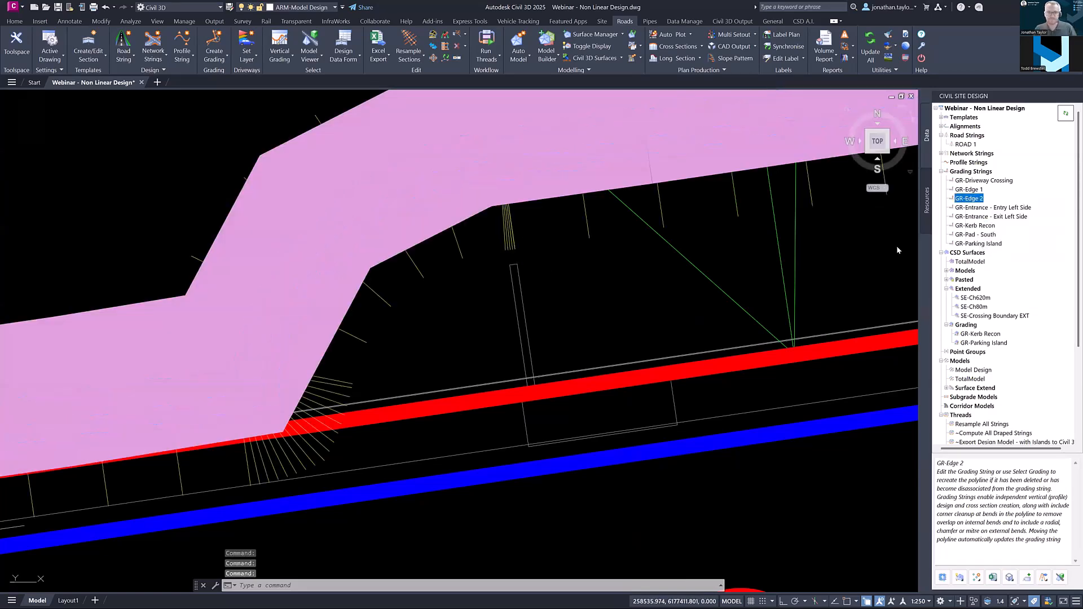
text(RE)
key(Return)
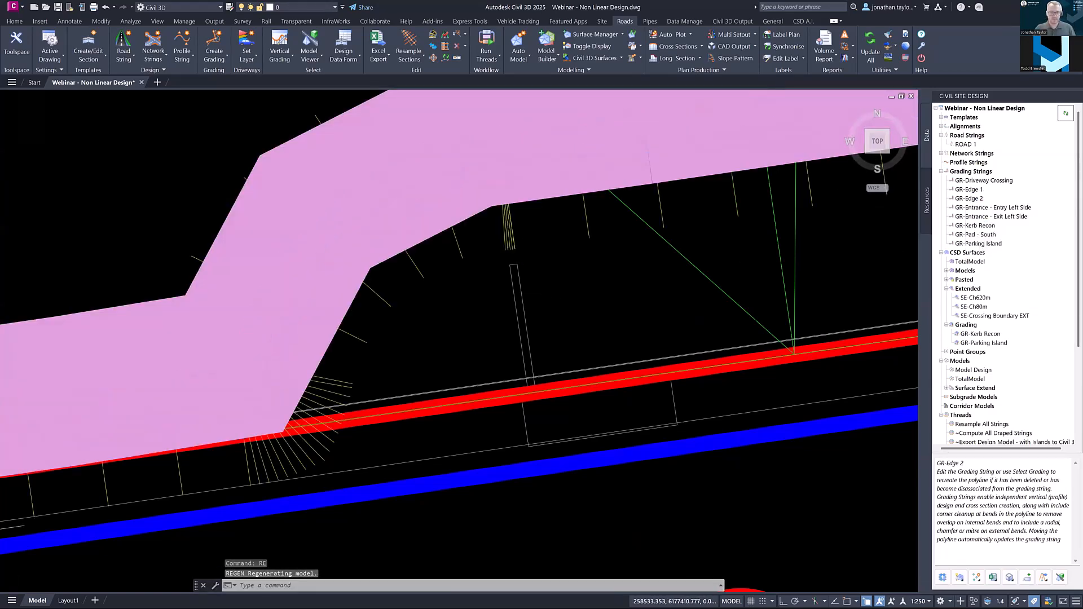
Examine the GR-Edge 2 section lines around the kerb returns at the driveway crossing.
scroll(443, 310, down, 3)
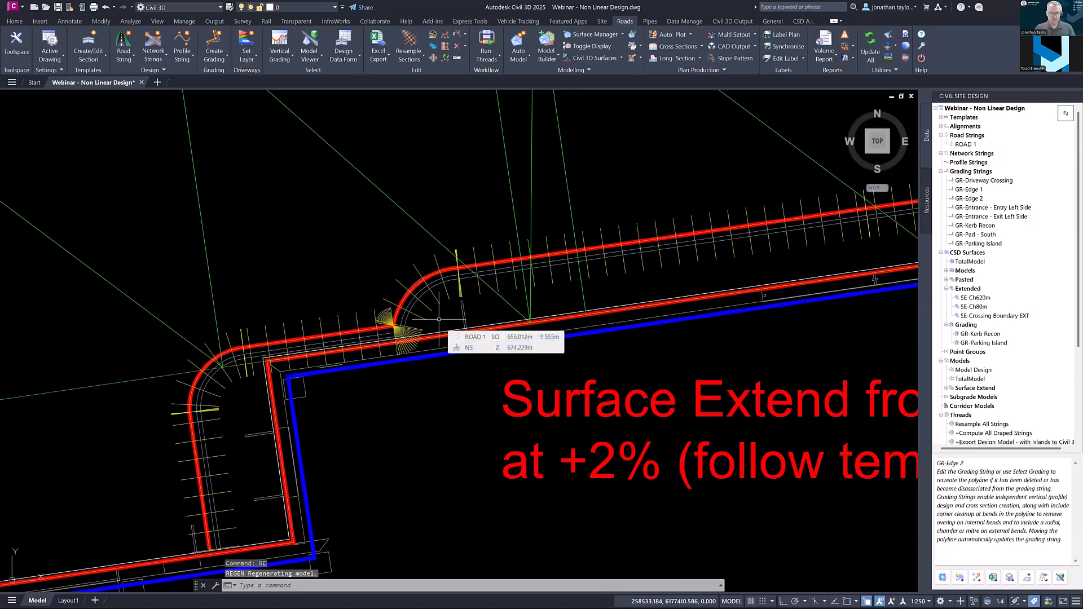
scroll(439, 319, up, 3)
scroll(434, 317, up, 5)
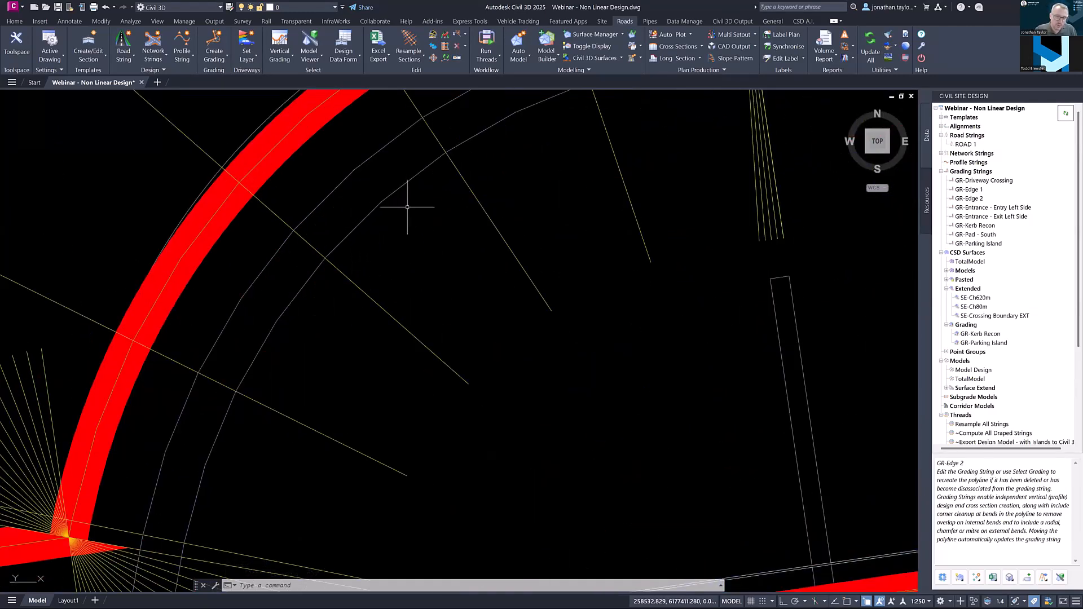
scroll(380, 258, down, 5)
scroll(380, 261, down, 4)
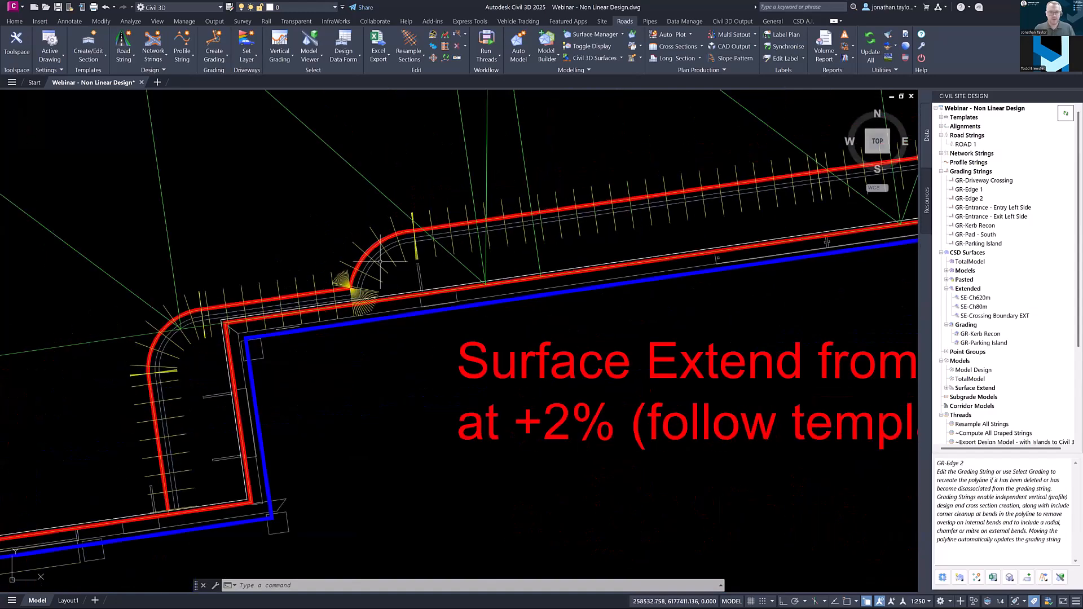
middle_drag(666, 311, 35, 198)
scroll(689, 528, up, 4)
scroll(600, 424, up, 2)
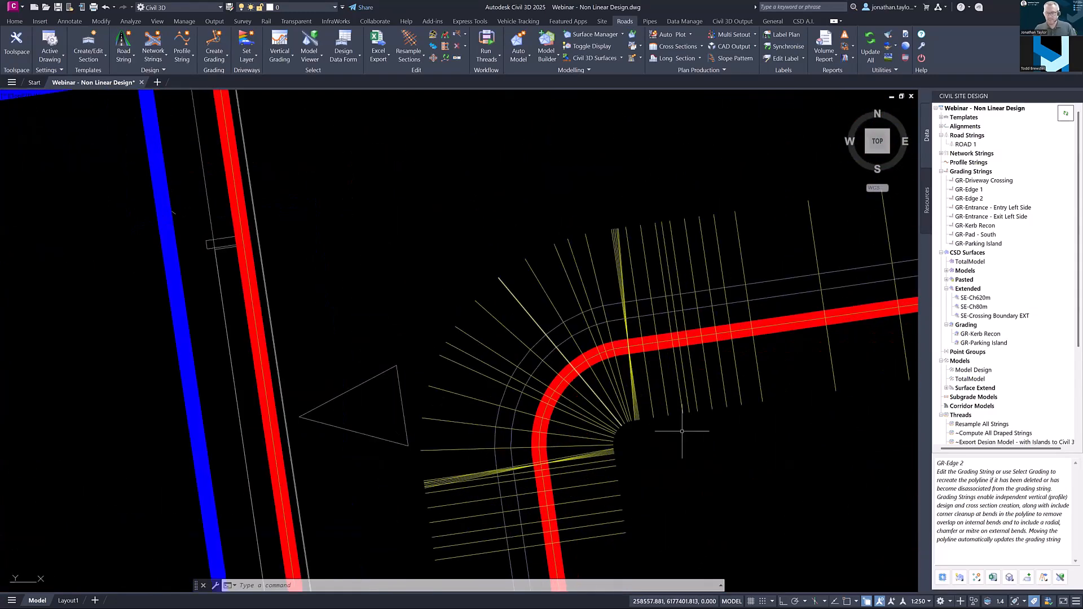
middle_drag(683, 431, 468, 359)
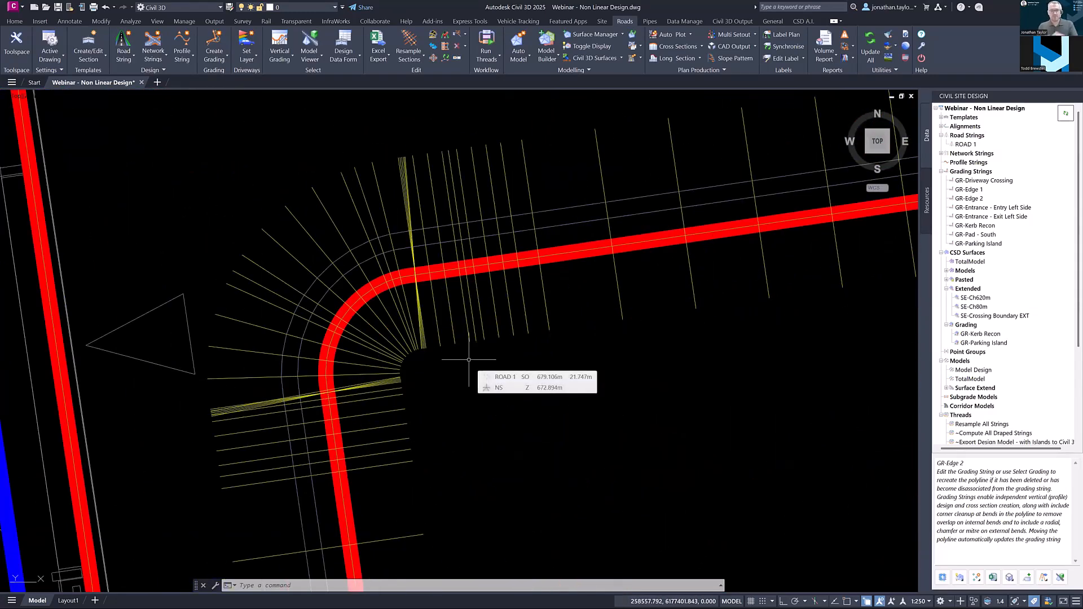
scroll(469, 359, down, 2)
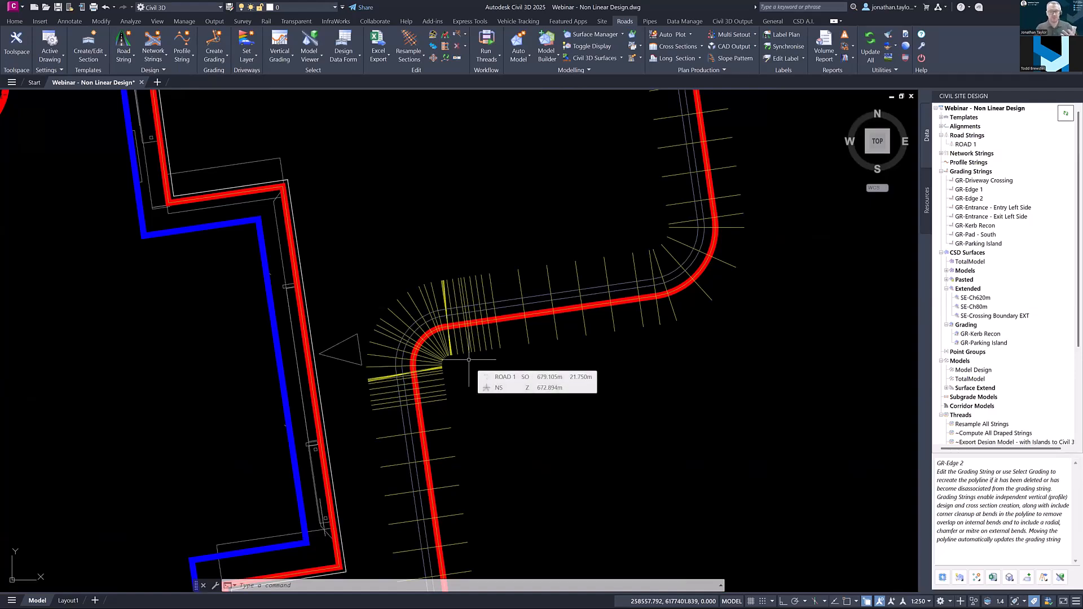
scroll(489, 349, down, 2)
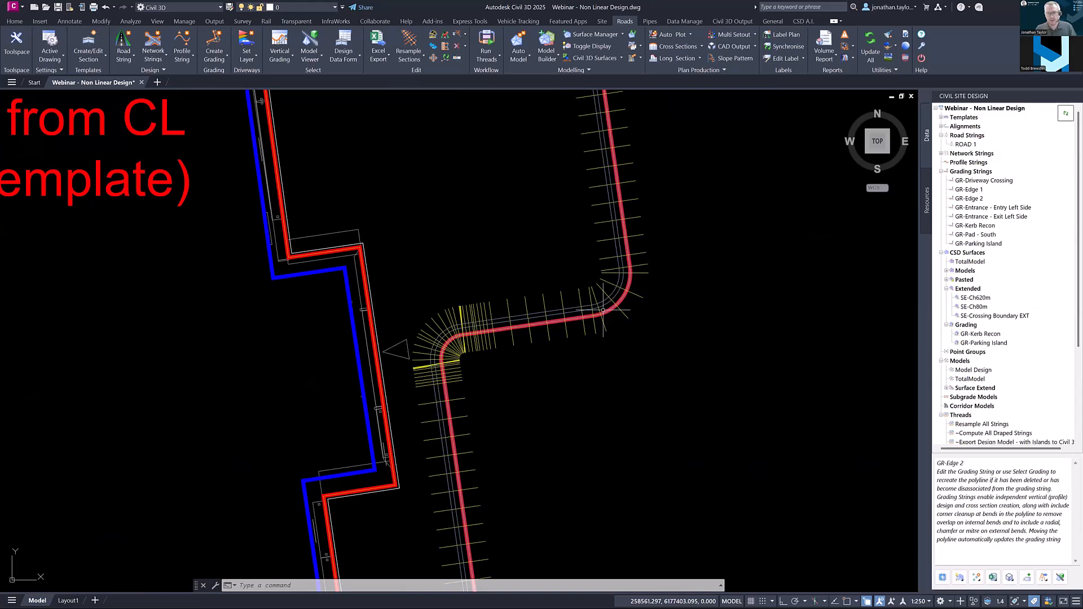
scroll(490, 271, up, 3)
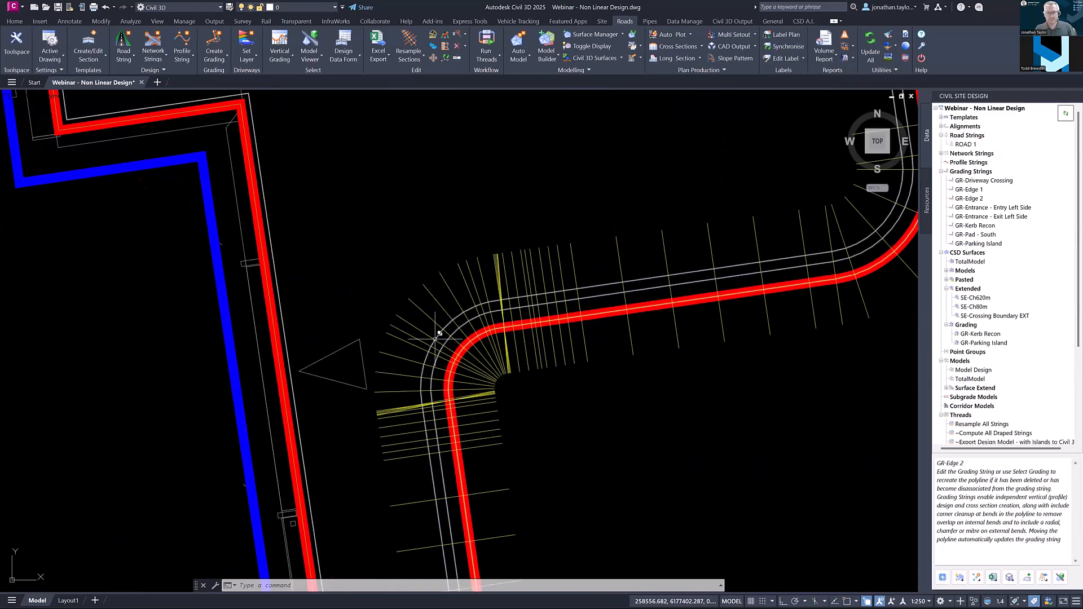
mouse_move(461, 243)
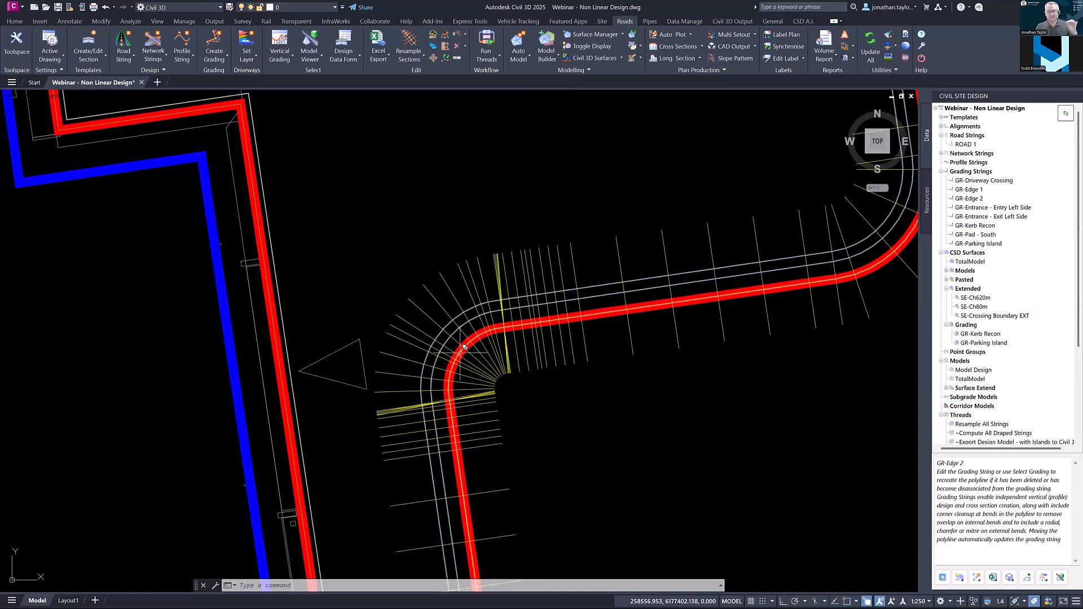
click(966, 144)
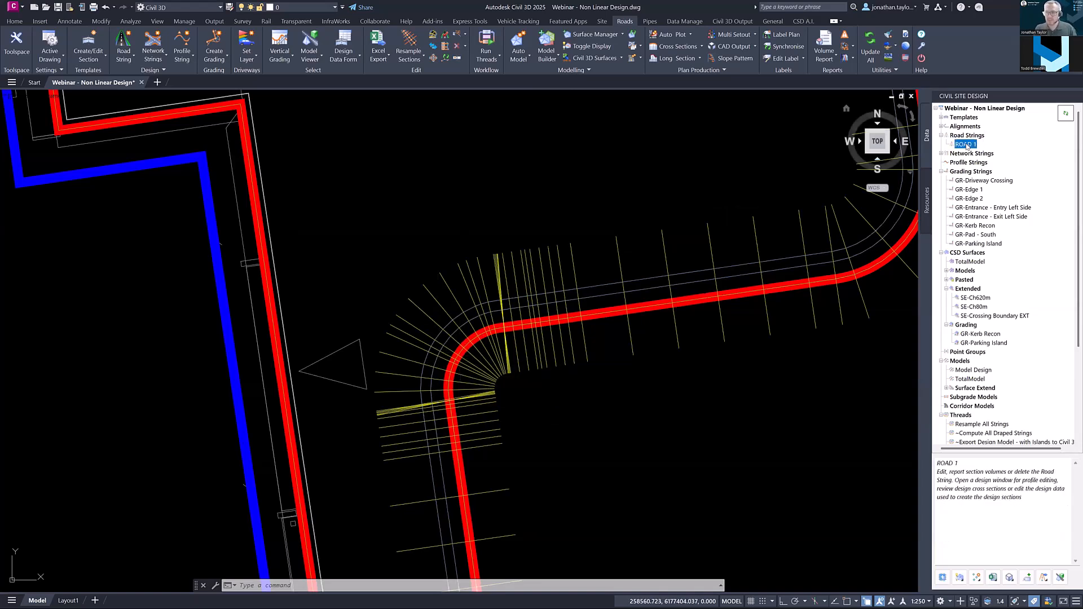
right_click(965, 145)
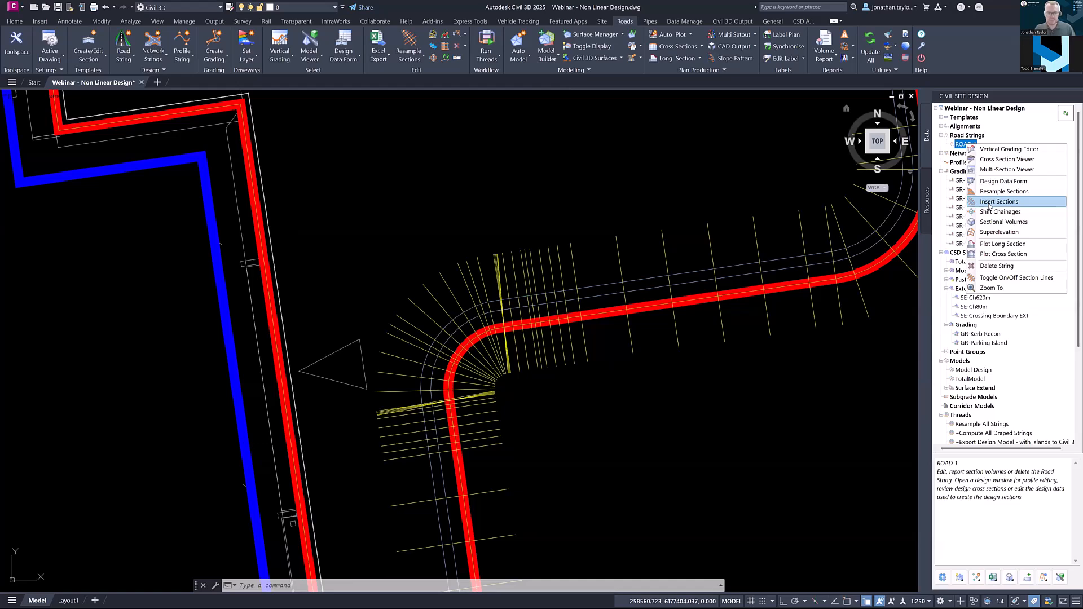
click(989, 202)
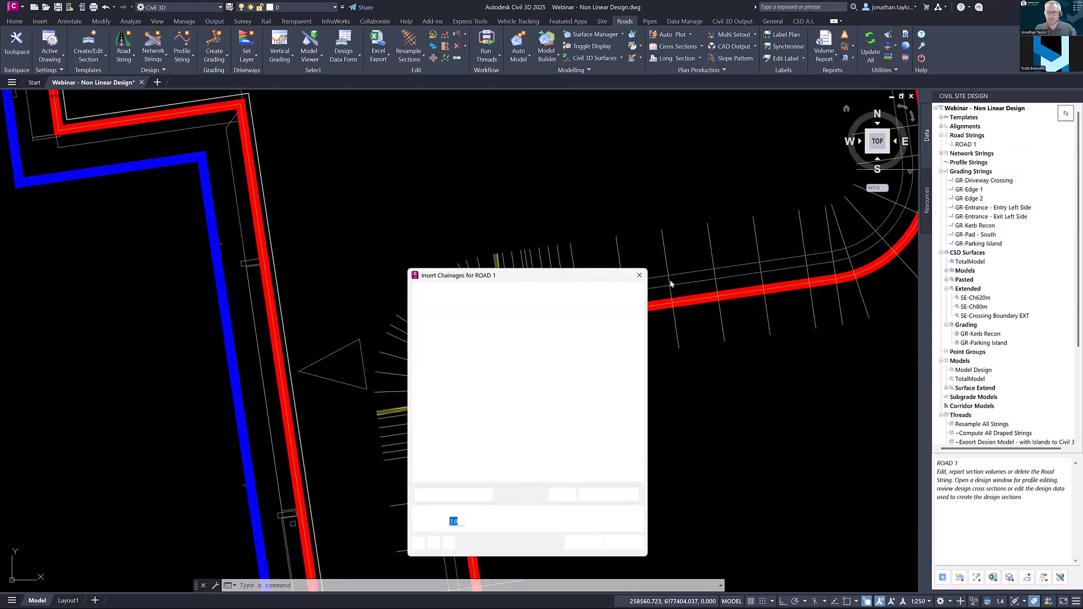
click(639, 276)
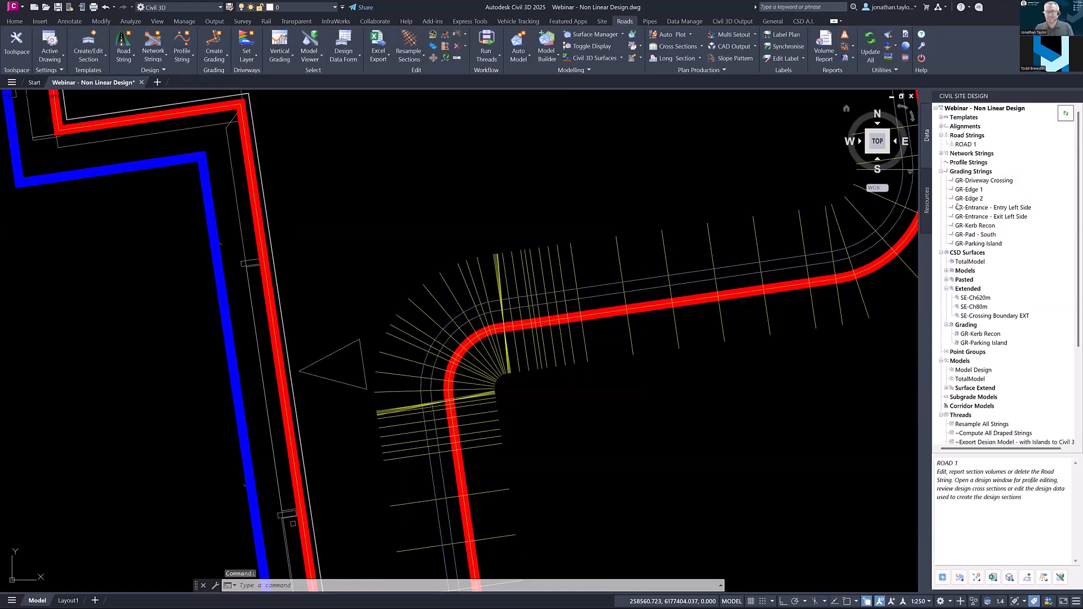
Add an extra section range on GR-Edge 2 around the kerb return, from chainage 57.410 to 60.213 at 0.05 spacing.
click(957, 207)
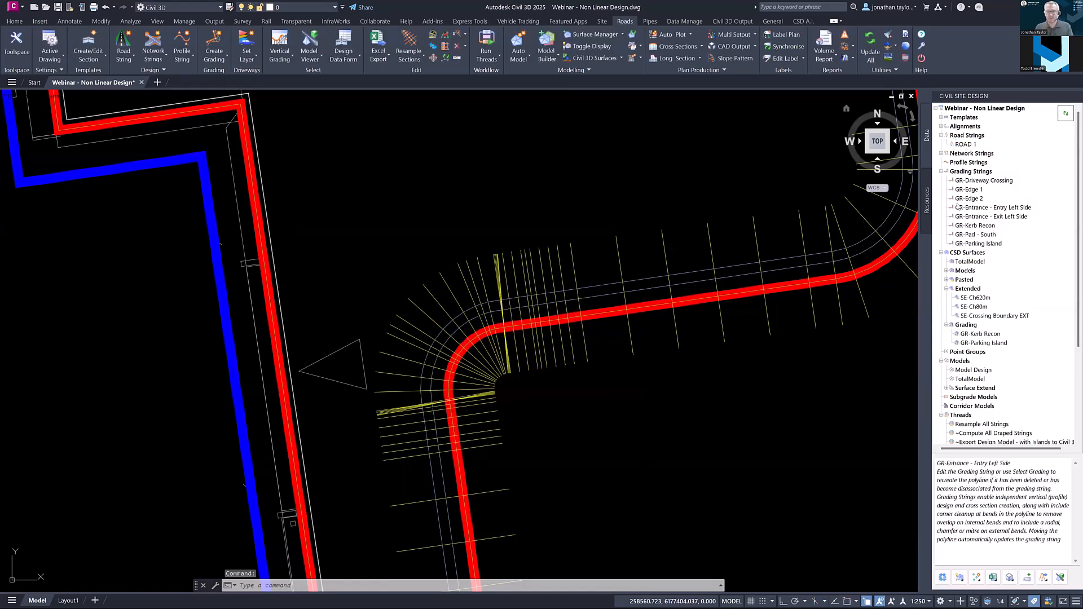
click(408, 59)
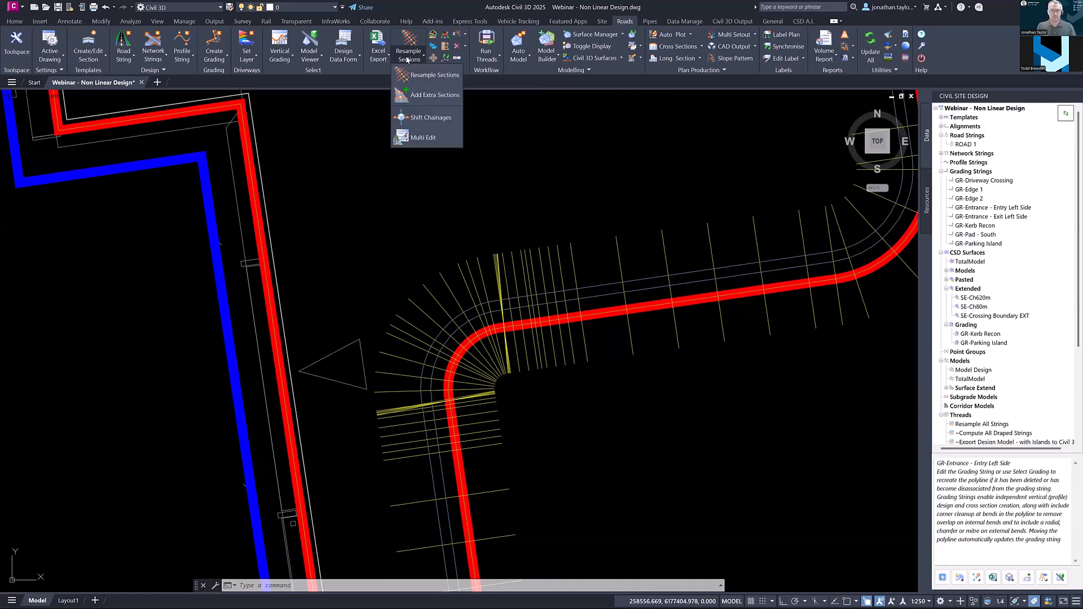
click(436, 96)
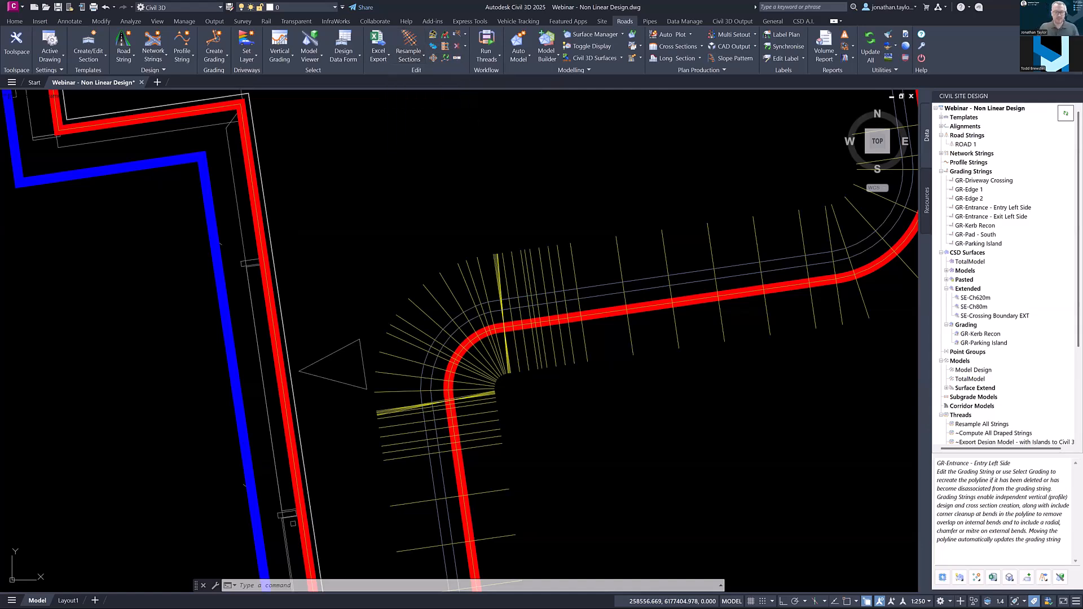
click(463, 346)
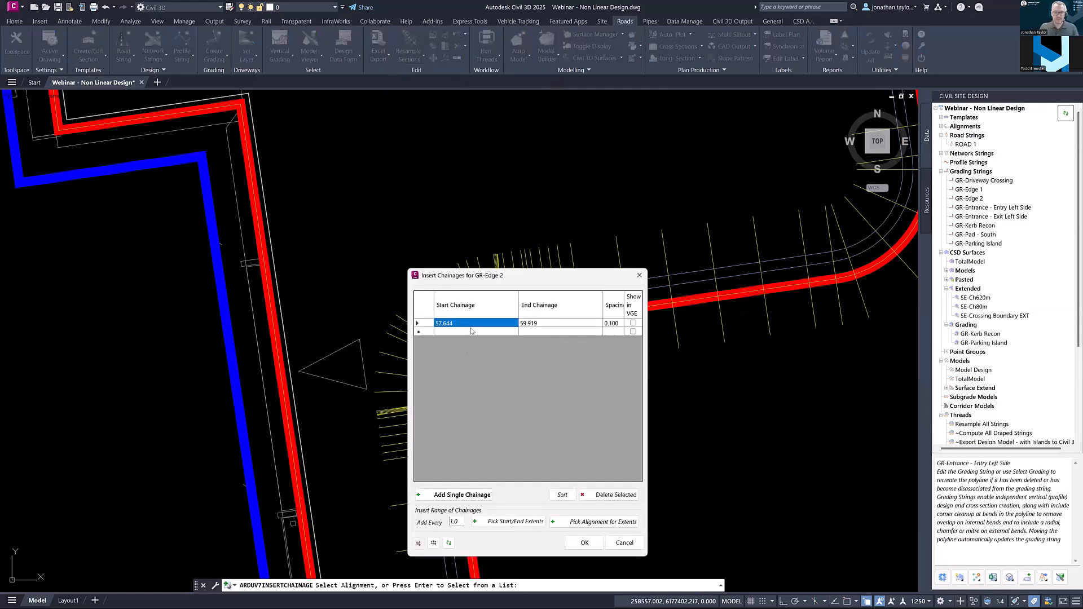
drag(488, 276, 848, 206)
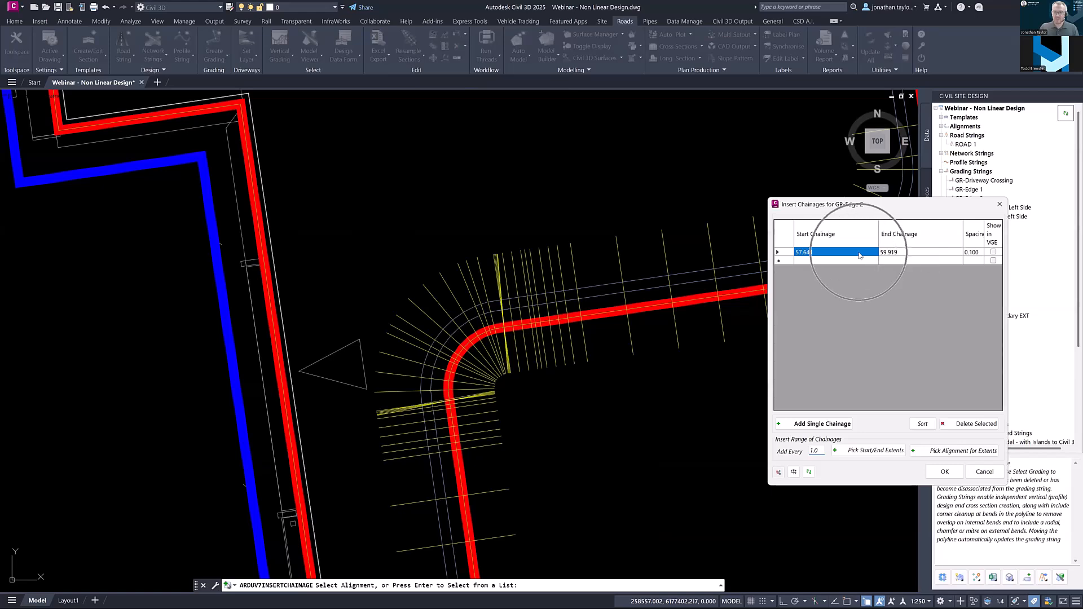
click(879, 452)
click(590, 309)
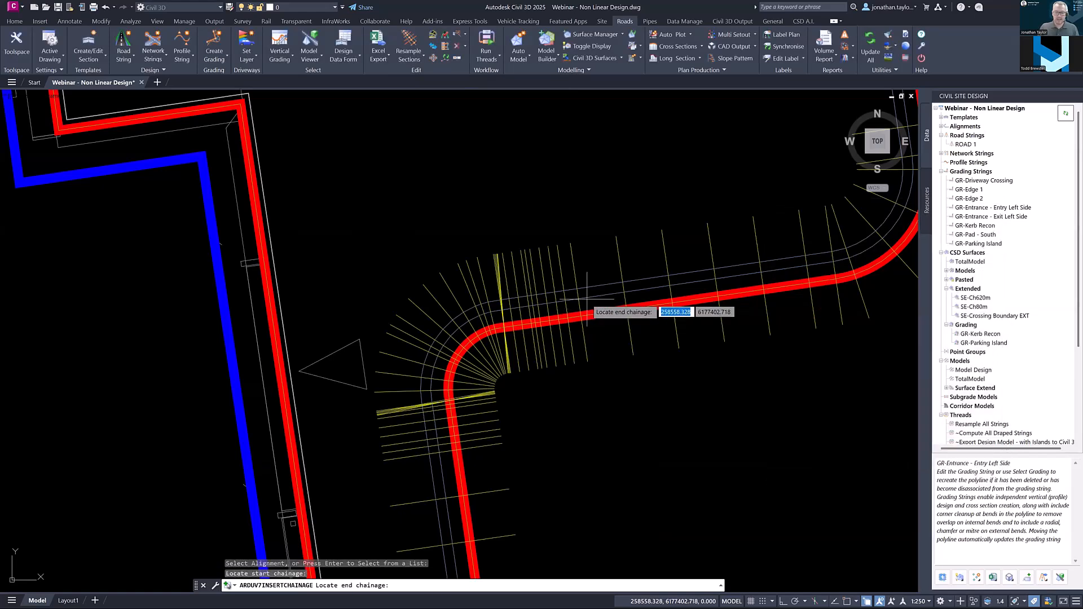
click(484, 475)
click(970, 261)
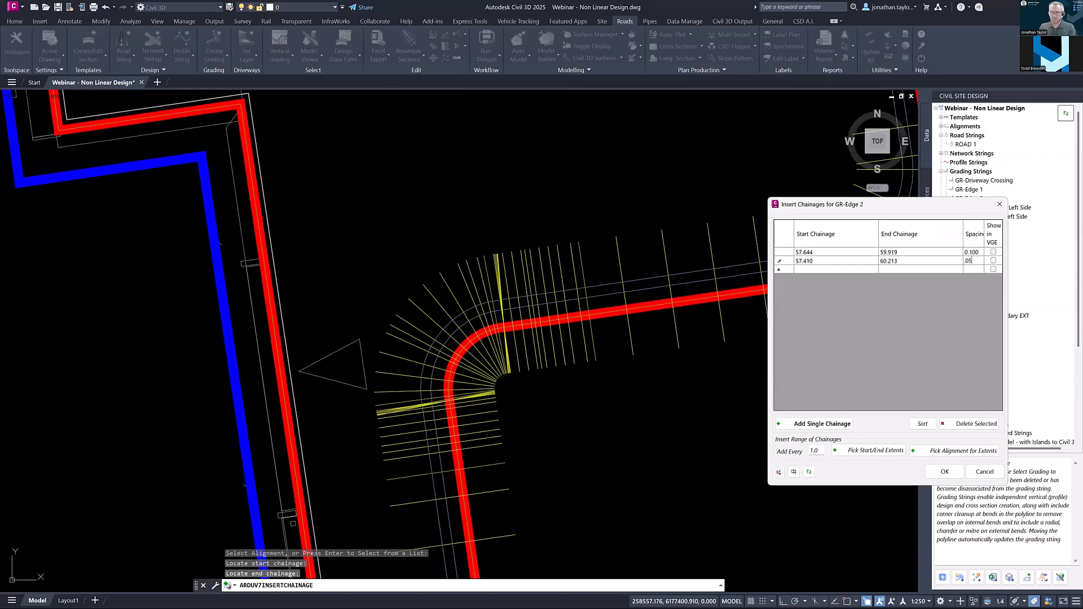
click(808, 472)
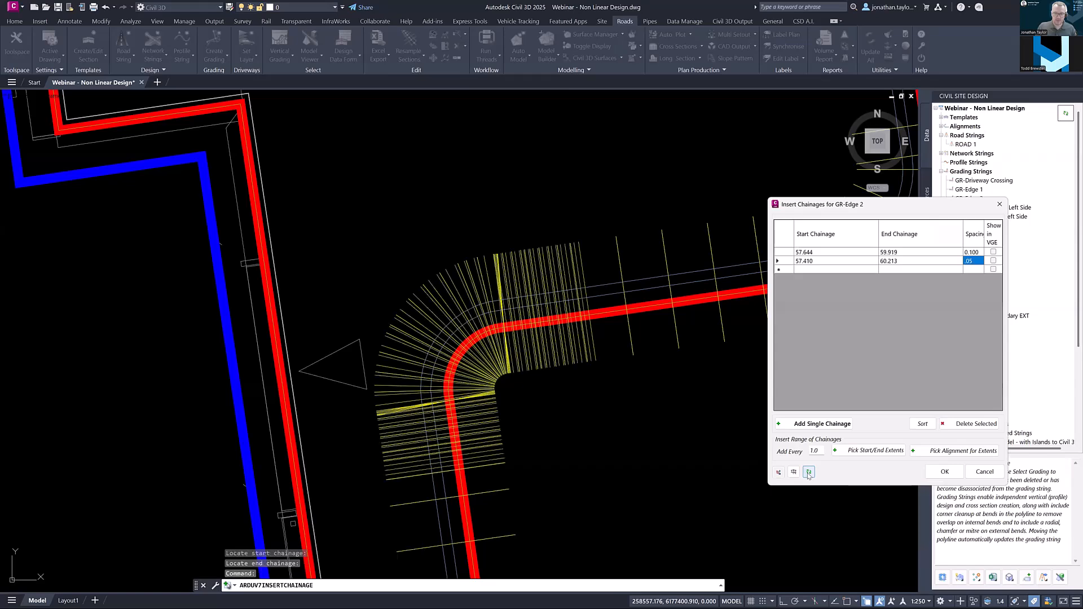
Delete the original chainage range from the list and apply the extra sections.
click(783, 253)
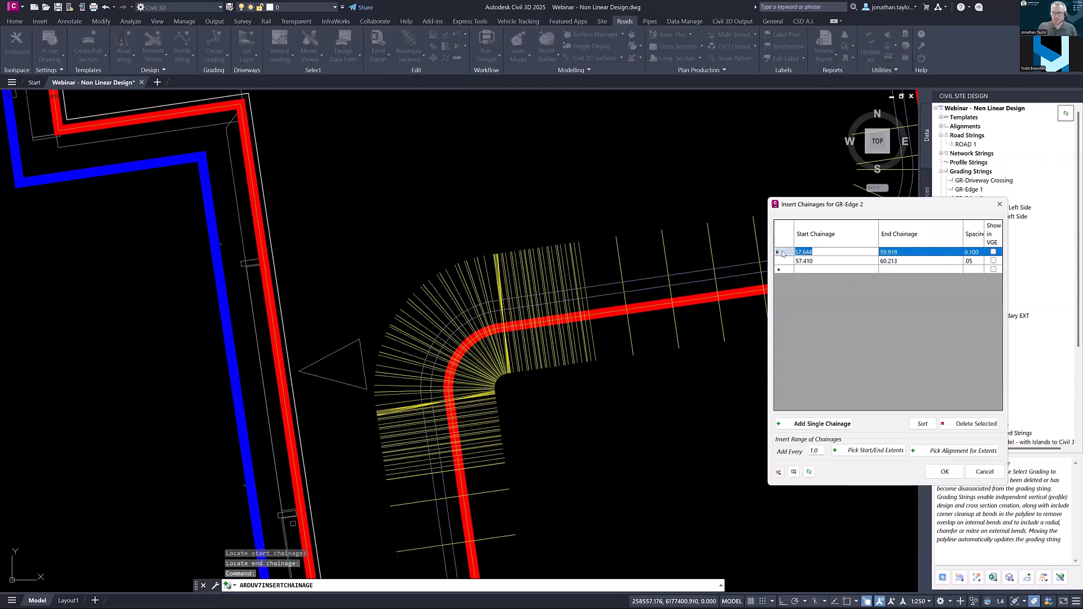
click(976, 424)
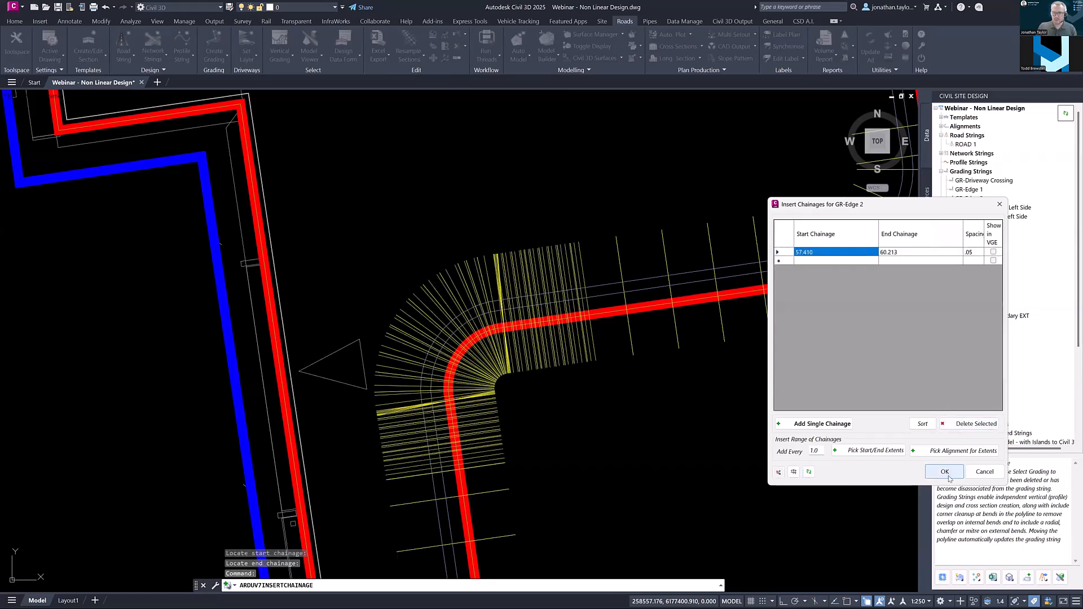
click(944, 472)
Turn off the section lines of grading string GR-Edge 2.
scroll(454, 310, down, 5)
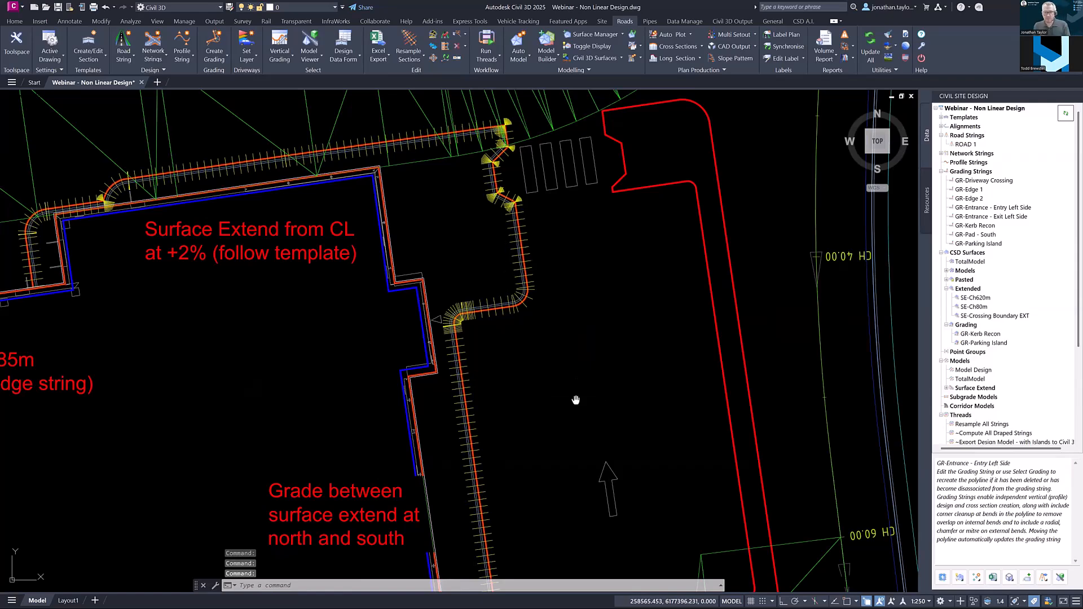
mouse_move(576, 398)
middle_down()
mouse_move(581, 255)
mouse_move(575, 370)
middle_up()
scroll(575, 370, up, 2)
scroll(633, 198, down, 2)
middle_drag(650, 143, 646, 204)
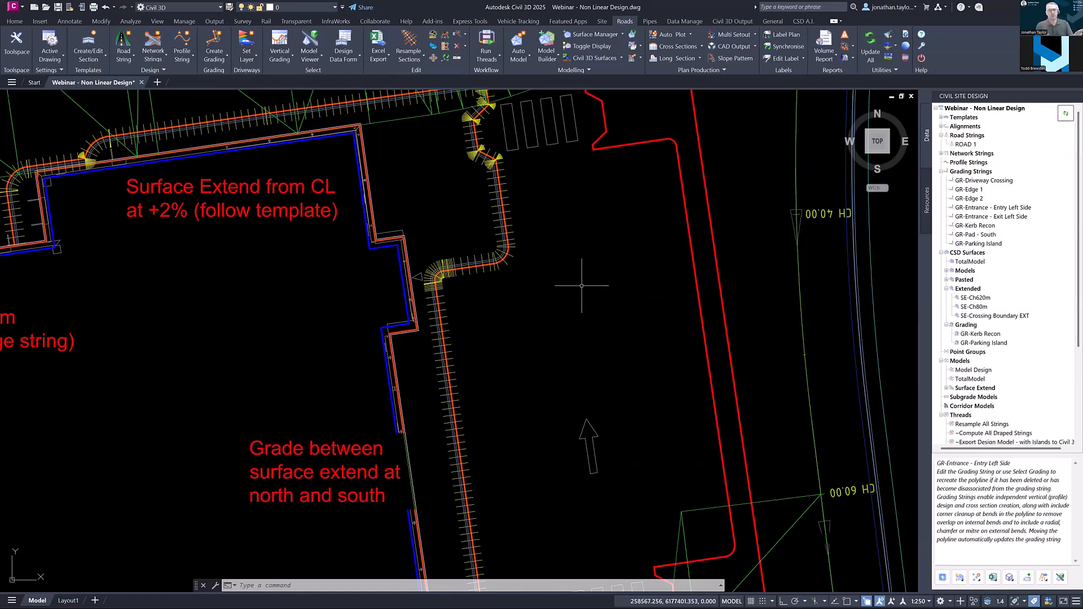
middle_drag(573, 289, 659, 342)
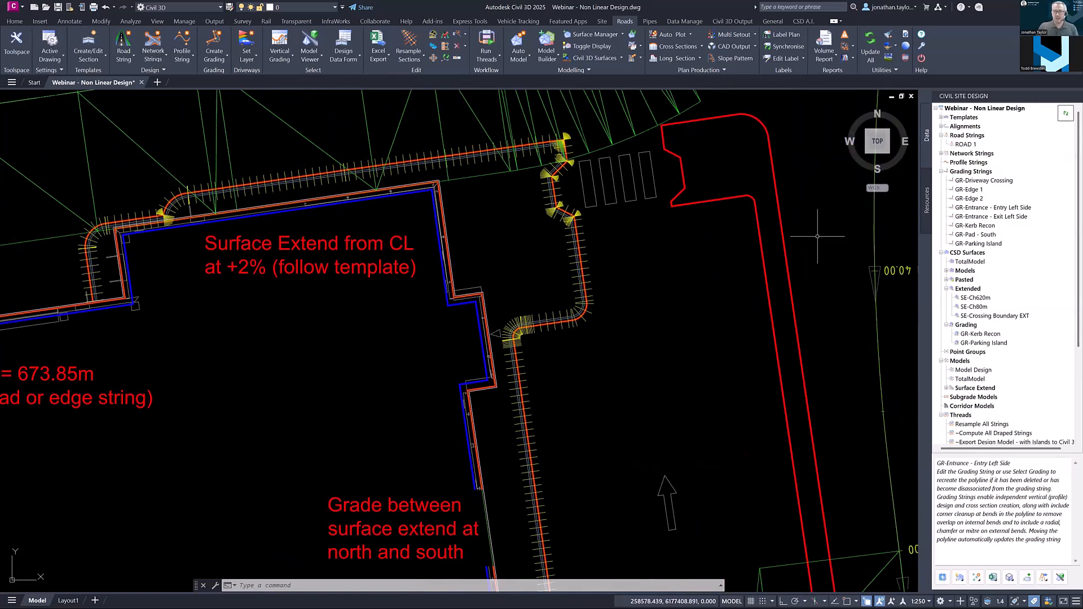
right_click(975, 199)
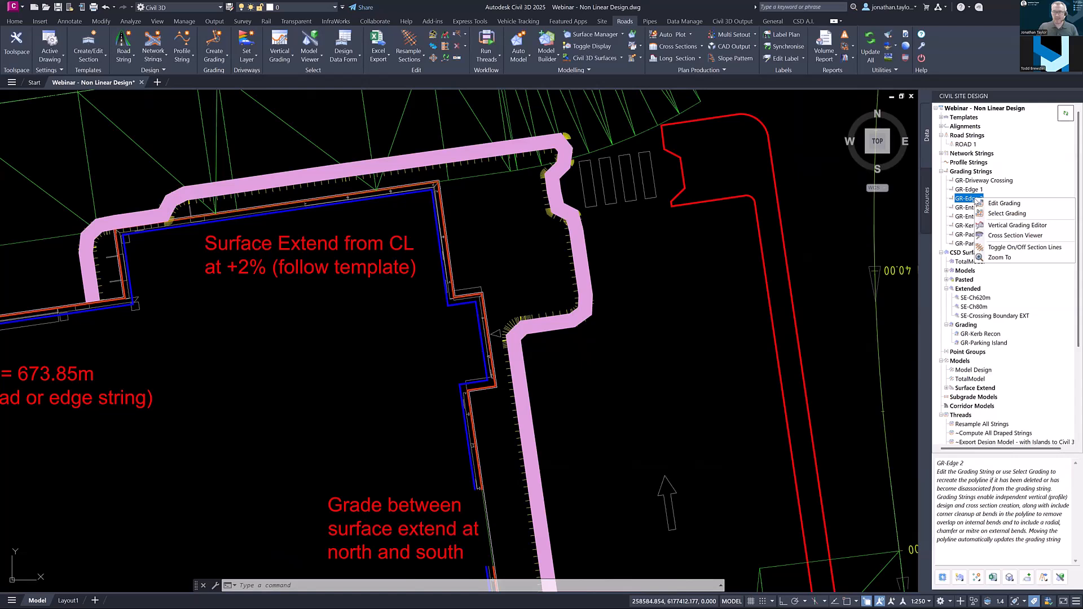
click(1007, 247)
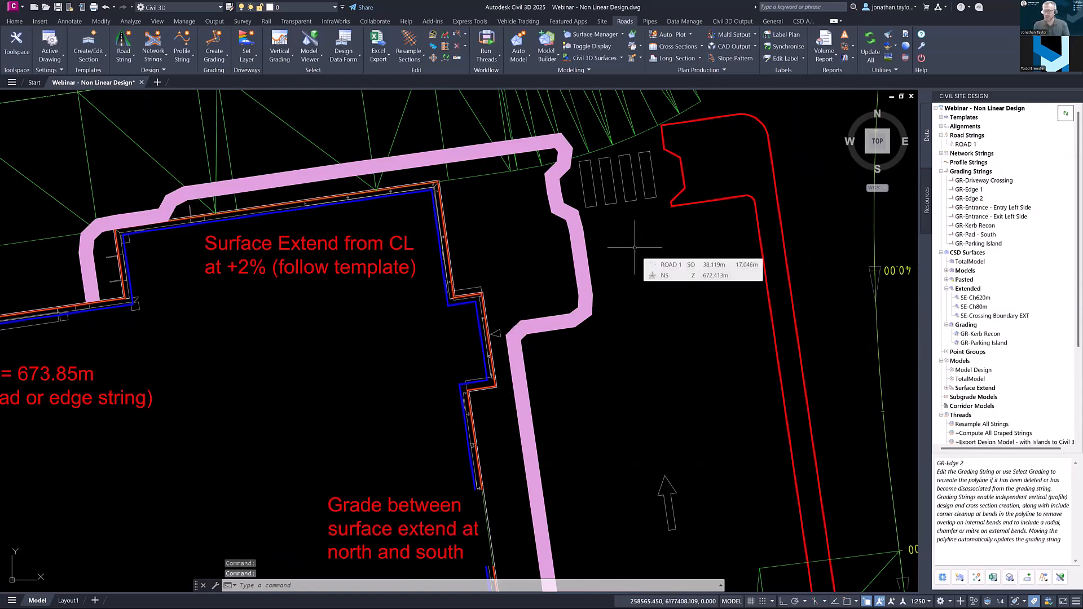
Open the vertical grading editor for grading string GR-Edge 2 and examine its profile around the kerb return.
right_click(973, 199)
click(987, 225)
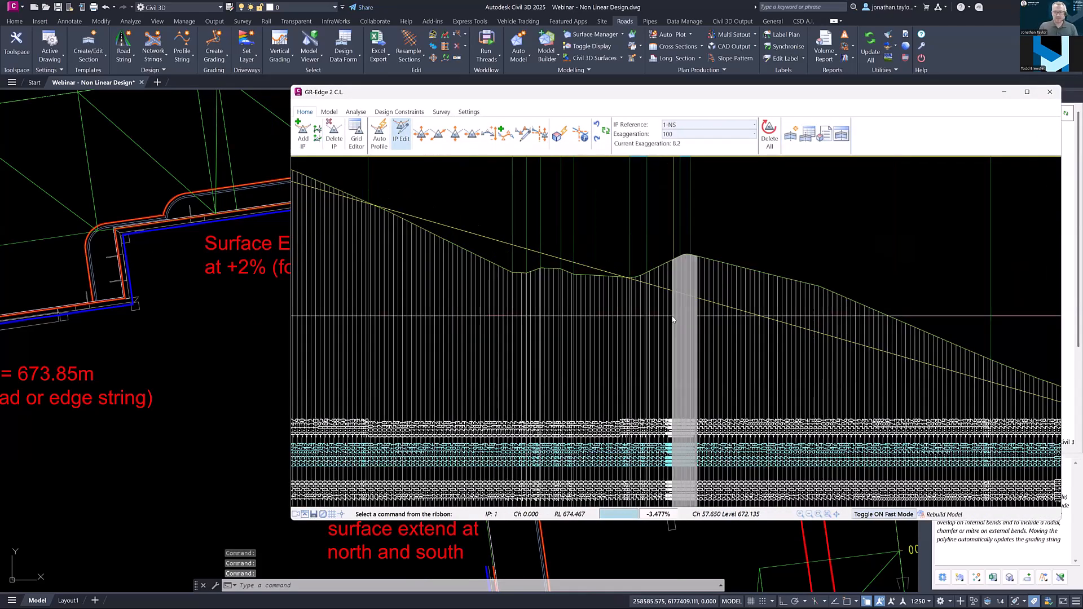
scroll(675, 316, up, 3)
click(627, 232)
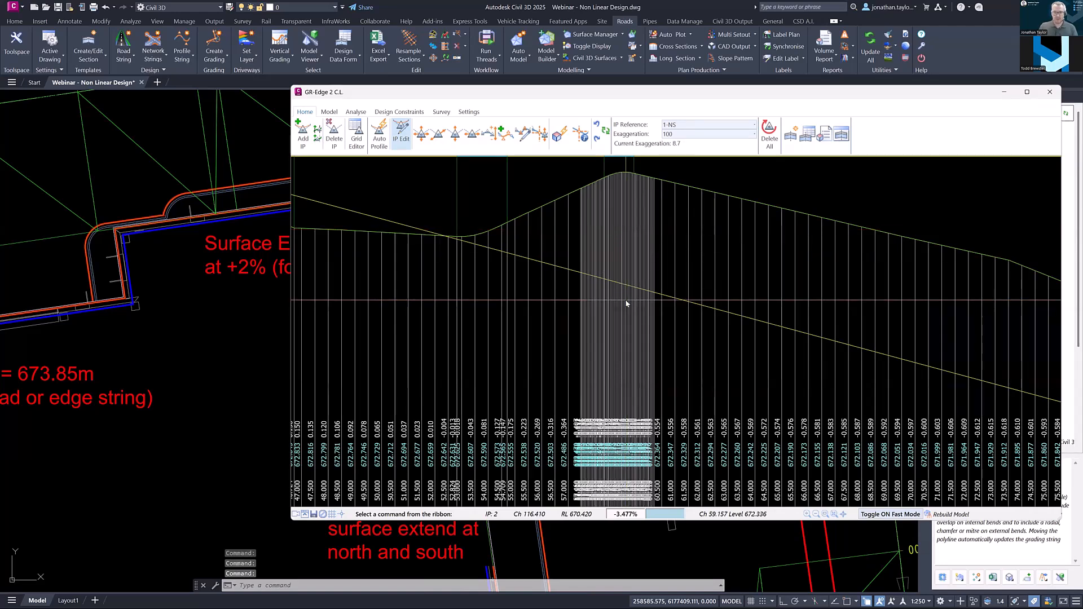
scroll(746, 268, down, 2)
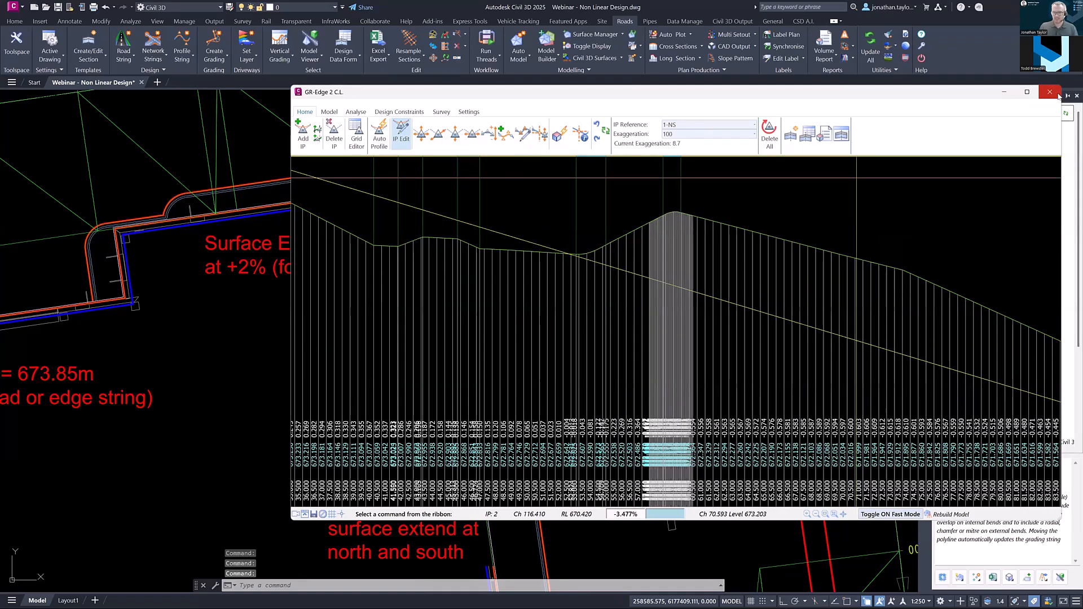
scroll(689, 361, down, 3)
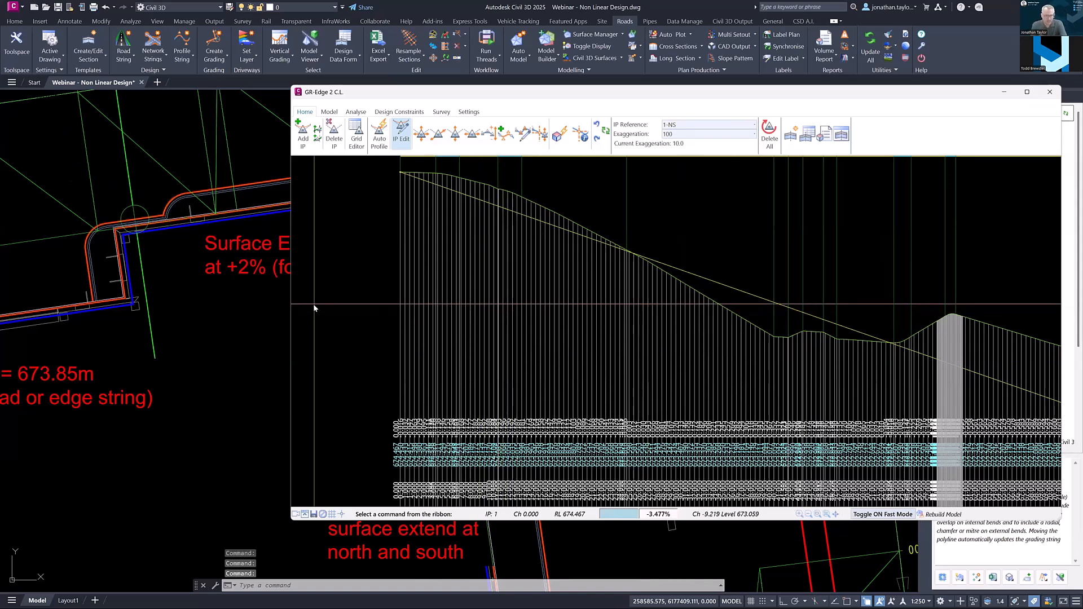
In Auto Profile, add a fixed level of 673.85 from chainage 0 to 100 and calculate the profile.
click(377, 132)
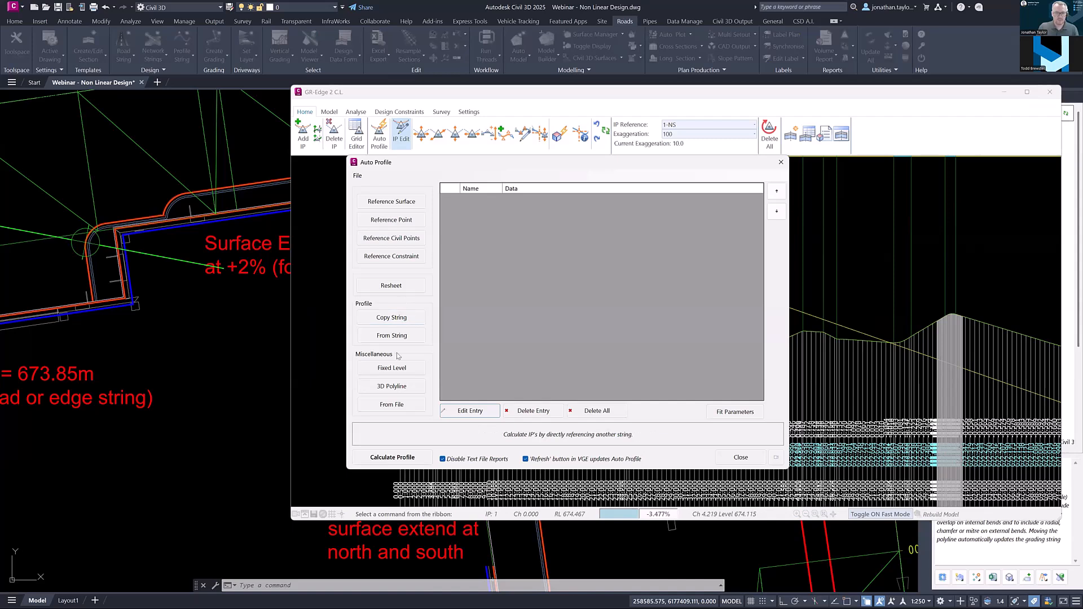
click(392, 368)
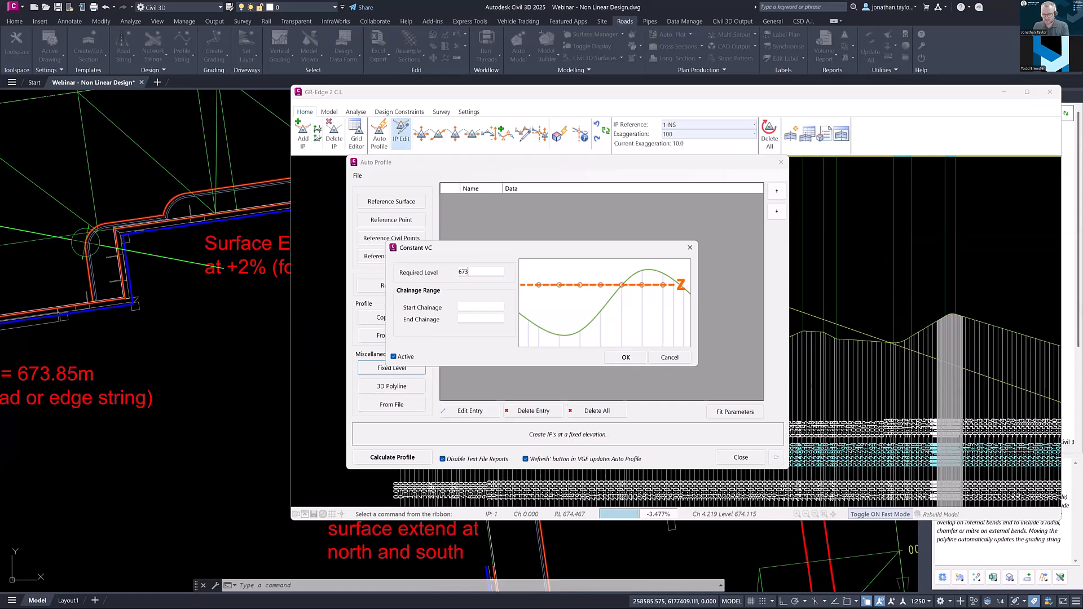
text(673.85)
key(Tab)
text(0)
click(477, 320)
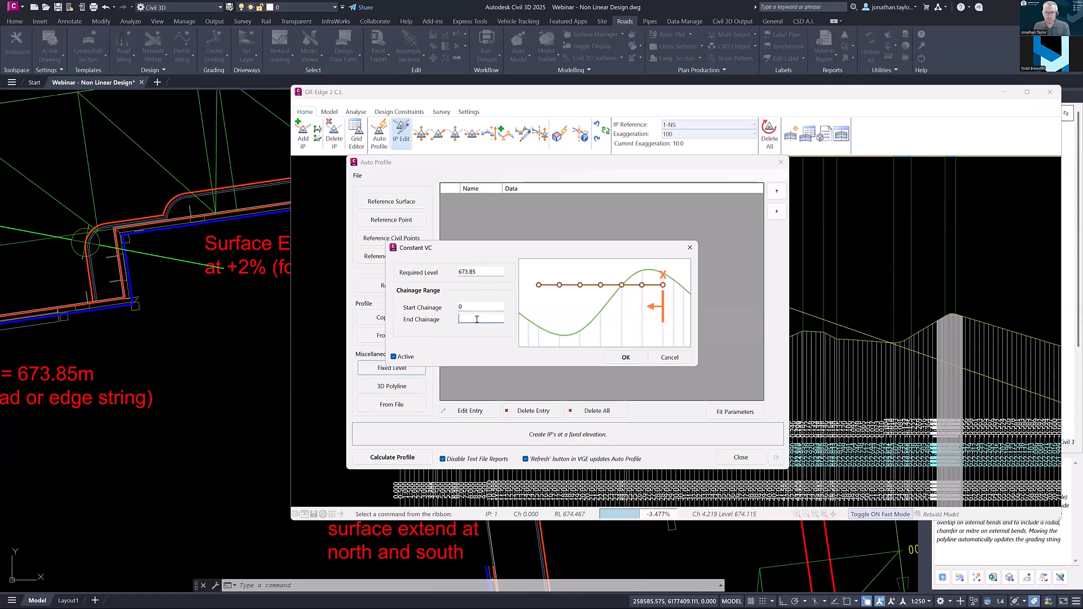
text(0.1)
click(625, 357)
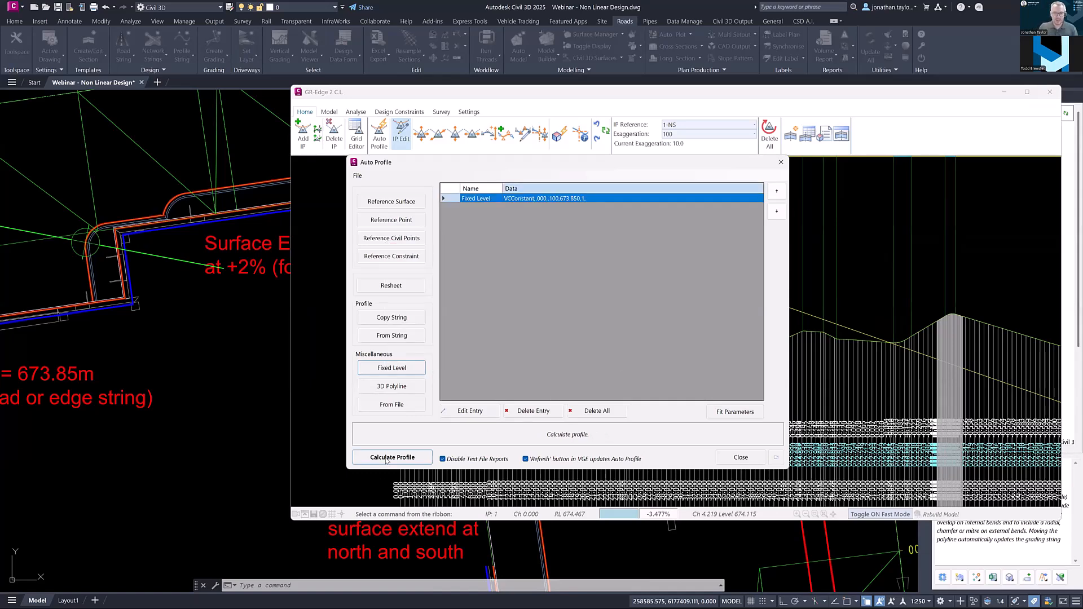
click(393, 457)
drag(540, 163, 794, 157)
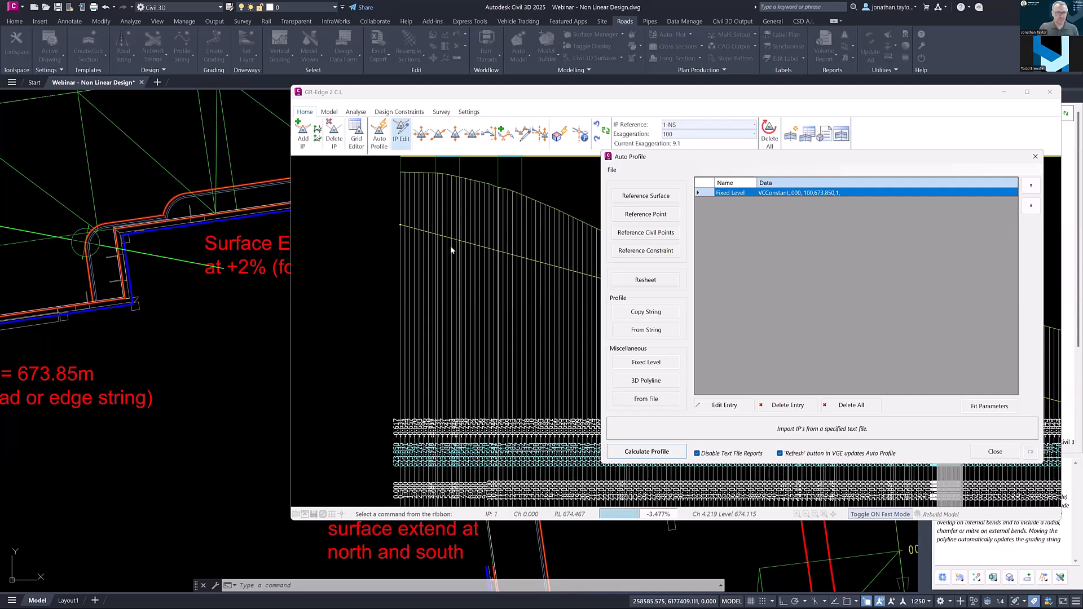
click(1004, 450)
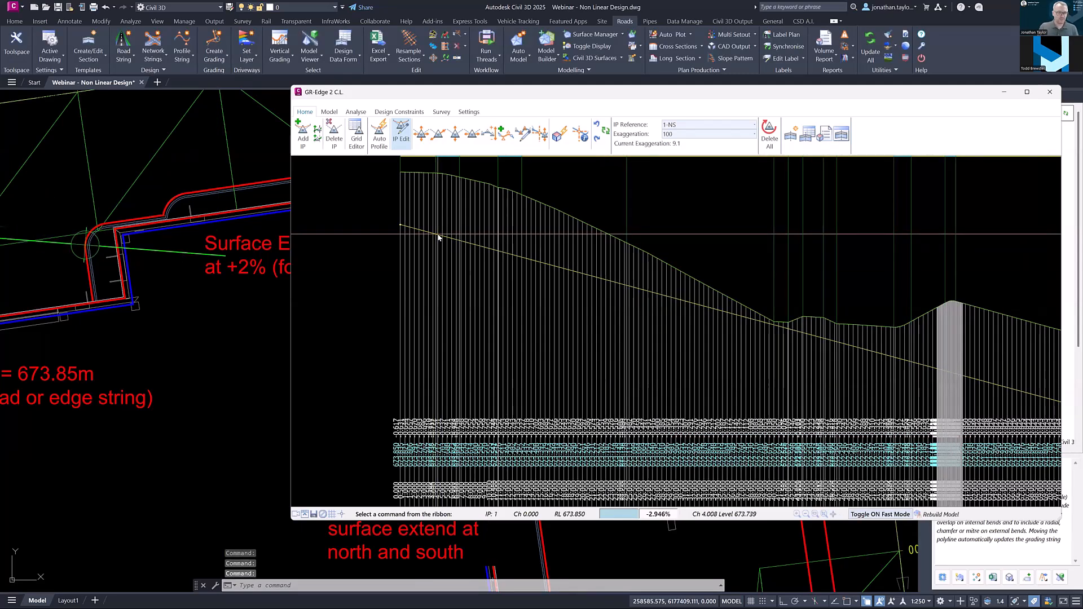
Examine the fixed-level GR-Edge 2 profile against the kerb return in plan.
key(ctrl)
key(ctrl)
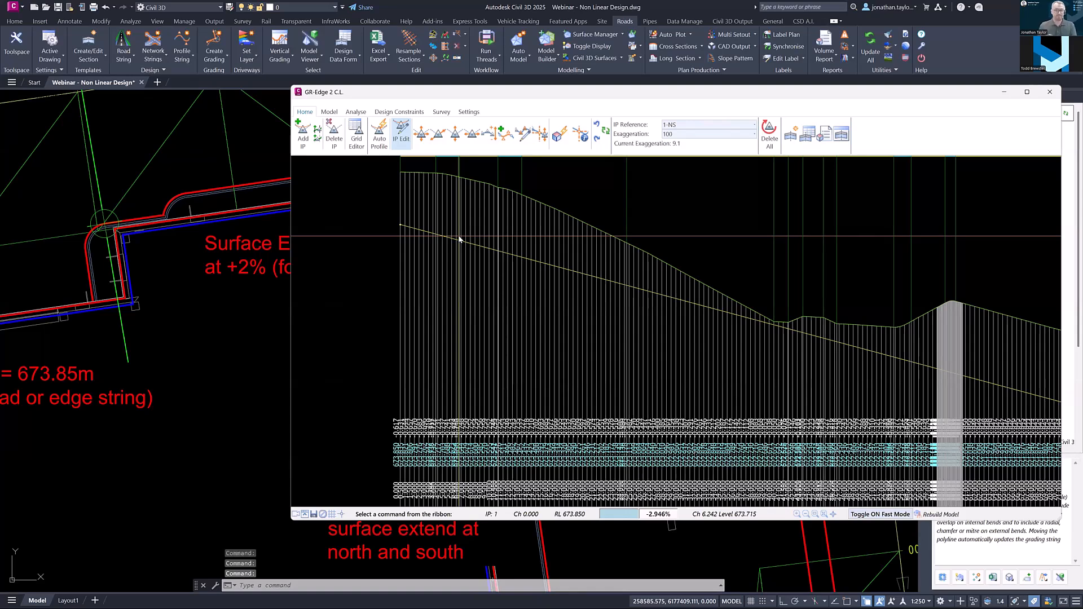
scroll(182, 263, down, 6)
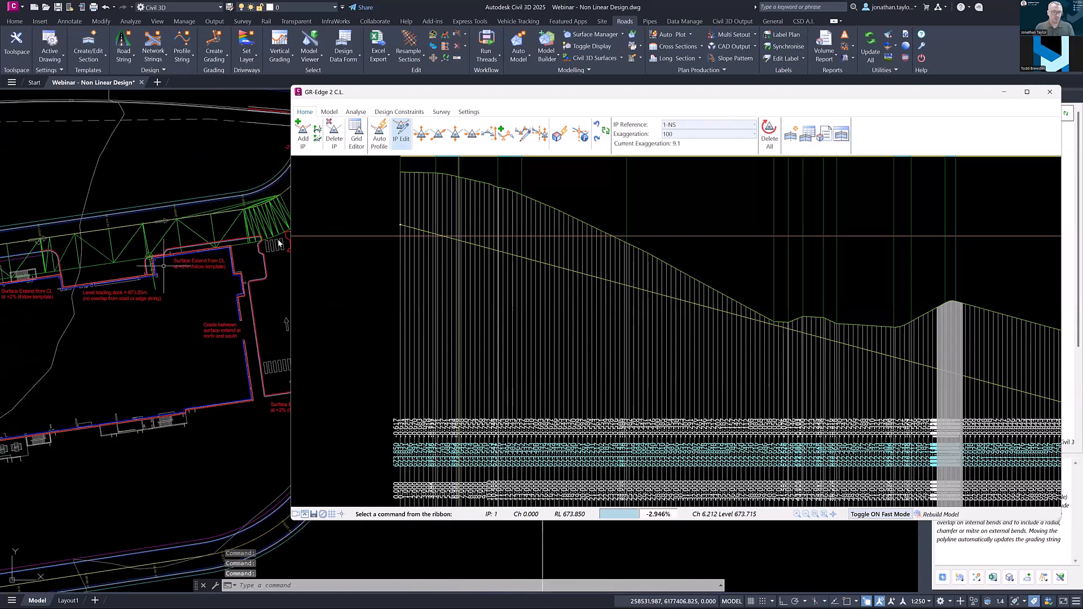
scroll(273, 239, up, 7)
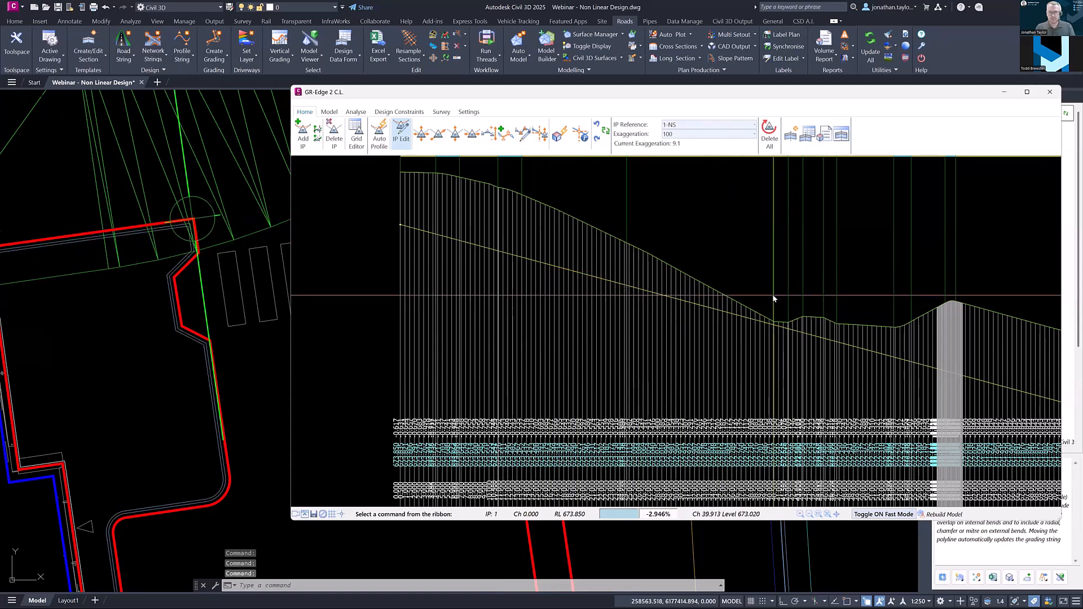
key(ctrl)
key(ctrl)
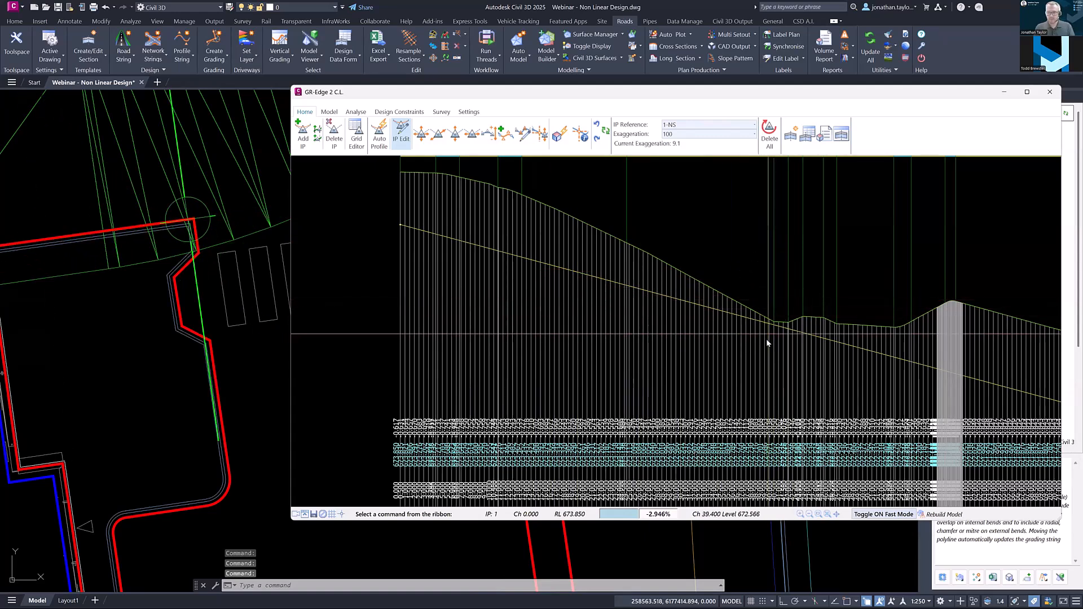
scroll(767, 361, up, 5)
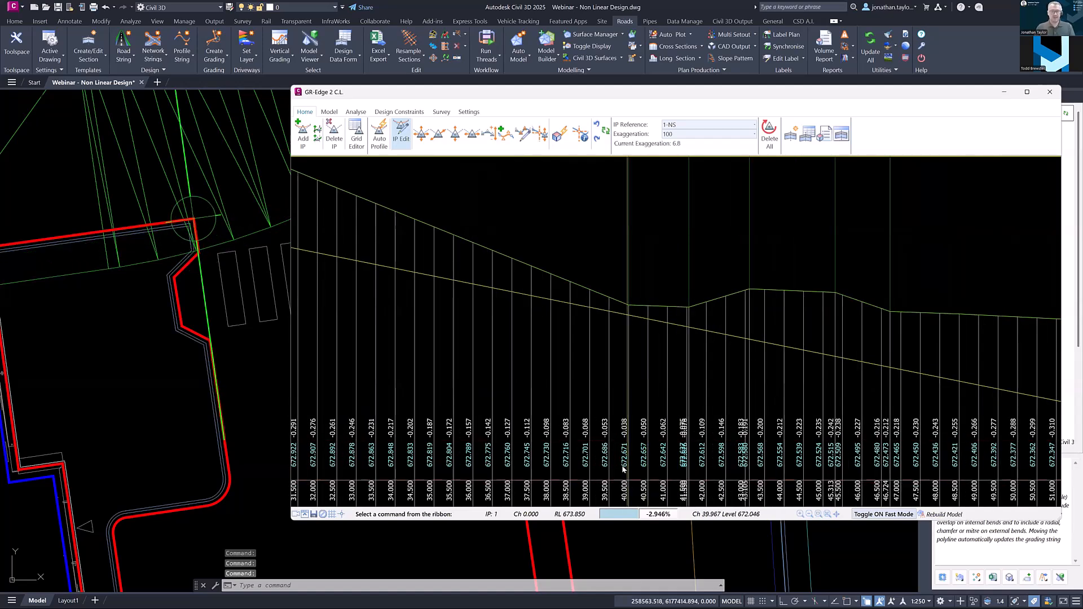
Add an Auto Profile reference surface entry on SE-Ch620m from chainage 7 to 40 and recalculate the profile.
click(381, 138)
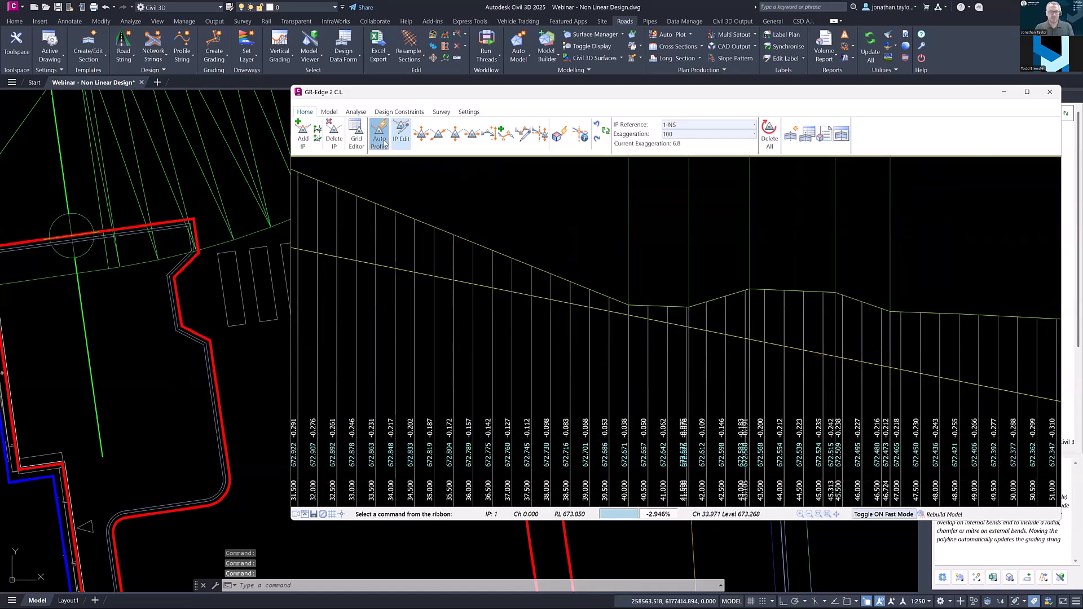
click(657, 198)
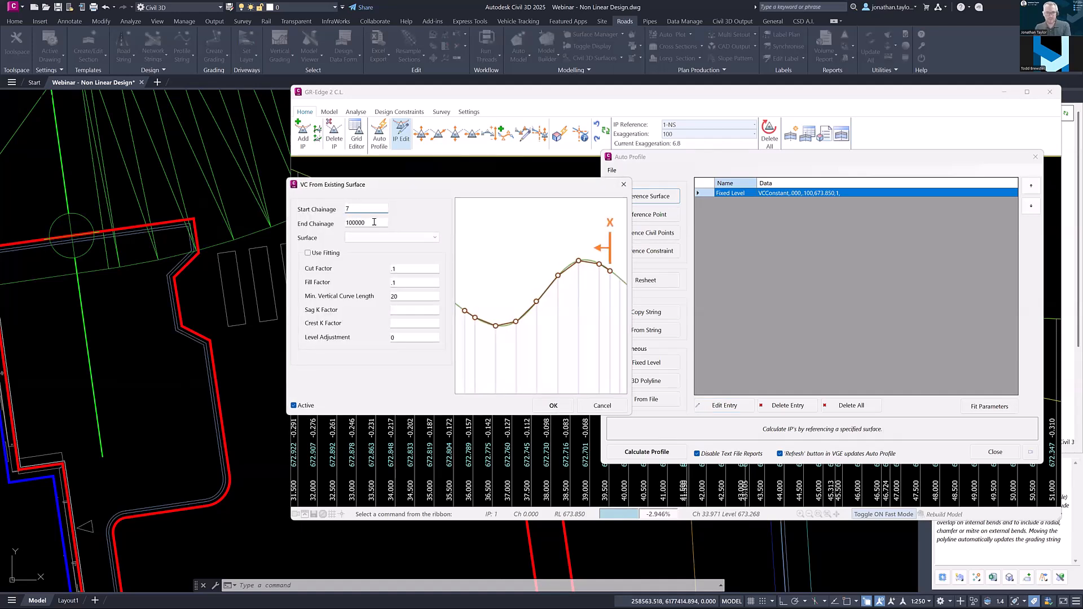
text(40)
click(401, 238)
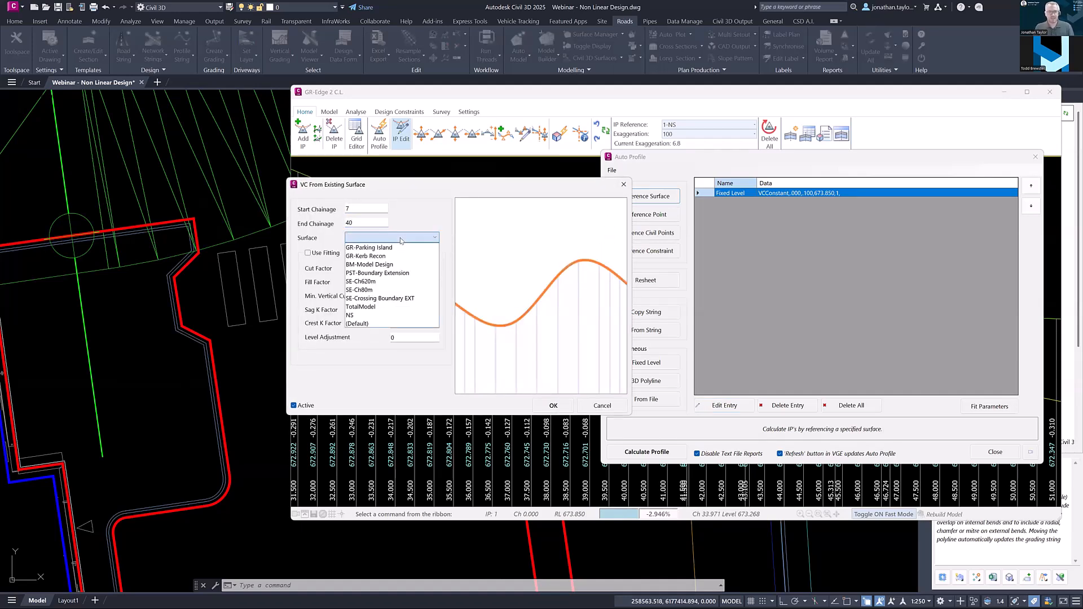
click(360, 281)
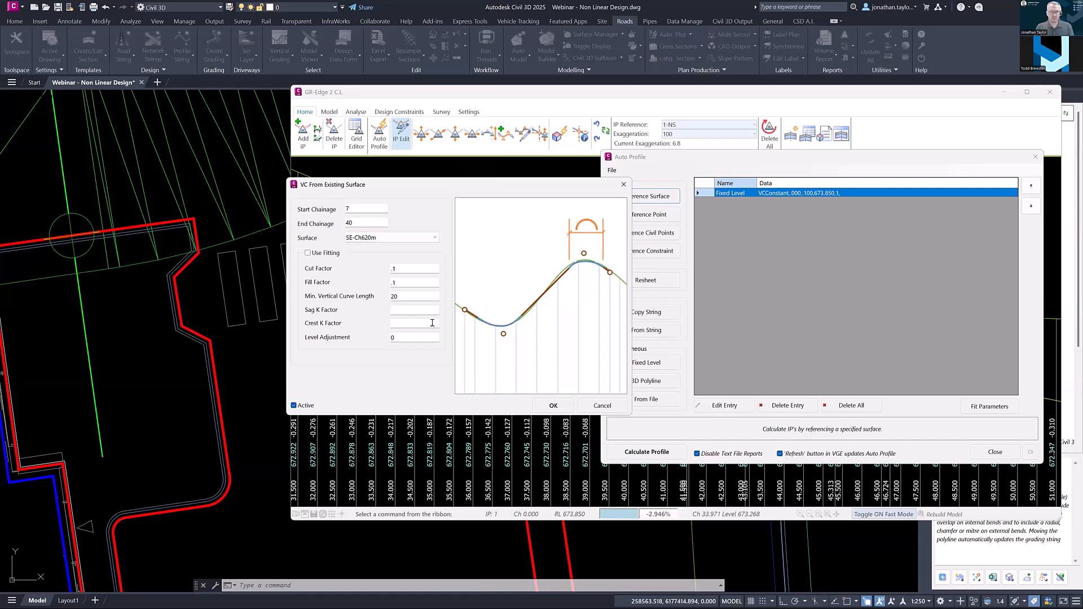
click(543, 406)
click(641, 453)
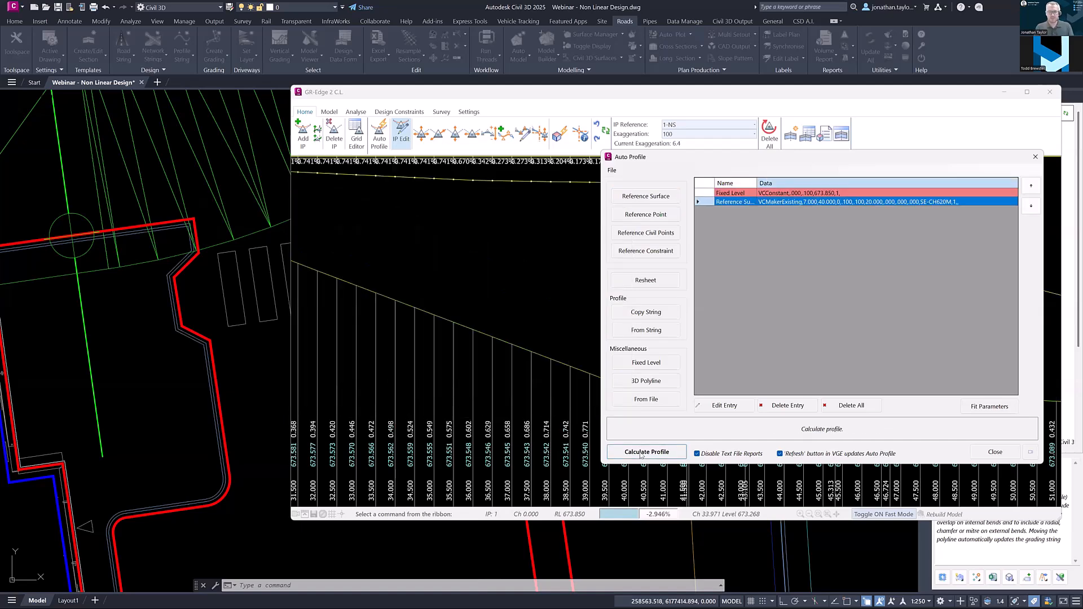
click(994, 452)
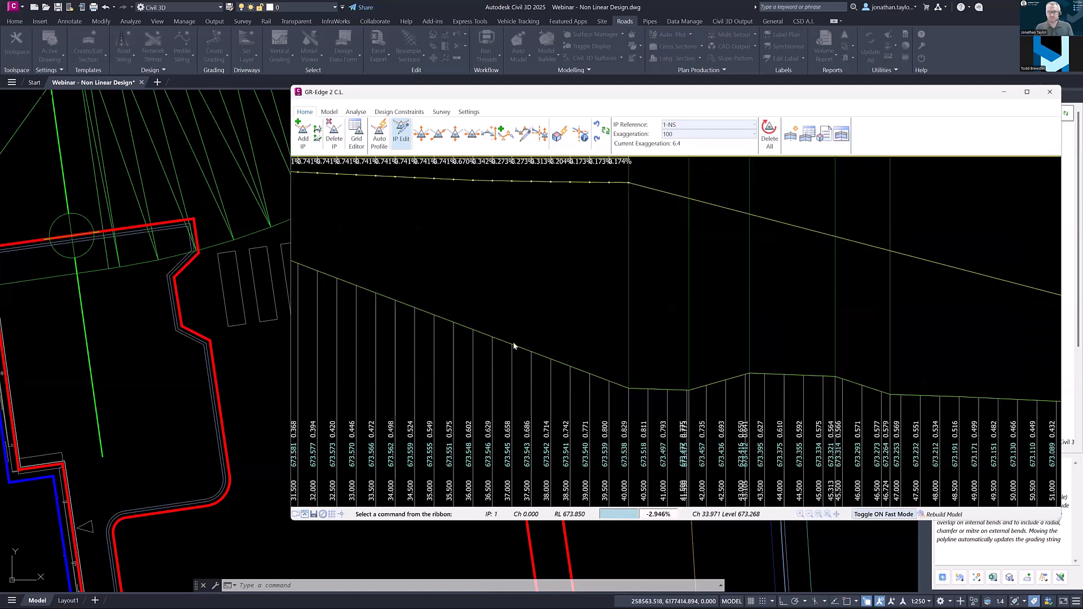
Review the recalculated GR-Edge 2 profile along its length toward the end chainage.
scroll(493, 343, down, 2)
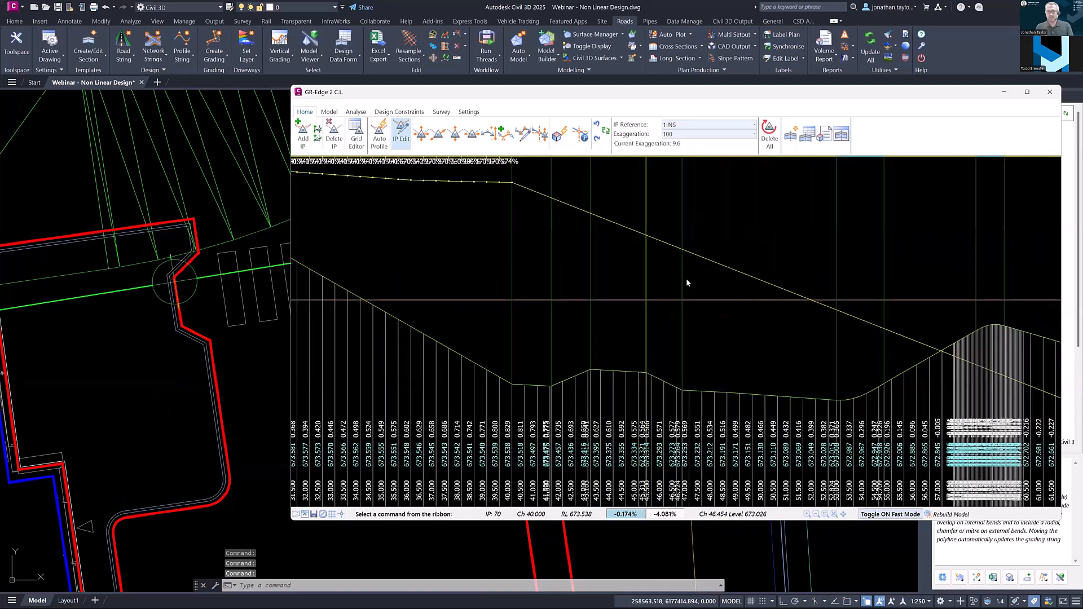
middle_drag(815, 290, 758, 288)
scroll(165, 287, down, 6)
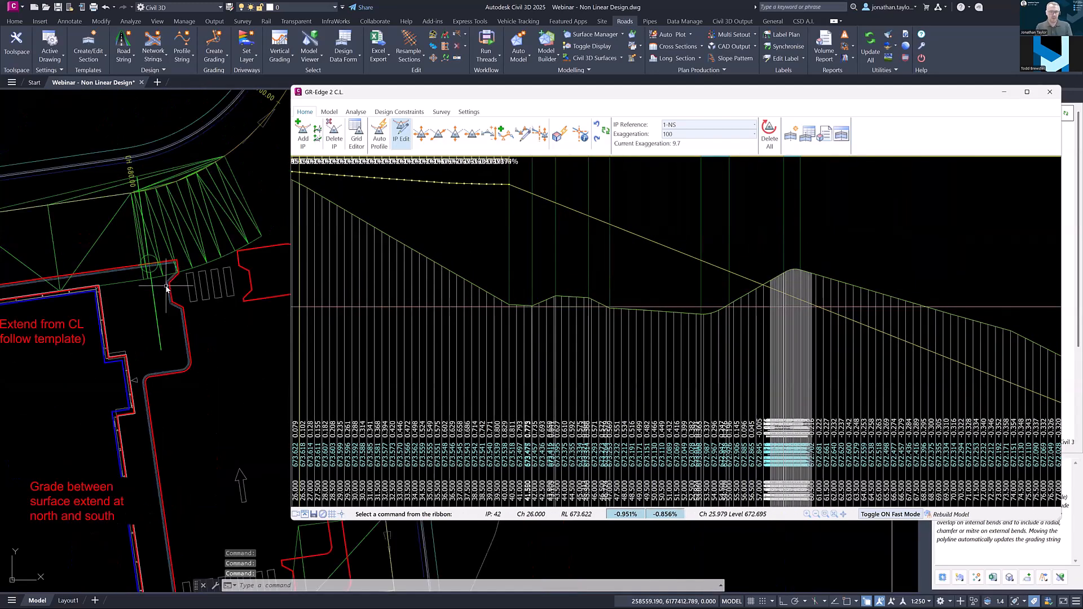
middle_drag(209, 425, 175, 326)
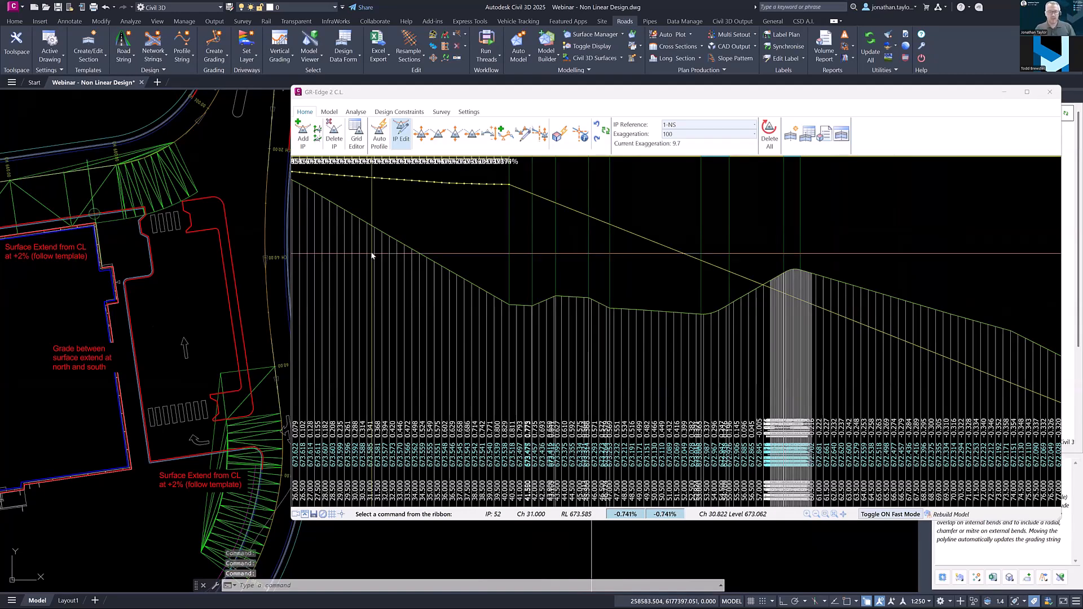
scroll(442, 231, down, 3)
scroll(902, 373, up, 3)
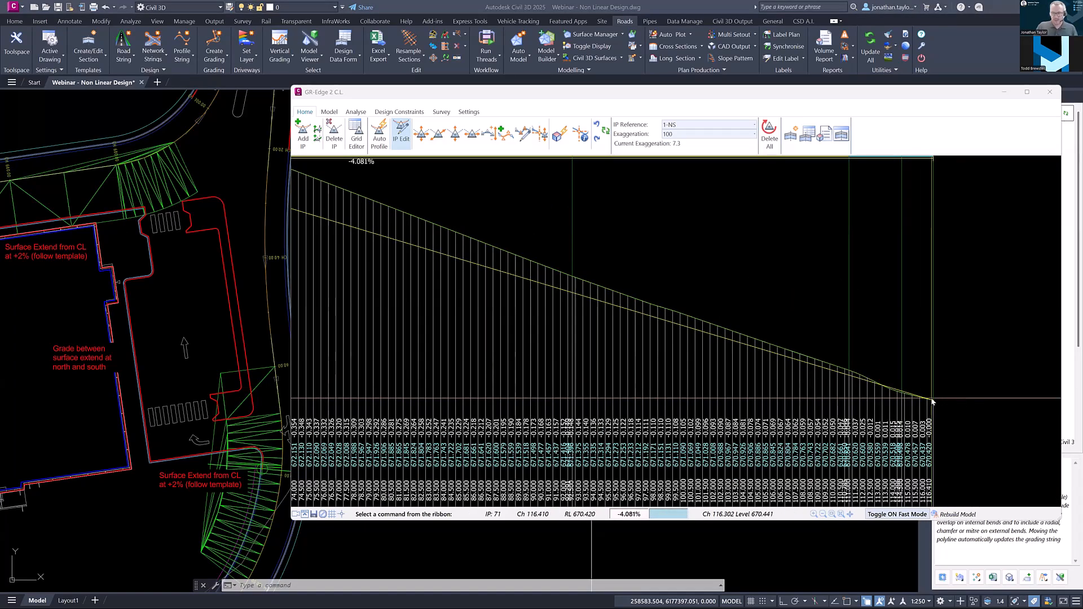
scroll(931, 398, up, 1)
middle_drag(640, 378, 714, 368)
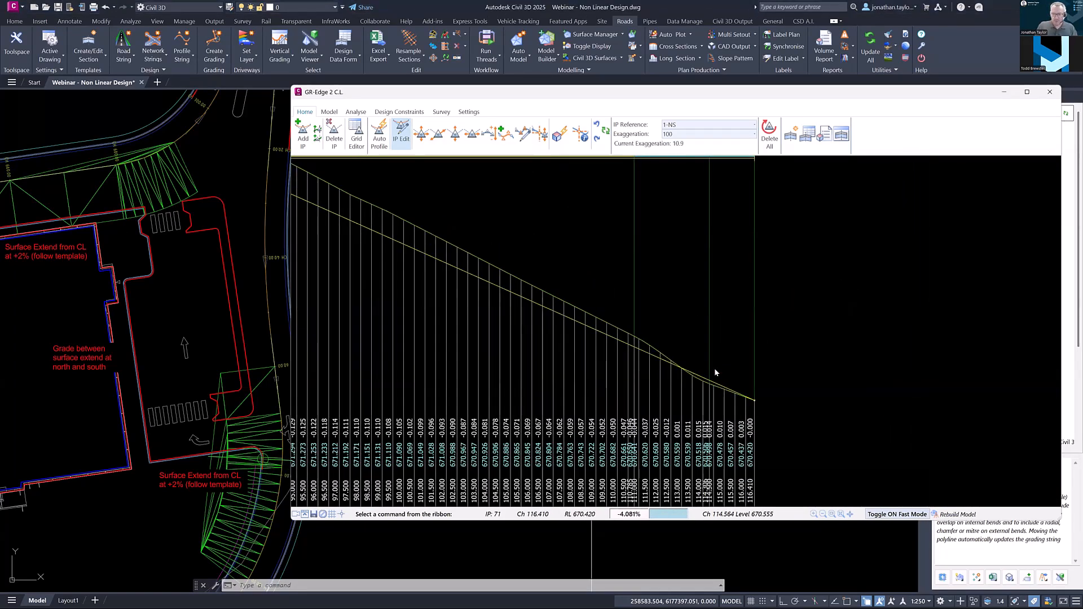
Add an Auto Profile reference surface entry on SE-Ch80m from chainage 110 to 100000 and recalculate the profile.
click(381, 136)
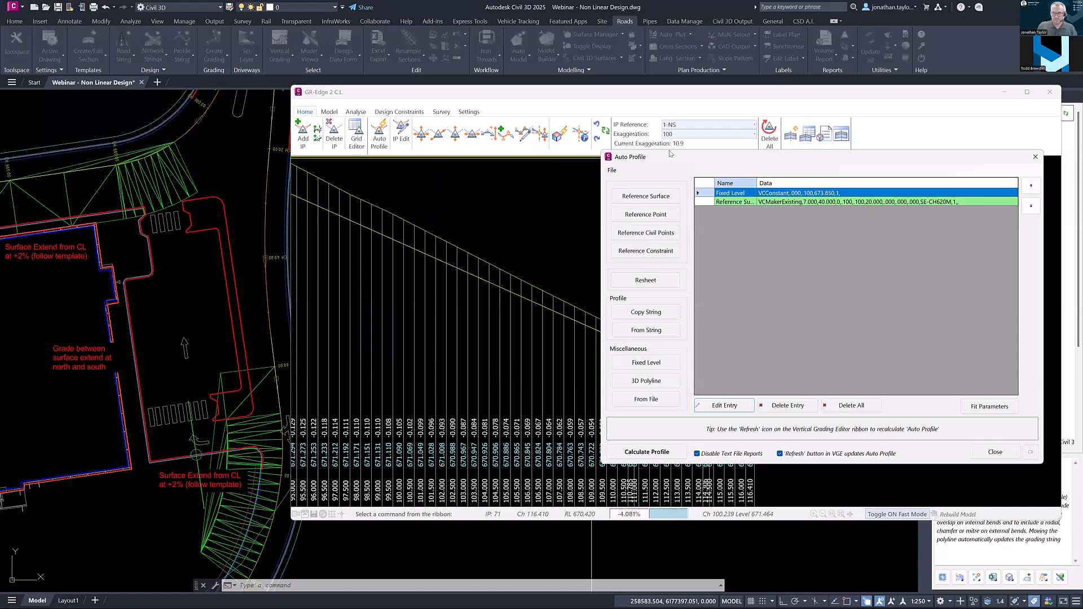
drag(732, 163, 766, 71)
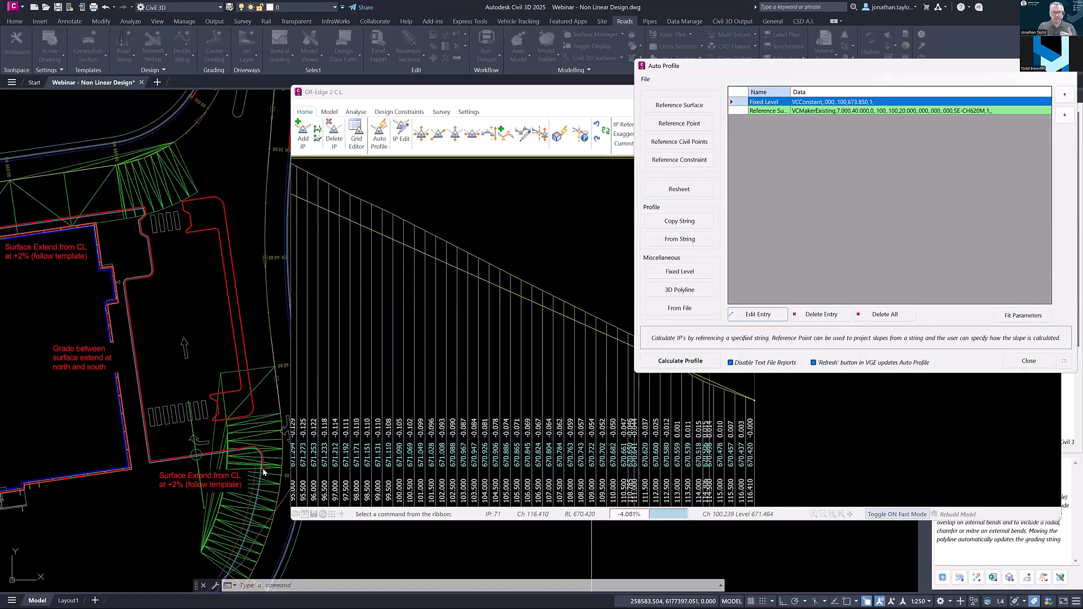
click(679, 105)
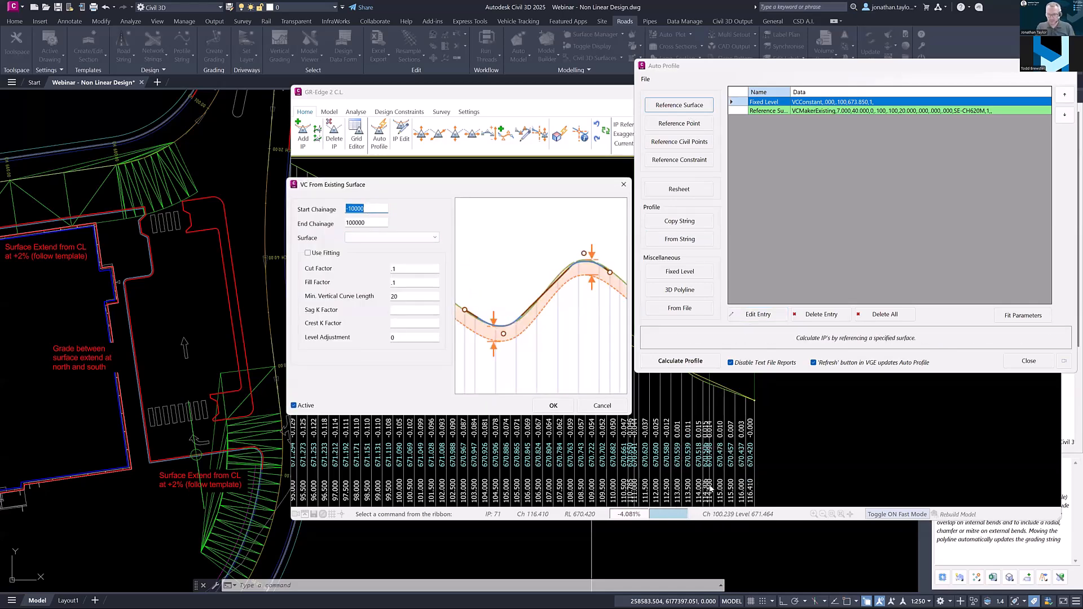
text(110)
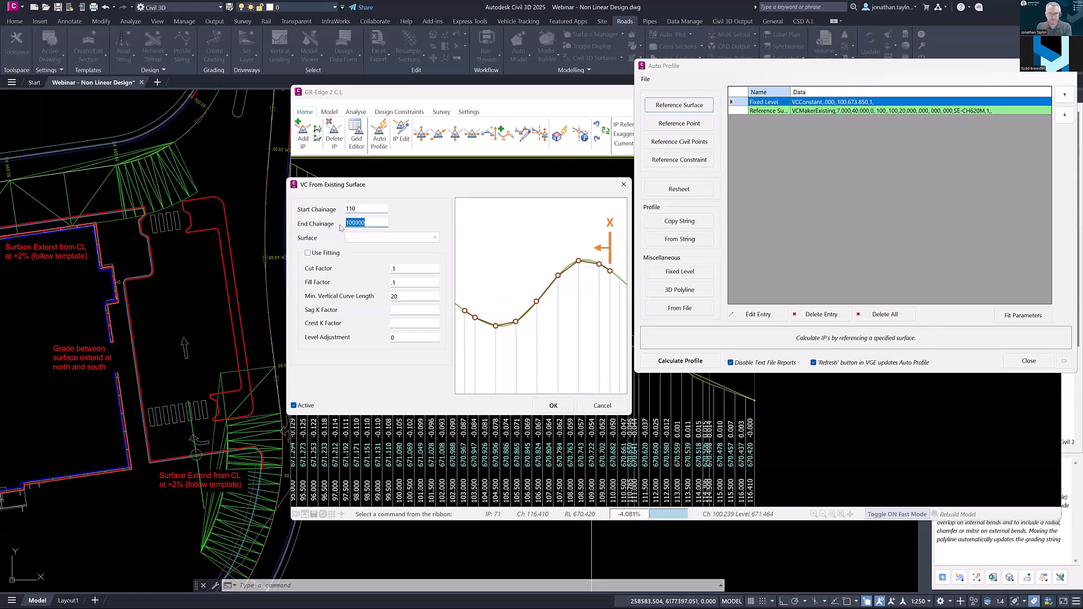
click(370, 238)
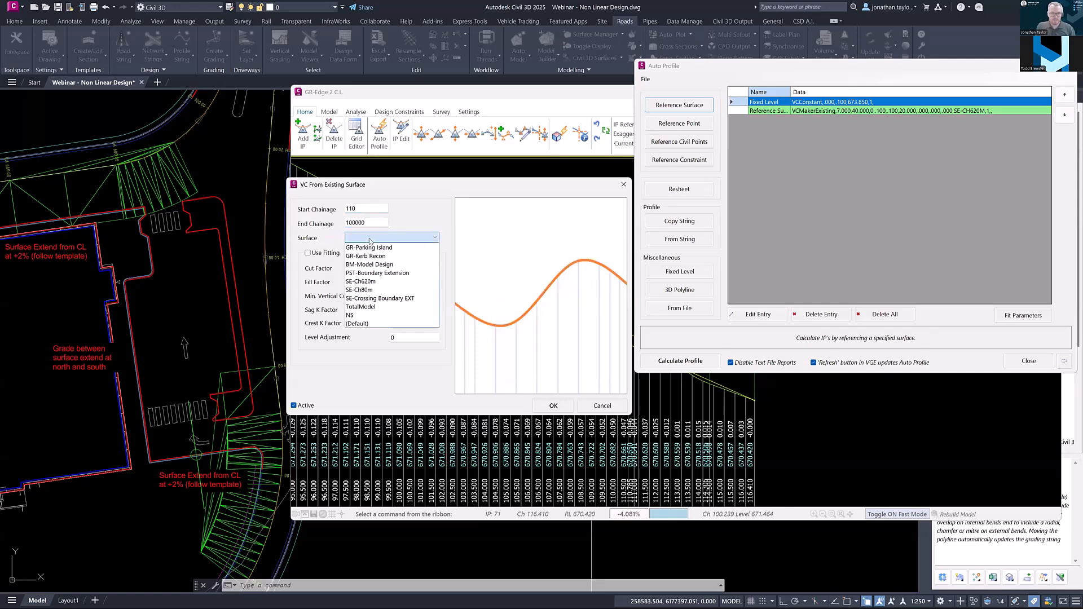
click(360, 290)
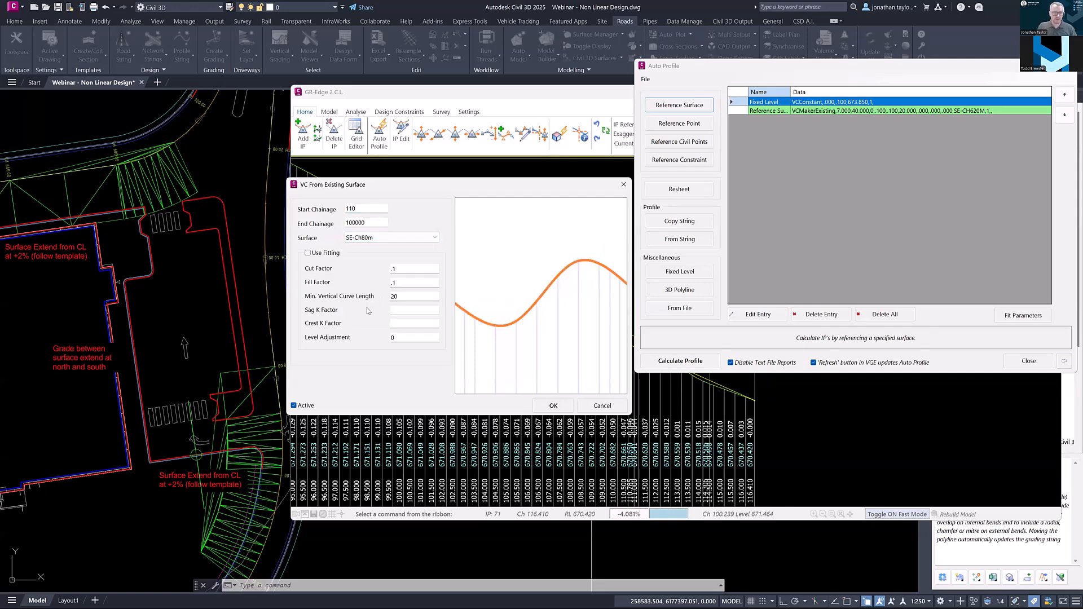
click(554, 405)
click(680, 361)
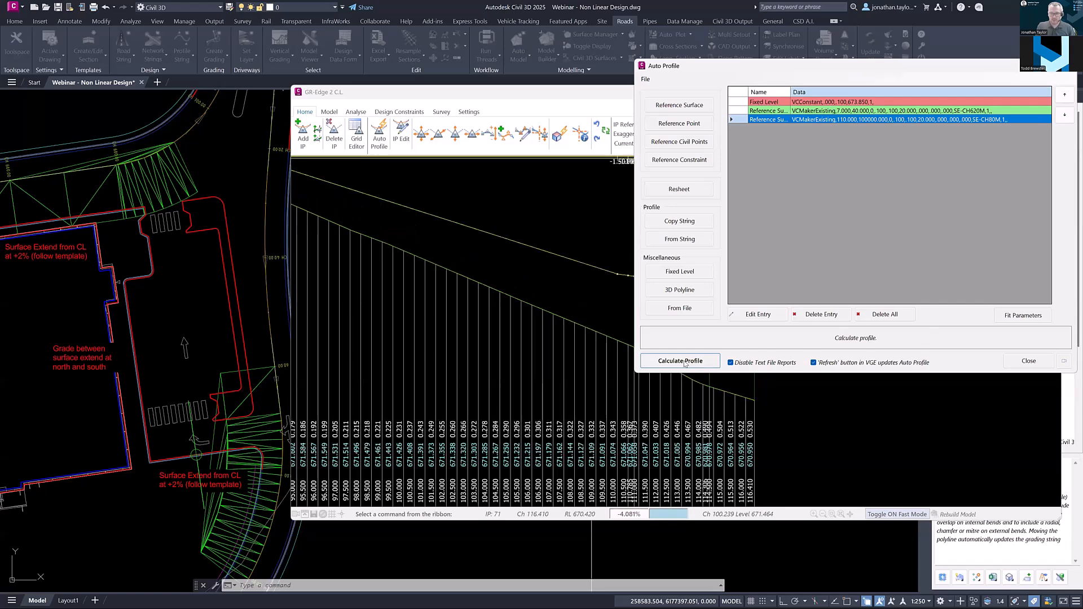
drag(780, 81, 704, 247)
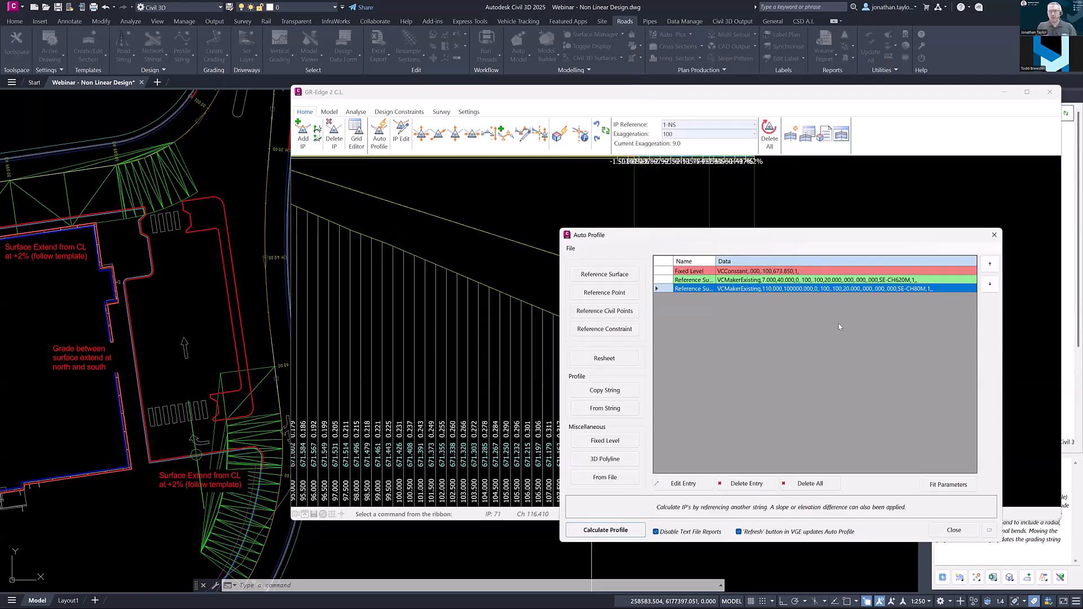
click(952, 526)
middle_drag(629, 291, 730, 364)
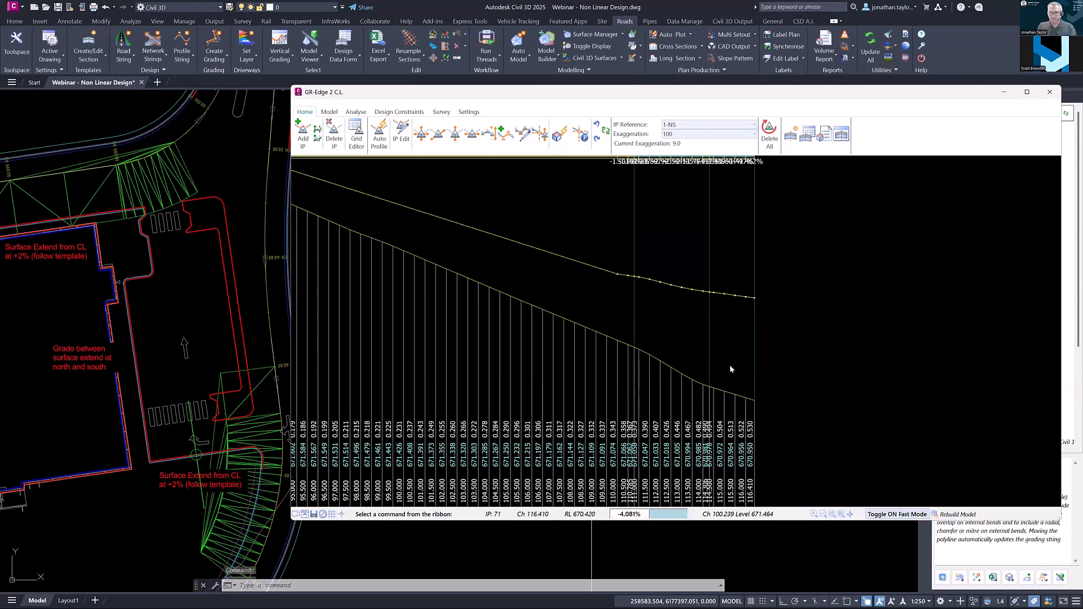
Review the full length of the GR-Edge 2 profile, then close the profile editor.
scroll(729, 364, down, 3)
scroll(550, 267, down, 3)
middle_drag(532, 266, 795, 282)
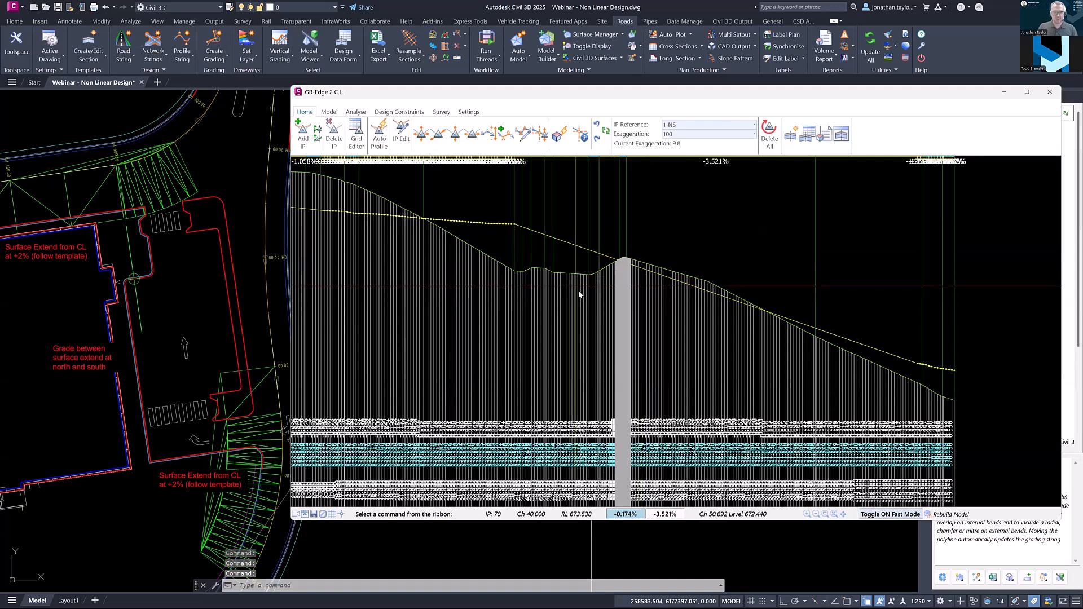
scroll(579, 292, down, 1)
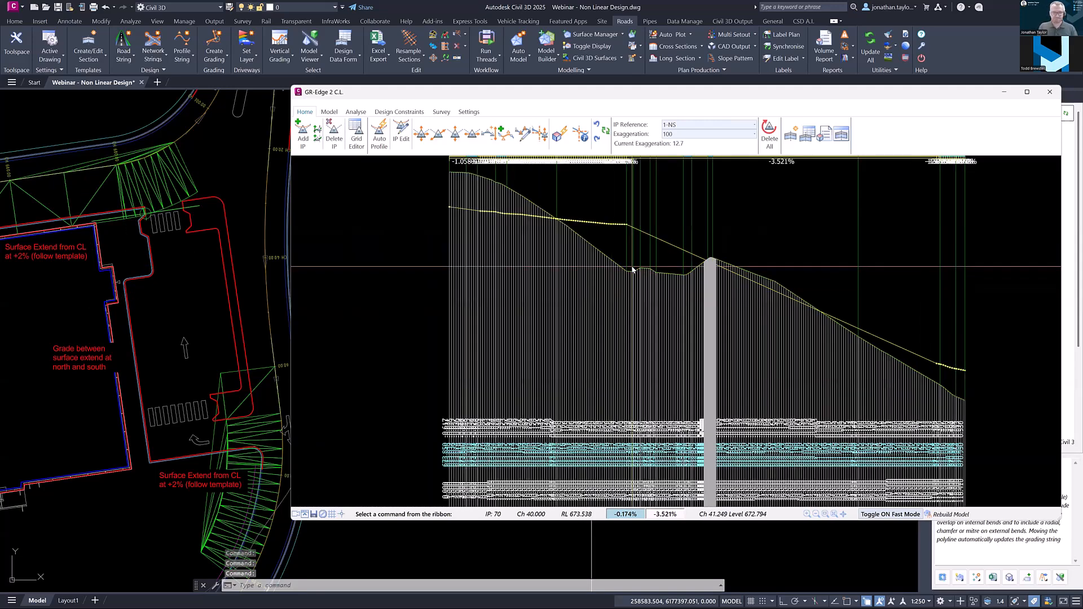
click(1050, 92)
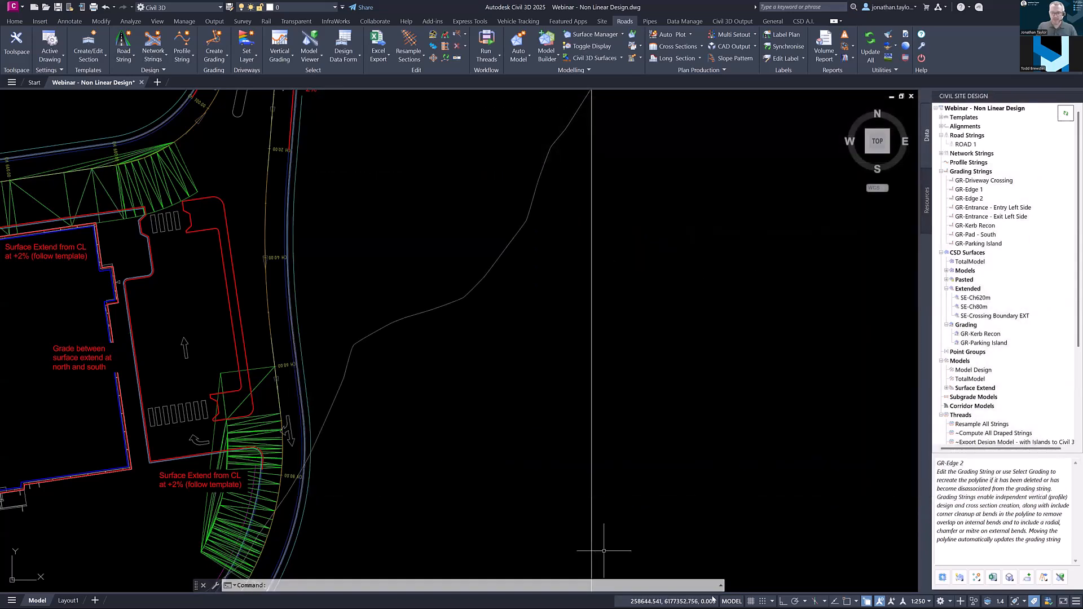
Open the Model Viewer and inspect the kerbs, driveway crossing and island grading in 3D, then close it.
click(1059, 578)
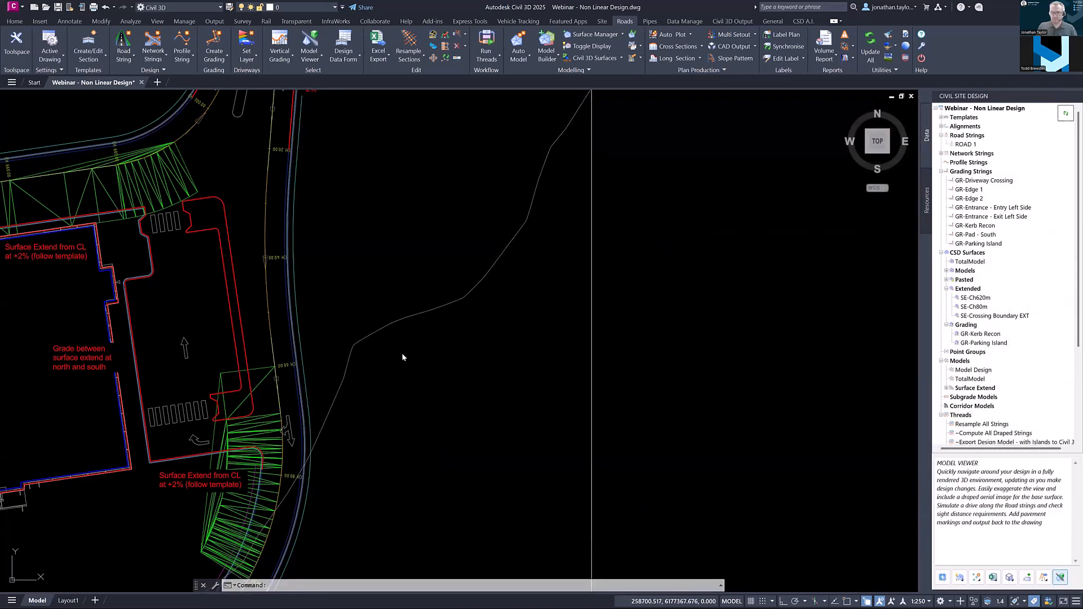
click(573, 332)
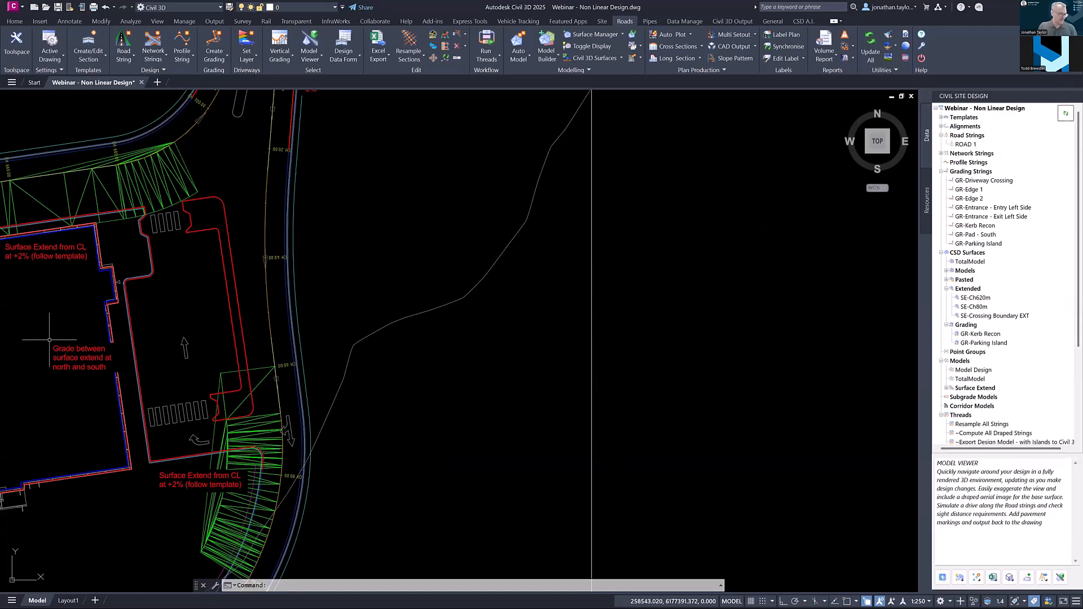
key(alt+Tab)
scroll(501, 307, down, 5)
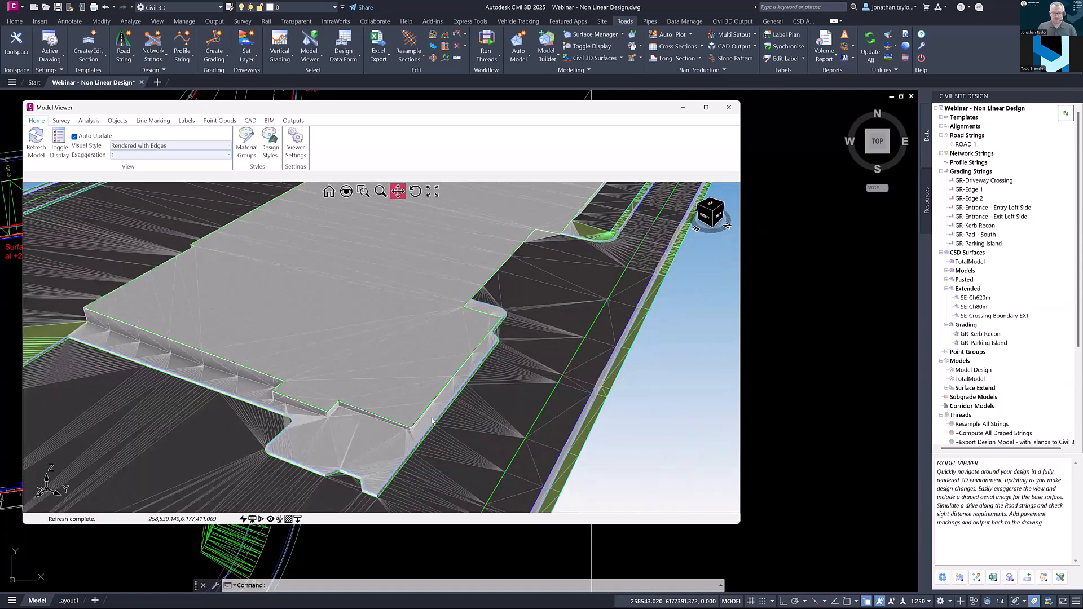
middle_drag(432, 421, 427, 408)
scroll(490, 235, up, 5)
middle_drag(492, 236, 552, 218)
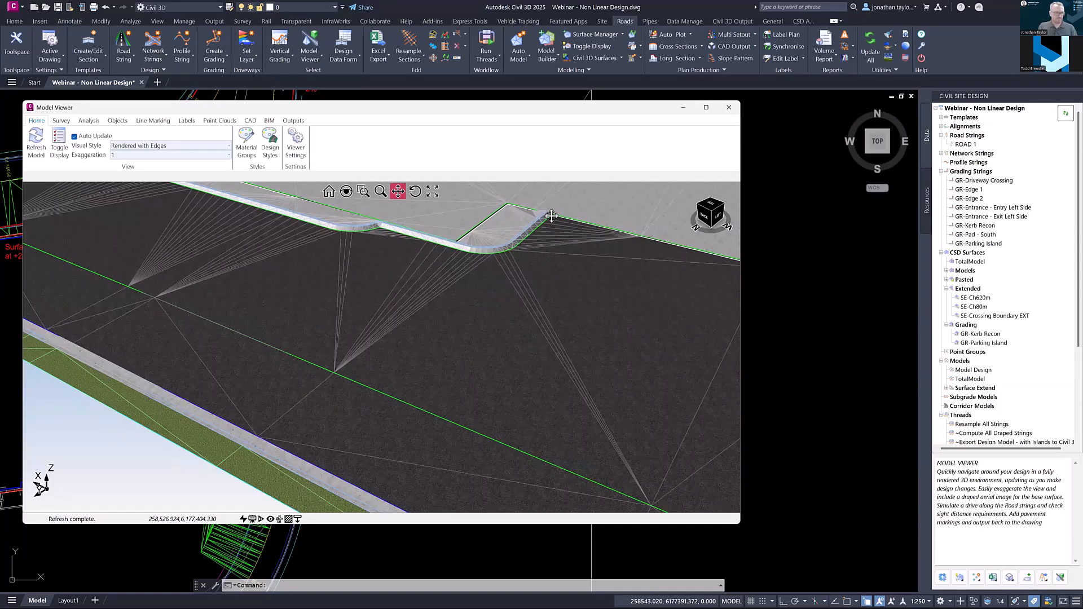
drag(456, 240, 520, 373)
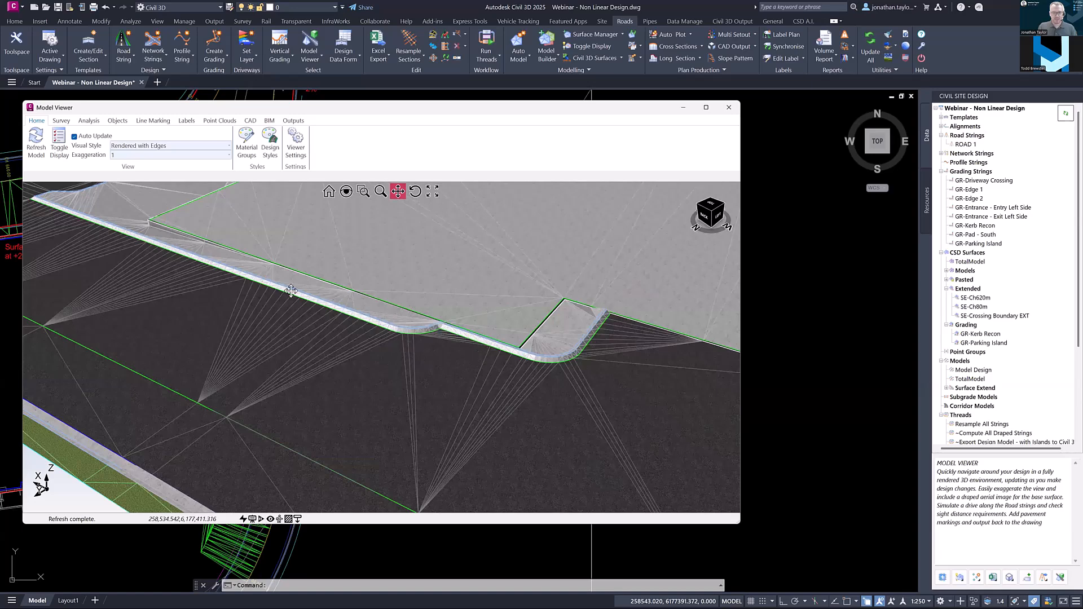
drag(291, 291, 498, 381)
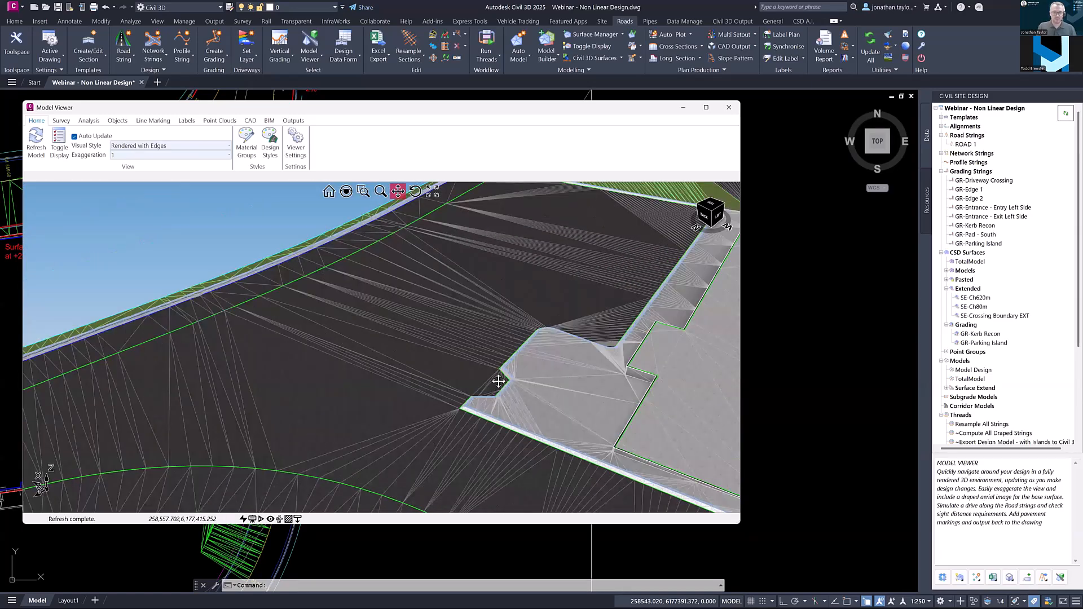
scroll(498, 382, up, 2)
key(ctrl)
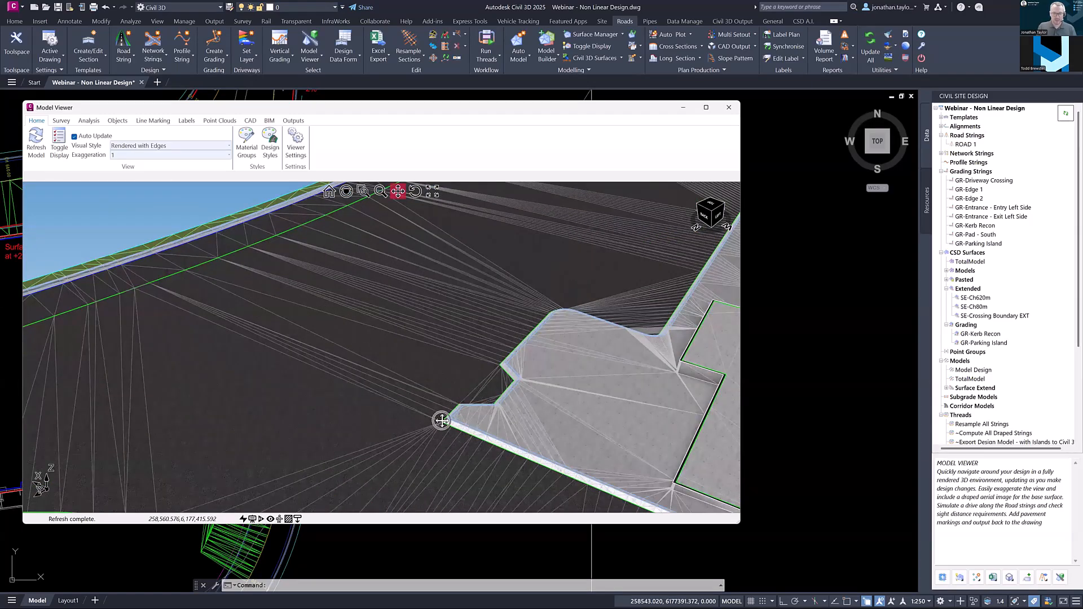
scroll(654, 333, up, 4)
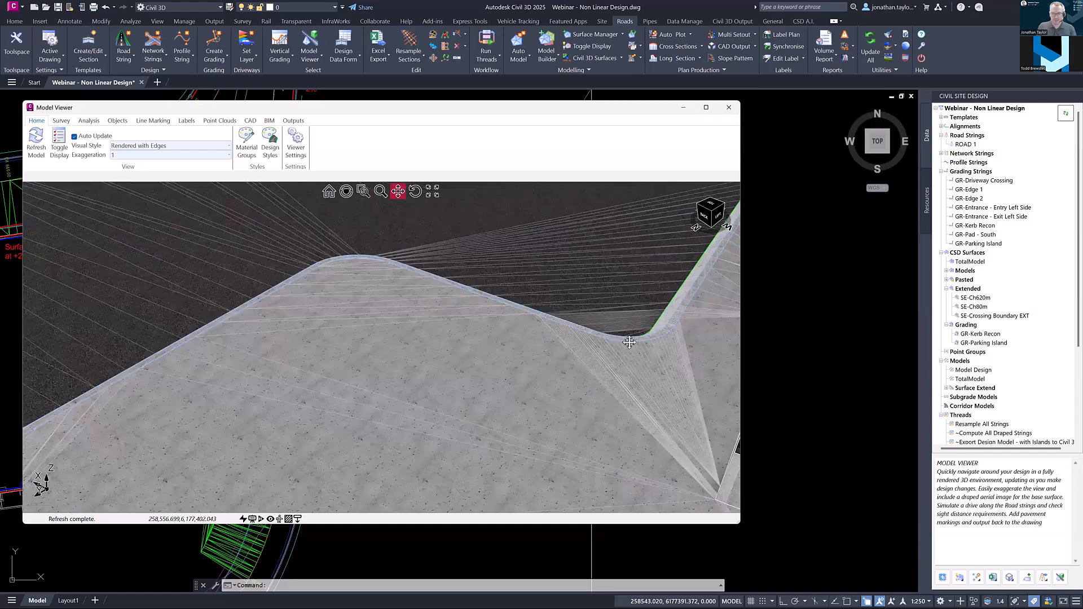
scroll(629, 342, up, 5)
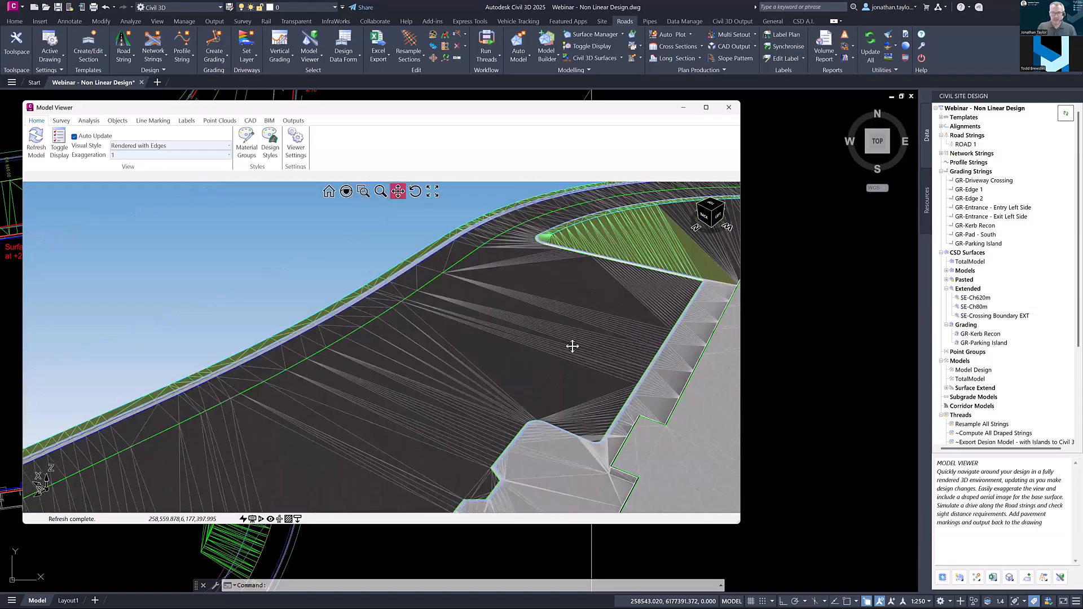
scroll(569, 291, up, 5)
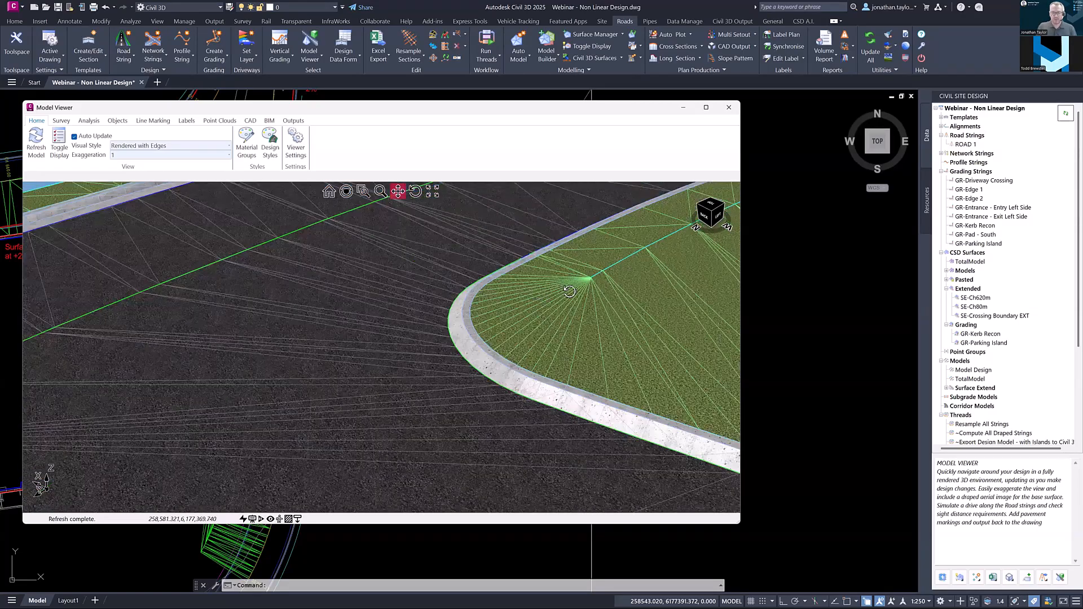
middle_drag(569, 291, 594, 287)
scroll(492, 391, down, 7)
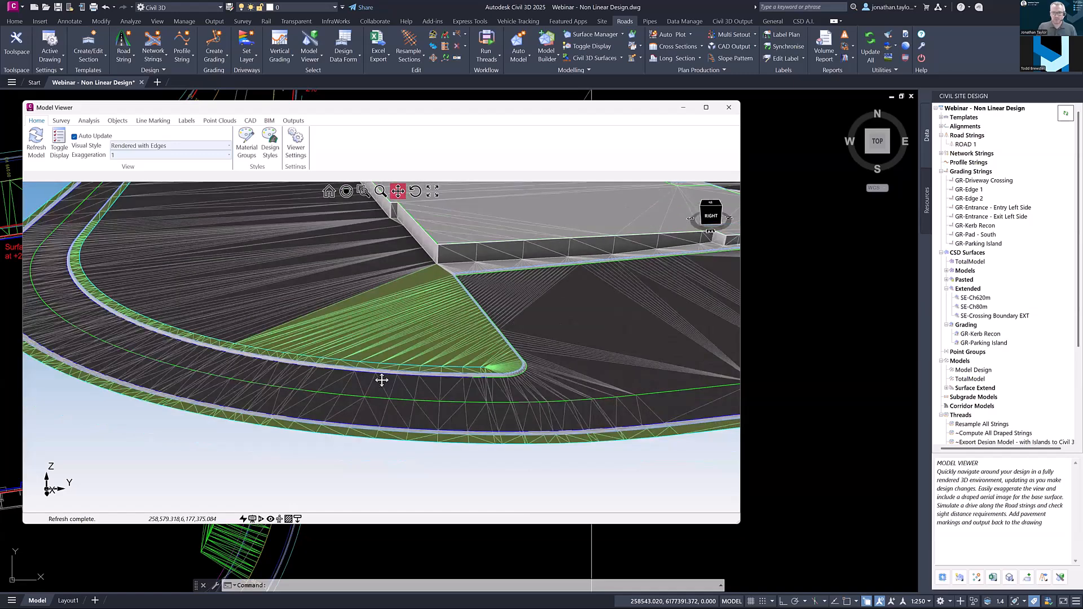
drag(671, 366, 421, 394)
scroll(421, 394, down, 4)
scroll(483, 382, up, 2)
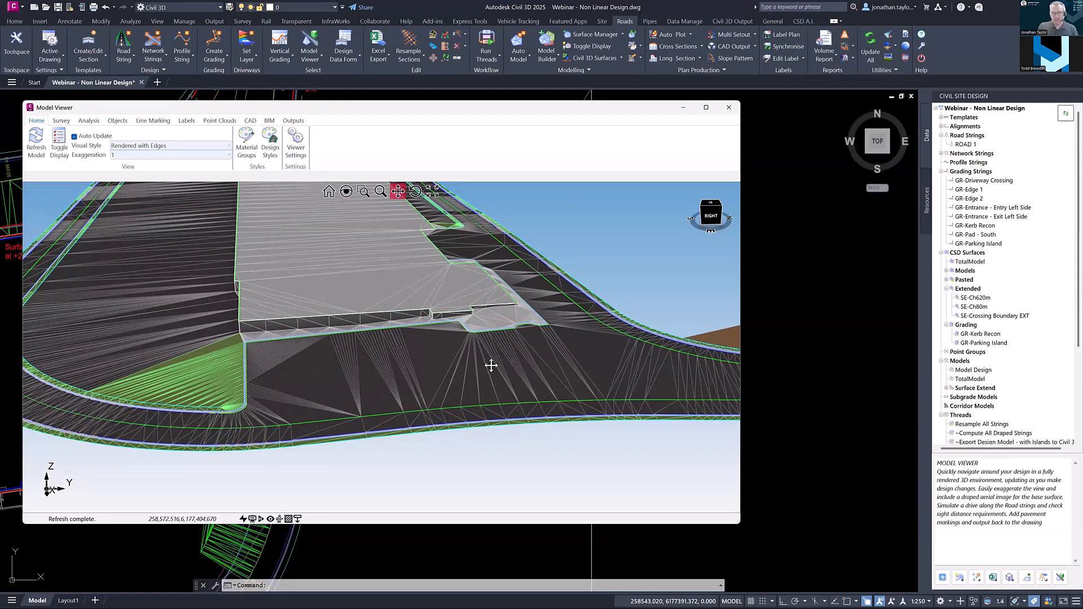
click(729, 108)
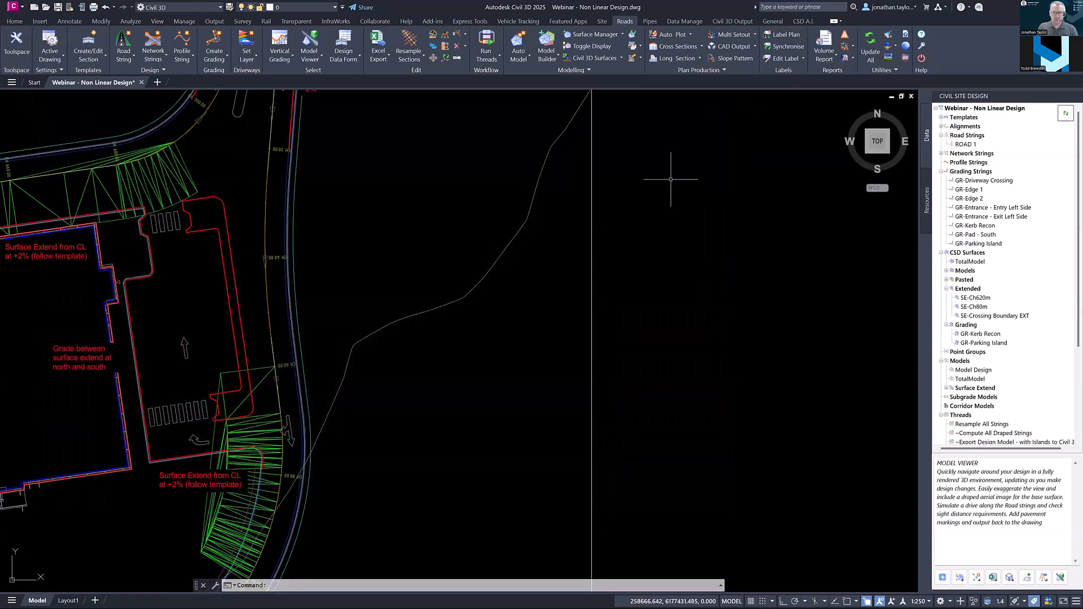
Turn off the mesh display for the SE-Ch620m and SE-Ch80m surfaces.
middle_drag(277, 307, 508, 307)
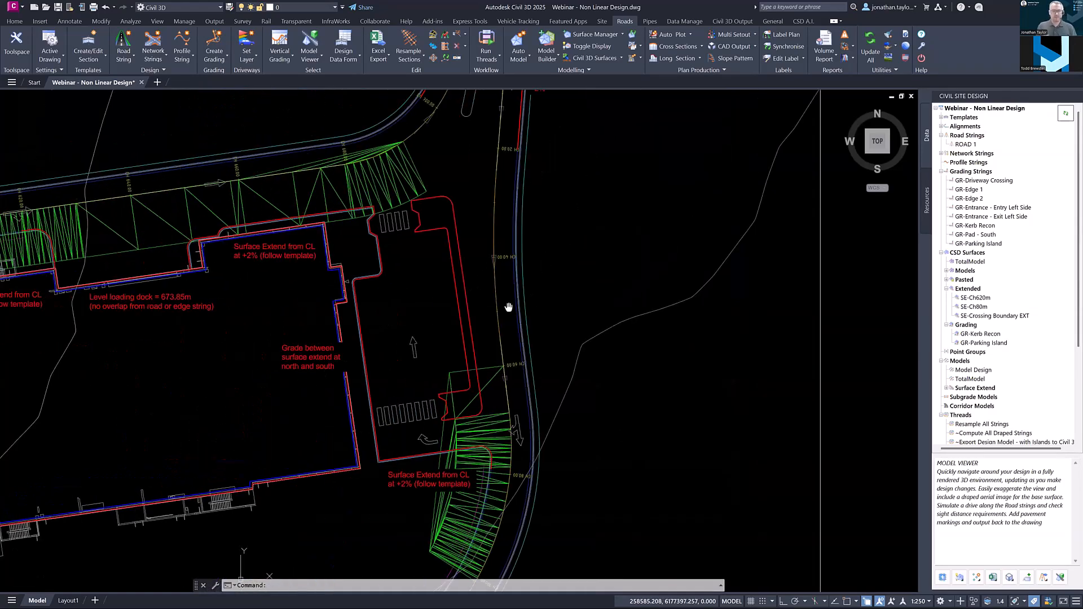
scroll(453, 305, up, 2)
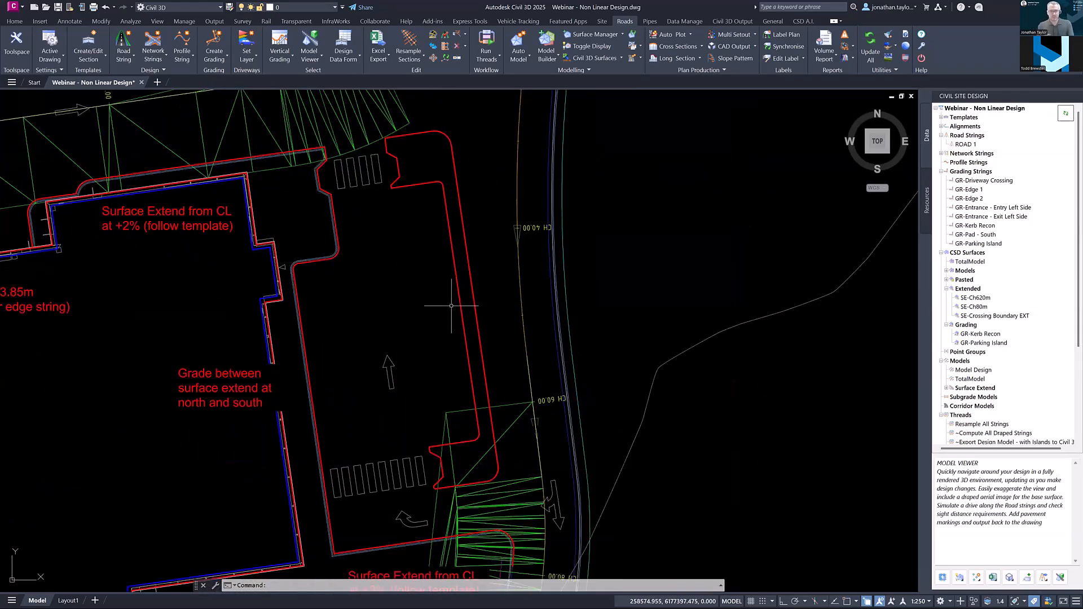
key(ctrl)
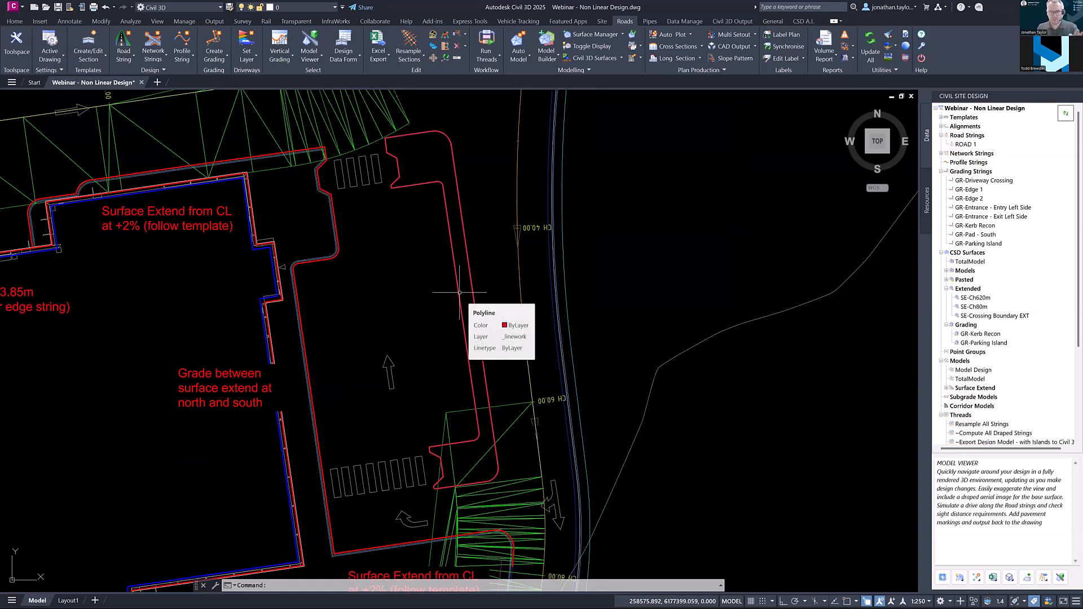
right_click(972, 254)
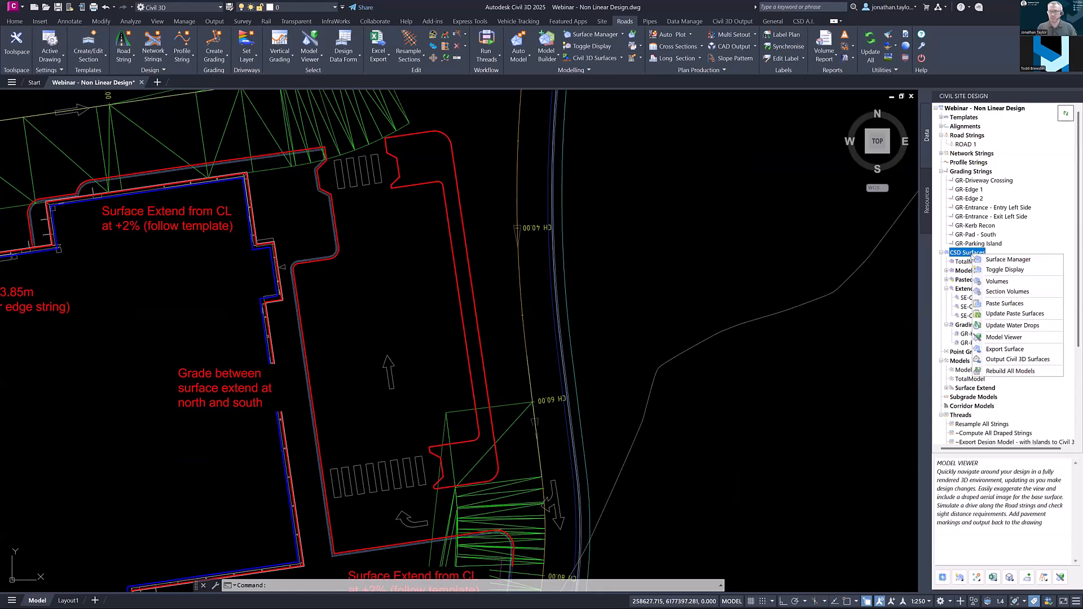
click(981, 271)
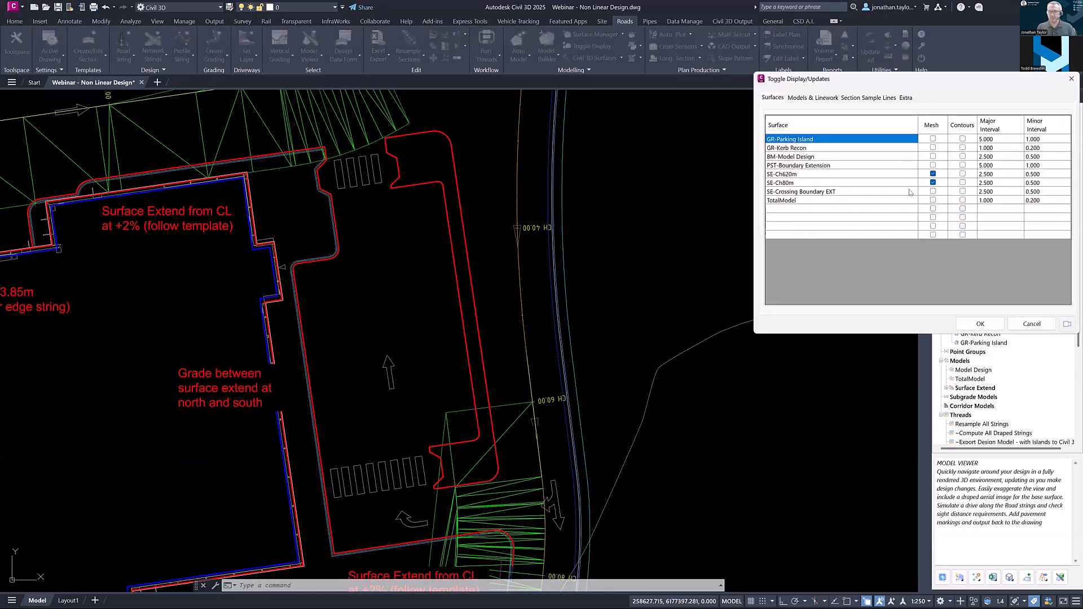
click(933, 174)
click(933, 182)
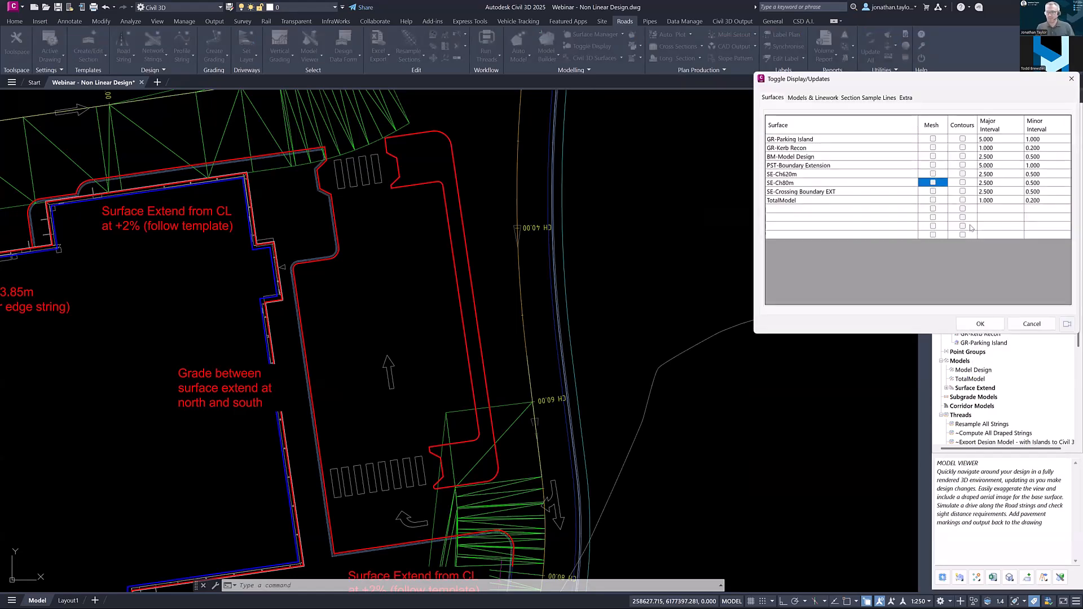
click(980, 324)
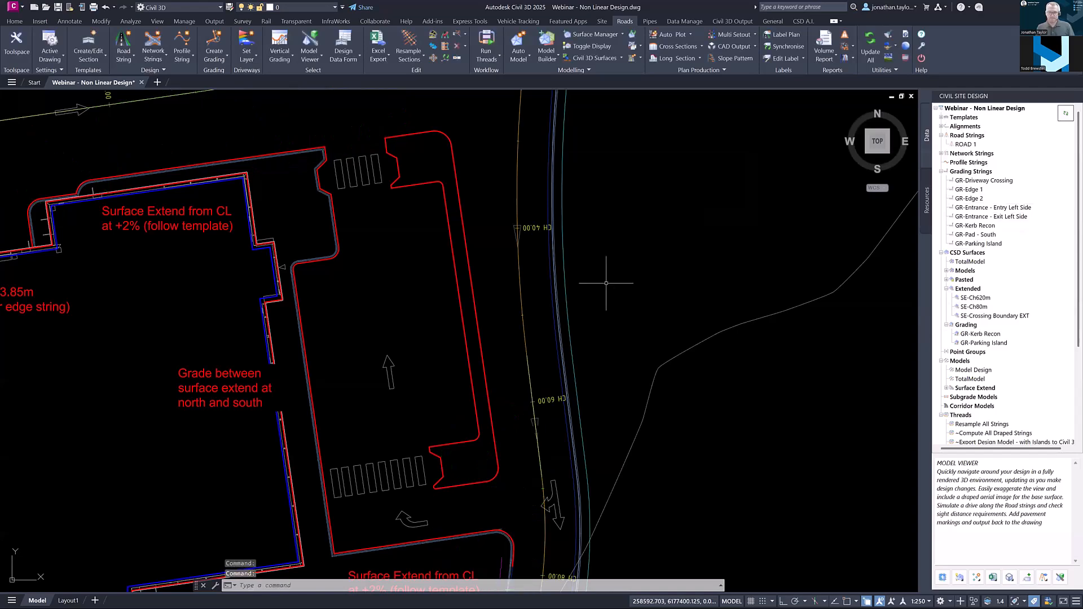
Toggle Fast Draw for the TotalModel model in the model display settings.
scroll(531, 274, down, 2)
scroll(452, 319, up, 2)
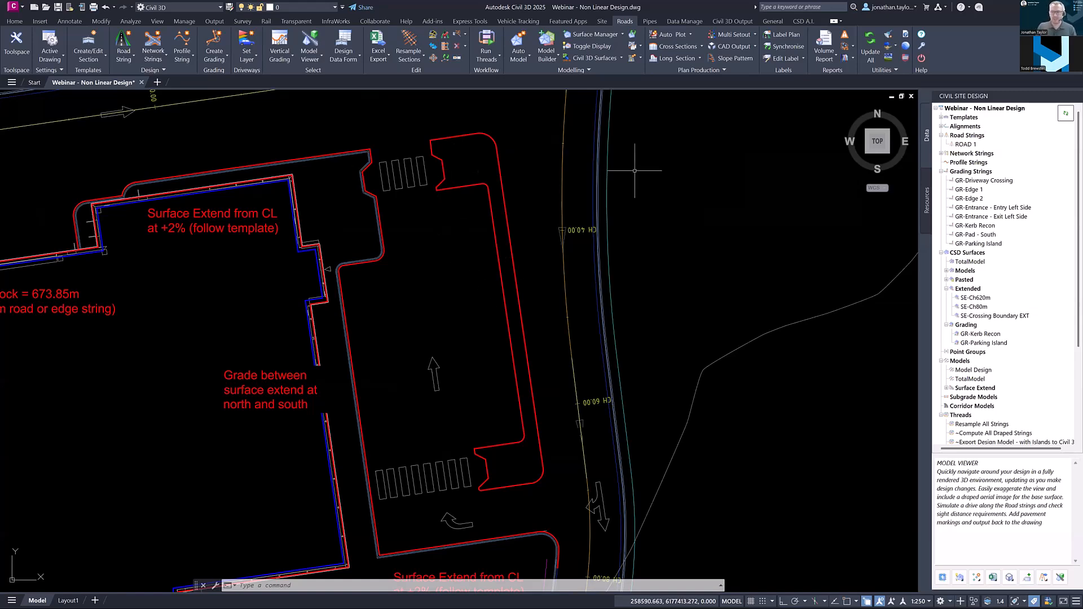
right_click(974, 255)
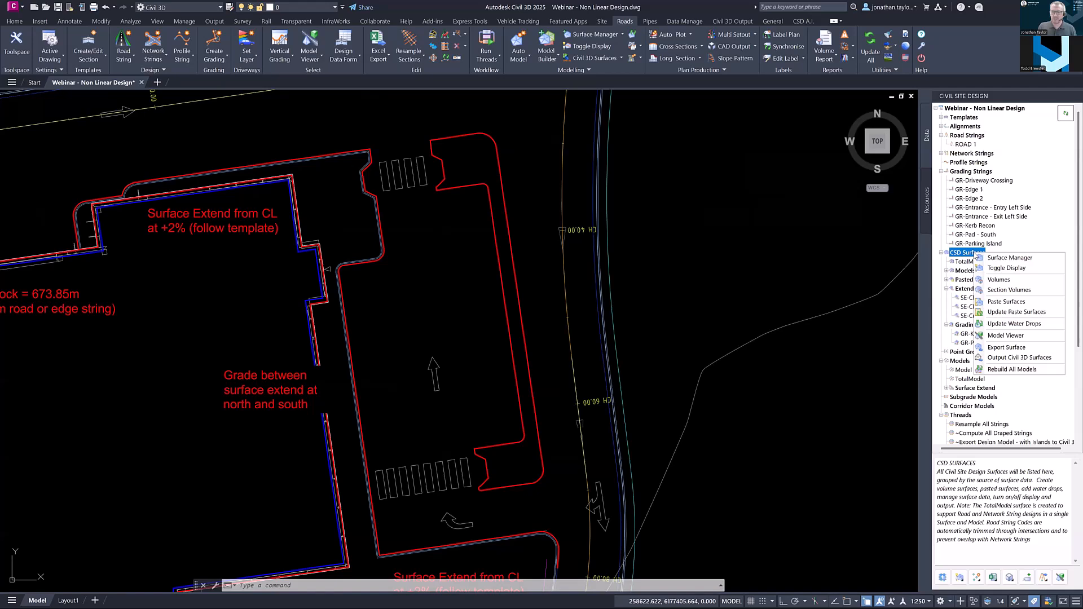
click(980, 266)
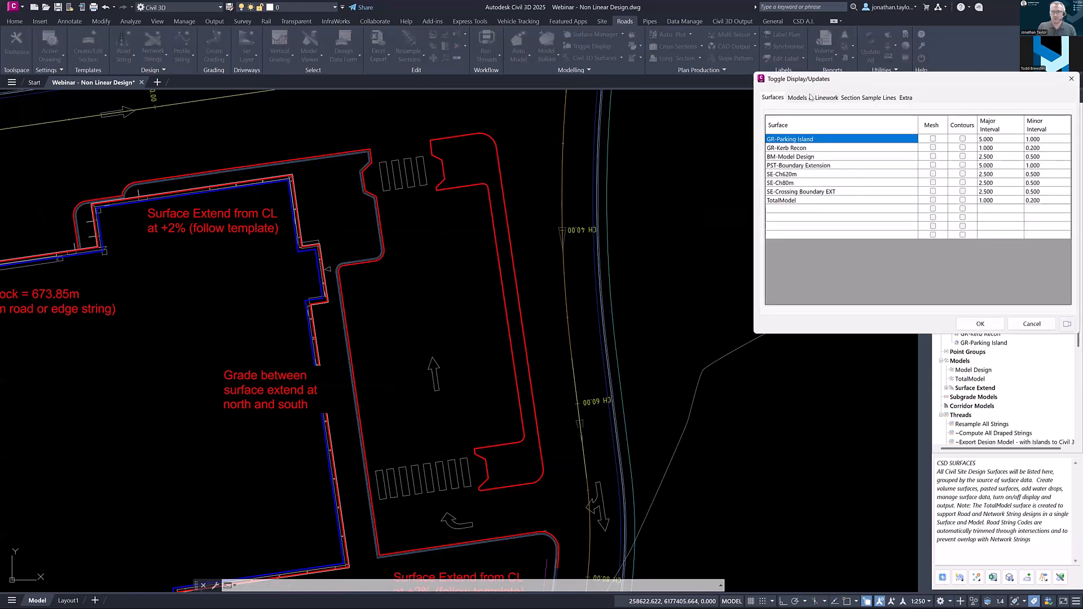
click(813, 98)
click(972, 166)
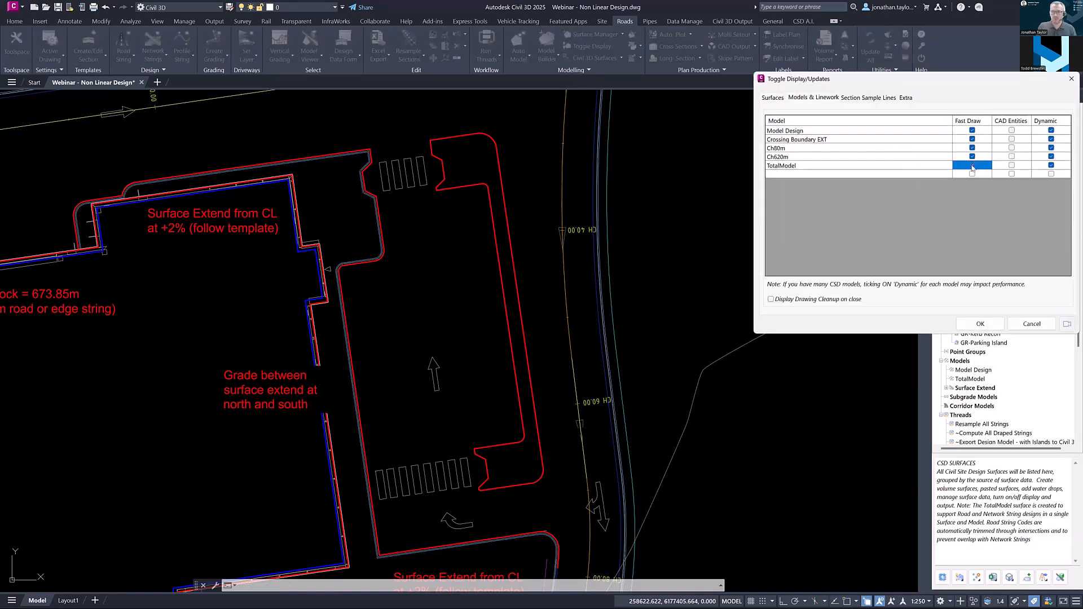
click(981, 323)
Inspect the Model Design entry and its options in the Model Builder, then close it.
middle_drag(522, 204, 514, 231)
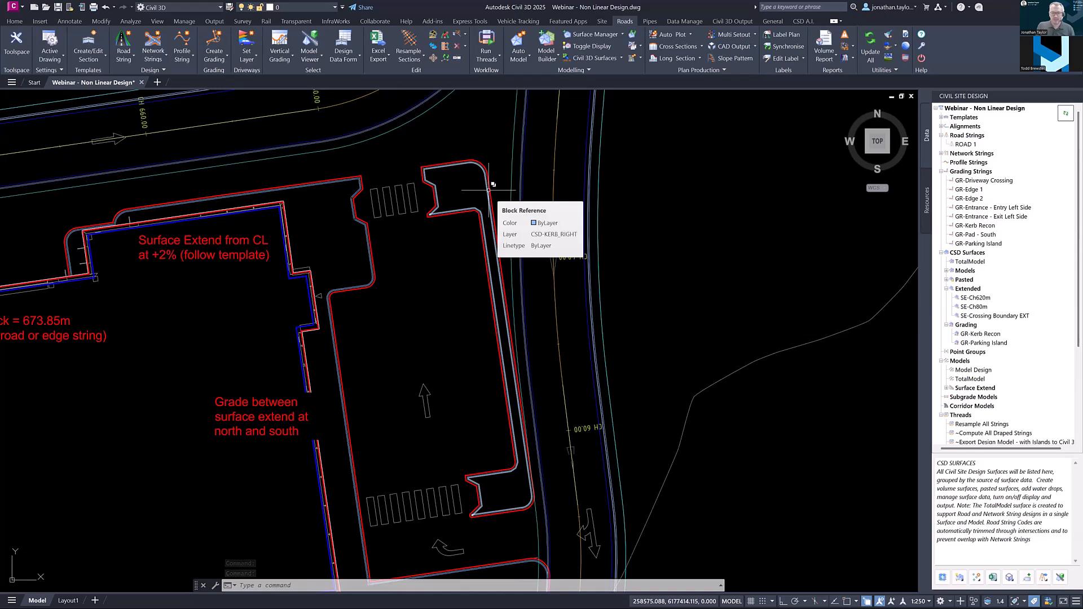
middle_drag(734, 232, 705, 235)
mouse_move(705, 234)
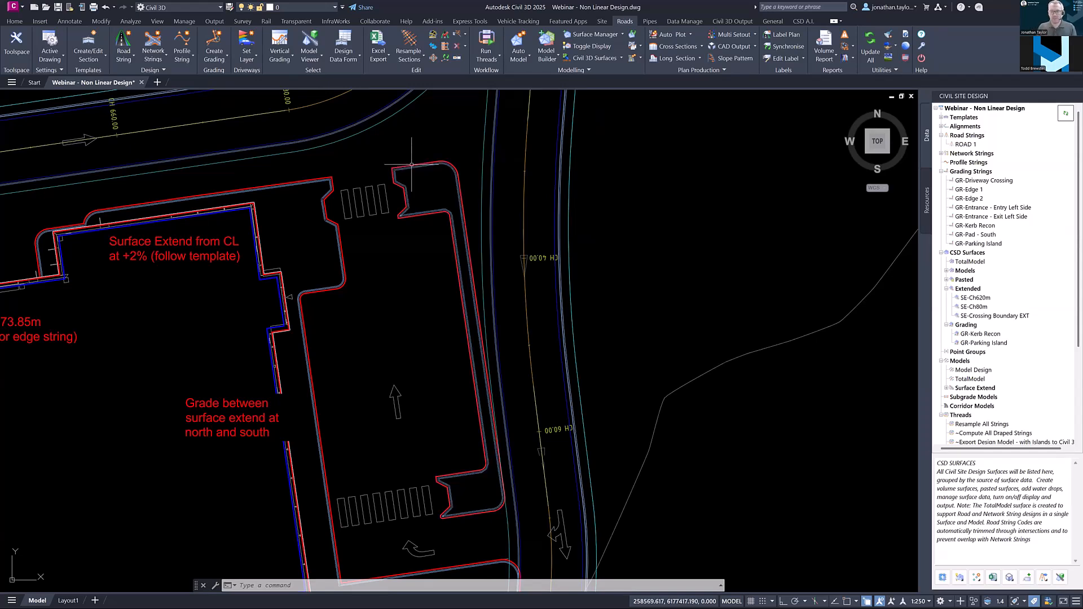
right_click(961, 361)
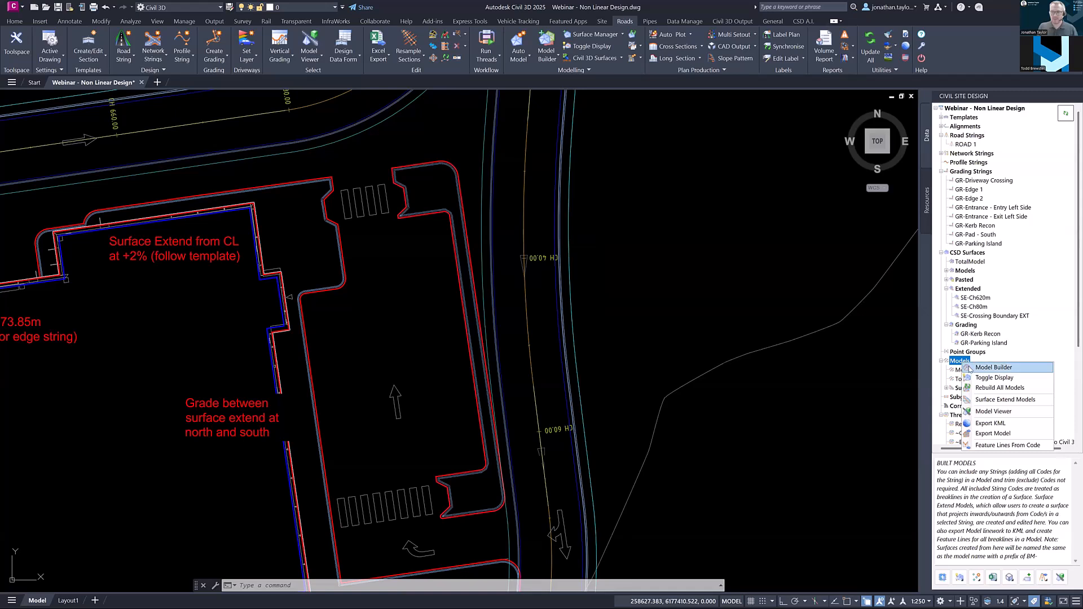
click(966, 369)
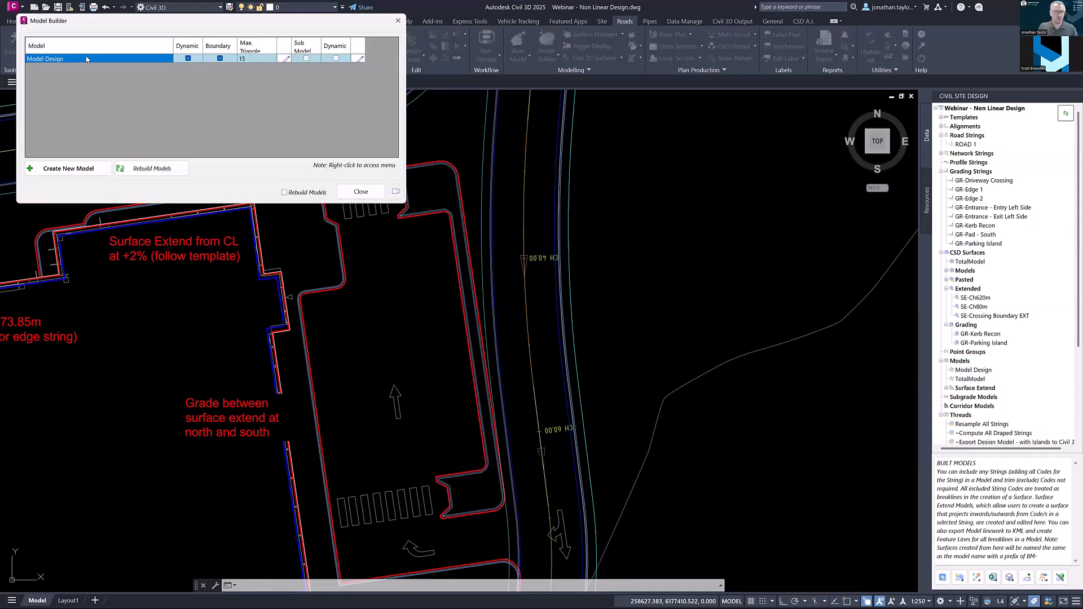
right_click(88, 58)
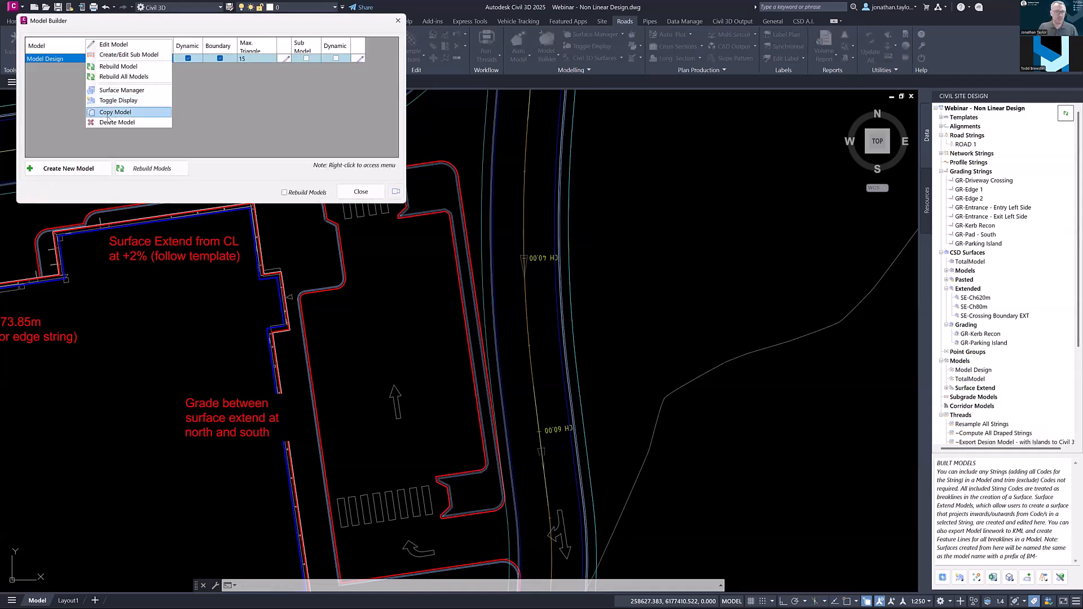
click(369, 195)
click(369, 194)
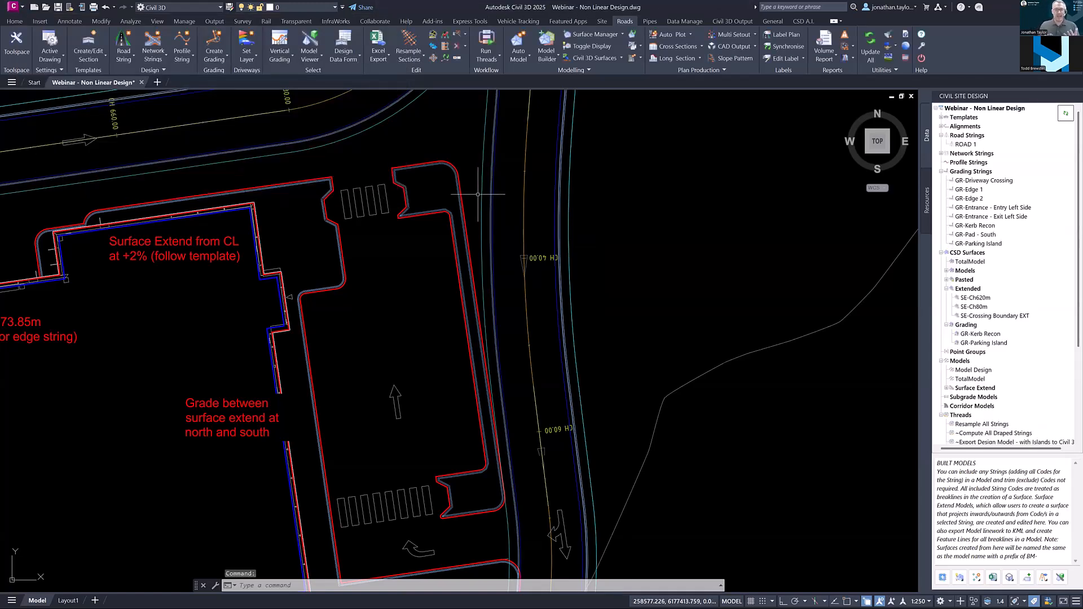
mouse_move(477, 194)
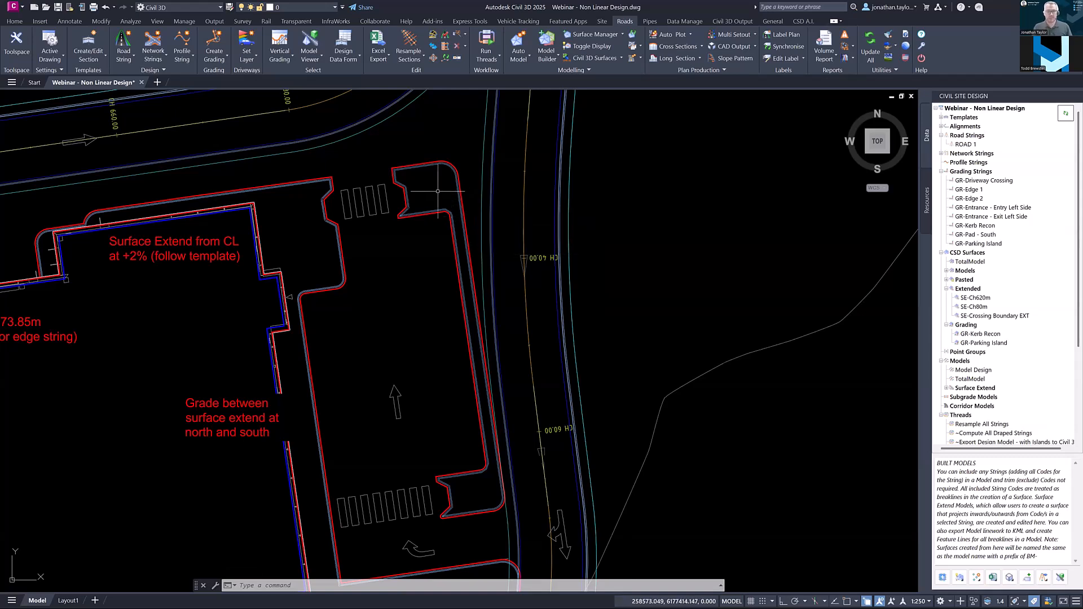
mouse_move(433, 192)
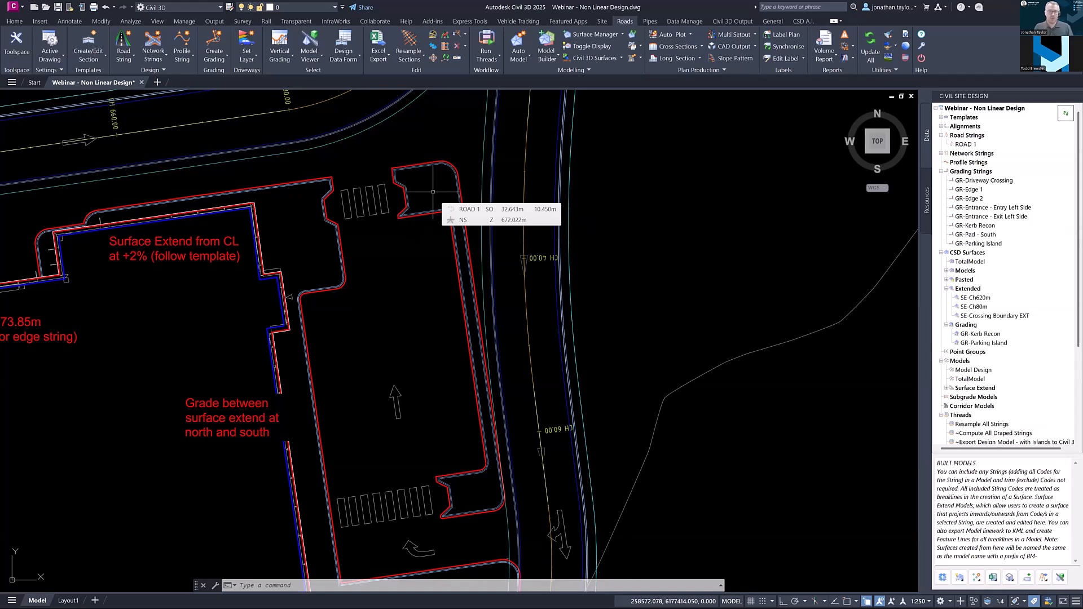
Auto-profile the GR-Parking Island string in the Vertical Grading Editor by referencing the BM-Model Design surface, then close the editor.
mouse_move(337, 169)
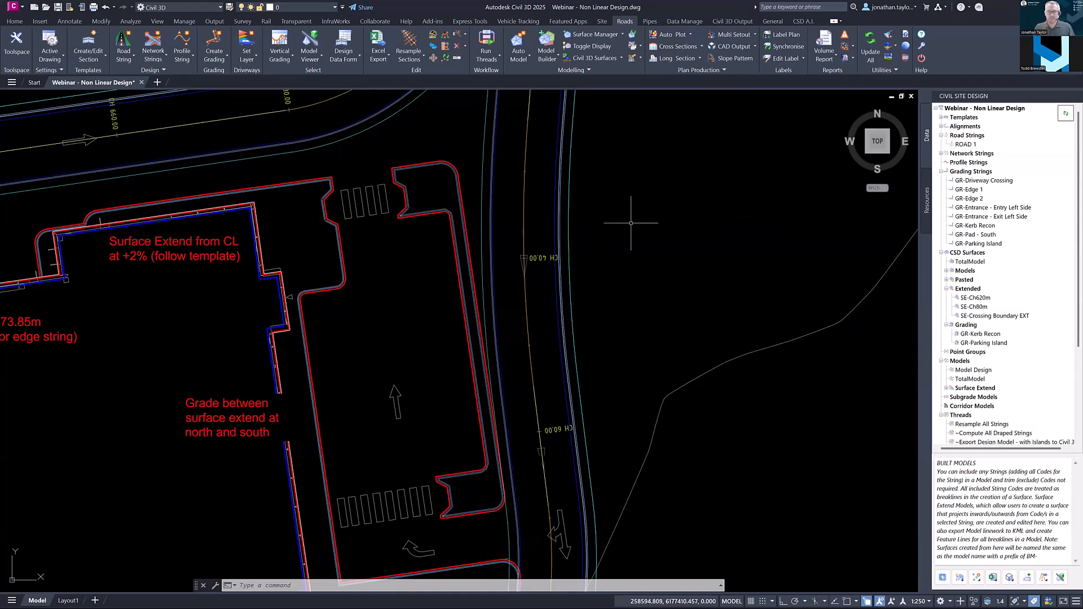
middle_drag(630, 224, 625, 224)
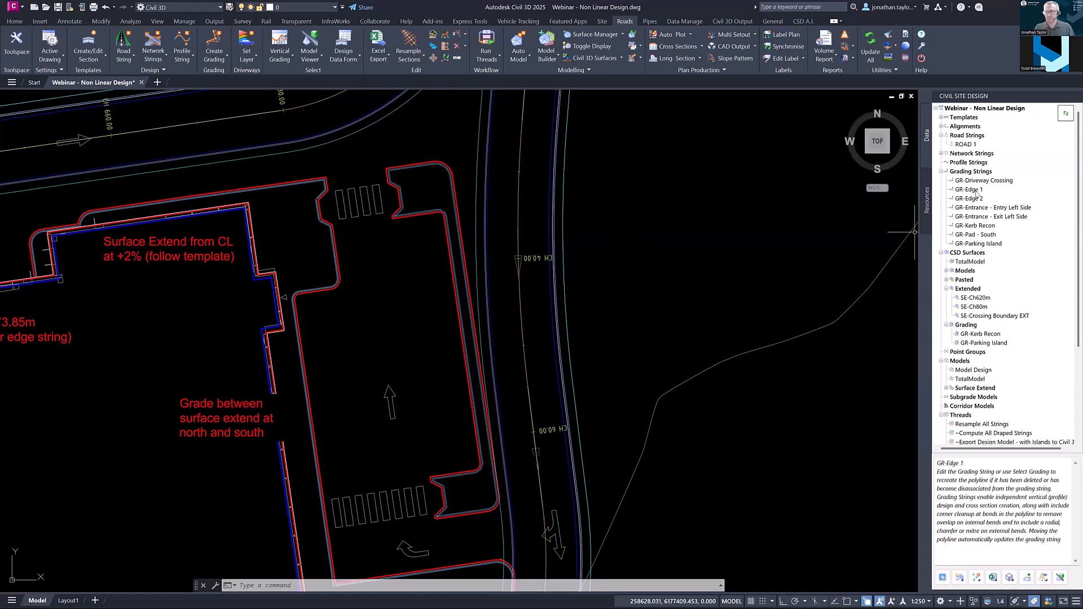
right_click(981, 246)
click(1022, 271)
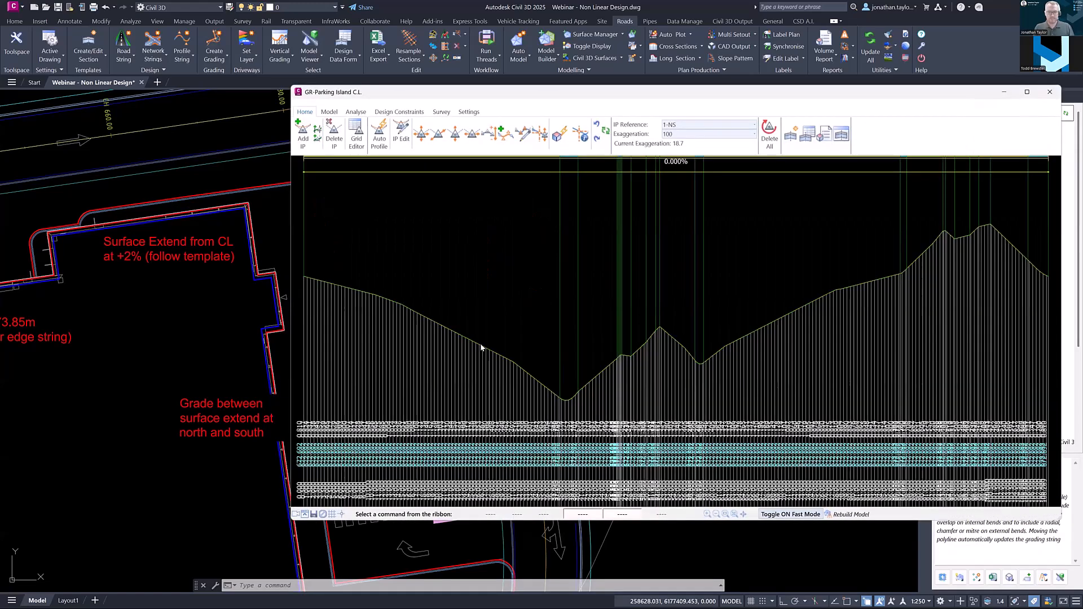
click(379, 135)
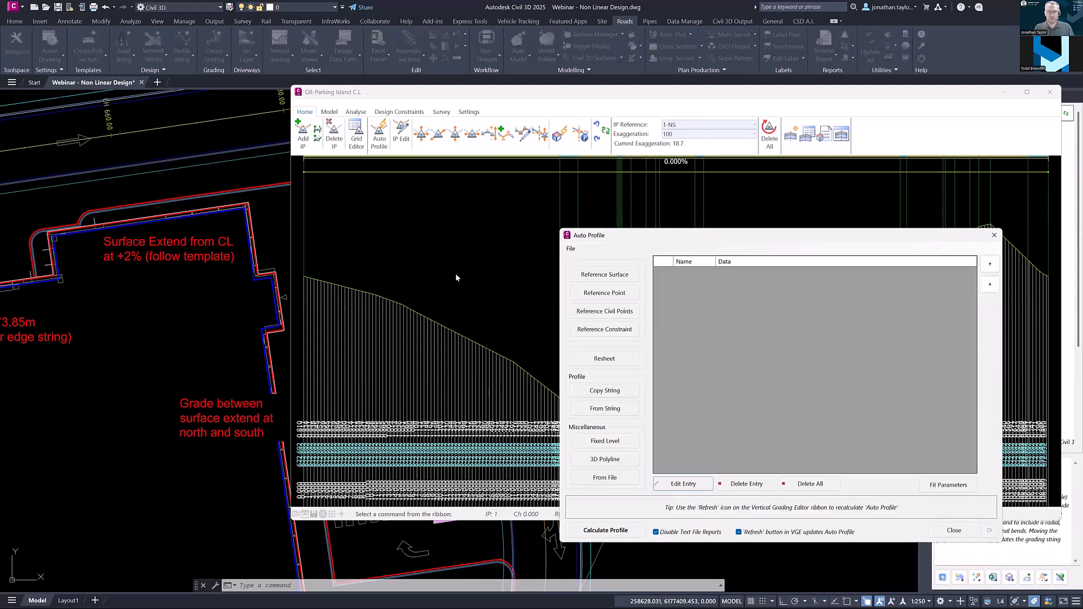
click(578, 280)
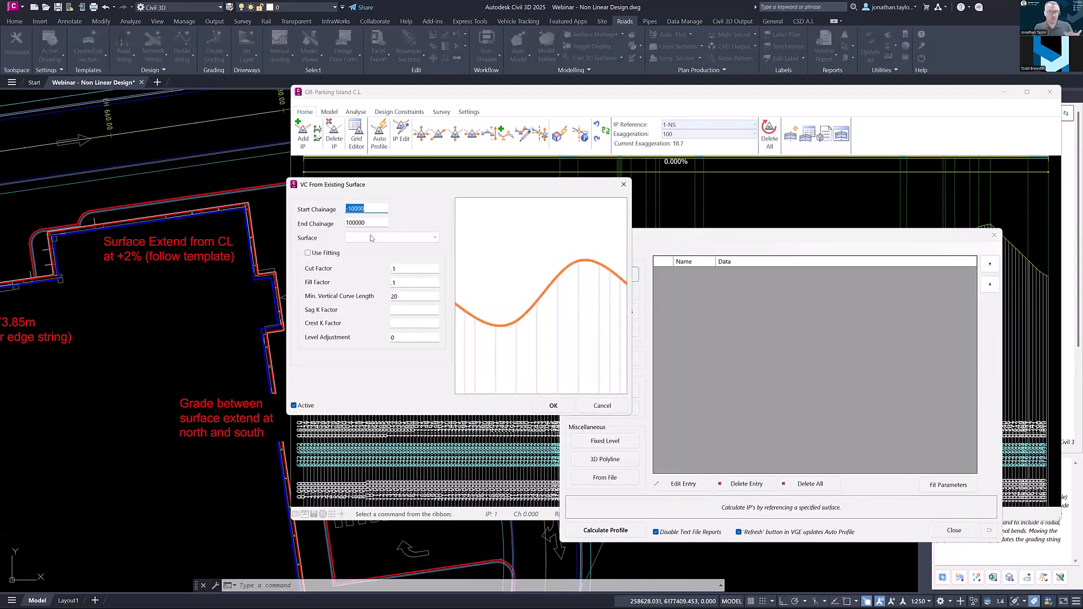
click(370, 239)
click(370, 264)
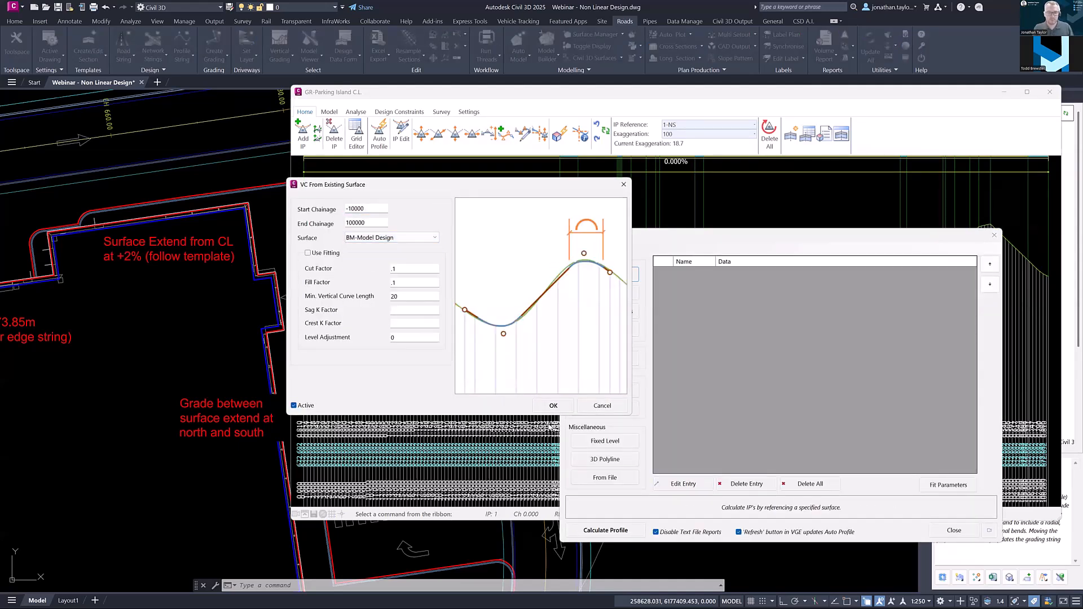
click(553, 406)
click(605, 530)
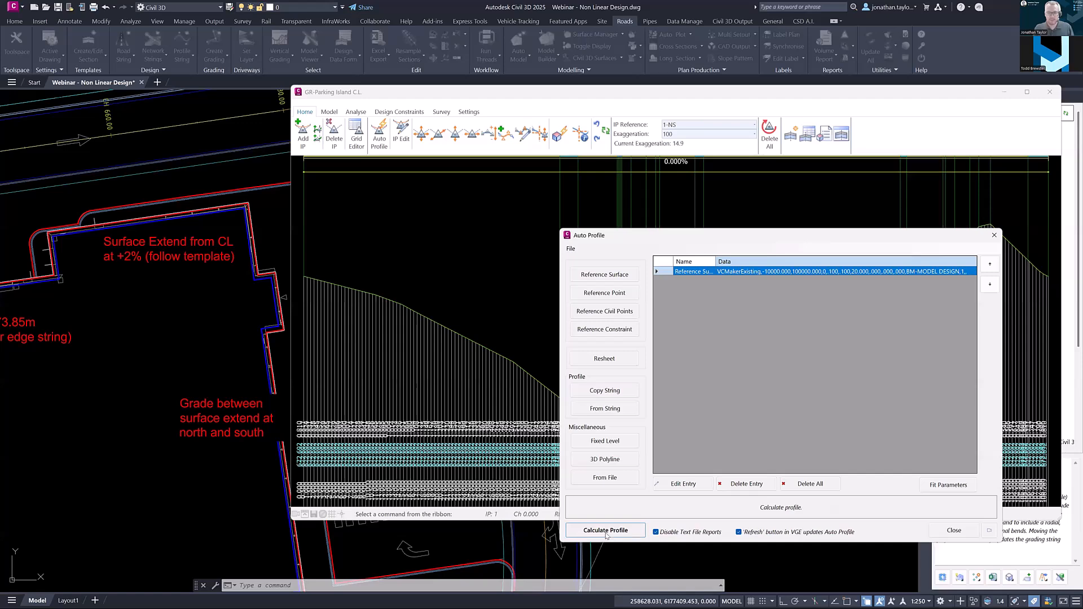
click(956, 532)
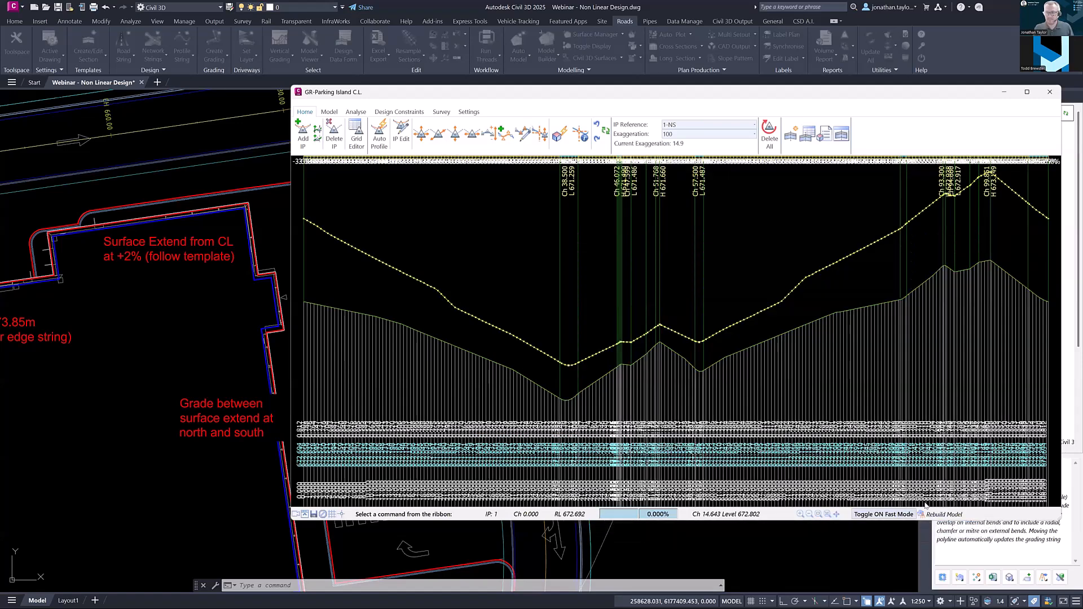
drag(479, 101, 675, 100)
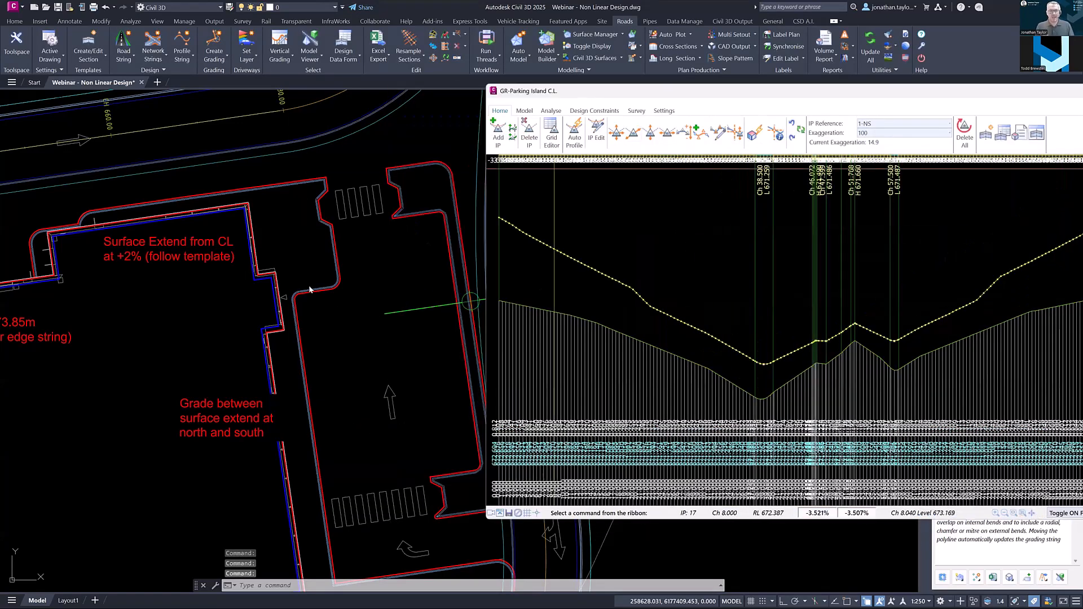
middle_drag(424, 285, 308, 281)
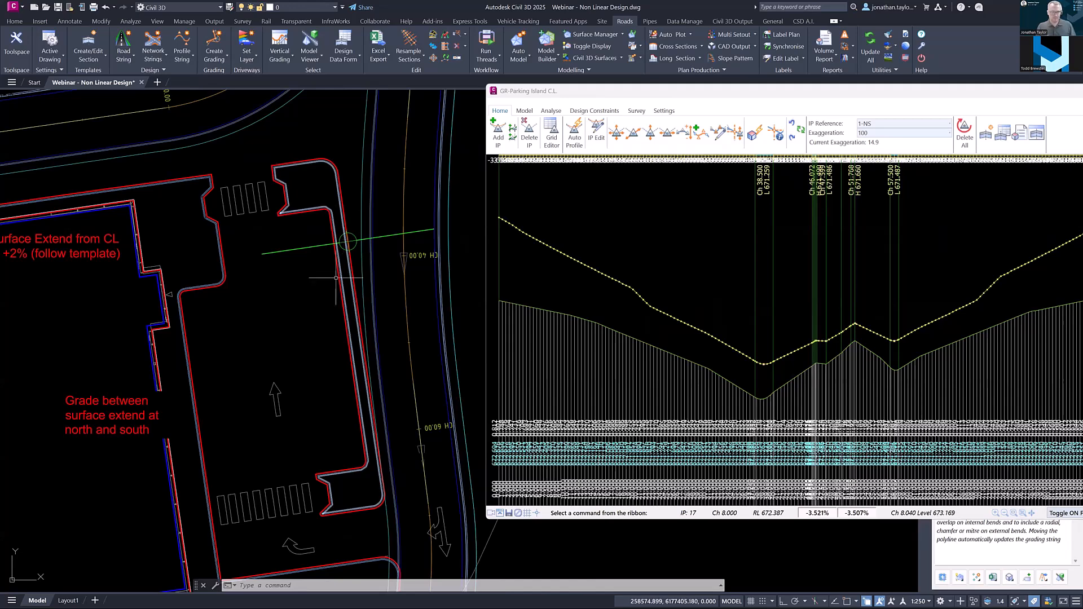
mouse_move(373, 388)
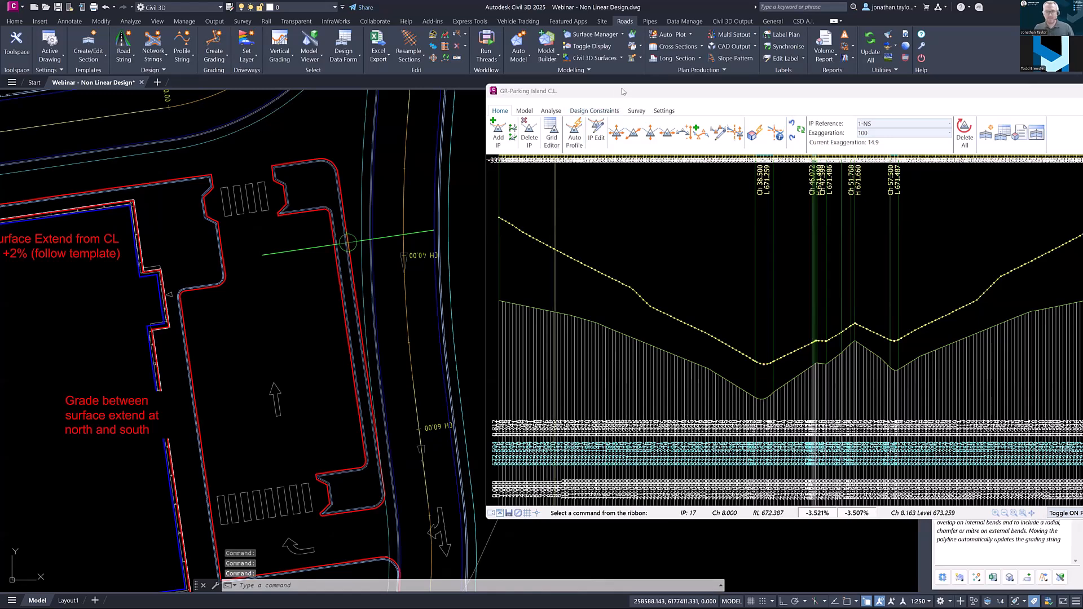
drag(536, 94, 297, 99)
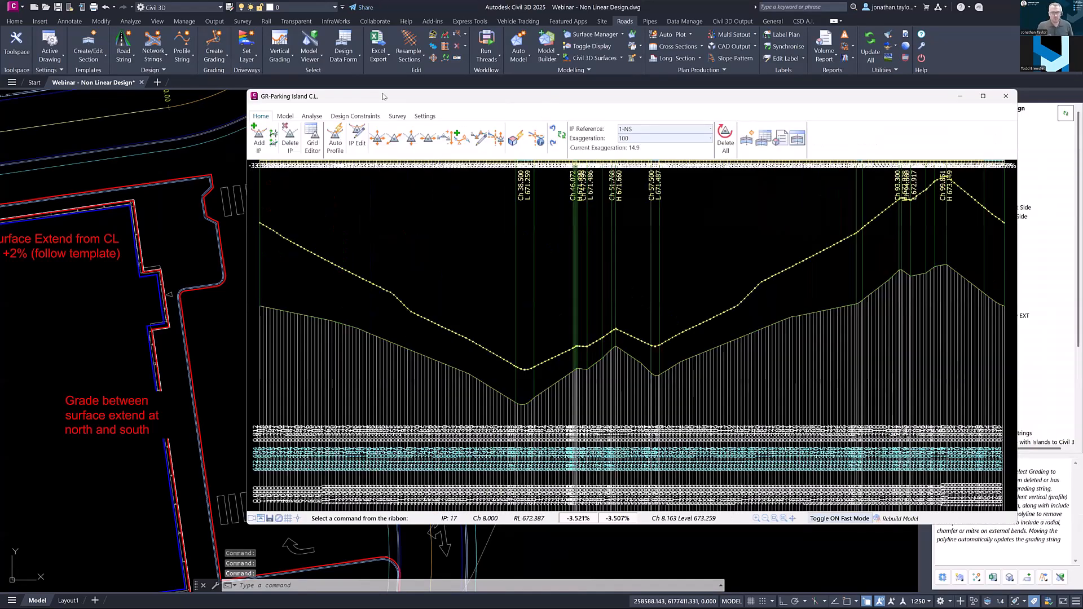
click(1006, 96)
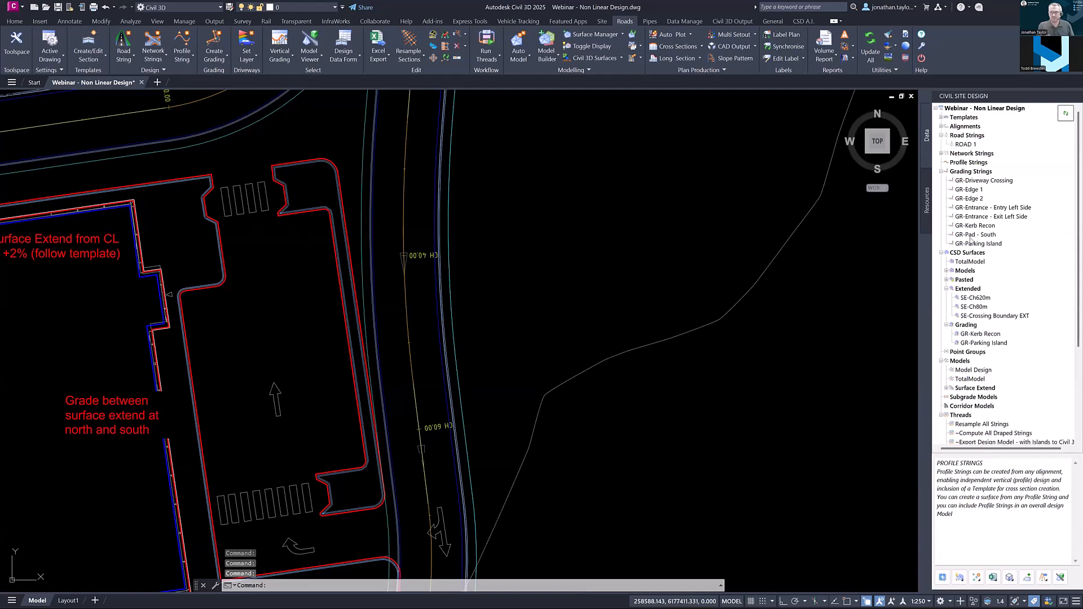
Open the GR-Parking Island grading settings and close them without changes.
click(973, 234)
right_click(978, 245)
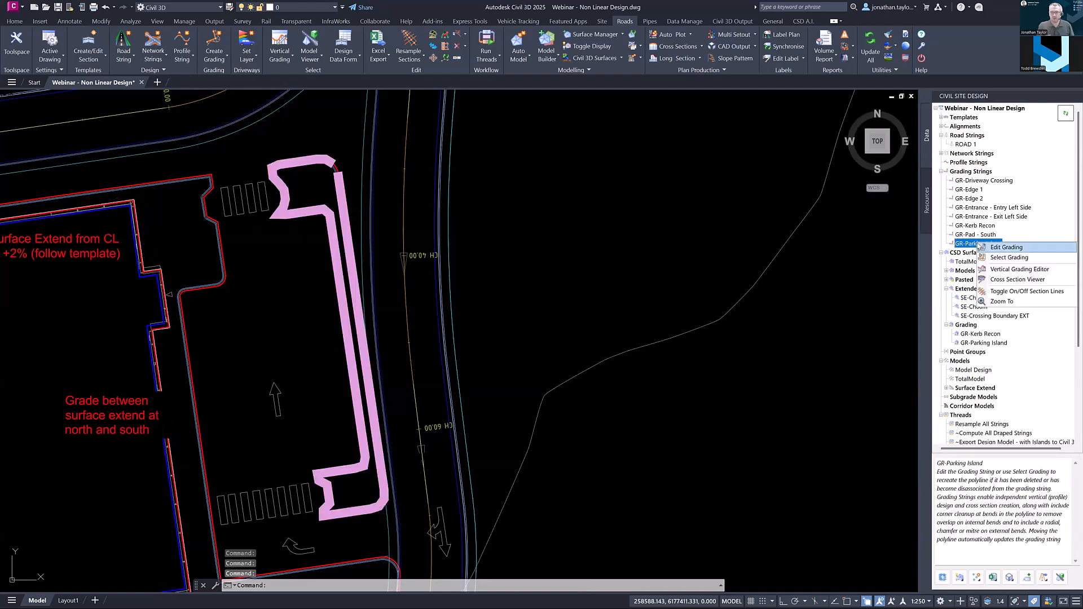
click(1015, 291)
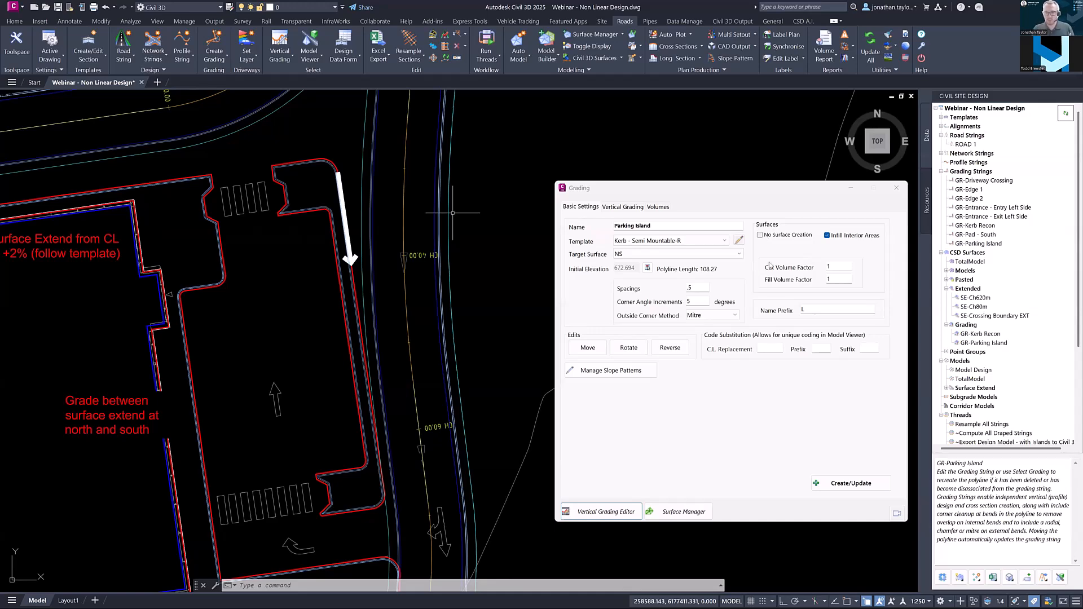
click(896, 189)
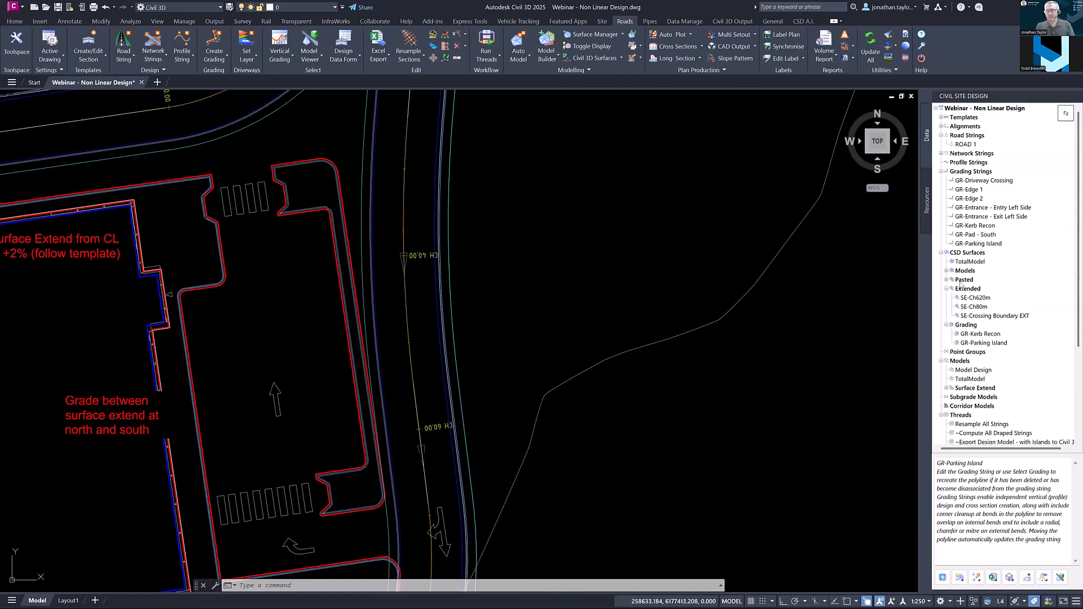
Open the GR-Parking Island surface in Create/Edit Surface, review its boundaries, then close the dialog.
right_click(967, 252)
click(969, 260)
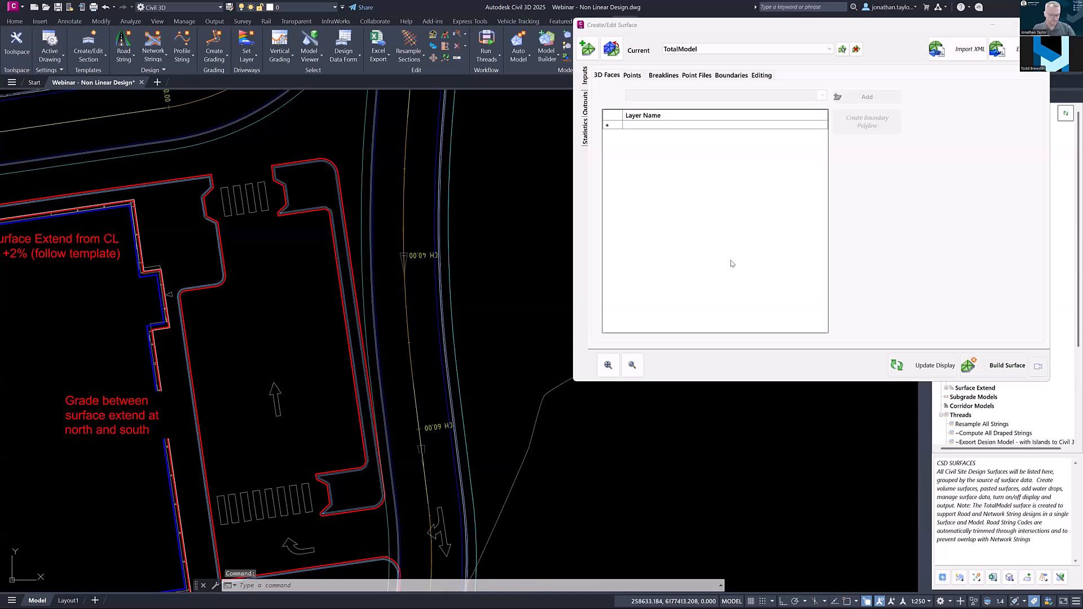
click(719, 50)
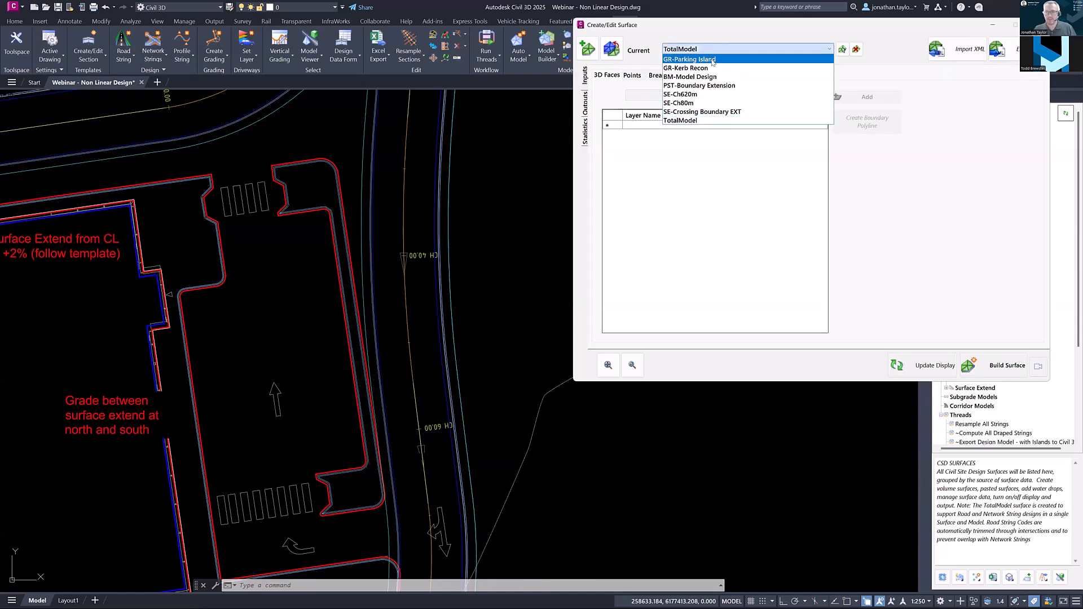
click(714, 59)
click(729, 75)
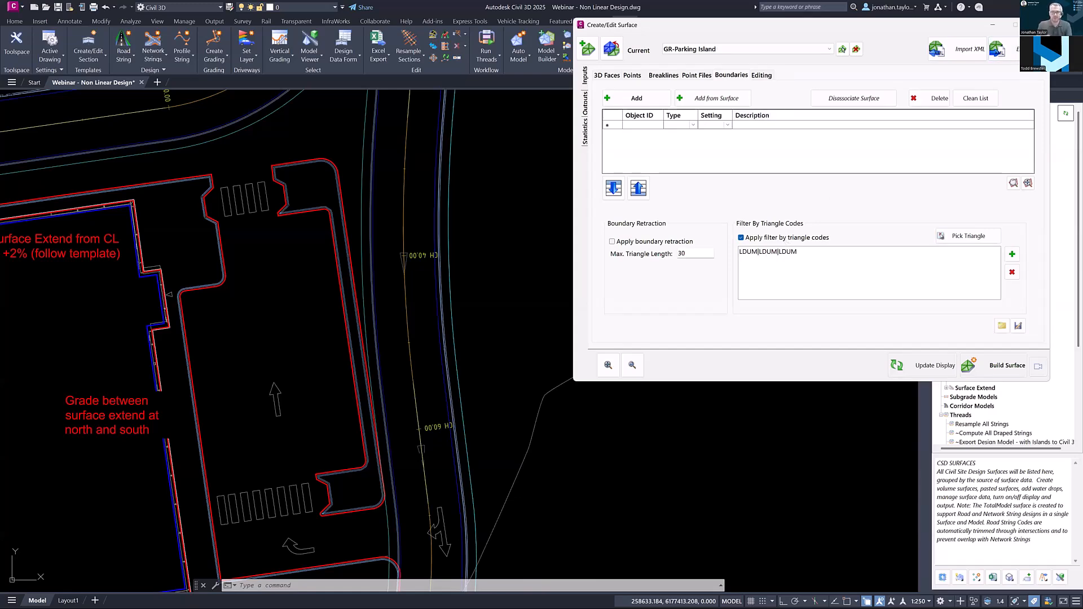
click(1038, 25)
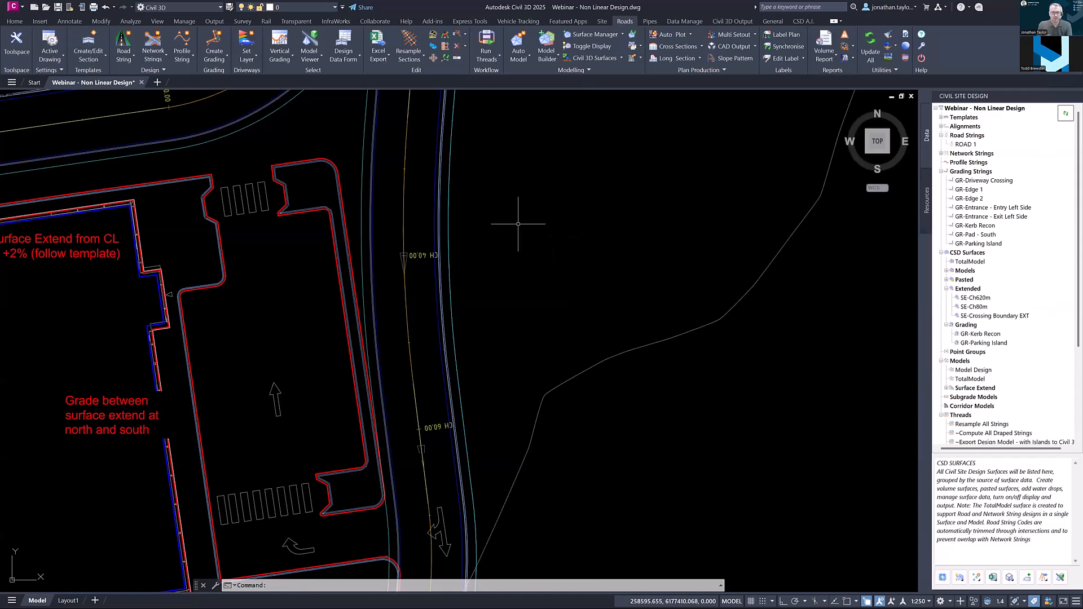
Place a point in the middle of the parking island area using the POINT command.
middle_drag(519, 224, 574, 213)
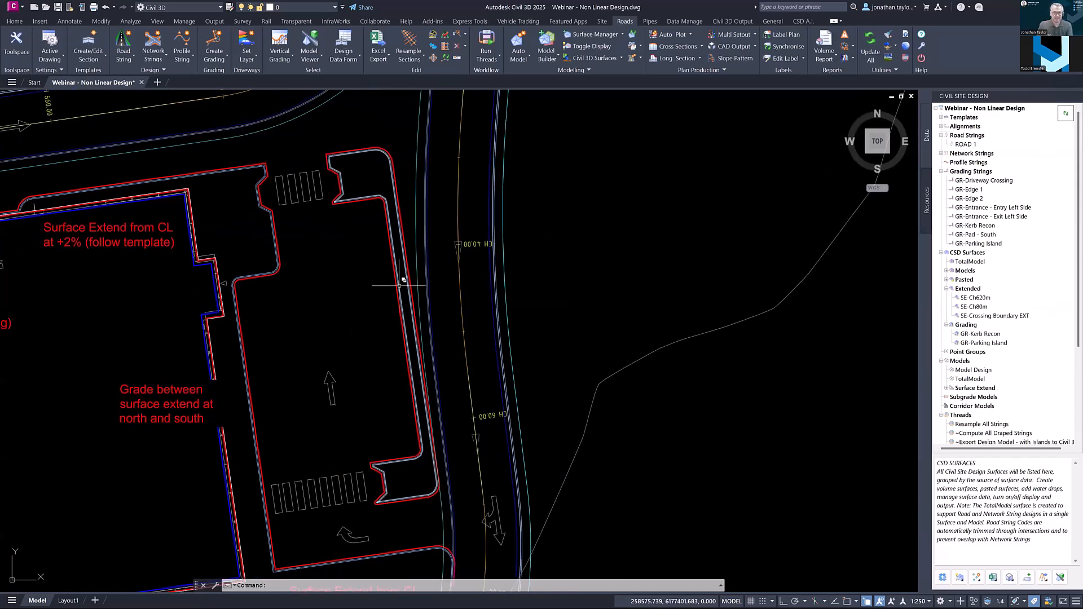
scroll(296, 292, down, 2)
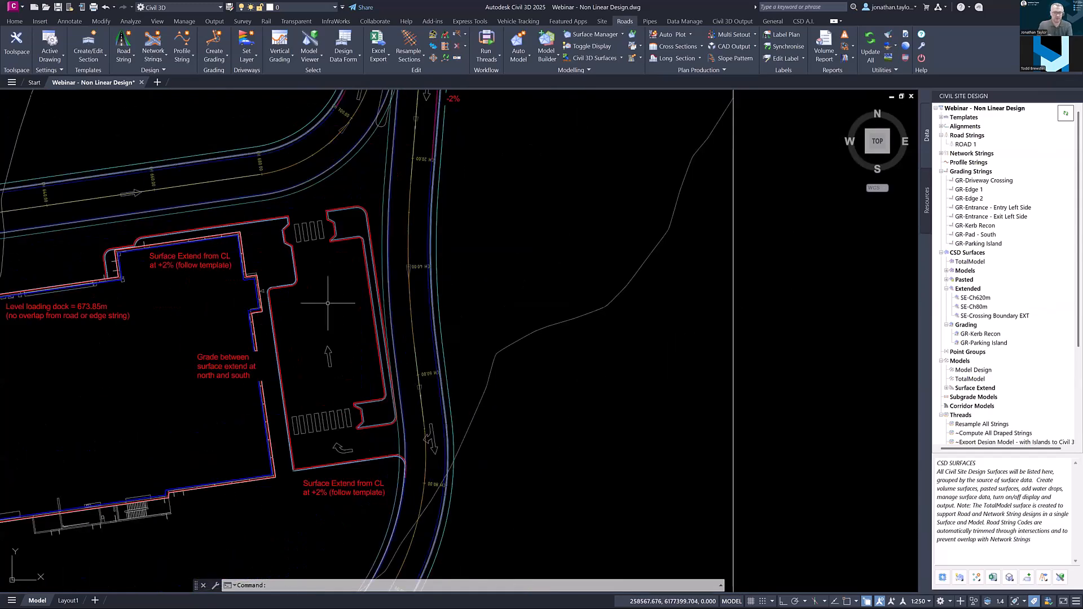
mouse_move(386, 296)
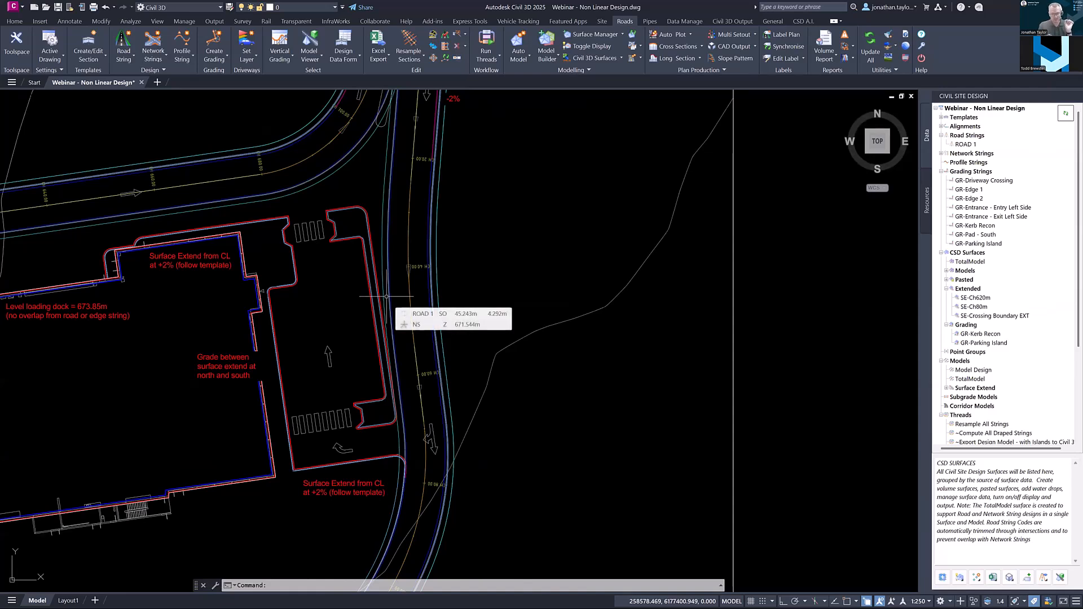
key(ctrl)
key(ctrl)
key(ctrl)
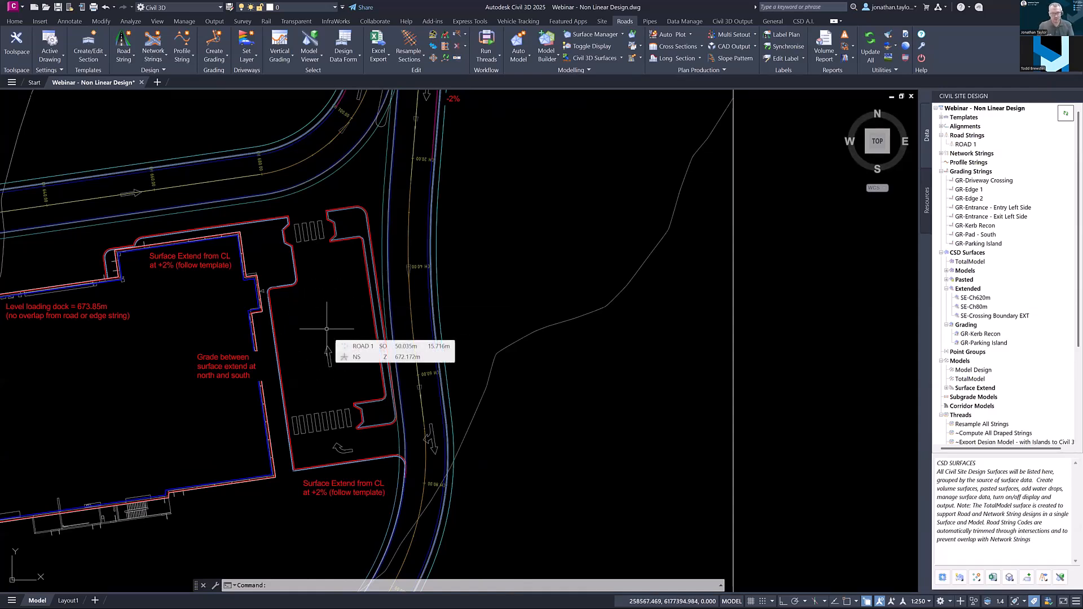
key(ctrl)
key(ctrl)
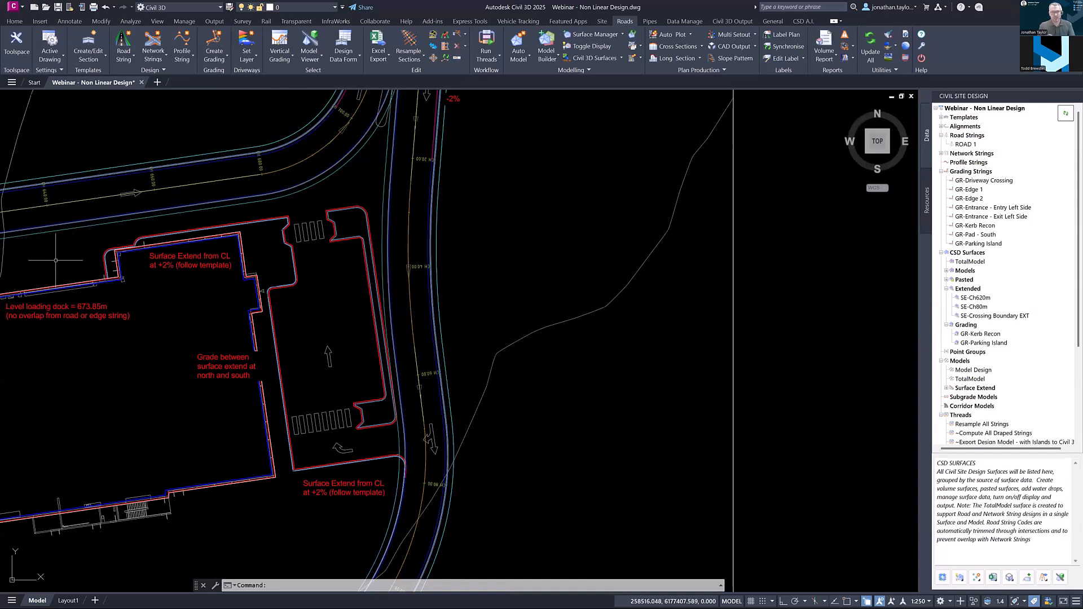
text(point)
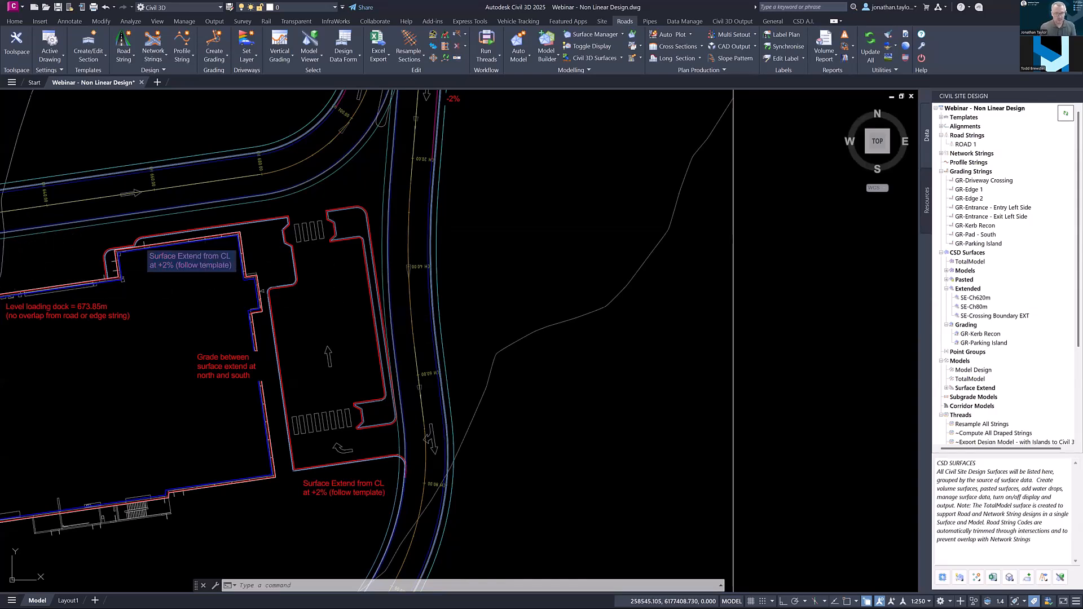
key(Return)
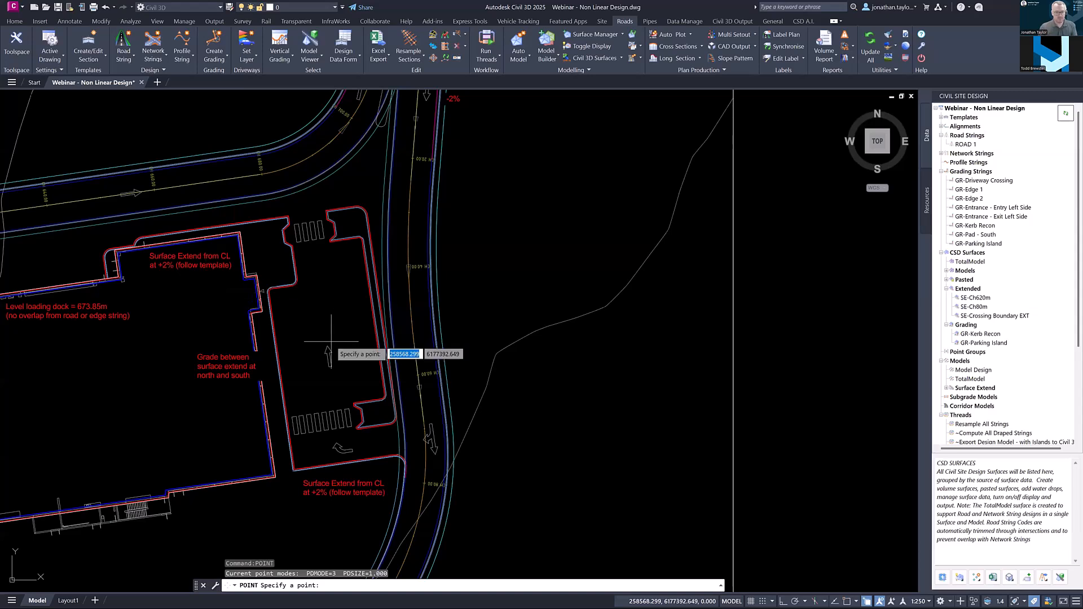
click(331, 319)
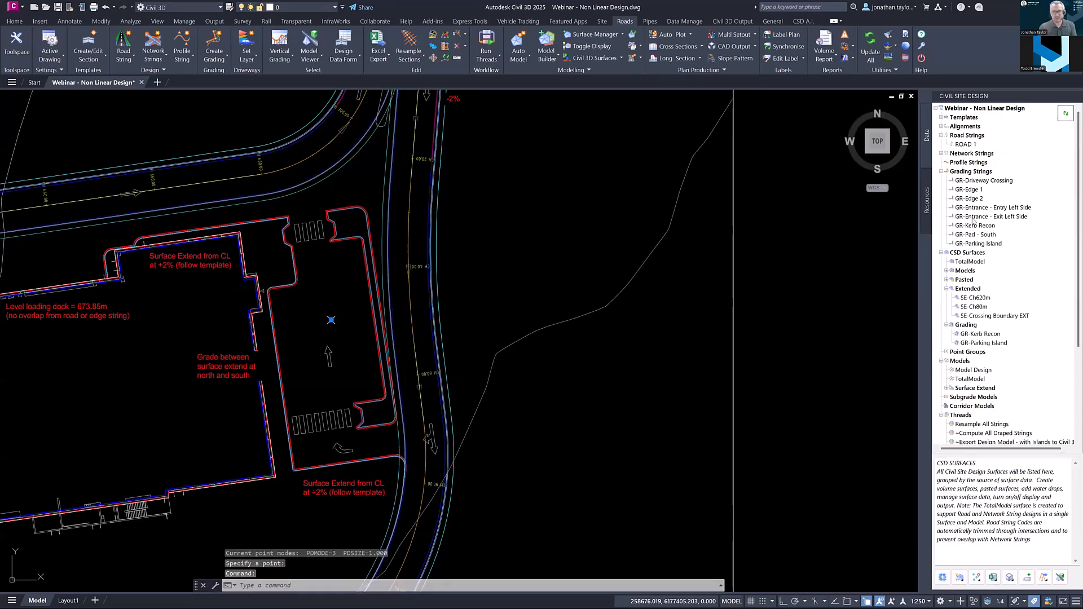
Open the BM-Model Design surface in Create/Edit Surface, browse its 3D Faces and Points inputs, then close it.
right_click(971, 255)
click(979, 261)
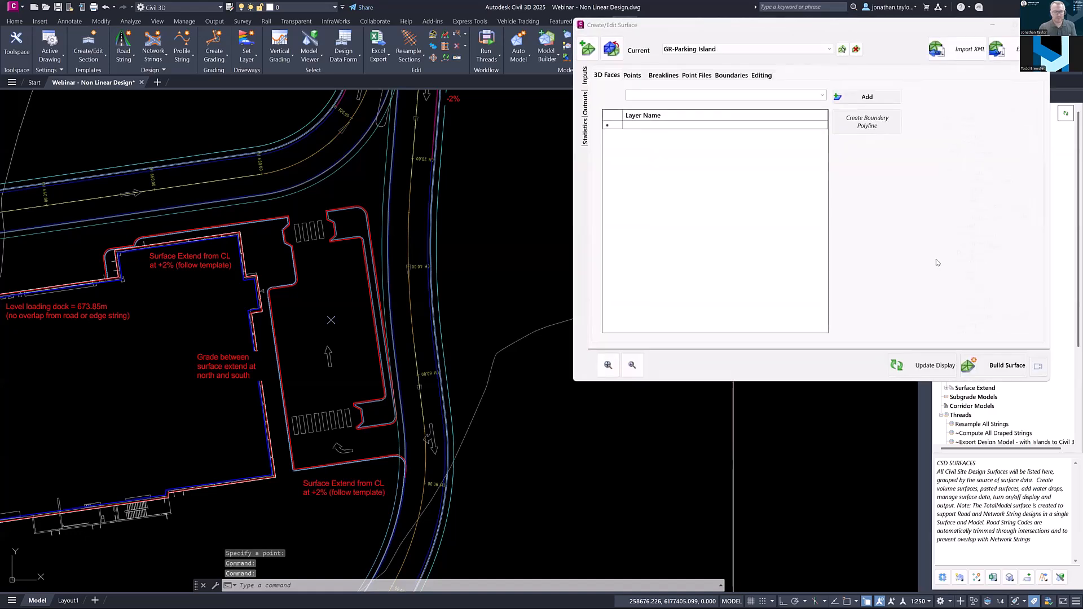
click(705, 50)
click(698, 77)
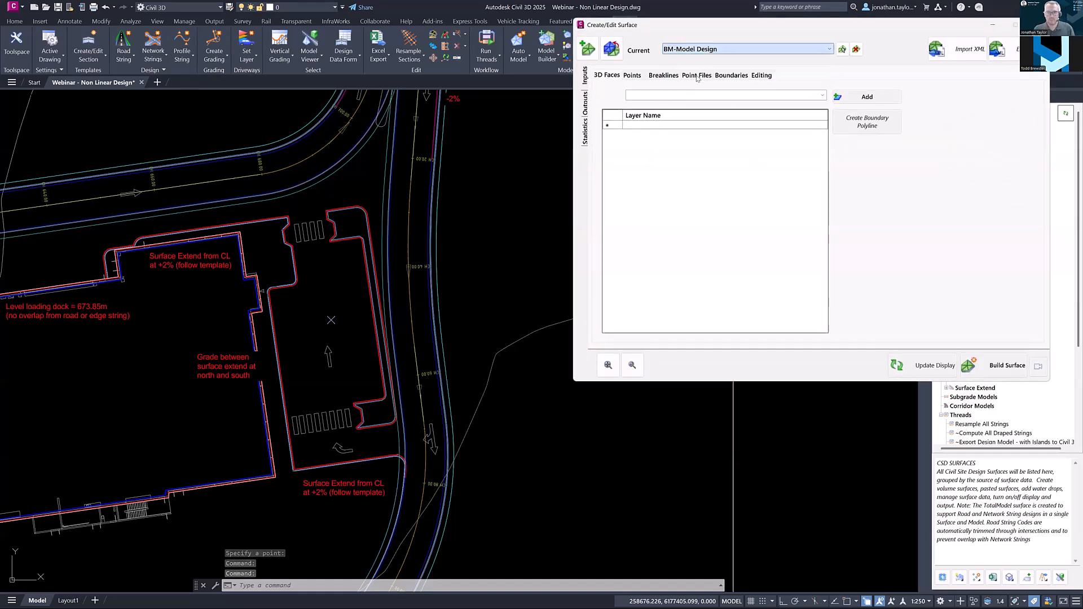
click(603, 75)
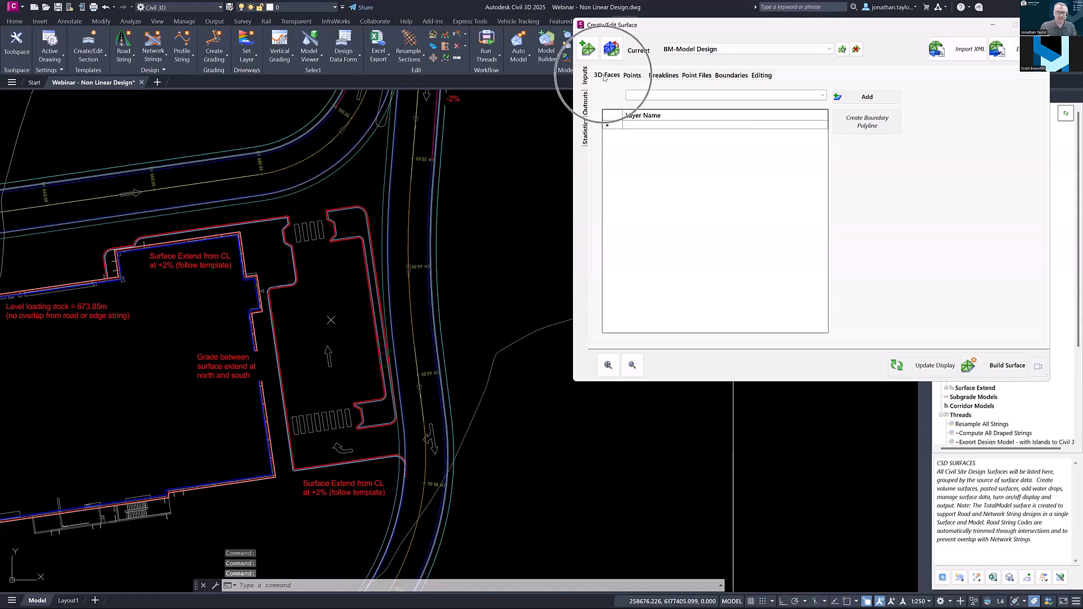
click(633, 76)
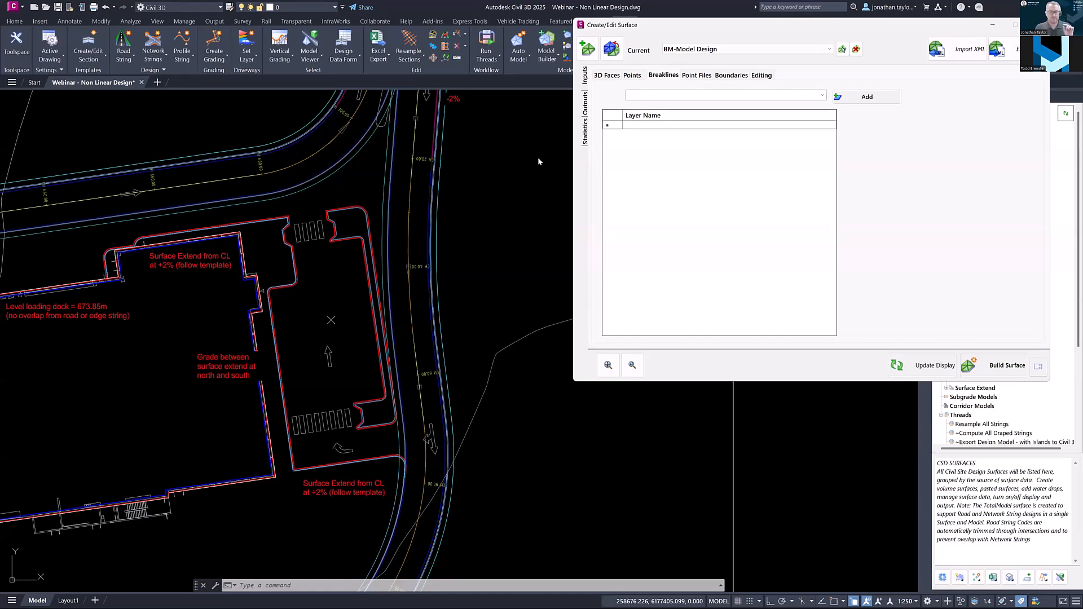
click(631, 77)
click(821, 94)
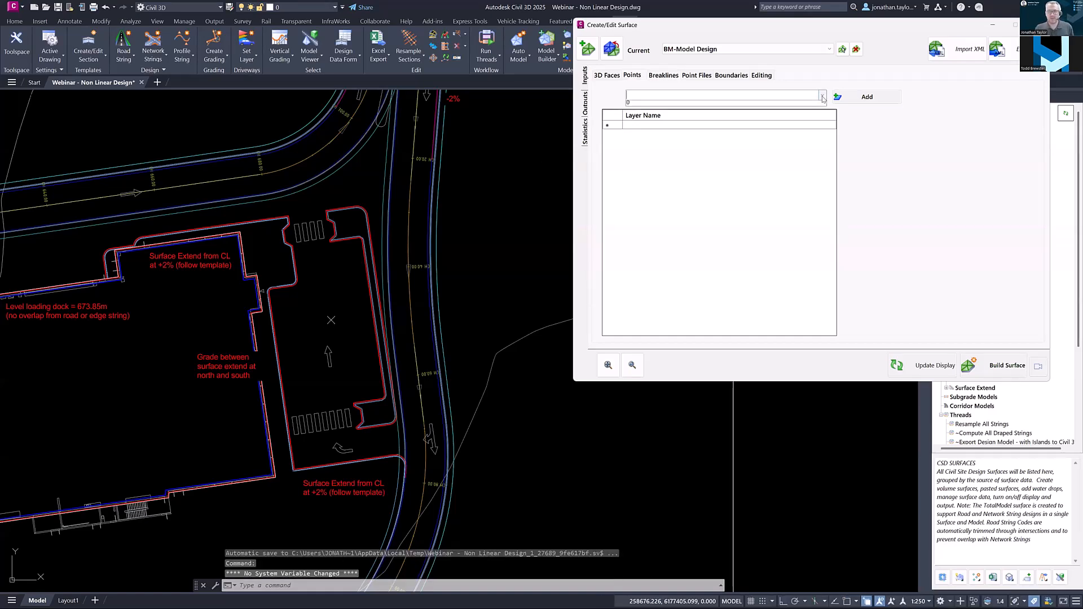
click(863, 144)
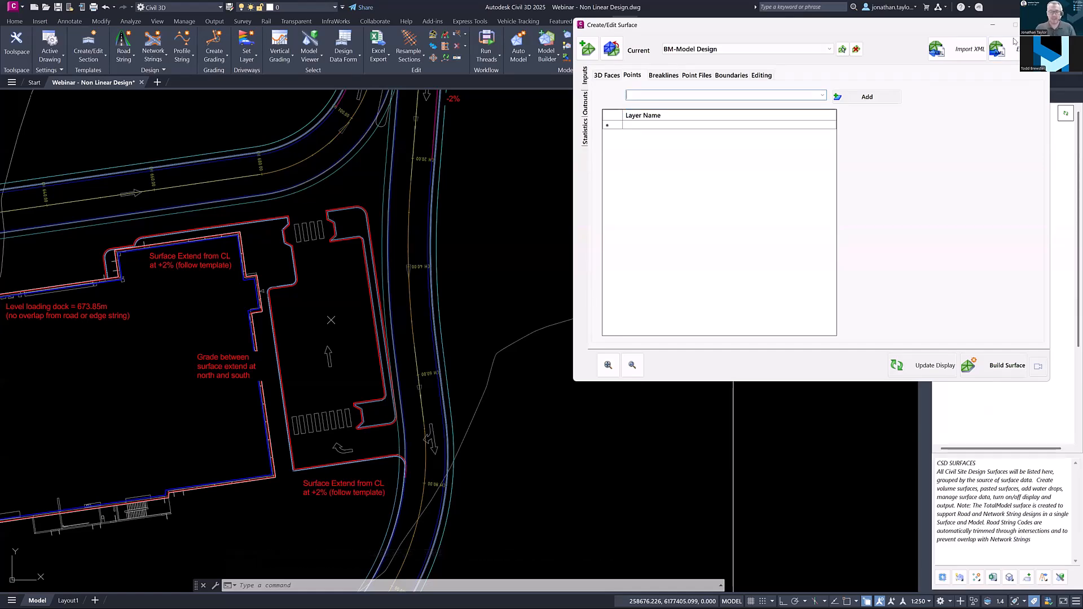
click(1038, 24)
middle_drag(446, 267, 462, 268)
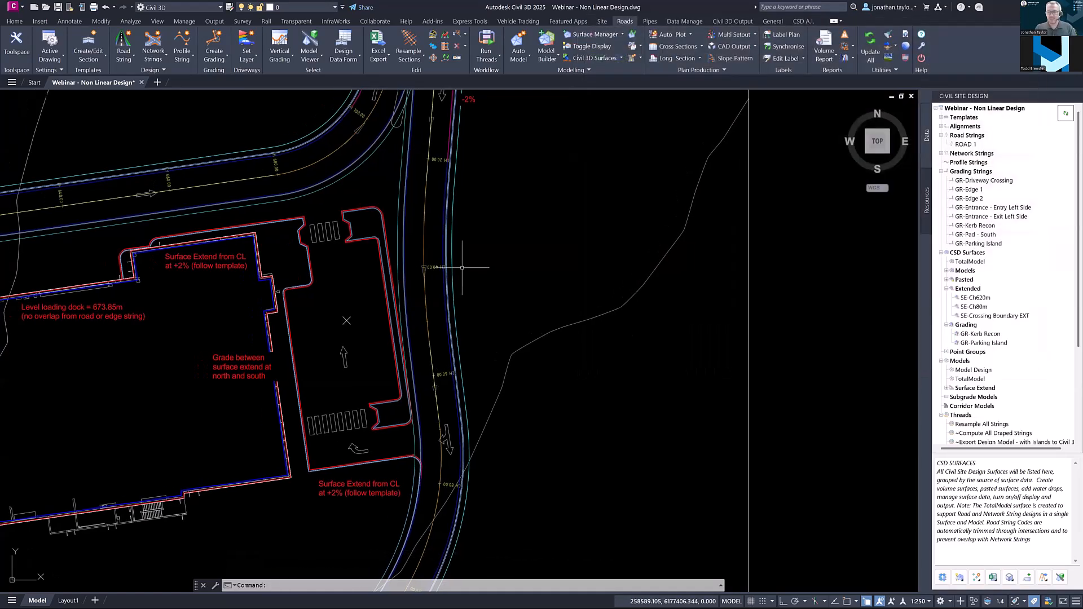
Open Paste Surfaces and add a new paste surface group named Final.
right_click(974, 255)
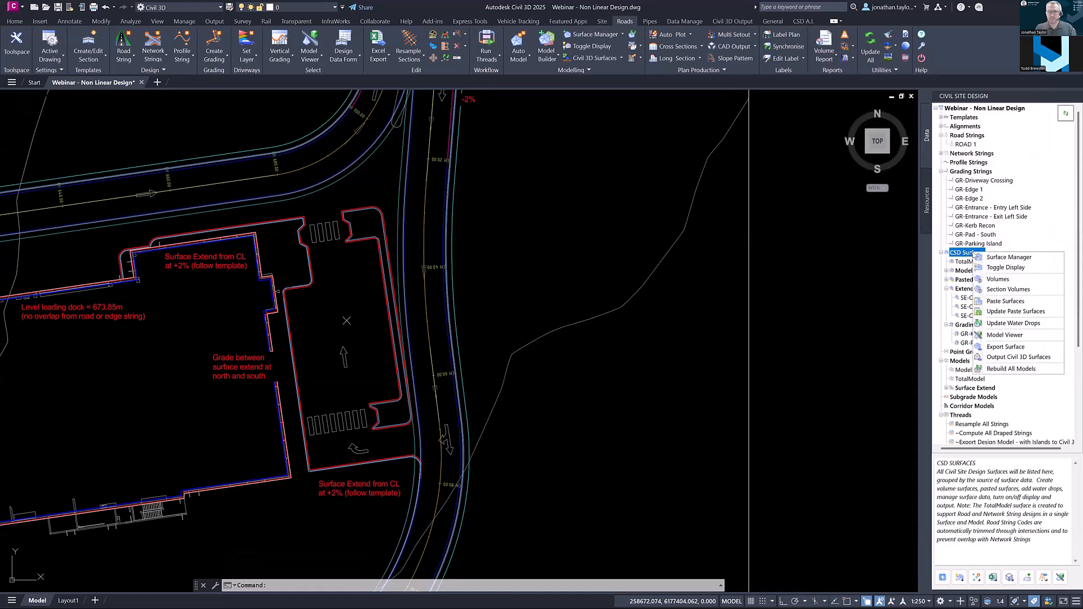
click(985, 297)
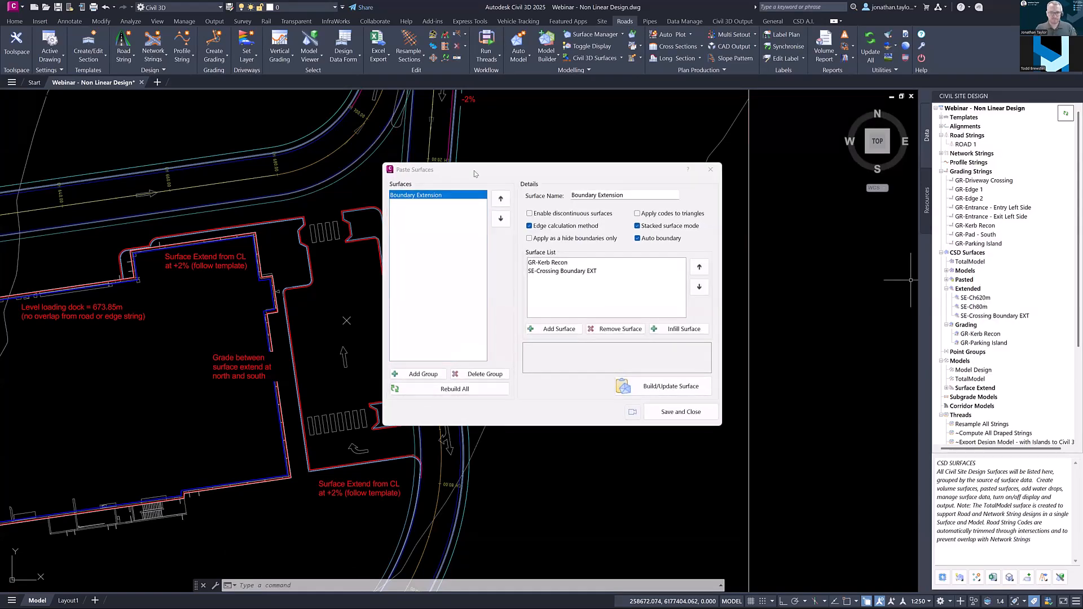
drag(474, 171, 620, 157)
click(562, 361)
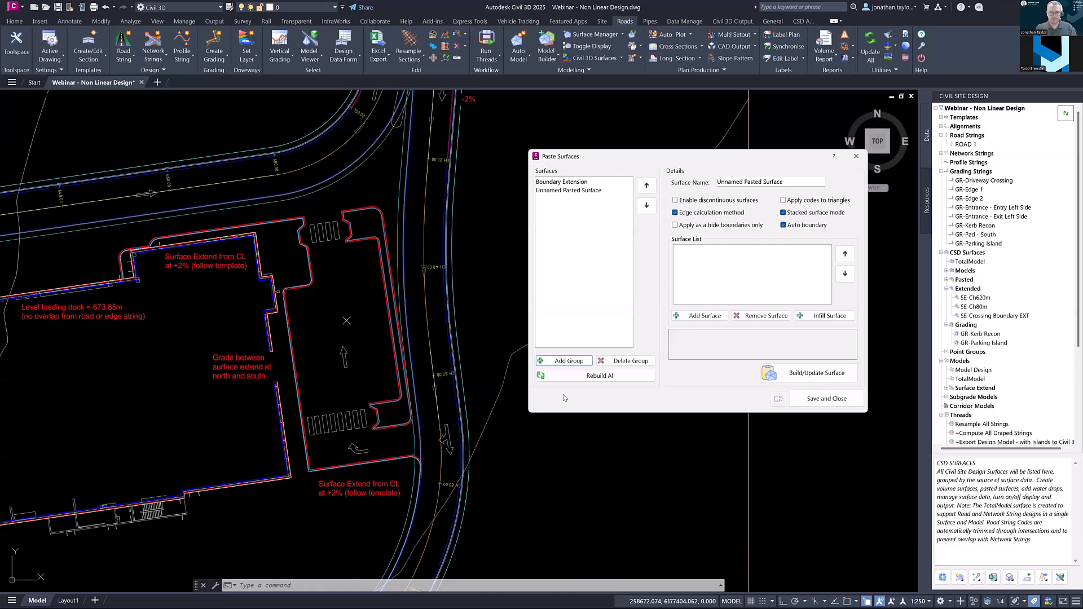
triple_click(750, 182)
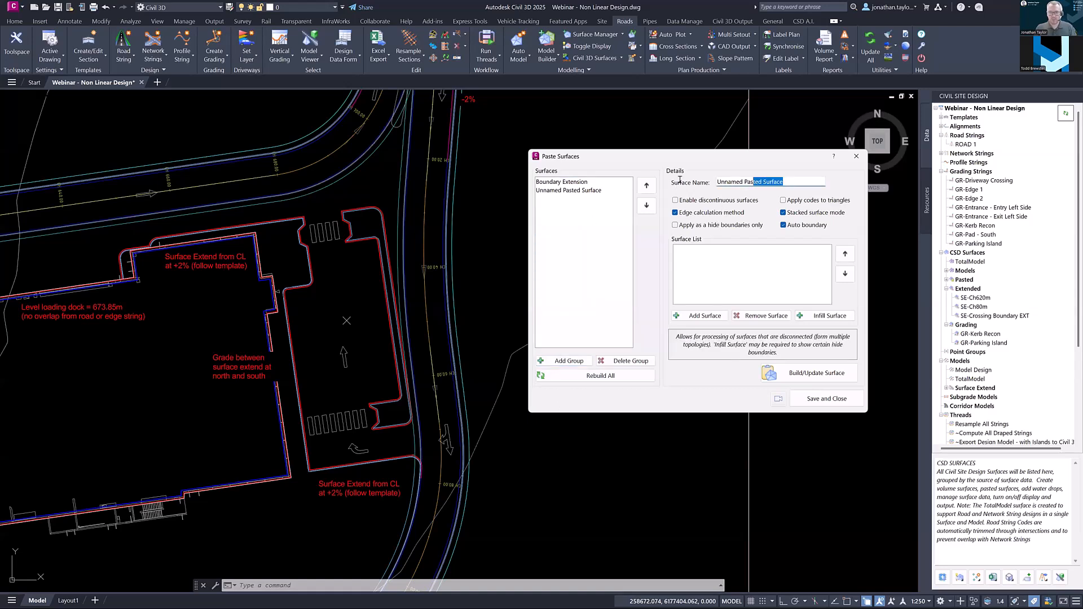
text(inal)
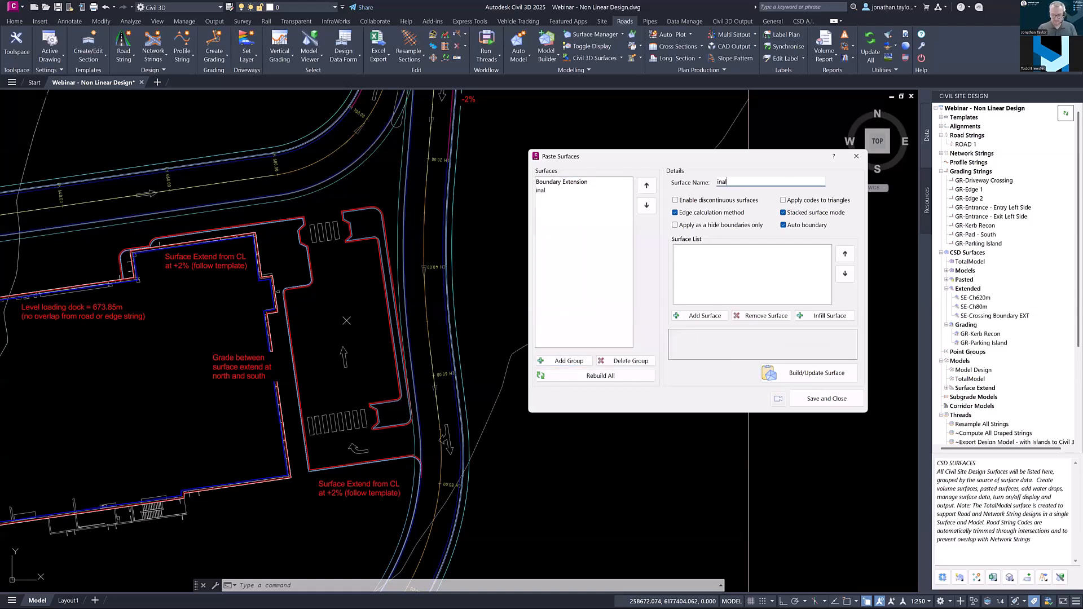
text(F)
Add BM-Model Design and GR-Parking Island to the Final group with BM-Model Design first, build it and save.
click(689, 317)
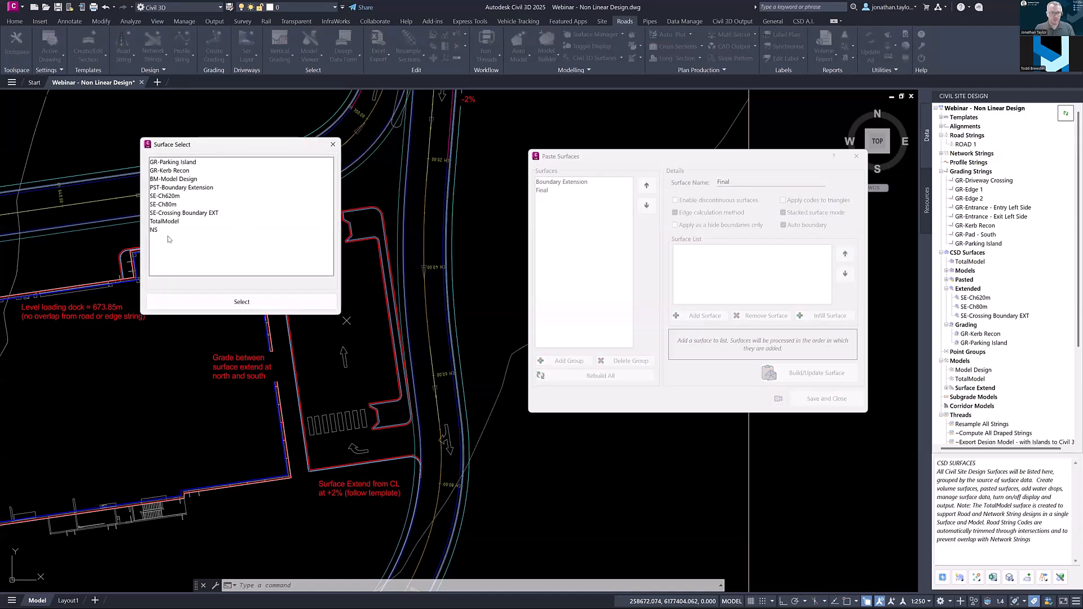
click(172, 180)
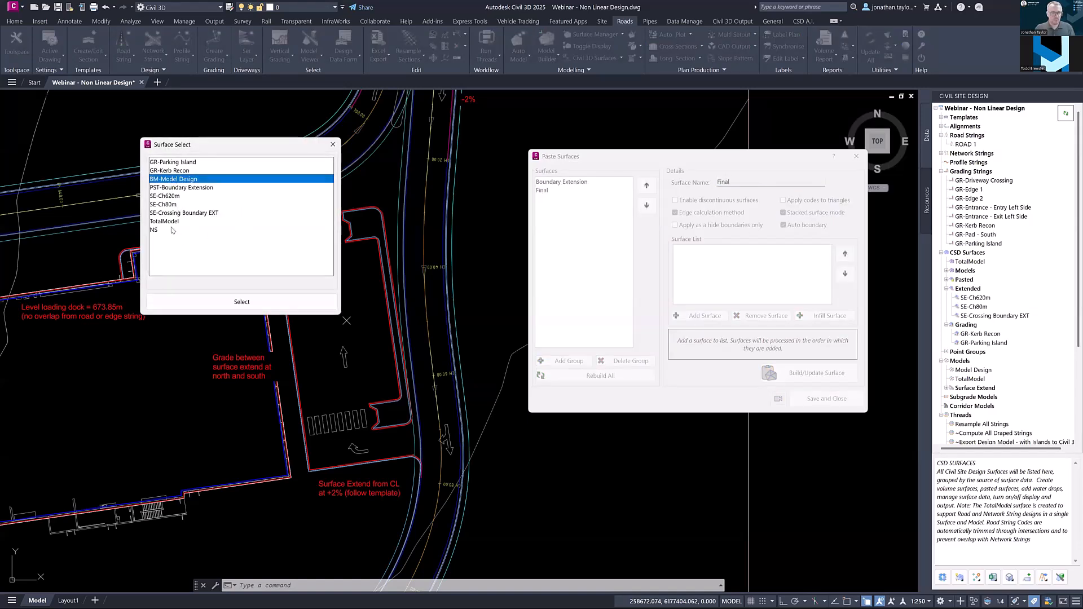
ctrl+click(172, 162)
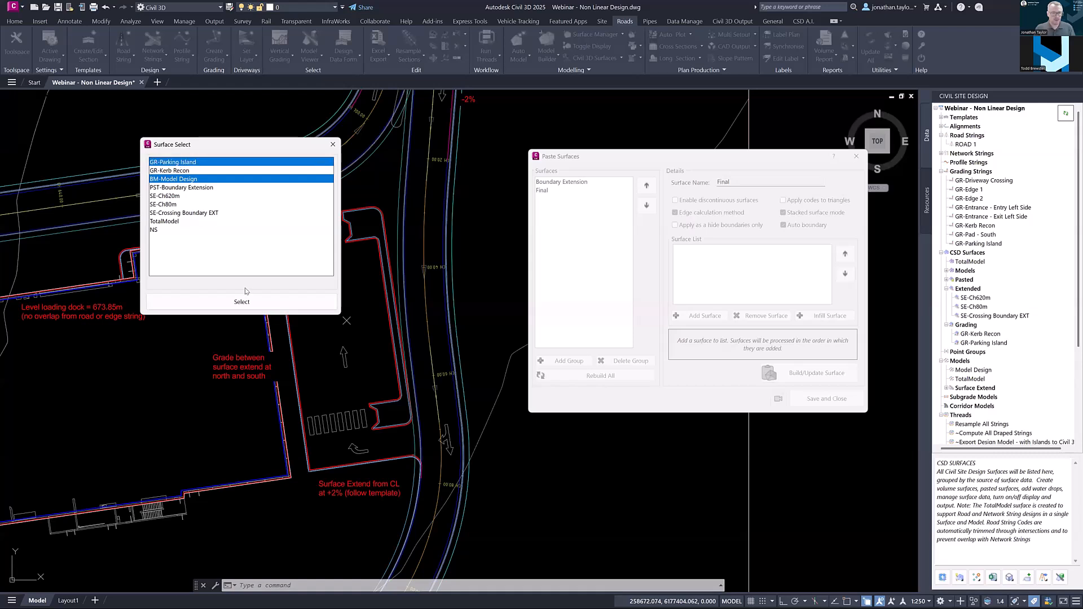
click(242, 303)
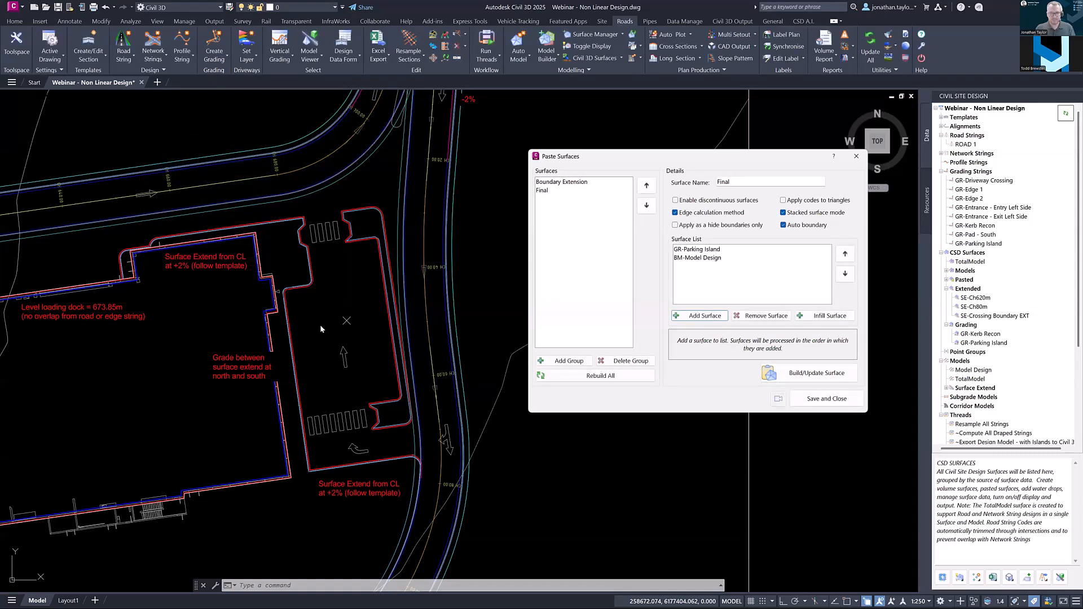
click(714, 258)
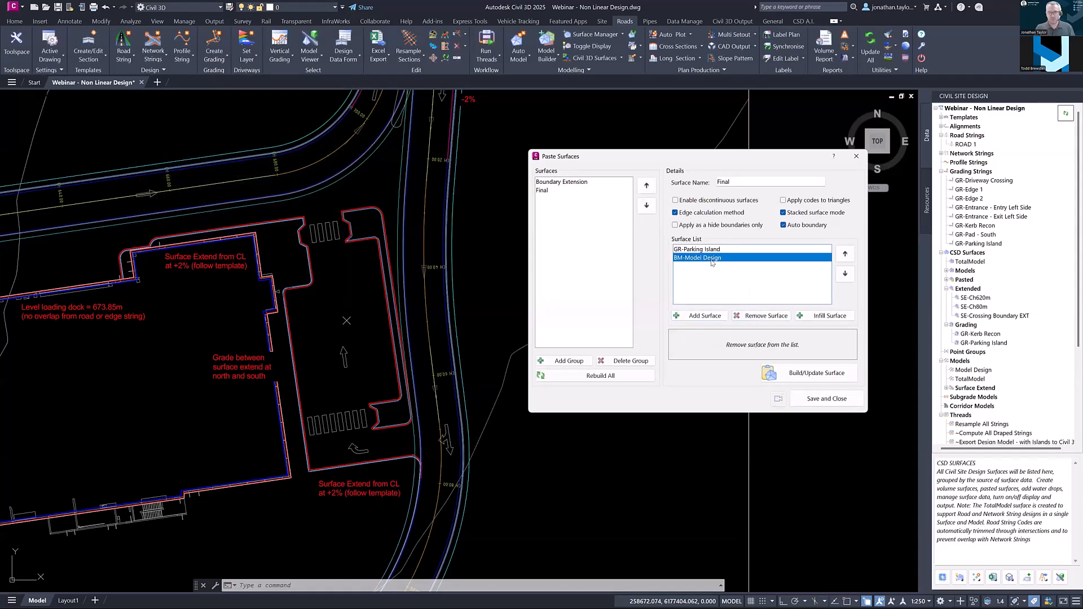
click(843, 255)
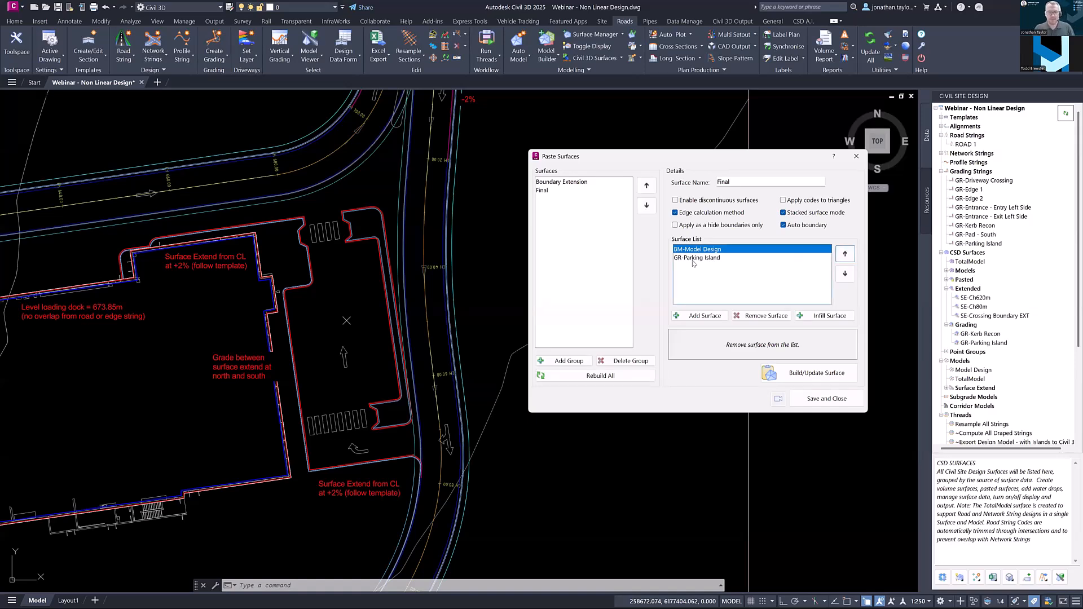
click(813, 373)
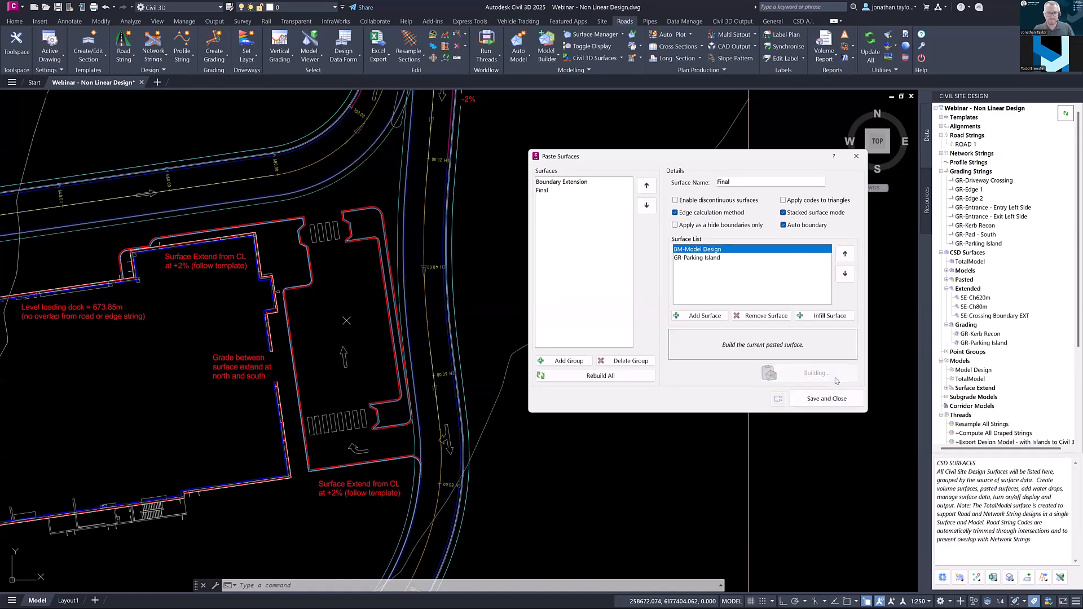
click(826, 399)
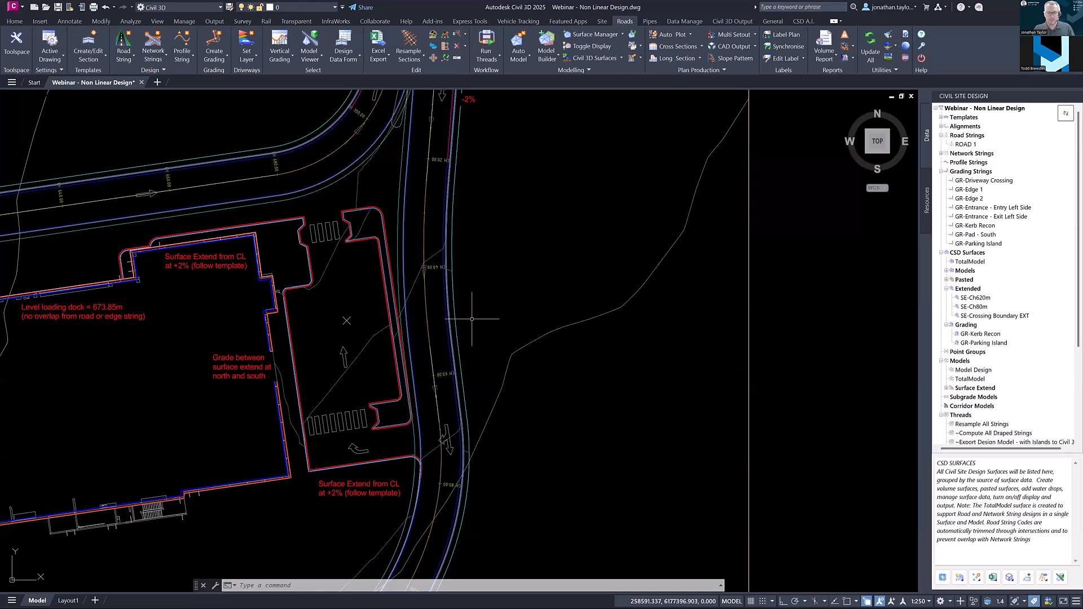
Open the Model Viewer and make the GR-Parking Island surface visible in Toggle Display.
click(1060, 579)
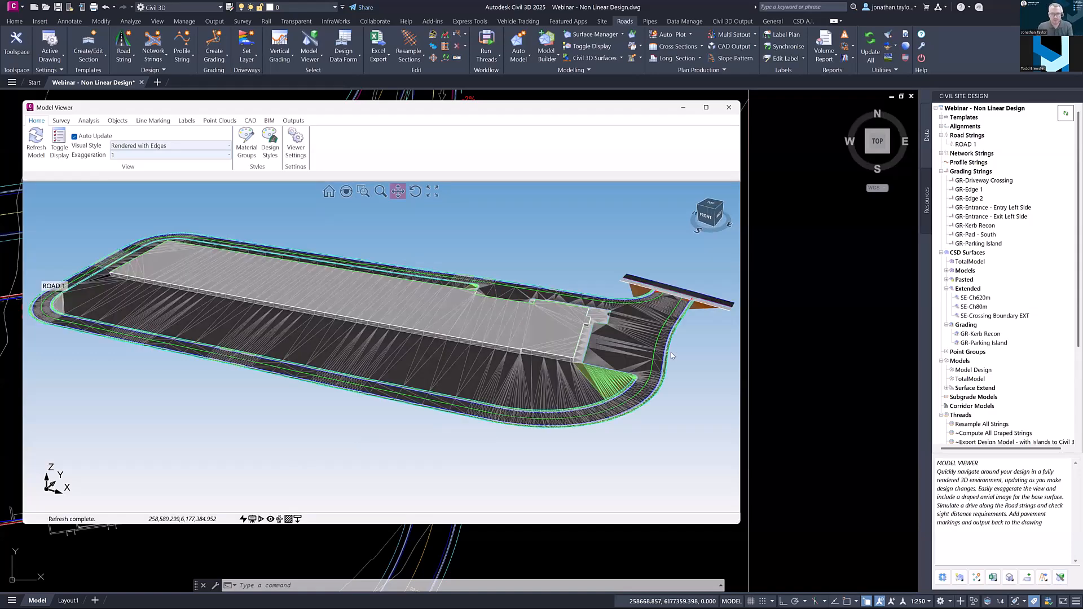
scroll(671, 338, up, 3)
scroll(672, 329, up, 2)
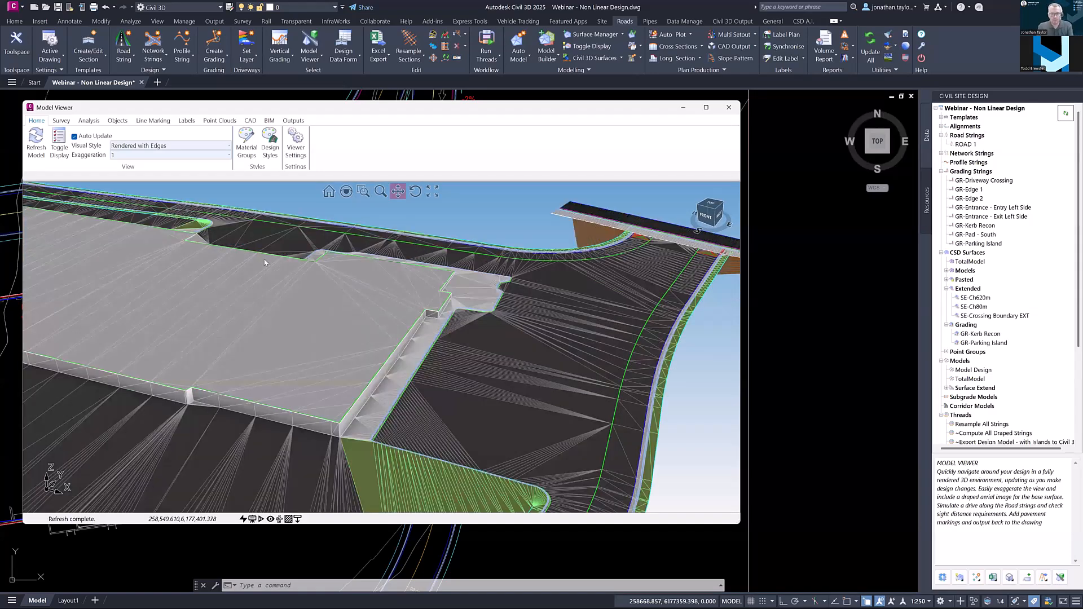
click(60, 152)
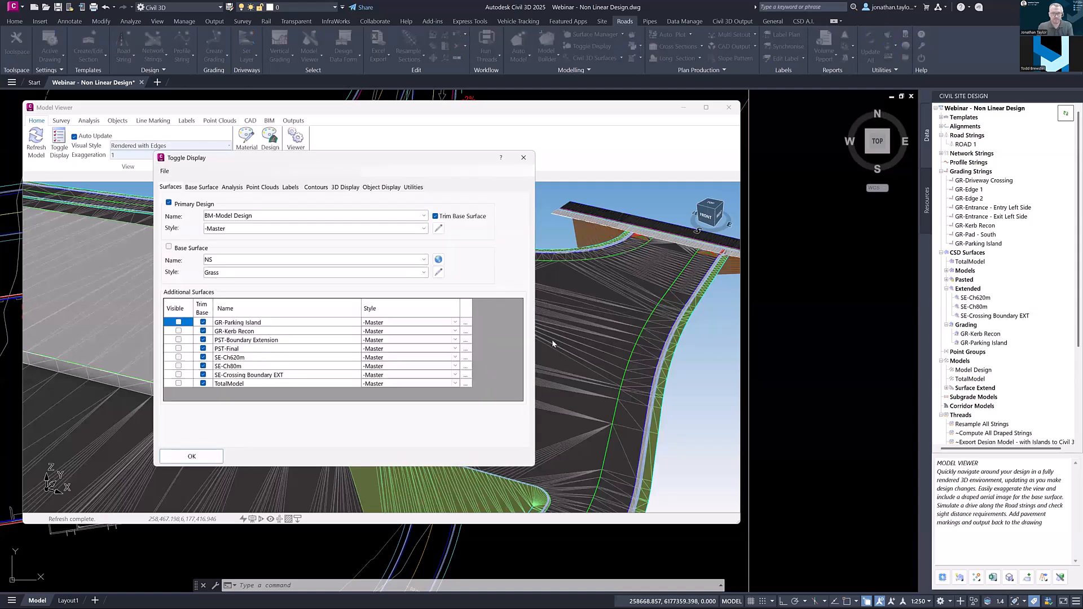
click(178, 322)
click(192, 457)
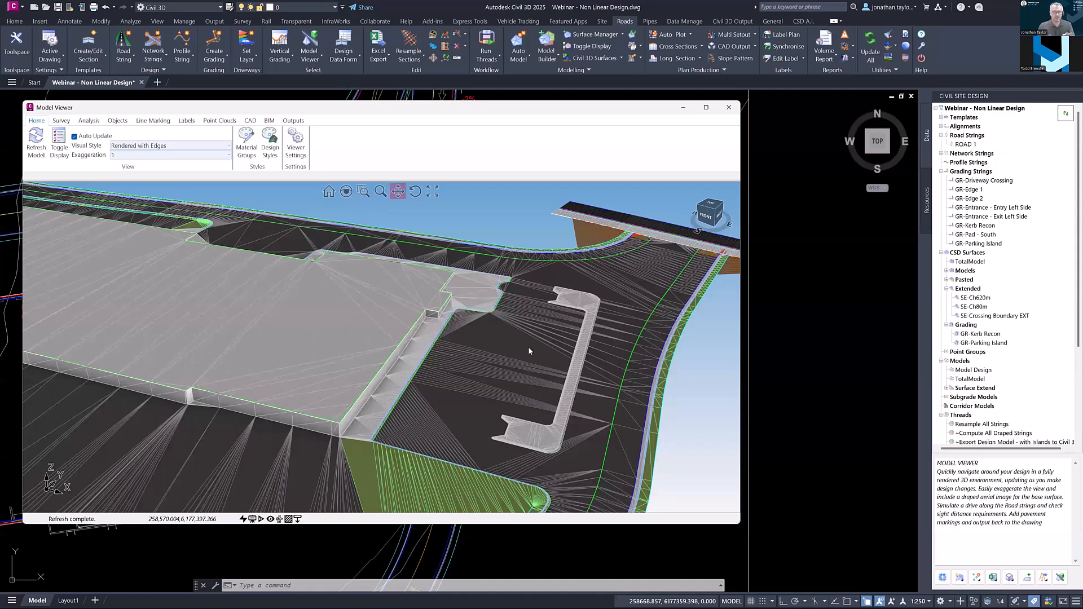
Set the Model Viewer's primary design surface to PST-Final.
mouse_move(525, 305)
scroll(697, 258, up, 3)
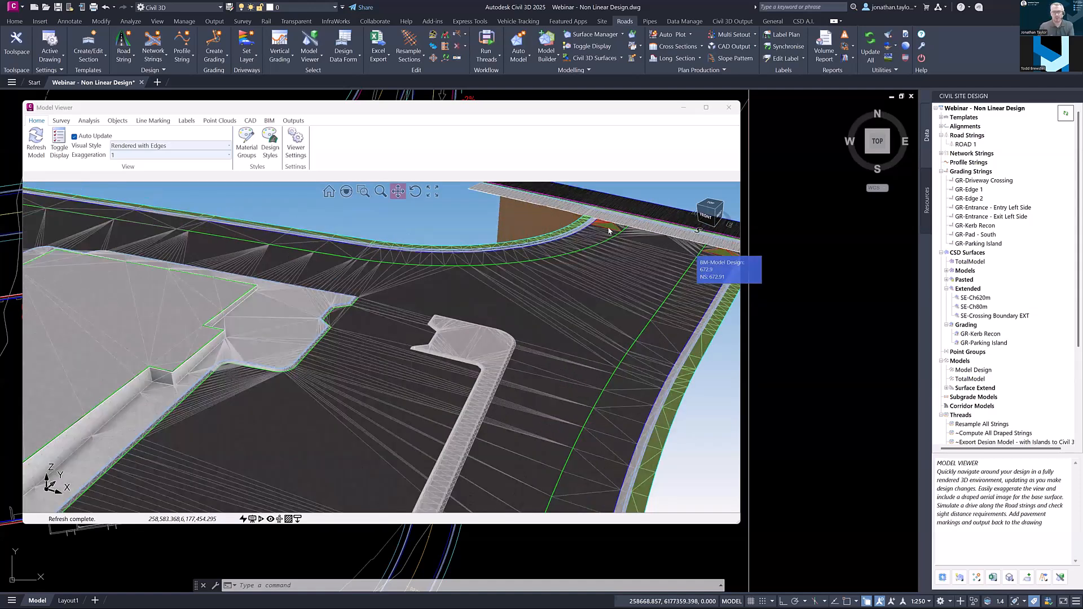
middle_drag(595, 317, 531, 382)
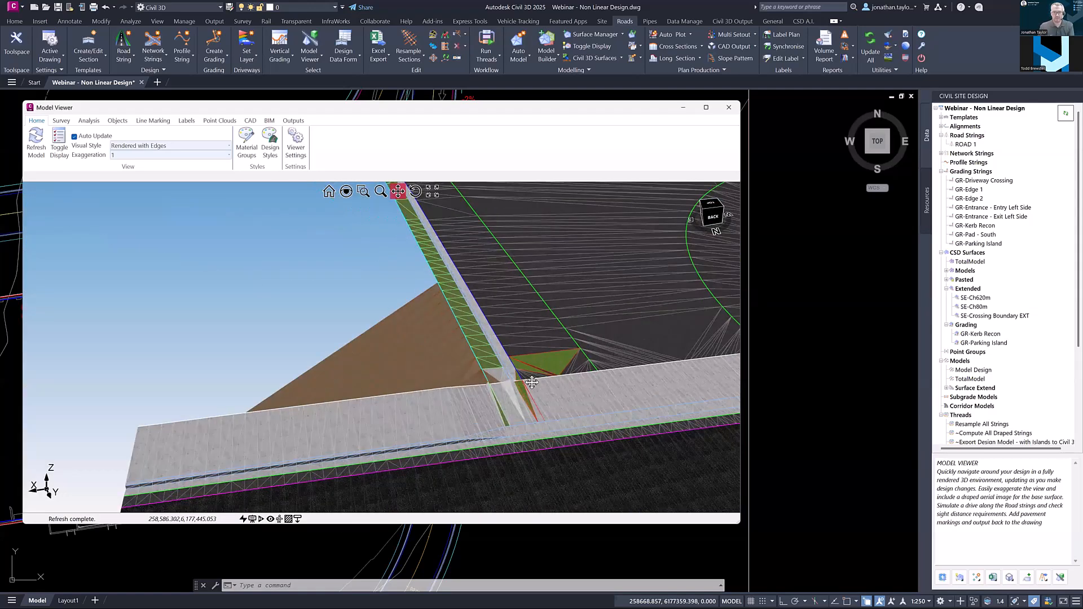
scroll(531, 383, up, 3)
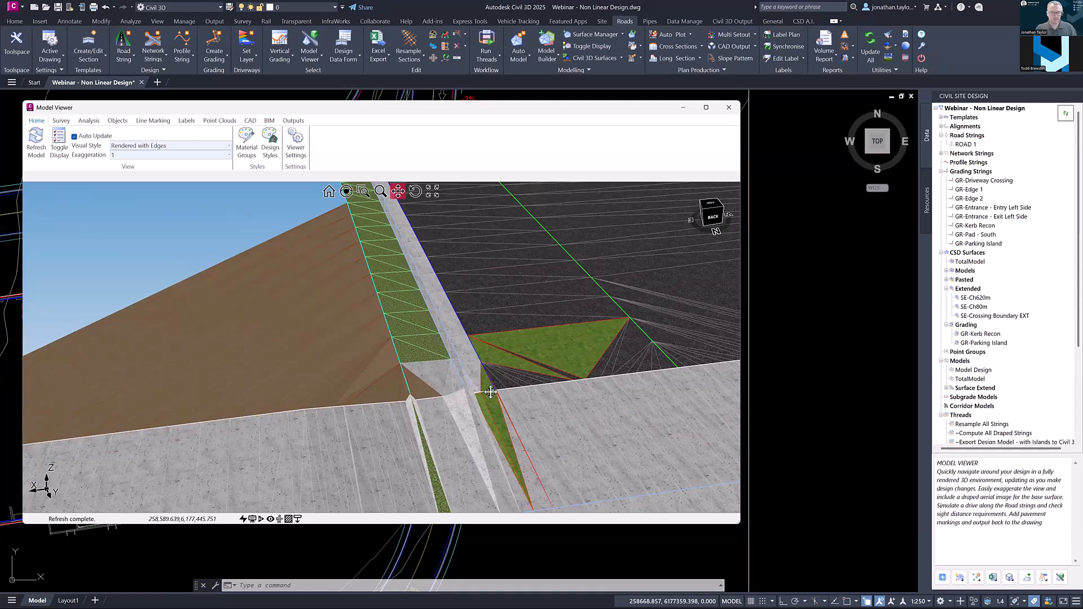
scroll(480, 375, down, 5)
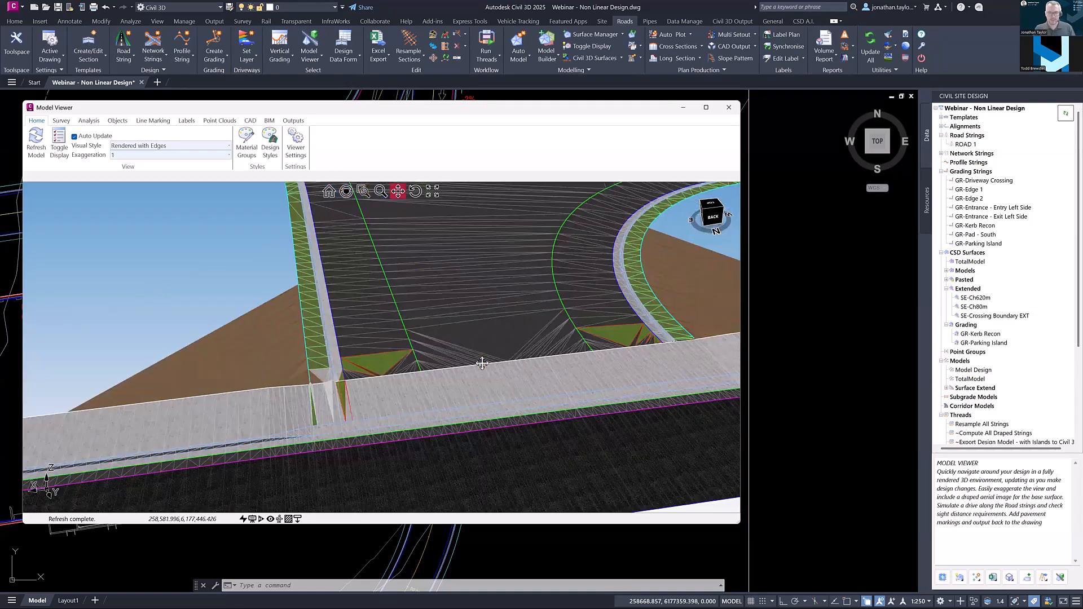
click(59, 148)
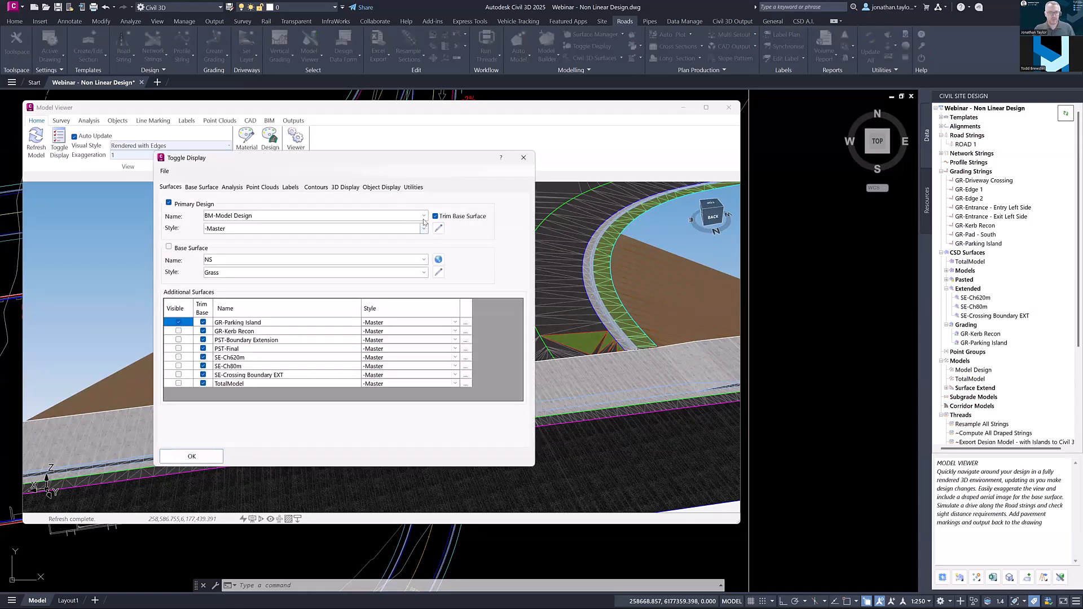
click(424, 216)
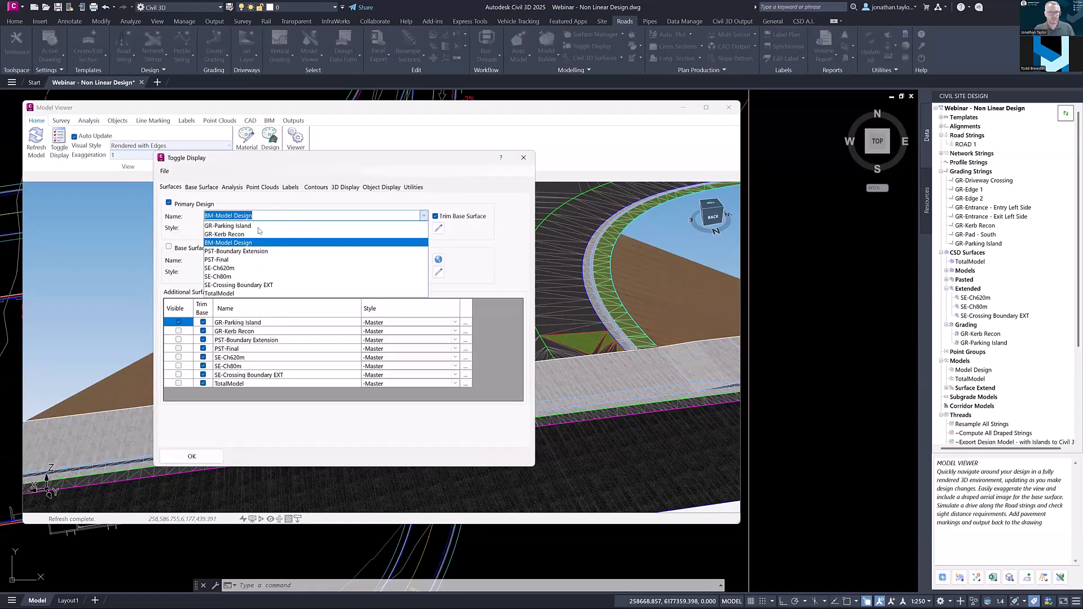
click(225, 261)
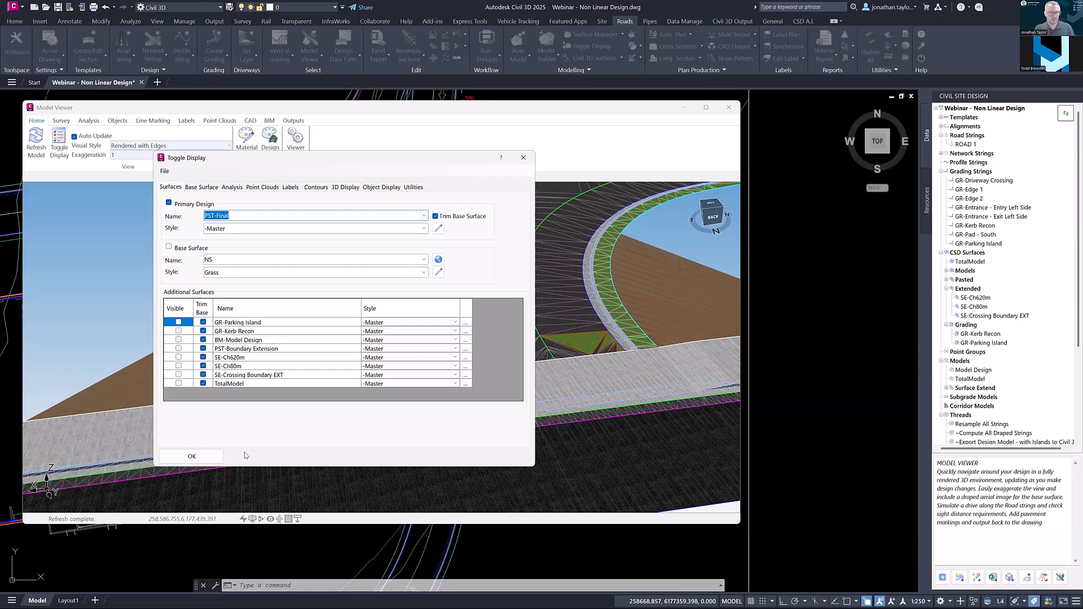
click(192, 456)
Inspect the PST-Final surface around the parking island and kerbs in the Model Viewer.
scroll(448, 334, down, 3)
drag(533, 191, 544, 324)
scroll(403, 273, up, 6)
middle_drag(395, 272, 404, 314)
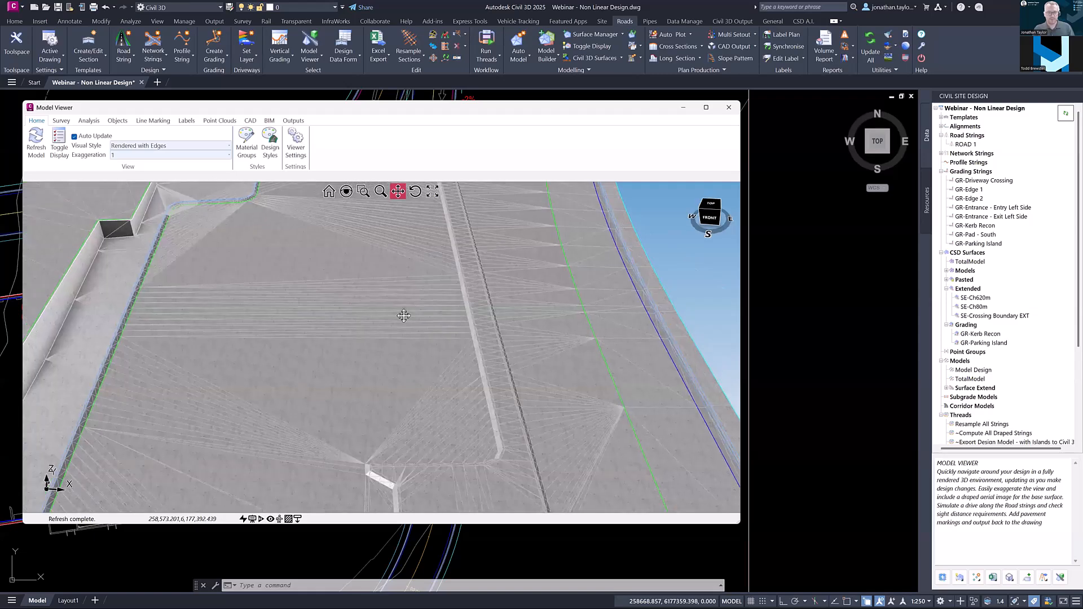
scroll(404, 313, down, 4)
drag(403, 313, 387, 354)
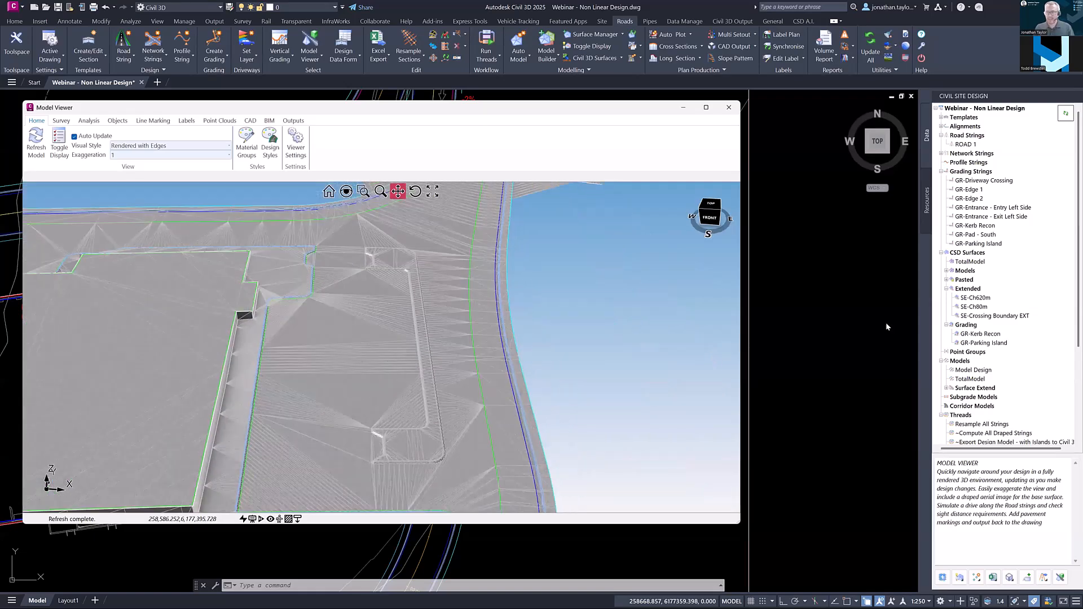
Open Export Surface, pick PST-Final and browse the export formats, then close the dialog and the Model Viewer.
right_click(968, 252)
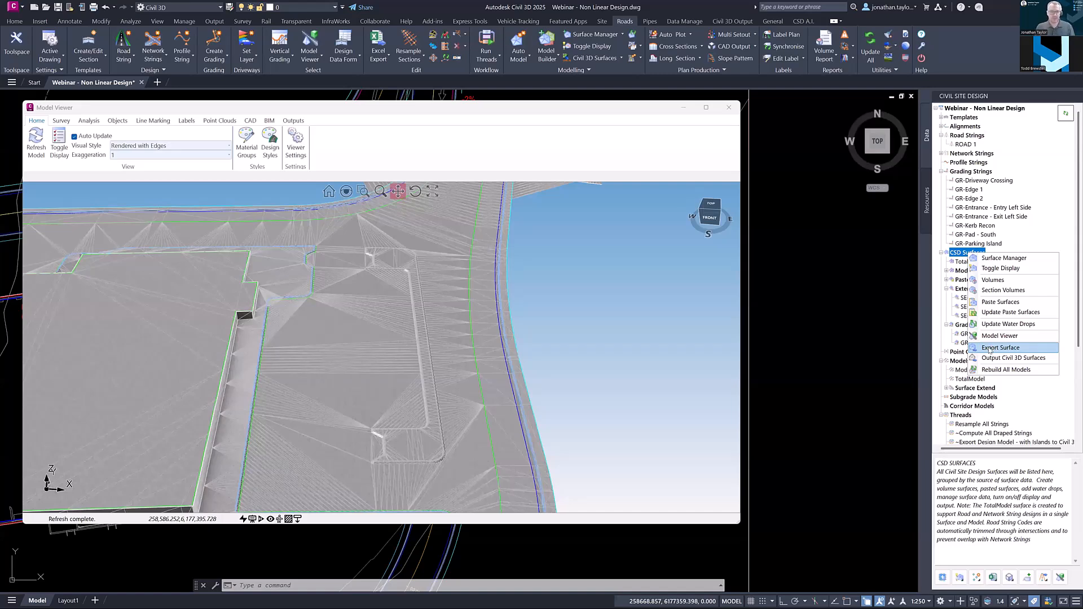
click(988, 348)
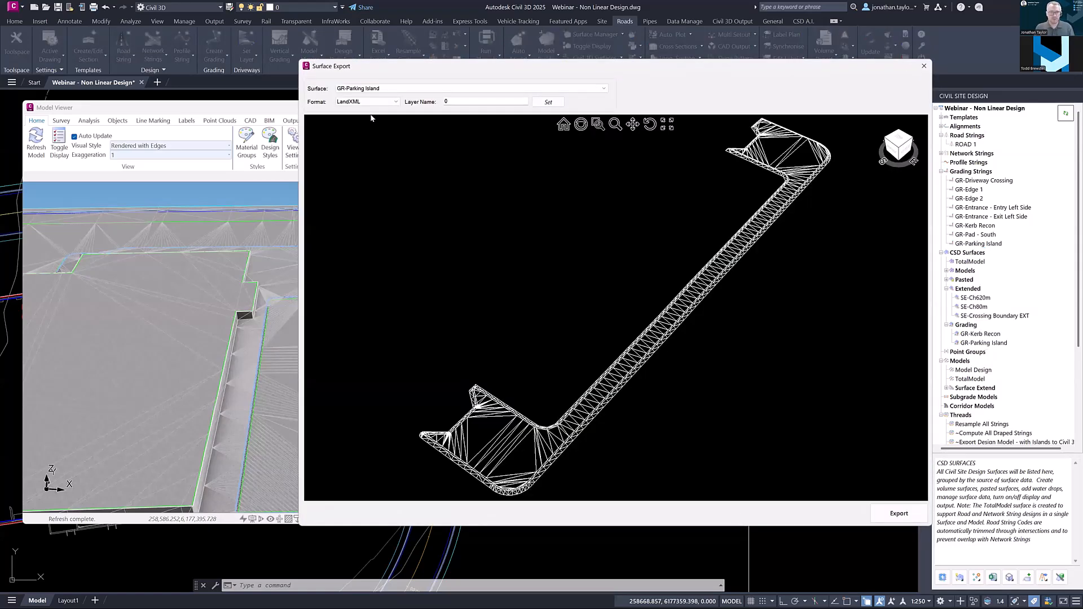
click(372, 90)
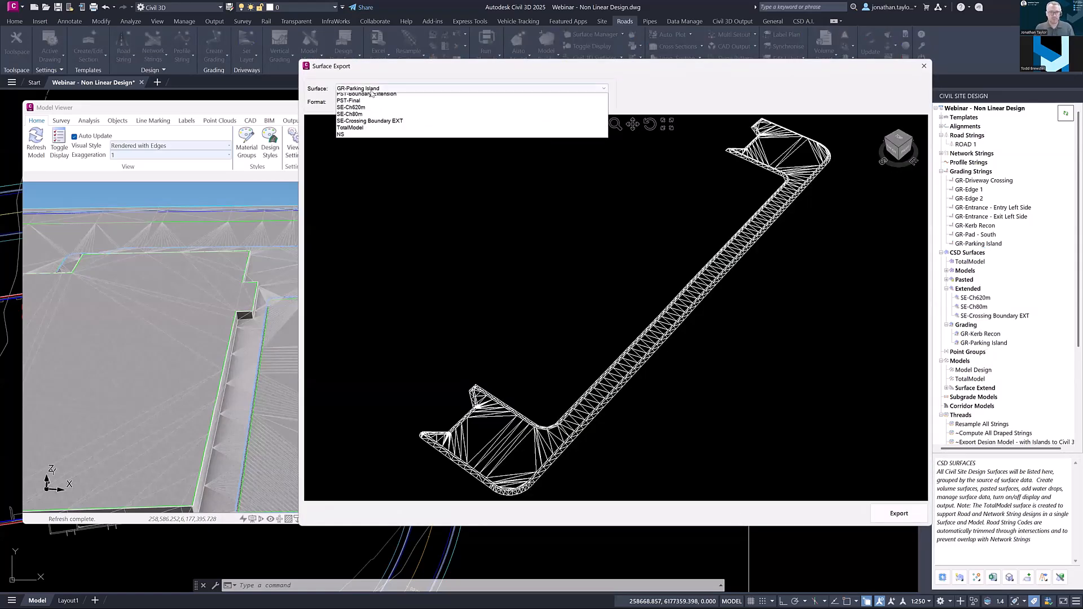
click(364, 124)
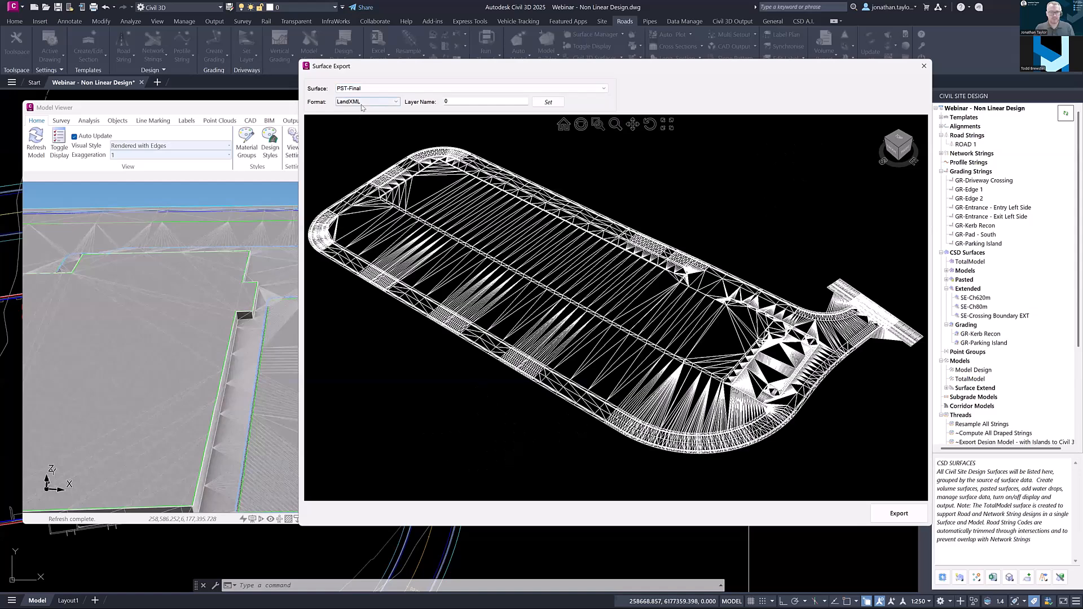
click(361, 104)
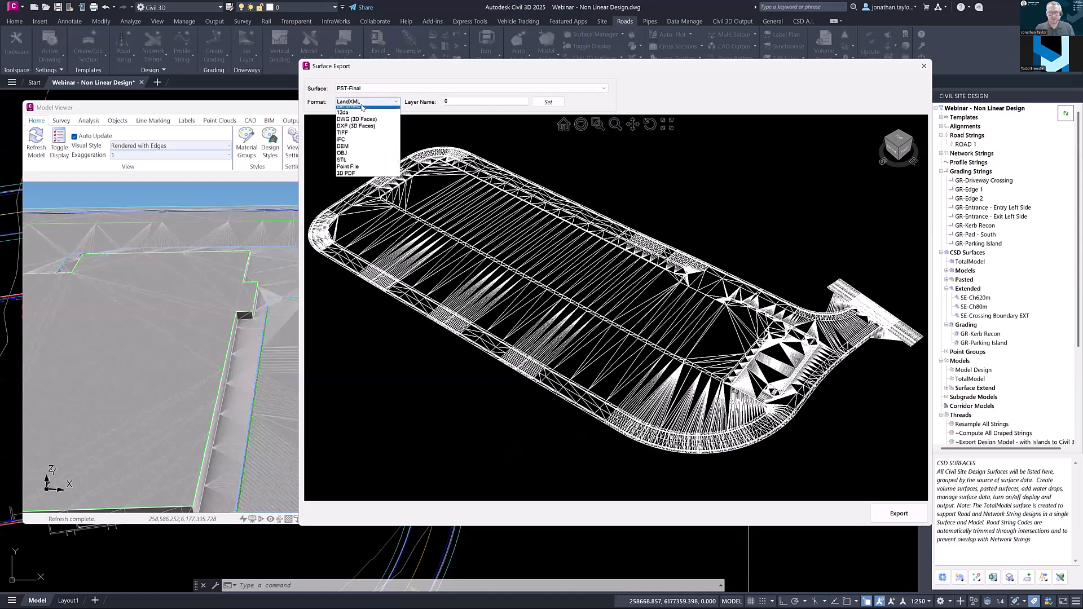
click(743, 131)
click(923, 66)
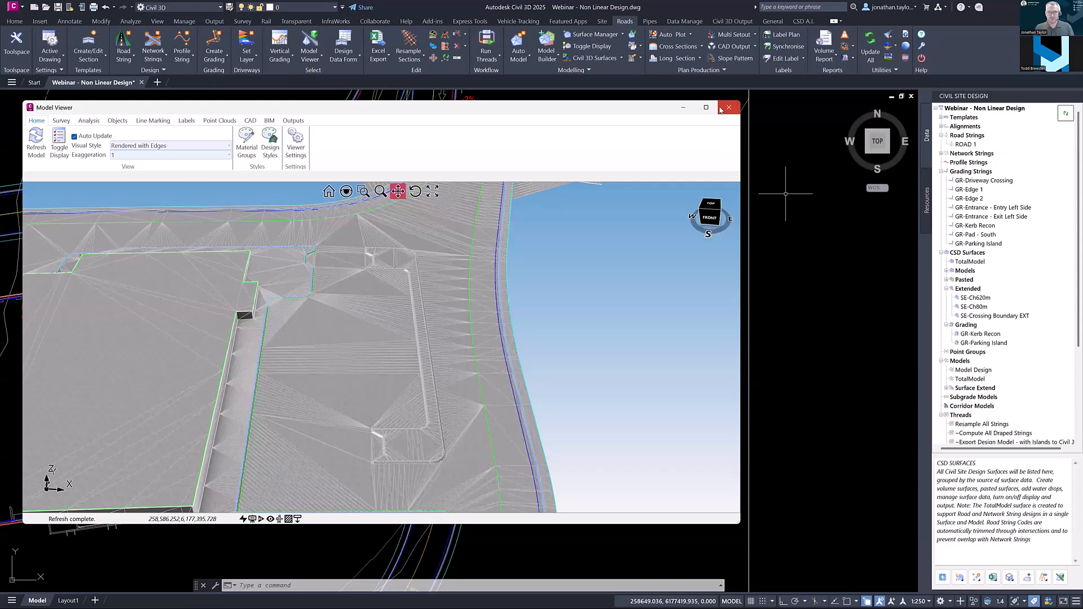
click(728, 107)
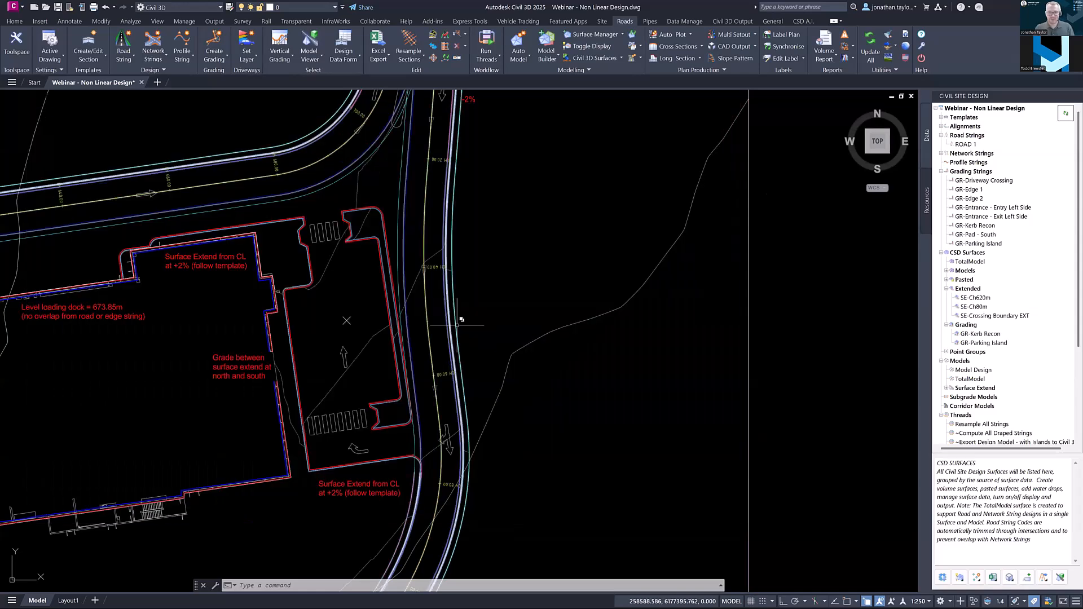
middle_drag(518, 209, 525, 386)
scroll(423, 196, up, 4)
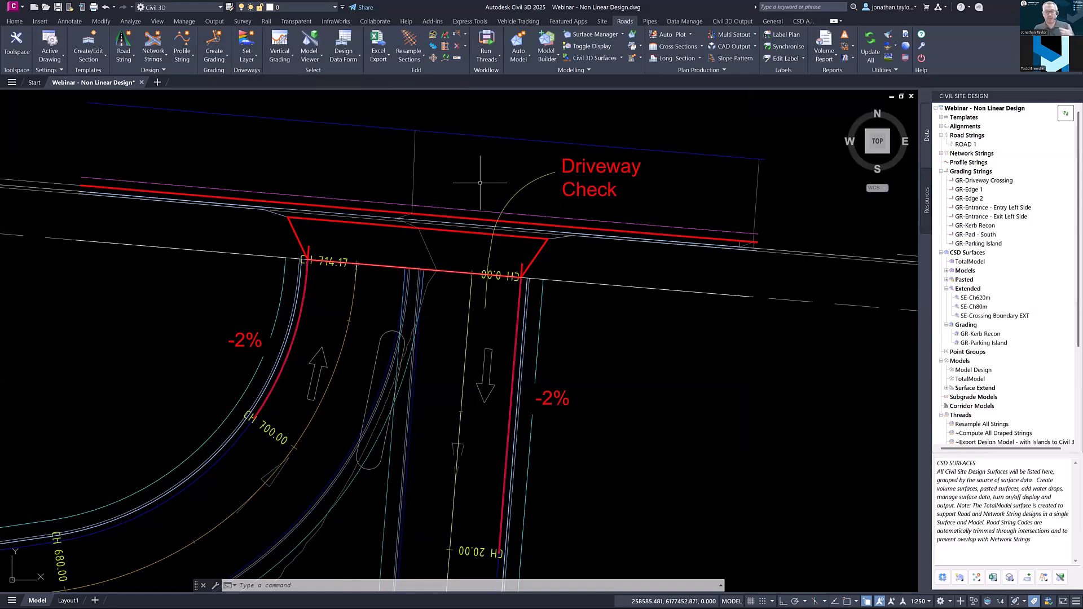
mouse_move(480, 182)
middle_down()
mouse_move(392, 162)
mouse_move(336, 164)
middle_up()
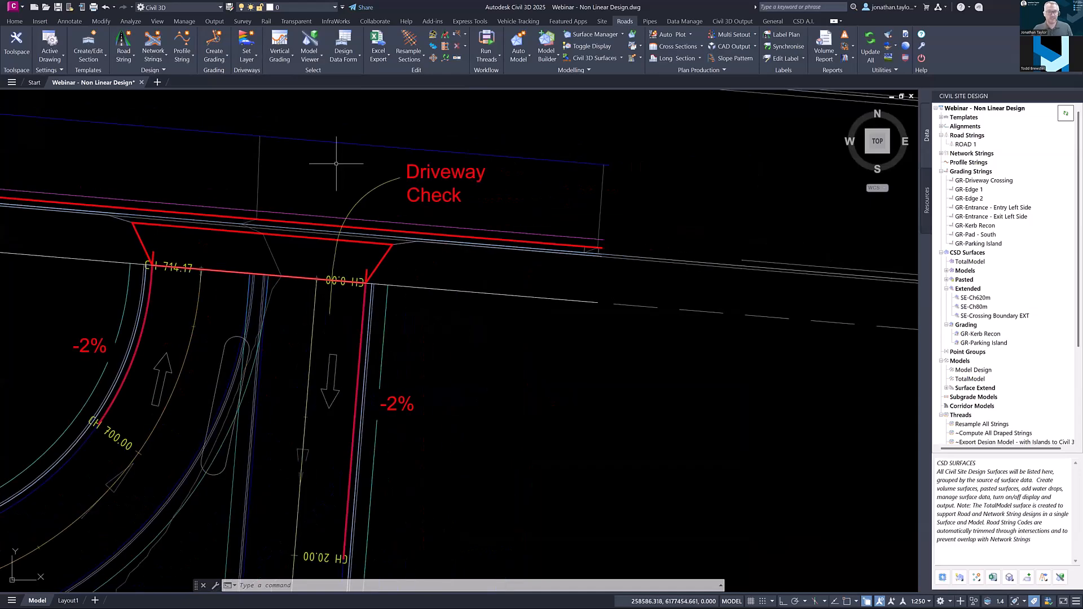
click(246, 58)
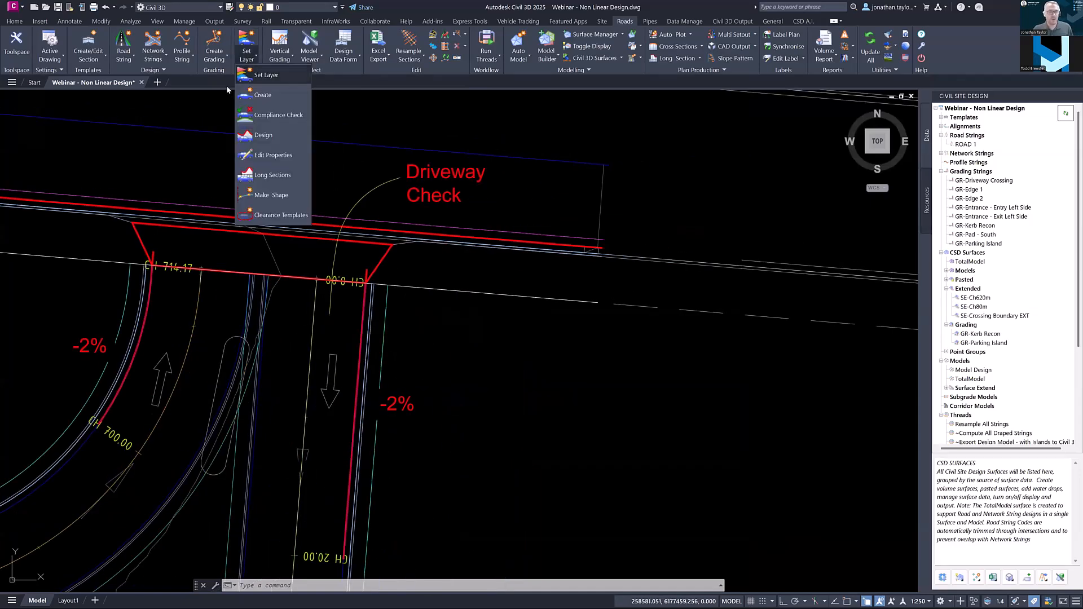
click(263, 94)
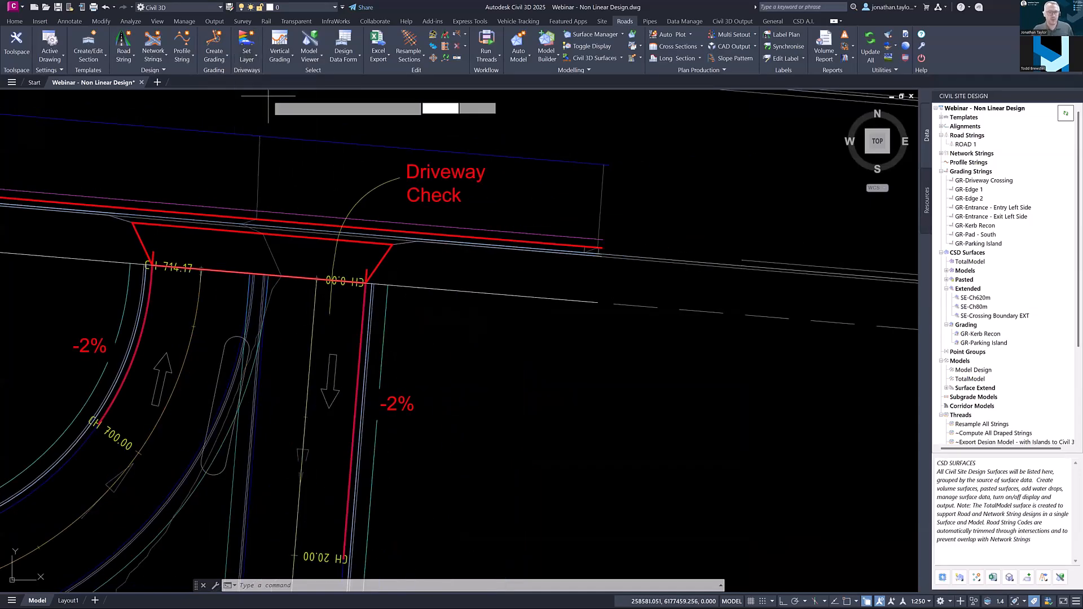
click(349, 230)
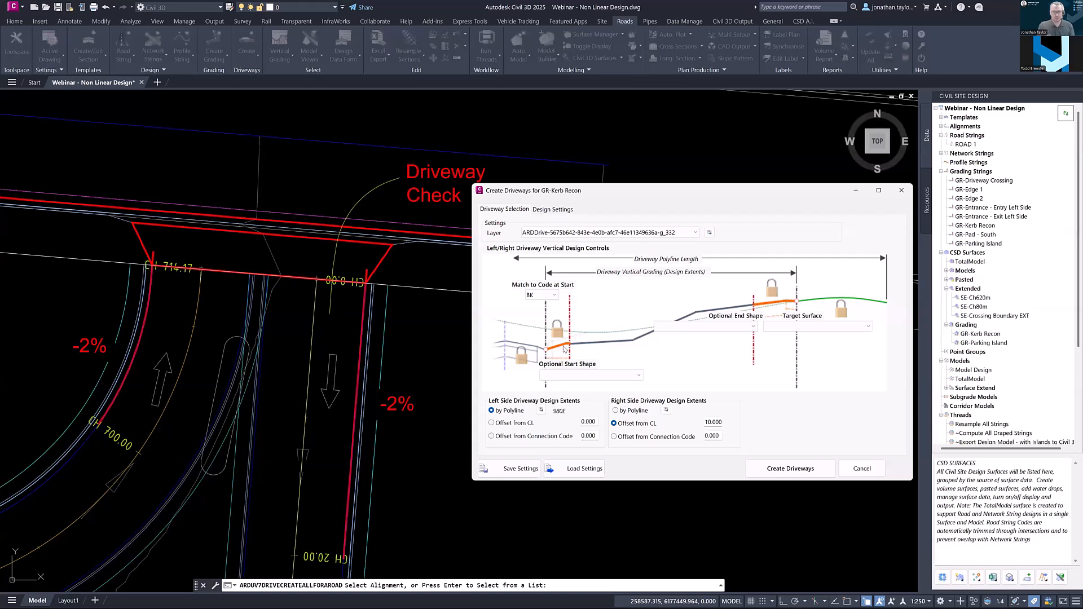
click(557, 375)
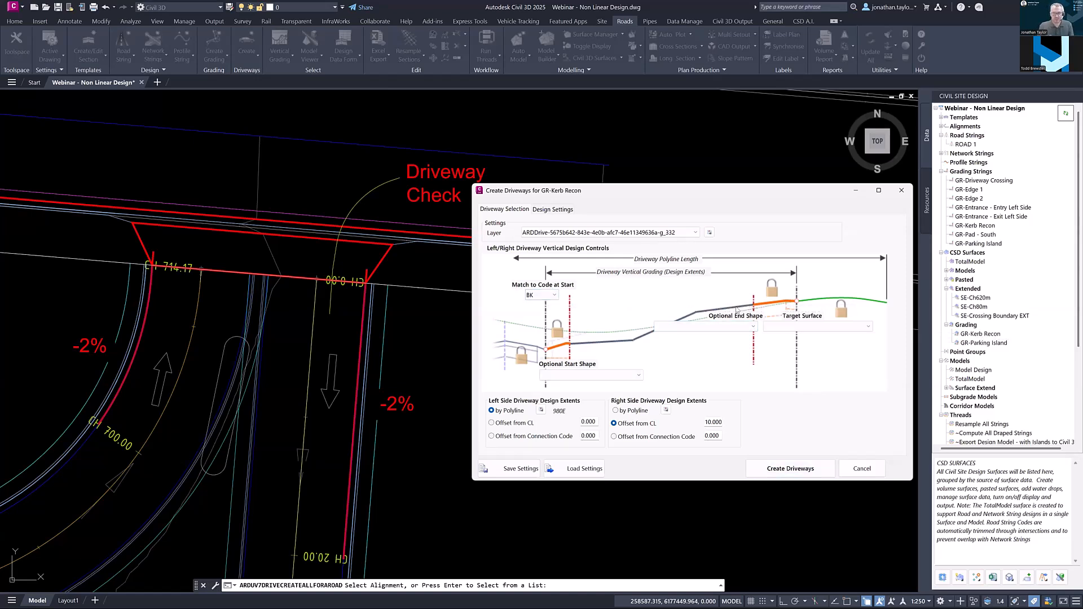
click(862, 468)
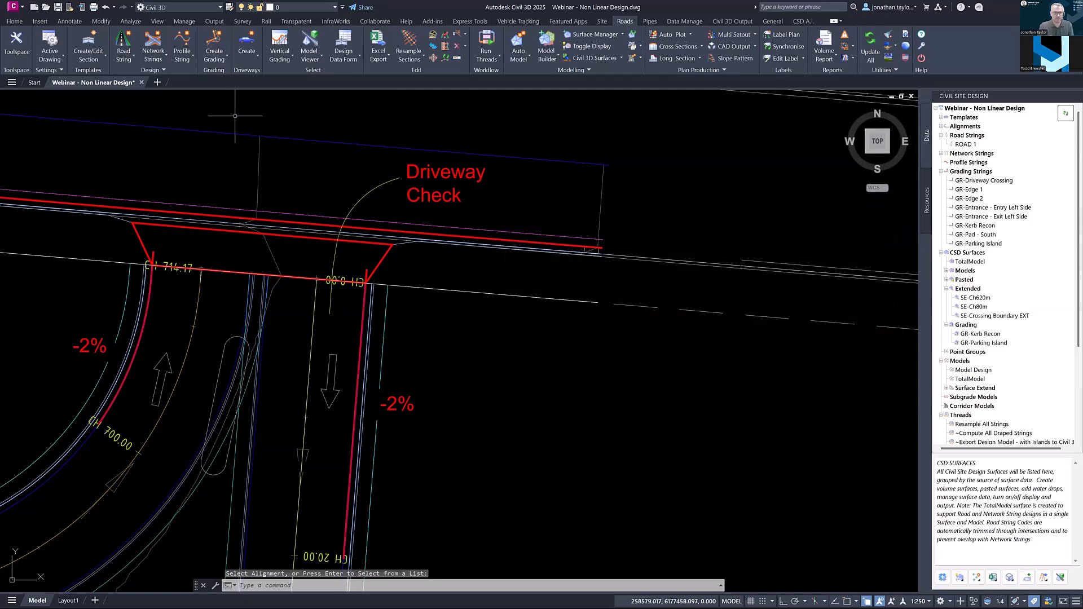
Open the driveway vertical design for the driveway crossing polyline and review its grading profile.
click(250, 58)
click(257, 141)
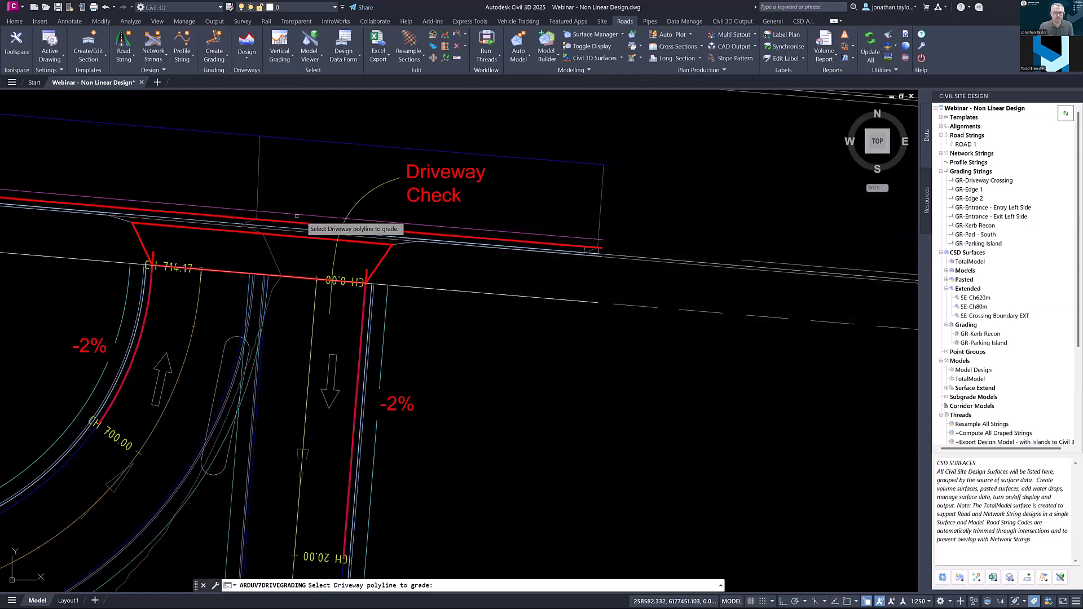
click(351, 206)
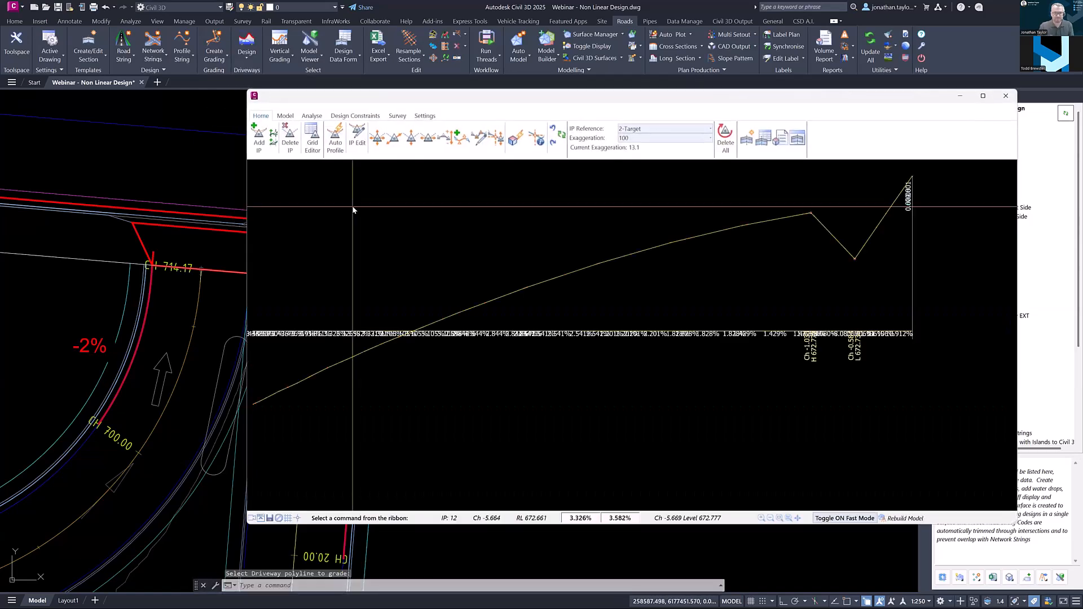
scroll(570, 264, up, 5)
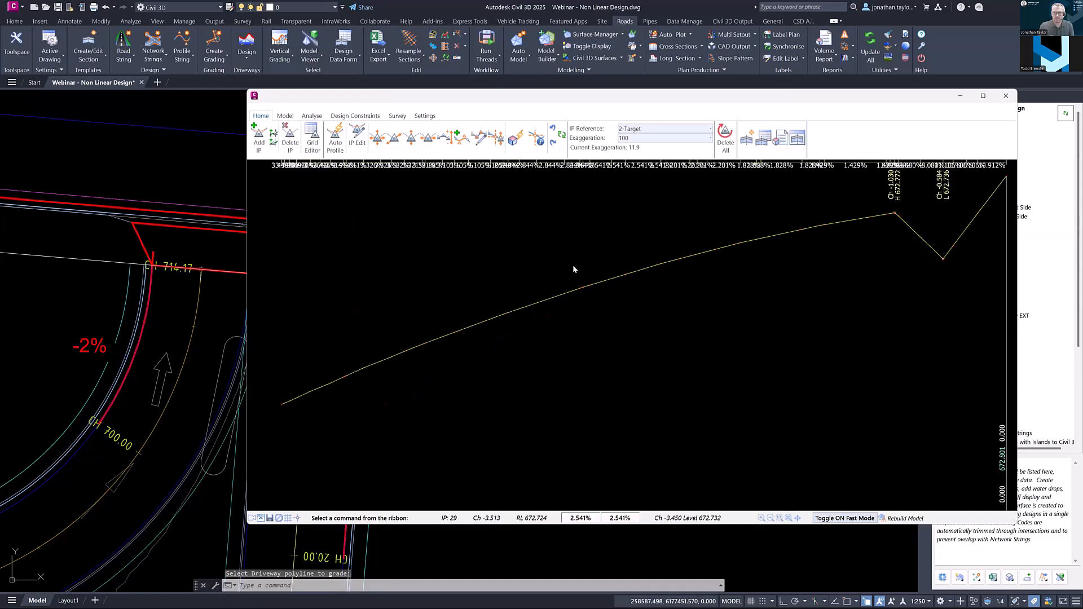
scroll(573, 265, down, 3)
middle_drag(721, 282, 522, 294)
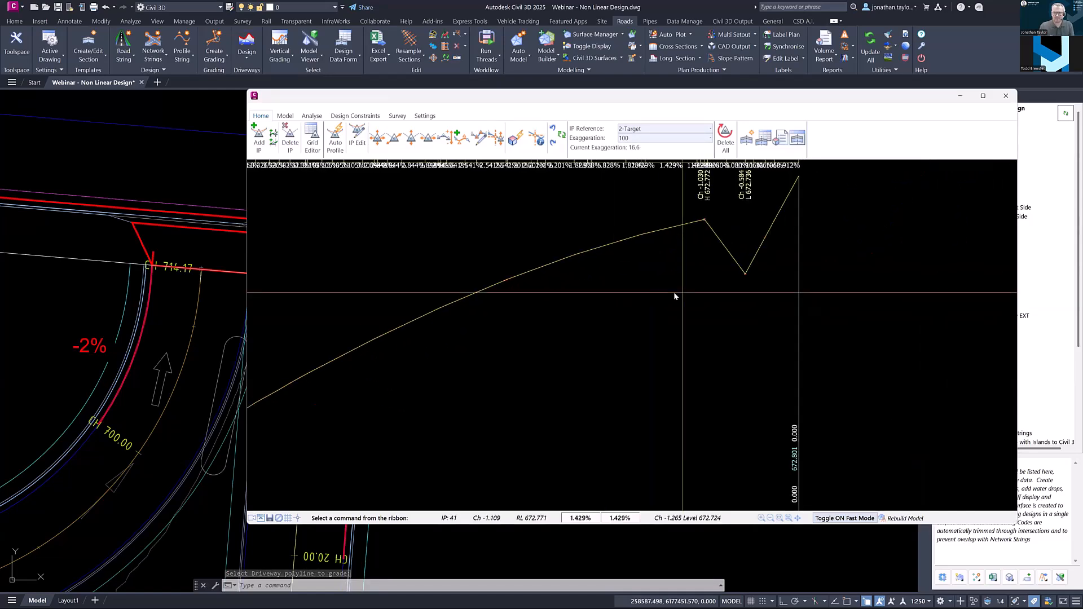
middle_drag(679, 292, 558, 280)
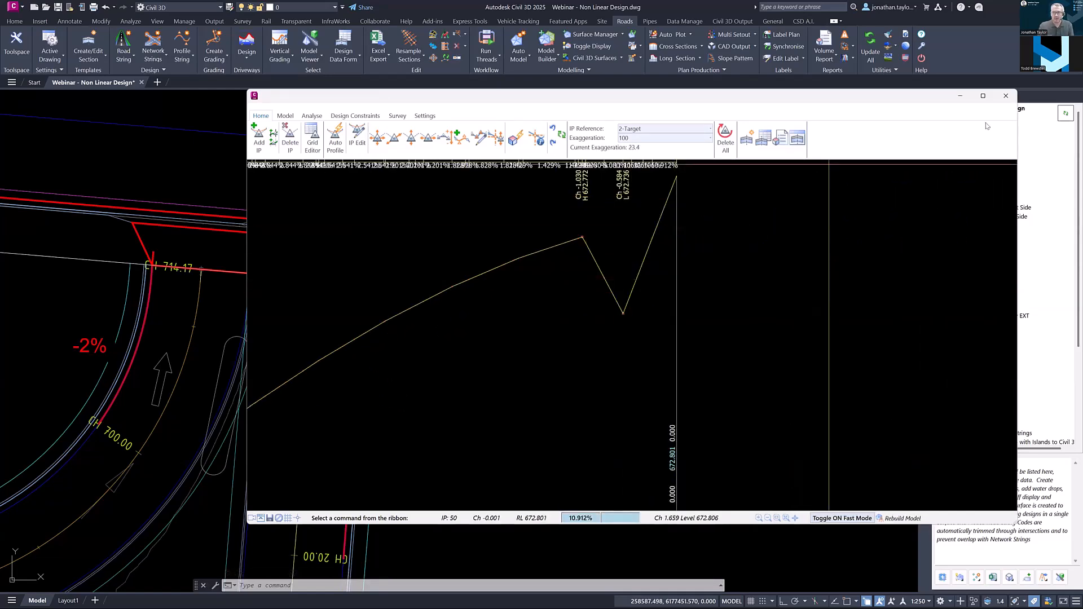
click(1007, 97)
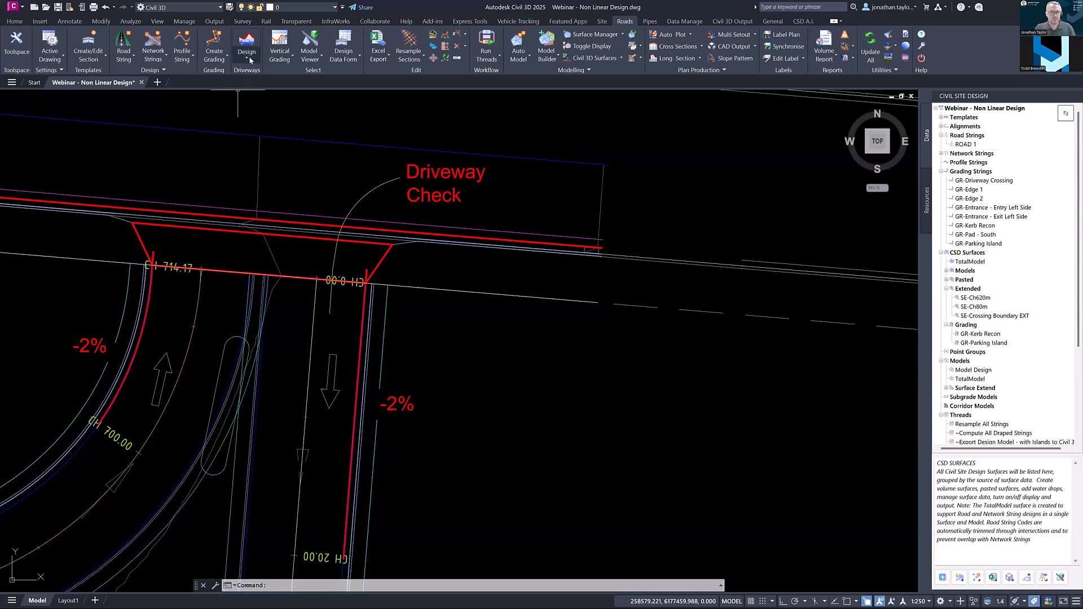
Create driveways along the road alignment, picking the left boundary by polyline and targeting the BM-Model Design surface.
click(247, 52)
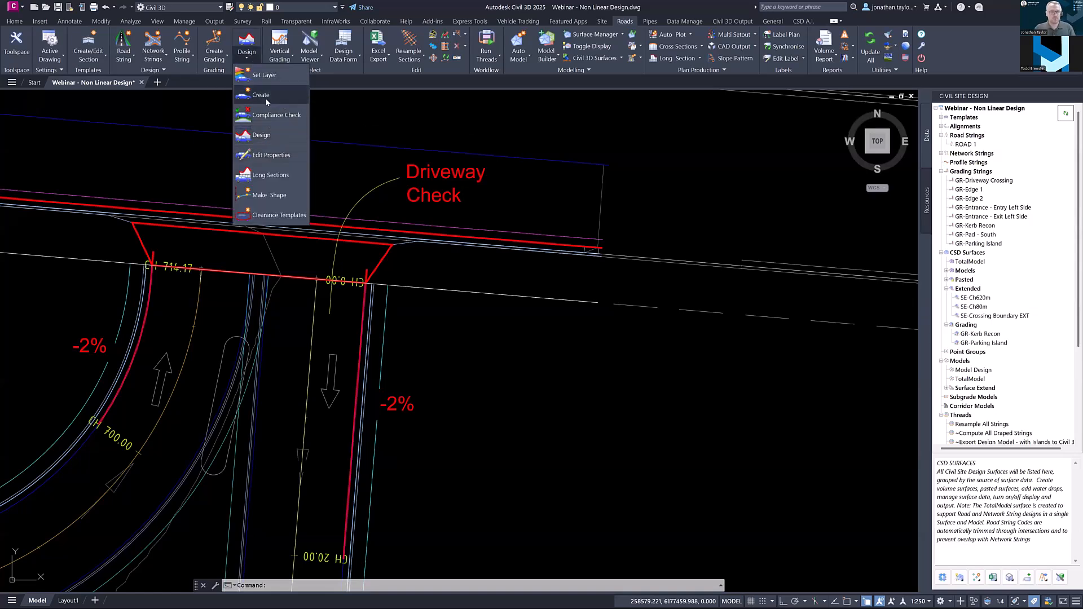
click(260, 95)
click(360, 237)
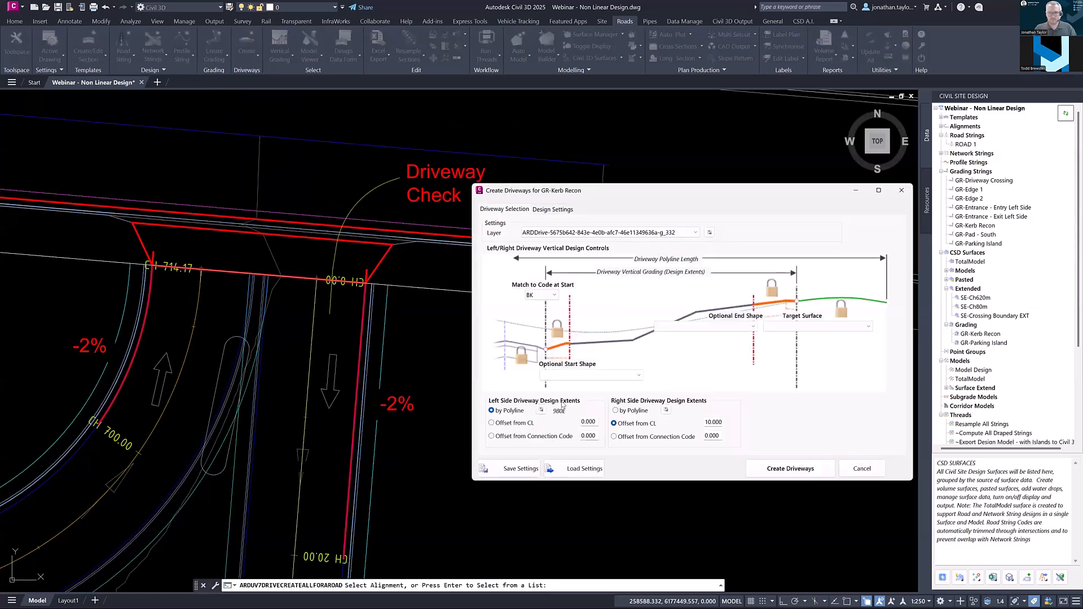
click(541, 410)
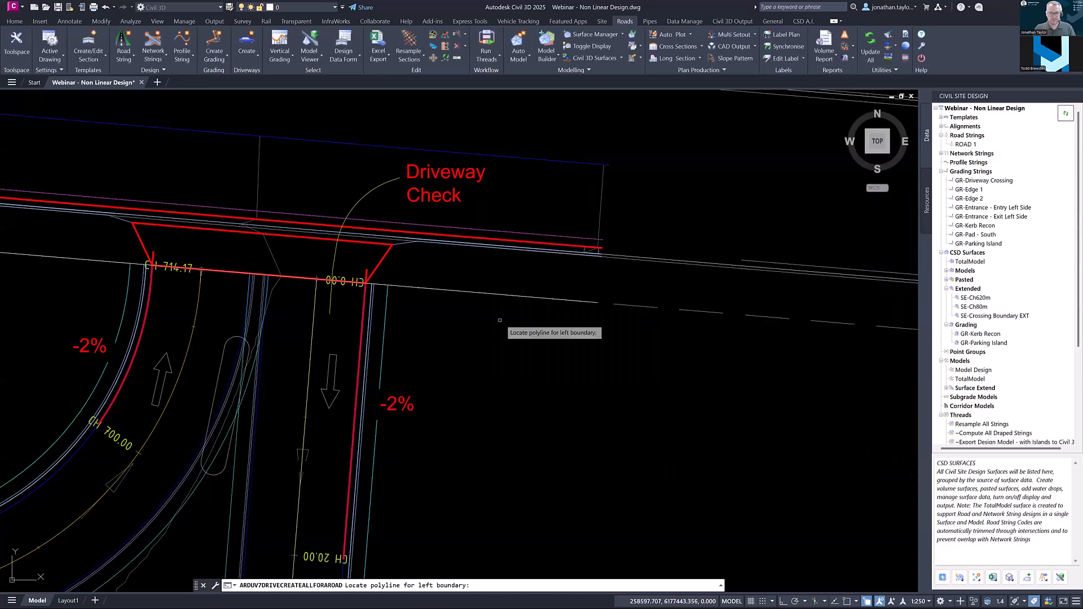
click(626, 308)
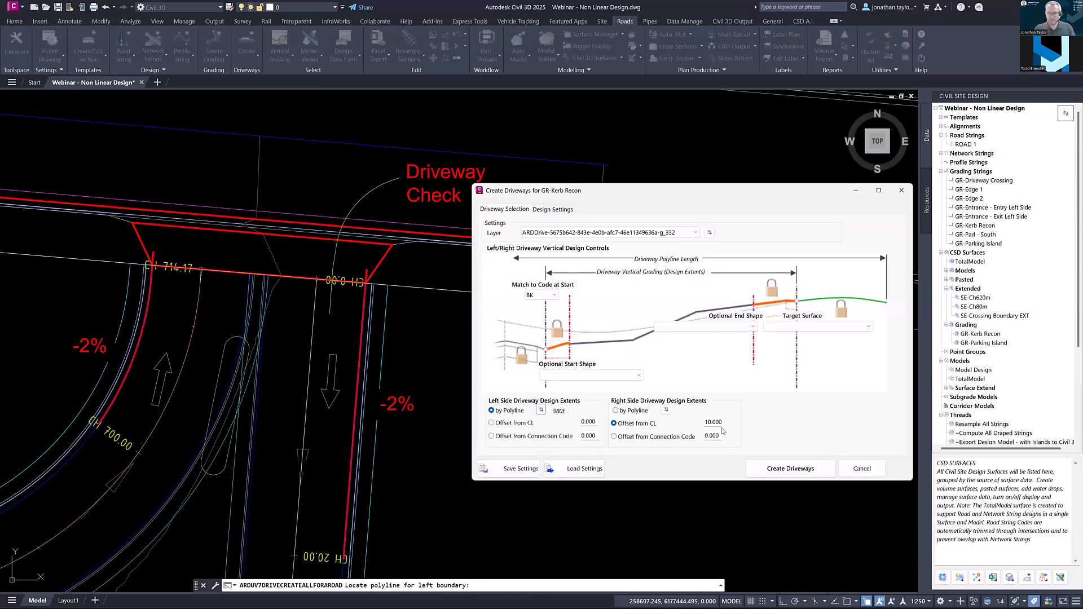
click(816, 326)
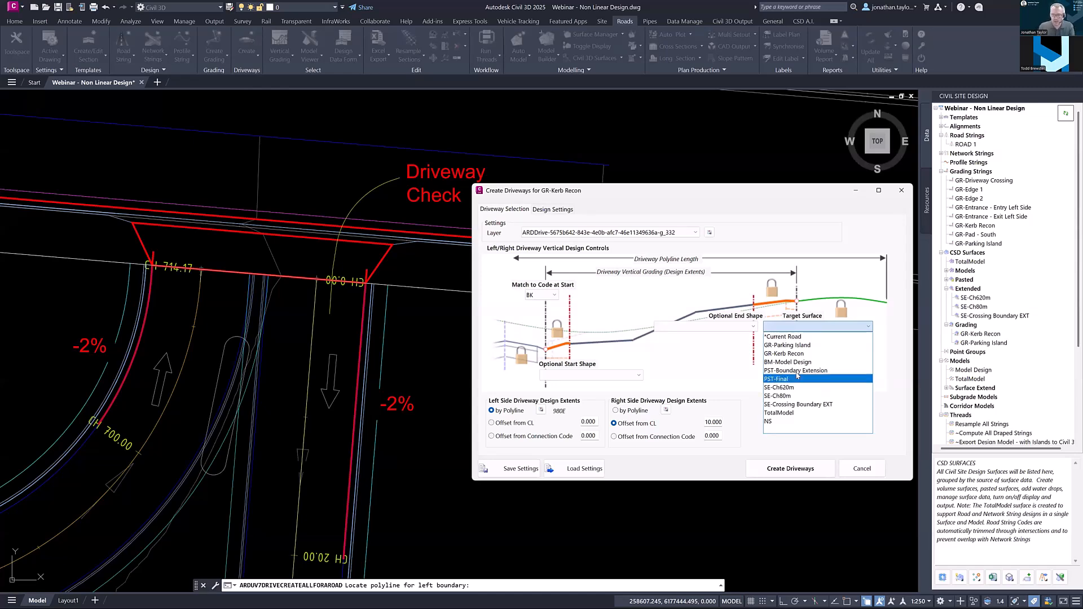
click(799, 363)
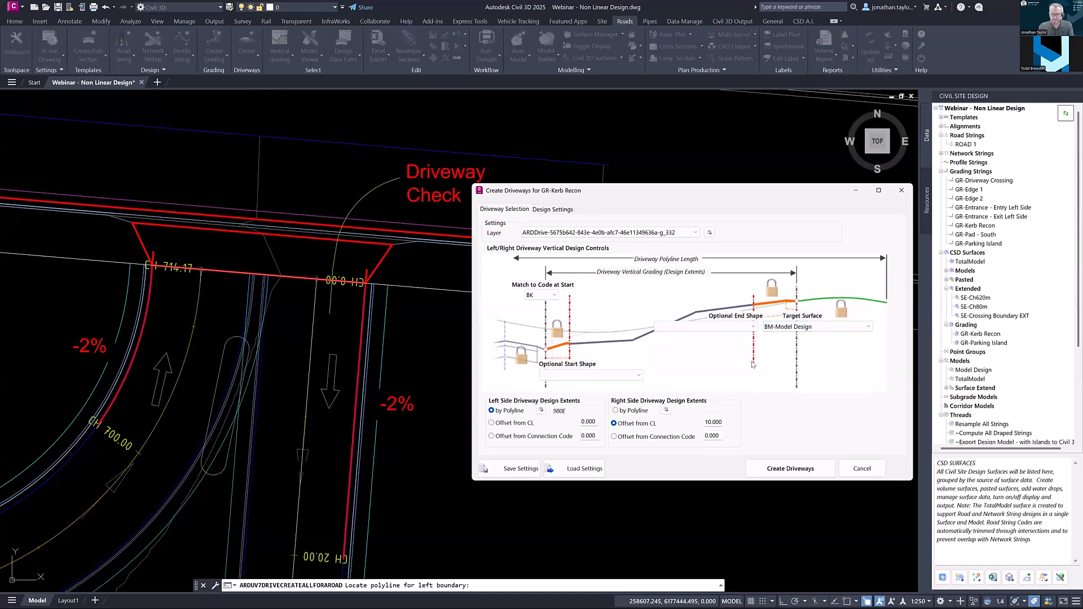
click(789, 473)
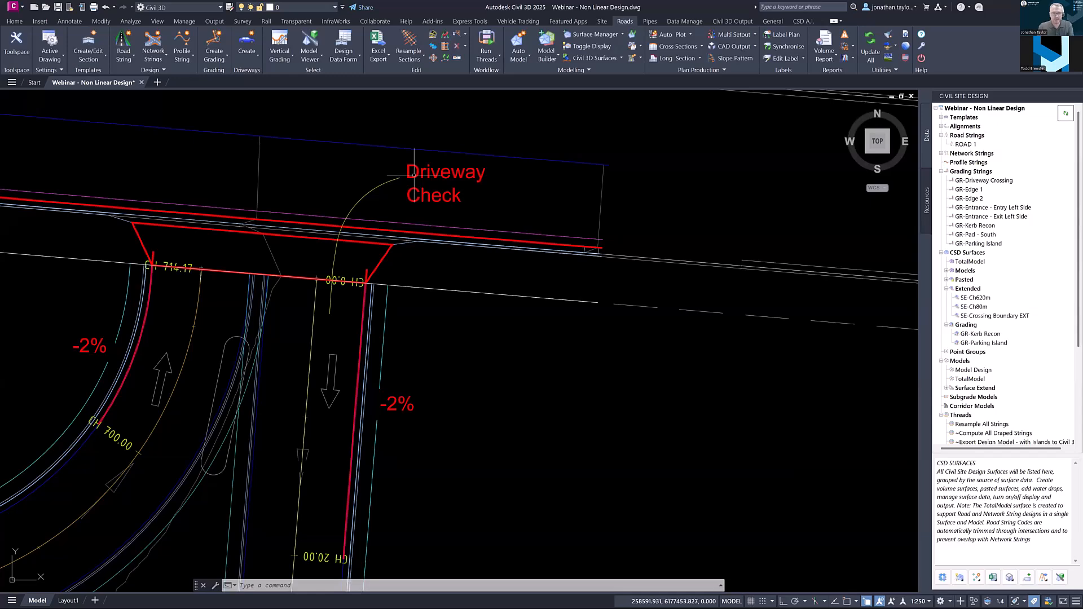
Open the driveway crossing's vertical design again and set the profile exaggeration to 4.0.
click(238, 57)
click(270, 212)
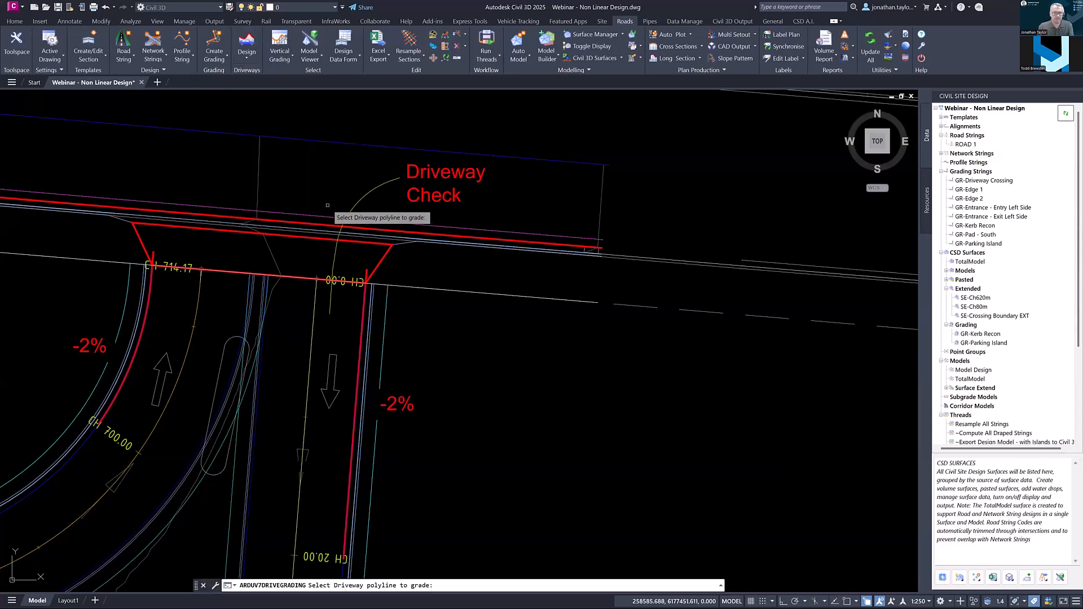
click(350, 205)
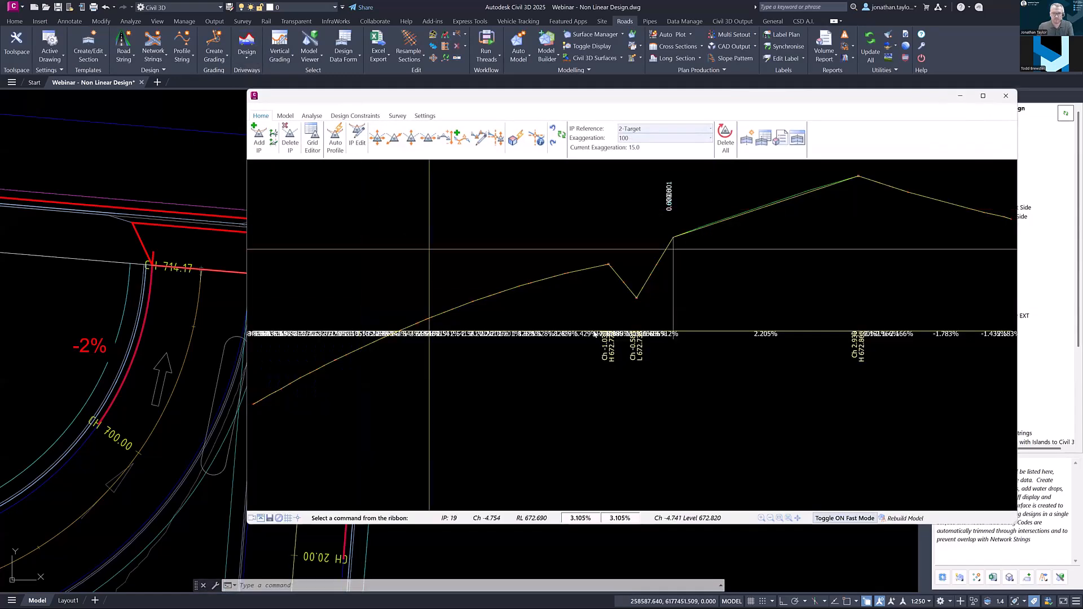
middle_drag(702, 308, 558, 302)
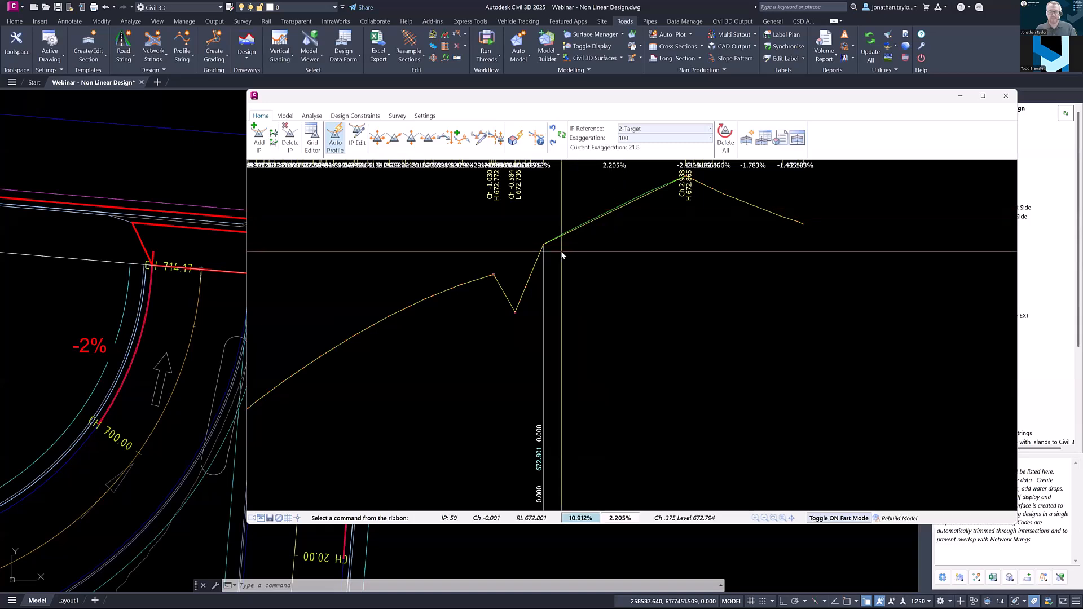
click(708, 138)
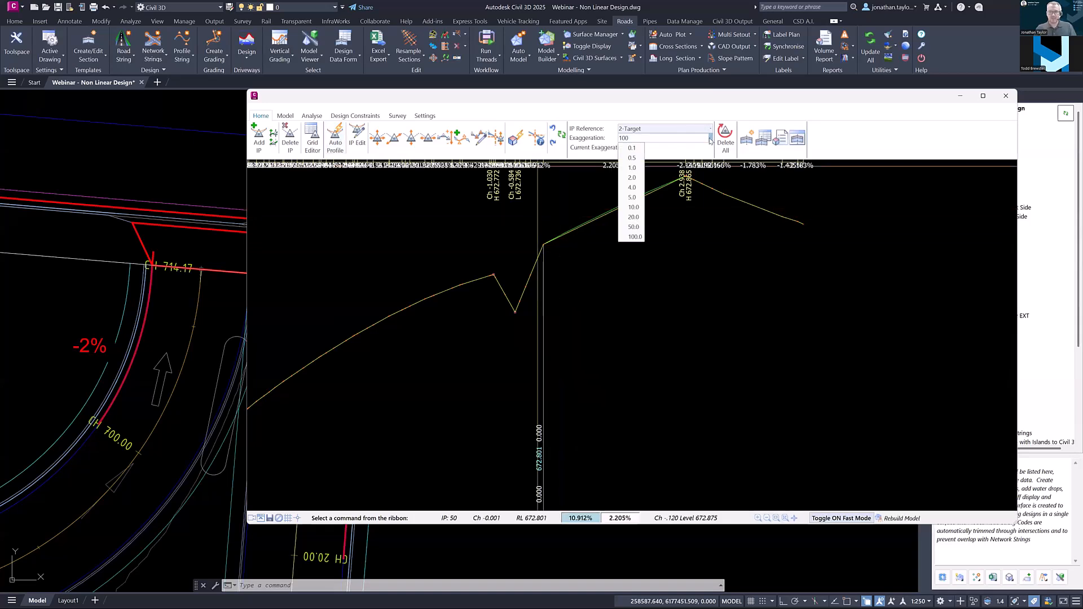
click(633, 188)
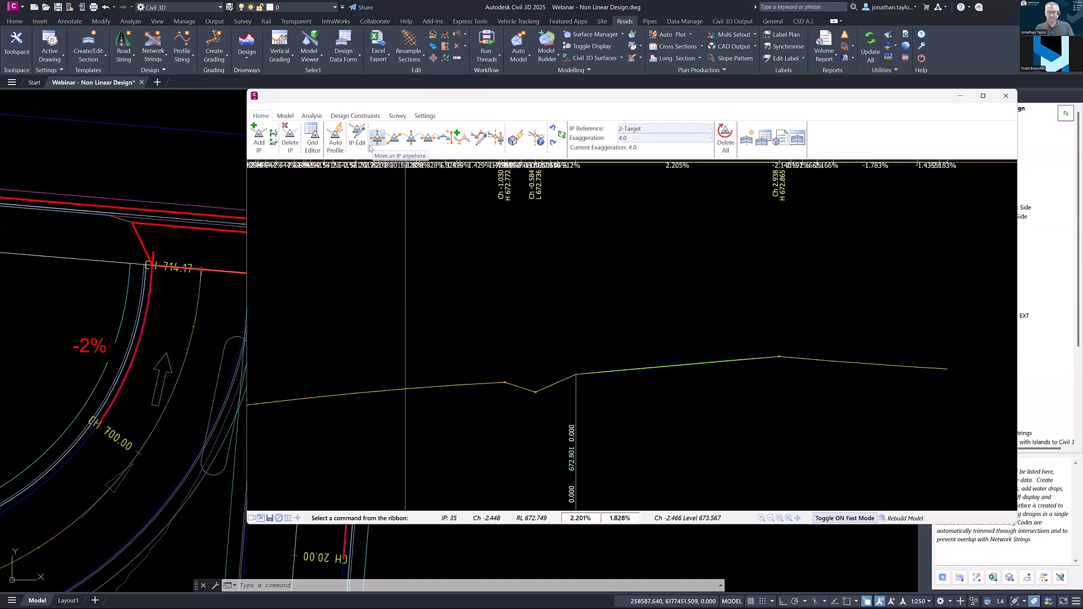
Run a driveway vehicle check with the B99 AS2890.1-2004 vehicle along the profile, then close the editor.
click(312, 116)
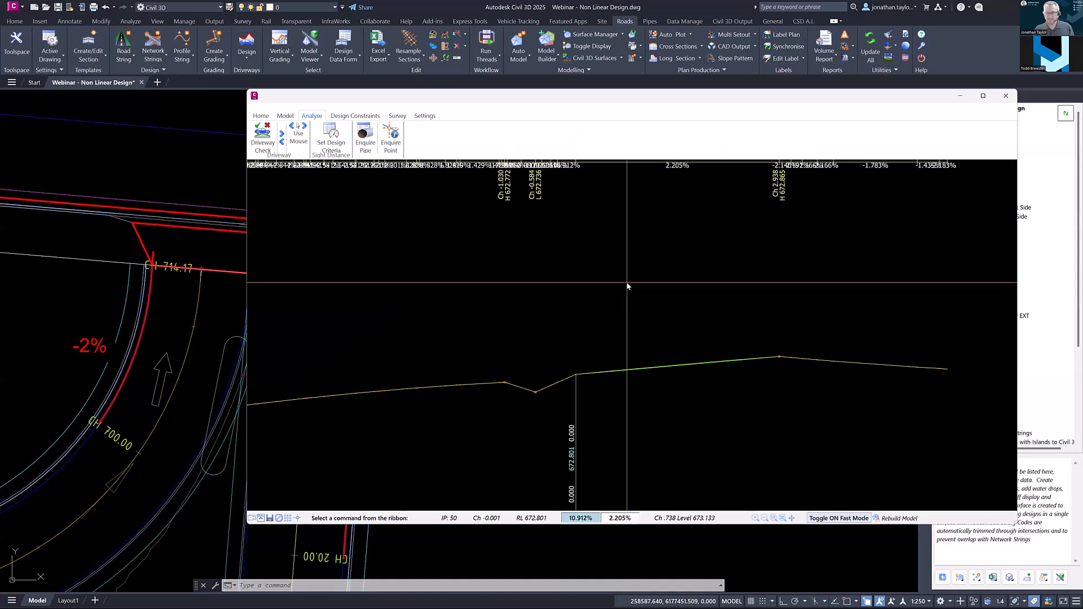
click(262, 135)
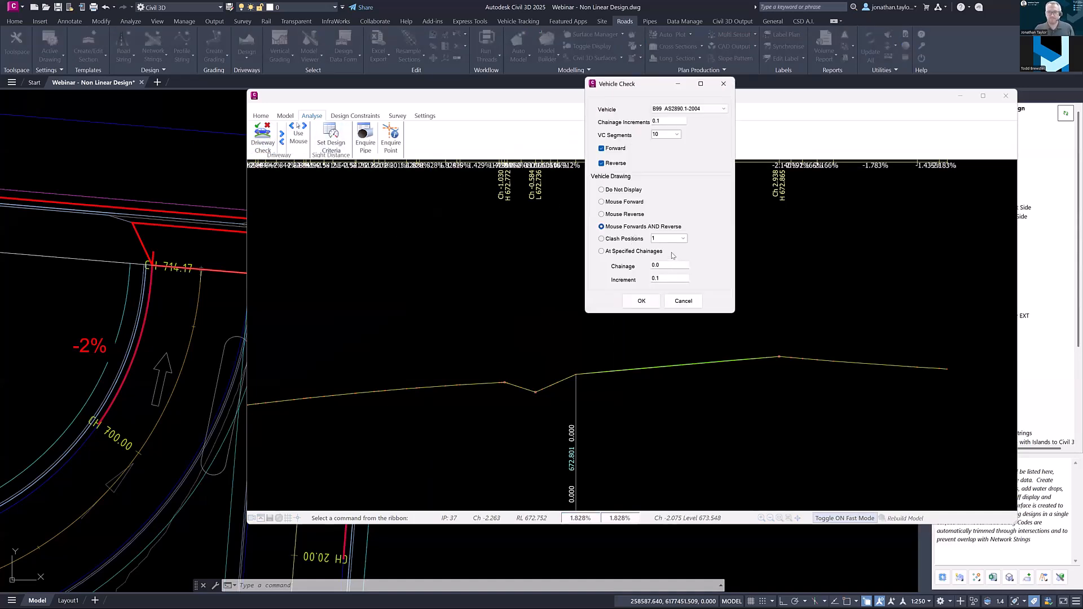
click(640, 301)
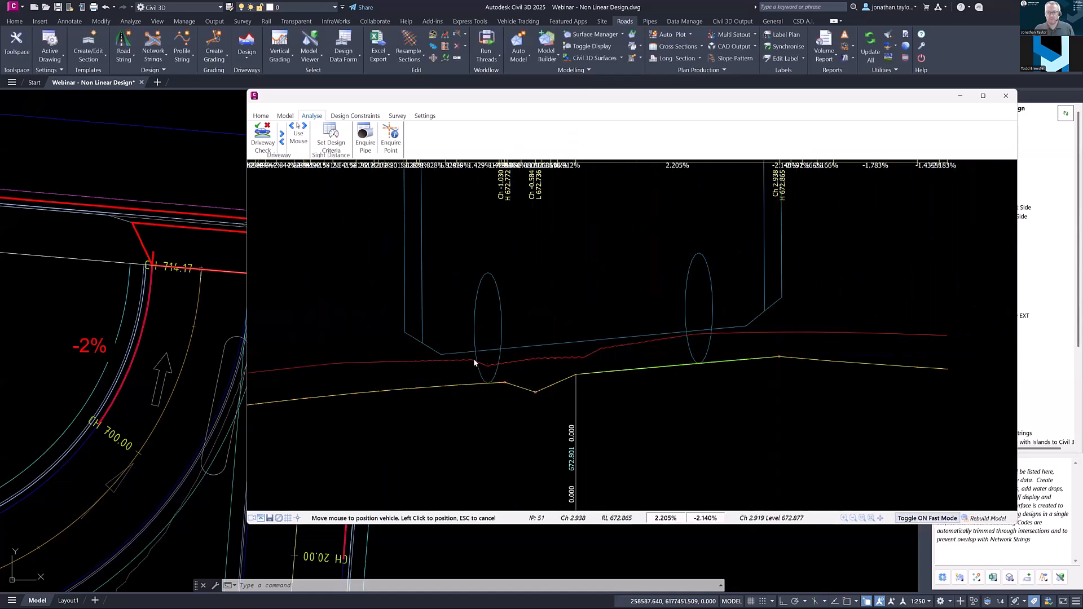
click(451, 343)
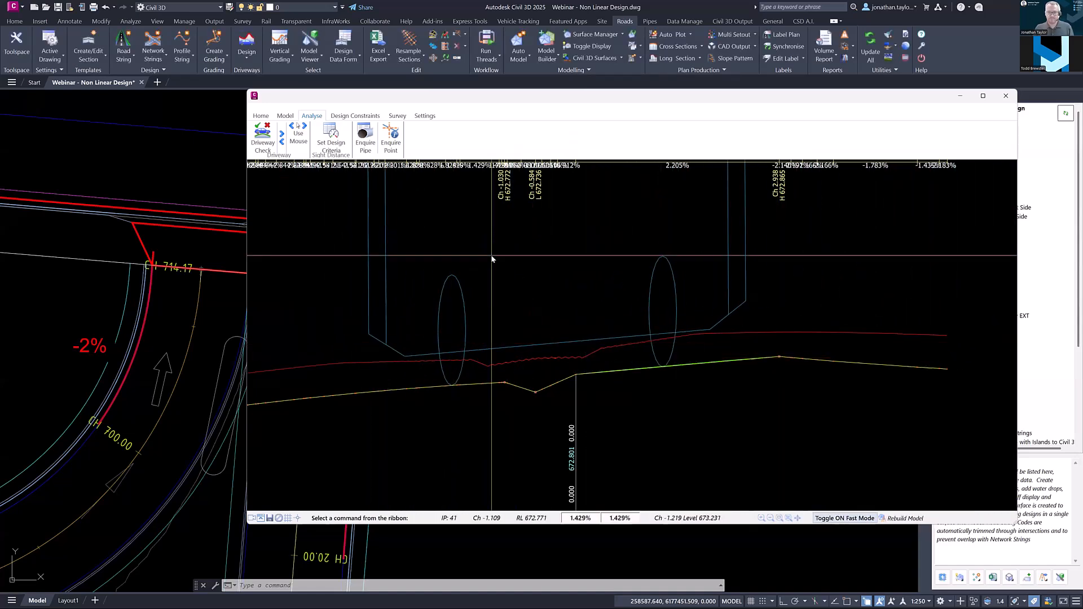
click(1006, 96)
Change the surface display toggles to show contours for the BM-Model Design surface instead of PST-Final.
scroll(578, 220, down, 3)
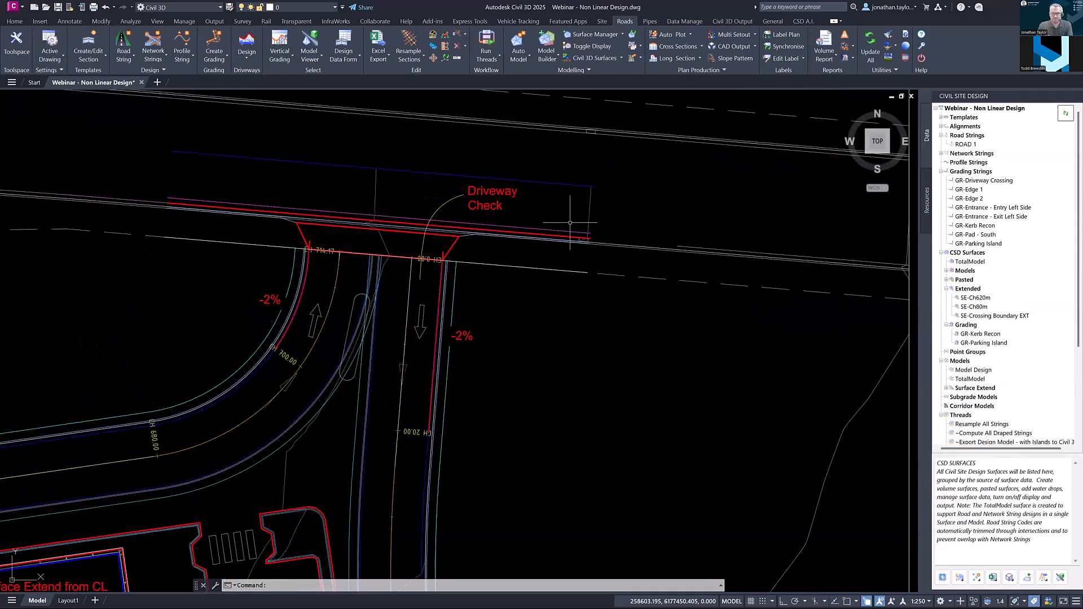
middle_drag(456, 338, 627, 304)
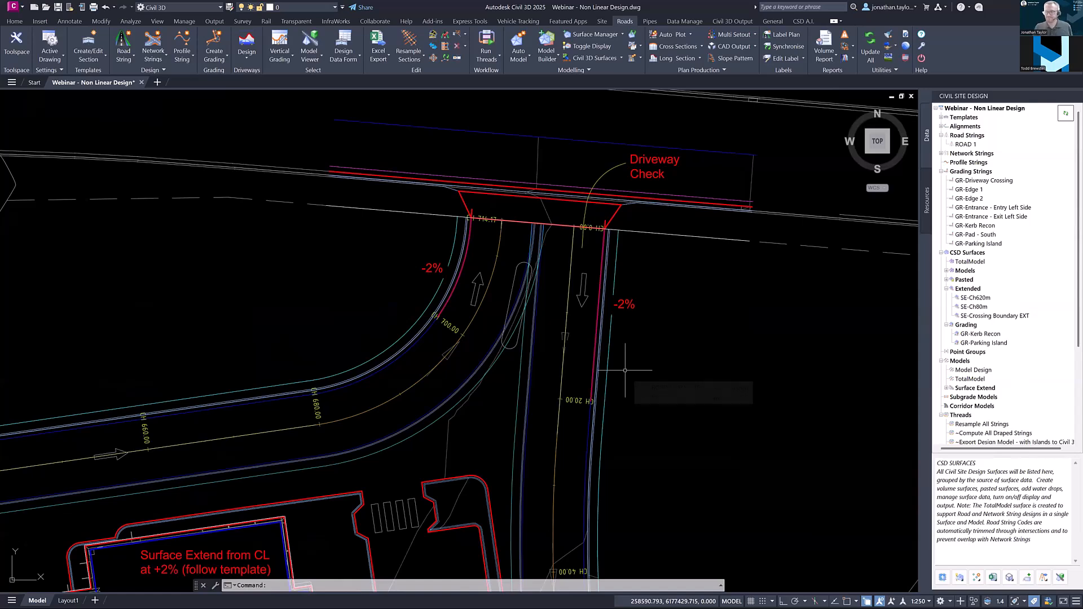
scroll(633, 292, down, 3)
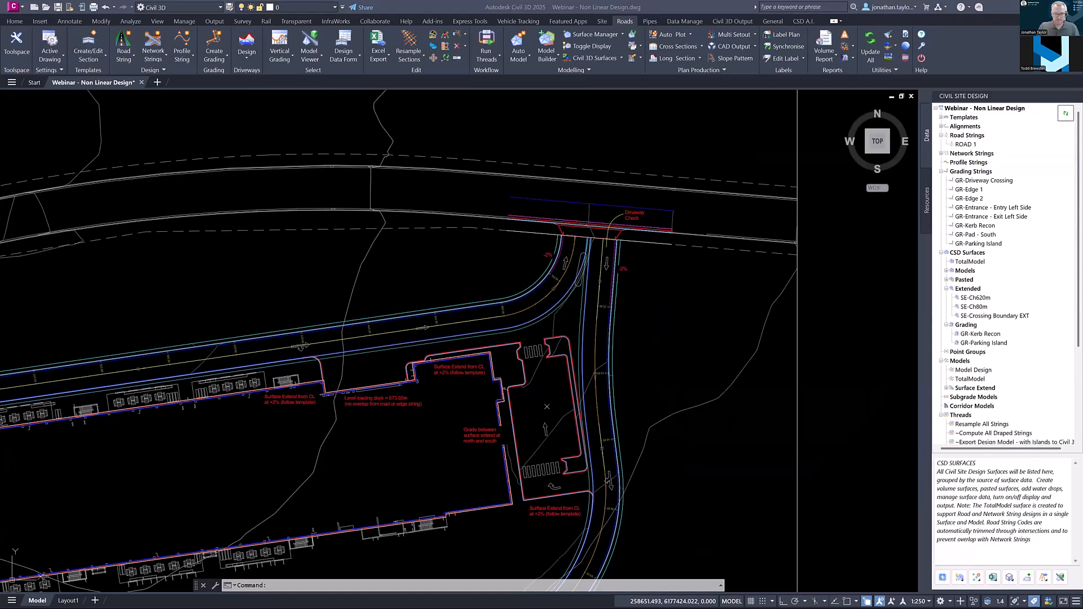
right_click(970, 253)
click(987, 269)
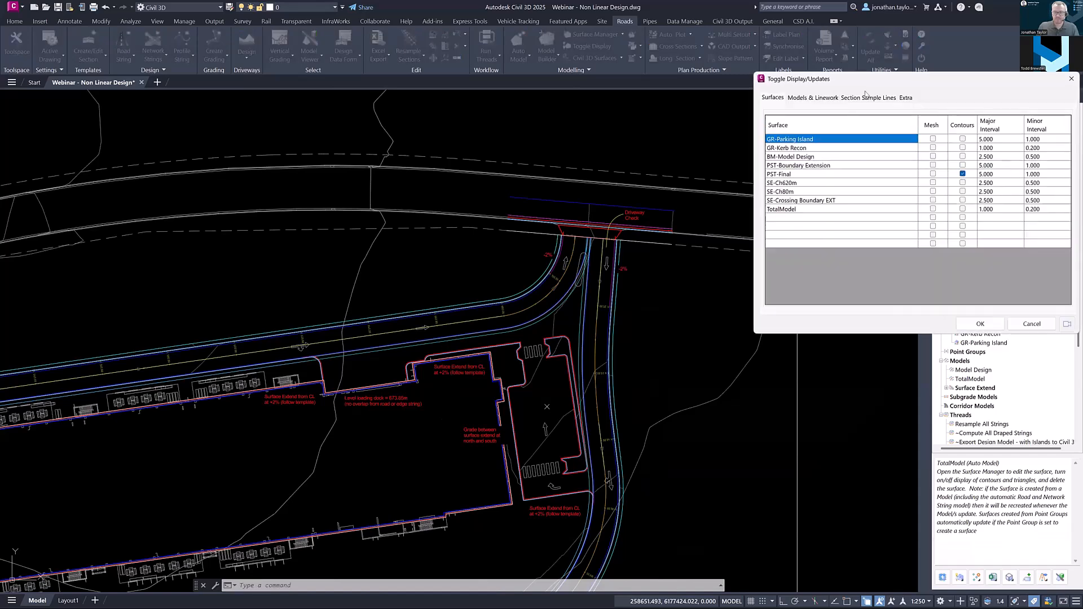
click(827, 98)
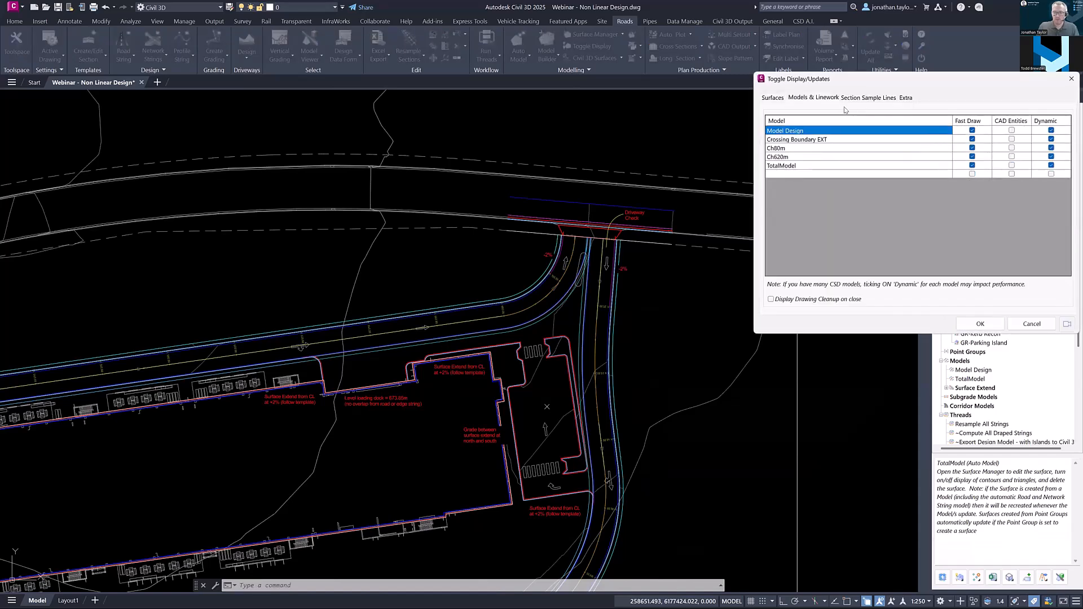
click(974, 169)
click(773, 98)
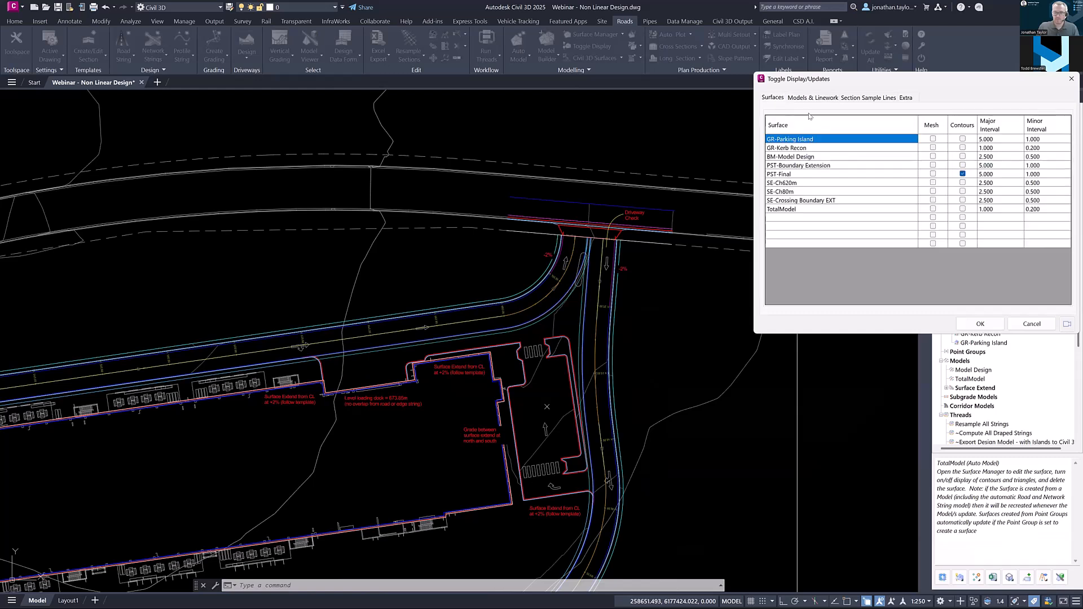
click(962, 156)
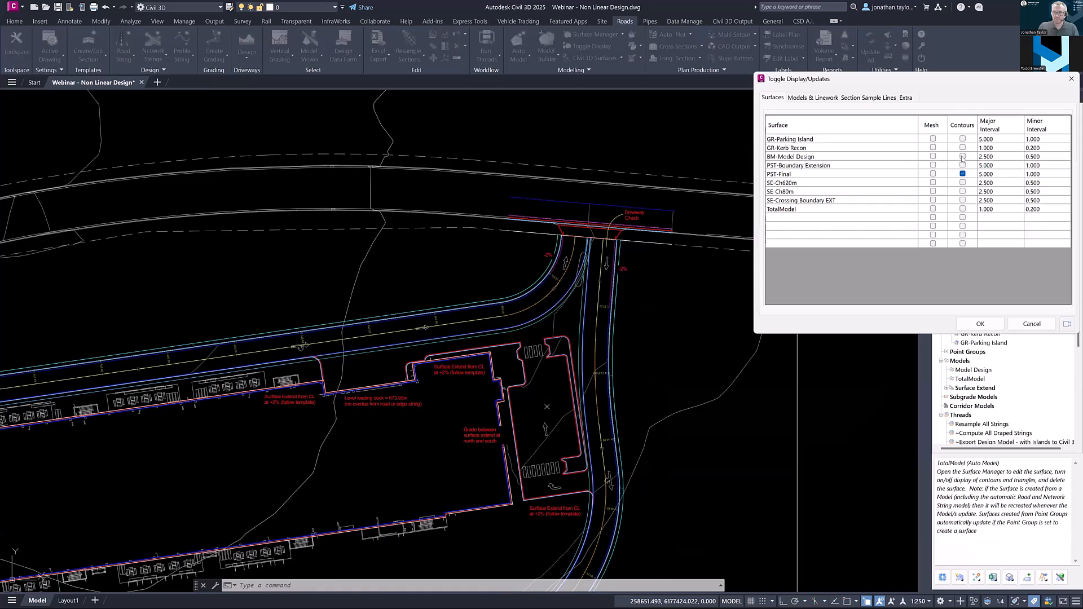
click(963, 174)
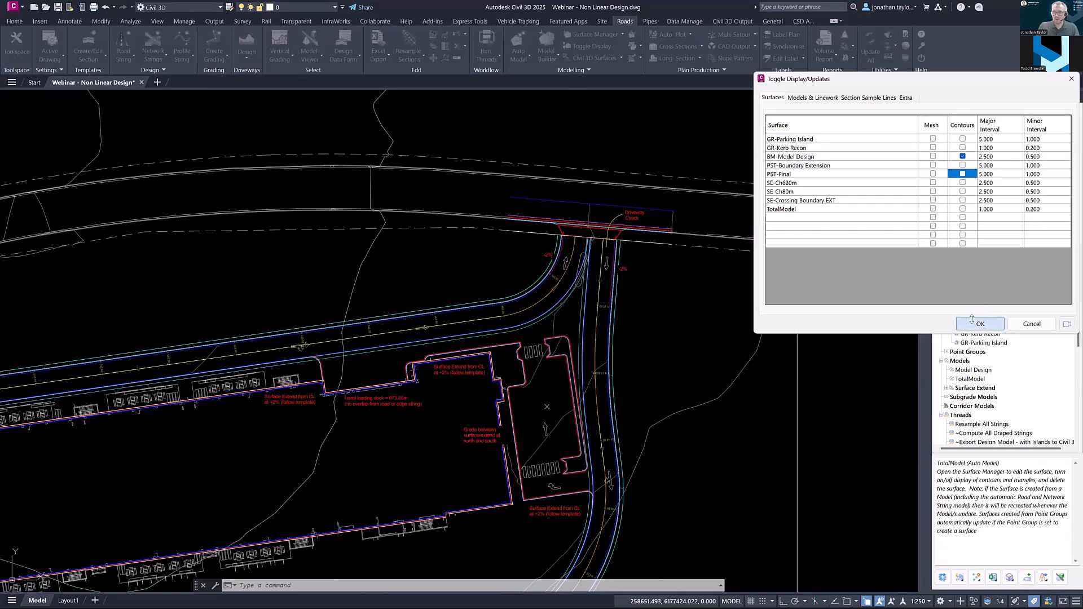
click(980, 324)
Save the drawing.
scroll(673, 298, up, 2)
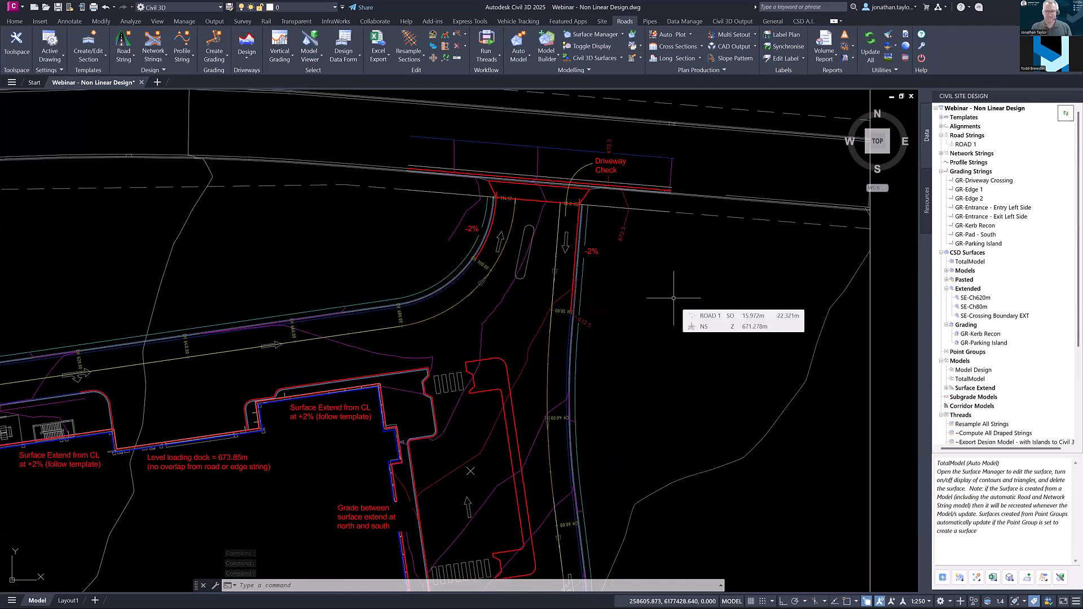
middle_drag(645, 279, 657, 293)
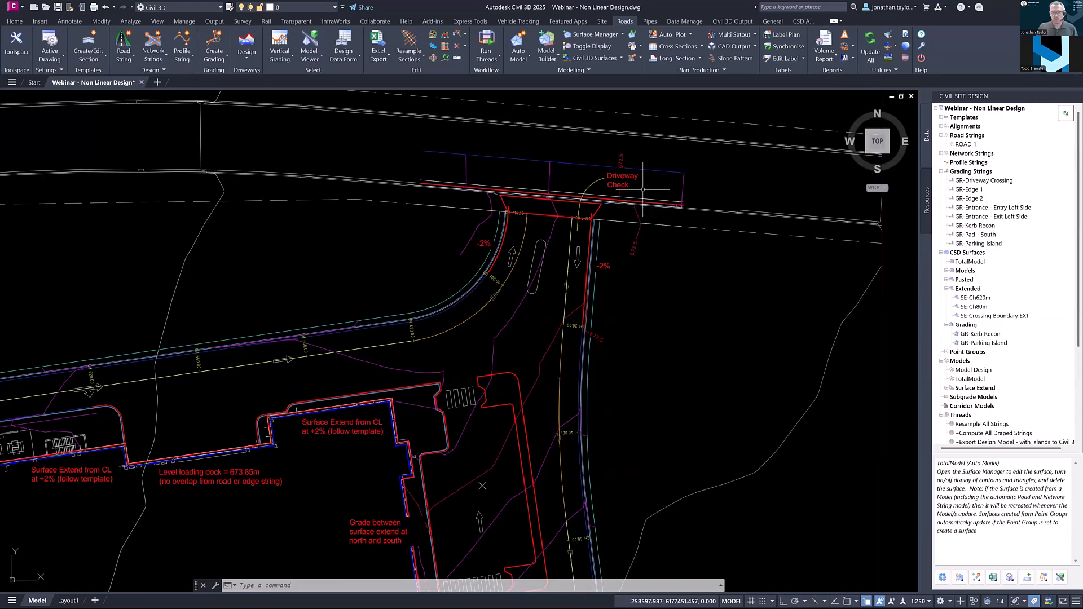
scroll(668, 242, up, 2)
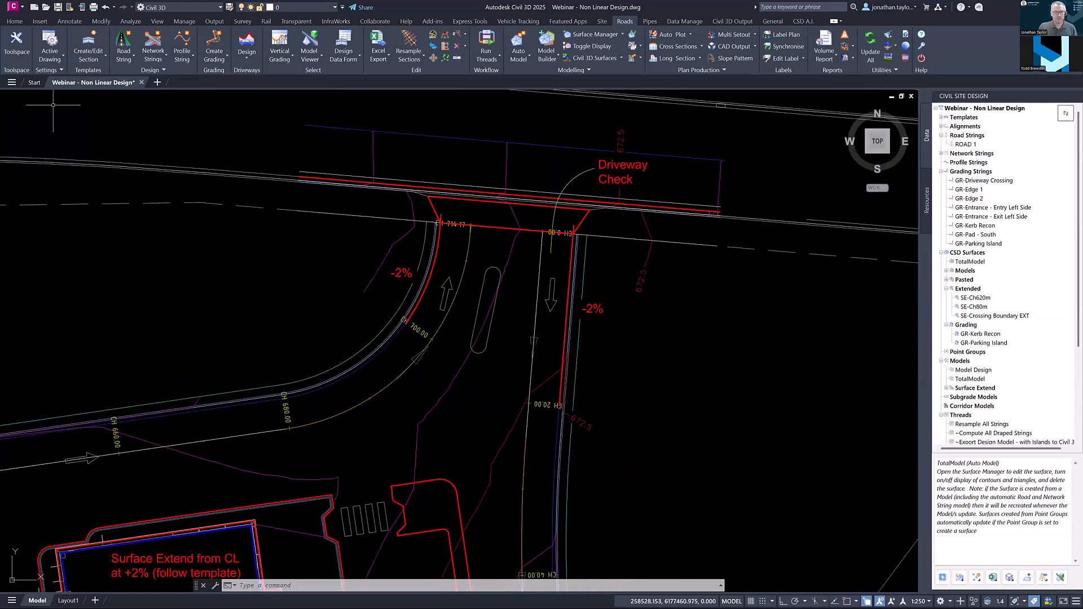
click(58, 7)
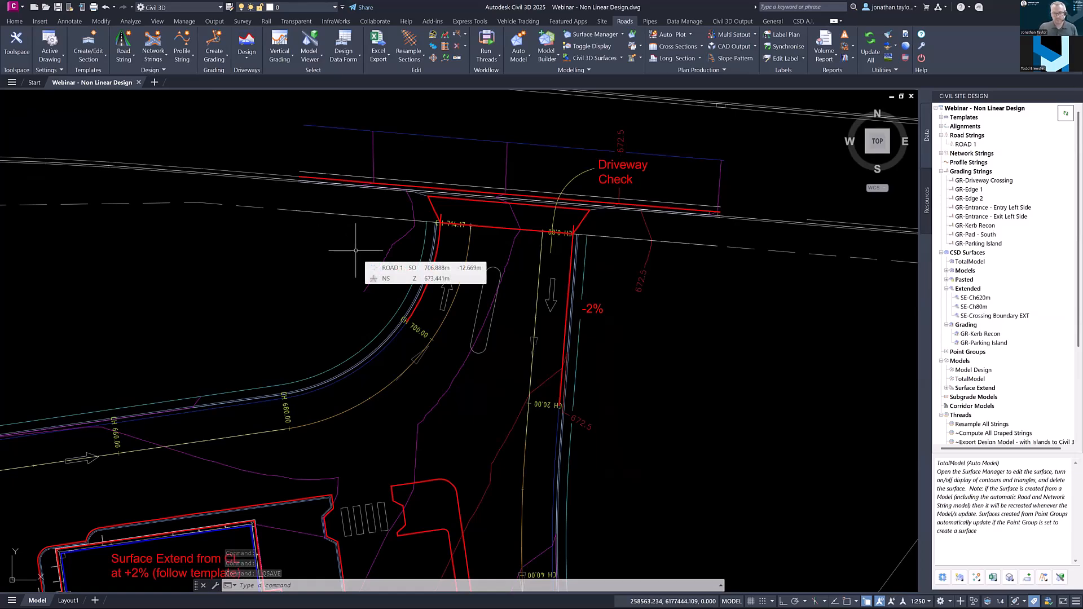
Open the GR-Parking Island grading settings, review its template, spacing and corner options against the island, then close the dialog.
middle_drag(358, 253, 286, 251)
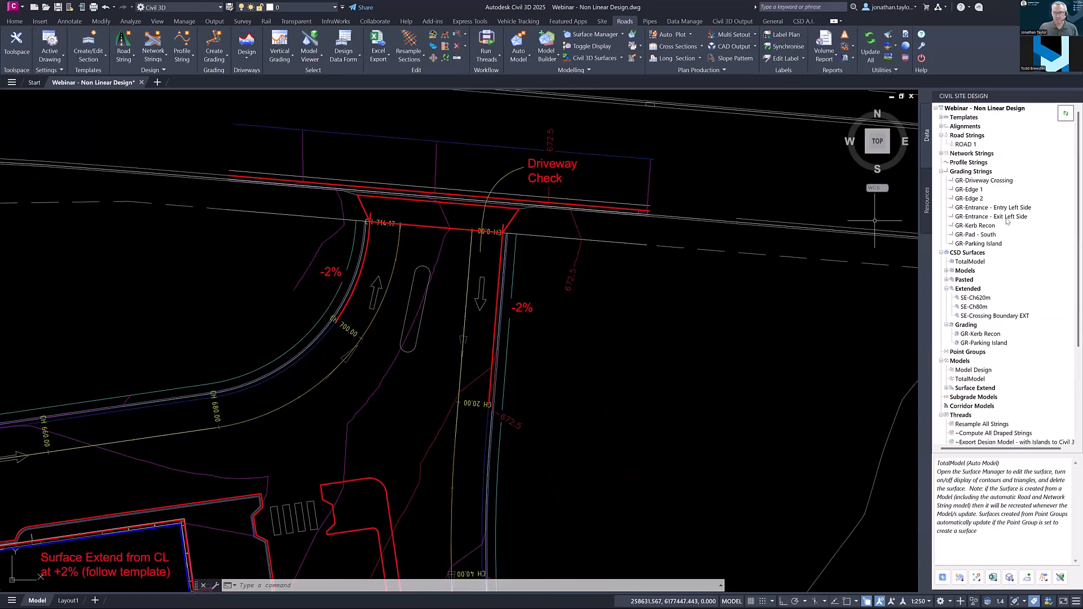
right_click(981, 243)
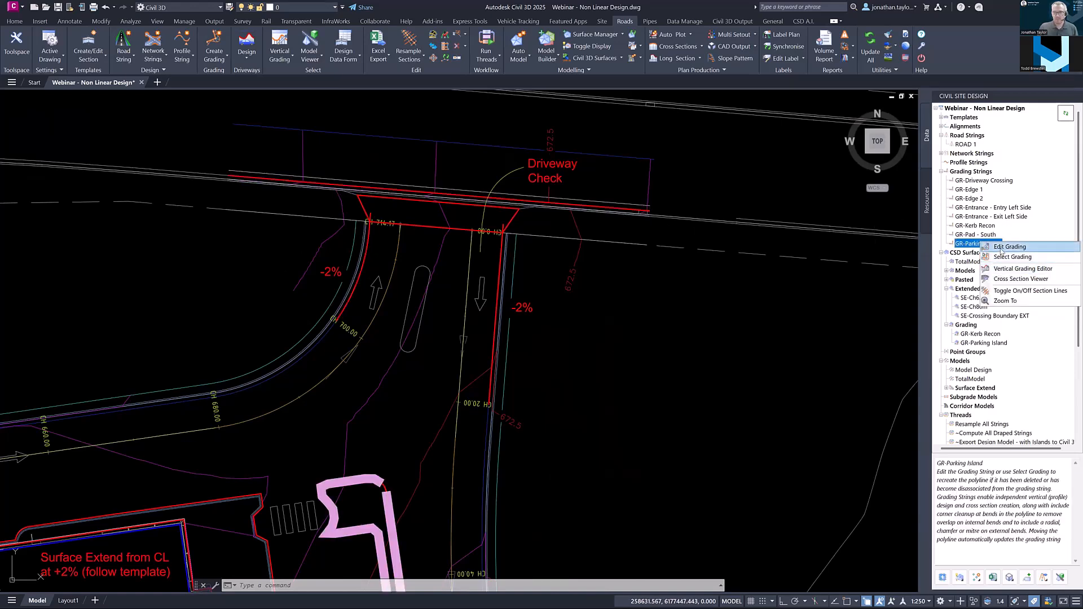
click(1008, 247)
click(587, 347)
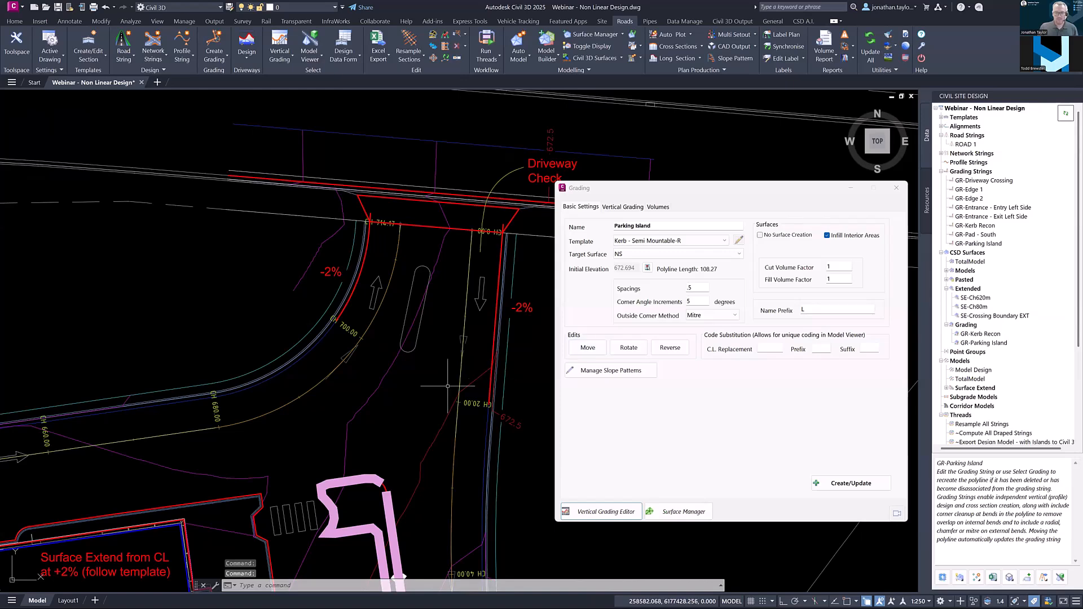
mouse_move(418, 530)
middle_down()
mouse_move(333, 259)
mouse_move(384, 339)
middle_up()
scroll(384, 338, down, 2)
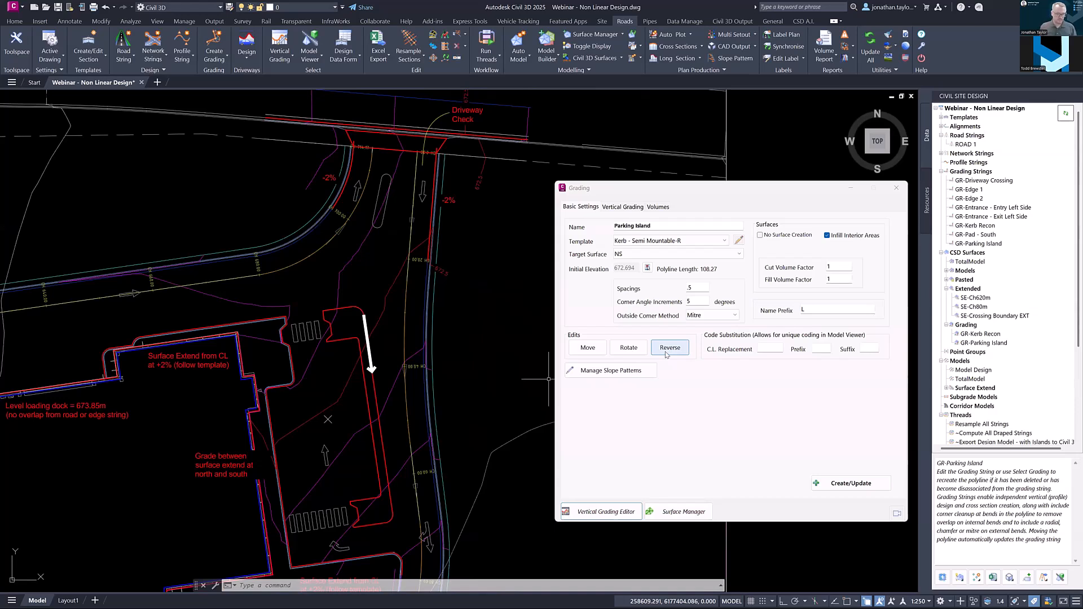
double_click(692, 301)
double_click(694, 288)
double_click(698, 302)
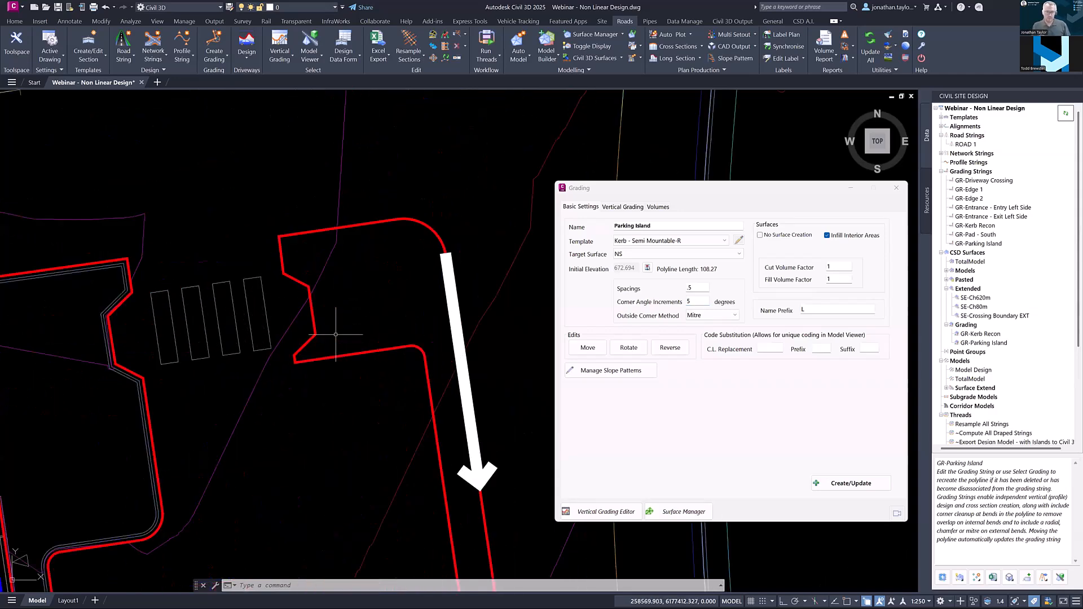
scroll(335, 334, up, 5)
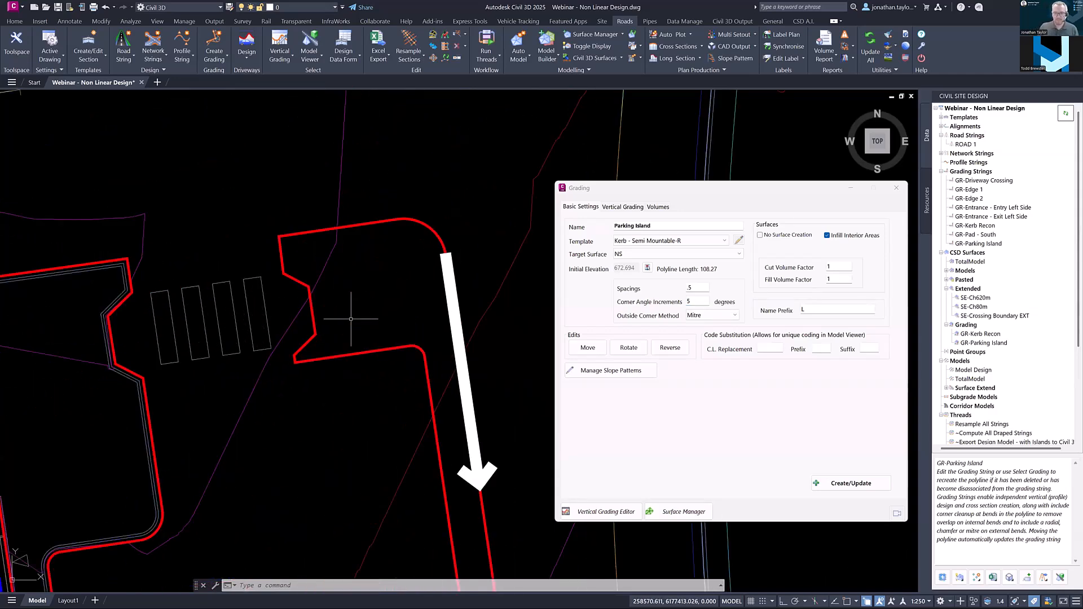
mouse_move(111, 308)
middle_down()
mouse_move(145, 266)
mouse_move(431, 274)
mouse_move(385, 279)
middle_up()
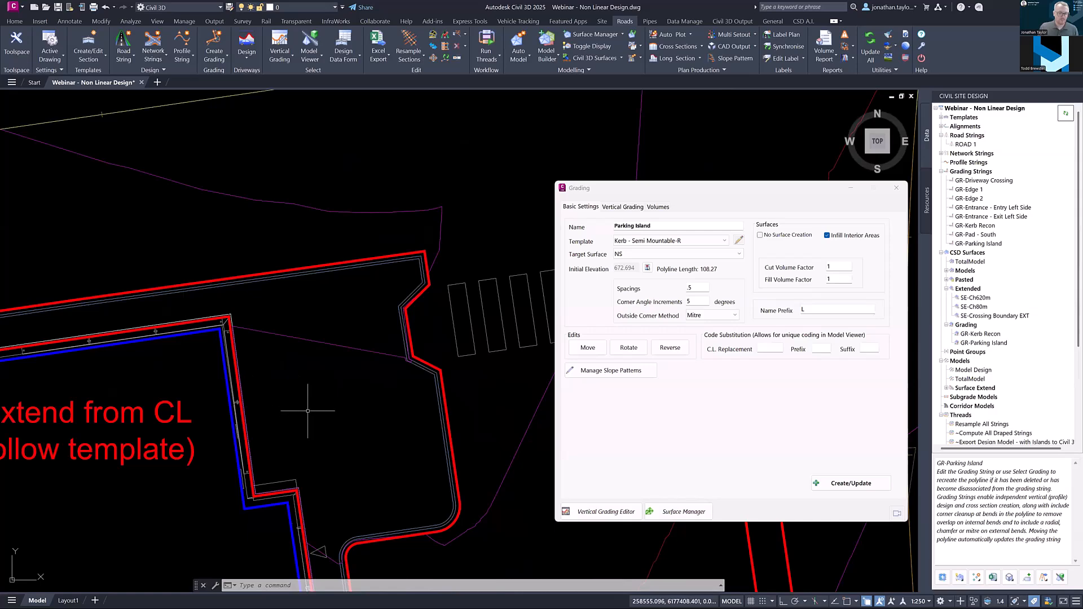
scroll(430, 357, up, 3)
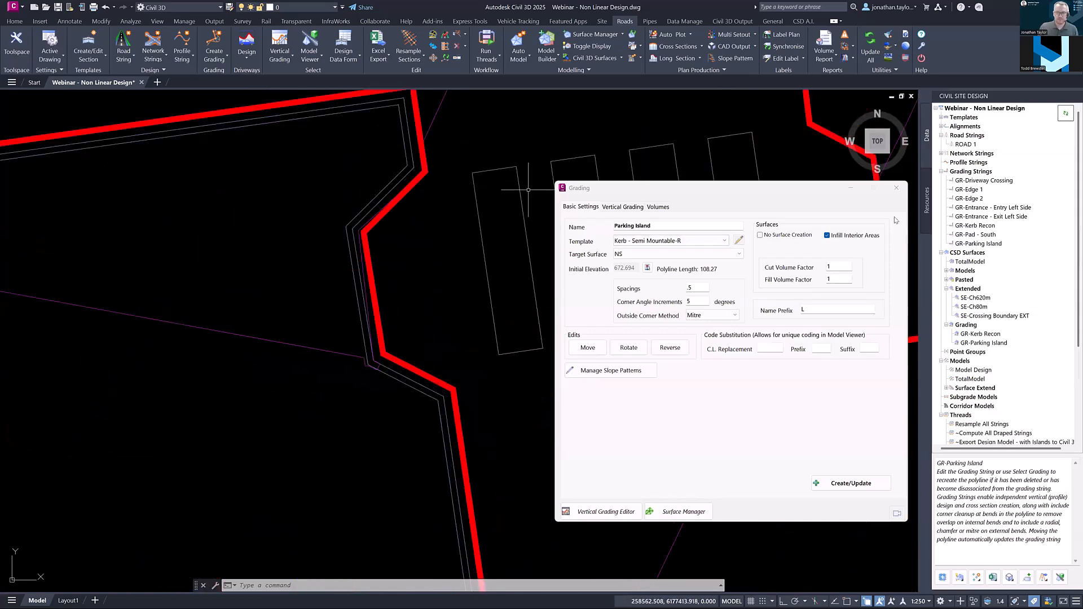
click(896, 188)
Highlight the GR-Pad - South grading string to locate it around the loading dock pad.
scroll(423, 164, down, 3)
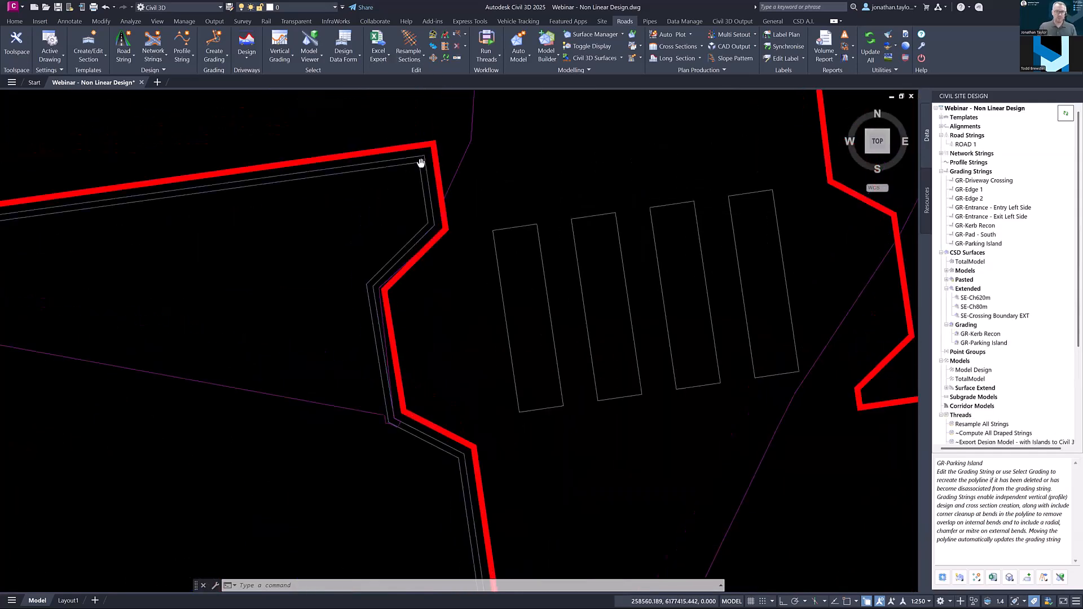
scroll(428, 168, down, 4)
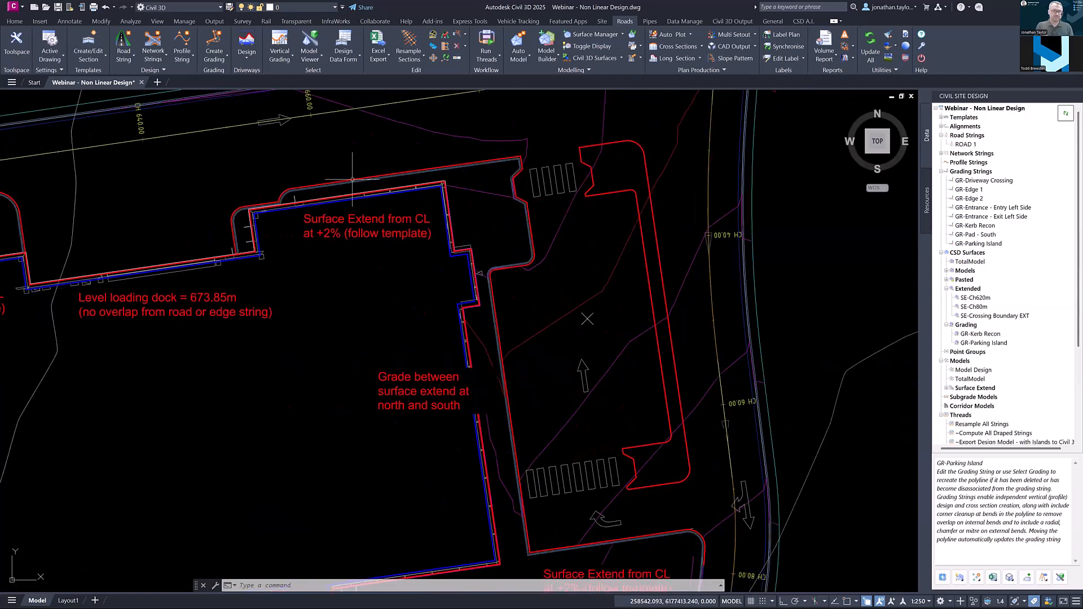
scroll(350, 175, up, 5)
scroll(314, 243, down, 3)
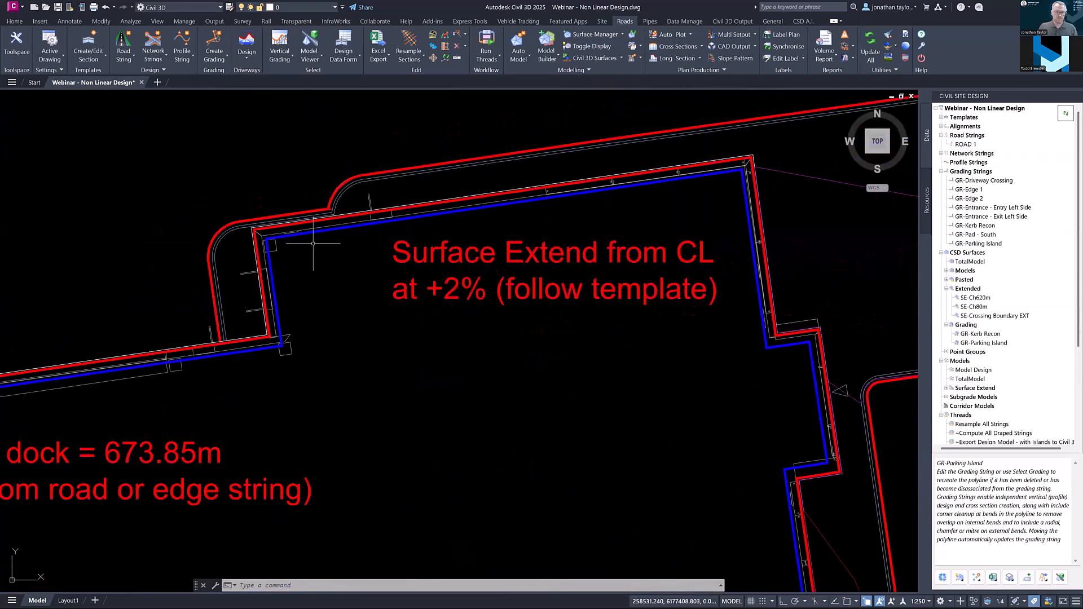
middle_drag(661, 244, 519, 243)
click(985, 233)
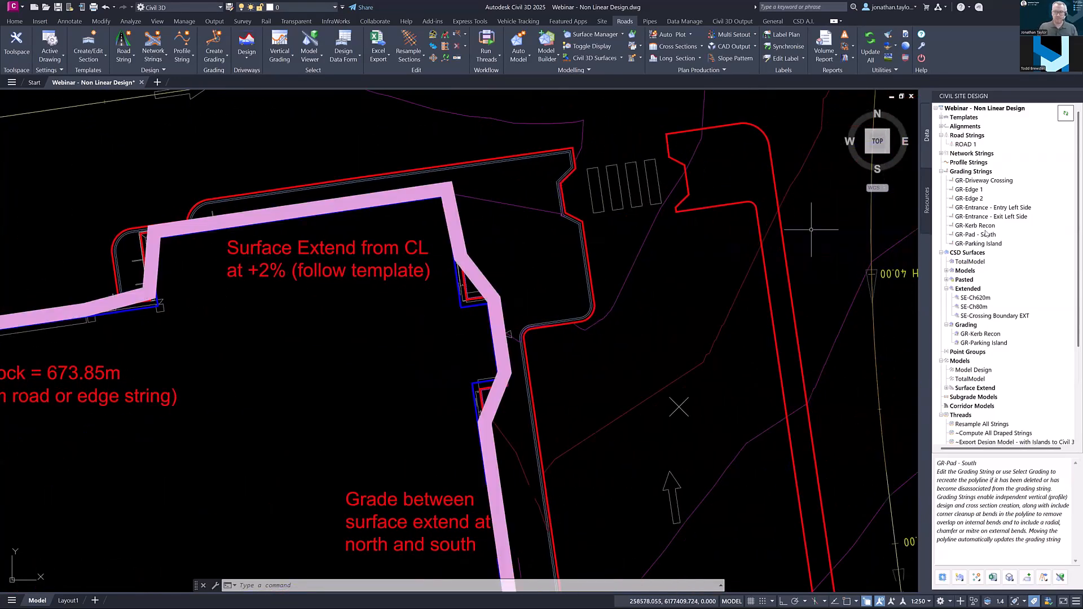
Edit the GR-Edge 2 grading string, set its outside corner method to Radial, and close the grading dialog.
right_click(973, 199)
click(1003, 206)
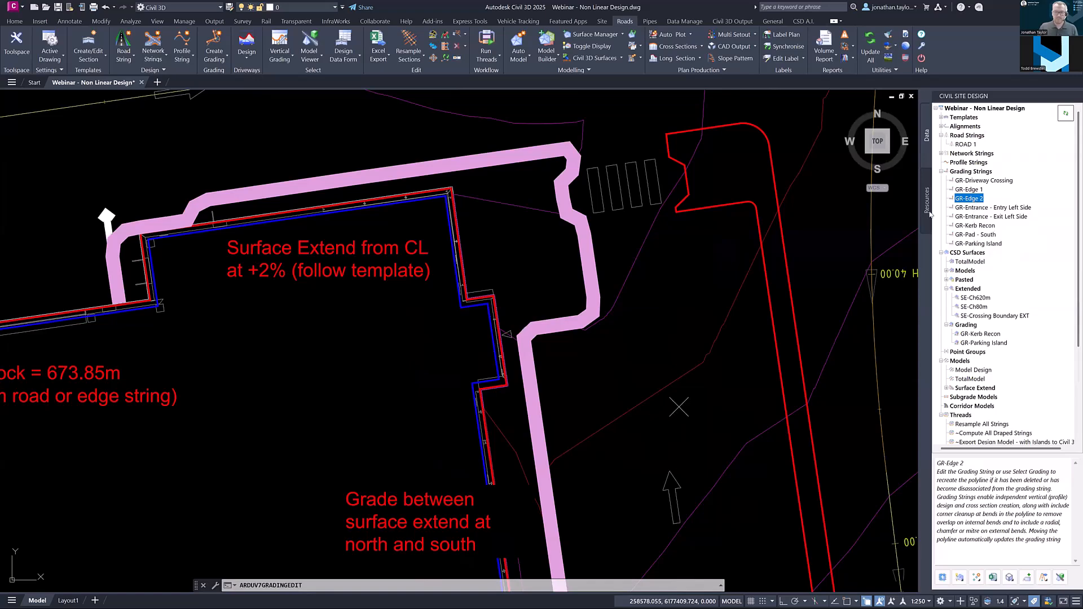
middle_drag(501, 212, 407, 234)
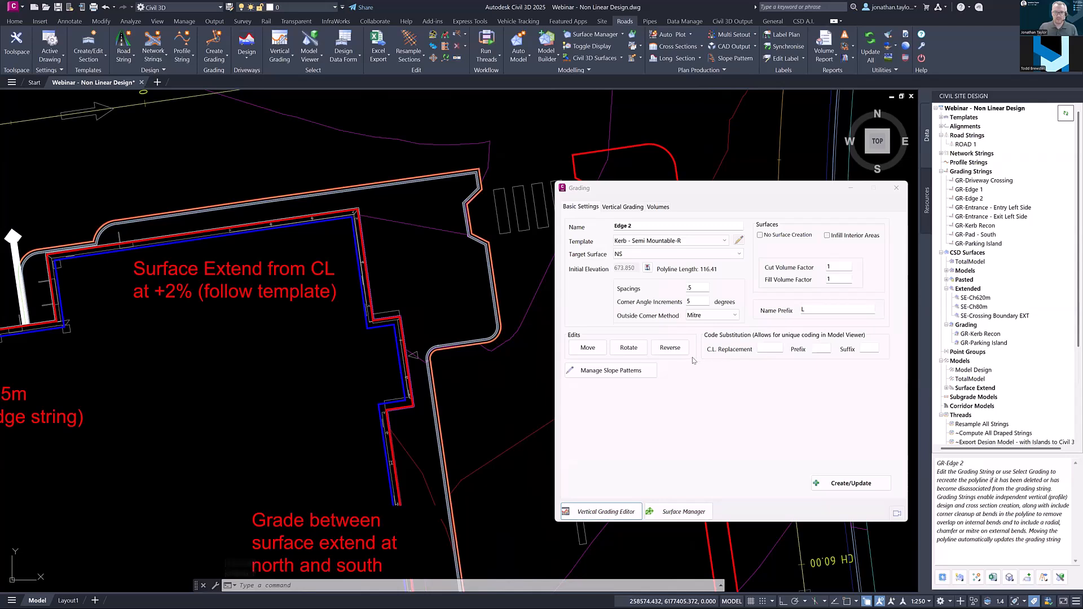
click(712, 316)
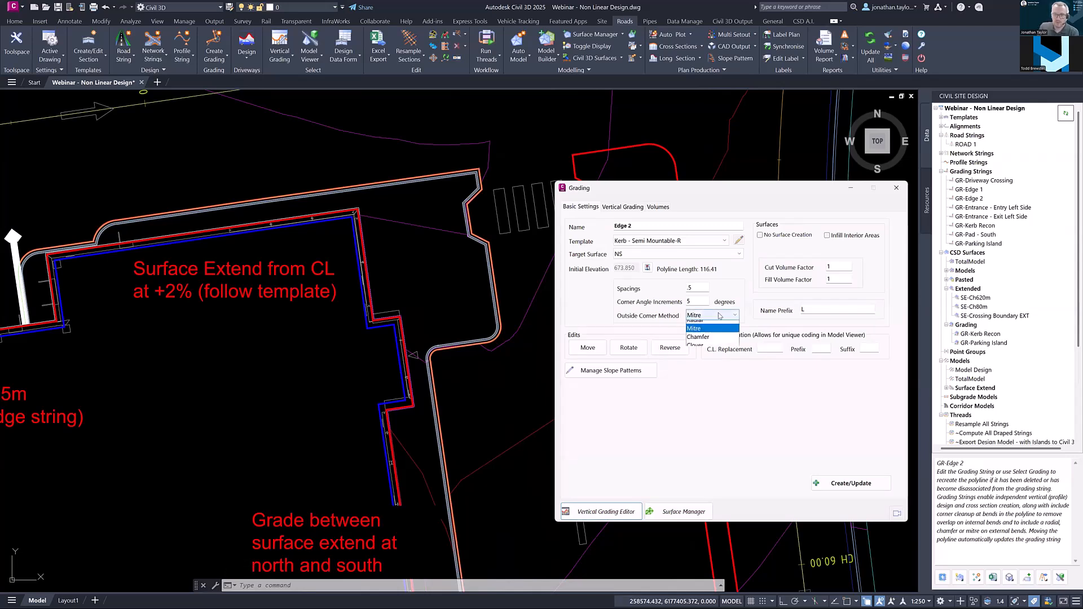
click(703, 330)
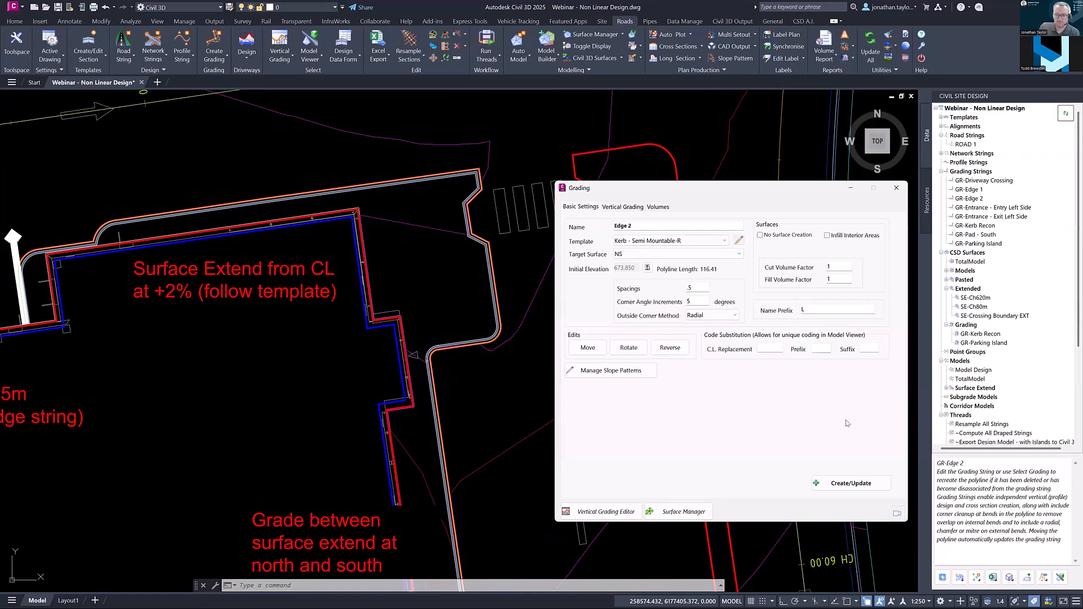
click(896, 188)
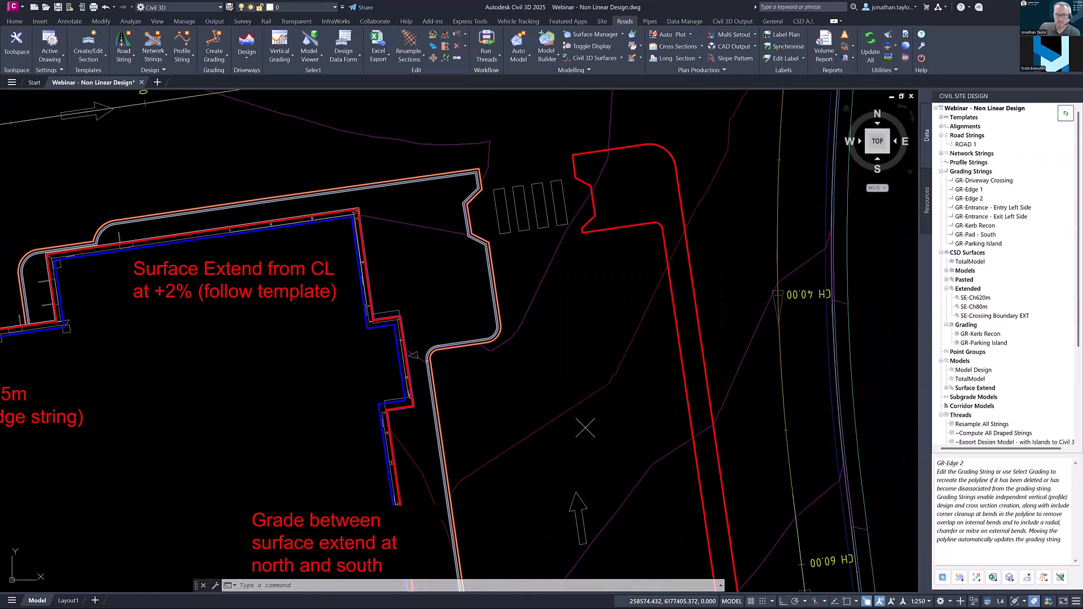
Select GR-Pad - South again, dismiss its context menu, and scroll the project tree to the Threads list.
scroll(615, 282, down, 4)
click(978, 244)
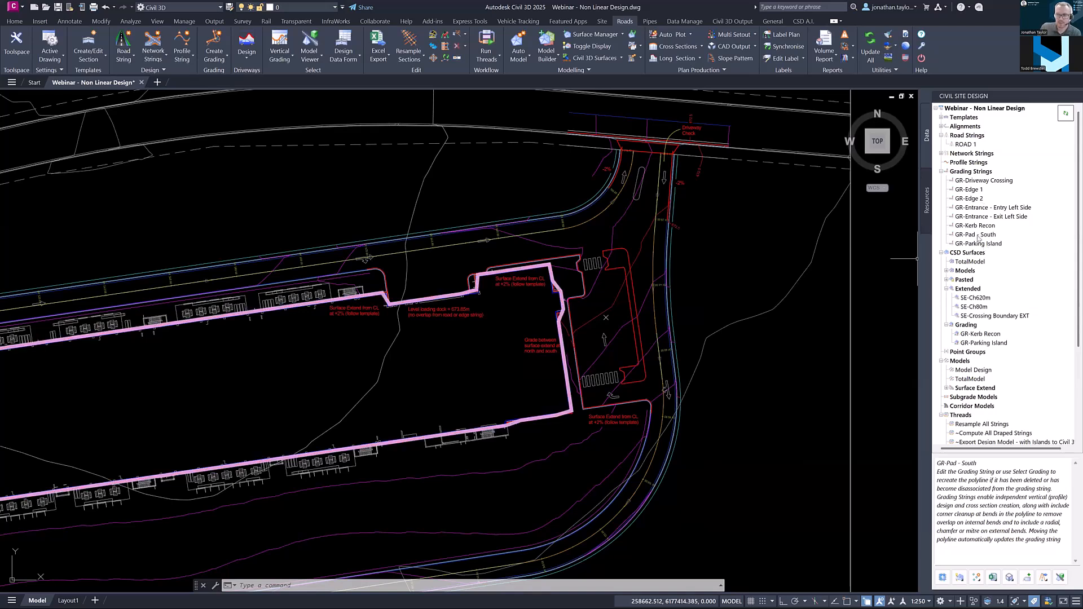
right_click(978, 236)
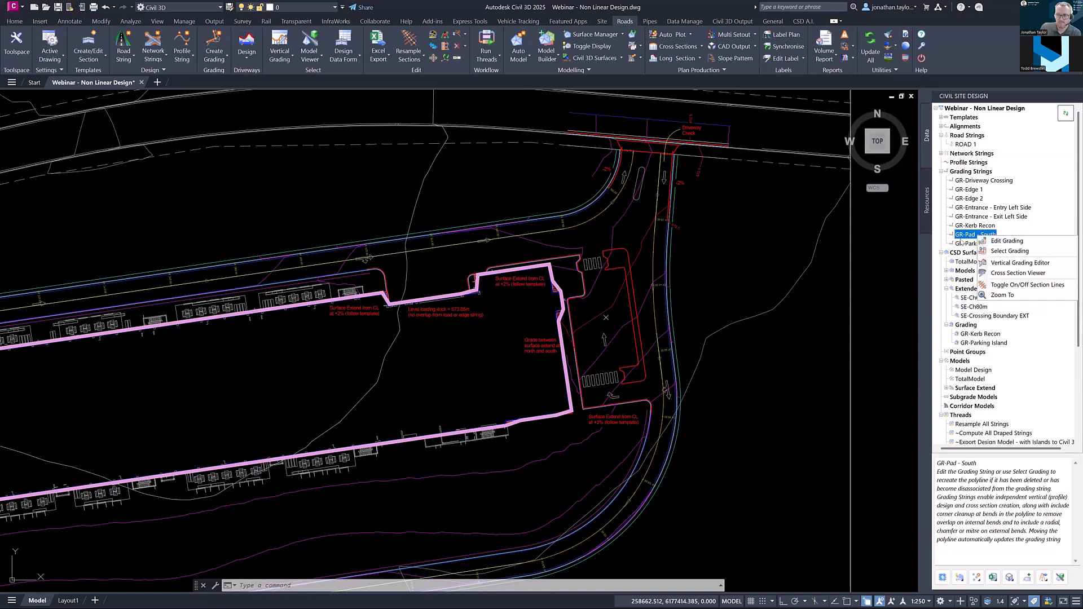
click(963, 239)
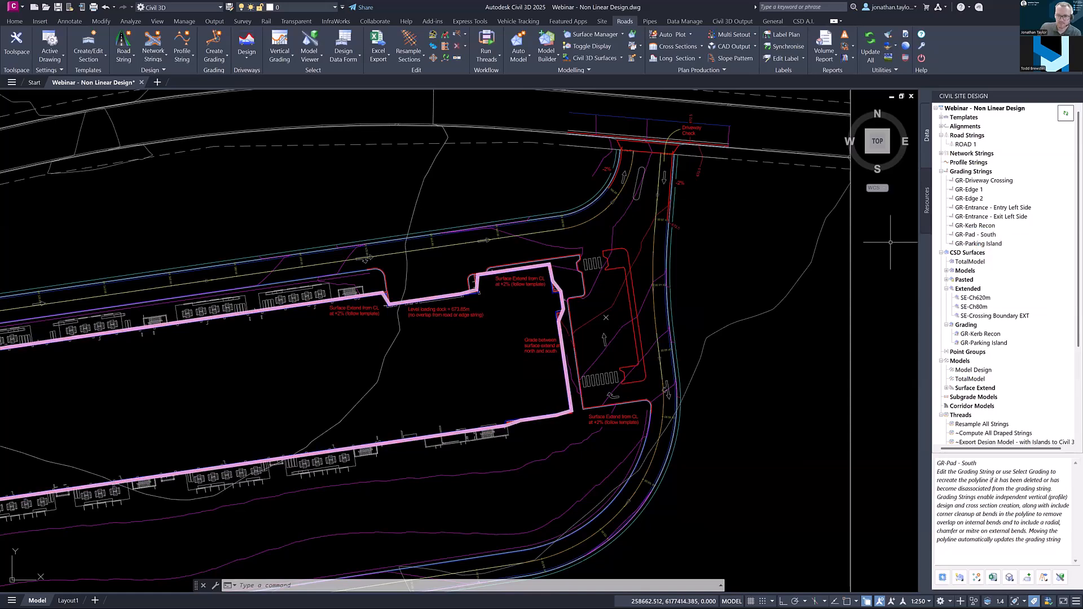
scroll(655, 220, up, 2)
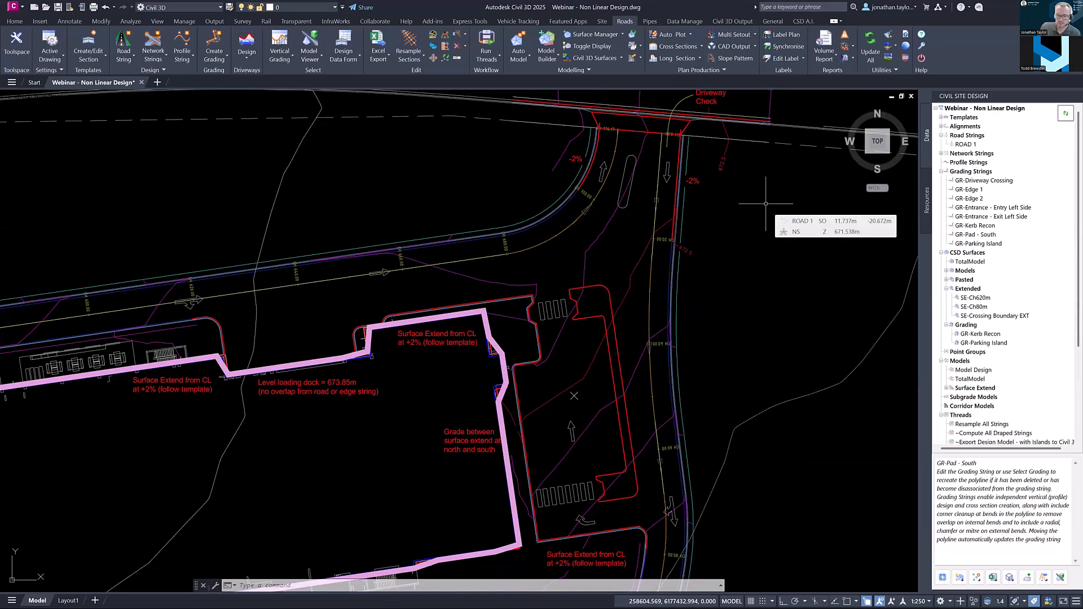
key(Escape)
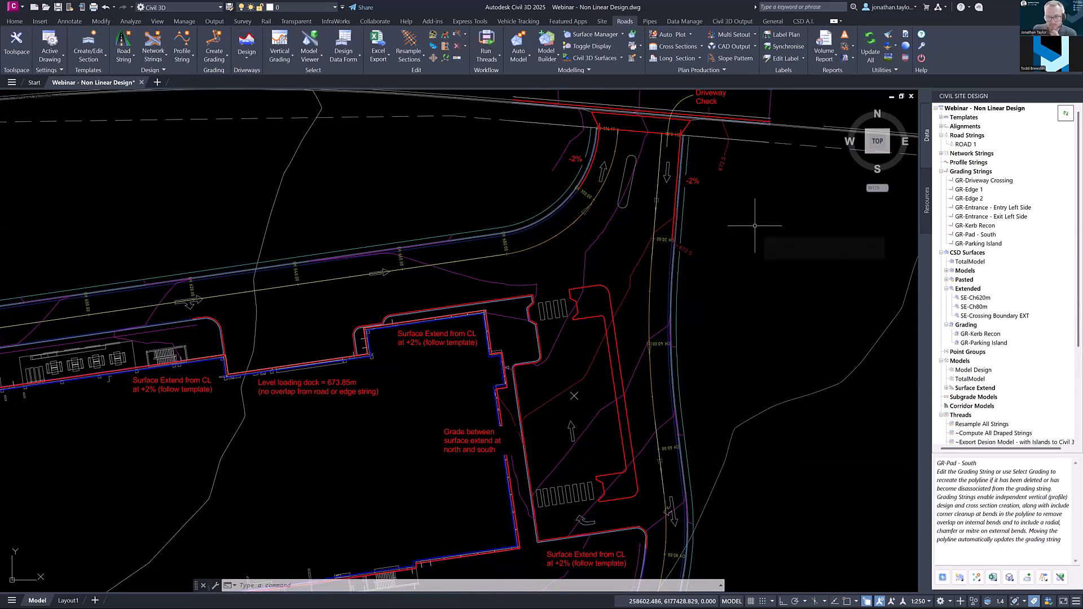
scroll(960, 273, down, 5)
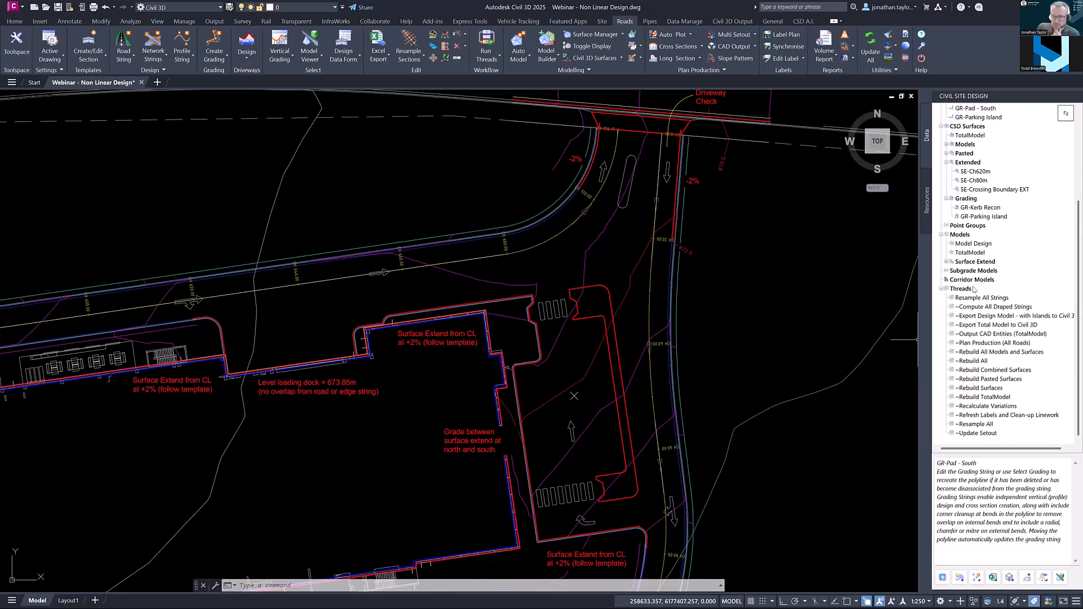
Create a new subgrade model with Model Design as its base model.
right_click(961, 273)
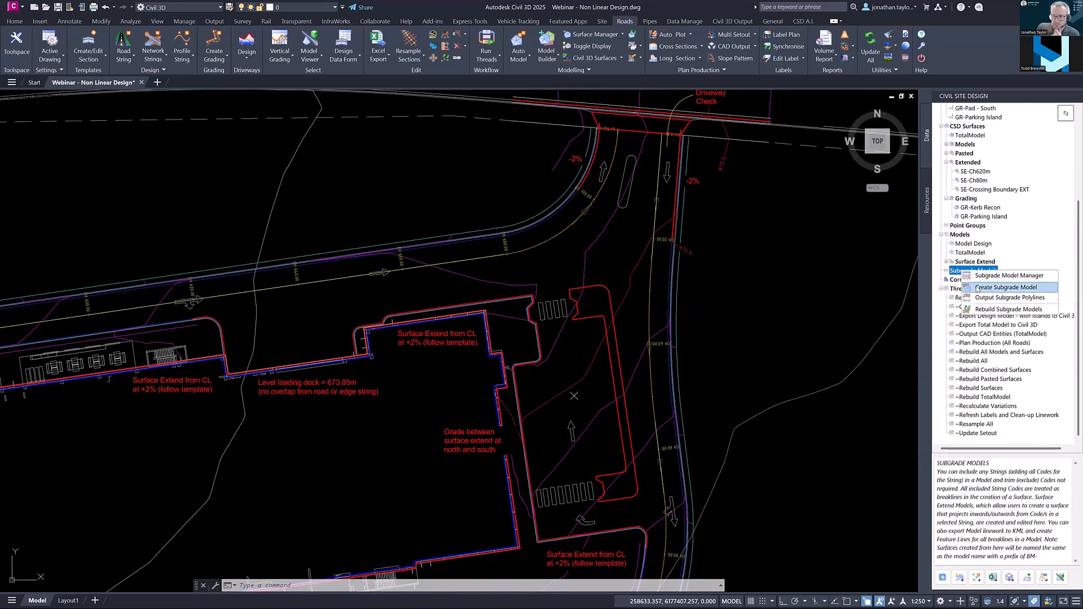
click(997, 287)
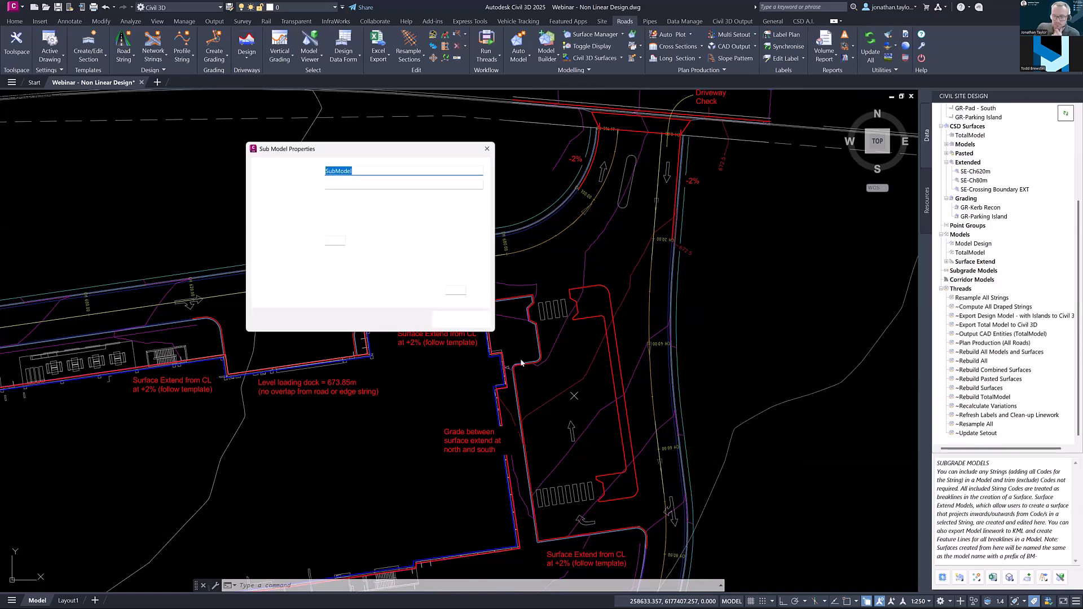
click(400, 199)
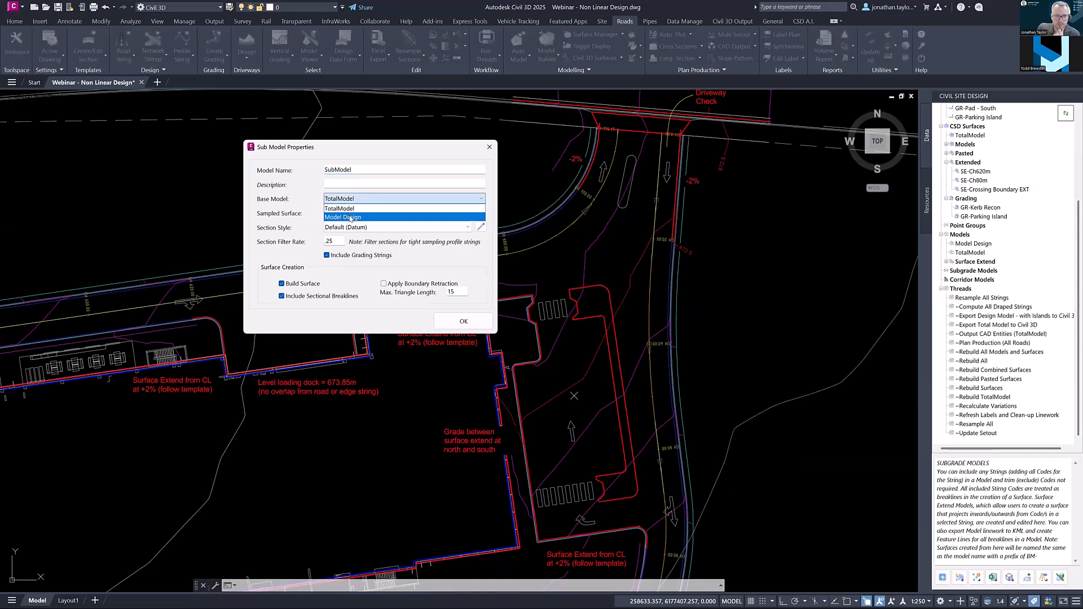
click(372, 207)
click(463, 321)
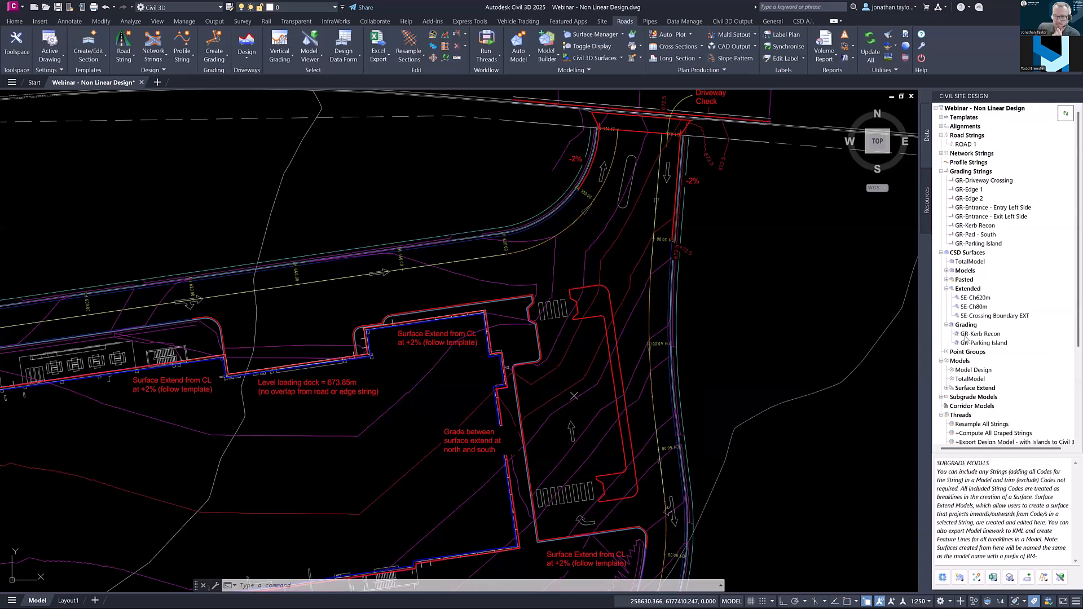
Open the Subgrade Model Manager, inspect the 3D subgrade surface around the pad, islands and entrance grading strings, then close it.
right_click(970, 397)
click(977, 399)
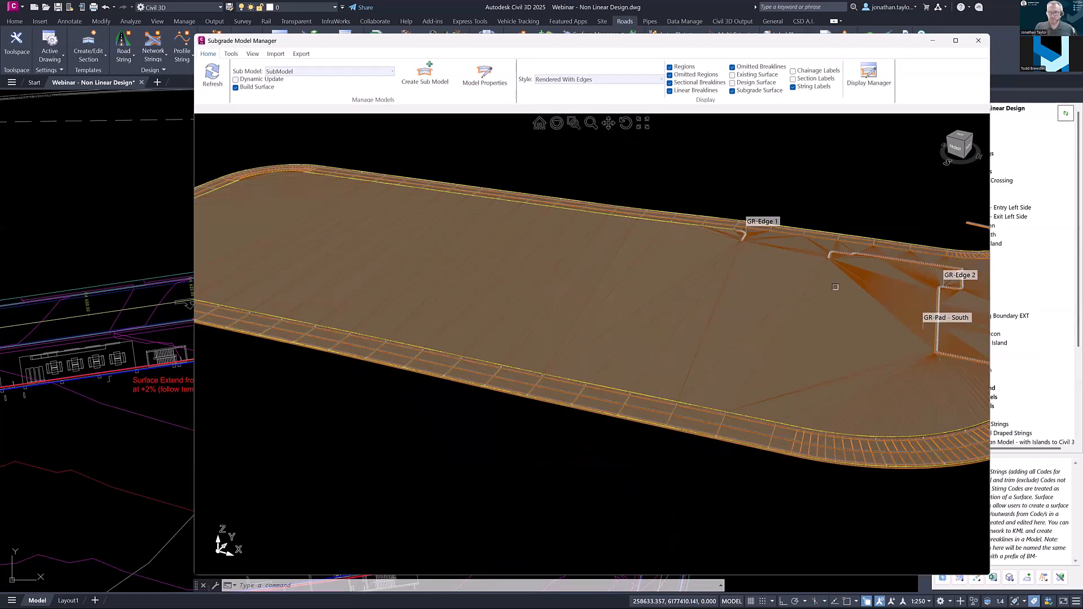
scroll(832, 289, up, 5)
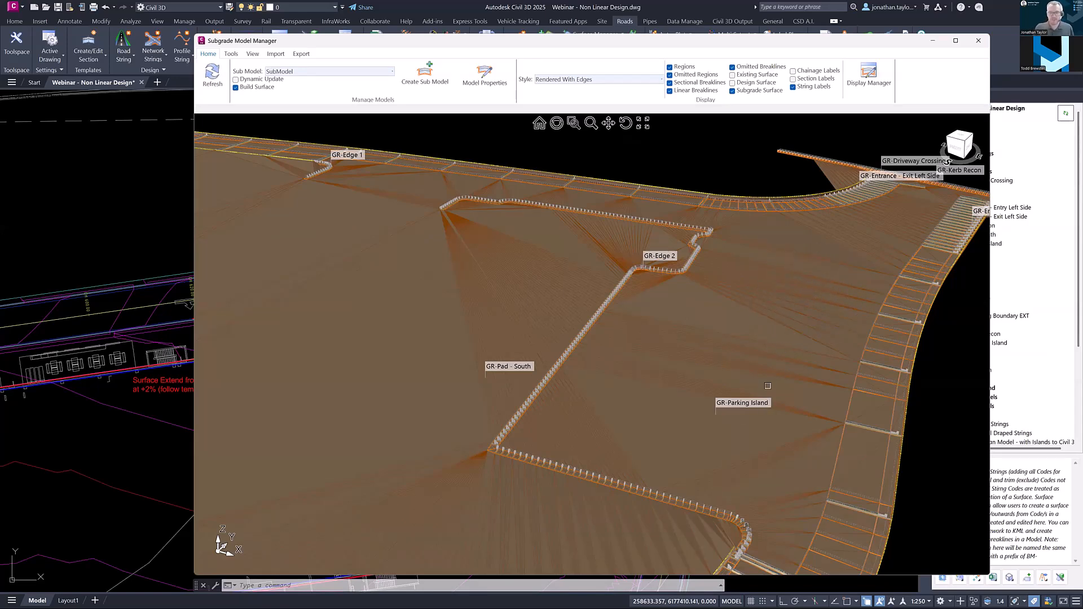
shift+middle_drag(685, 309, 653, 309)
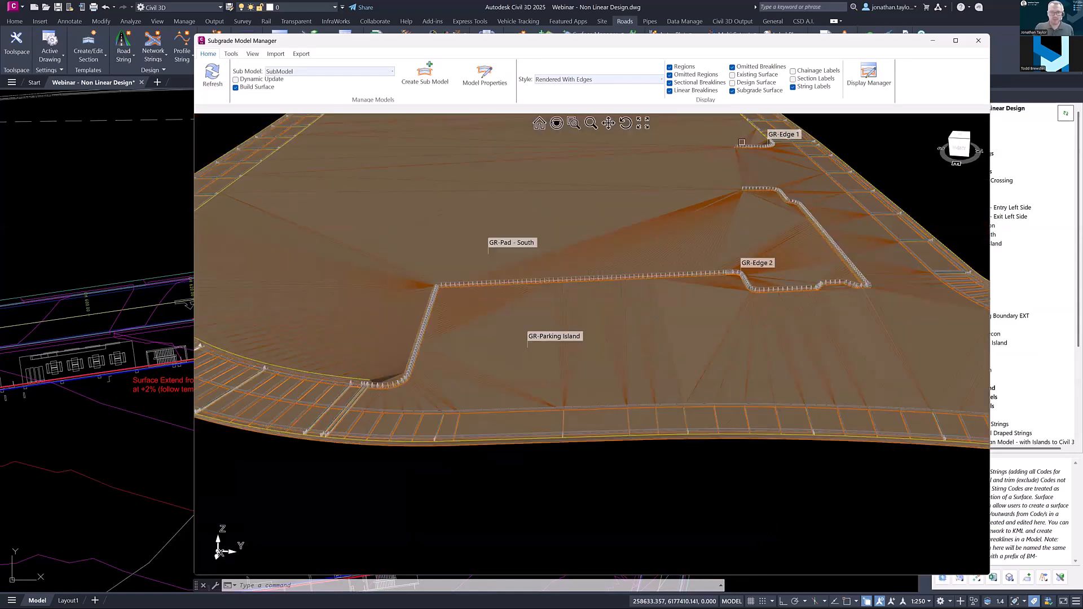
scroll(737, 139, up, 5)
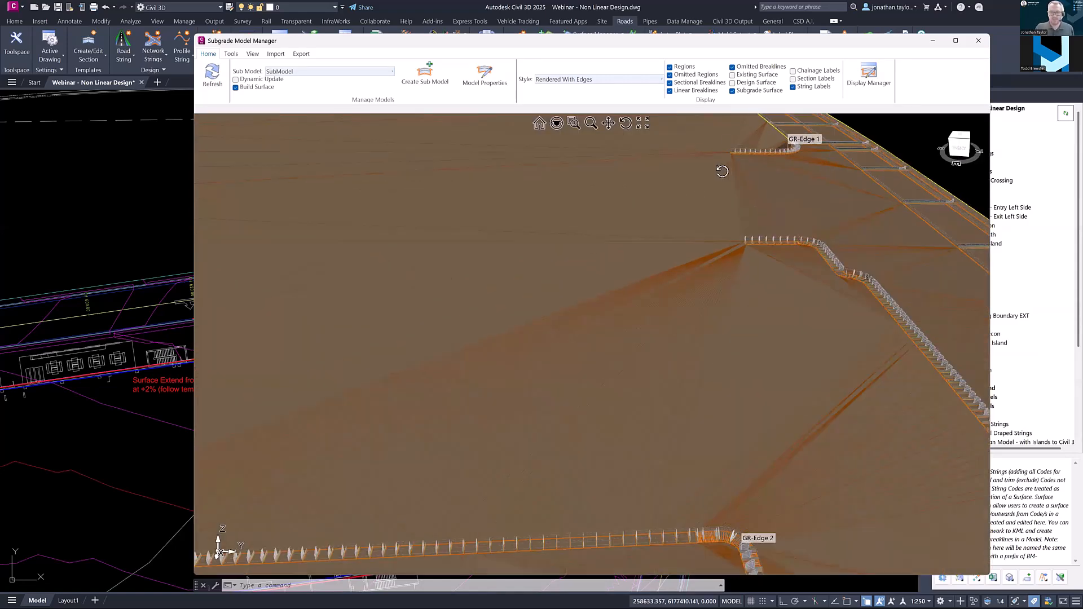
shift+middle_drag(720, 170, 706, 189)
scroll(670, 234, down, 5)
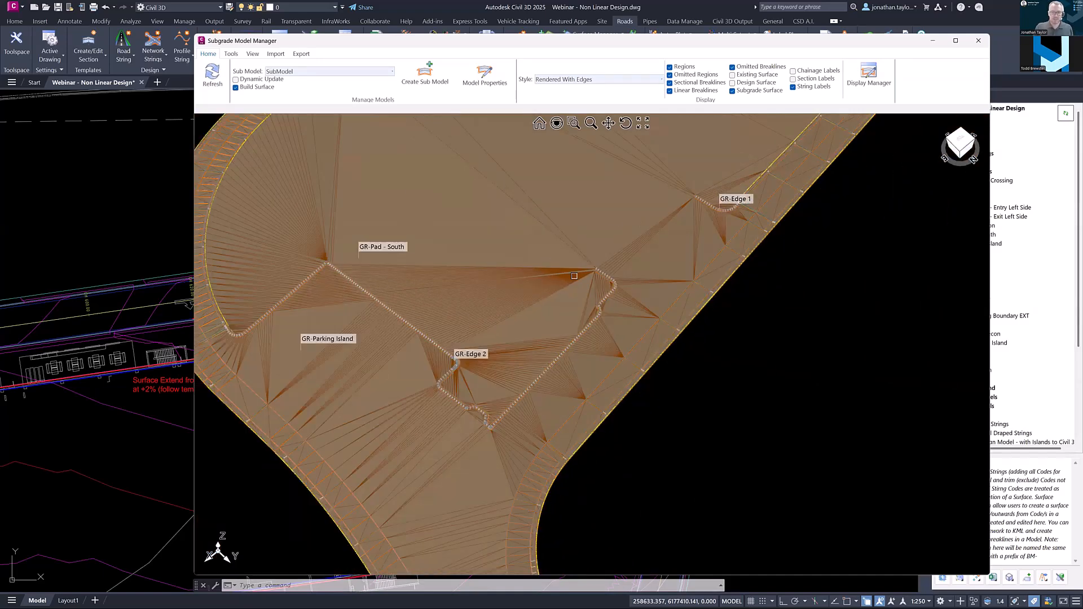
scroll(572, 265, down, 3)
shift+middle_drag(536, 555, 512, 519)
scroll(512, 520, up, 8)
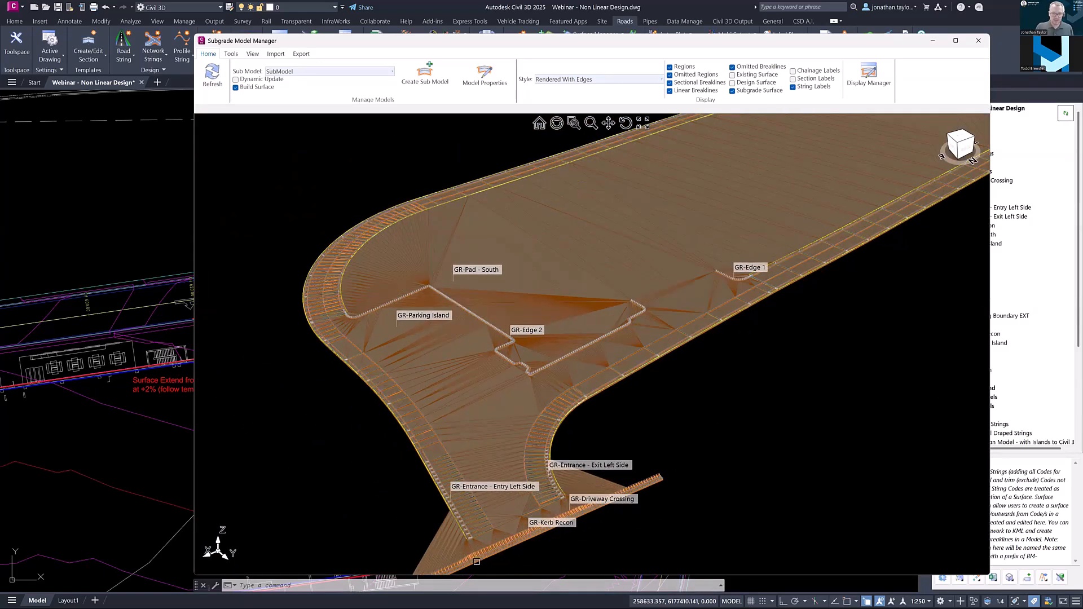
mouse_move(484, 471)
shift+middle_down()
mouse_move(510, 466)
mouse_move(501, 468)
shift+middle_up()
scroll(501, 468, down, 2)
scroll(501, 468, down, 3)
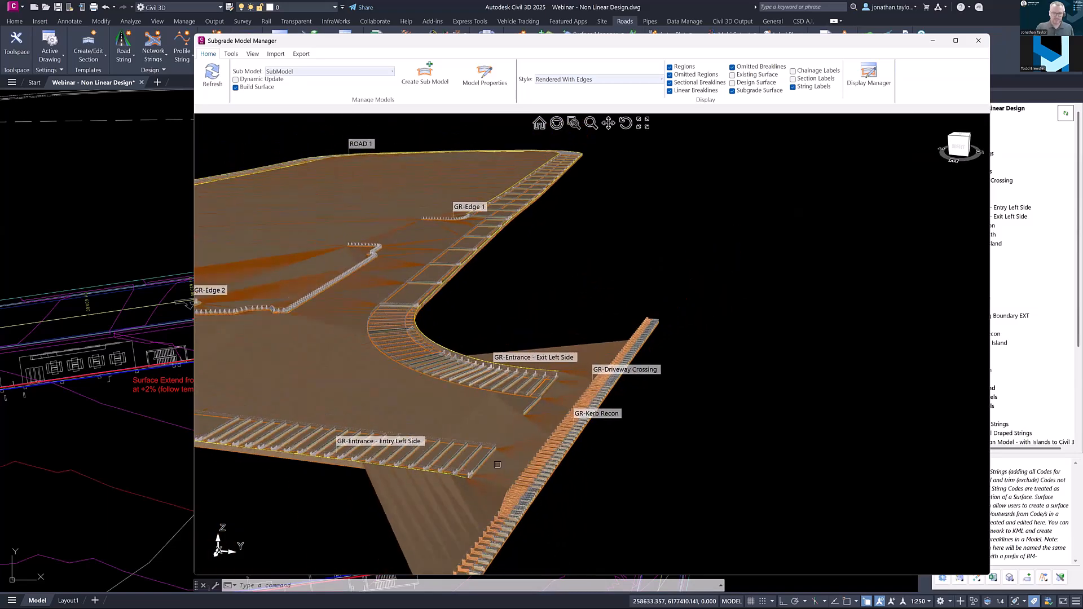
shift+middle_drag(486, 398, 408, 407)
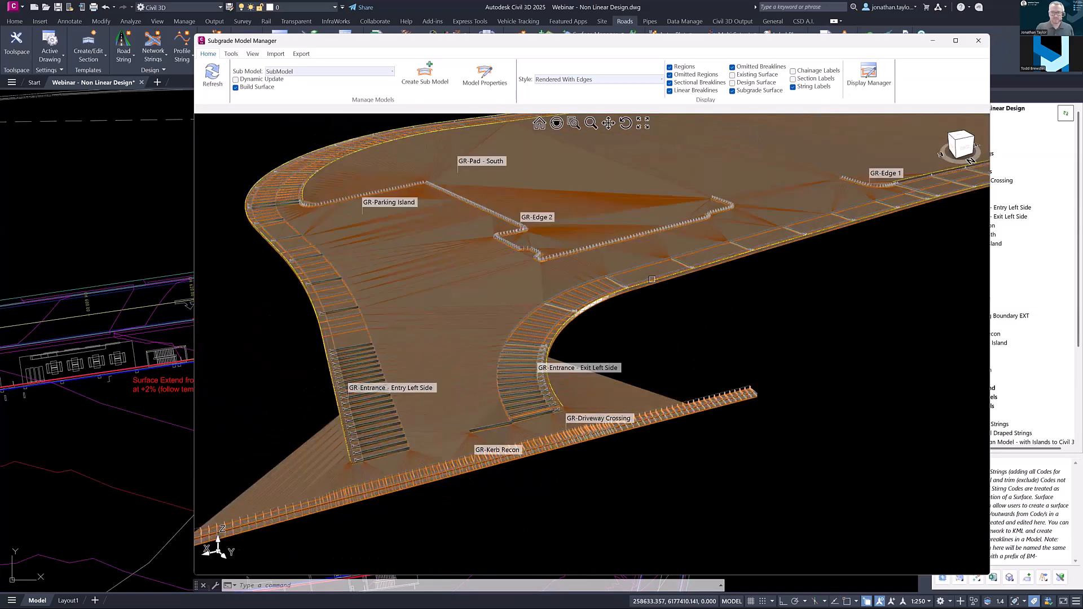
scroll(592, 306, down, 2)
middle_drag(568, 290, 559, 308)
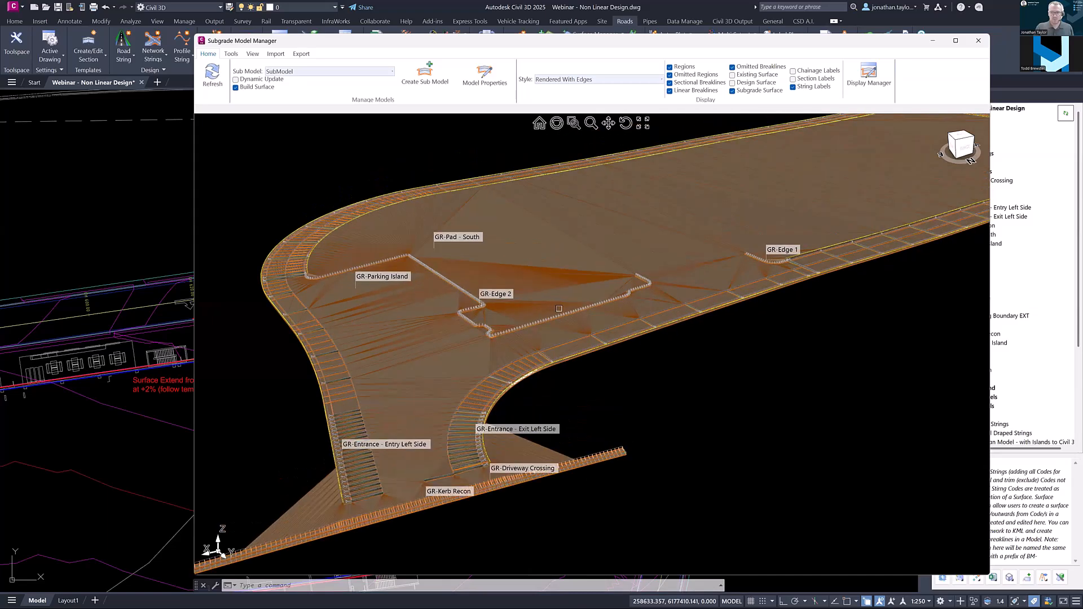
mouse_move(946, 48)
scroll(738, 248, up, 5)
shift+middle_drag(751, 282, 689, 278)
scroll(693, 284, down, 4)
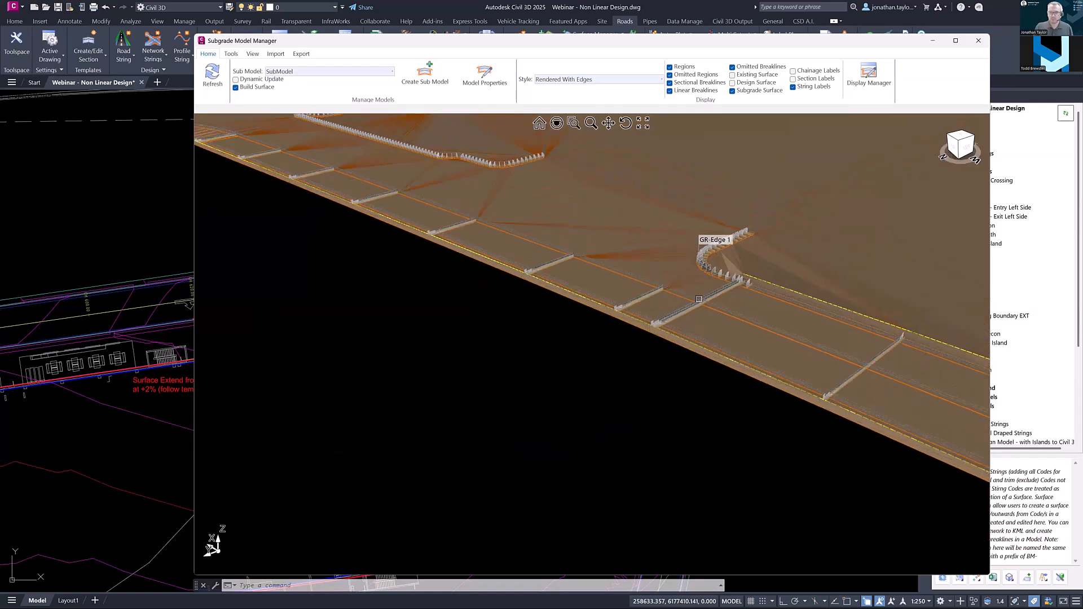
click(978, 40)
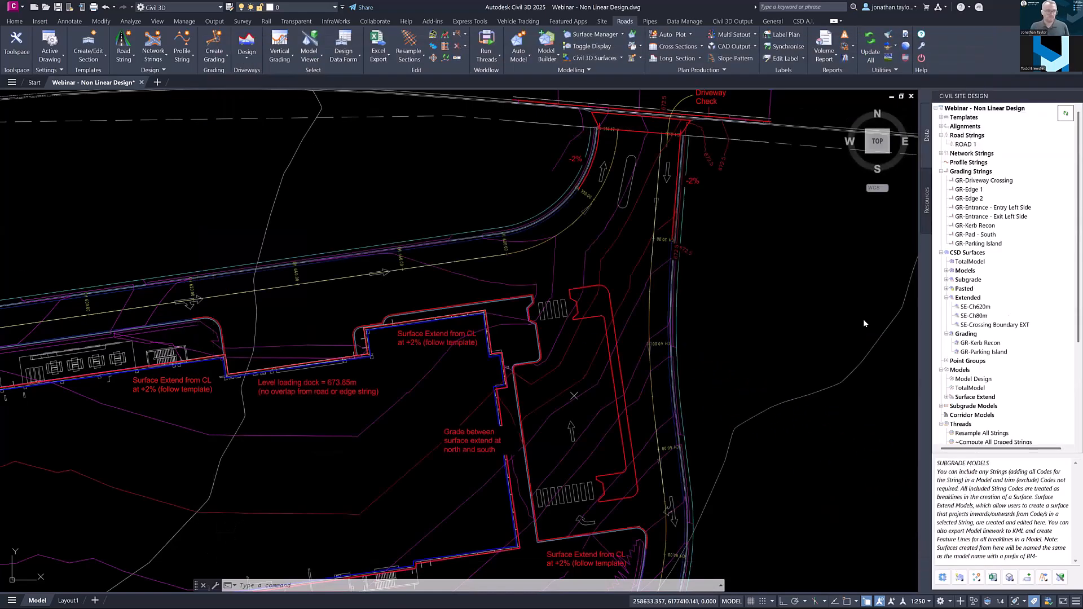